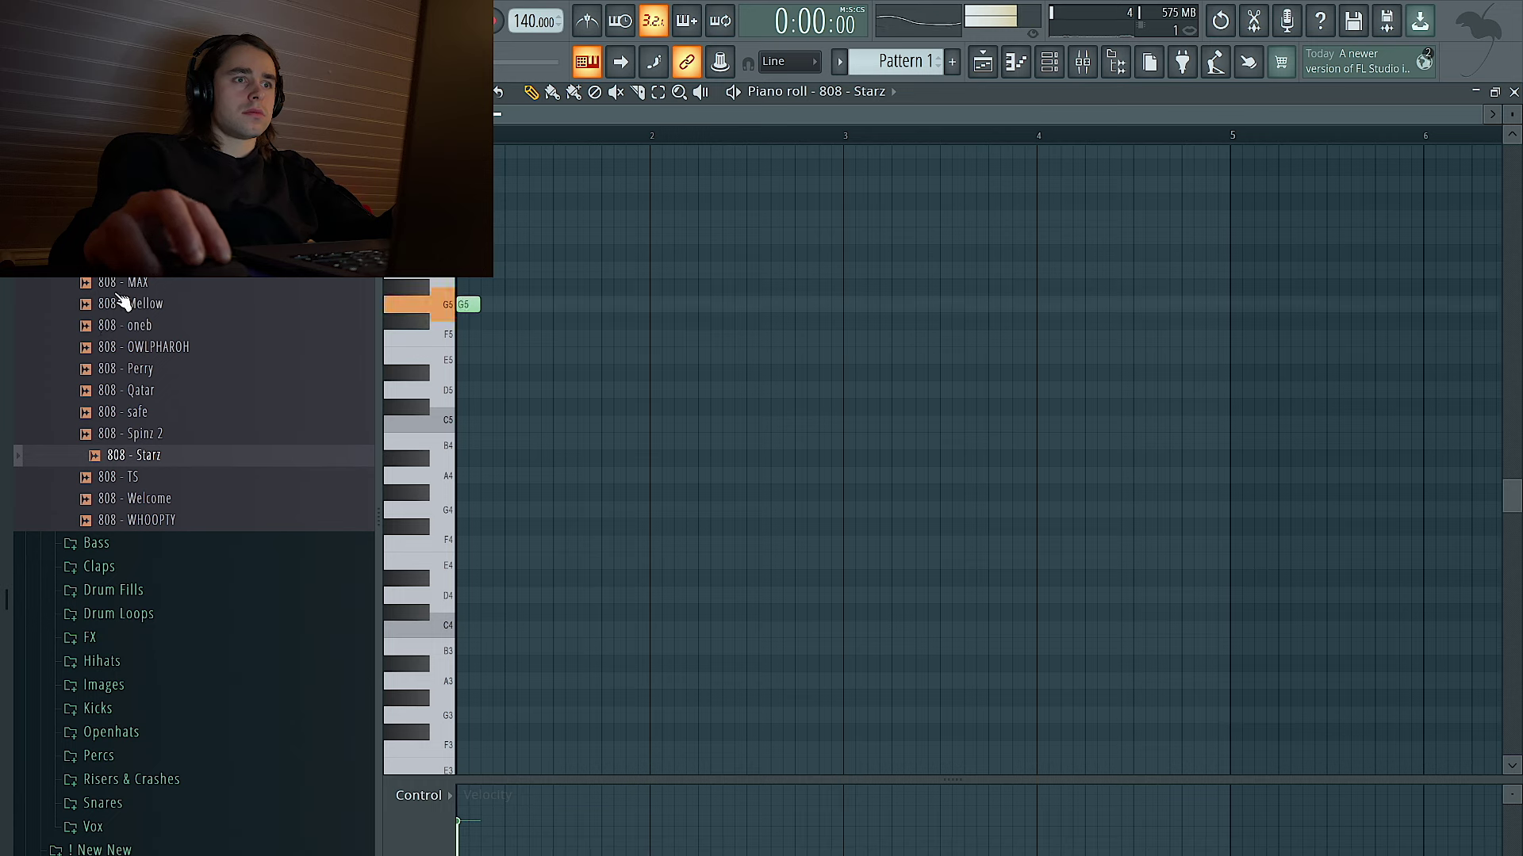
Set the piano roll scale highlighting to Minor Natural (Aeolian) with root note G.
{"action": "left_click", "coordinate": [445, 92]}
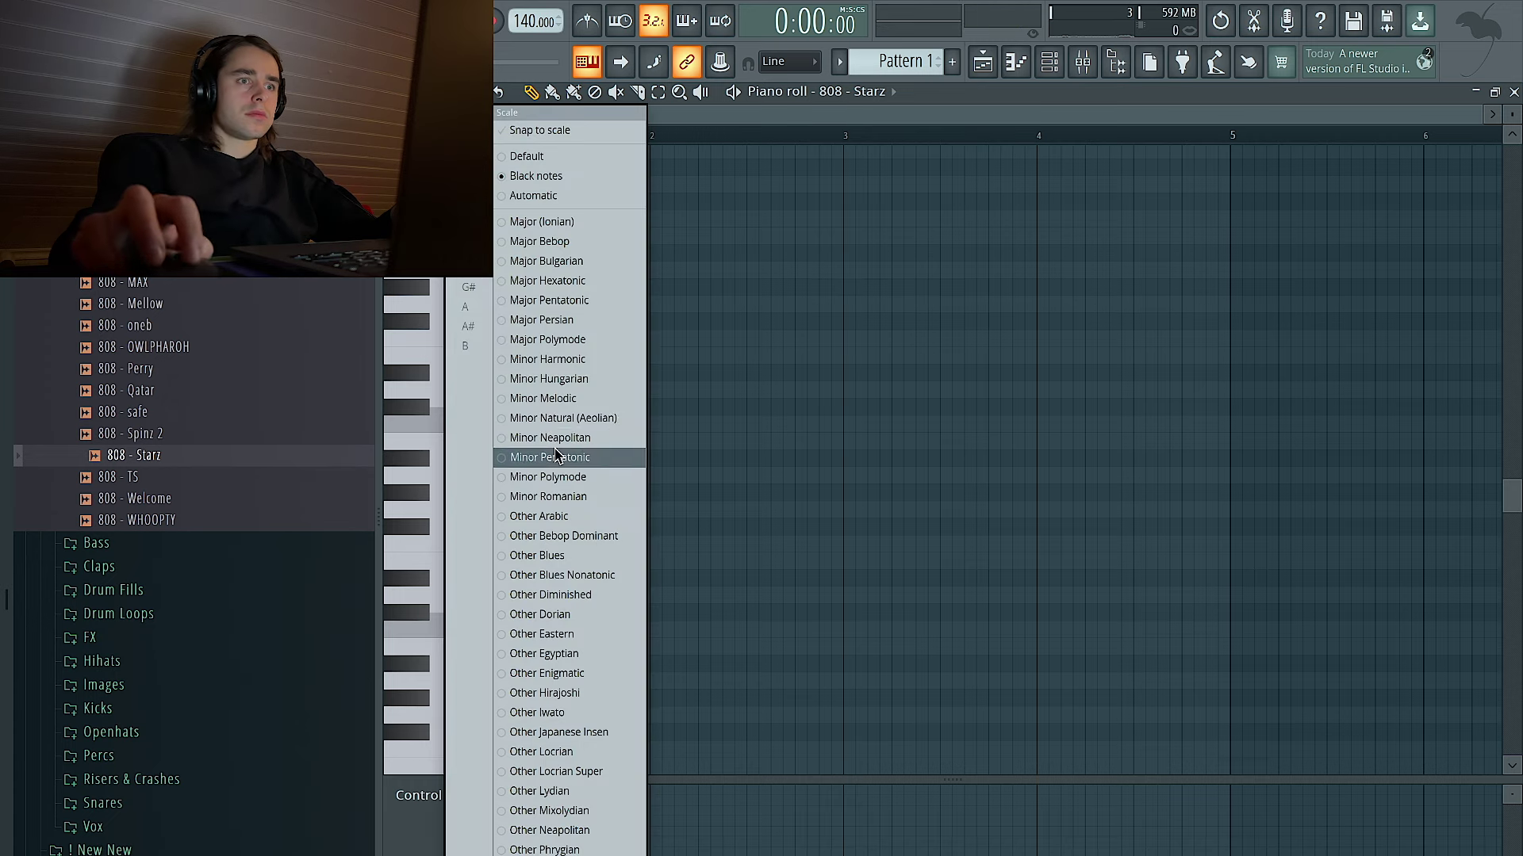
{"action": "left_click", "coordinate": [558, 418]}
{"action": "left_click", "coordinate": [446, 92]}
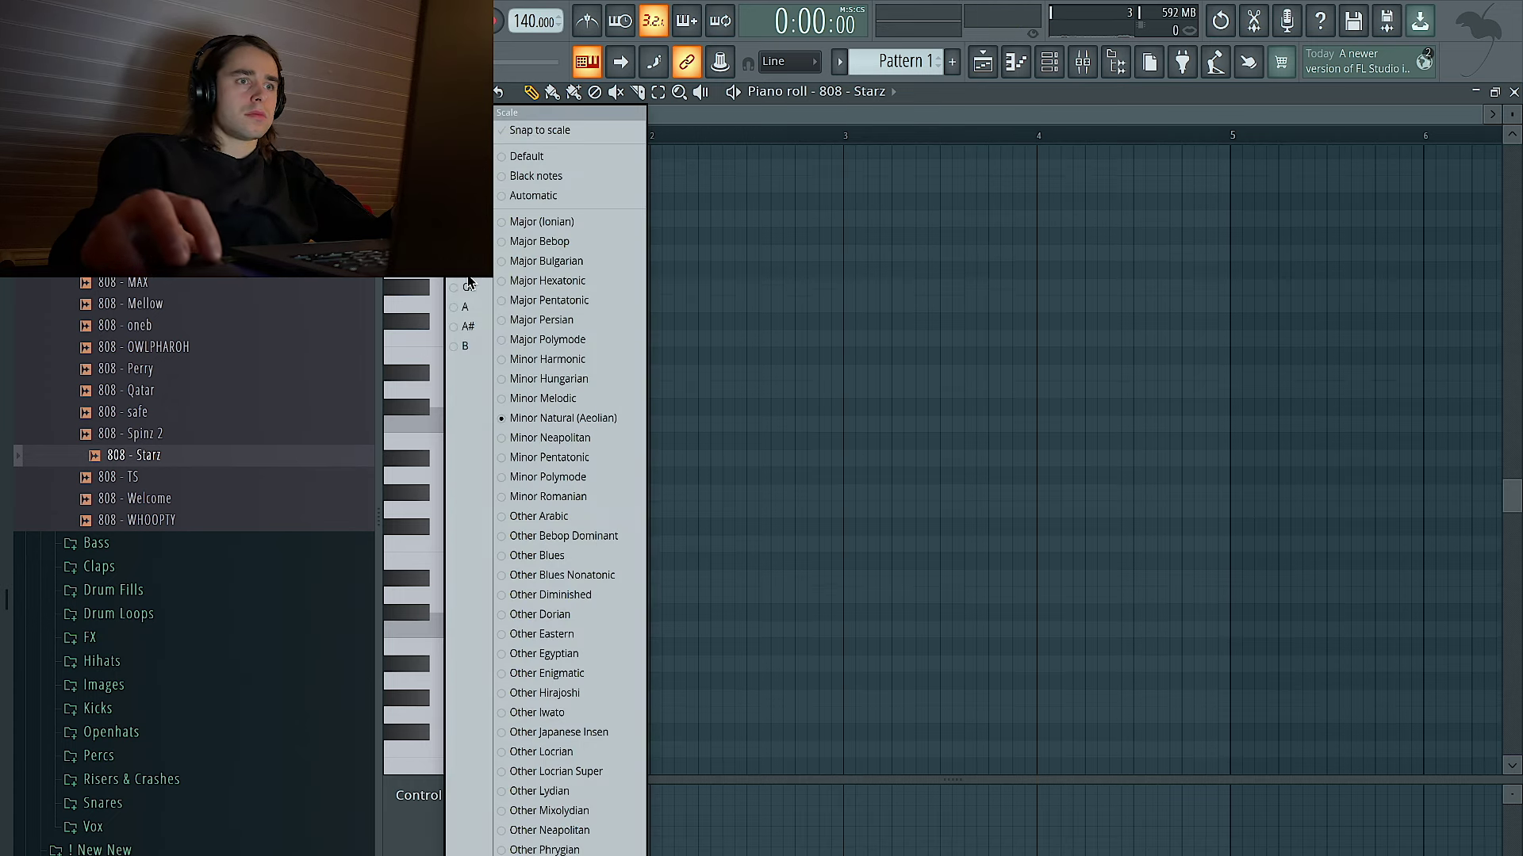
{"action": "left_click", "coordinate": [468, 284]}
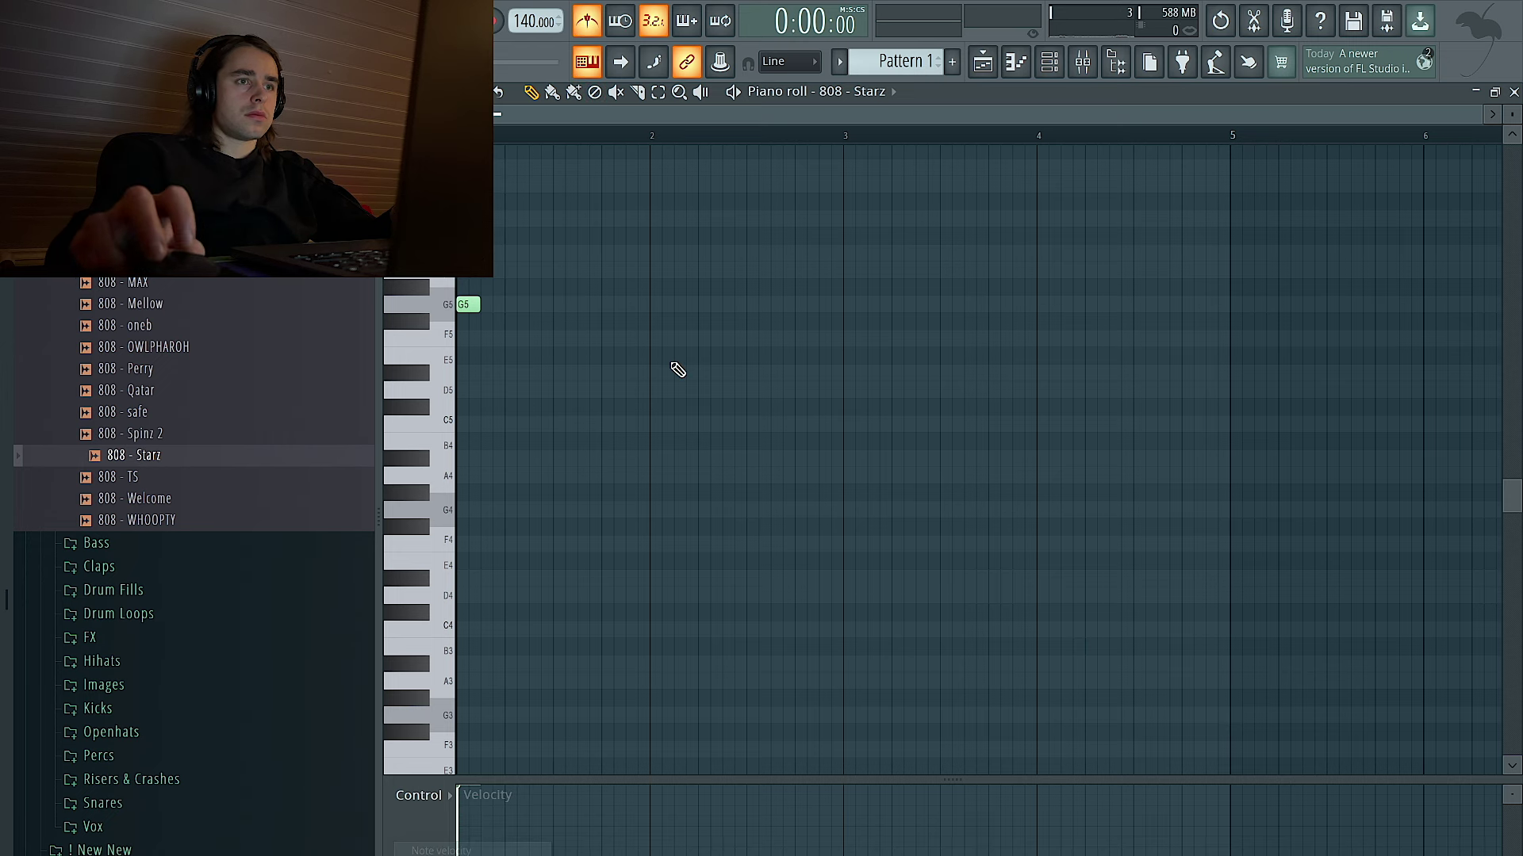
Add two back-to-back G5 notes at the end of bar 1.
{"action": "left_click", "coordinate": [580, 305]}
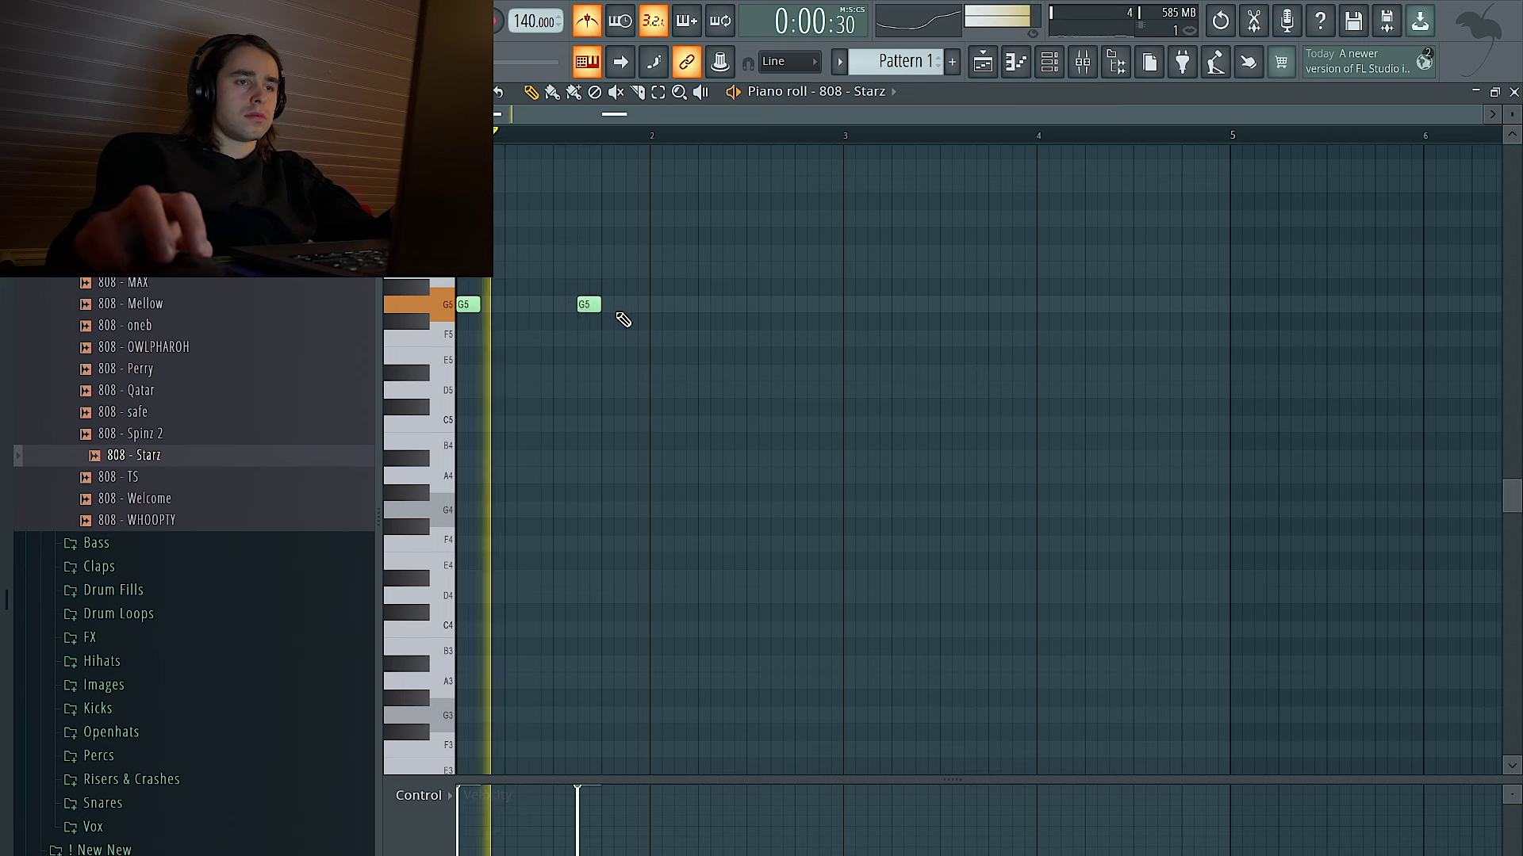
{"action": "key", "text": "ctrl+b"}
{"action": "right_click", "coordinate": [584, 323]}
{"action": "right_click", "coordinate": [588, 306]}
{"action": "key", "text": "space"}
{"action": "left_click", "coordinate": [612, 305]}
{"action": "left_click", "coordinate": [637, 306]}
{"action": "left_click", "coordinate": [984, 65]}
{"action": "key", "text": "space"}
{"action": "left_click", "coordinate": [1018, 67]}
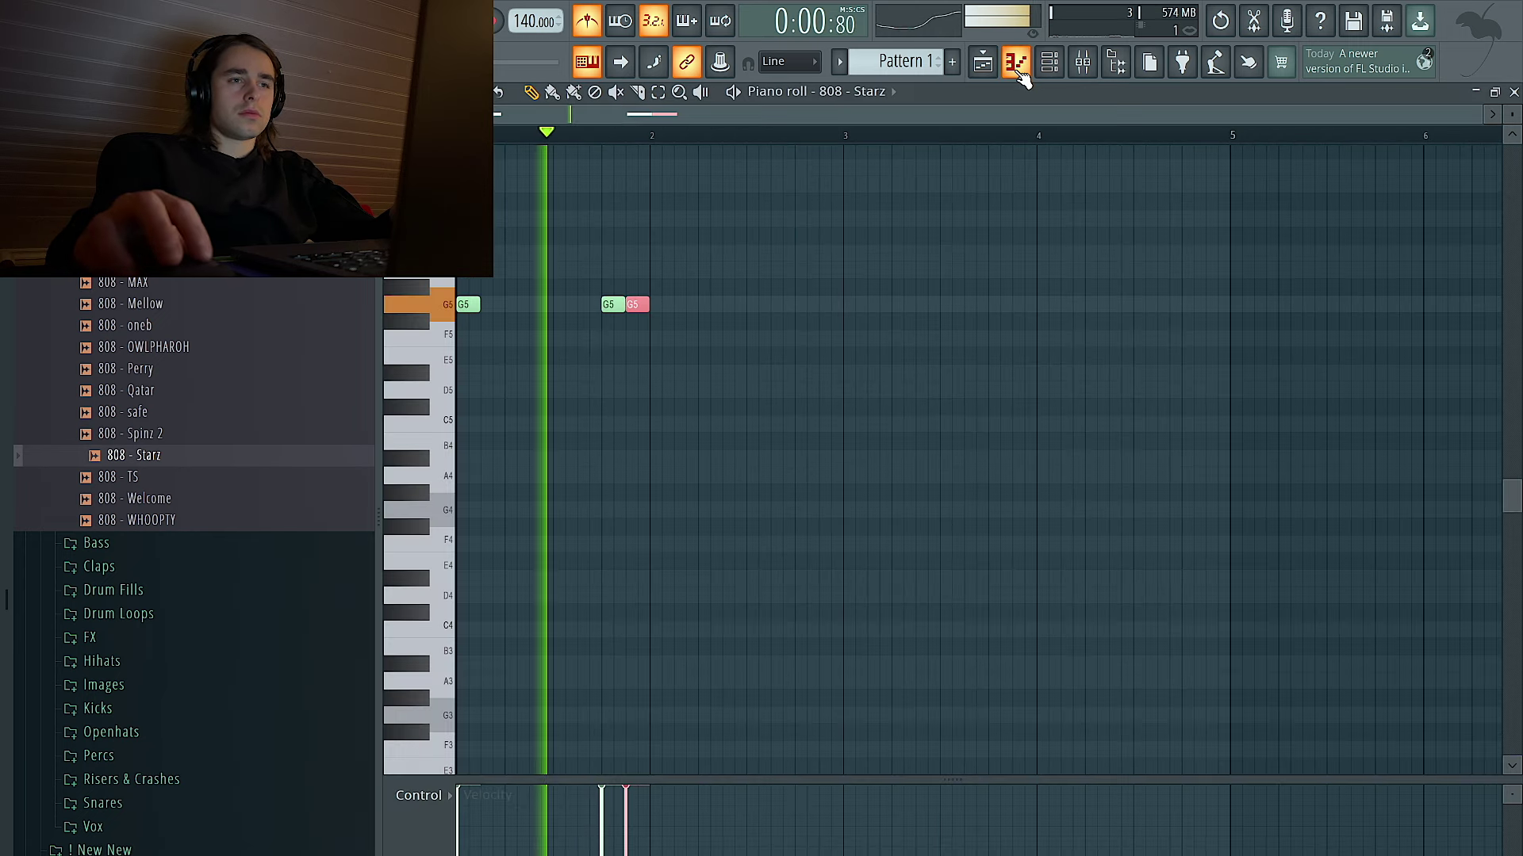
Add two G5 notes in bar 2, one on beat 2 and one in the second half of the bar.
{"action": "left_click", "coordinate": [709, 306]}
{"action": "left_click", "coordinate": [776, 270]}
{"action": "key", "text": "space"}
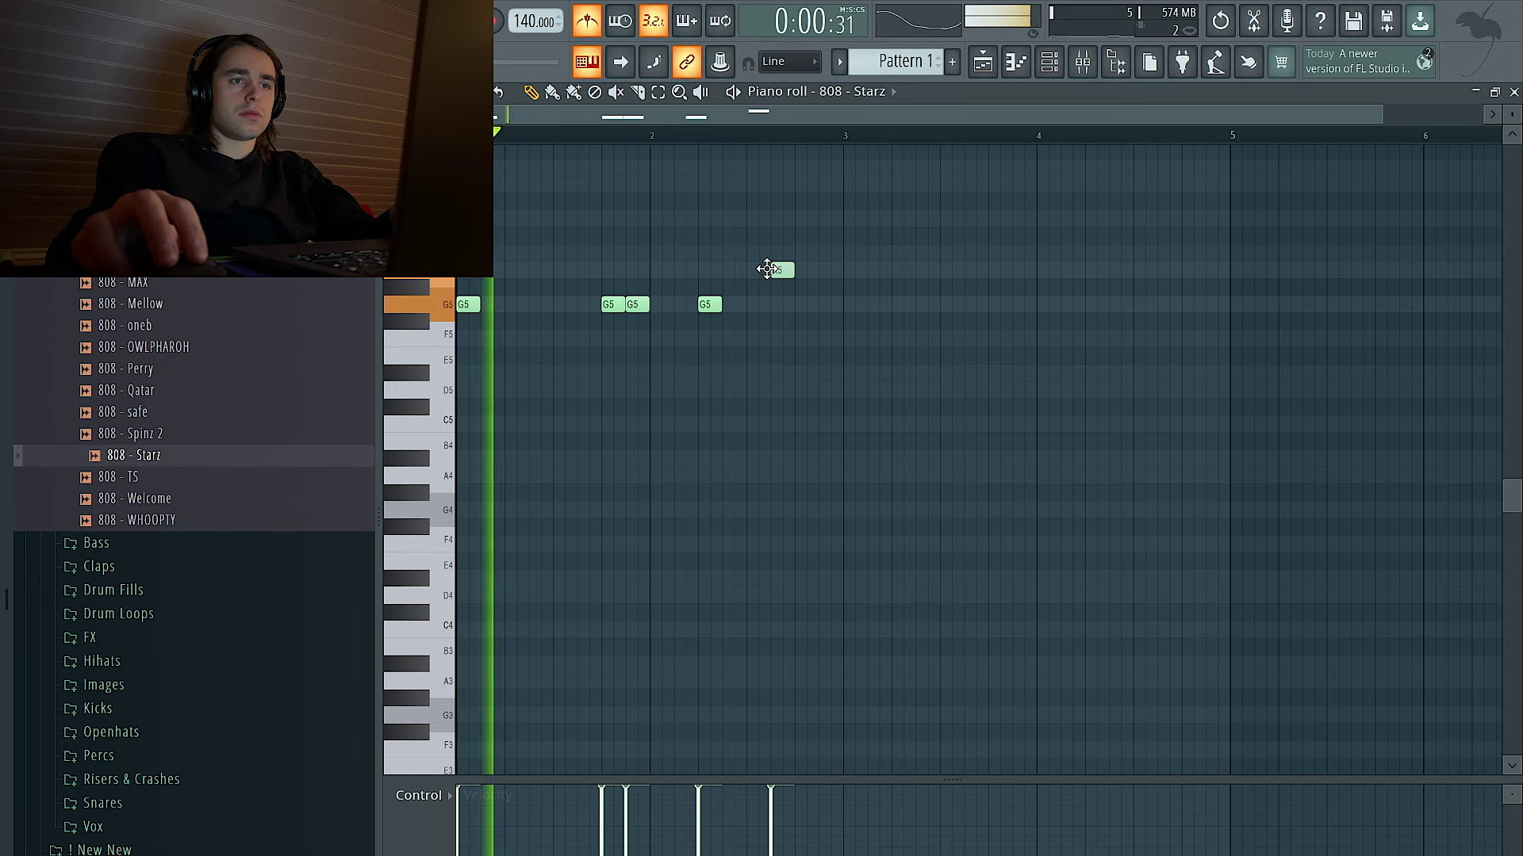
{"action": "left_click", "coordinate": [1050, 65]}
{"action": "right_click", "coordinate": [549, 179]}
{"action": "left_click", "coordinate": [566, 213]}
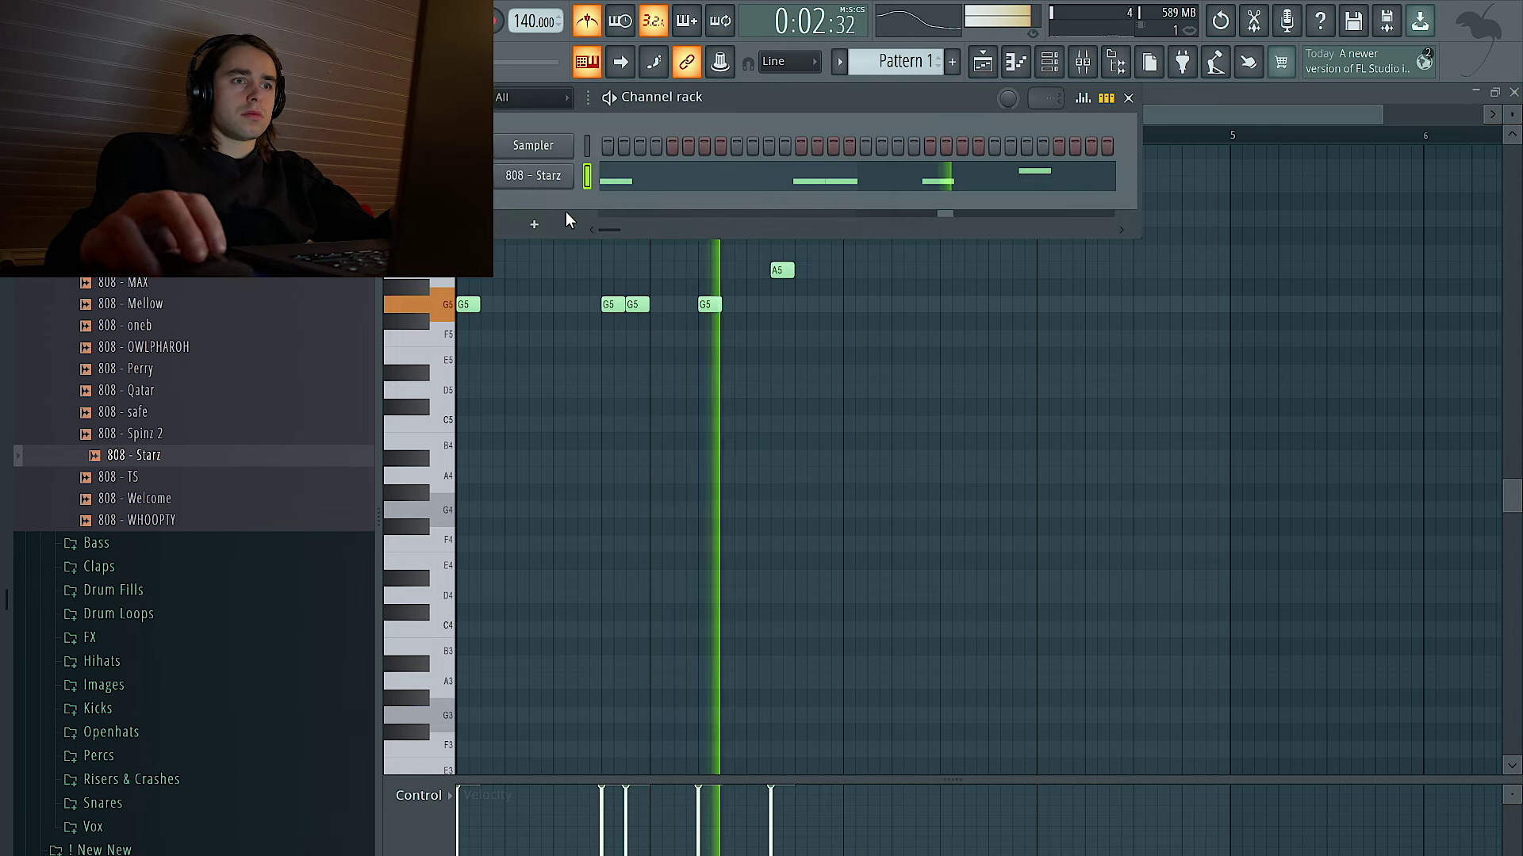
{"action": "right_click", "coordinate": [775, 272]}
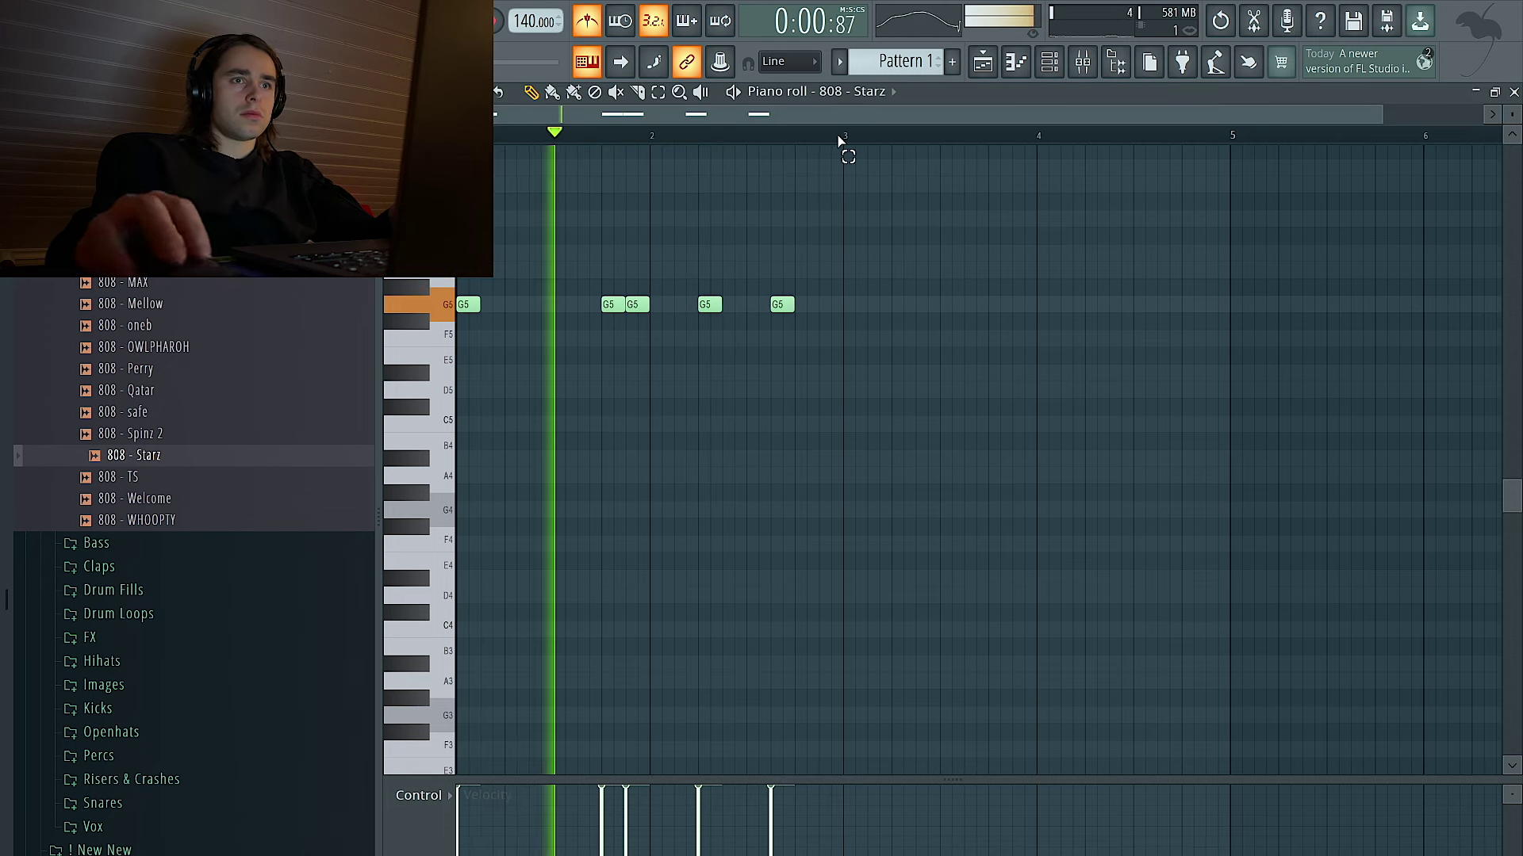
Duplicate the two-bar 808 phrase into bars 3 and 4 and delete the first G5 note of bar 4.
{"action": "key", "text": "ctrl+b"}
{"action": "scroll", "coordinate": [595, 329], "scroll_direction": "down", "scroll_amount": 2}
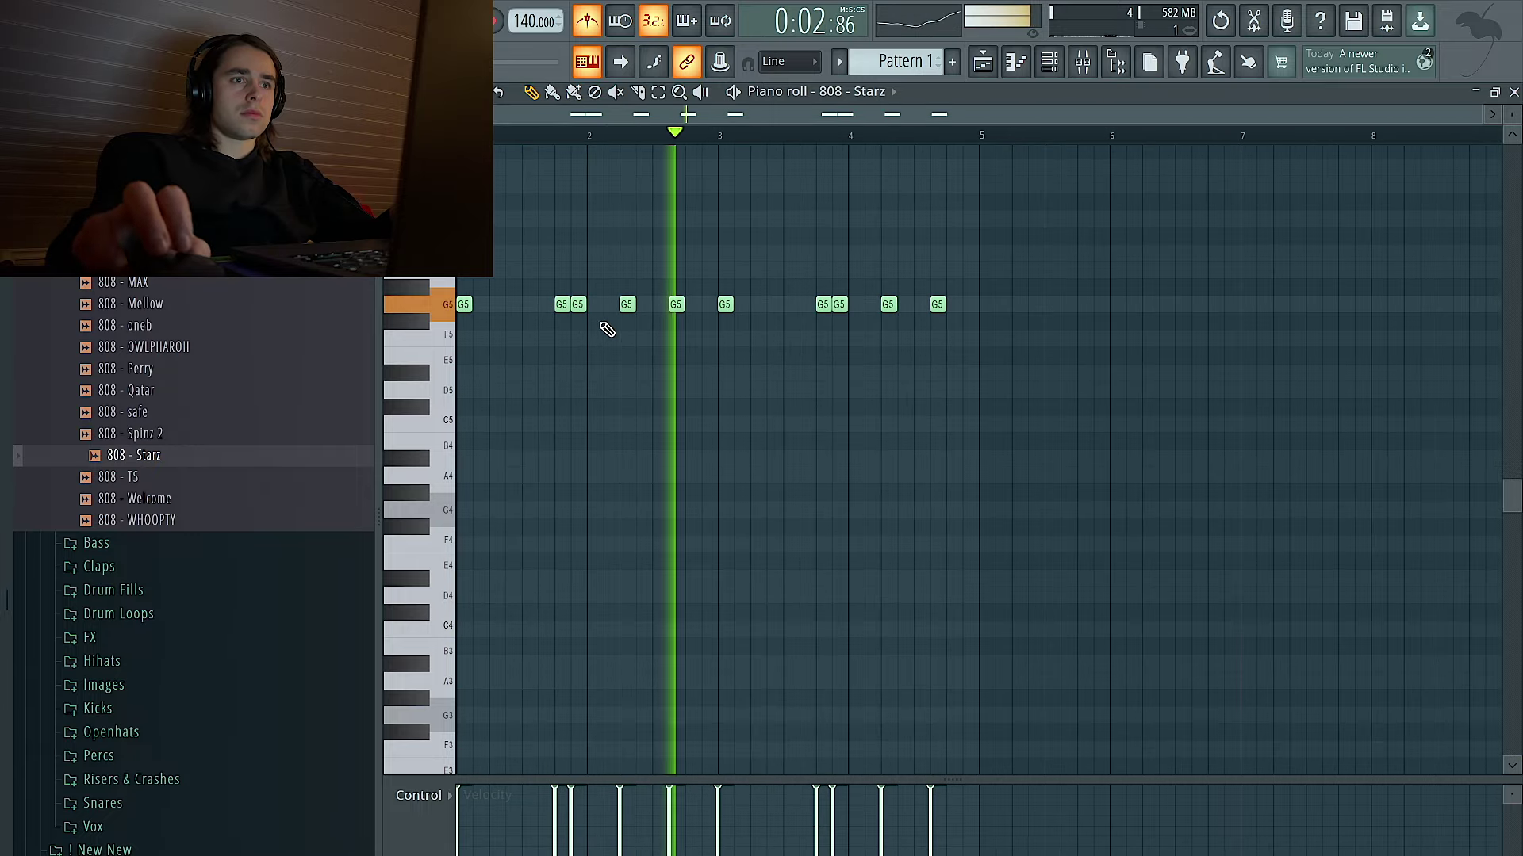
{"action": "right_click", "coordinate": [888, 304]}
{"action": "key", "text": "space"}
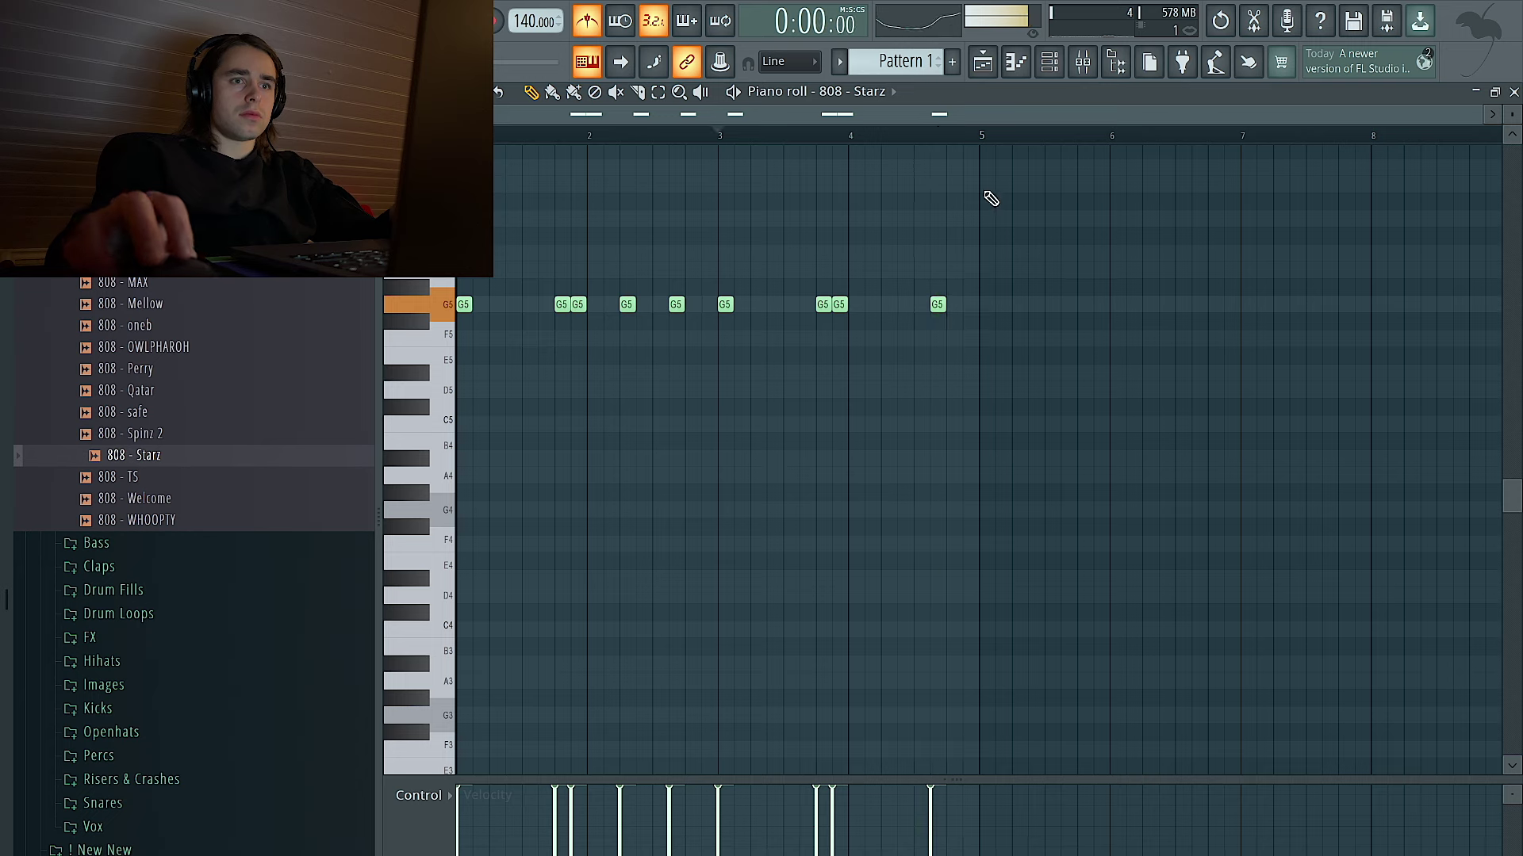
Duplicate the four-bar 808 phrase into bars 5 to 8.
{"action": "left_click_drag", "start_coordinate": [979, 143], "coordinate": [577, 298]}
{"action": "key", "text": "ctrl+b"}
{"action": "left_click", "coordinate": [840, 330], "text": "ctrl"}
{"action": "scroll", "coordinate": [825, 333], "scroll_direction": "down", "scroll_amount": 2}
{"action": "key", "text": "ctrl+a"}
{"action": "left_click", "coordinate": [1028, 238], "text": "ctrl"}
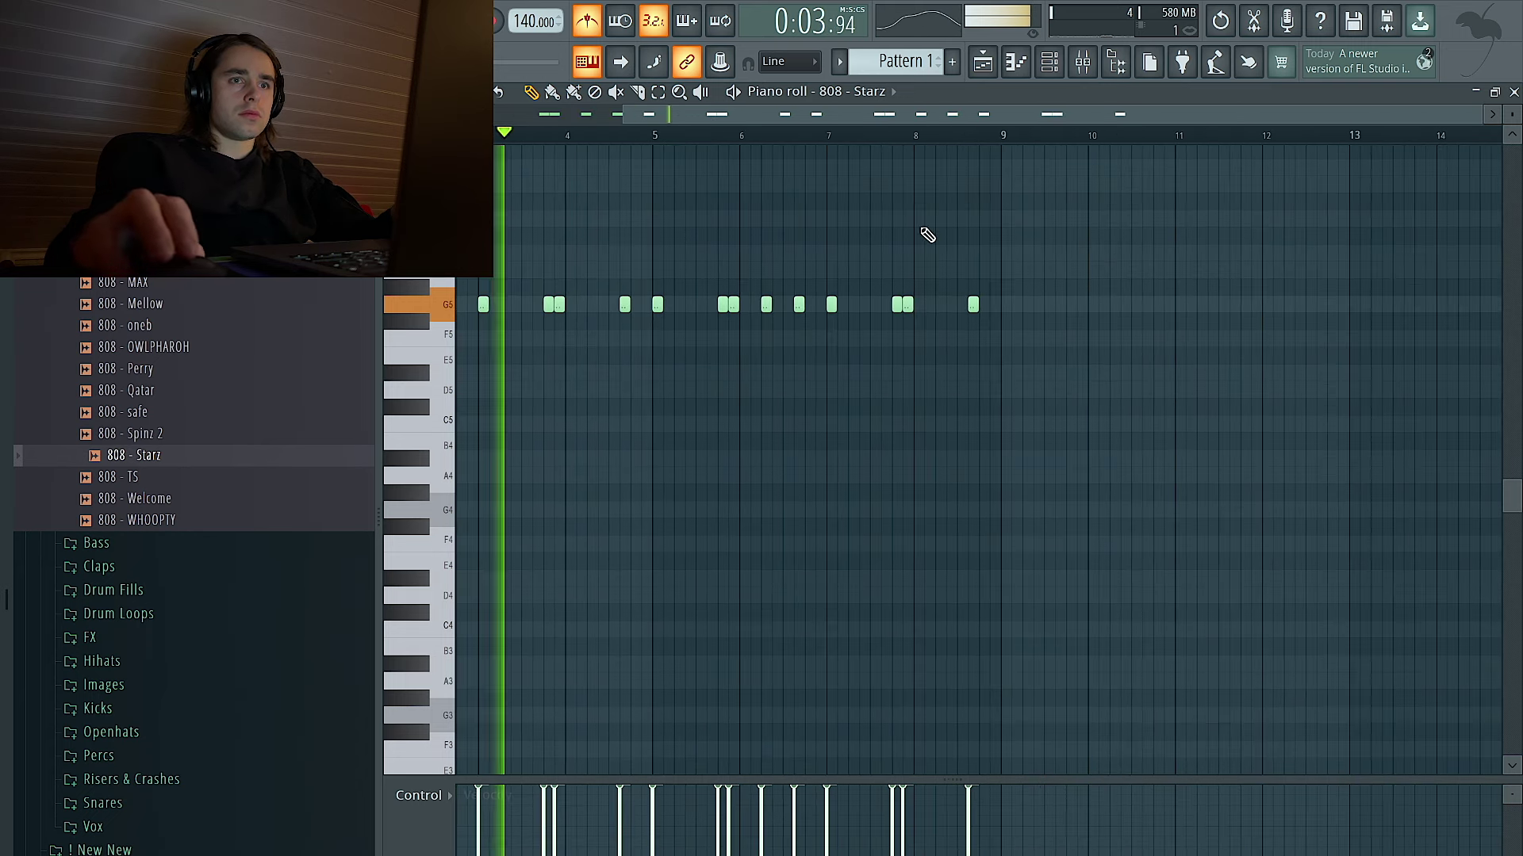
Place an empty Pattern 2 clip on Track 3 of the playlist, stretched from bar 9 to bar 17.
{"action": "left_click", "coordinate": [983, 61]}
{"action": "scroll", "coordinate": [915, 70], "scroll_direction": "down", "scroll_amount": 1}
{"action": "left_click", "coordinate": [1054, 307]}
{"action": "left_click_drag", "start_coordinate": [866, 292], "coordinate": [1201, 293]}
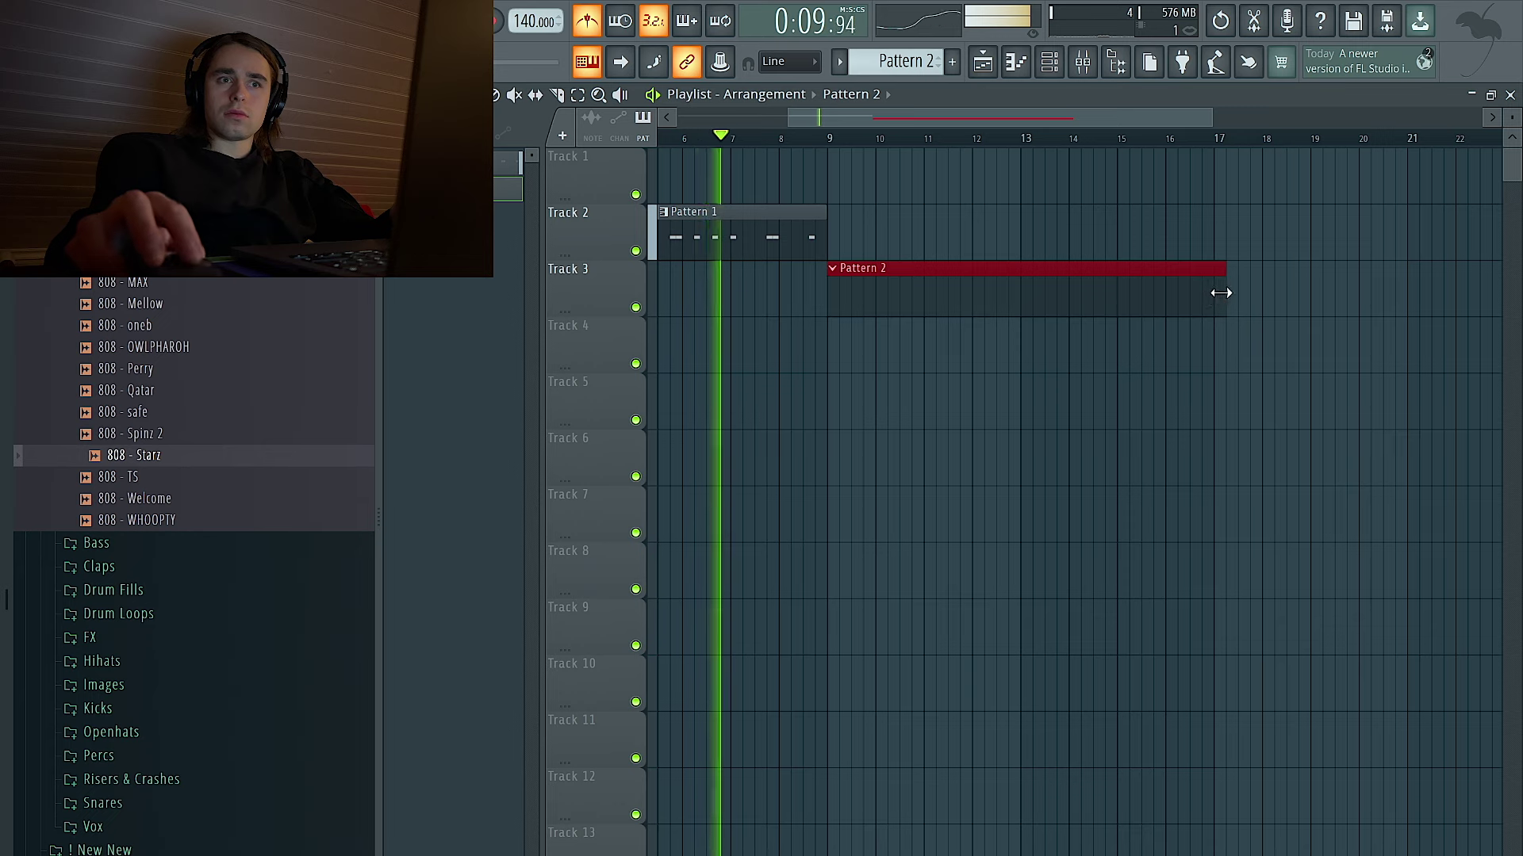
In Pattern 2, enter 808 - Starz notes G5, D5, G5, G5 and D6 across bars 1 and 2, plus G5 at the start of bar 3.
{"action": "key", "text": "F6"}
{"action": "scroll", "coordinate": [1200, 295], "scroll_direction": "down", "scroll_amount": 3}
{"action": "right_click", "coordinate": [547, 180]}
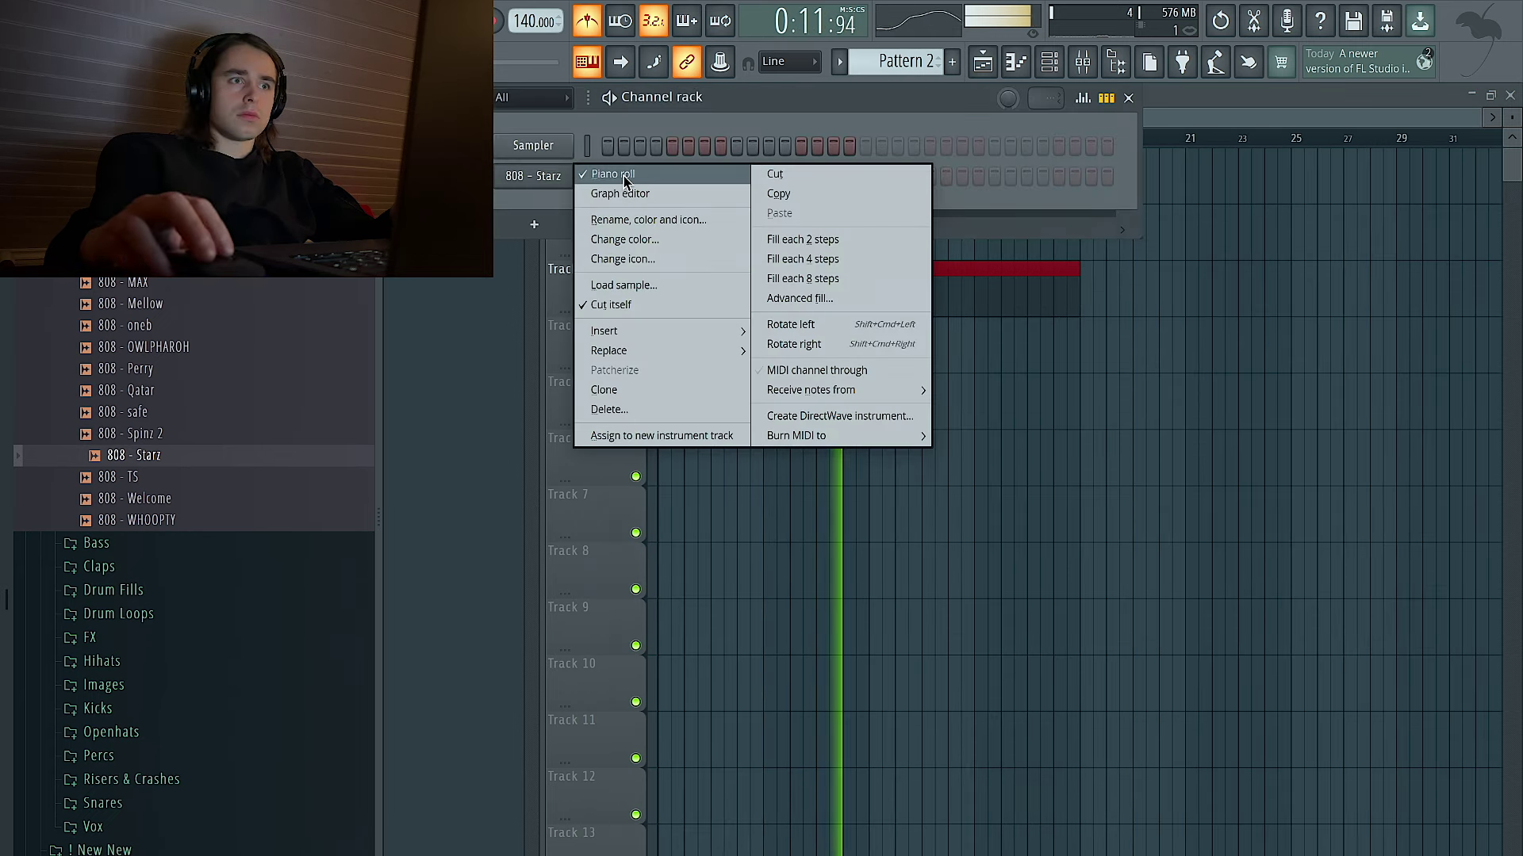
{"action": "left_click", "coordinate": [621, 177]}
{"action": "right_click", "coordinate": [559, 178]}
{"action": "left_click", "coordinate": [605, 181]}
{"action": "left_click", "coordinate": [531, 270]}
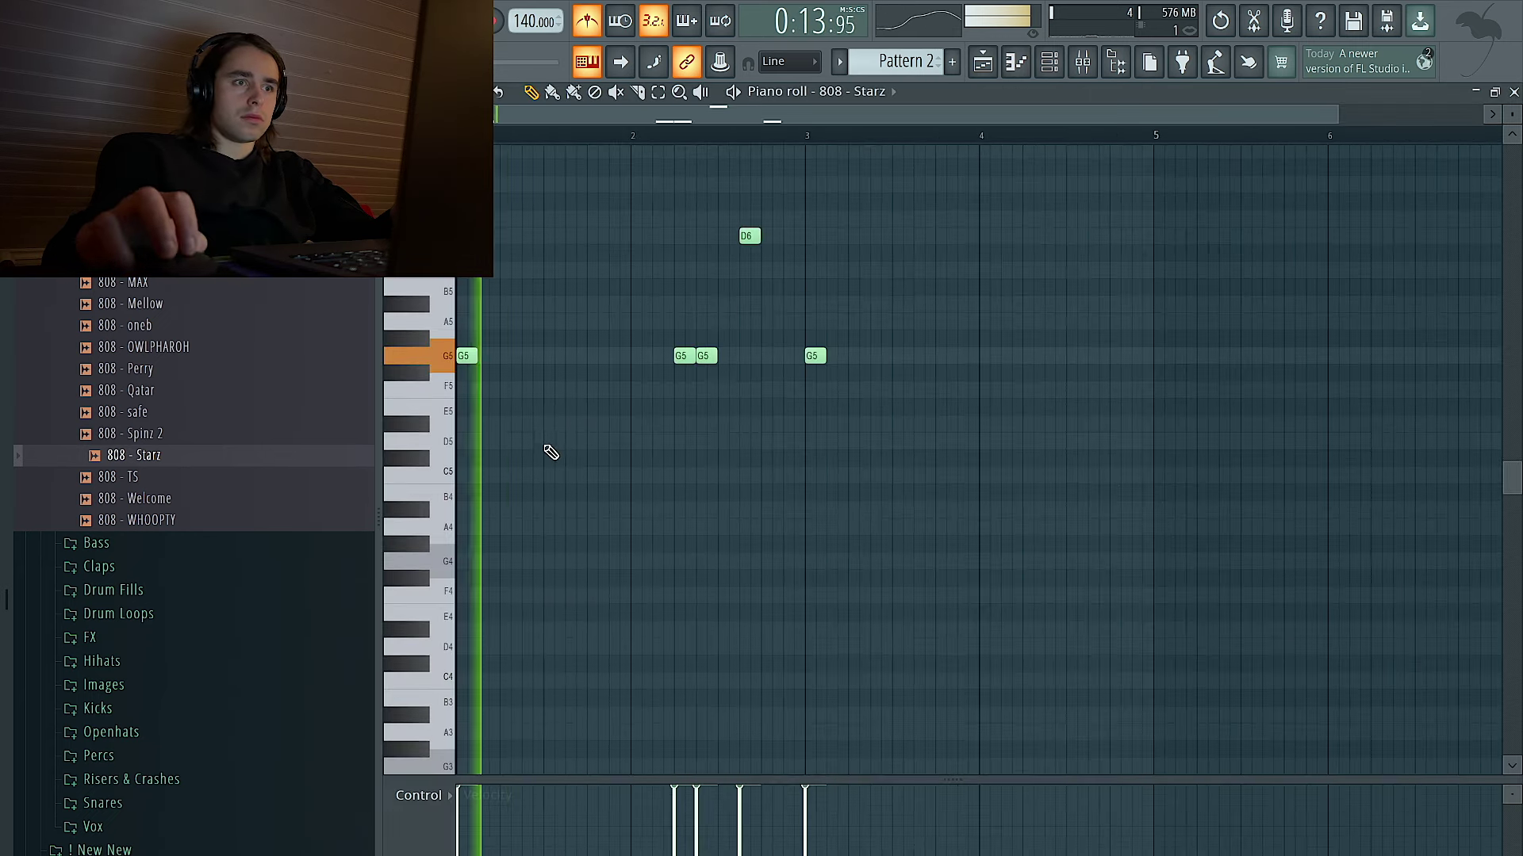
{"action": "left_click", "coordinate": [546, 442]}
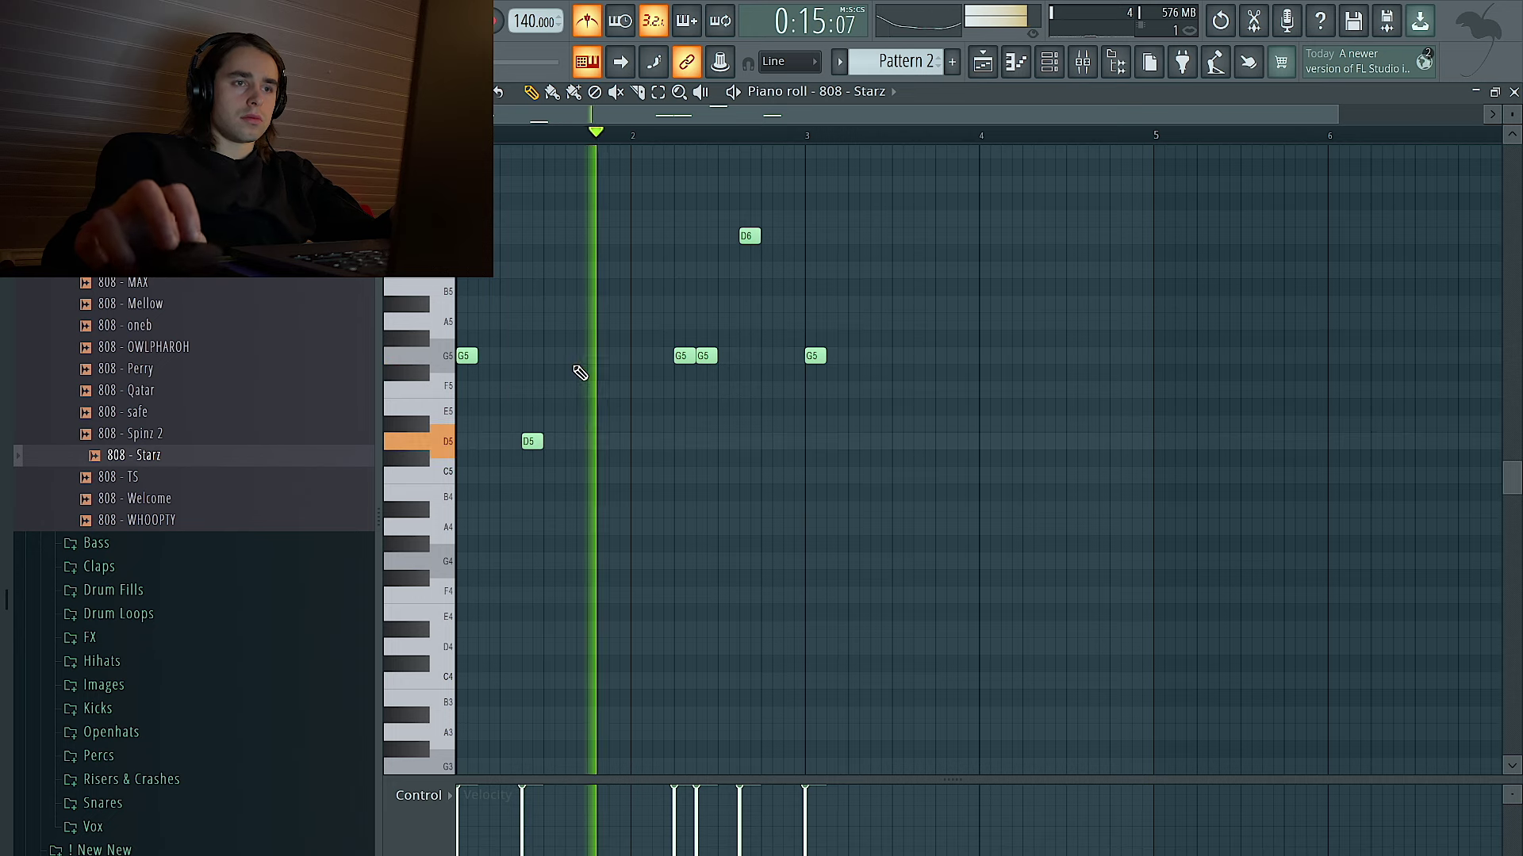
Extend Pattern 2's 808 line with a D5 note in bar 3, plus D5 and A#5 notes in bar 4.
{"action": "scroll", "coordinate": [877, 325], "scroll_direction": "up", "scroll_amount": 2}
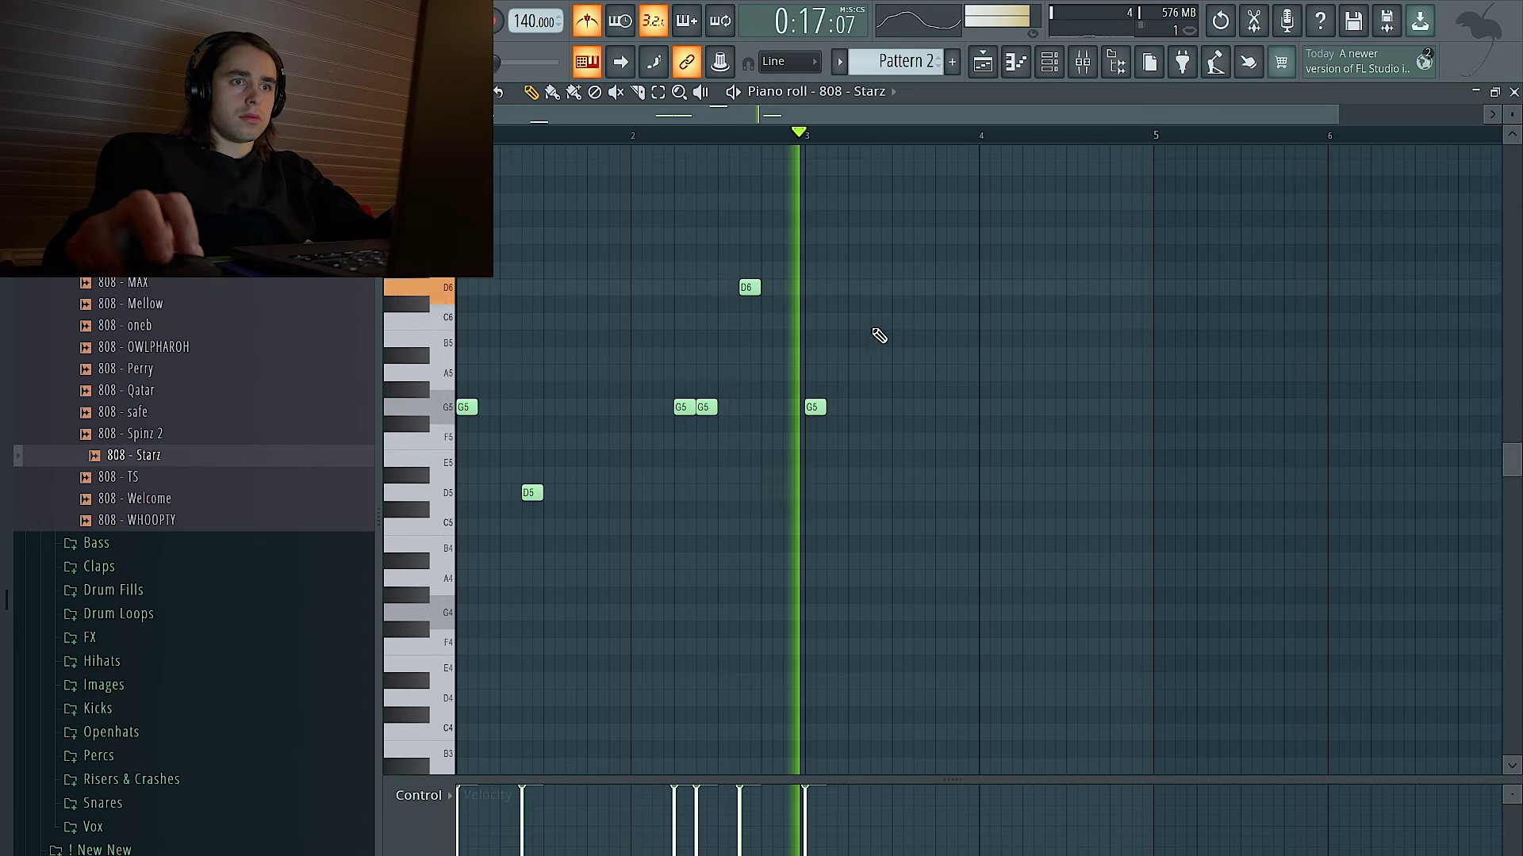
{"action": "left_click", "coordinate": [872, 408]}
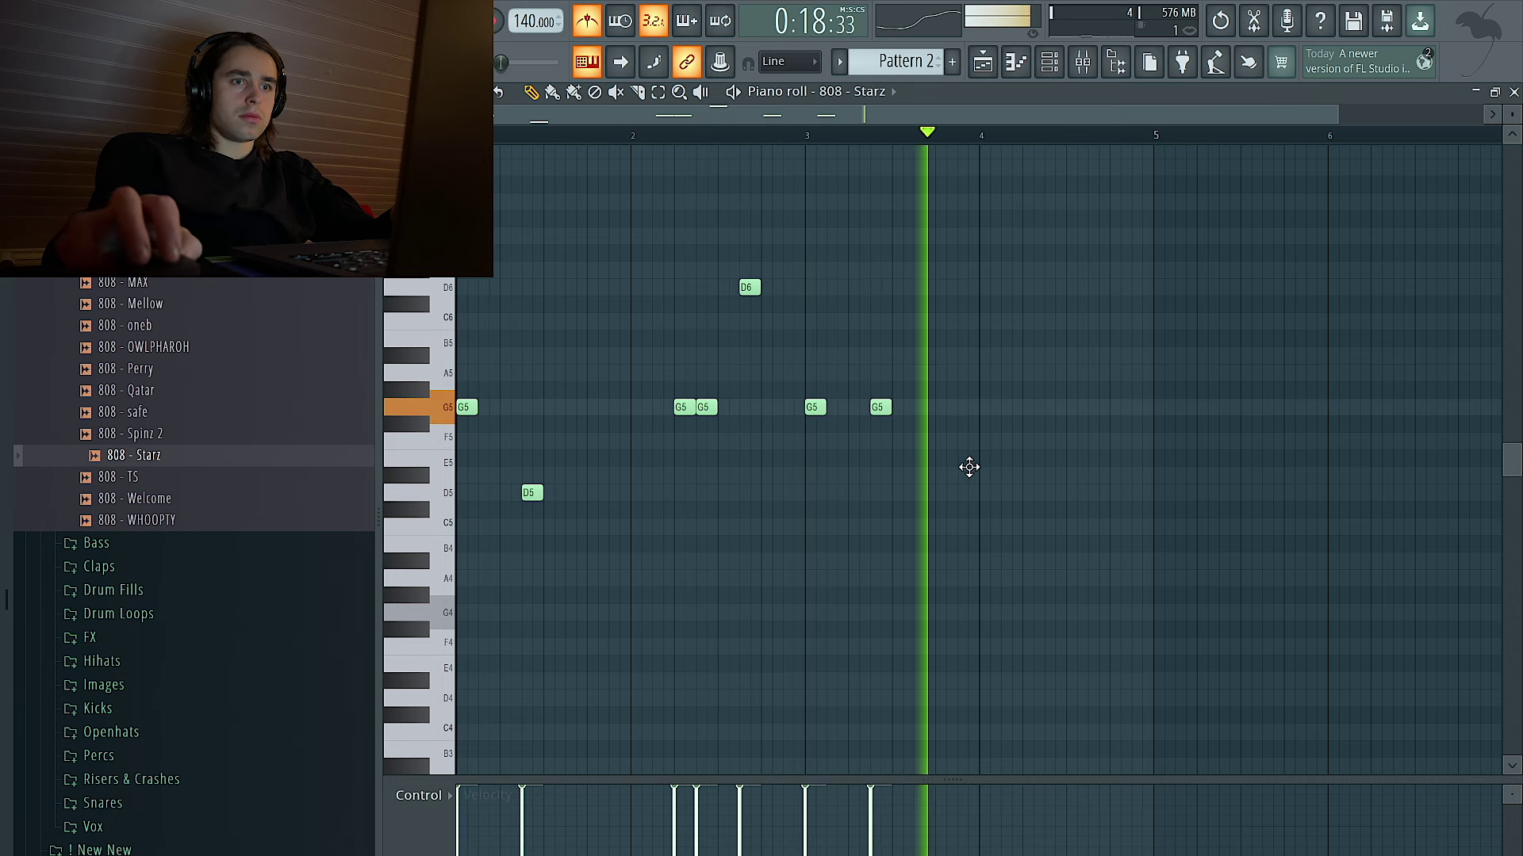
{"action": "left_click", "coordinate": [1029, 492]}
{"action": "left_click_drag", "start_coordinate": [1082, 496], "coordinate": [1095, 355]}
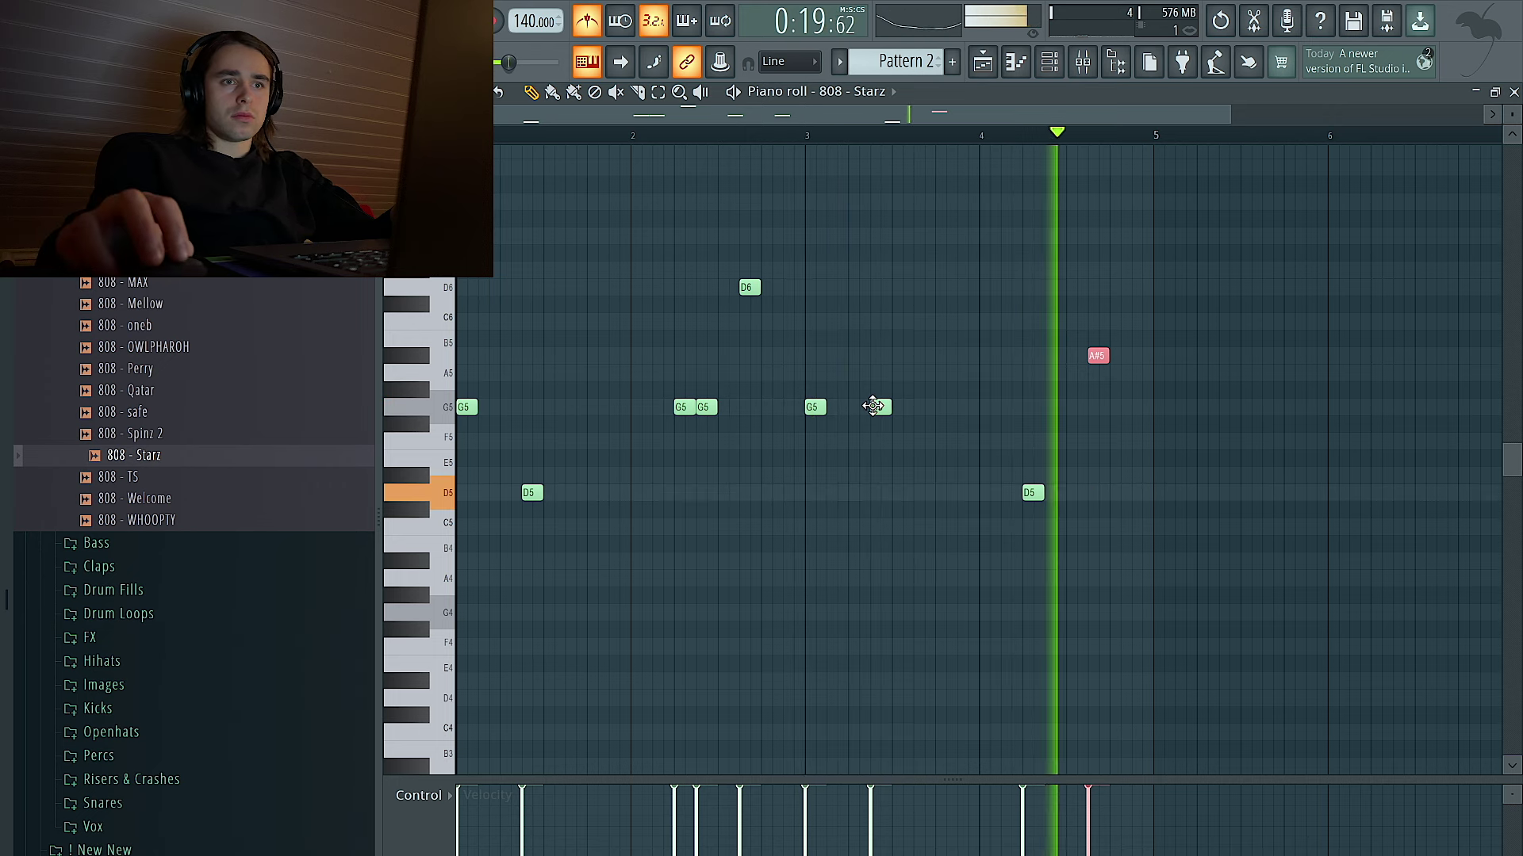
{"action": "left_click_drag", "start_coordinate": [874, 406], "coordinate": [877, 492]}
Switch to Looperman in the browser and audition the orchestral loops Epic Orchestral Staccs, At Last, Simple But Goes Hard and Arp And Hit.
{"action": "scroll", "coordinate": [882, 492], "scroll_direction": "down", "scroll_amount": 2}
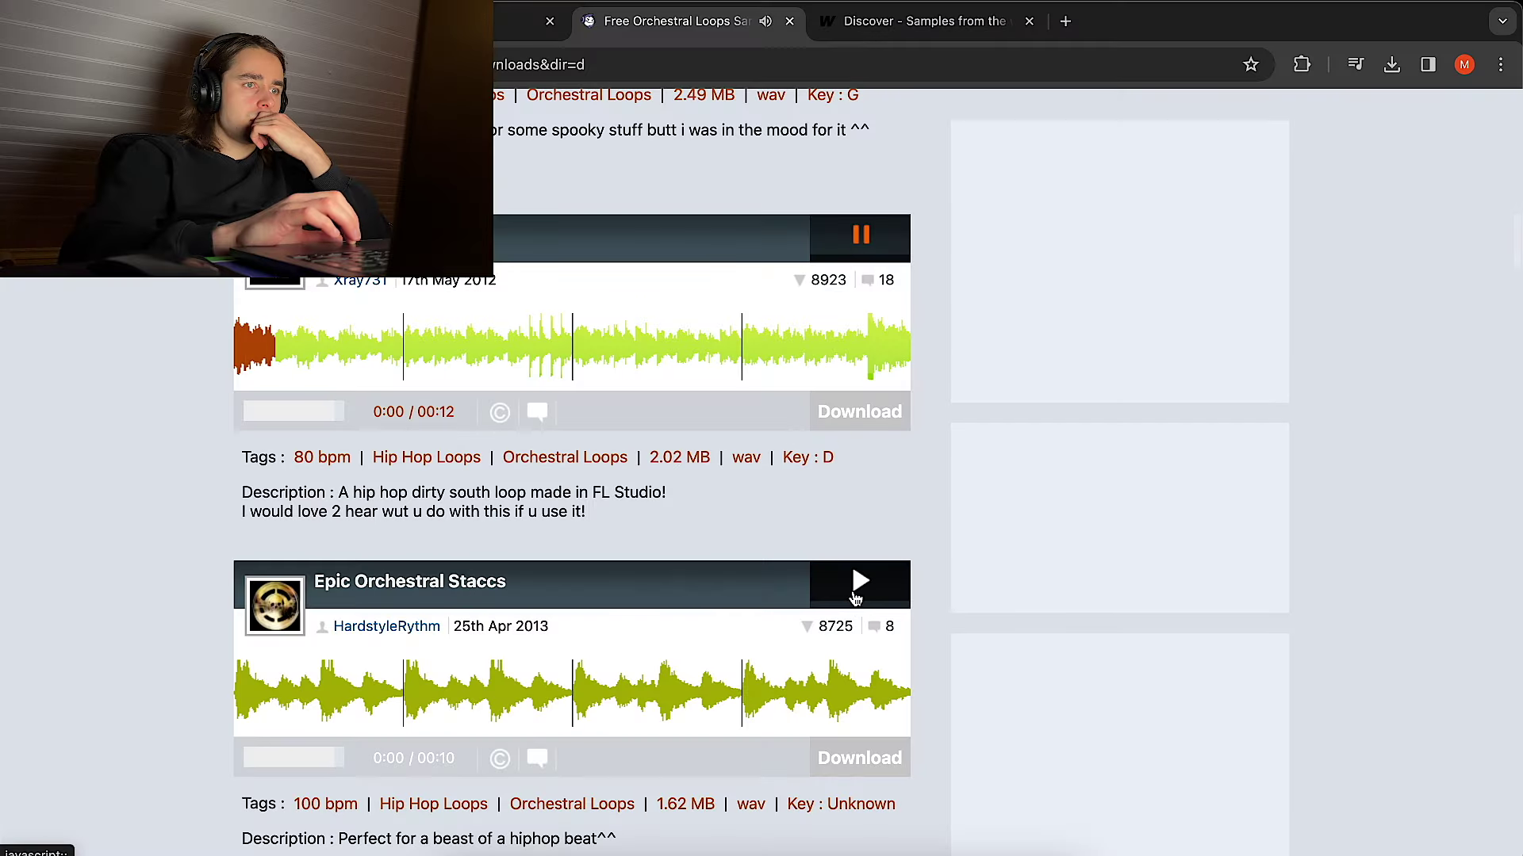
{"action": "left_click", "coordinate": [857, 583]}
{"action": "scroll", "coordinate": [854, 565], "scroll_direction": "down", "scroll_amount": 5}
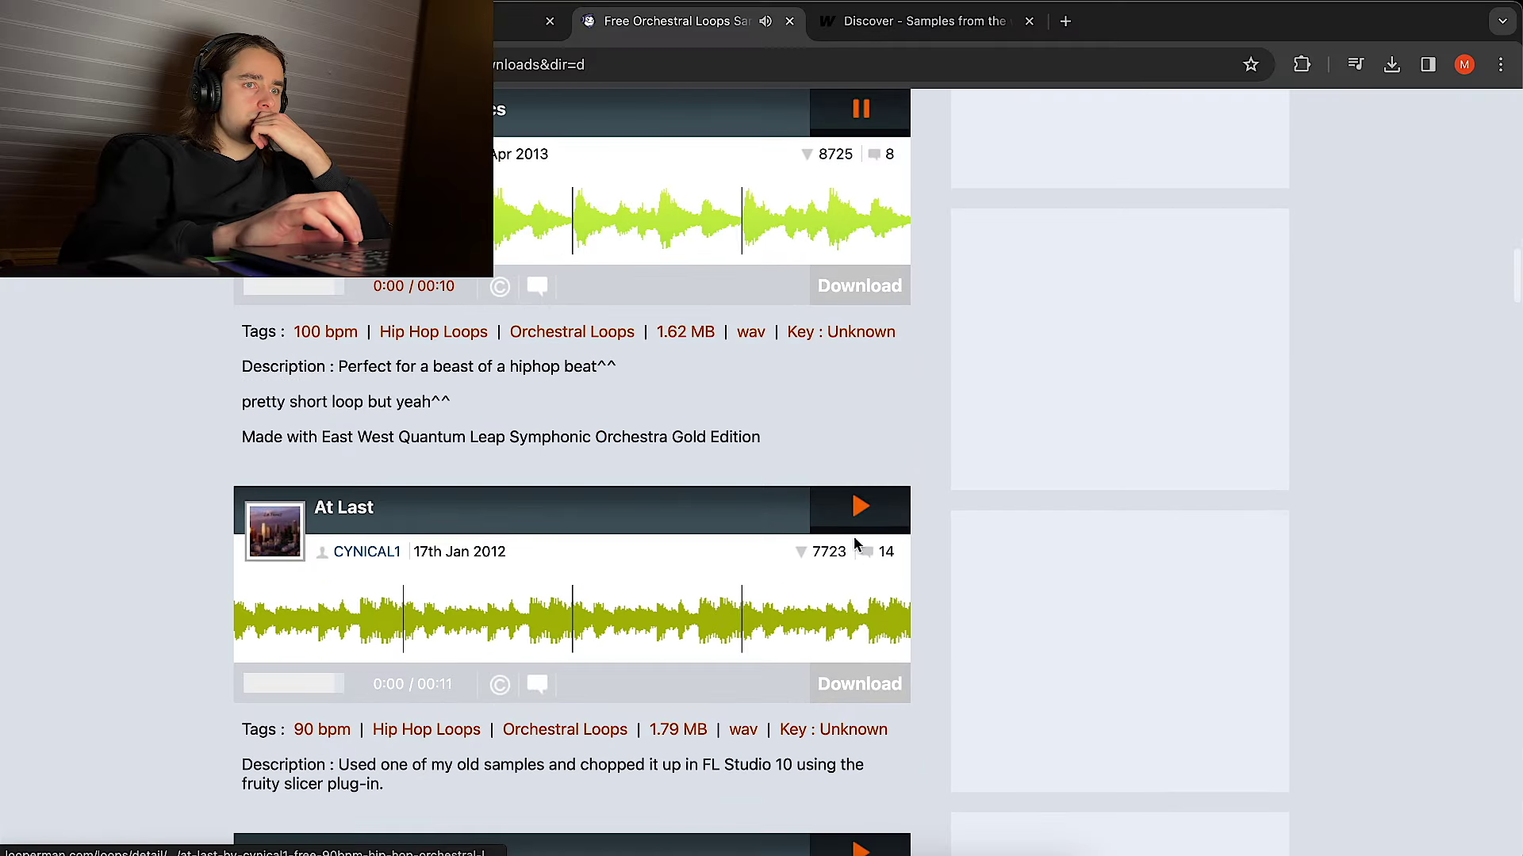
{"action": "left_click", "coordinate": [859, 505]}
{"action": "scroll", "coordinate": [861, 514], "scroll_direction": "down", "scroll_amount": 3}
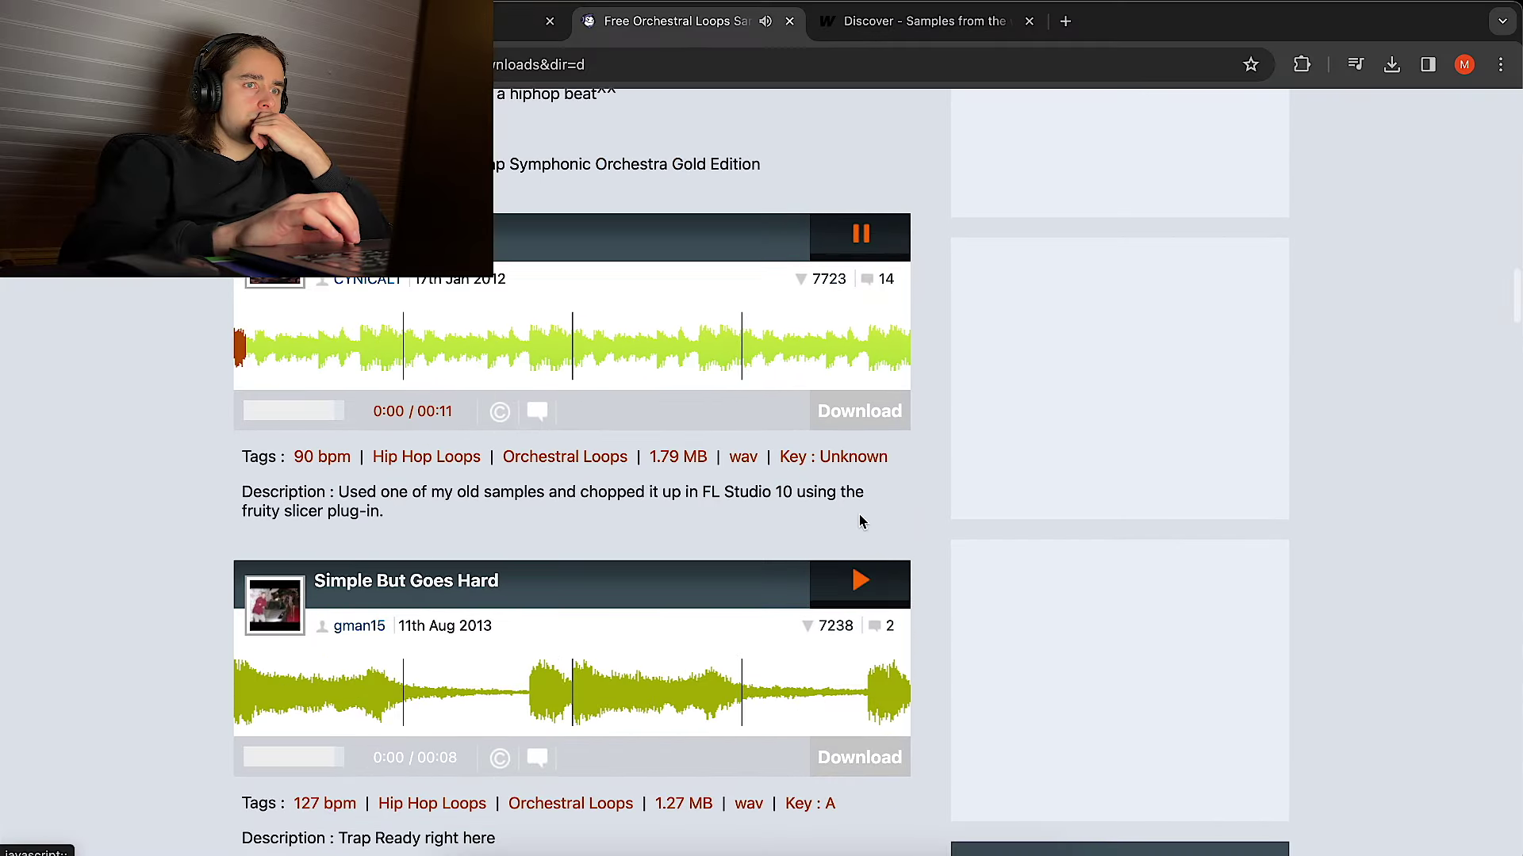
{"action": "left_click", "coordinate": [862, 584]}
{"action": "scroll", "coordinate": [863, 585], "scroll_direction": "down", "scroll_amount": 4}
{"action": "left_click", "coordinate": [863, 585]}
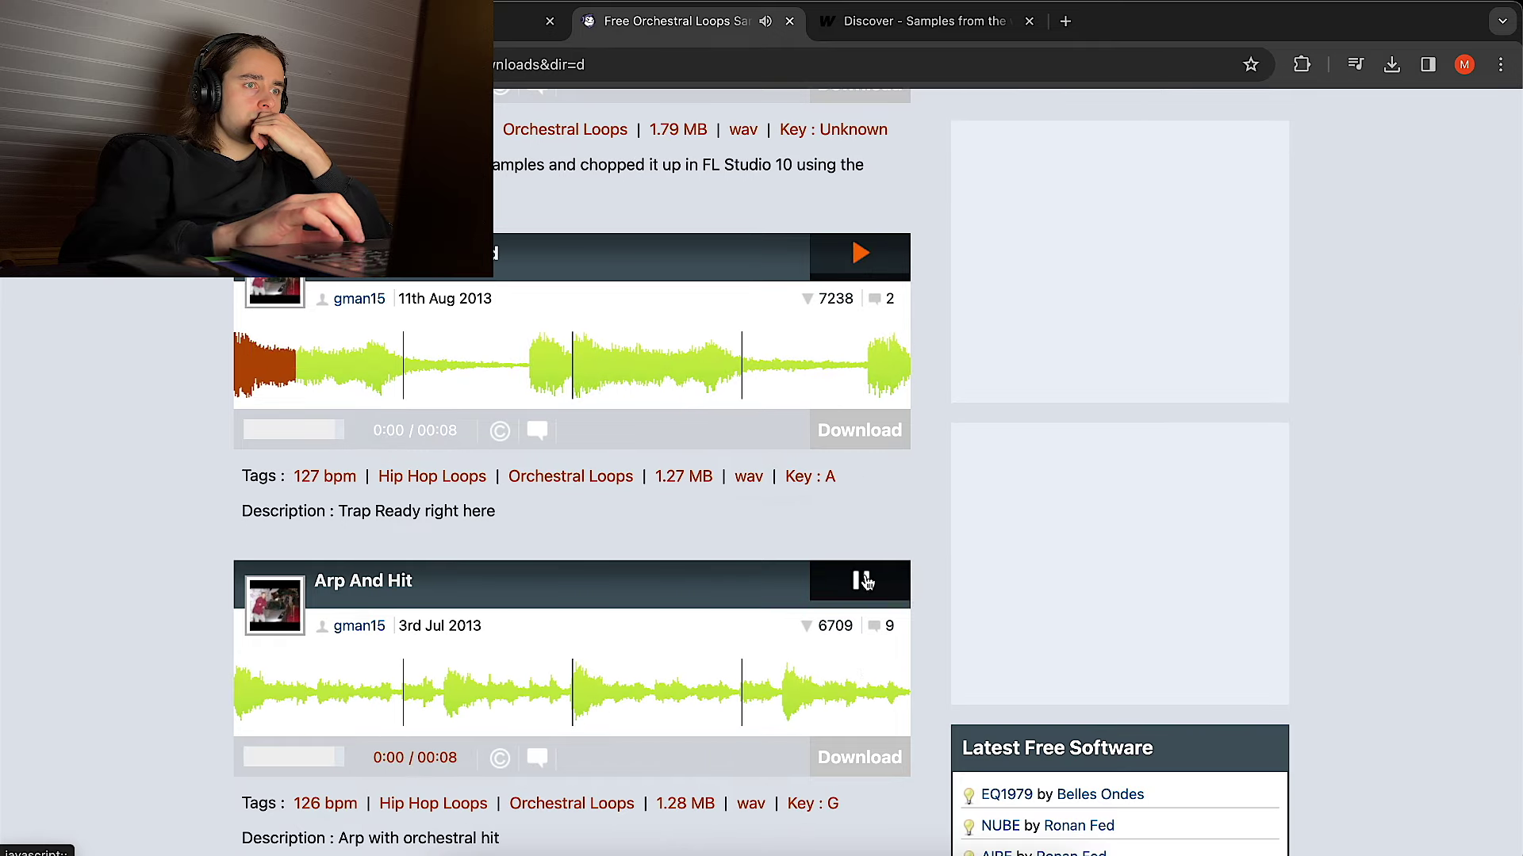
{"action": "scroll", "coordinate": [864, 584], "scroll_direction": "down", "scroll_amount": 4}
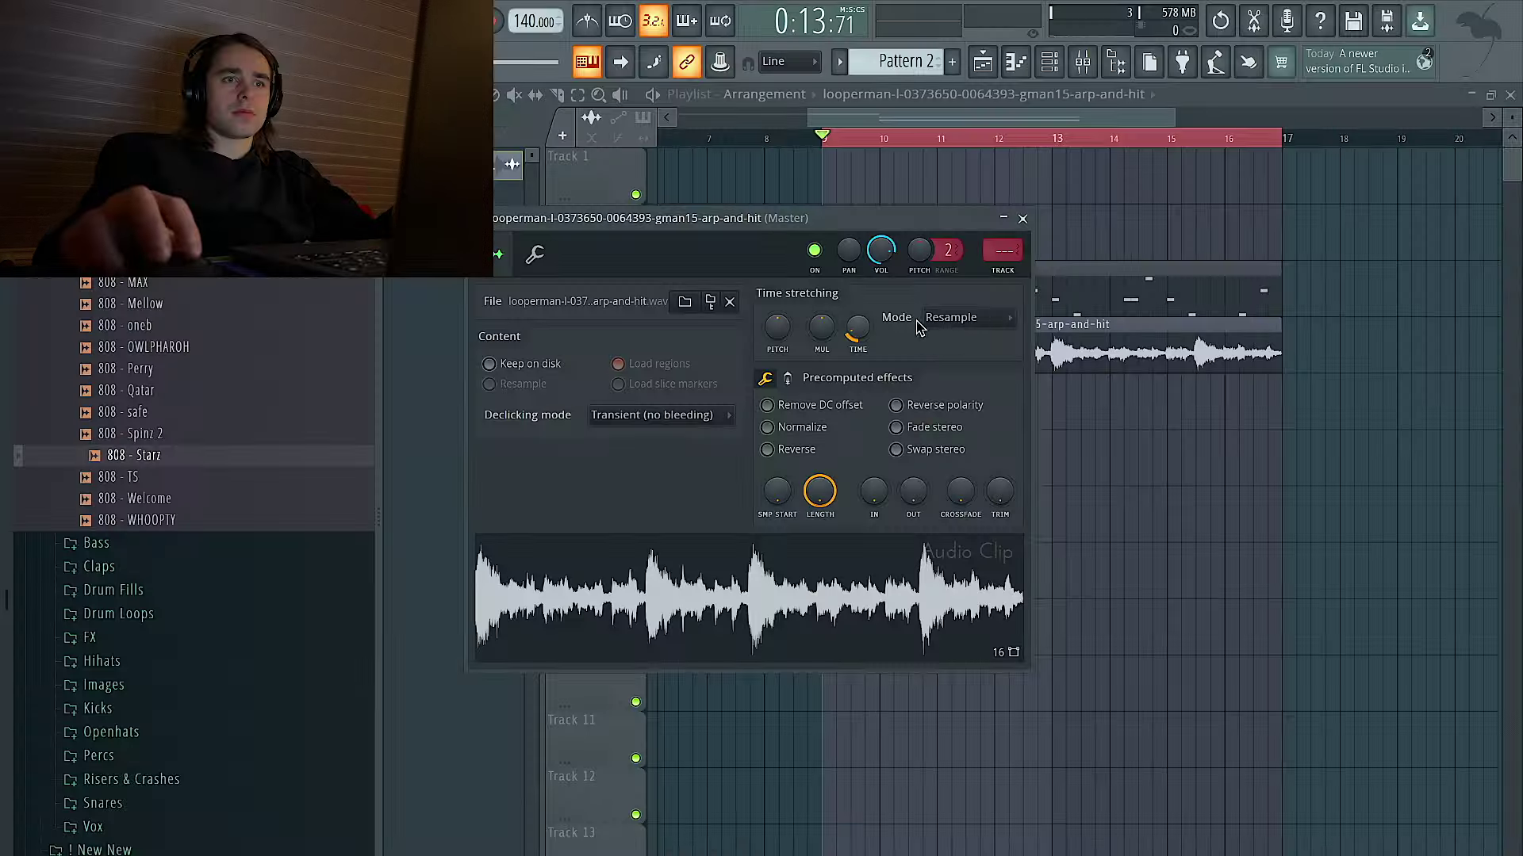
Set the arp-and-hit loop's time stretching mode to Stretch and fit the clip from bar 9 to bar 13.
{"action": "left_click", "coordinate": [967, 317]}
{"action": "left_click", "coordinate": [951, 374]}
{"action": "right_click", "coordinate": [1144, 224]}
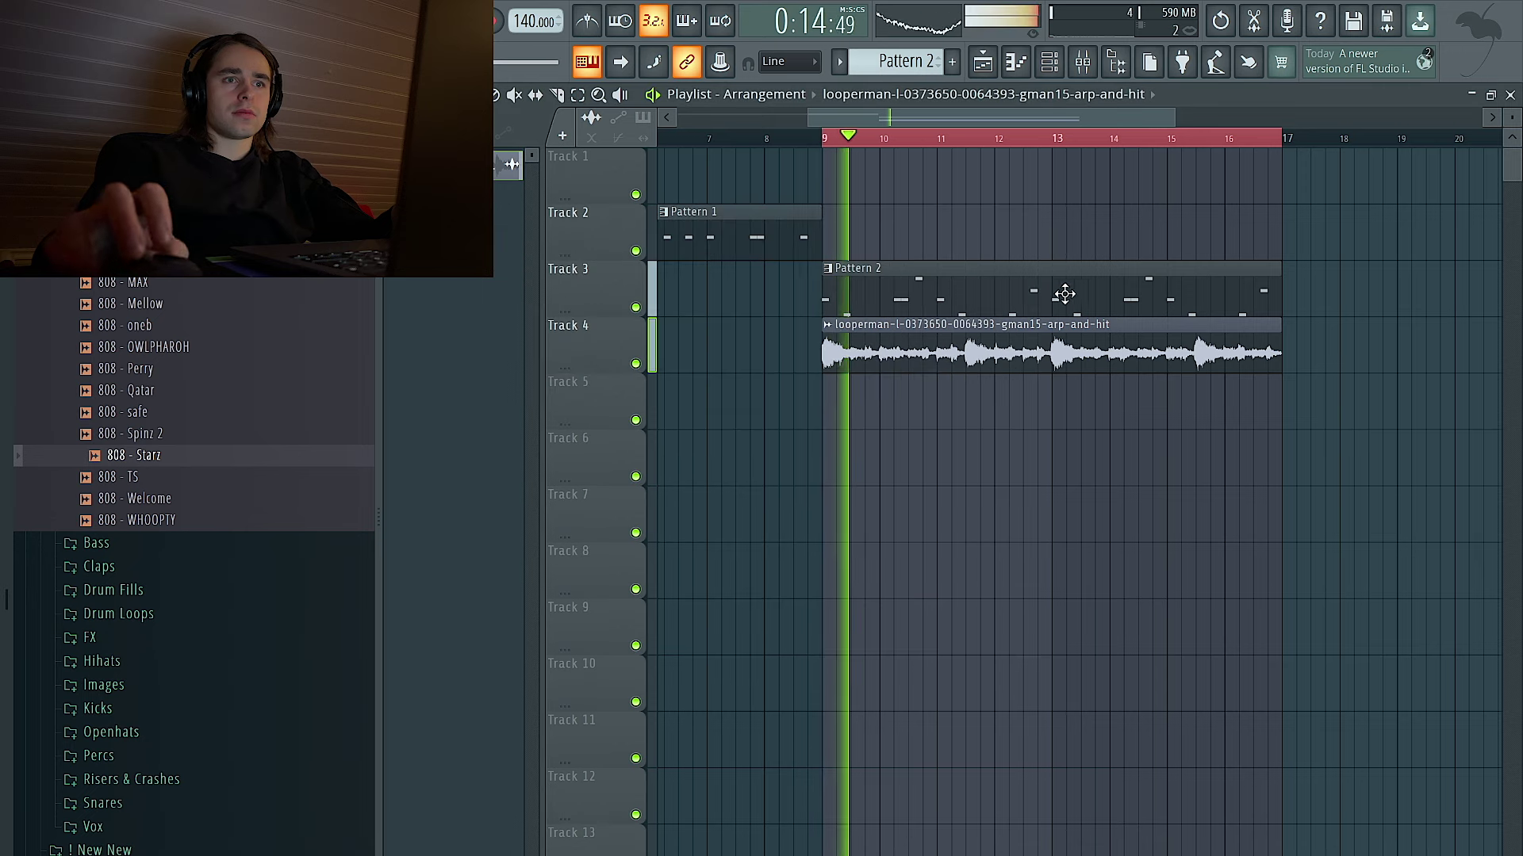
{"action": "double_click", "coordinate": [922, 353]}
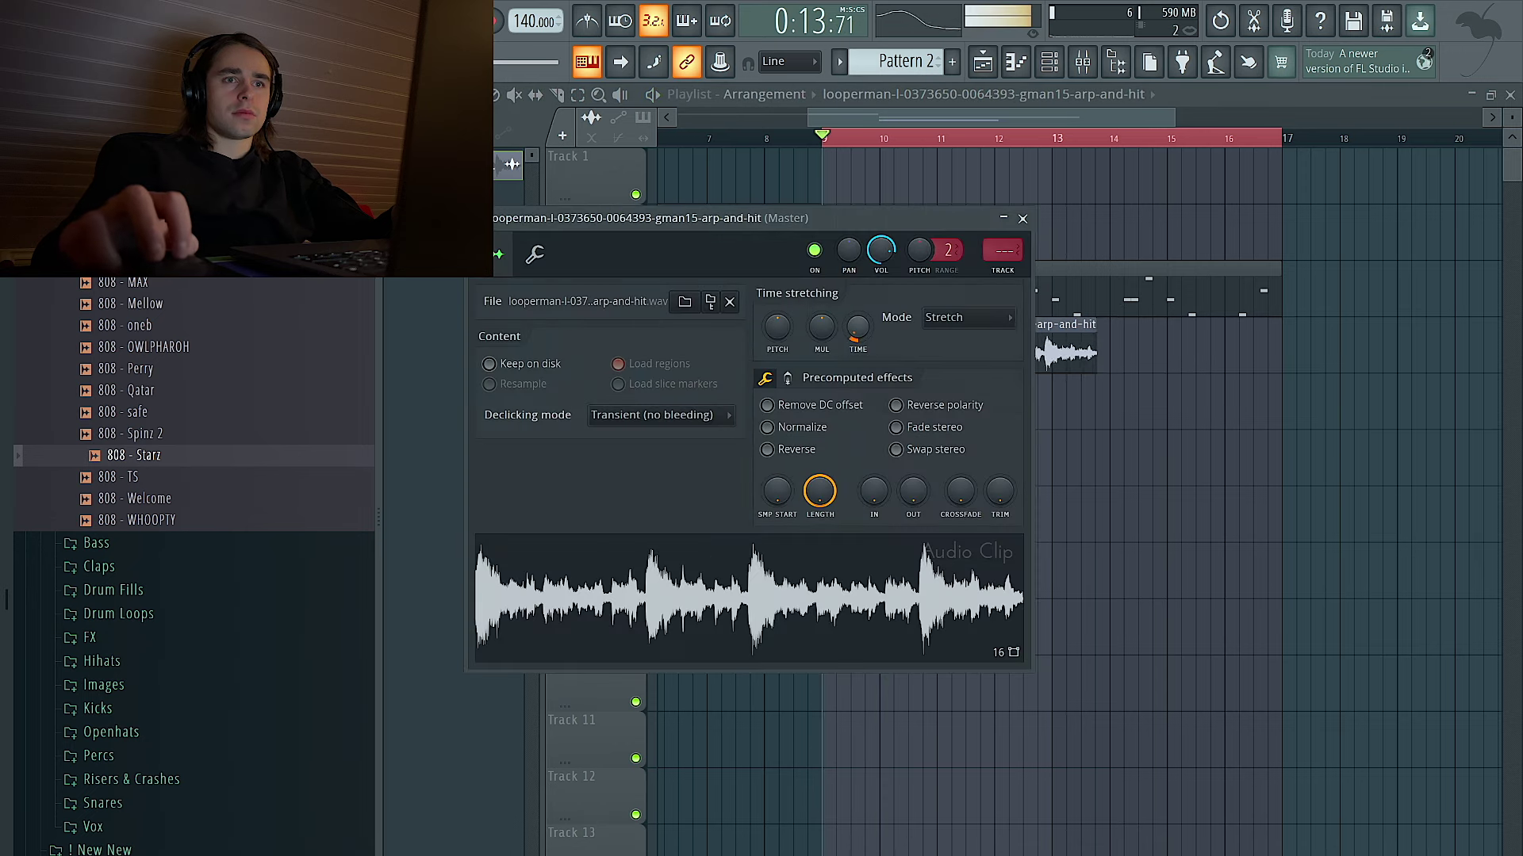
{"action": "key", "text": "Escape"}
{"action": "scroll", "coordinate": [926, 236], "scroll_direction": "up", "scroll_amount": 2}
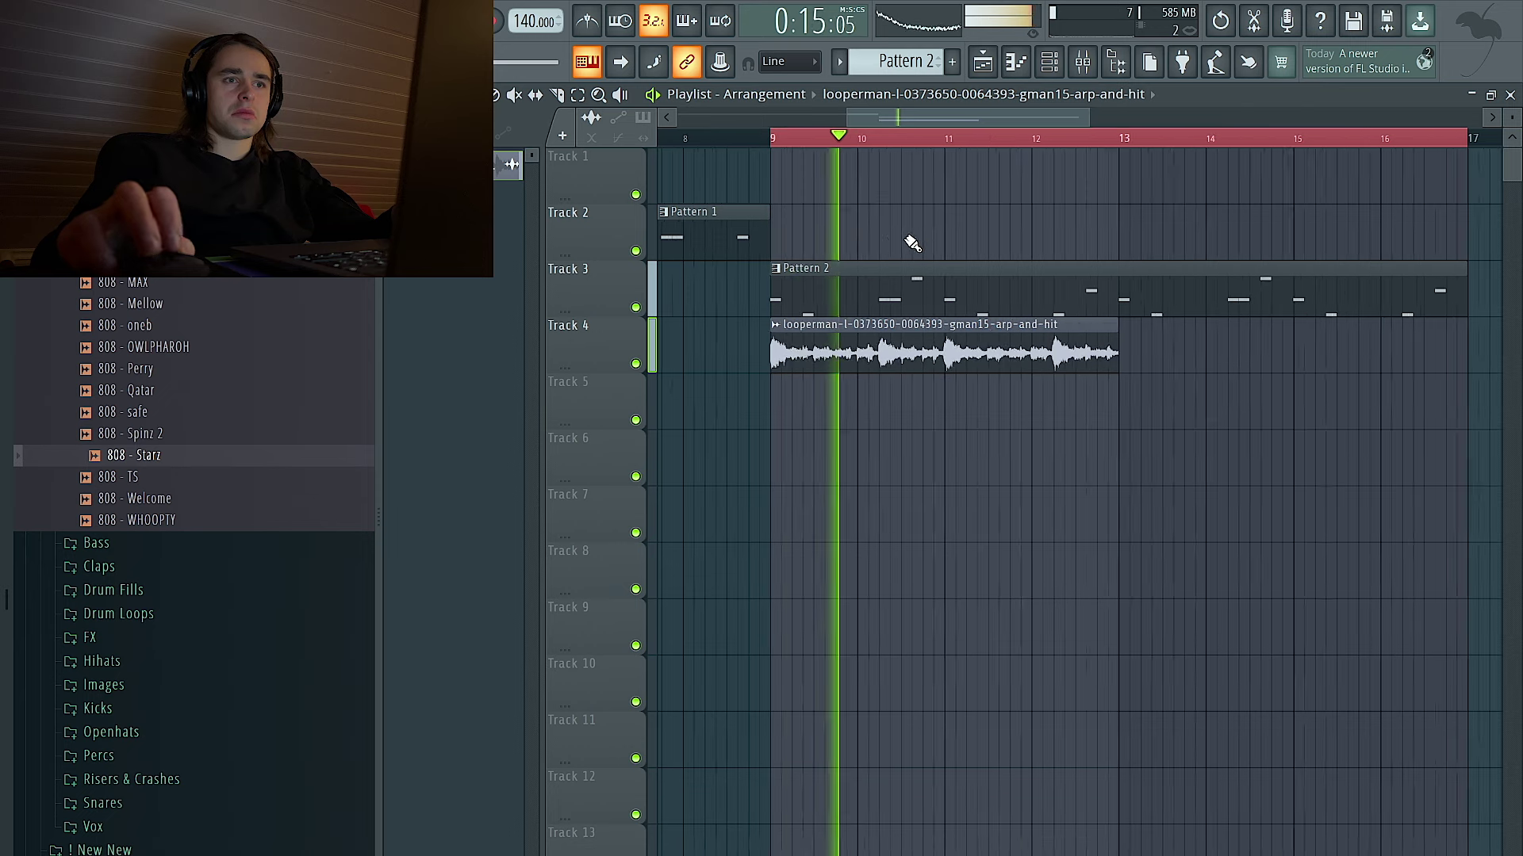
Slice the arp-and-hit clip twice within the first half of bar 9 and delete the opening slice.
{"action": "scroll", "coordinate": [836, 309], "scroll_direction": "up", "scroll_amount": 2}
{"action": "key", "text": "space"}
{"action": "left_click", "coordinate": [883, 366]}
{"action": "key", "text": "space"}
{"action": "key", "text": "space"}
{"action": "key", "text": "space"}
{"action": "left_click", "coordinate": [836, 362]}
{"action": "right_click", "coordinate": [811, 356]}
{"action": "key", "text": "space"}
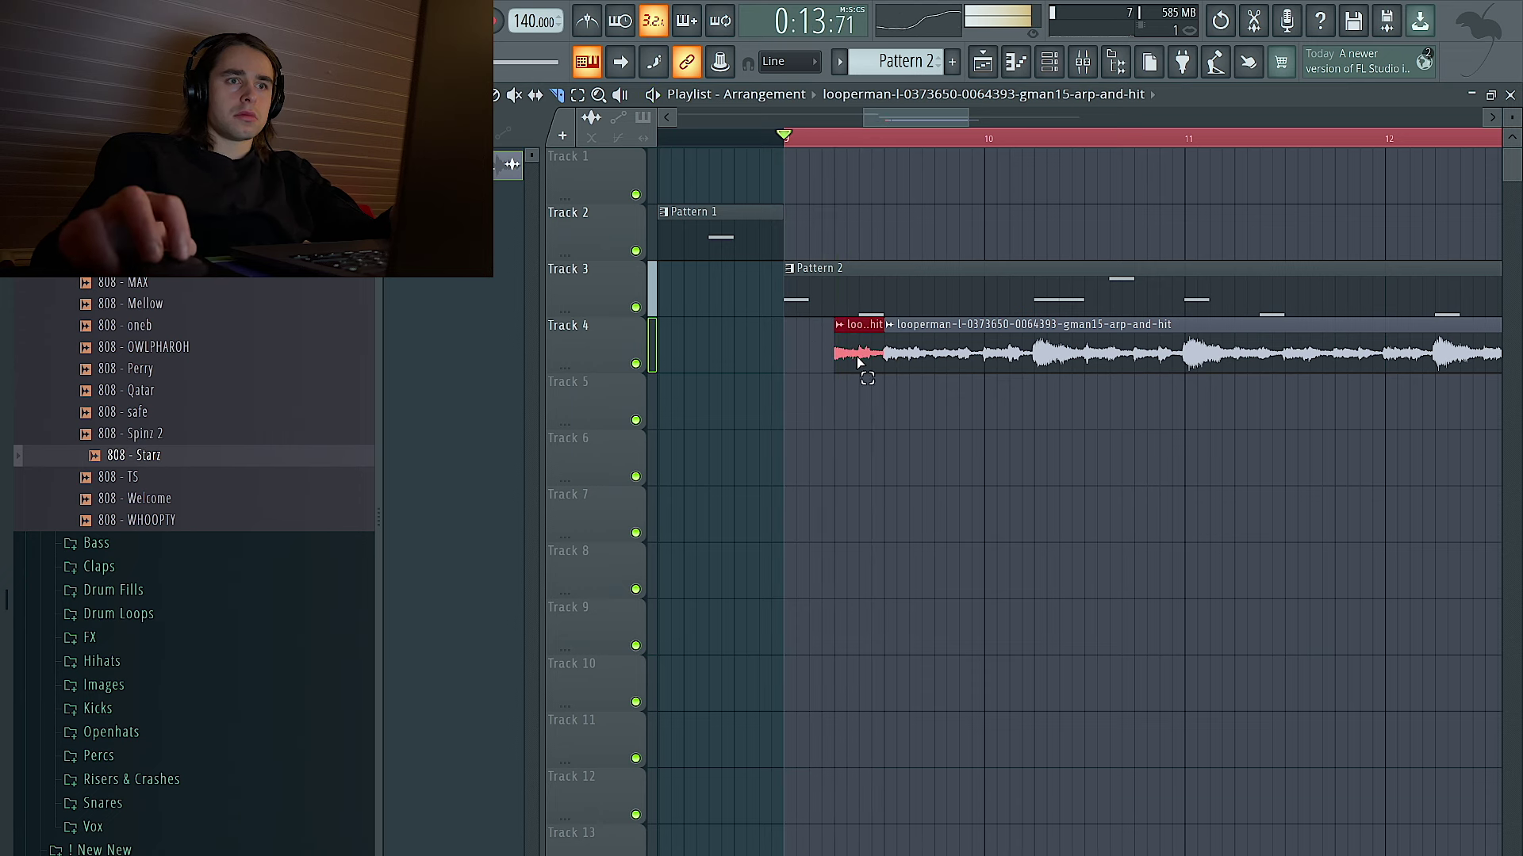
Move the short loop slice aside to Track 6 and align the remaining Track 4 clip to the start of bar 9.
{"action": "left_click_drag", "start_coordinate": [941, 355], "coordinate": [878, 356]}
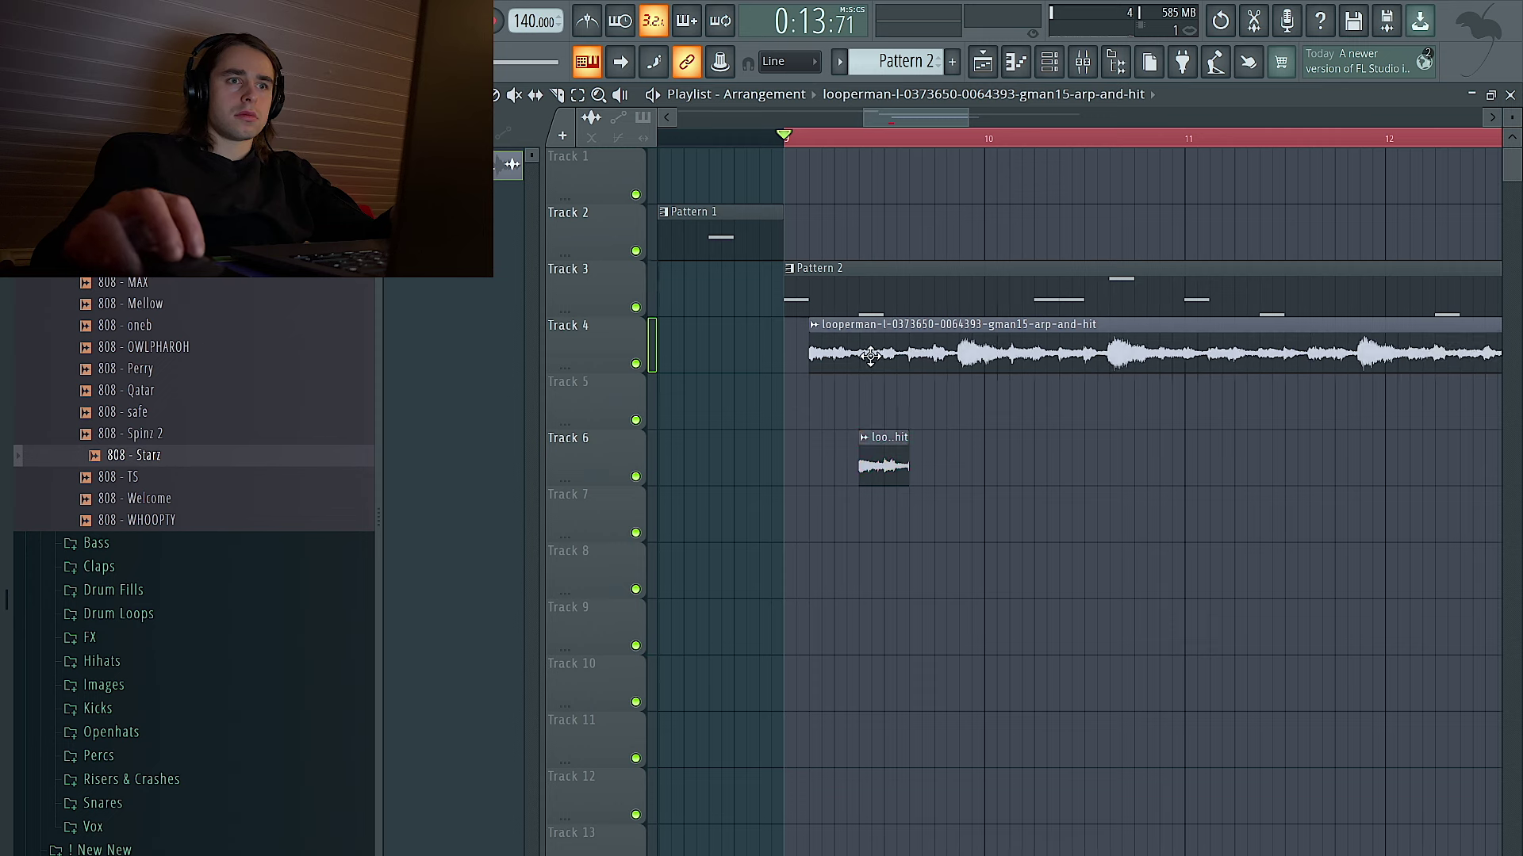
{"action": "key", "text": "space"}
{"action": "left_click_drag", "start_coordinate": [881, 461], "coordinate": [1149, 479]}
{"action": "key", "text": "space"}
{"action": "key", "text": "space"}
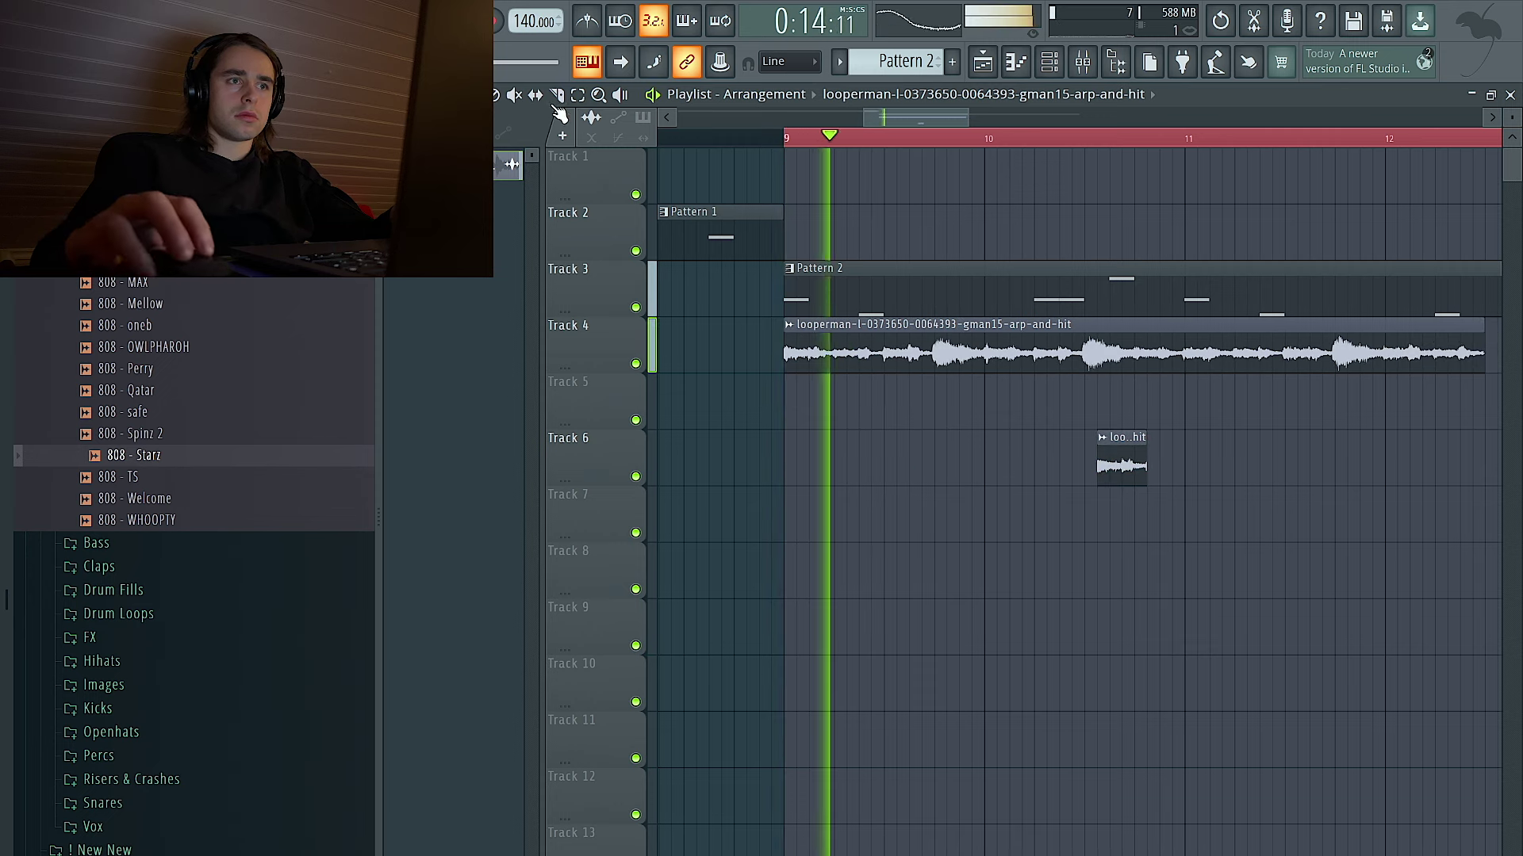
Slice the Track 4 loop halfway through bar 9 and move the remainder to just after bar 11.
{"action": "left_click_drag", "start_coordinate": [893, 353], "coordinate": [889, 382]}
{"action": "key", "text": "space"}
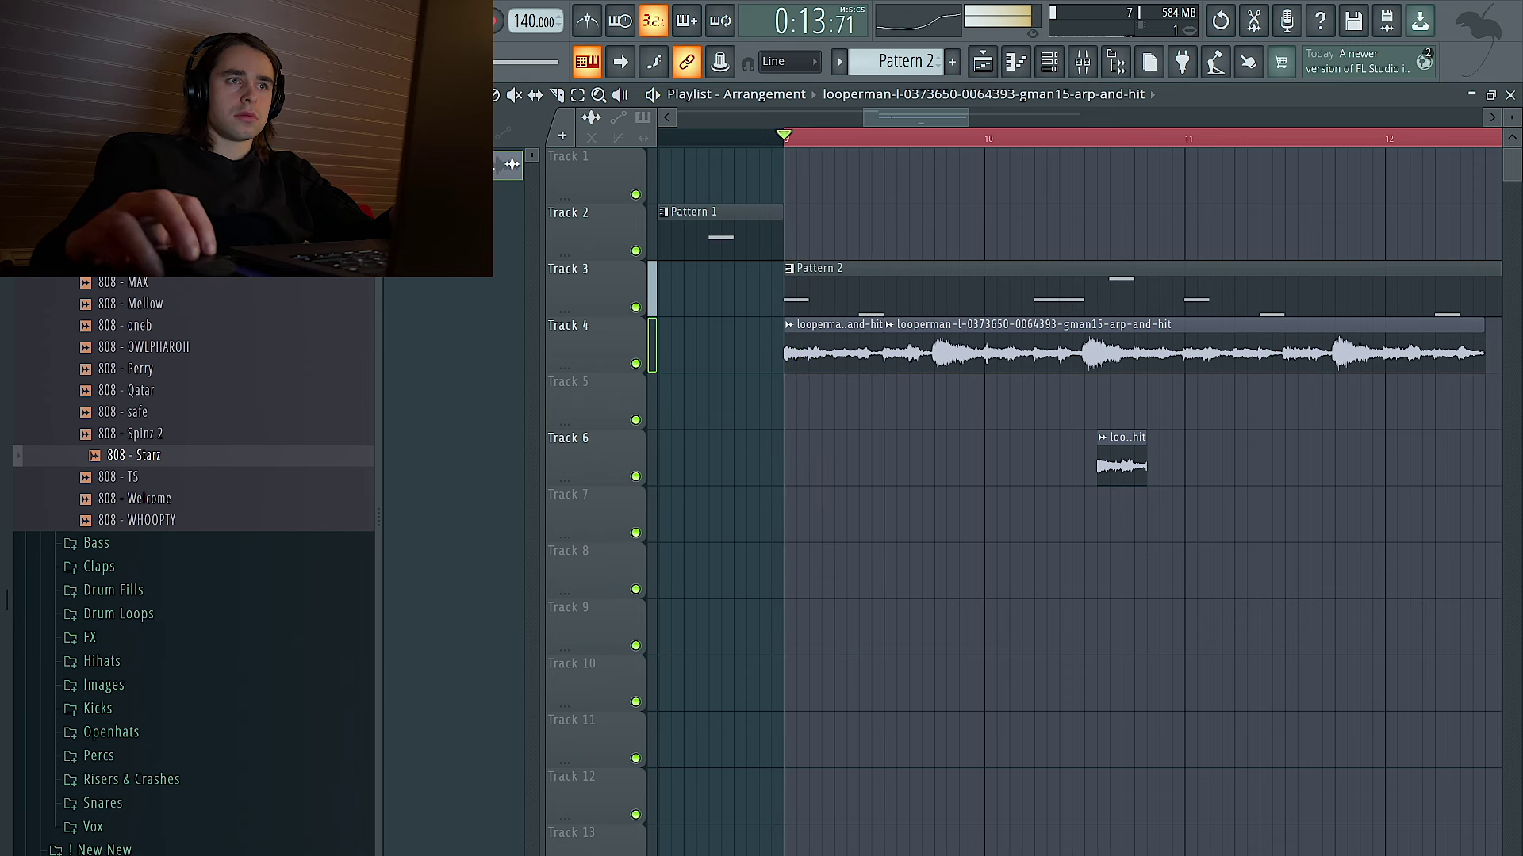
{"action": "left_click_drag", "start_coordinate": [974, 335], "coordinate": [1081, 346]}
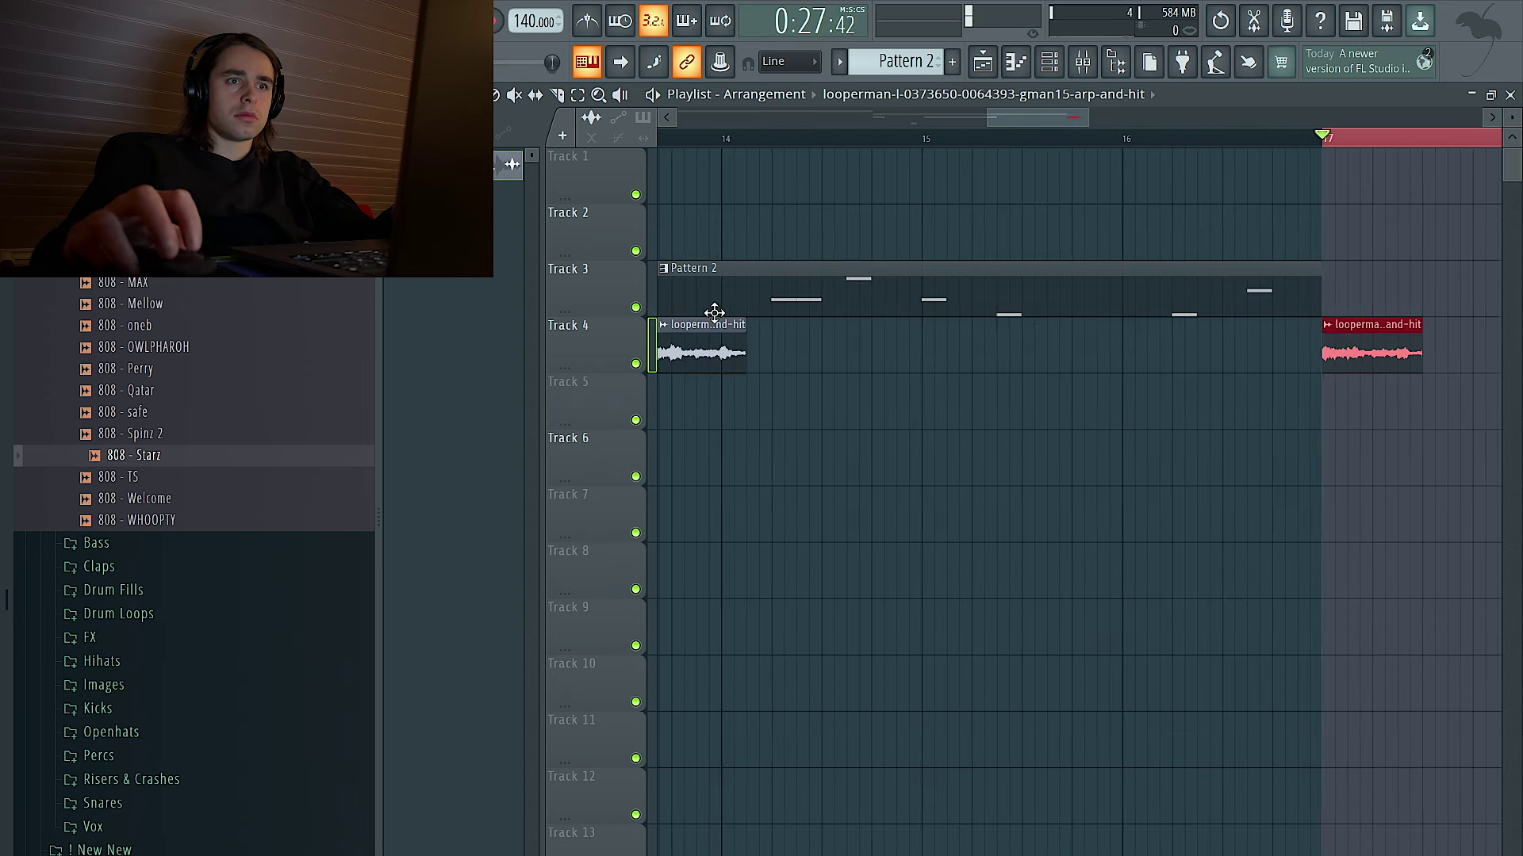
Play the copied loop slice at bar 17, delete it and clear the timeline selection.
{"action": "key", "text": "space"}
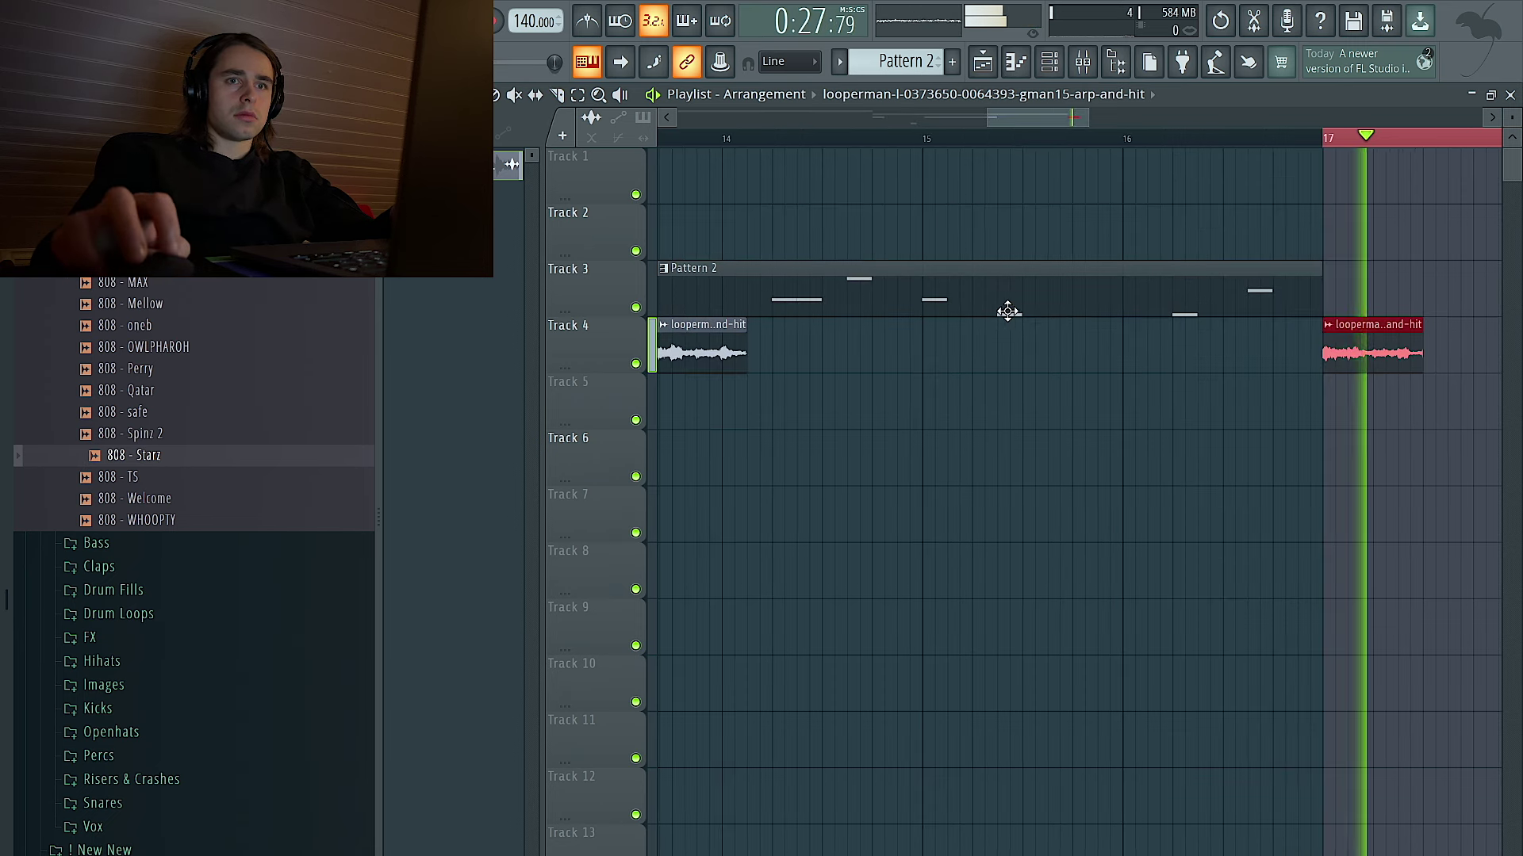
{"action": "key", "text": "space"}
{"action": "right_click", "coordinate": [1155, 360]}
{"action": "scroll", "coordinate": [807, 163], "scroll_direction": "down", "scroll_amount": 2}
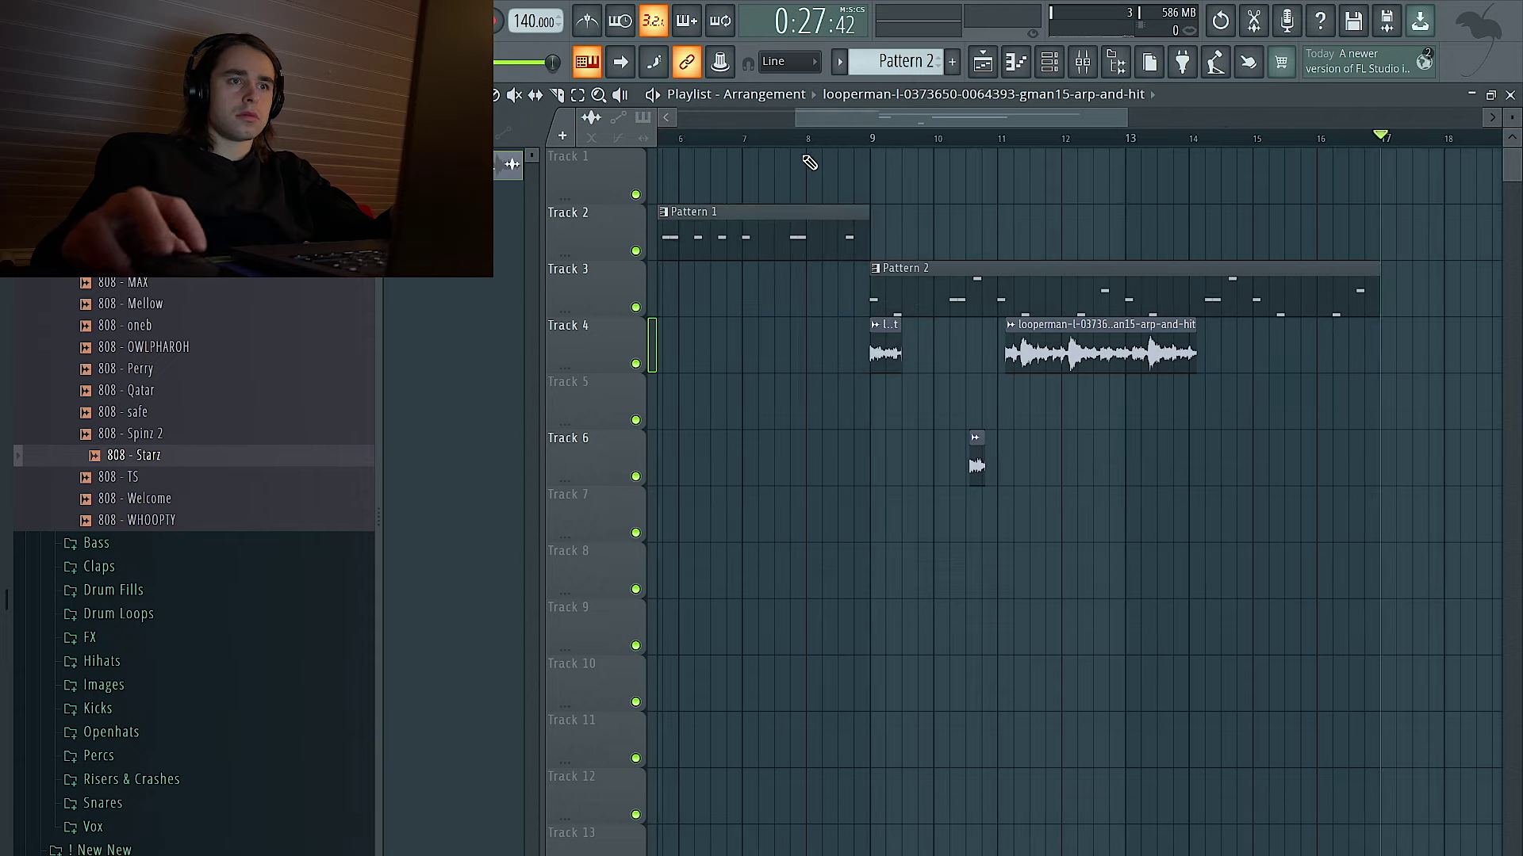
Duplicate the half-bar loop slice at bar 9 twice so the copies follow back to back on Track 4.
{"action": "key", "text": "space"}
{"action": "scroll", "coordinate": [912, 349], "scroll_direction": "up", "scroll_amount": 2}
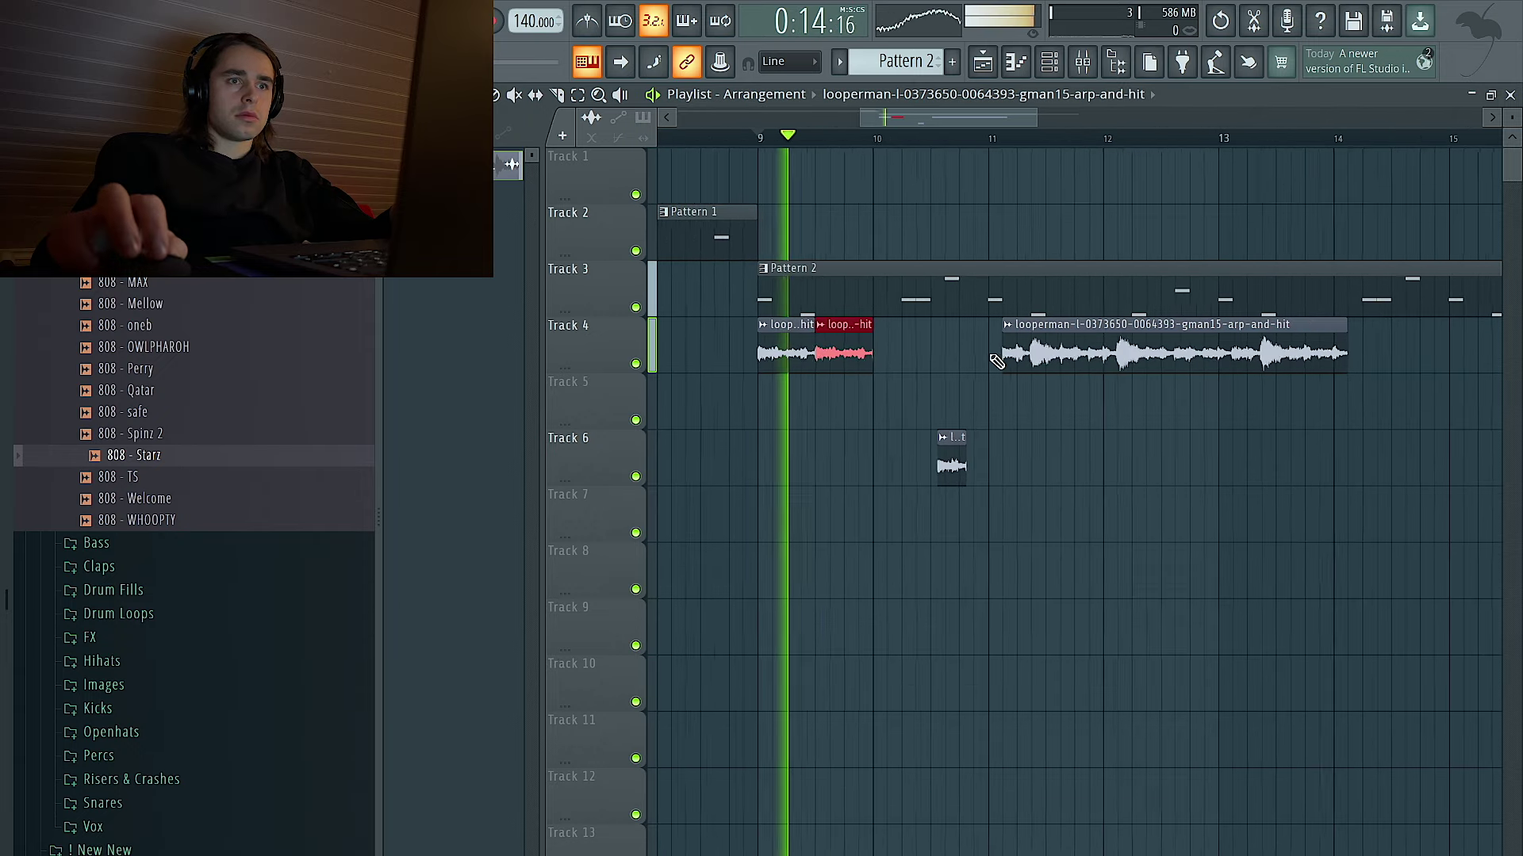
{"action": "key", "text": "ctrl+b"}
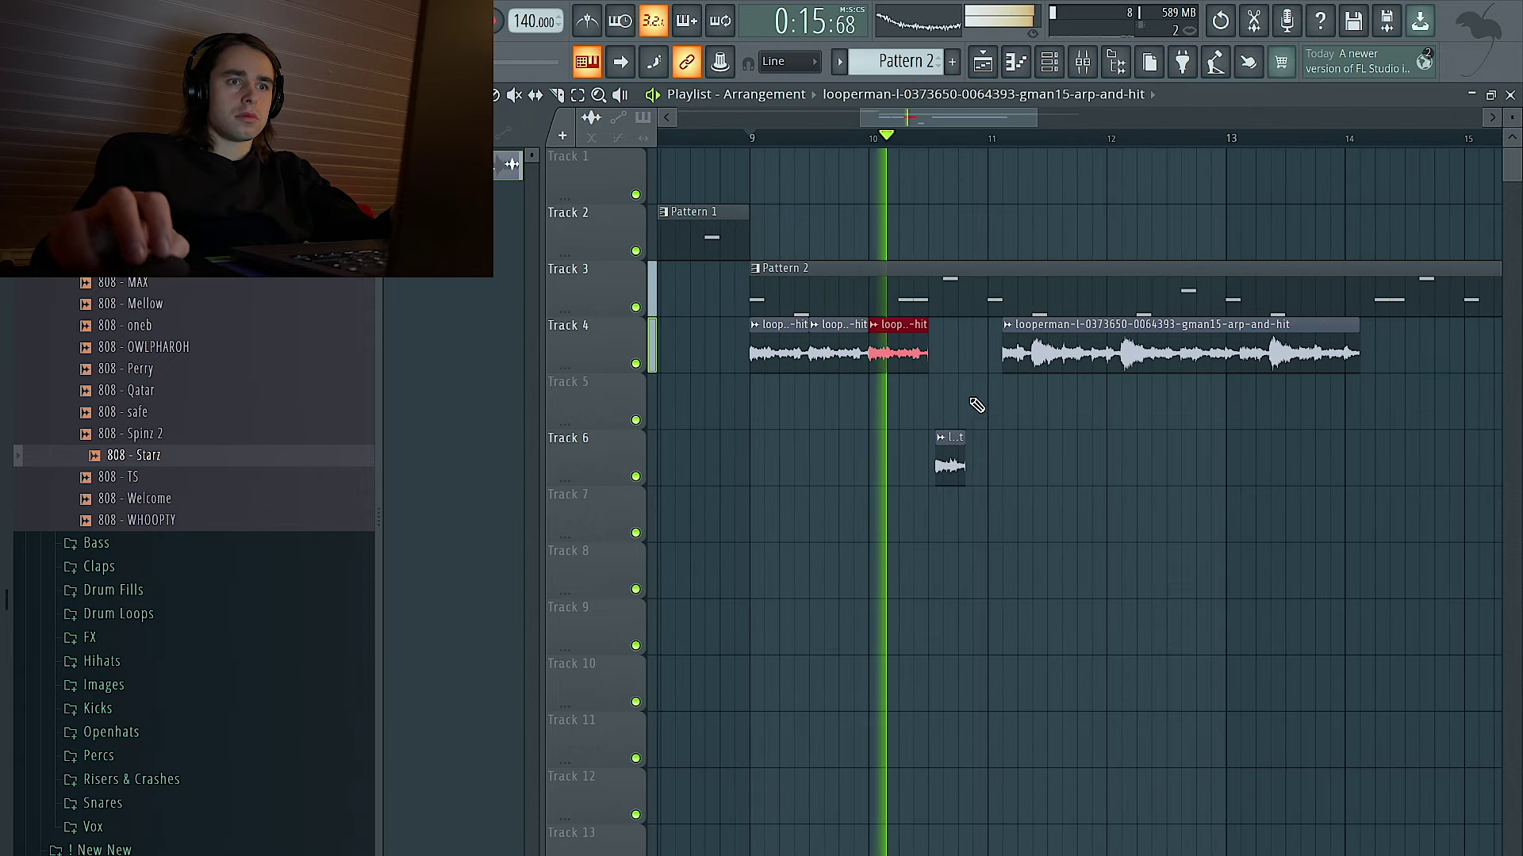
Replace the third half-bar slice with the short Track 6 slice at bar 10, and move the remaining loop directly behind it.
{"action": "right_click", "coordinate": [902, 371]}
{"action": "left_click_drag", "start_coordinate": [950, 441], "coordinate": [876, 441]}
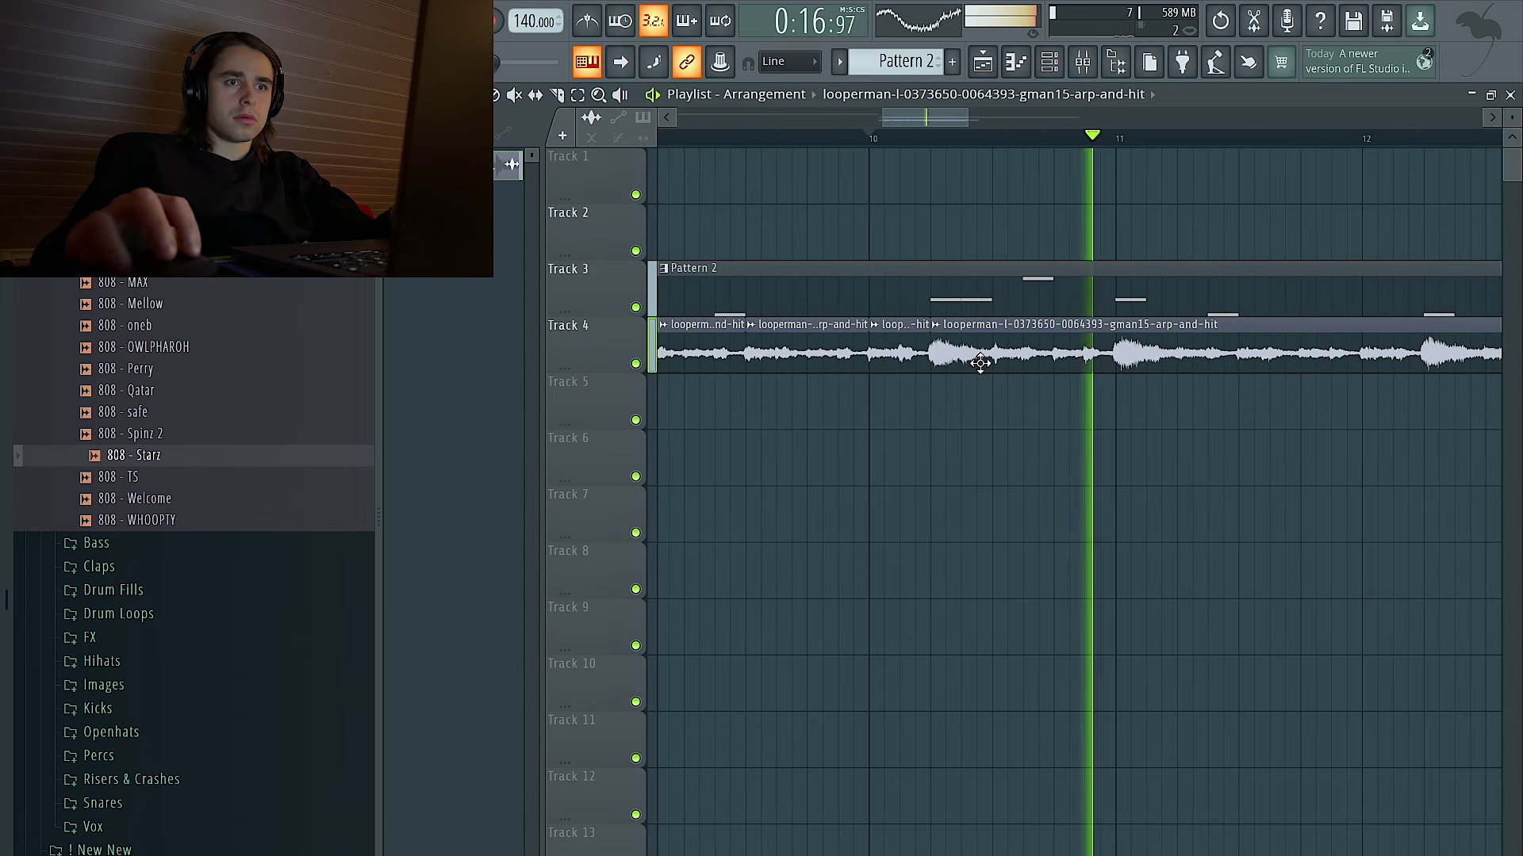
Cut half a bar off the start of the remaining loop and move the rest against the short slice at beat 2 of bar 10.
{"action": "left_click", "coordinate": [558, 98]}
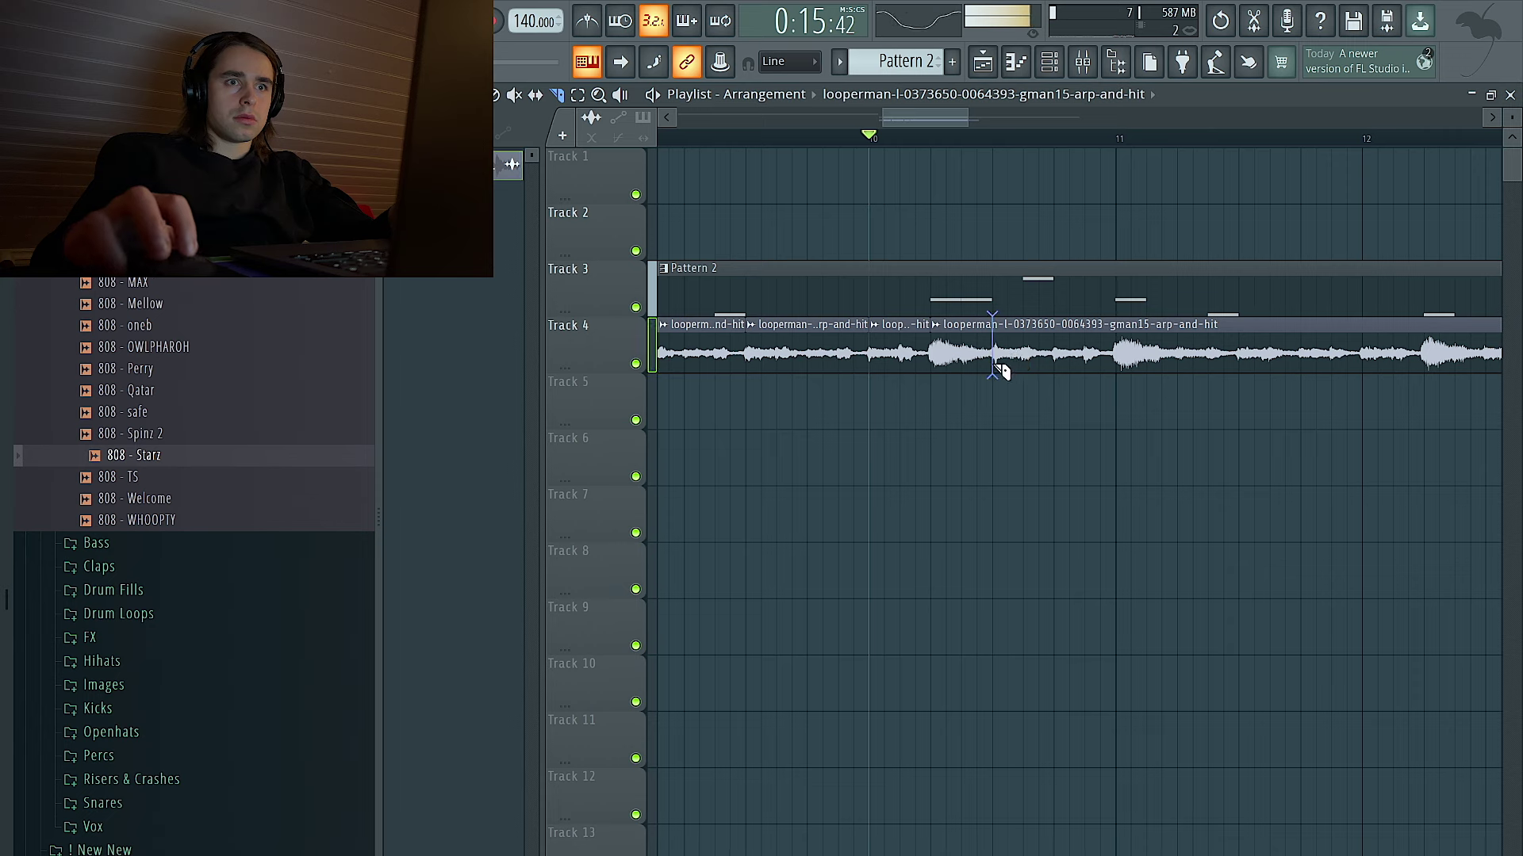
{"action": "scroll", "coordinate": [1016, 330], "scroll_direction": "left", "scroll_amount": 2}
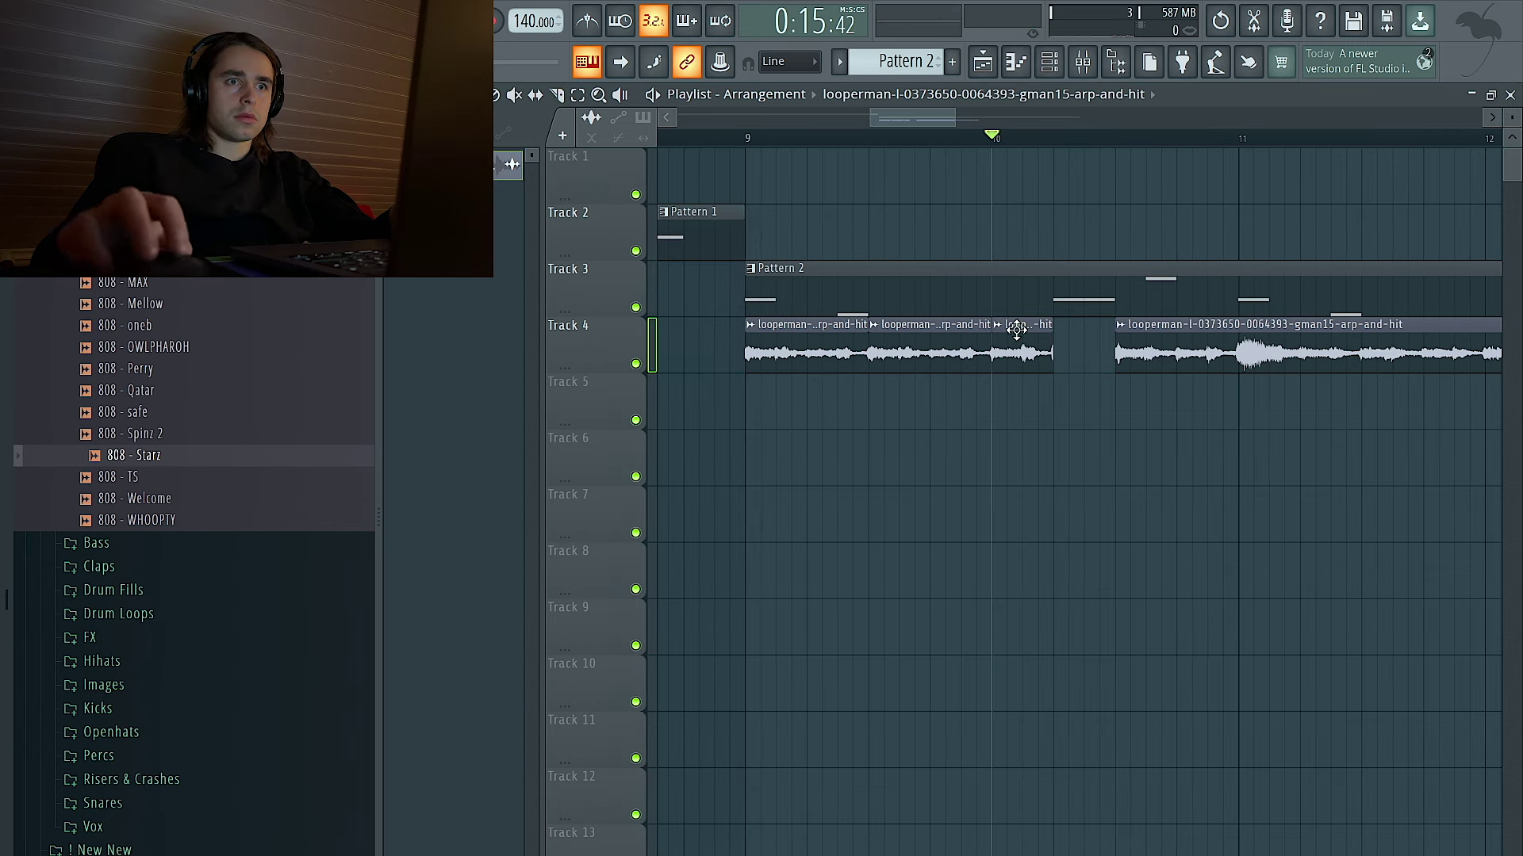
{"action": "left_click_drag", "start_coordinate": [1116, 353], "coordinate": [1103, 352]}
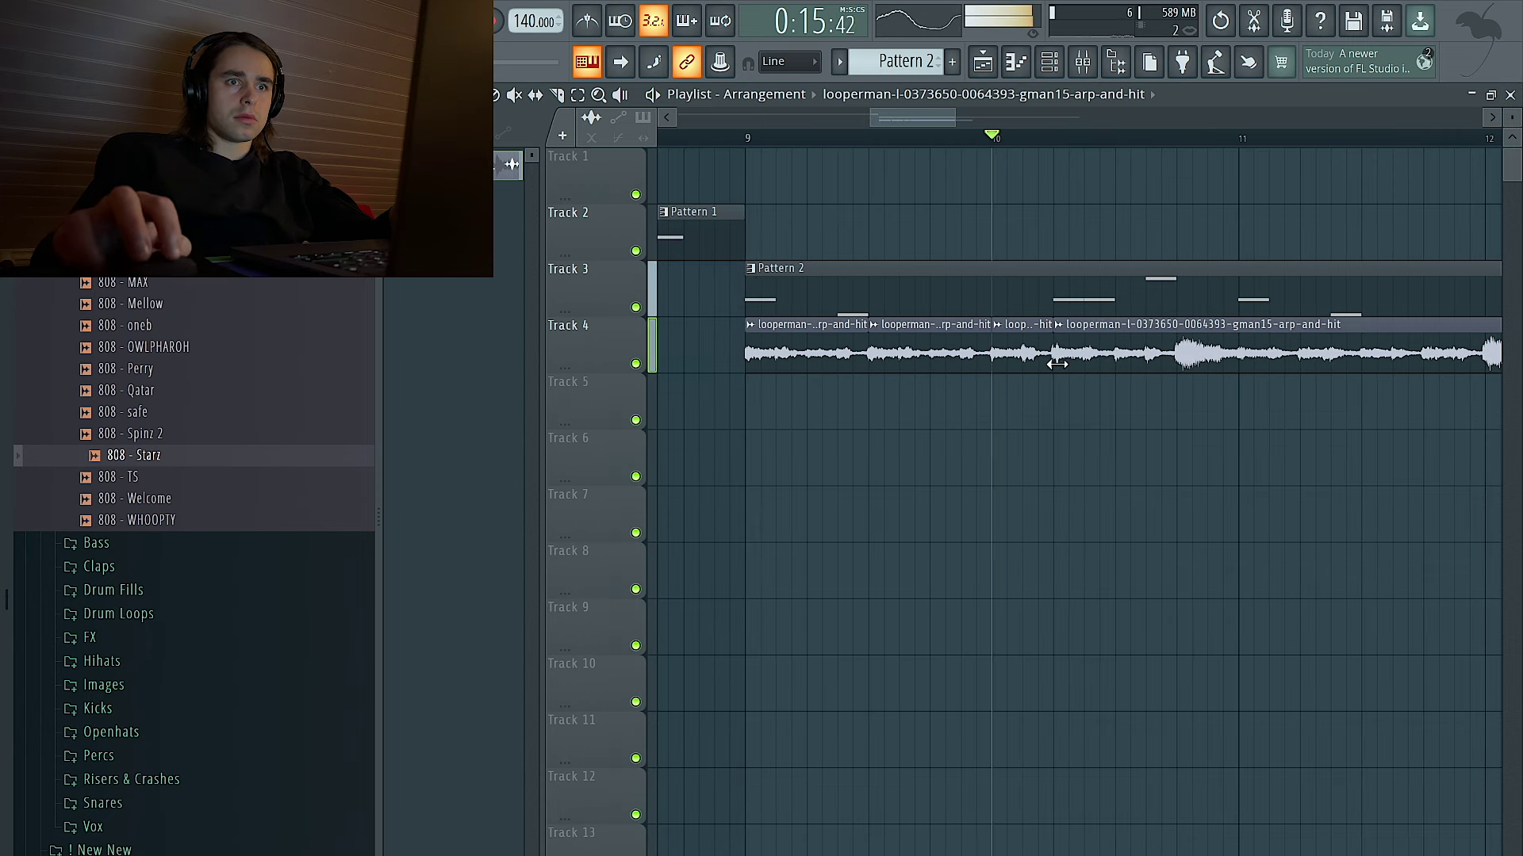
{"action": "left_click_drag", "start_coordinate": [1150, 356], "coordinate": [1088, 357]}
Slice the remaining Track 4 loop at the middle of bar 10 and delete everything after the cut.
{"action": "left_click", "coordinate": [559, 95]}
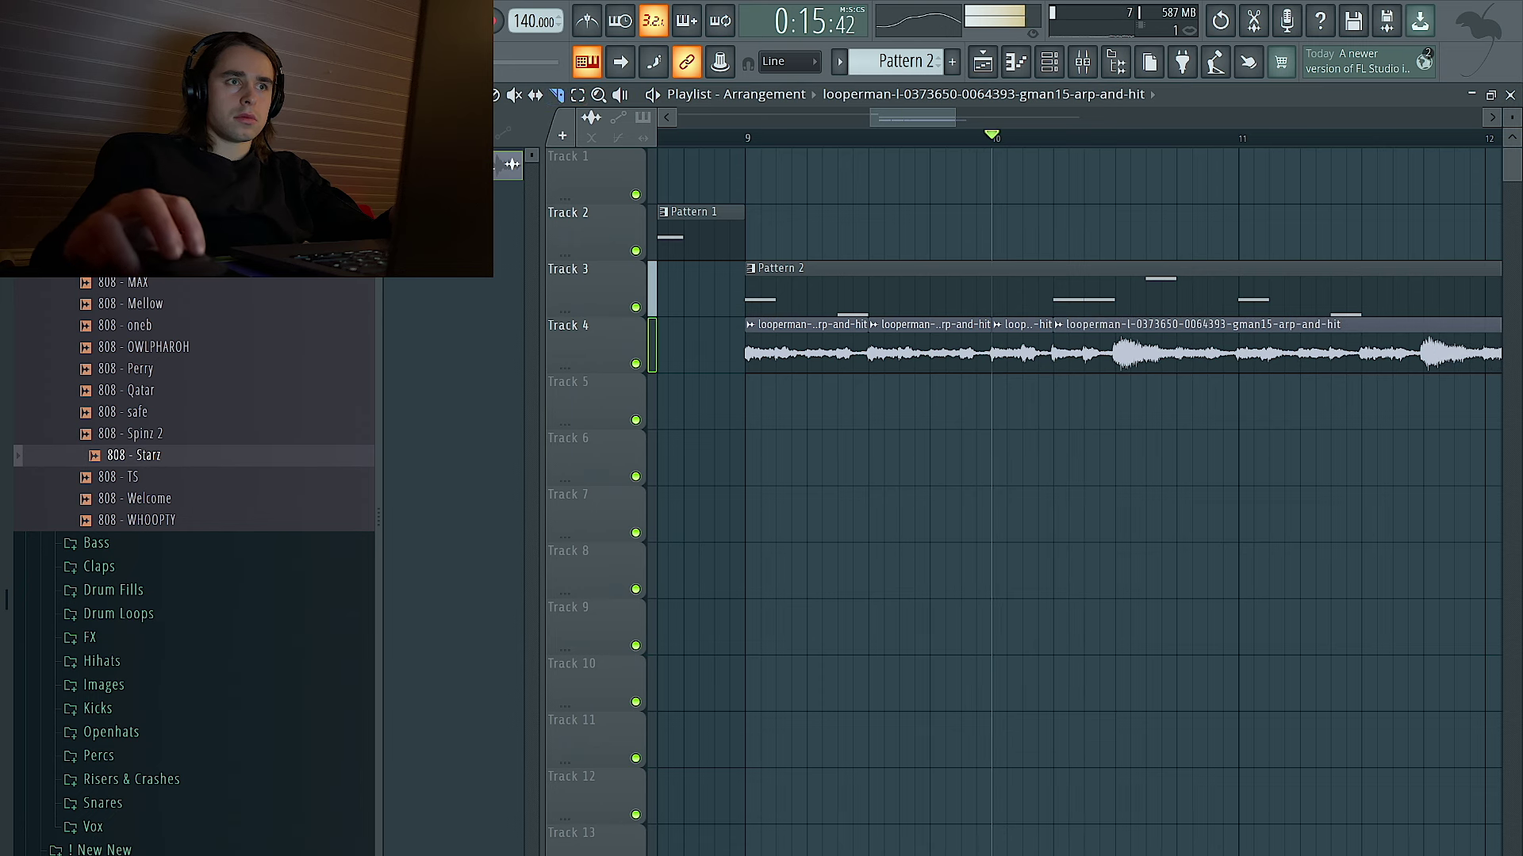
{"action": "scroll", "coordinate": [1046, 322], "scroll_direction": "right", "scroll_amount": 3}
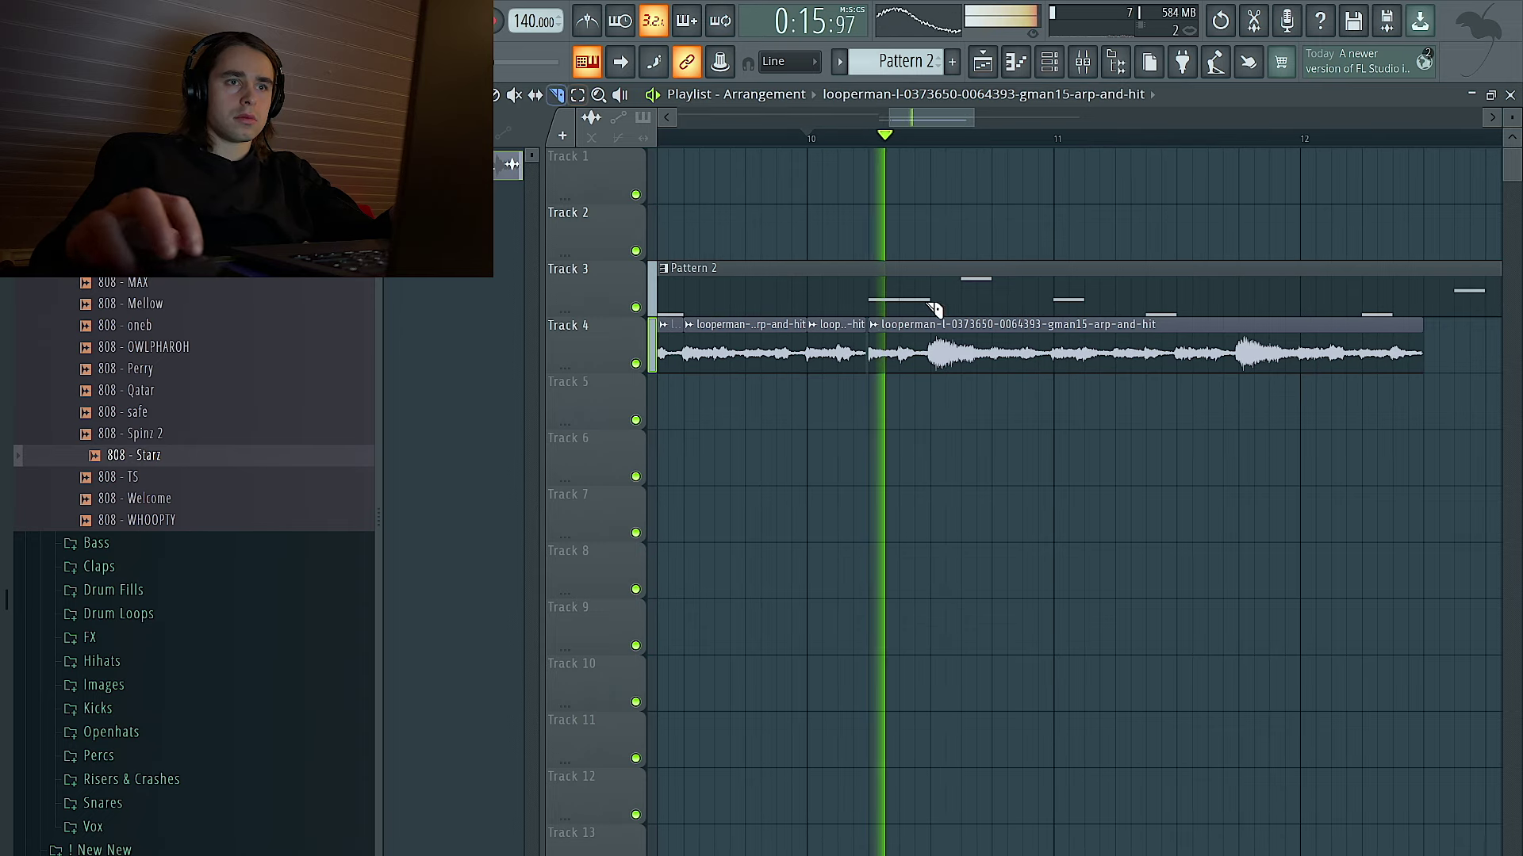
{"action": "right_click", "coordinate": [965, 350]}
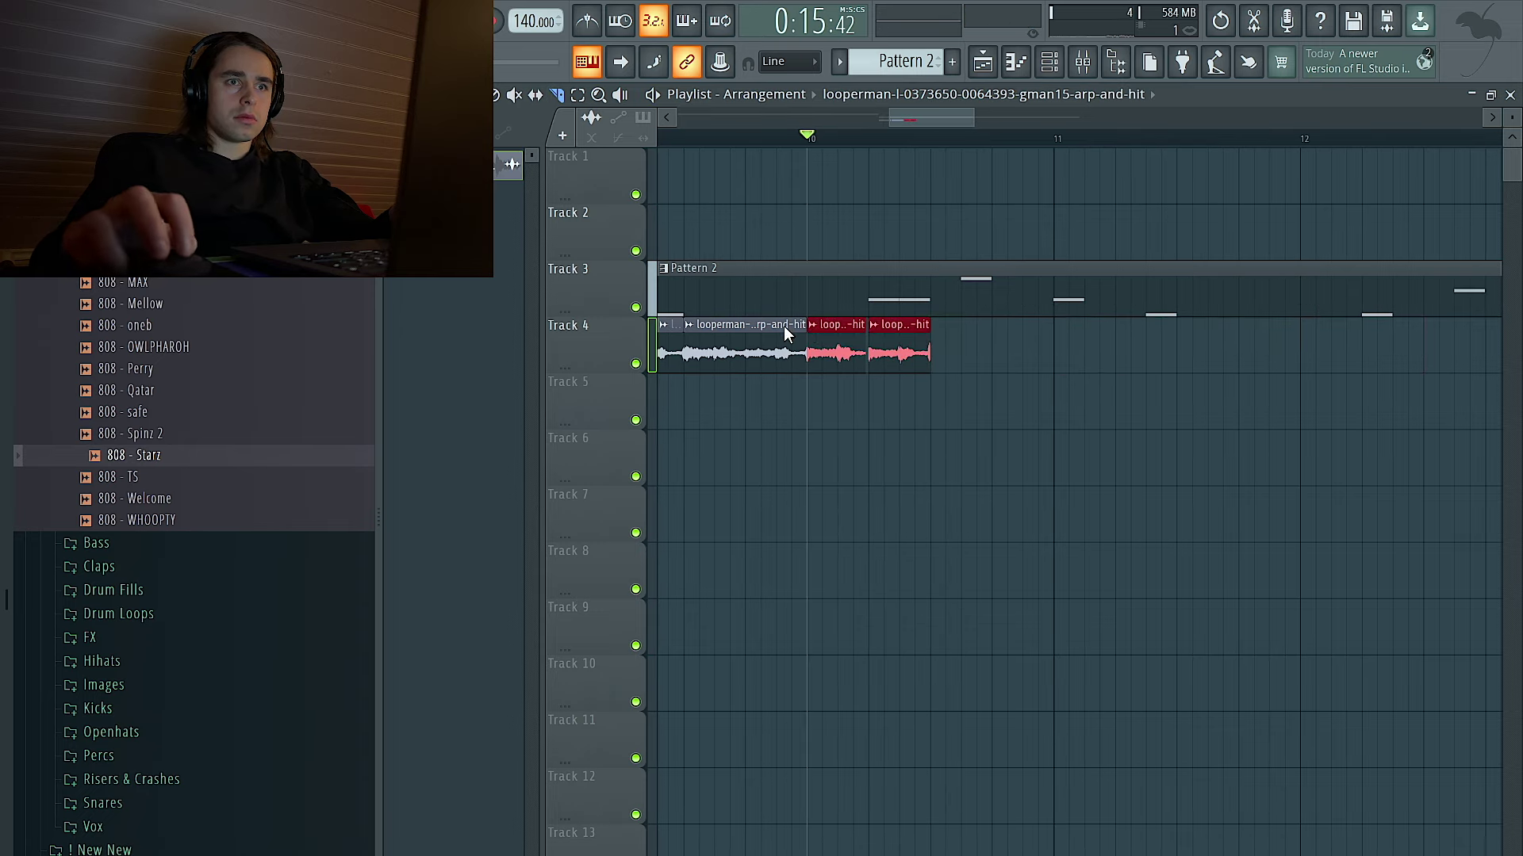
{"action": "left_click", "coordinate": [958, 368], "text": "ctrl"}
Make each of the two short loop slices in bar 10 a unique audio clip.
{"action": "scroll", "coordinate": [860, 325], "scroll_direction": "up", "scroll_amount": 3}
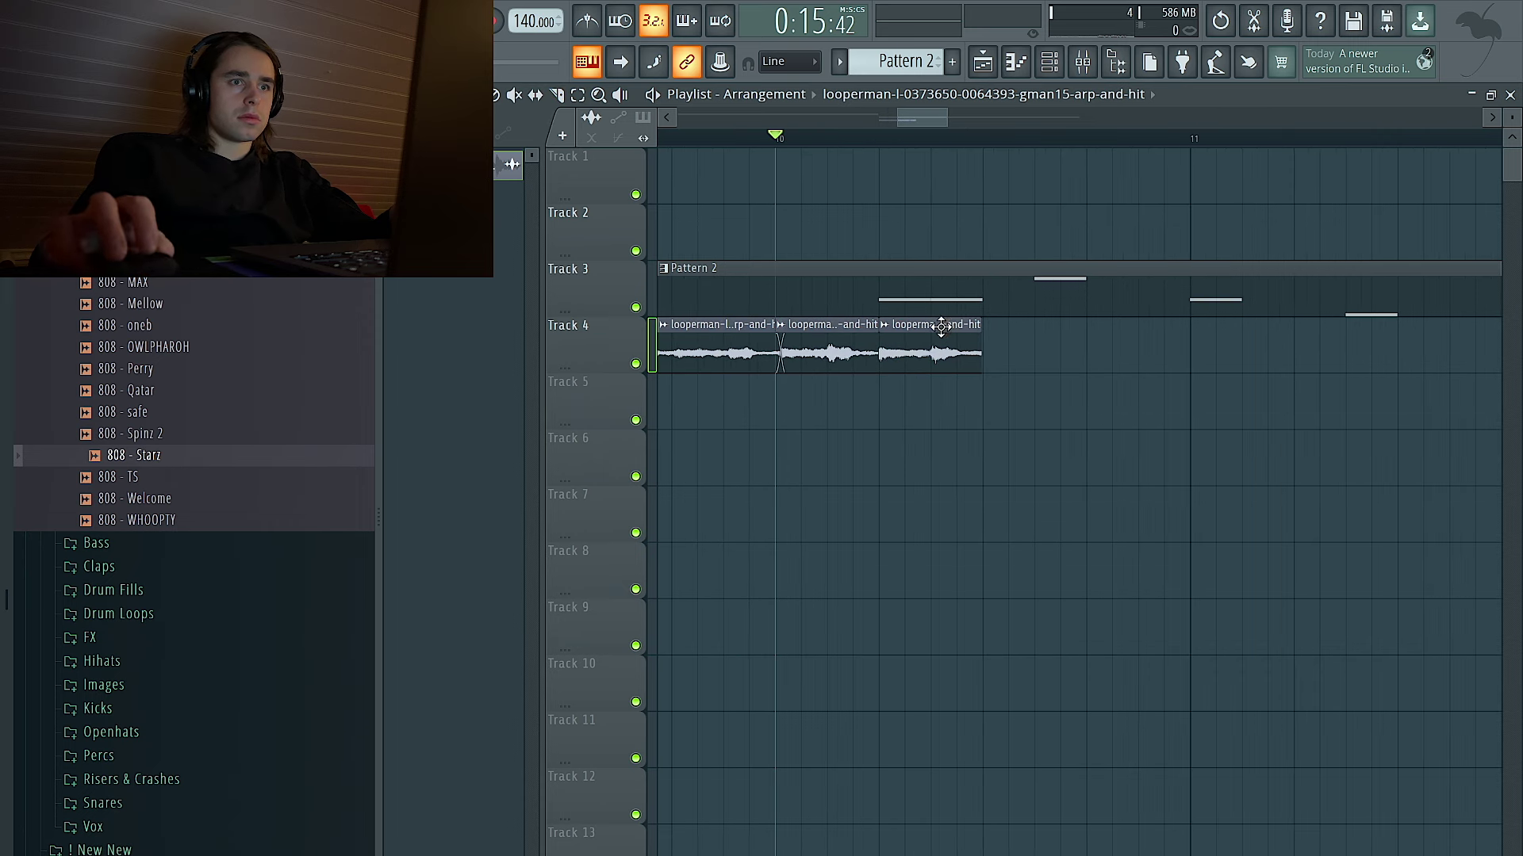
{"action": "left_click", "coordinate": [782, 325]}
{"action": "left_click", "coordinate": [841, 512]}
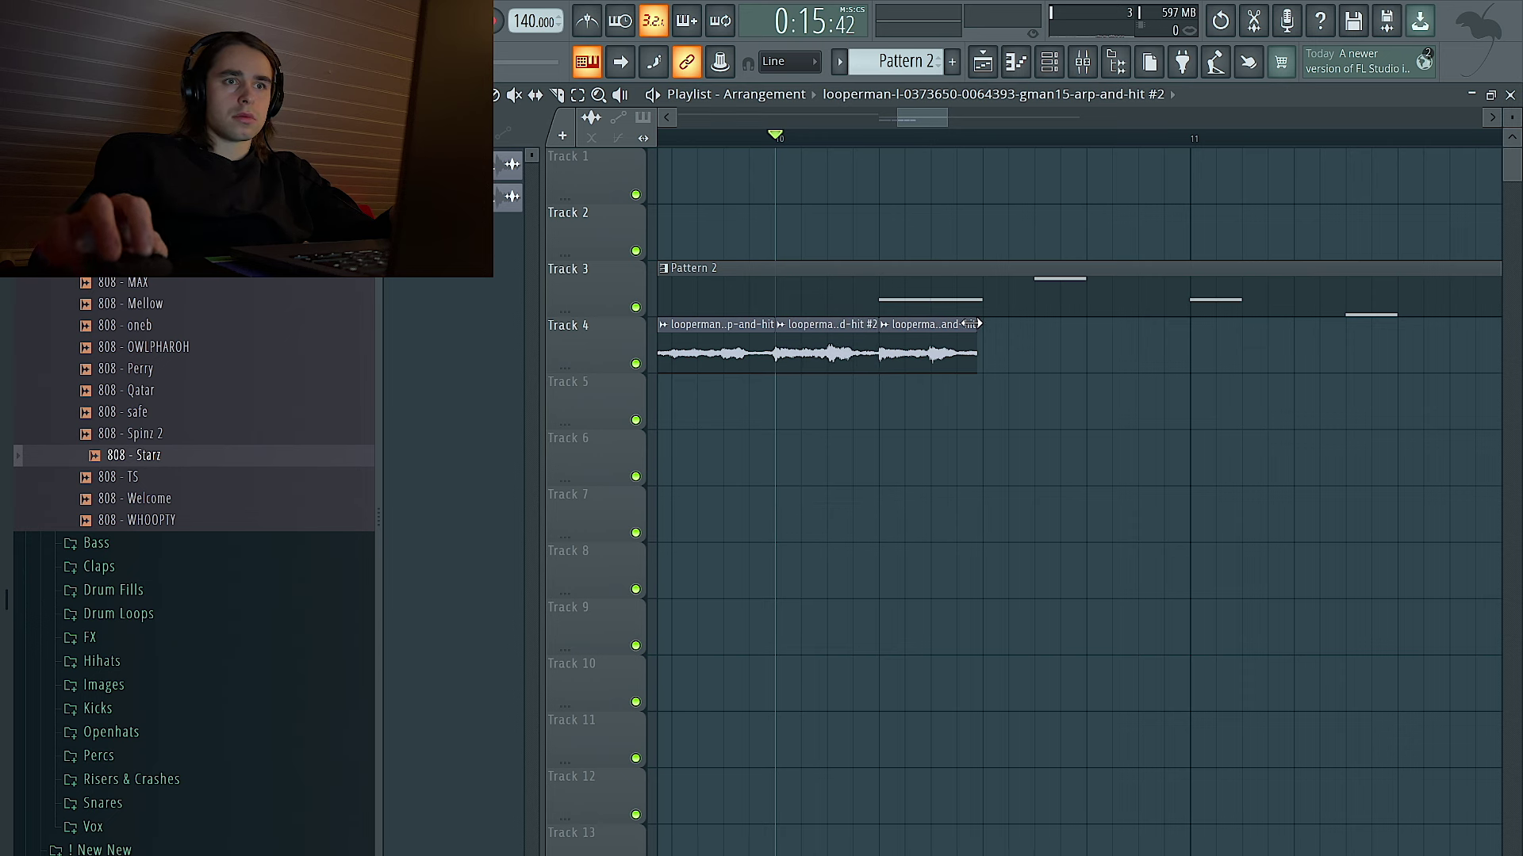
{"action": "left_click", "coordinate": [887, 323]}
{"action": "left_click", "coordinate": [926, 516]}
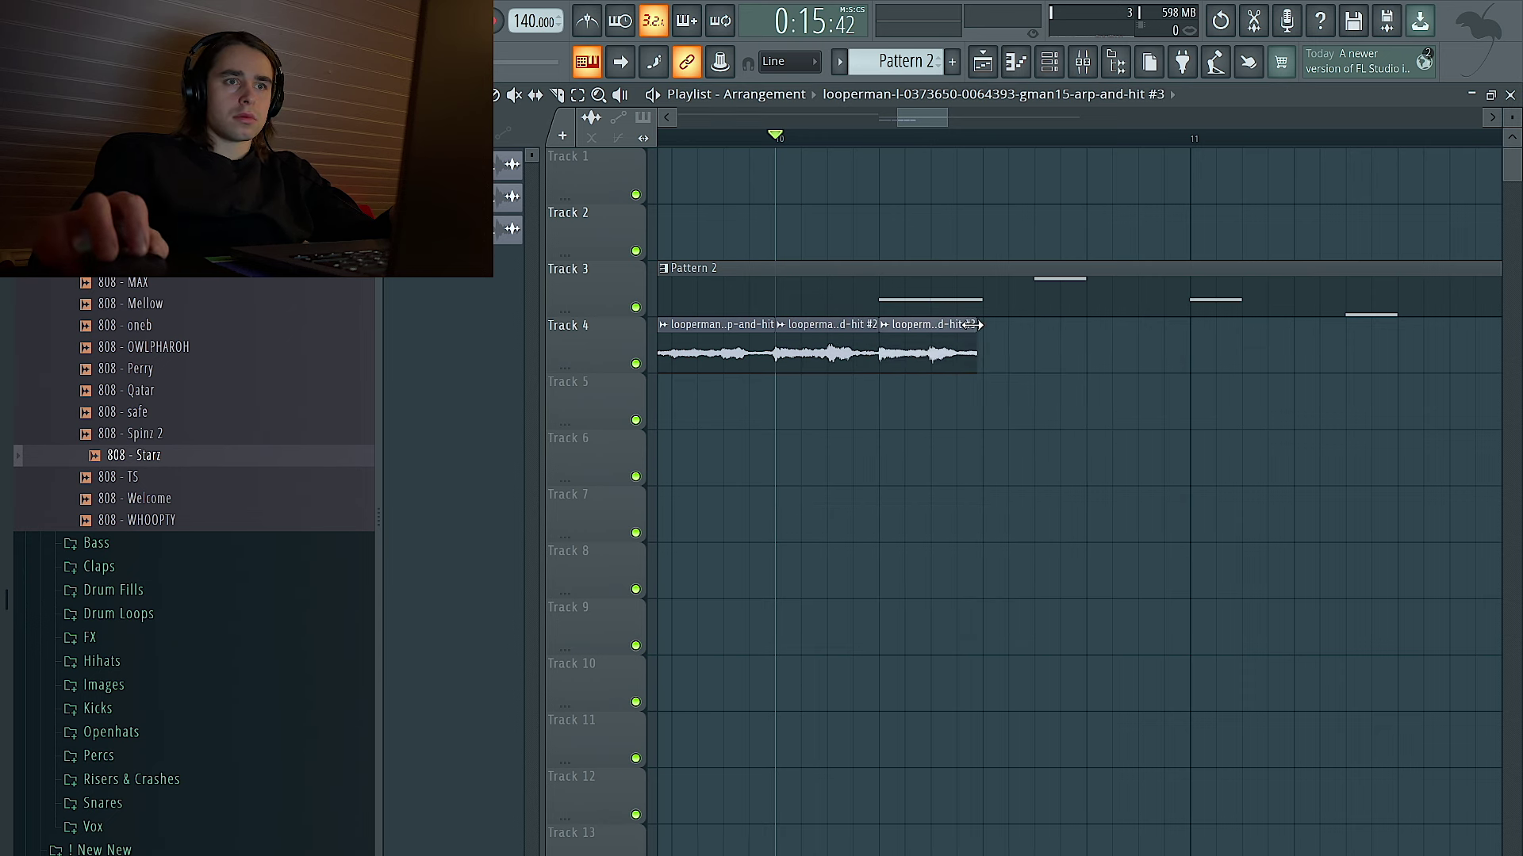
Try duplicating the Track 4 slices from bar 9 to the middle of bar 10 and play the result from bar 9.
{"action": "scroll", "coordinate": [982, 326], "scroll_direction": "down", "scroll_amount": 5}
{"action": "left_click_drag", "start_coordinate": [1040, 363], "coordinate": [751, 369]}
{"action": "key", "text": "ctrl+b"}
{"action": "key", "text": "space"}
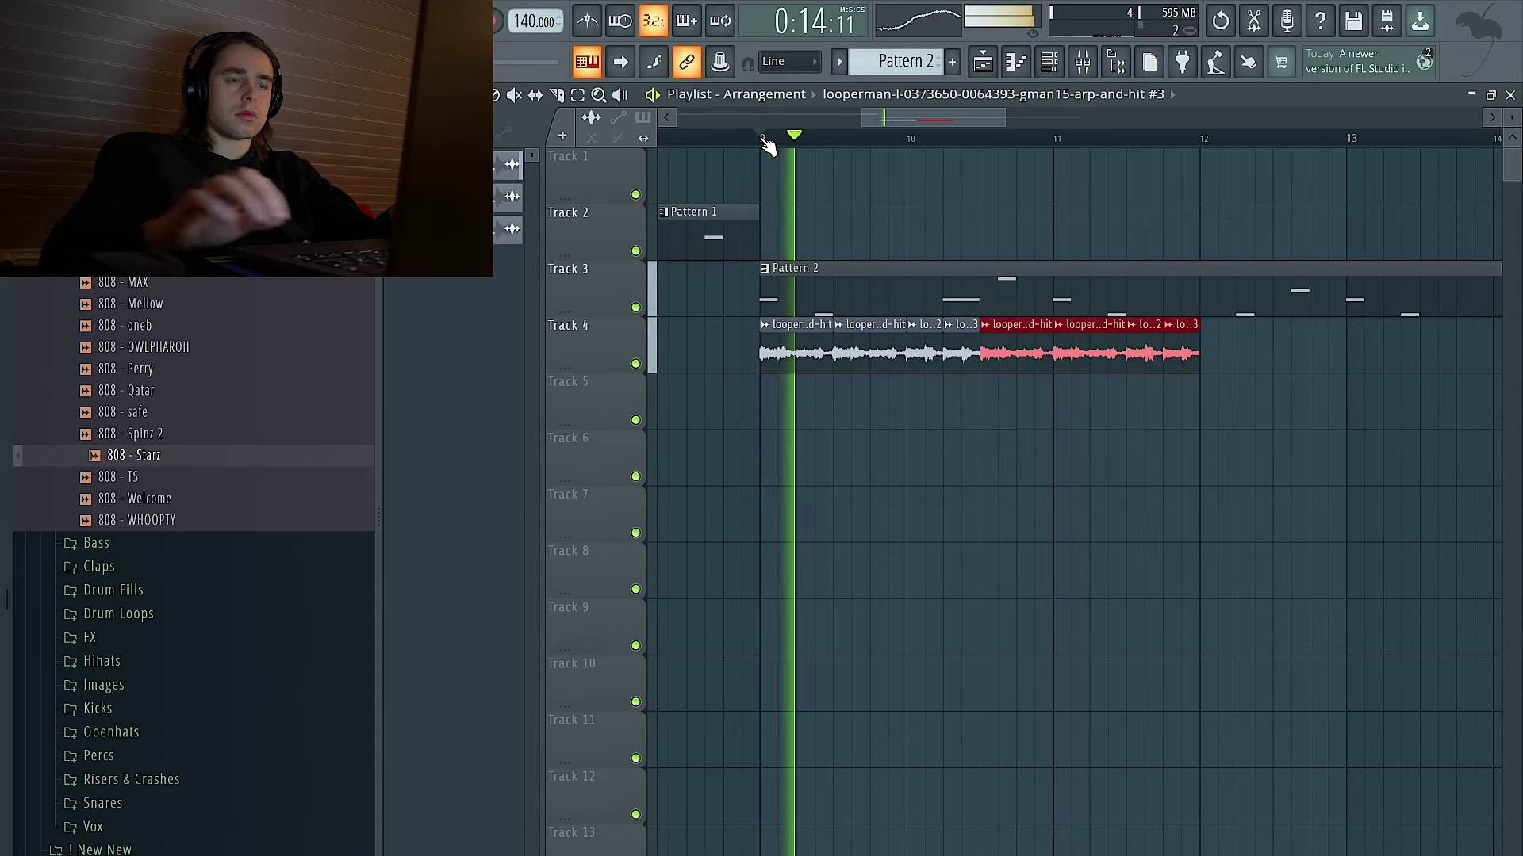
{"action": "key", "text": "ctrl+Left"}
{"action": "key", "text": "ctrl+Right"}
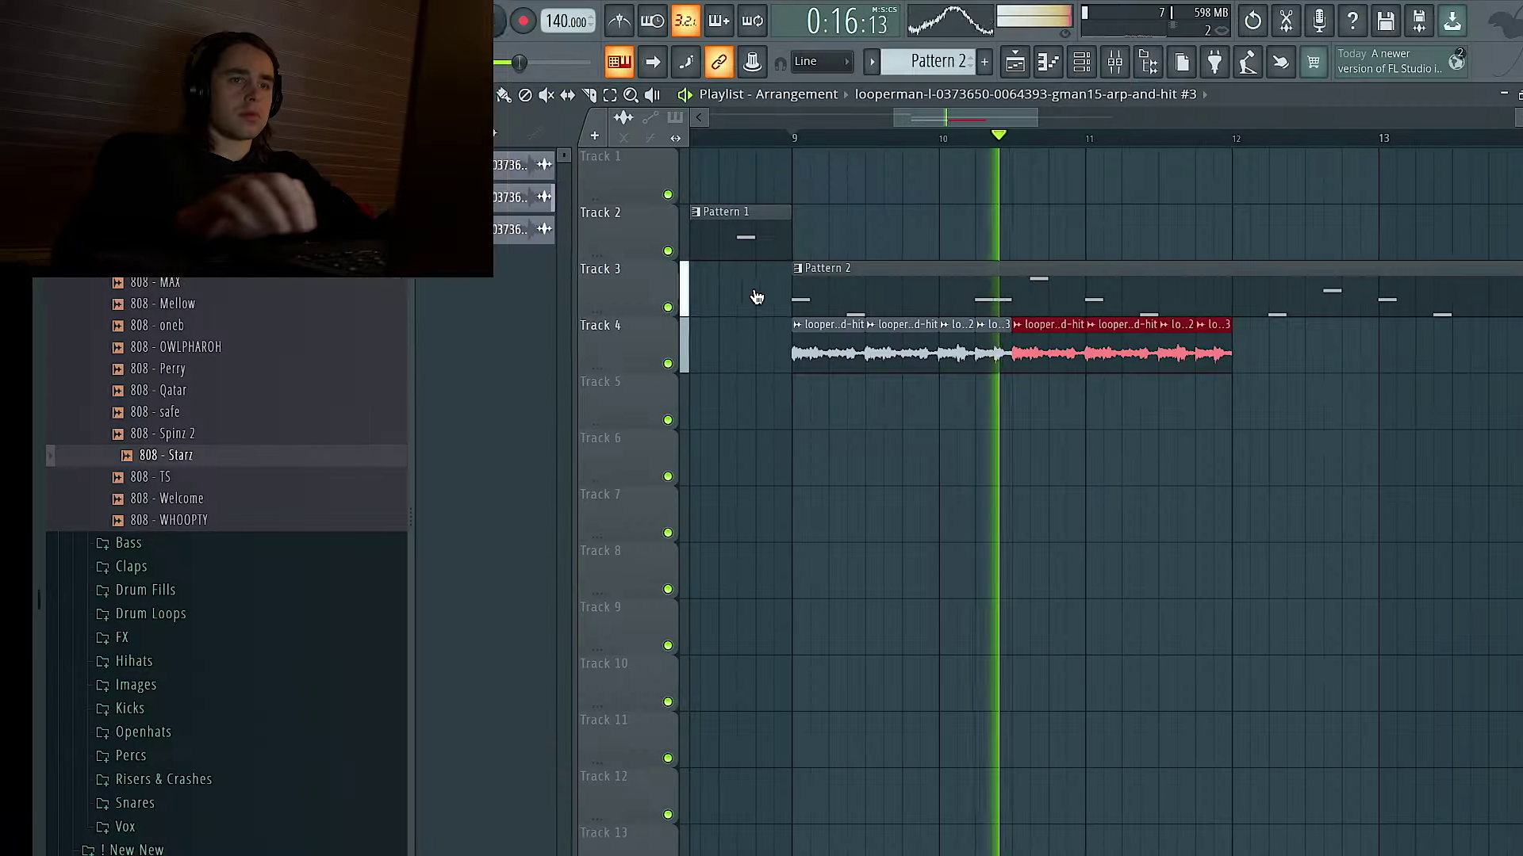
{"action": "right_click", "coordinate": [1019, 359]}
Duplicate the two short slices to fill the second half of bar 10, and copy the resulting two-bar group to bar 11.
{"action": "left_click_drag", "start_coordinate": [1020, 364], "coordinate": [925, 352]}
{"action": "key", "text": "ctrl+b"}
{"action": "left_click_drag", "start_coordinate": [1093, 365], "coordinate": [795, 357]}
{"action": "key", "text": "ctrl+b"}
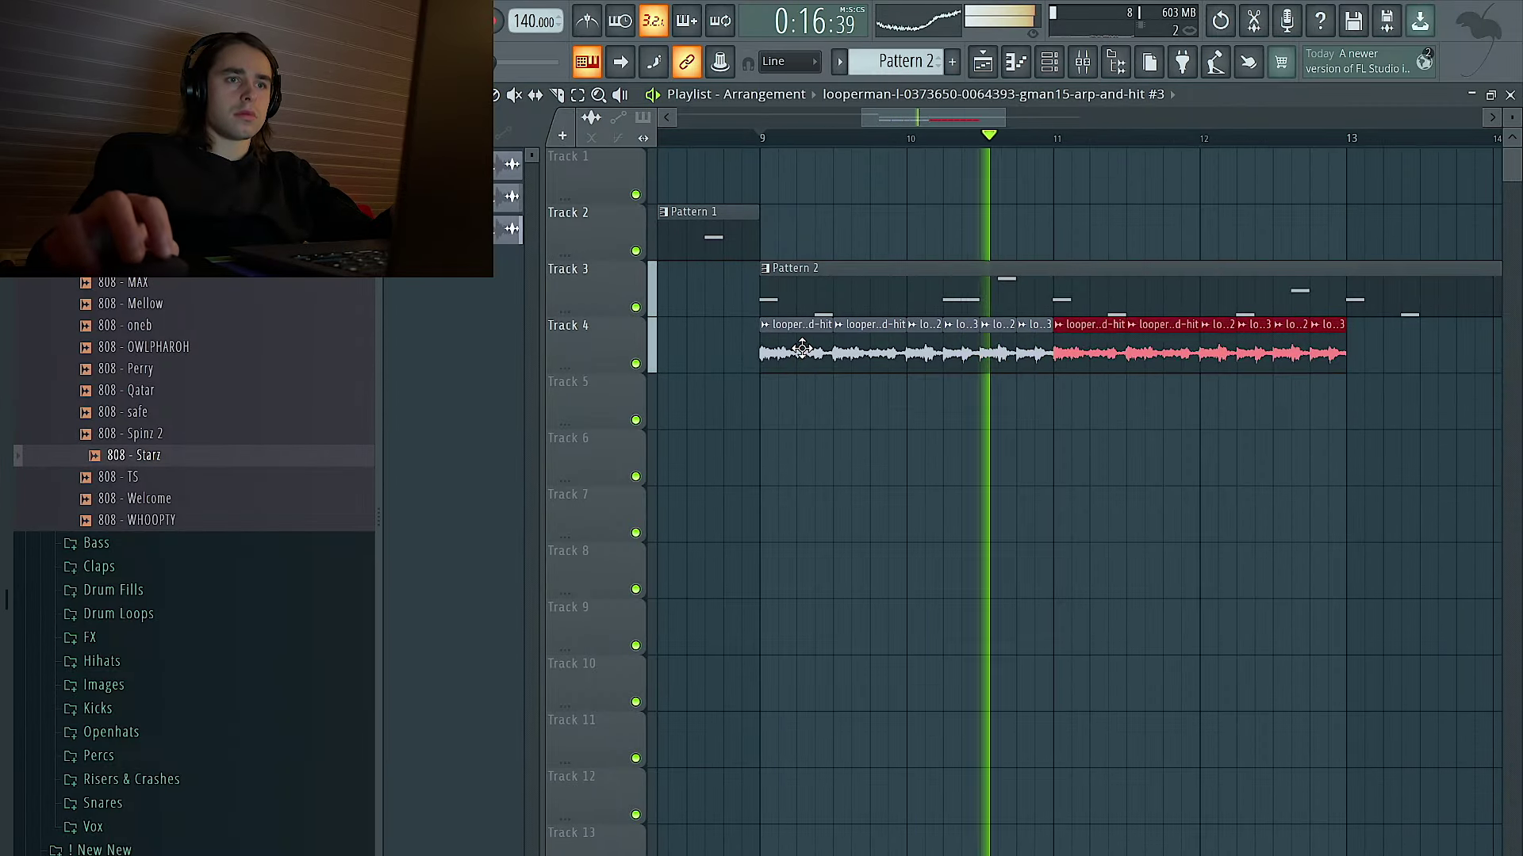
Set the declicking mode of the first loop slice at bar 9 to Generic (bleeding).
{"action": "double_click", "coordinate": [801, 350]}
{"action": "left_click", "coordinate": [662, 415]}
{"action": "left_click", "coordinate": [660, 499]}
{"action": "right_click", "coordinate": [1234, 456]}
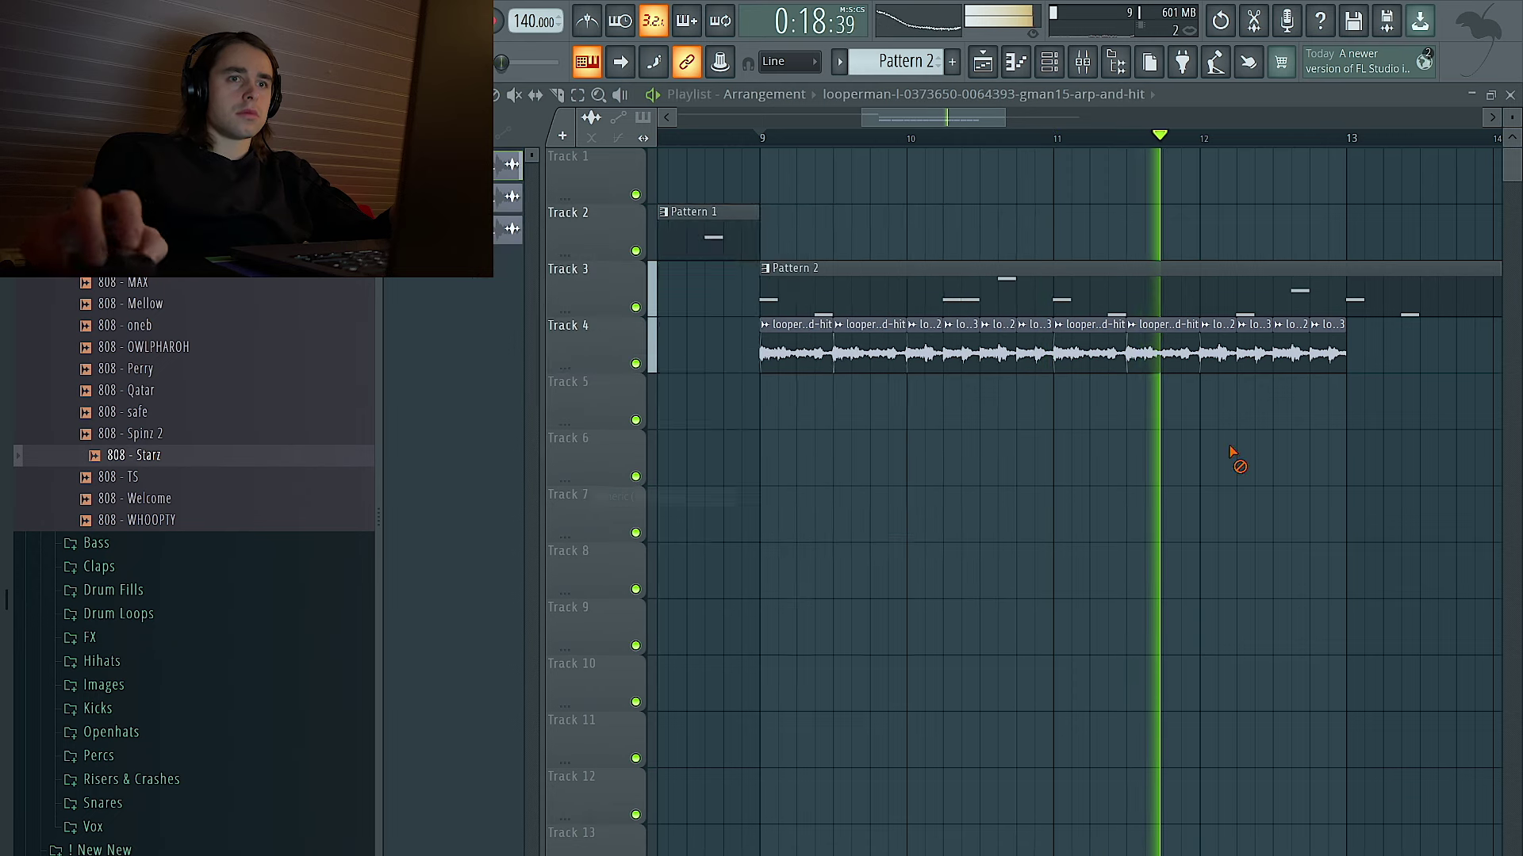
Duplicate the four bars of Track 4 loop slices so they also fill bars 13 to 17.
{"action": "scroll", "coordinate": [1120, 425], "scroll_direction": "right", "scroll_amount": 3}
{"action": "scroll", "coordinate": [1136, 413], "scroll_direction": "down", "scroll_amount": 3}
{"action": "left_click_drag", "start_coordinate": [1171, 357], "coordinate": [659, 363]}
{"action": "key", "text": "ctrl+b"}
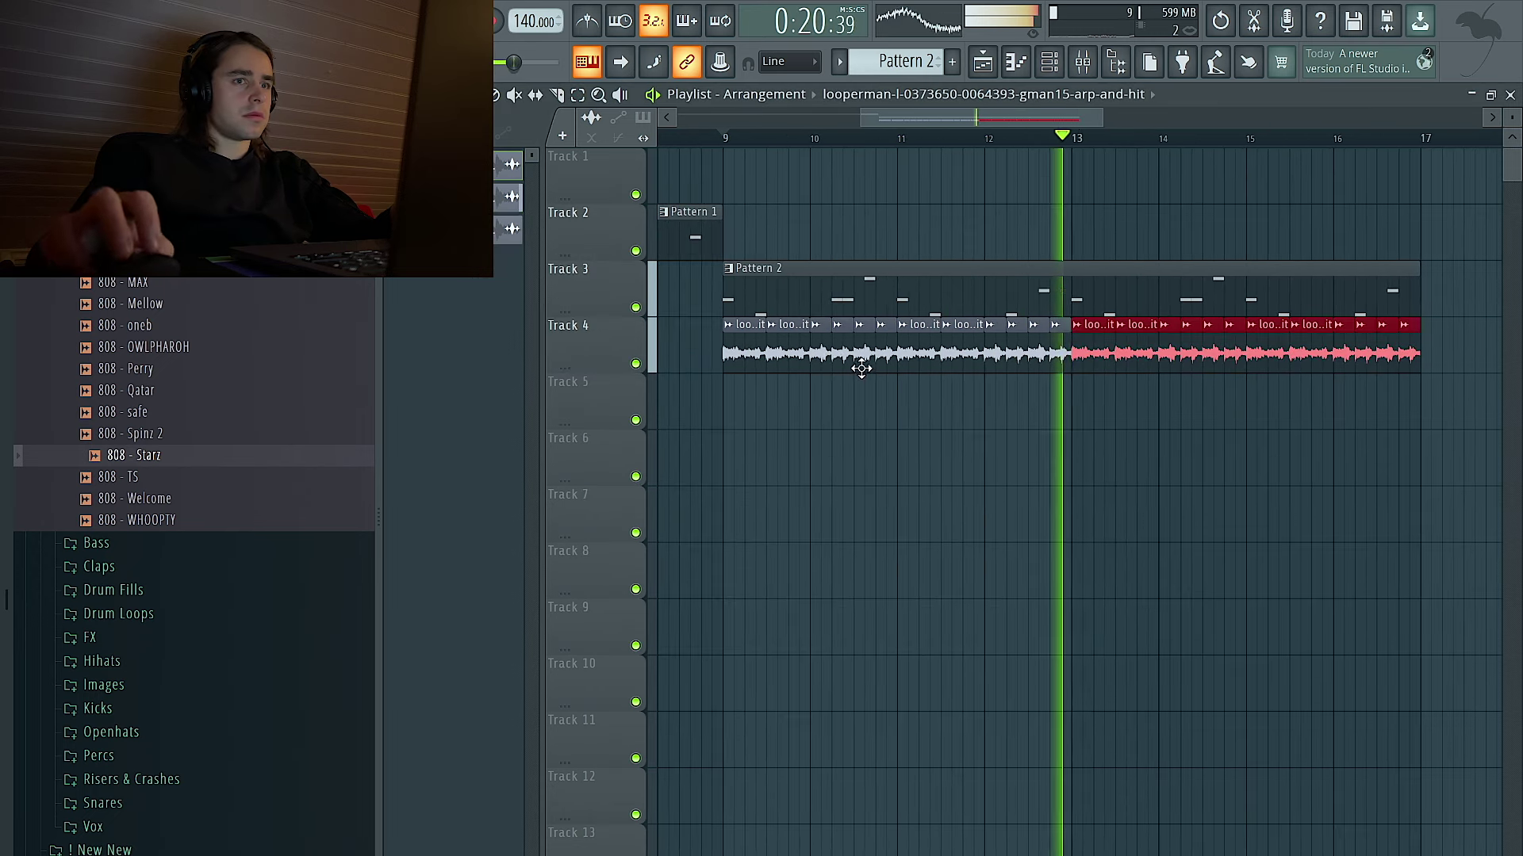
Set the declicking mode of the #3 loop clip to Generic (bleeding).
{"action": "double_click", "coordinate": [859, 357]}
{"action": "left_click", "coordinate": [777, 467]}
{"action": "left_click", "coordinate": [750, 549]}
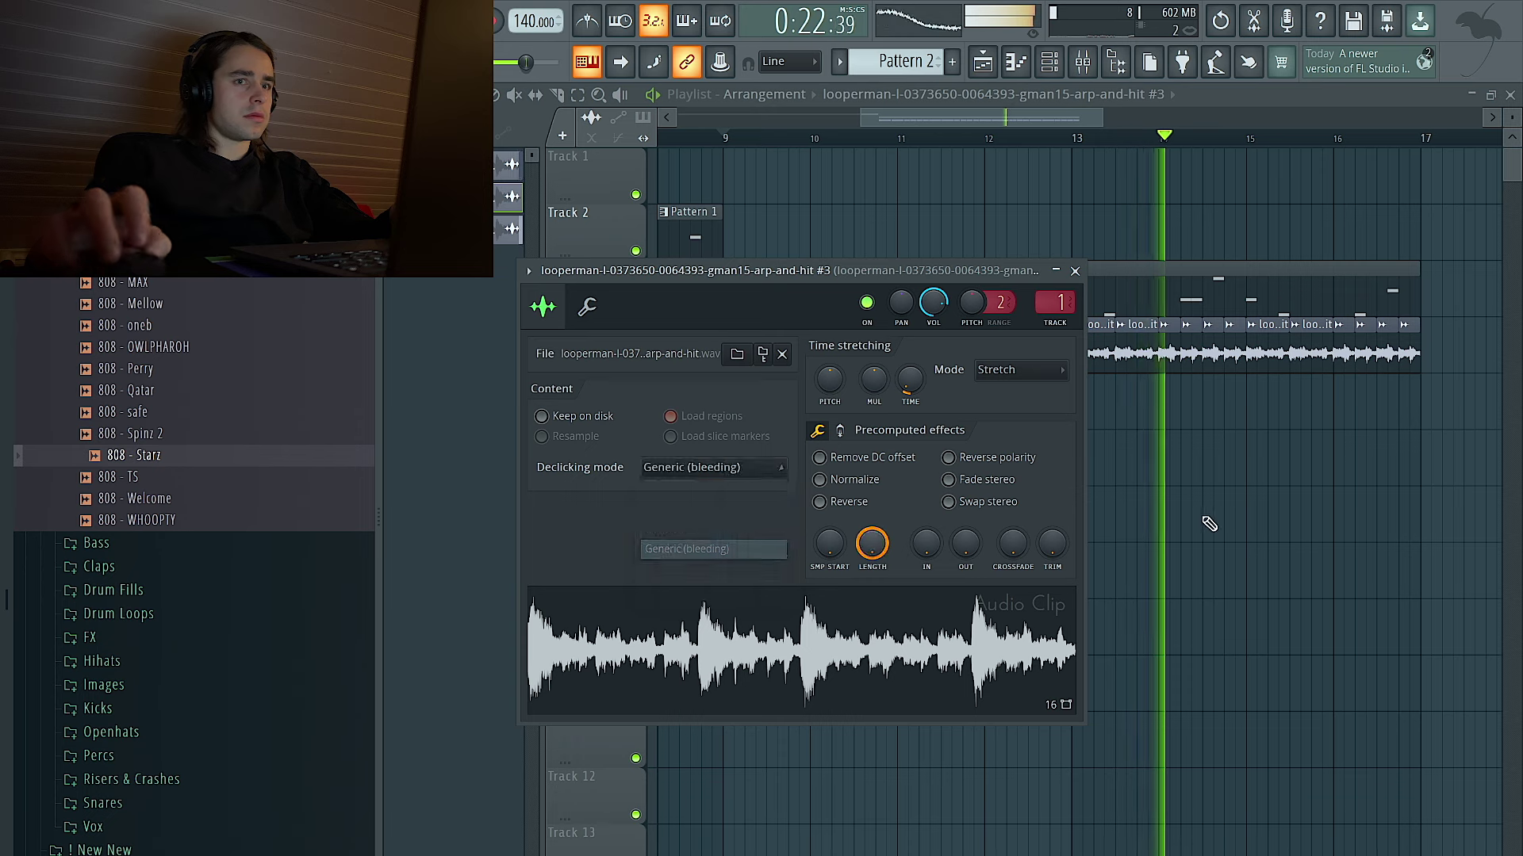
{"action": "right_click", "coordinate": [1203, 516]}
Set the playlist time selection from bar 9 to bar 17.
{"action": "left_click_drag", "start_coordinate": [1423, 138], "coordinate": [725, 143]}
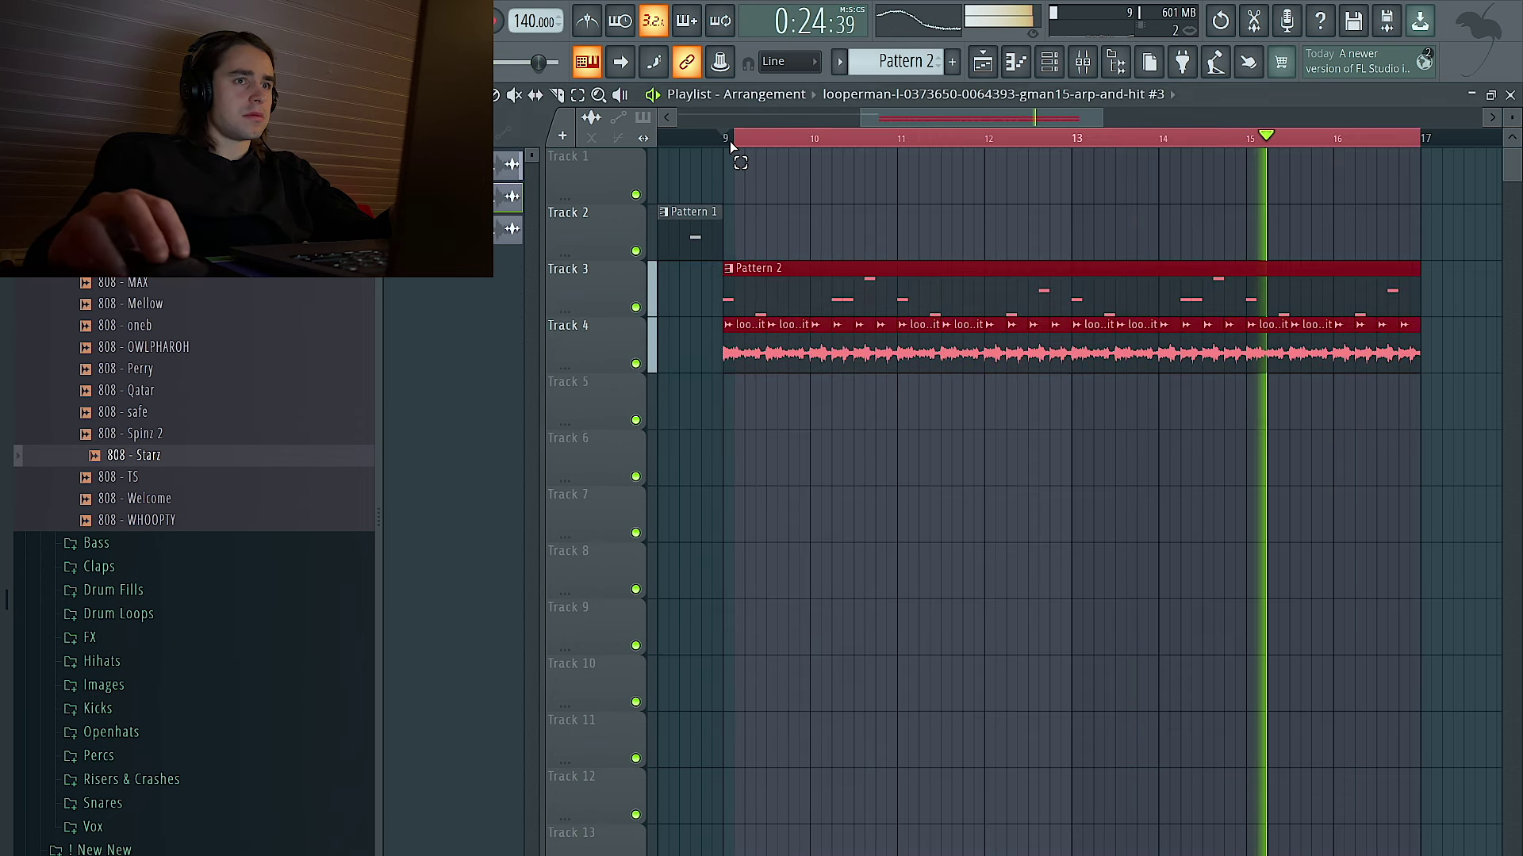
{"action": "right_click", "coordinate": [812, 336]}
{"action": "left_click", "coordinate": [833, 349]}
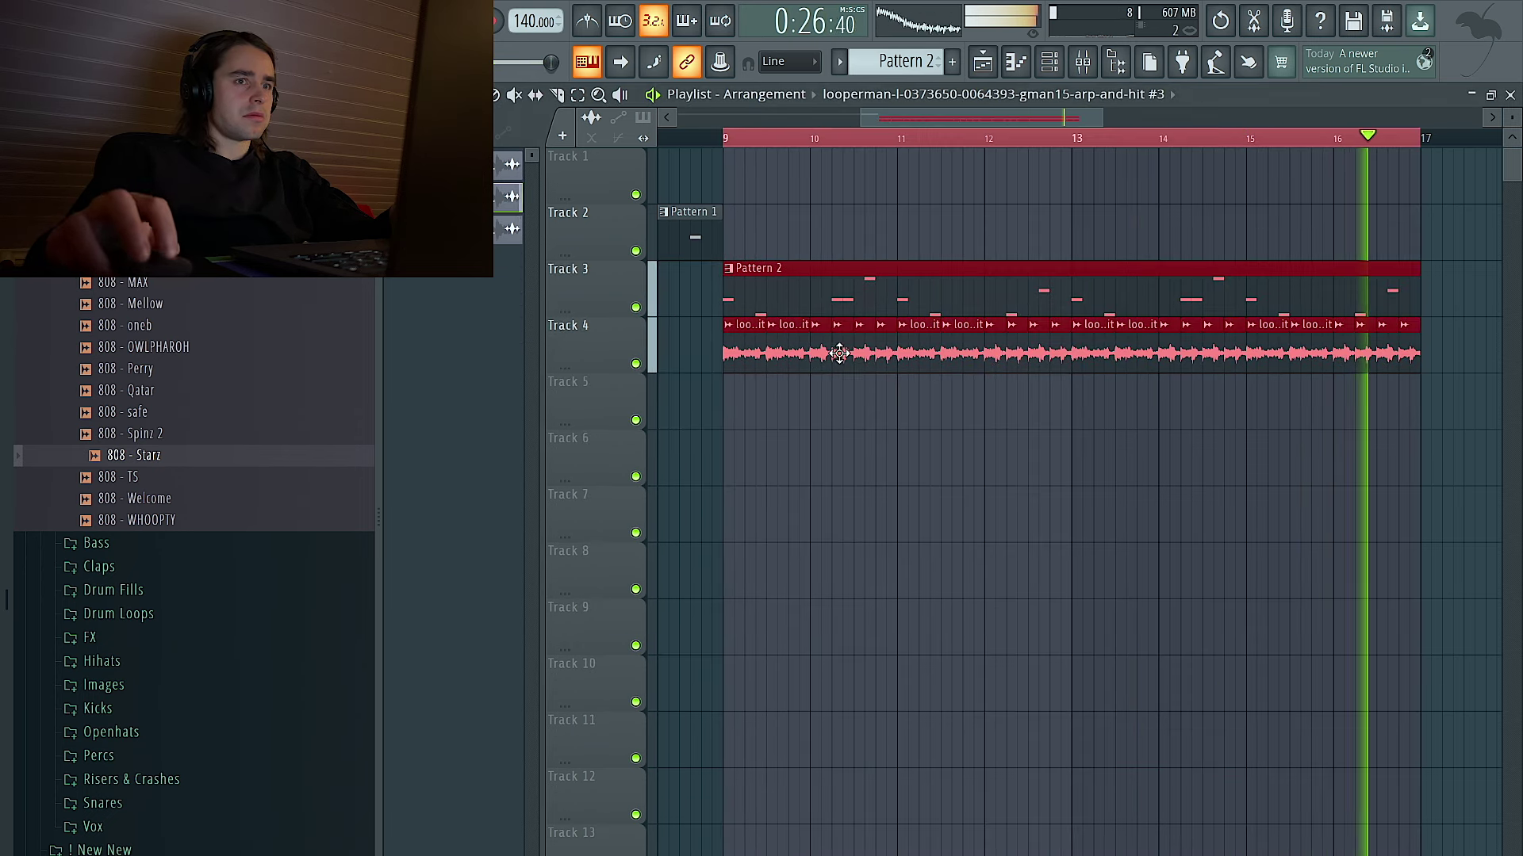
Load RC-20 Retro Color into slot 3 of the loop's mixer track and turn off its Noise module.
{"action": "double_click", "coordinate": [843, 353]}
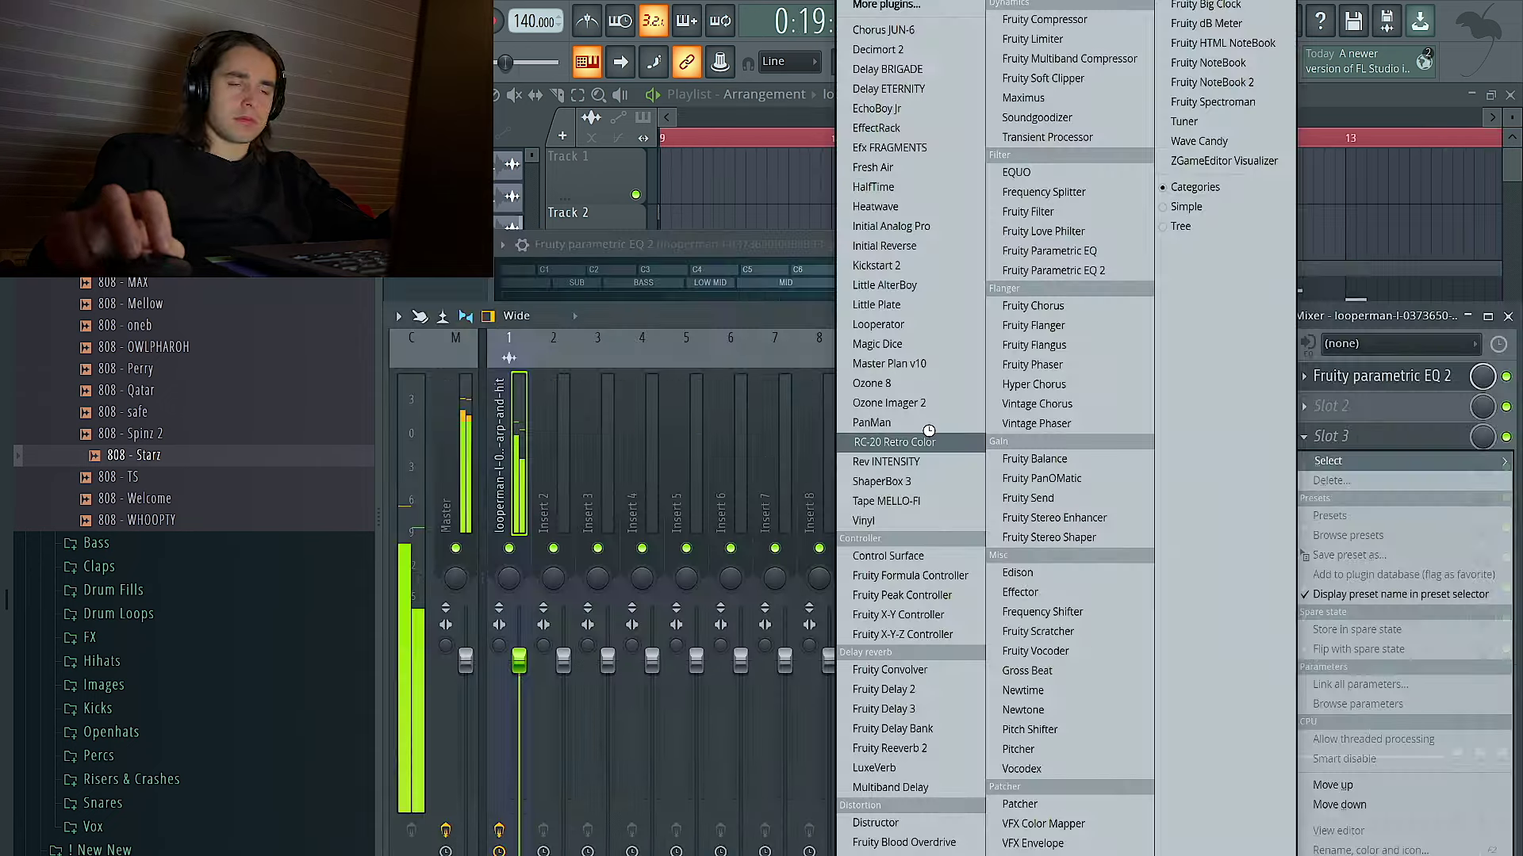
{"action": "left_click", "coordinate": [895, 440]}
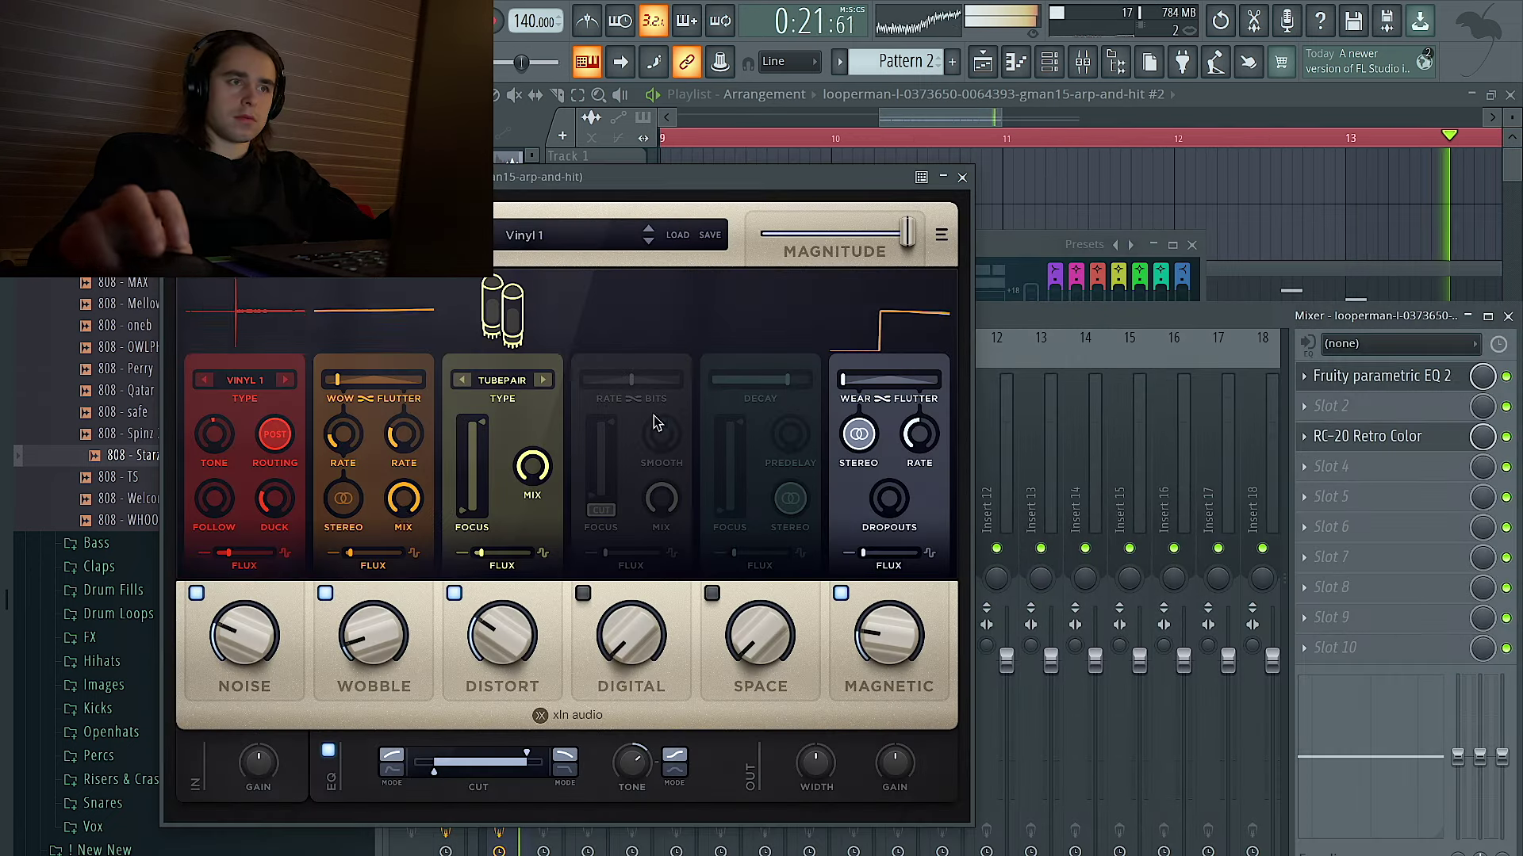
{"action": "left_click", "coordinate": [194, 595]}
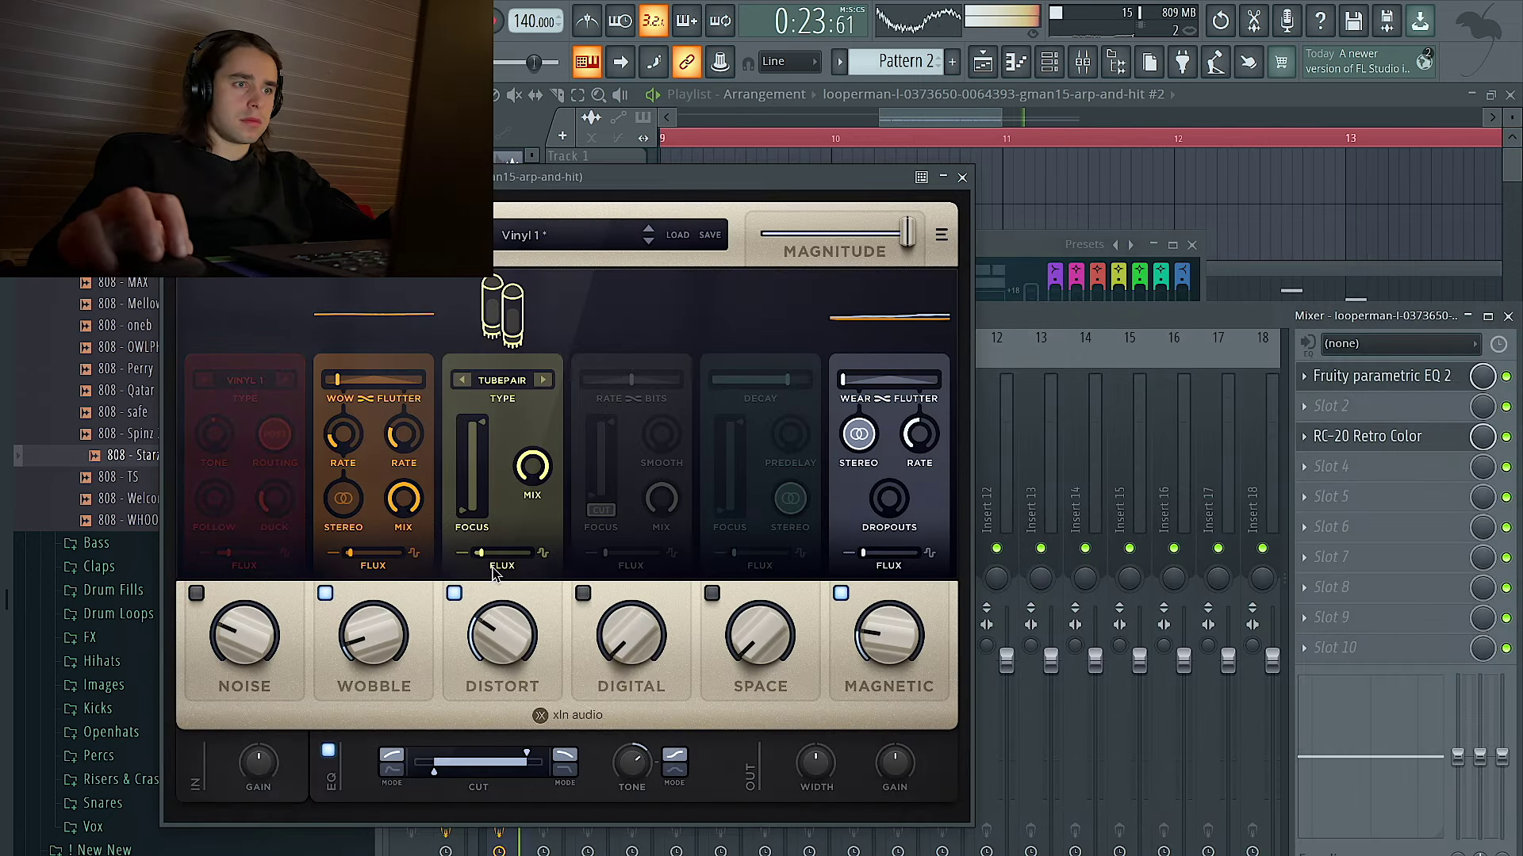
Browse the RC-20 Retro Color vinyl presets and load Vinyl 3.
{"action": "left_click", "coordinate": [647, 241]}
{"action": "left_click", "coordinate": [648, 241]}
{"action": "left_click", "coordinate": [647, 242]}
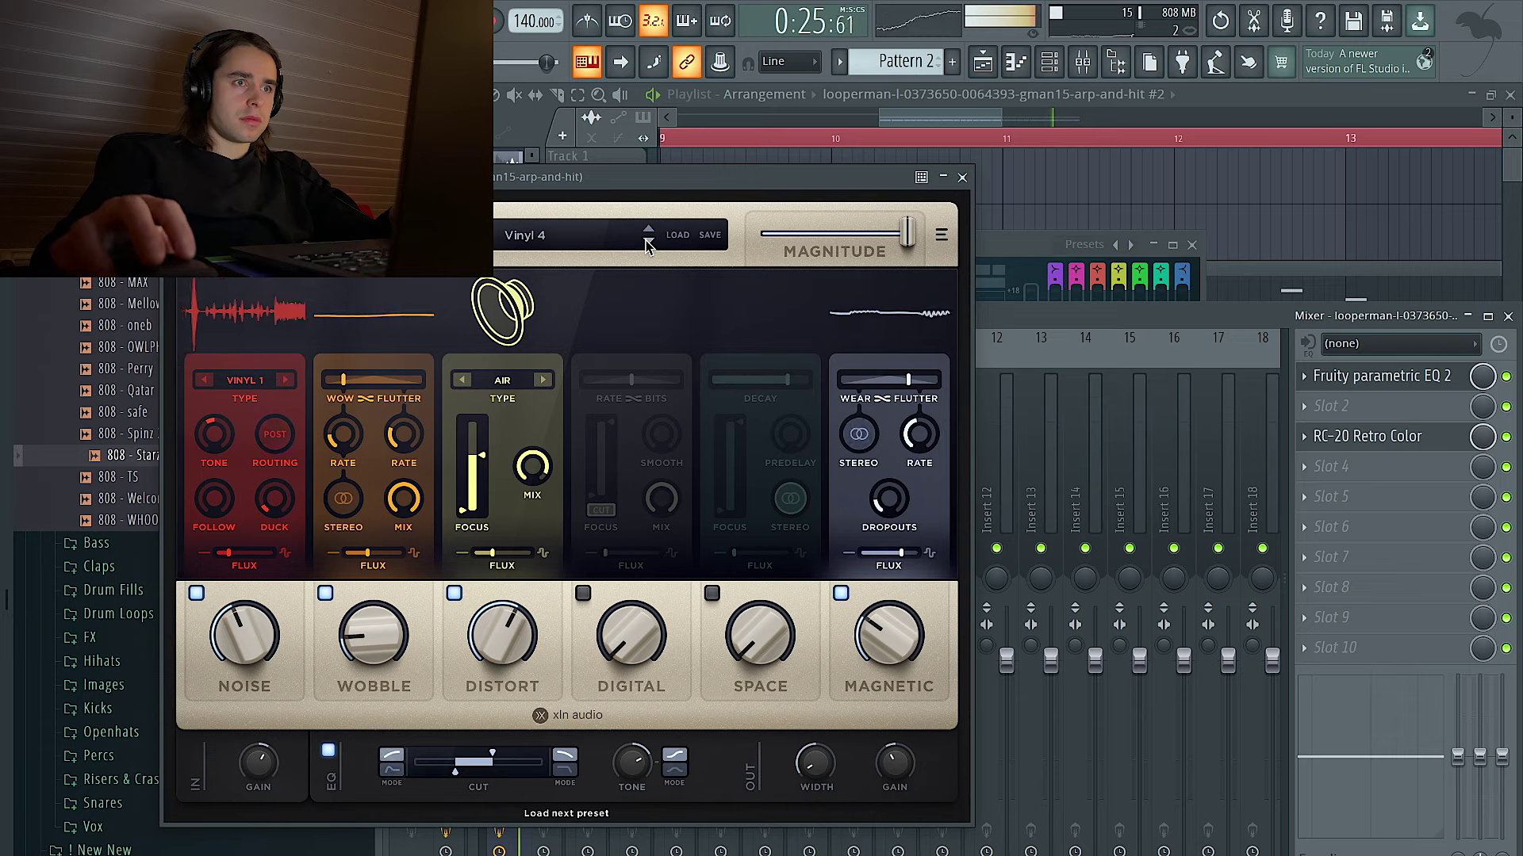
{"action": "left_click", "coordinate": [649, 230]}
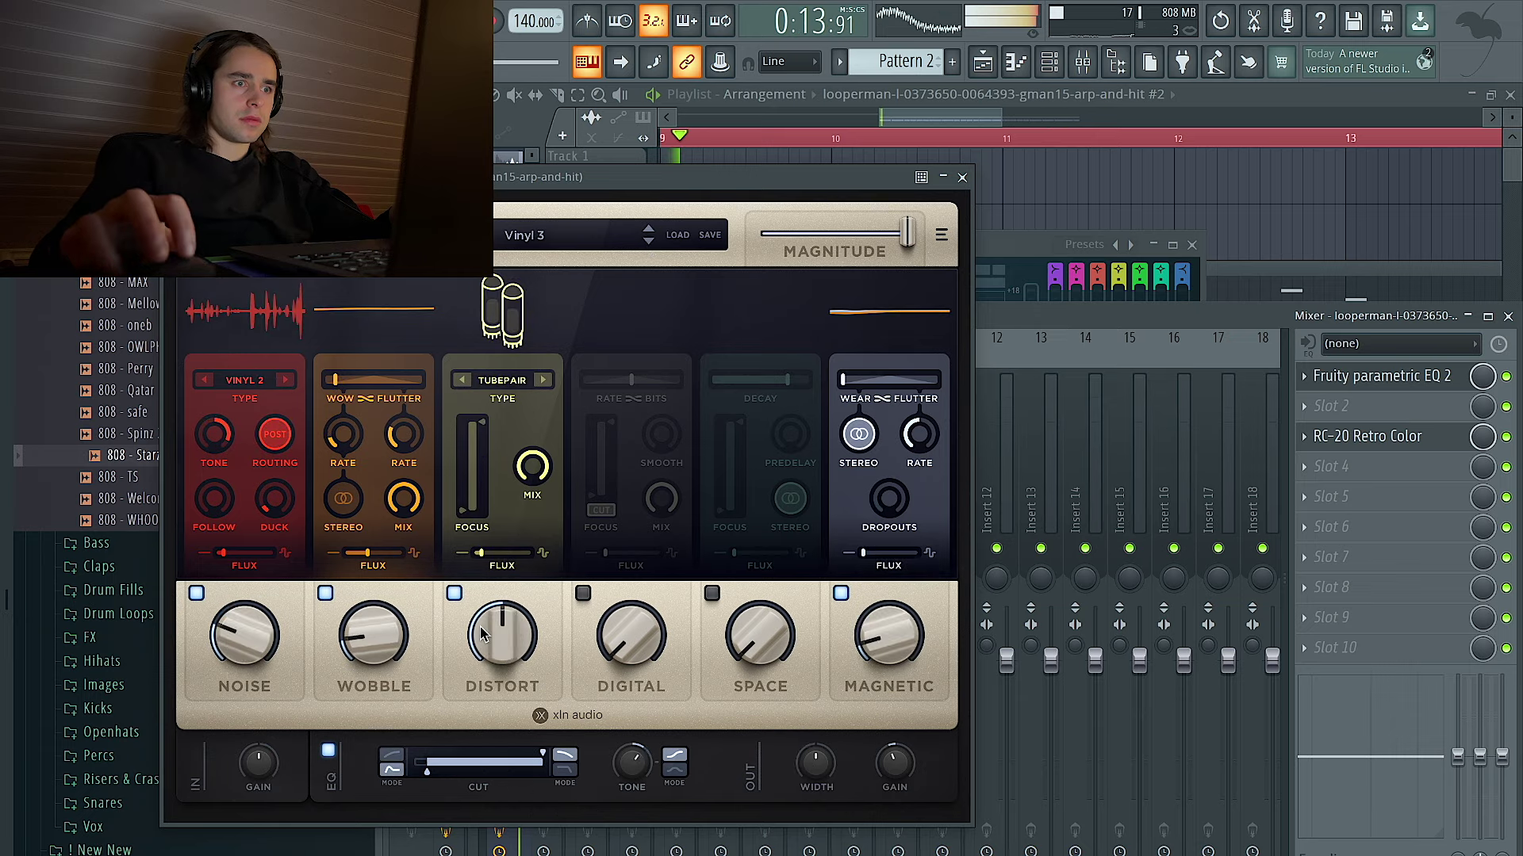
Turn off the Noise and Magnetic modules, set Distort to 30% and close RC-20 Retro Color.
{"action": "left_click", "coordinate": [196, 594]}
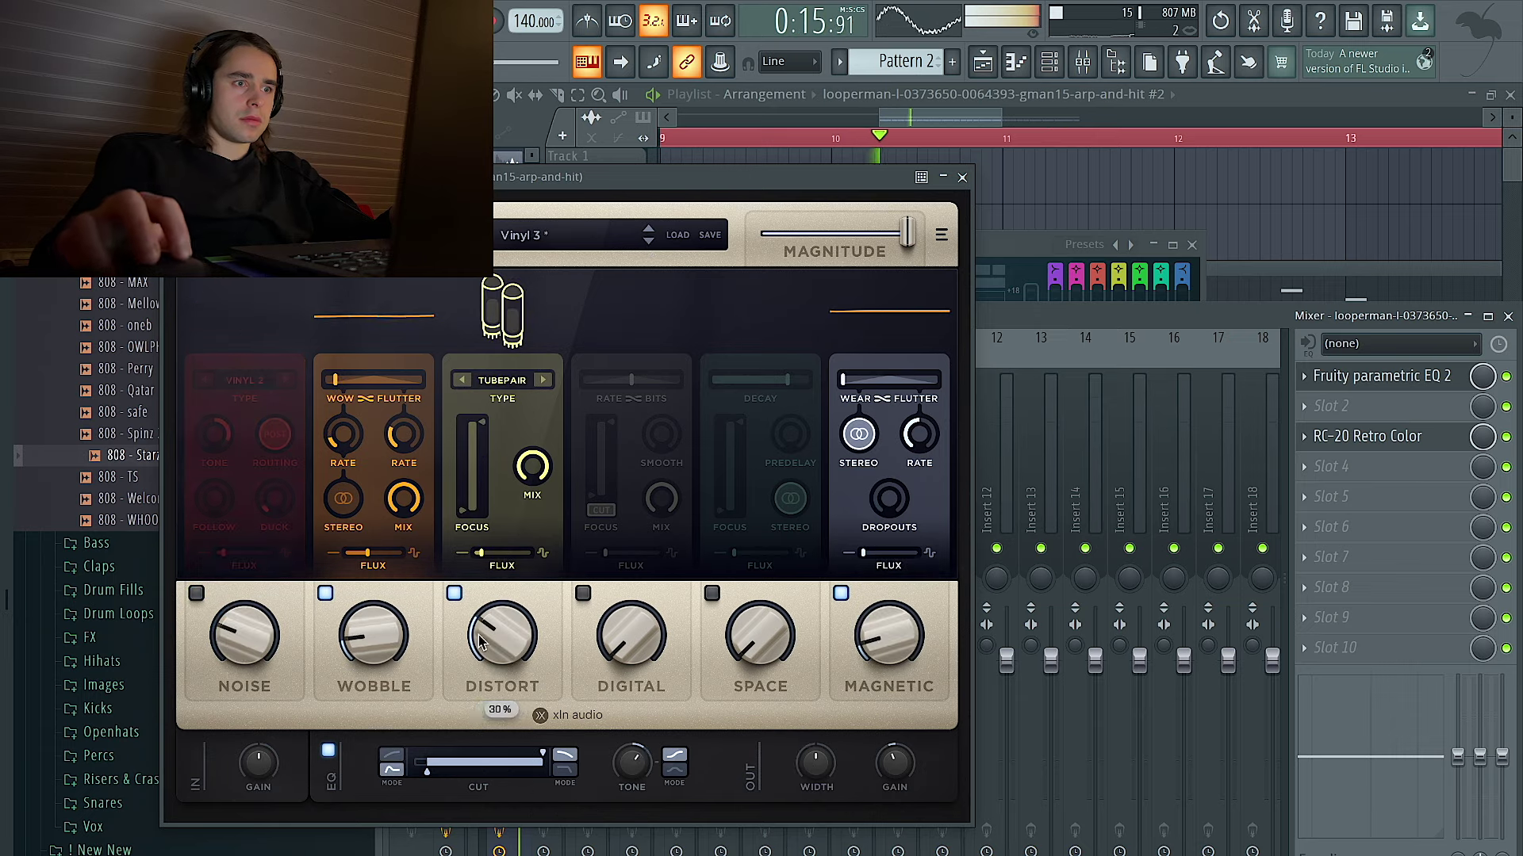
{"action": "left_click", "coordinate": [842, 594]}
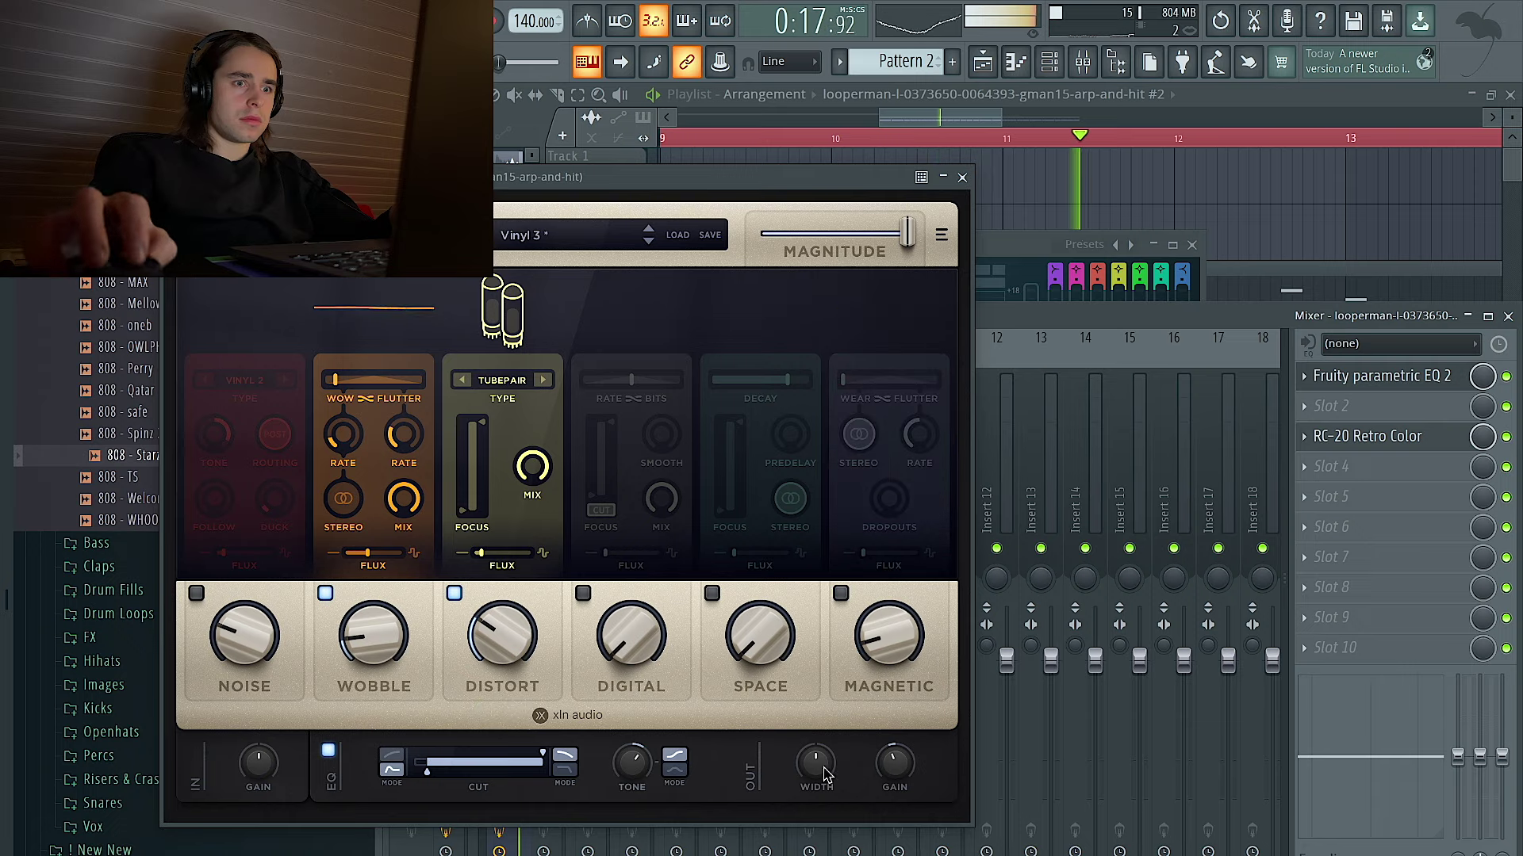
{"action": "left_click", "coordinate": [962, 177]}
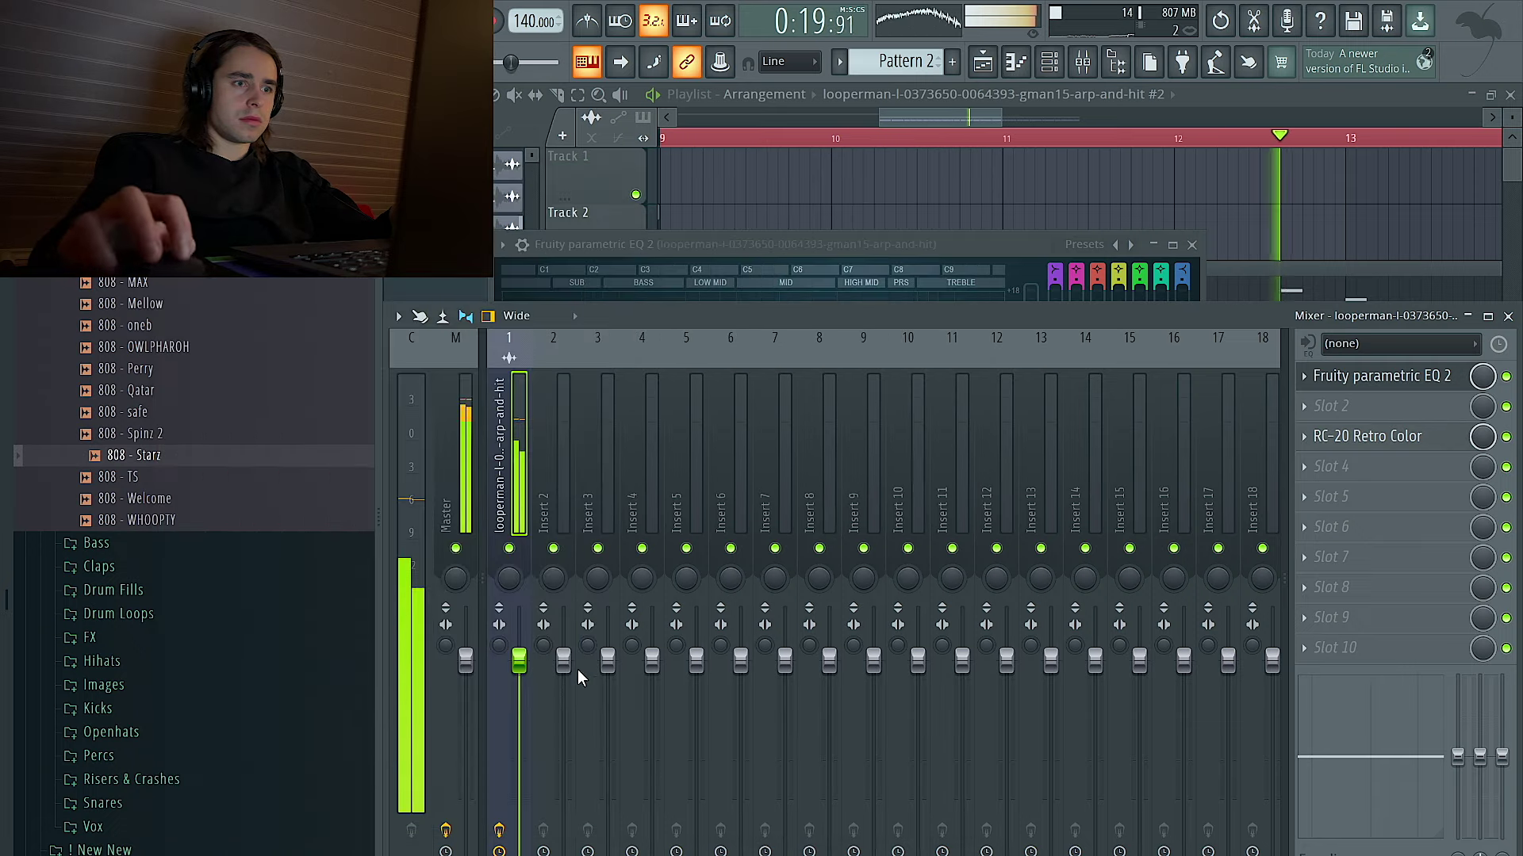
Add an A#4 note at the very end of bar 8 in the 808 - Starz pattern and return to the playlist.
{"action": "key", "text": "F7"}
{"action": "scroll", "coordinate": [1209, 500], "scroll_direction": "up", "scroll_amount": 2}
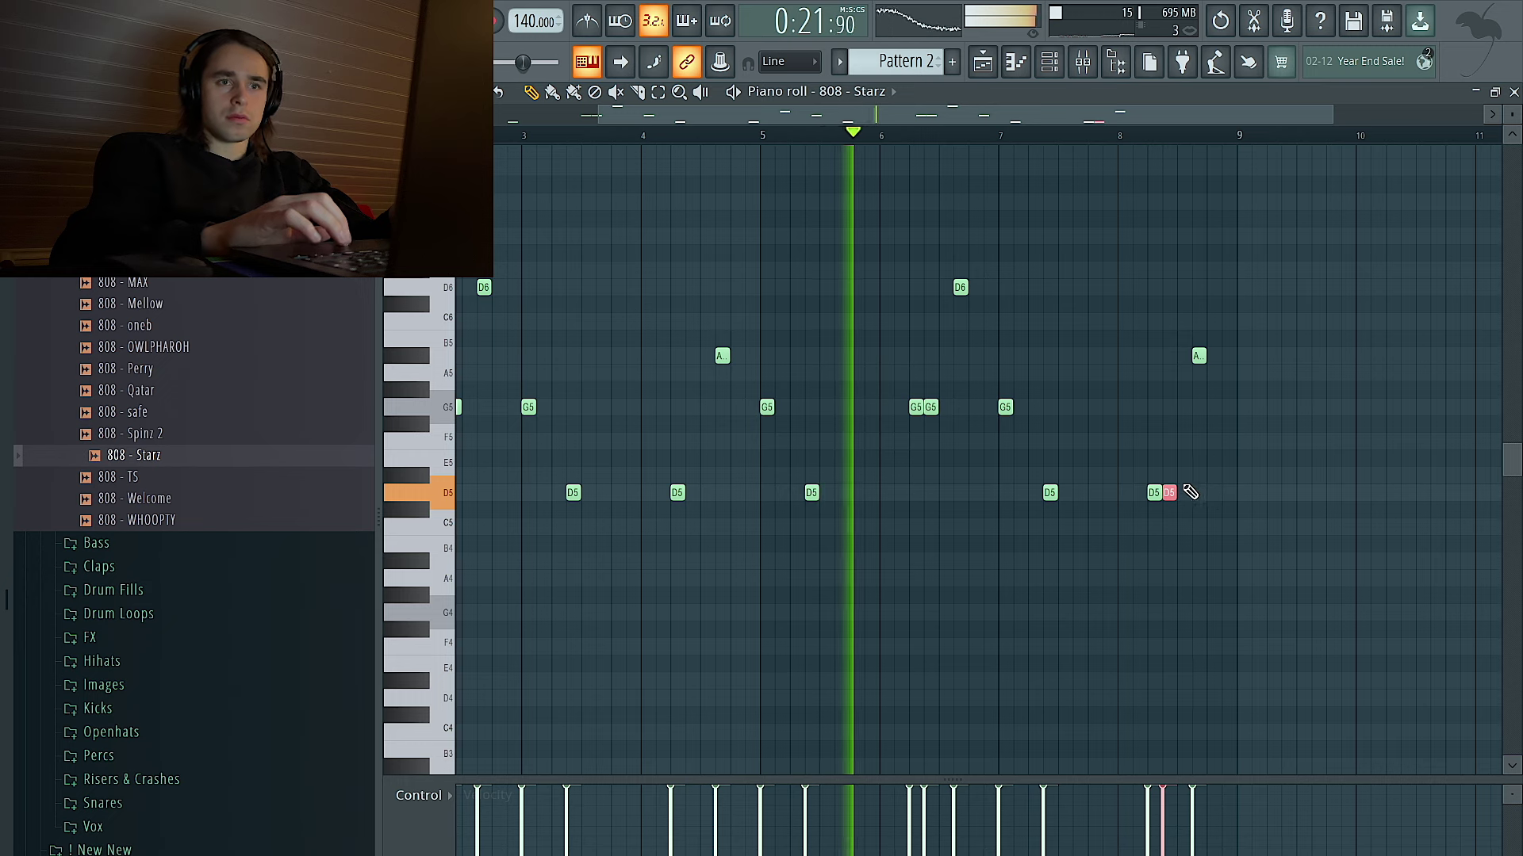
{"action": "left_click", "coordinate": [1226, 356]}
{"action": "key", "text": "ctrl+Down"}
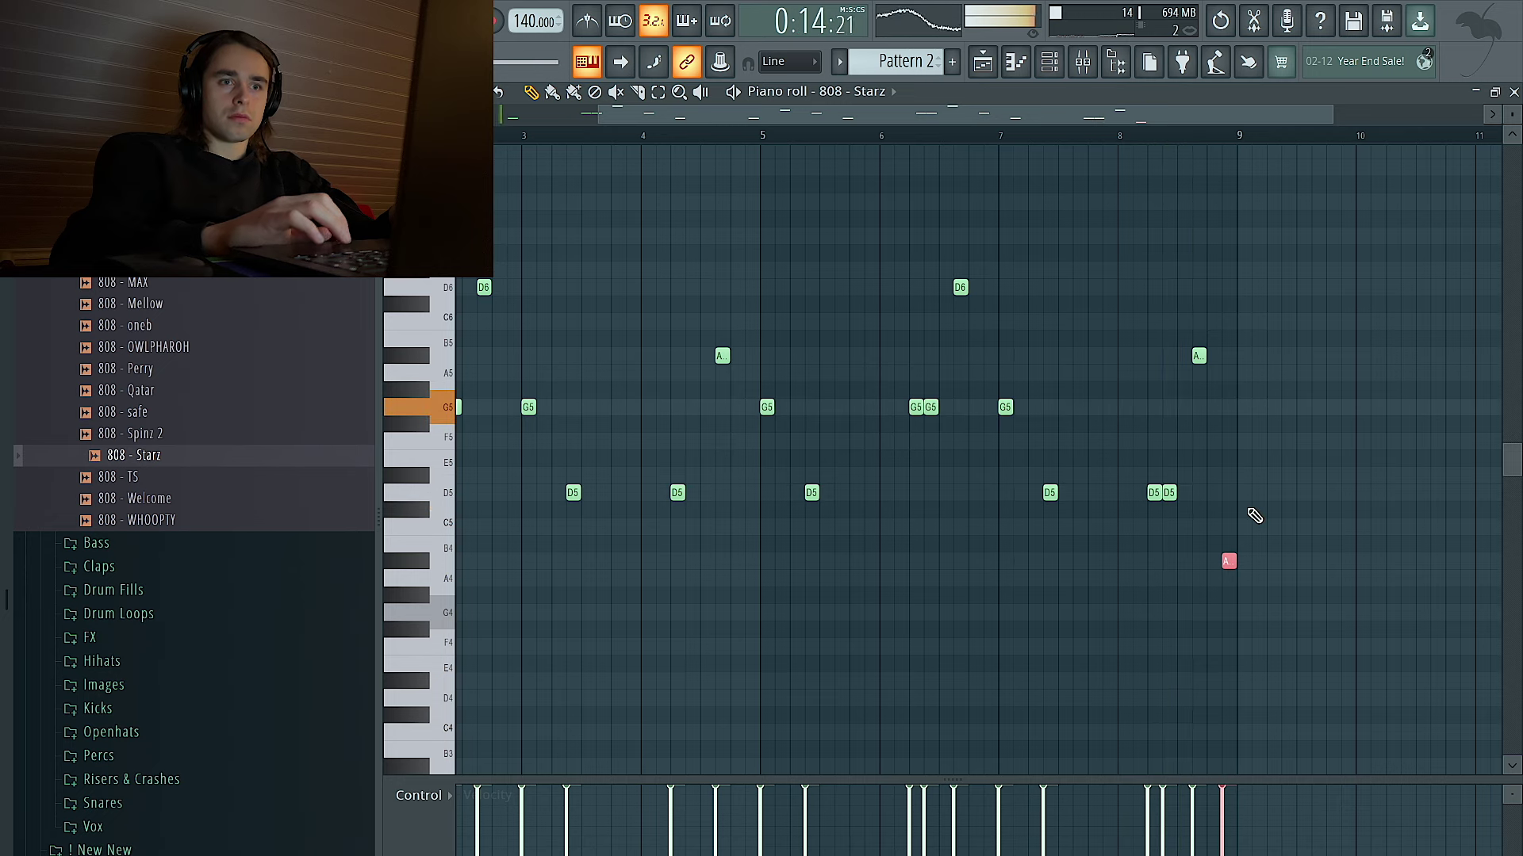
{"action": "left_click", "coordinate": [982, 63]}
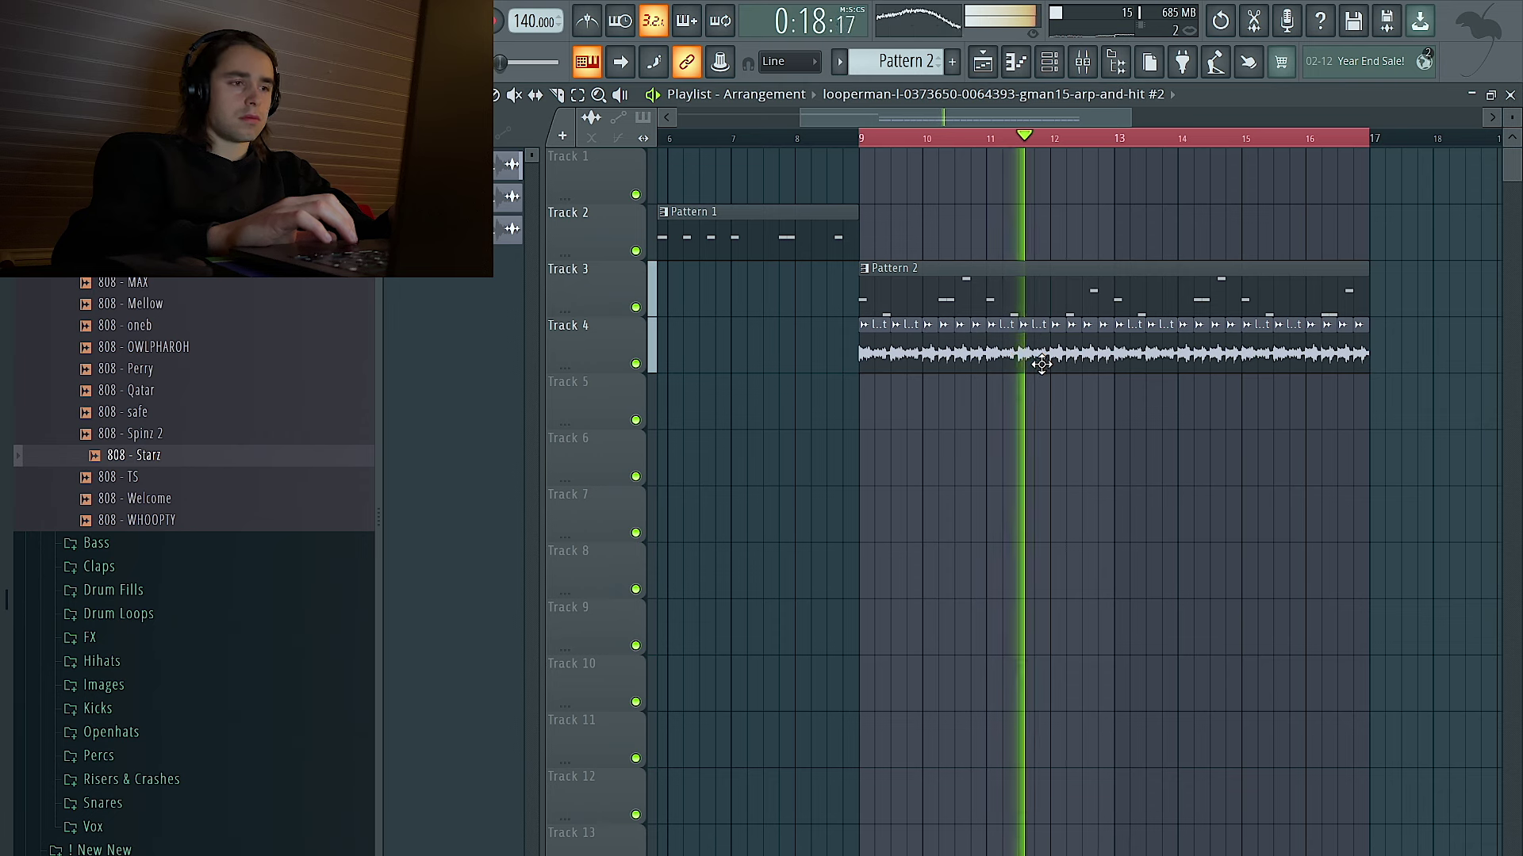
Audition samples in the Vox folder and place Vox - Blocka on Track 5 just after bar 9.
{"action": "left_click", "coordinate": [138, 827]}
{"action": "left_click", "coordinate": [226, 720]}
{"action": "left_click", "coordinate": [224, 761]}
{"action": "scroll", "coordinate": [220, 765], "scroll_direction": "down", "scroll_amount": 1}
{"action": "scroll", "coordinate": [214, 729], "scroll_direction": "down", "scroll_amount": 1}
{"action": "left_click", "coordinate": [204, 693]}
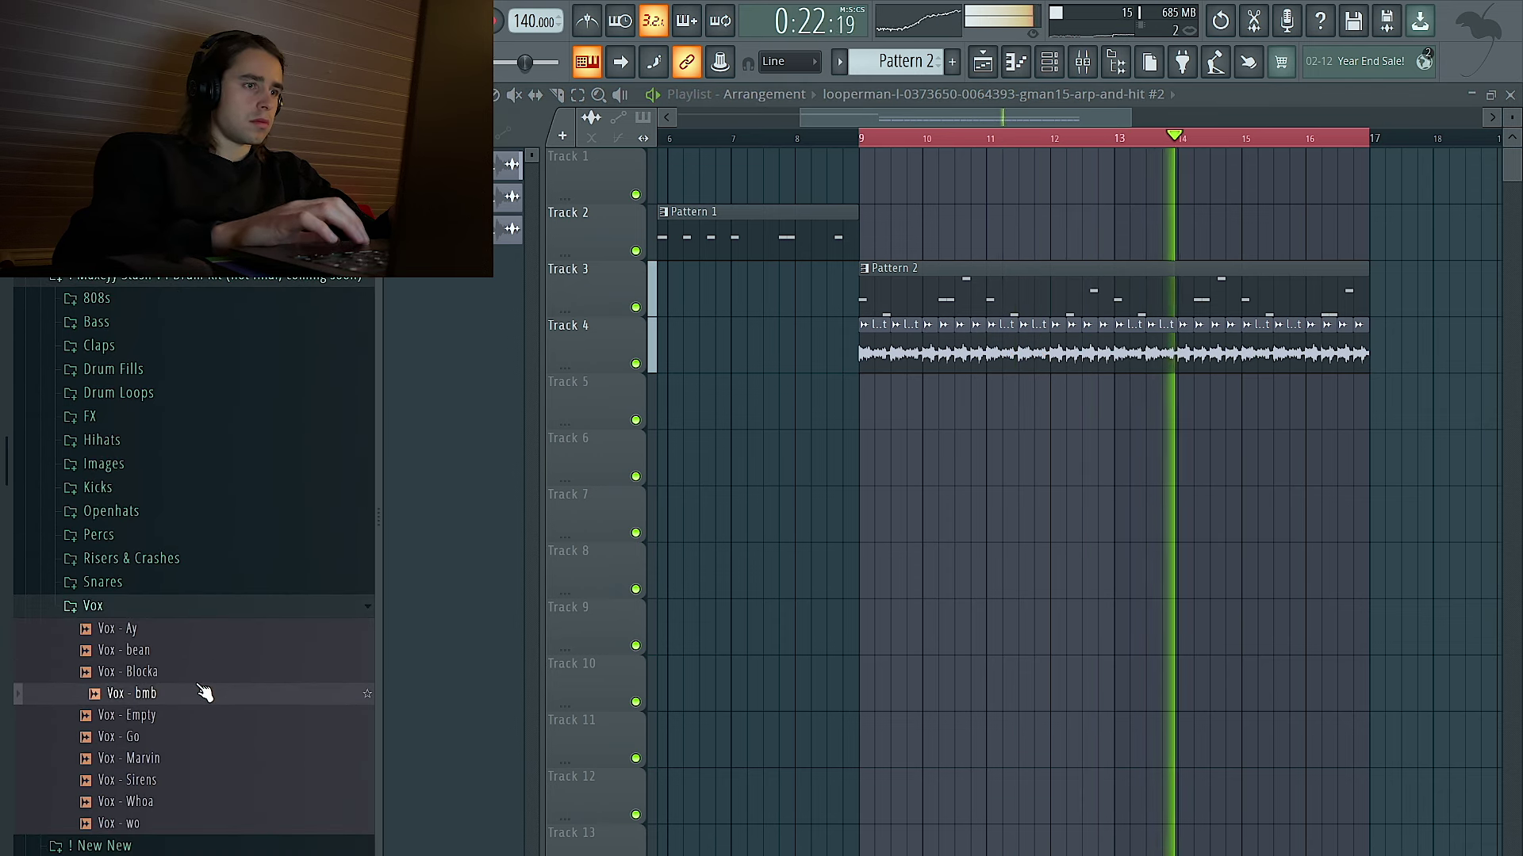
{"action": "key", "text": "Up"}
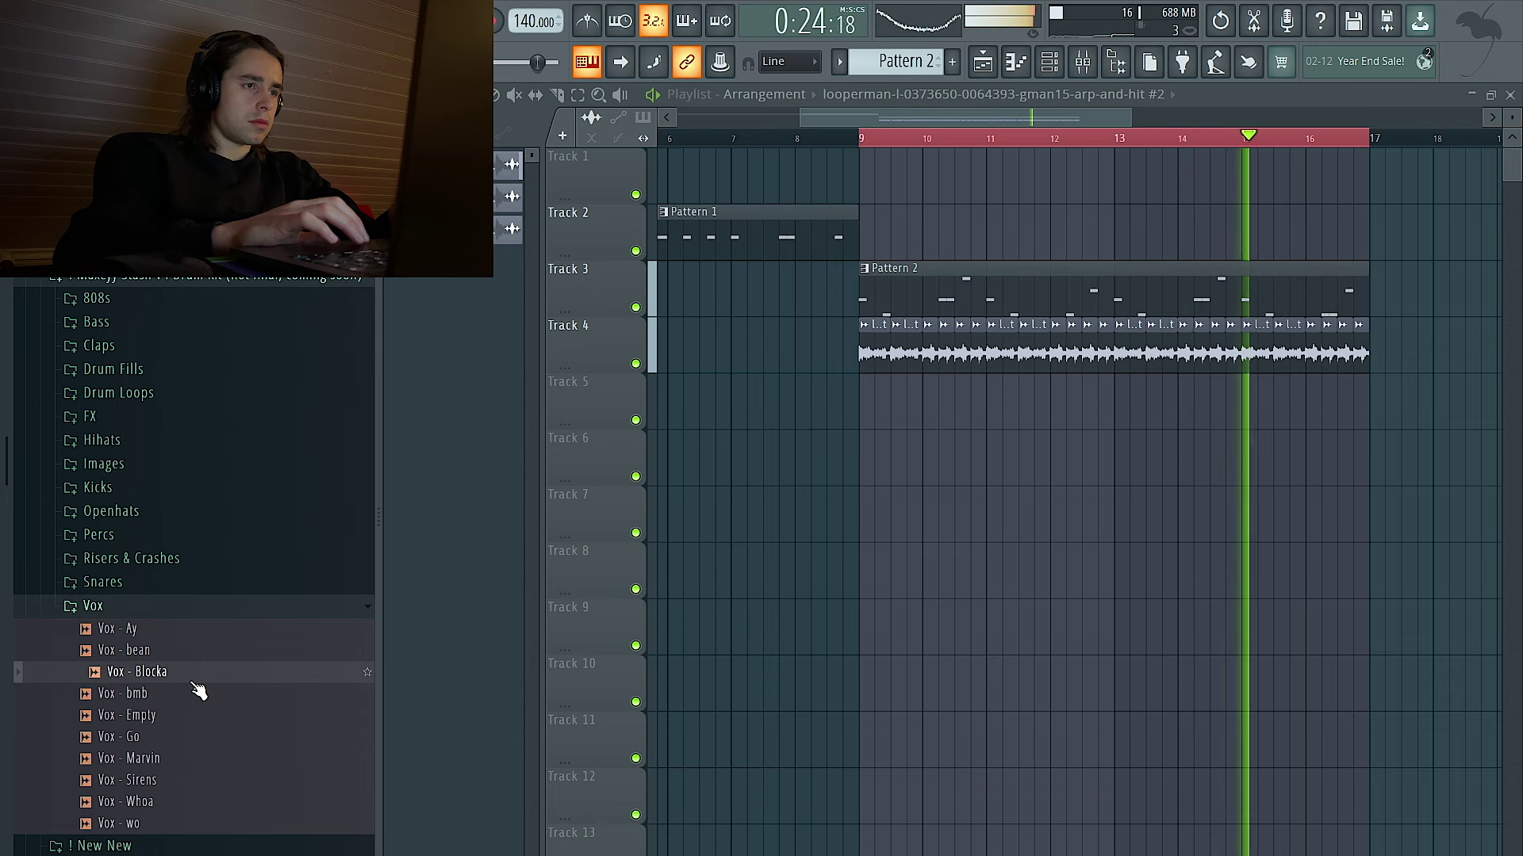
{"action": "left_click_drag", "start_coordinate": [184, 679], "coordinate": [878, 425]}
Add the Hihat - 2late and Clap - search samples as channels in the channel rack, auditioning claps beforehand.
{"action": "left_click", "coordinate": [124, 278]}
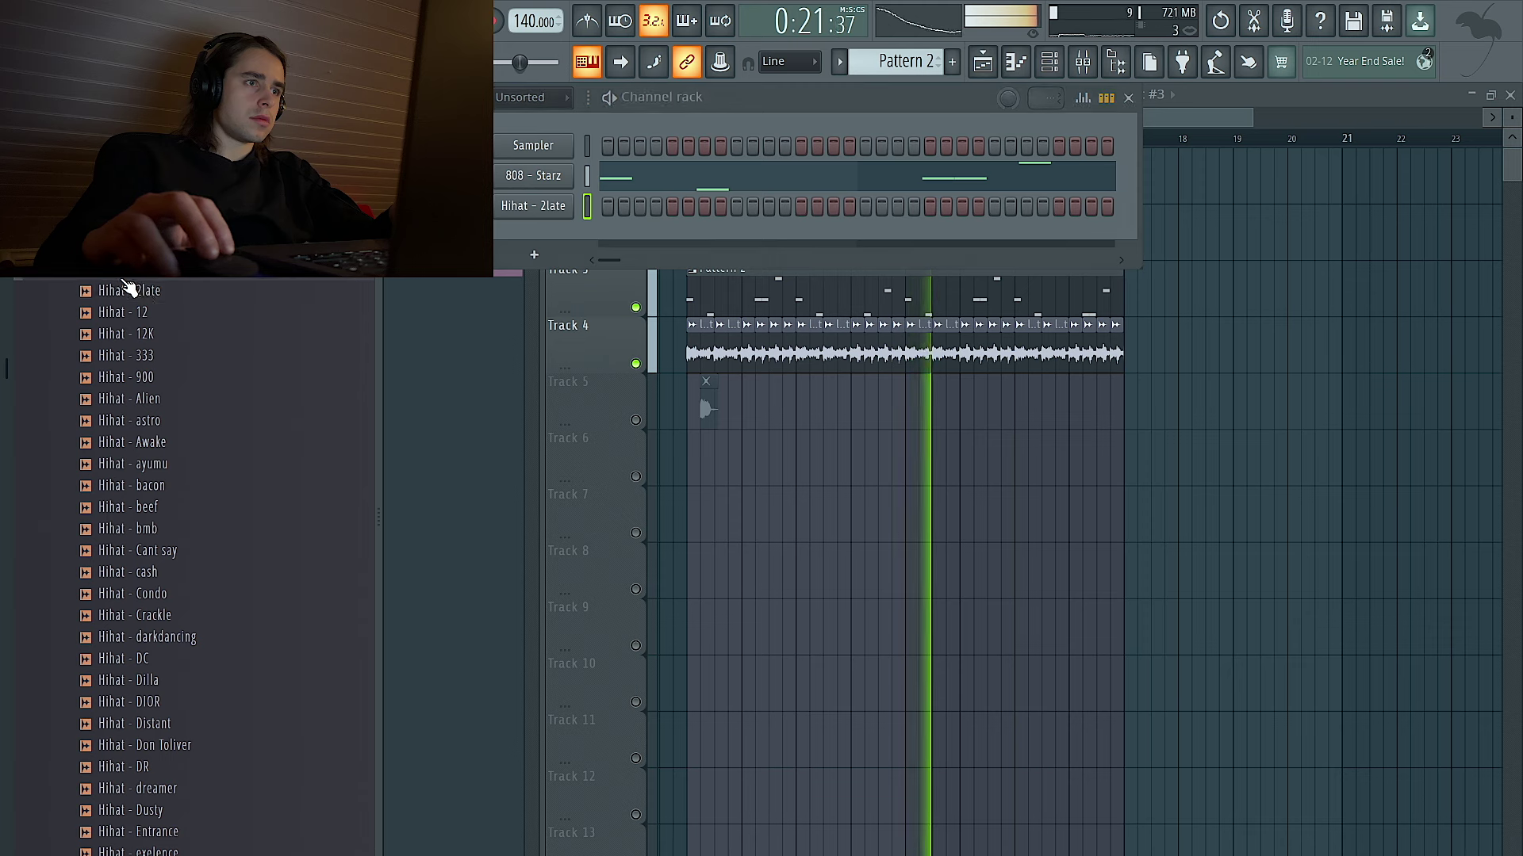
{"action": "left_click", "coordinate": [103, 175]}
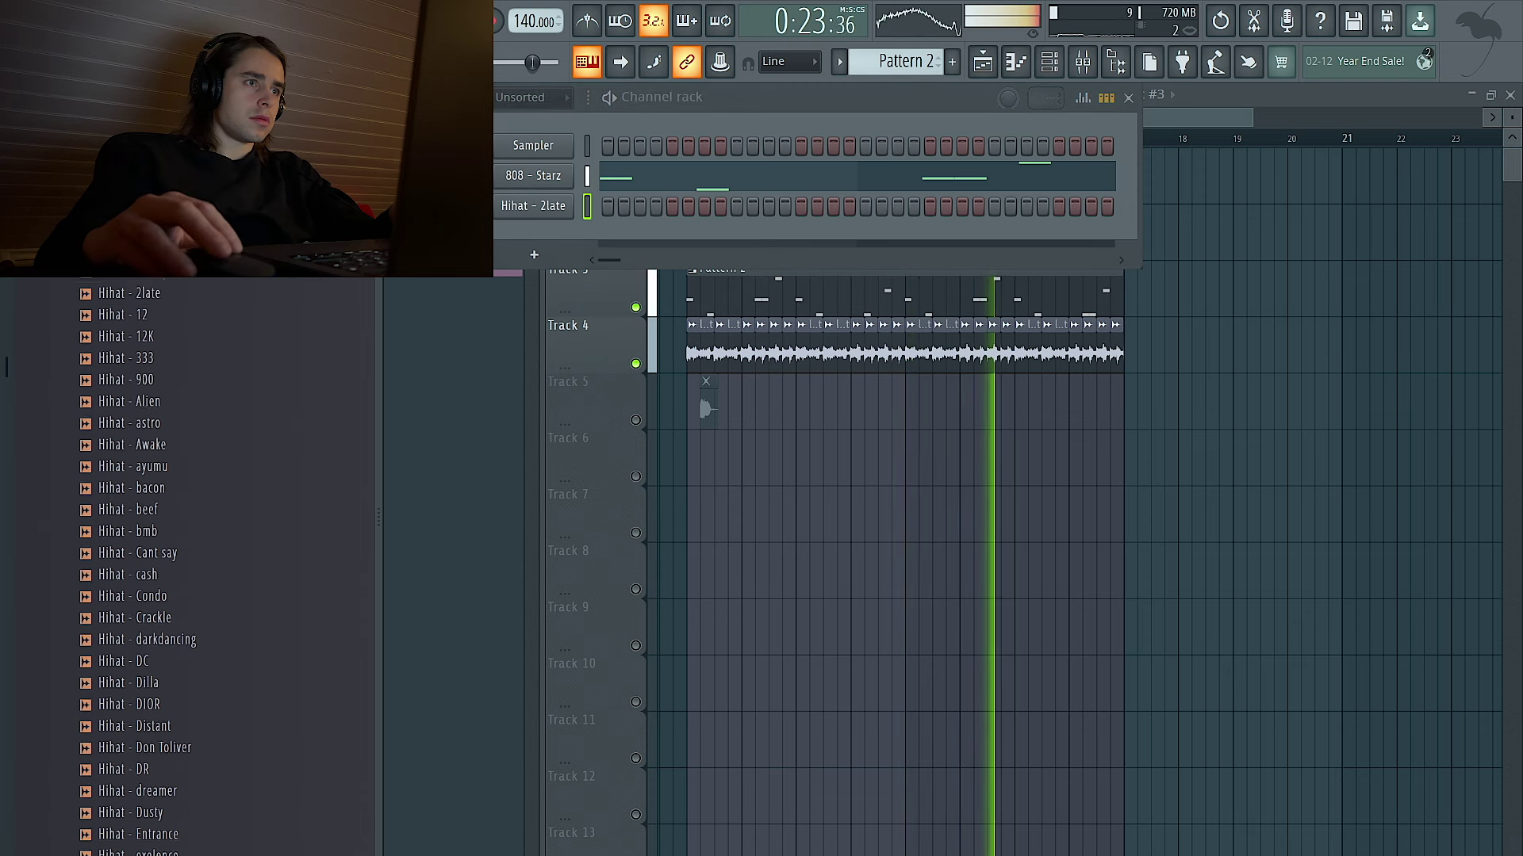
{"action": "left_click", "coordinate": [150, 308]}
{"action": "left_click", "coordinate": [156, 352]}
{"action": "left_click", "coordinate": [154, 329]}
{"action": "left_click_drag", "start_coordinate": [186, 347], "coordinate": [537, 248]}
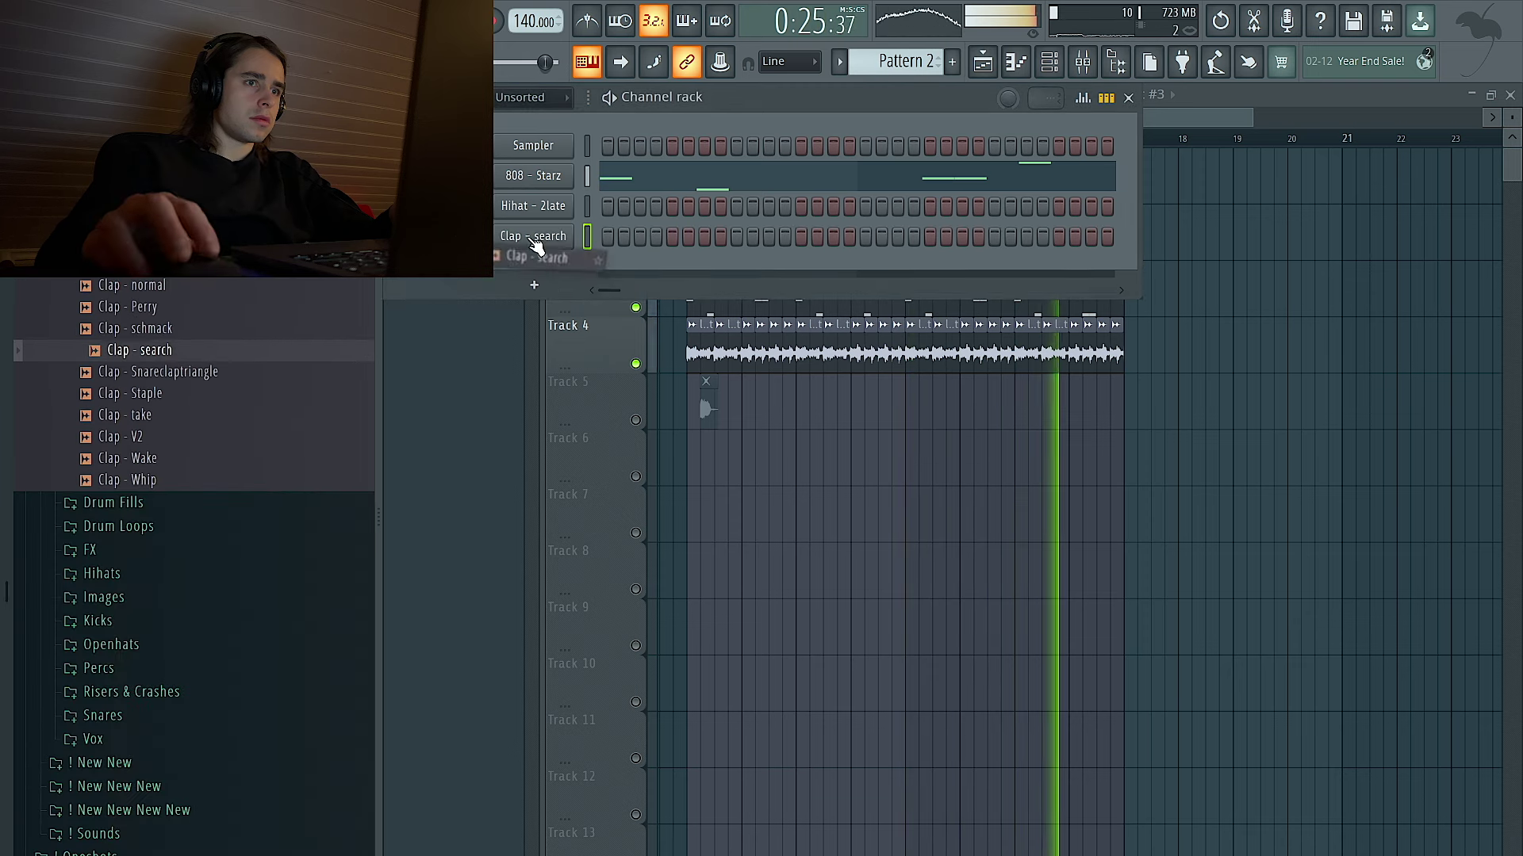
Fill every second step of the Hihat - 2late channel.
{"action": "right_click", "coordinate": [555, 206]}
{"action": "left_click", "coordinate": [826, 272]}
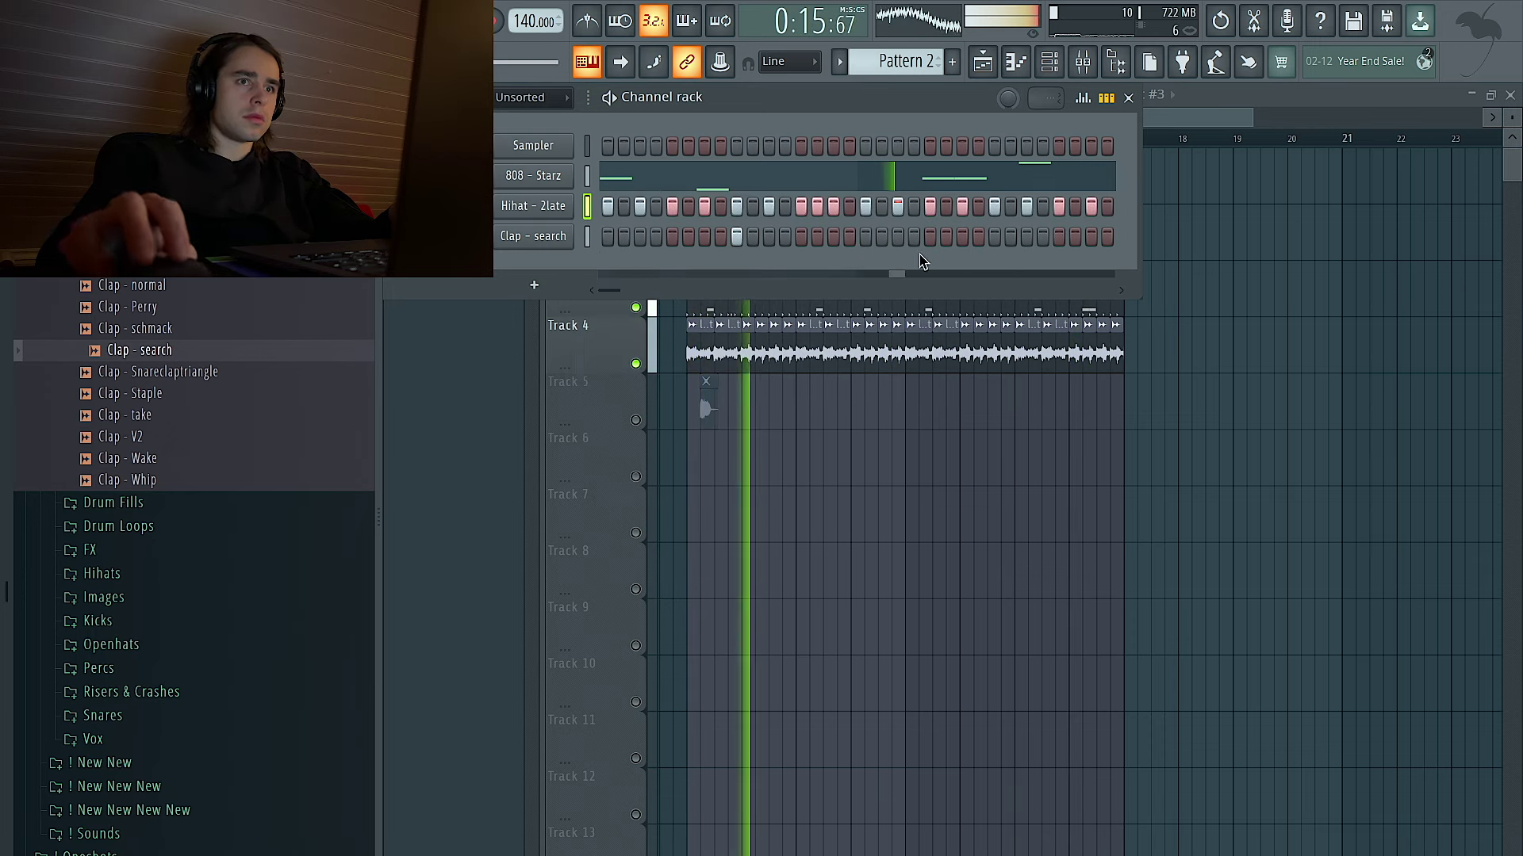
Open the Clap - search channel in the piano roll and repeat its first-bar C5 note once per bar through bar 8.
{"action": "right_click", "coordinate": [526, 240]}
{"action": "left_click", "coordinate": [643, 241]}
{"action": "left_click_drag", "start_coordinate": [641, 138], "coordinate": [468, 138]}
{"action": "key", "text": "ctrl+b"}
{"action": "key", "text": "ctrl+b"}
{"action": "key", "text": "ctrl+b"}
{"action": "key", "text": "ctrl+a"}
{"action": "scroll", "coordinate": [1117, 376], "scroll_direction": "up", "scroll_amount": 5}
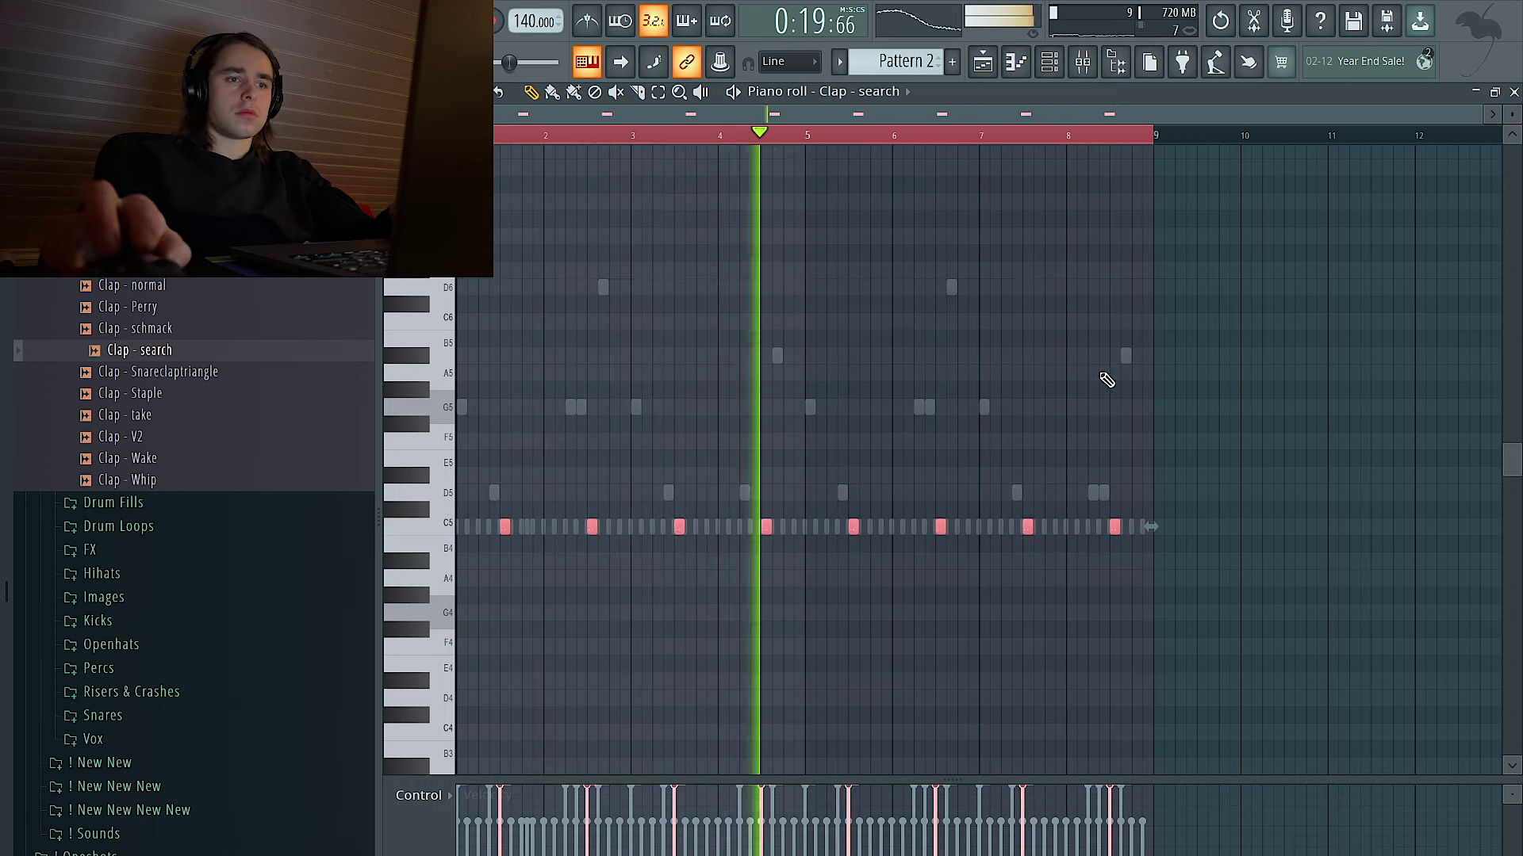
{"action": "key", "text": "ctrl+d"}
Check the sampler settings of the Clap - search channel.
{"action": "left_click", "coordinate": [1049, 62]}
{"action": "left_click", "coordinate": [531, 209]}
{"action": "left_click", "coordinate": [531, 209]}
{"action": "left_click", "coordinate": [537, 241]}
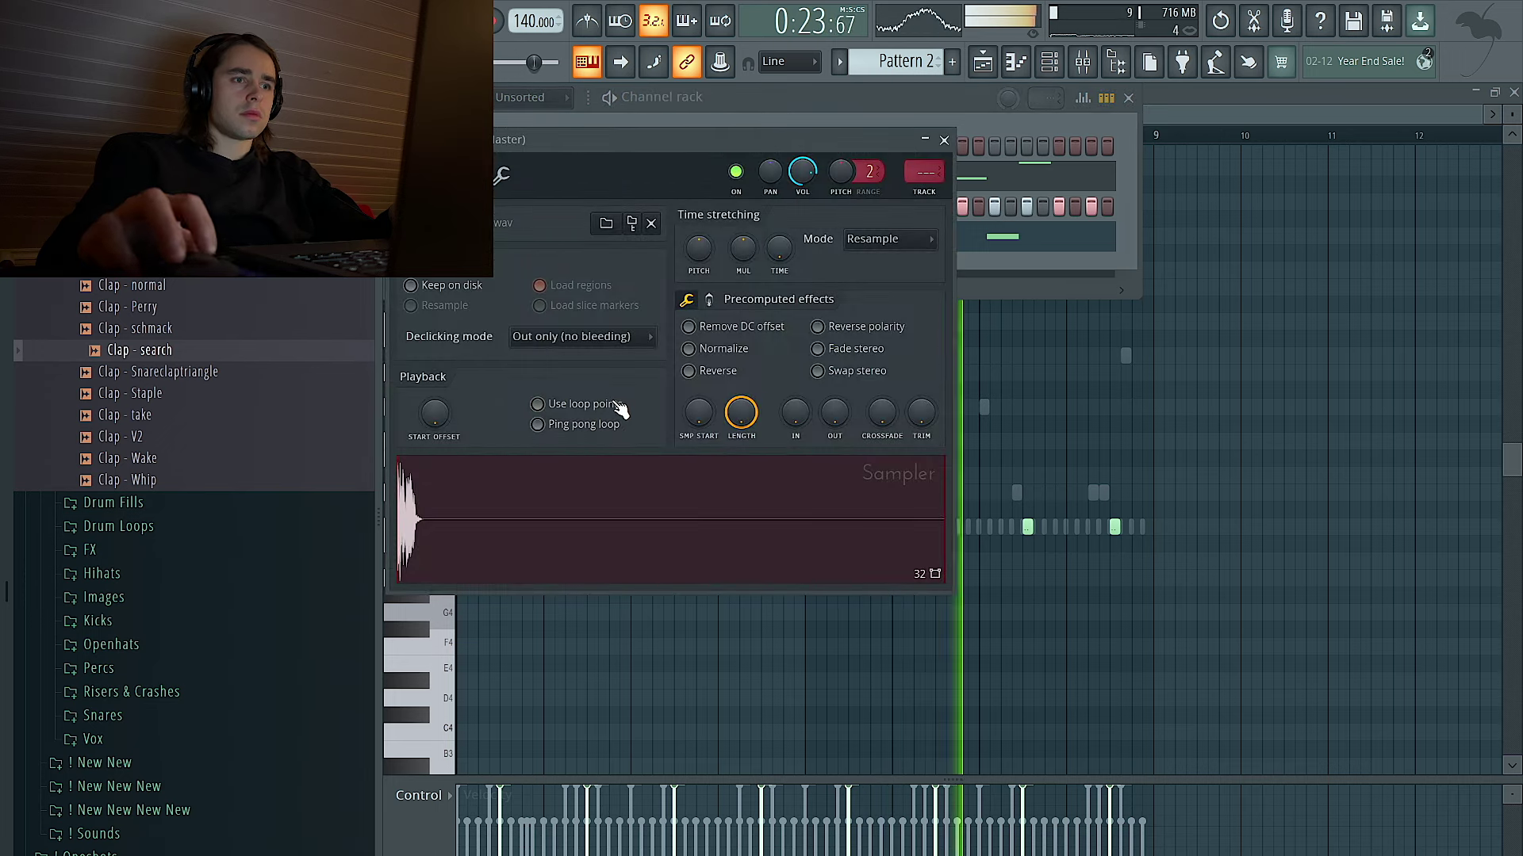
{"action": "left_click", "coordinate": [944, 142]}
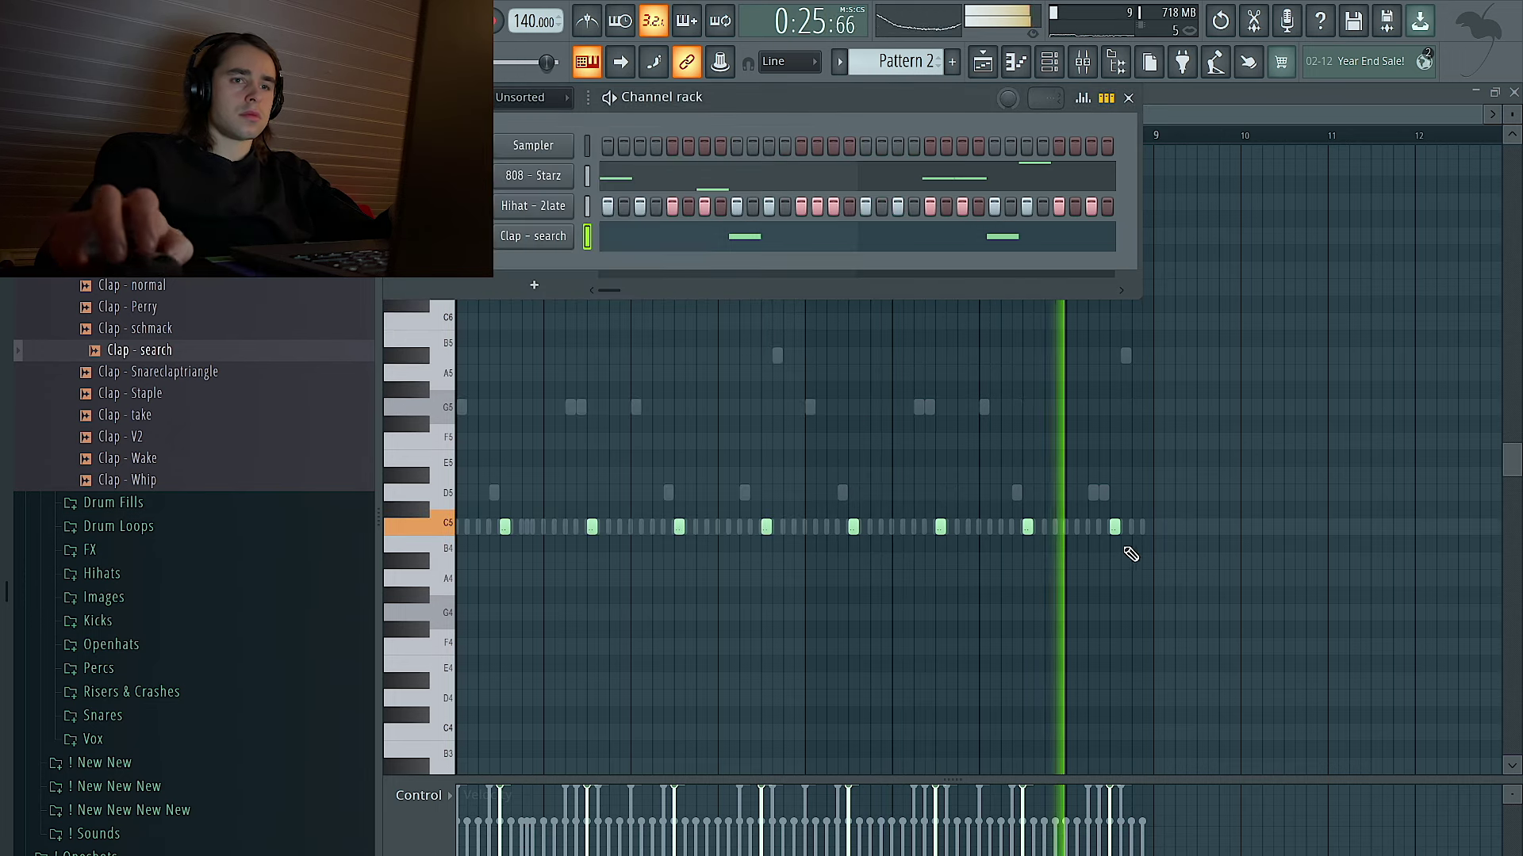
Try extra claps right after the bar 2 and bar 8 hits, restore the removed bar 3 clap, and place bar 6's clap later.
{"action": "left_click", "coordinate": [1114, 527]}
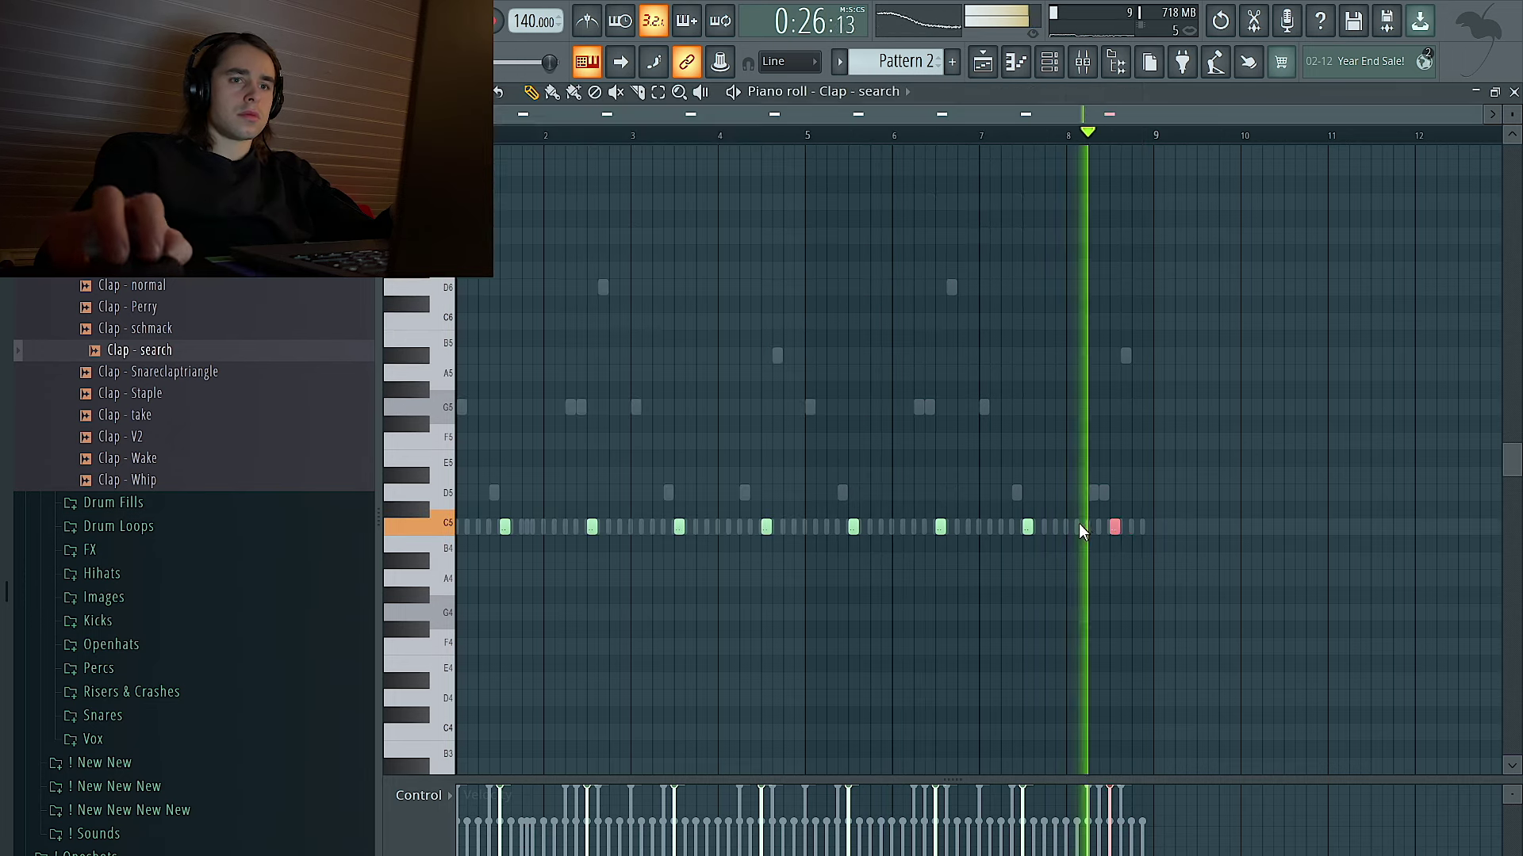
{"action": "left_click", "coordinate": [603, 527]}
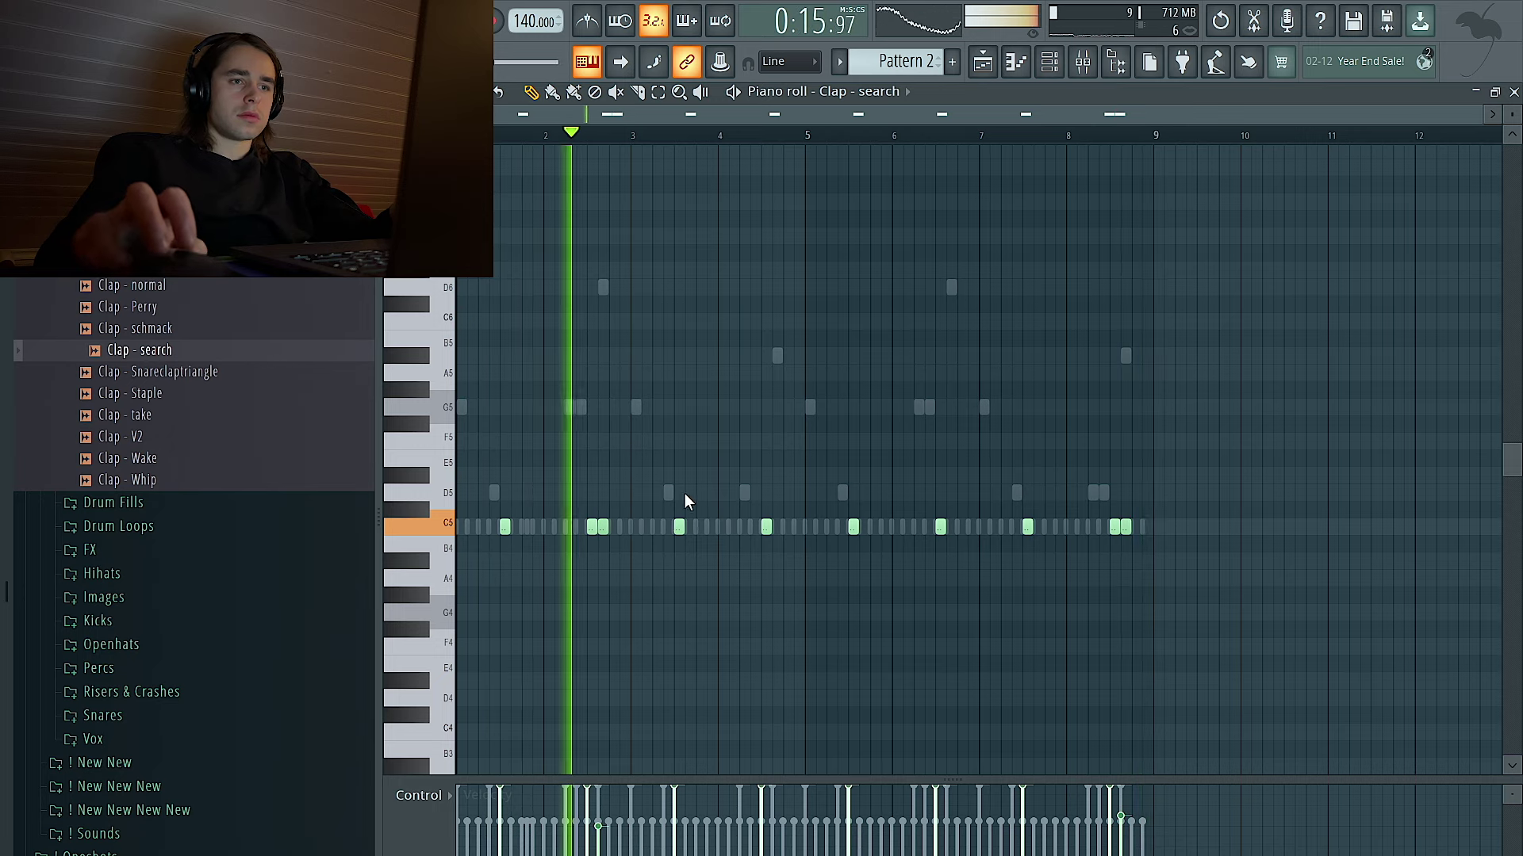
{"action": "left_click_drag", "start_coordinate": [672, 530], "coordinate": [697, 533]}
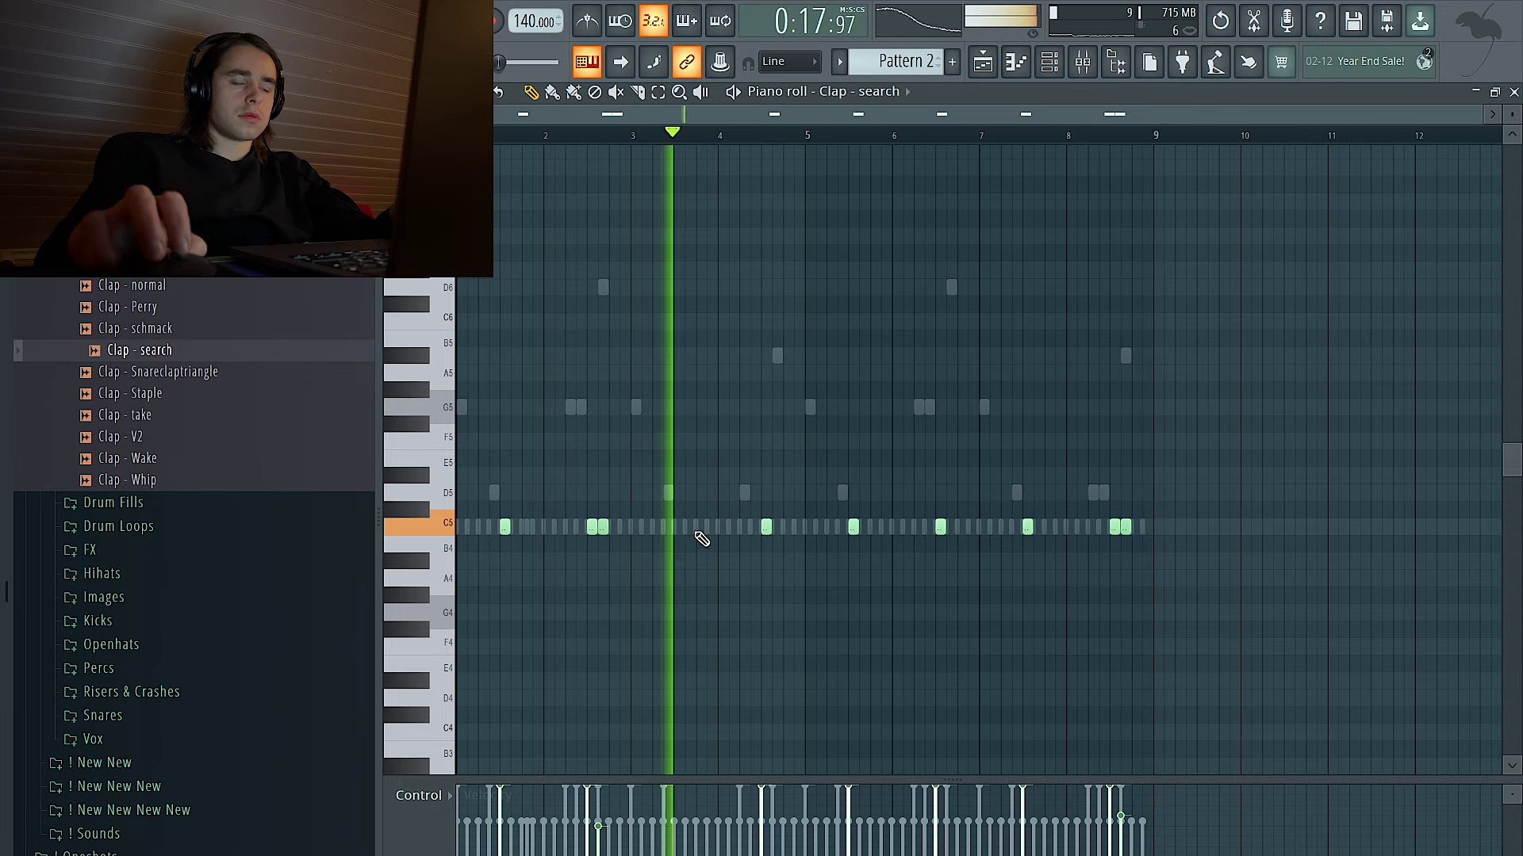
{"action": "key", "text": "ctrl+z"}
{"action": "key", "text": "ctrl+z"}
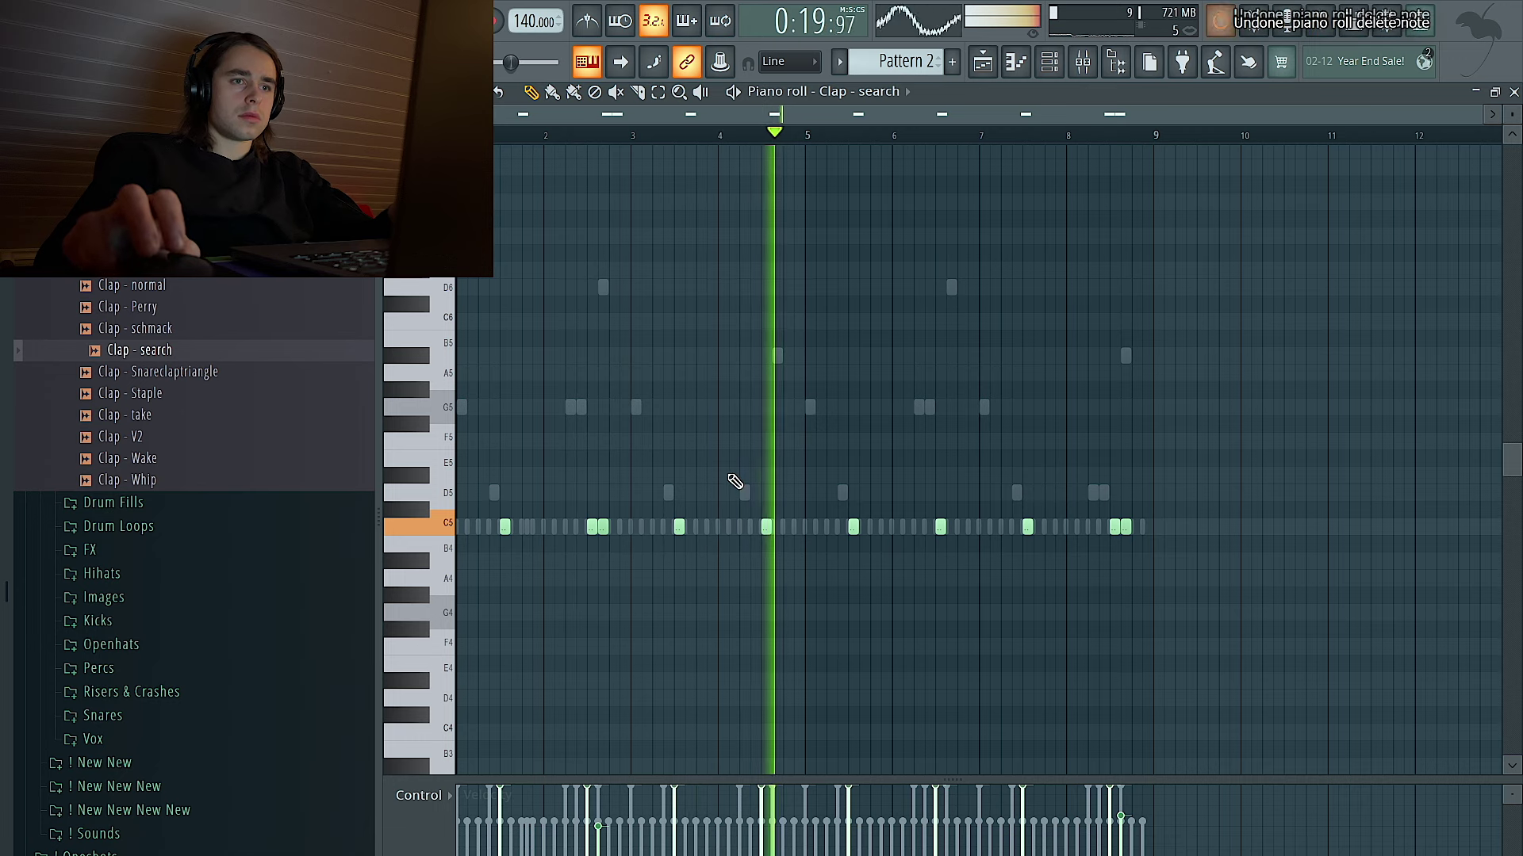
{"action": "right_click", "coordinate": [941, 528]}
{"action": "left_click", "coordinate": [973, 528]}
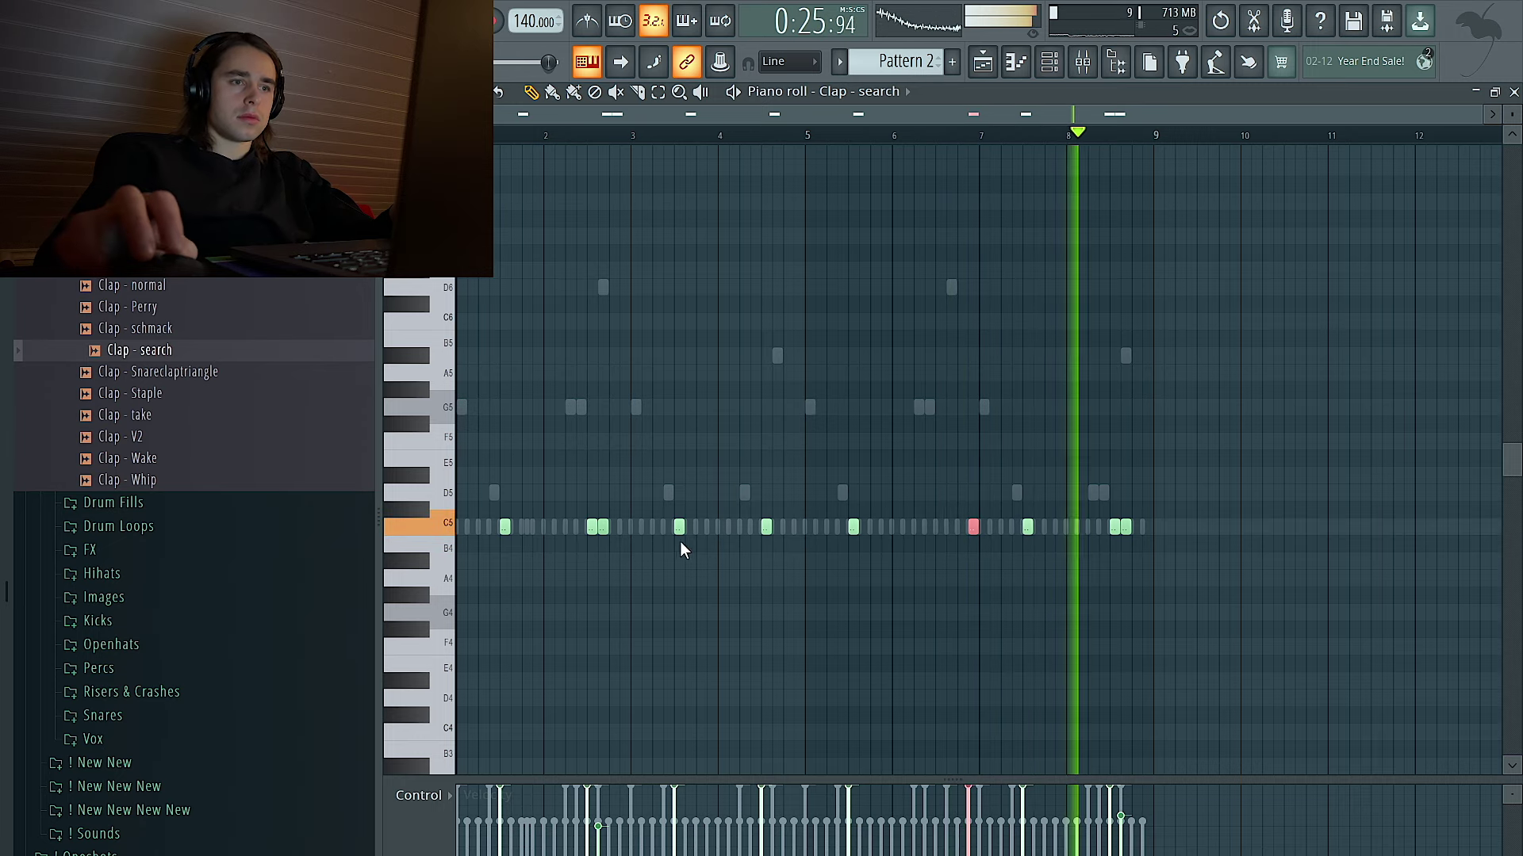
Replace the single claps in bars 2 and 4 with later double hits and copy bars 1–4 over bars 5–8.
{"action": "key", "text": "Delete"}
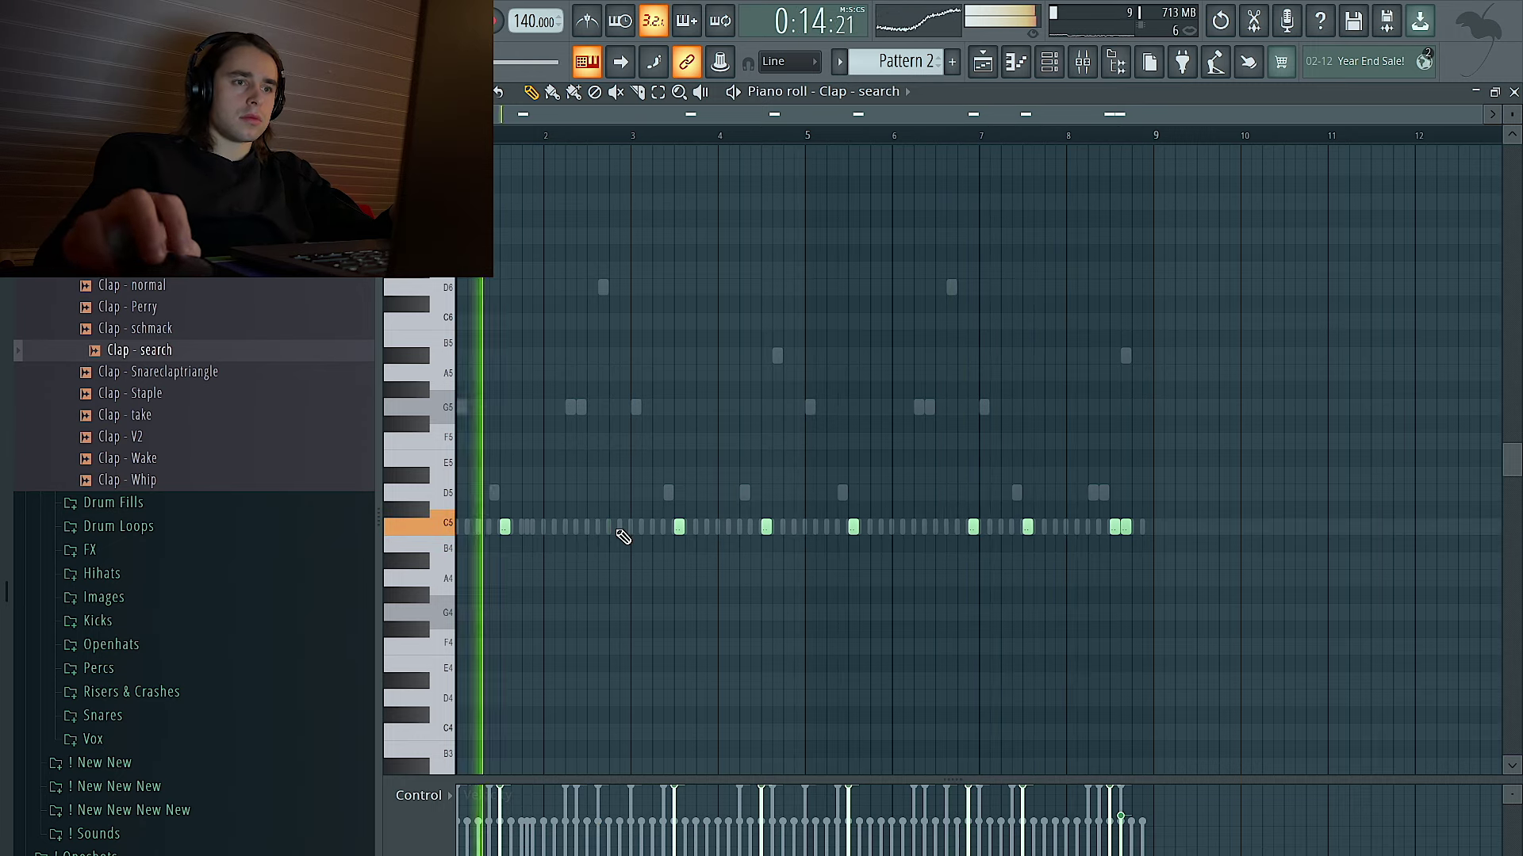
{"action": "left_click", "coordinate": [615, 528]}
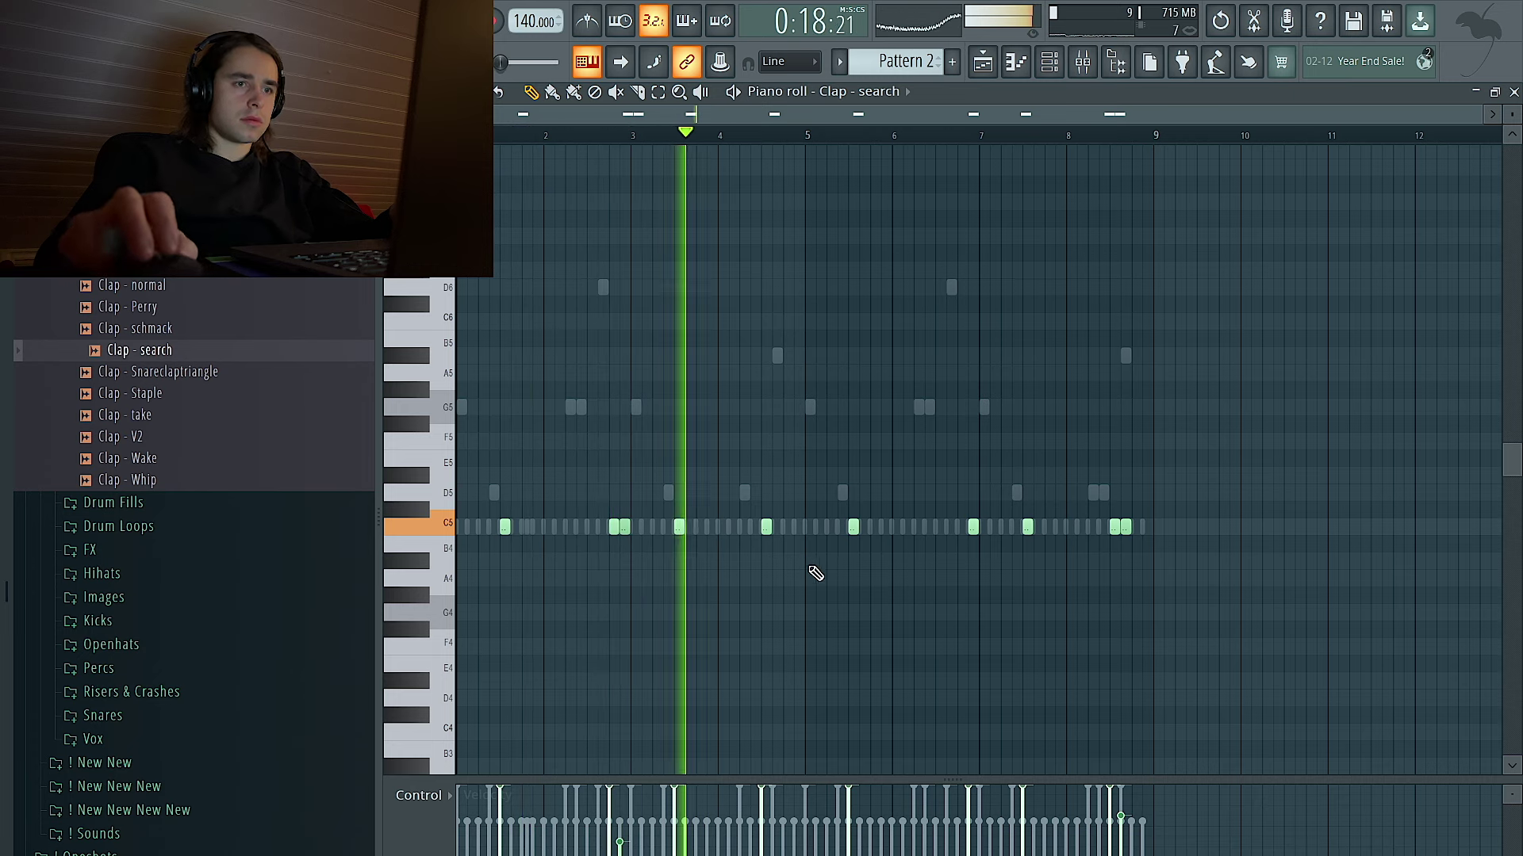
{"action": "left_click", "coordinate": [789, 527]}
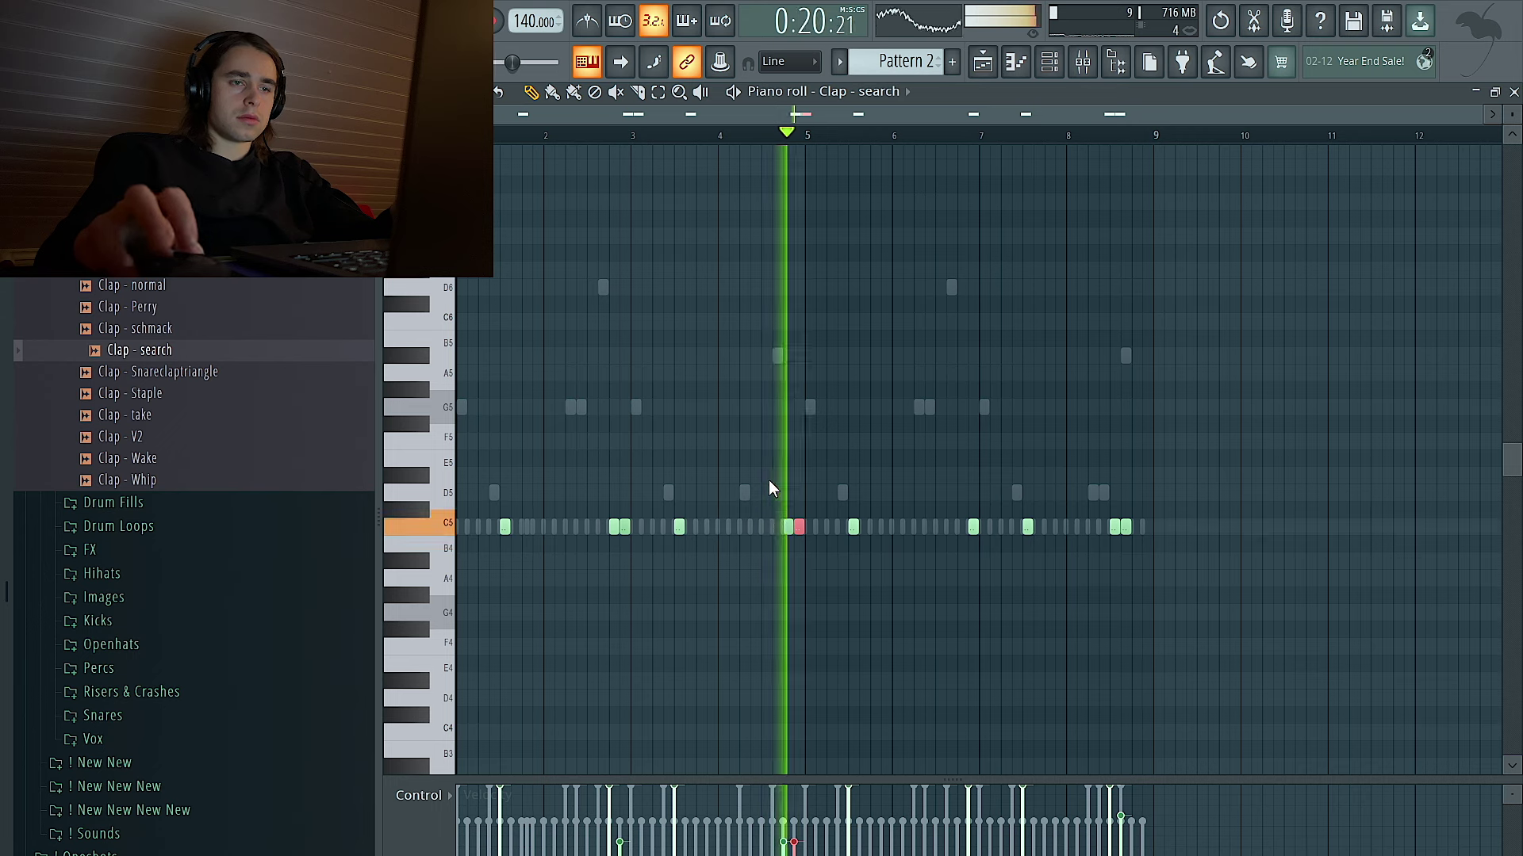
{"action": "left_click_drag", "start_coordinate": [1264, 584], "coordinate": [460, 140]}
{"action": "key", "text": "ctrl+b"}
{"action": "key", "text": "ctrl+a"}
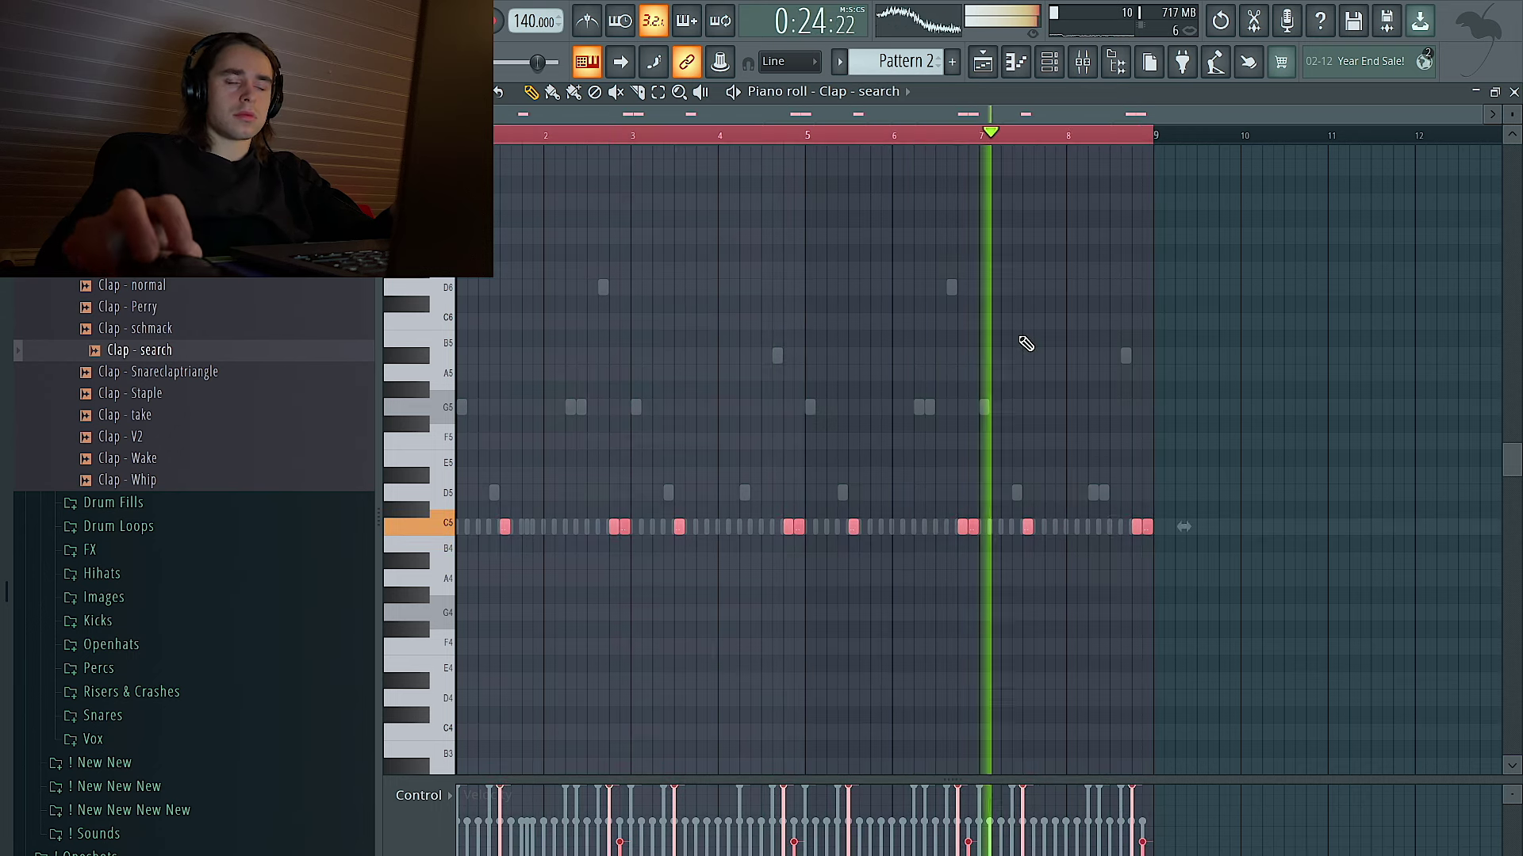
Review the precomputed effects of the Clap - search sampler and clear the clap note selection.
{"action": "key", "text": "F6"}
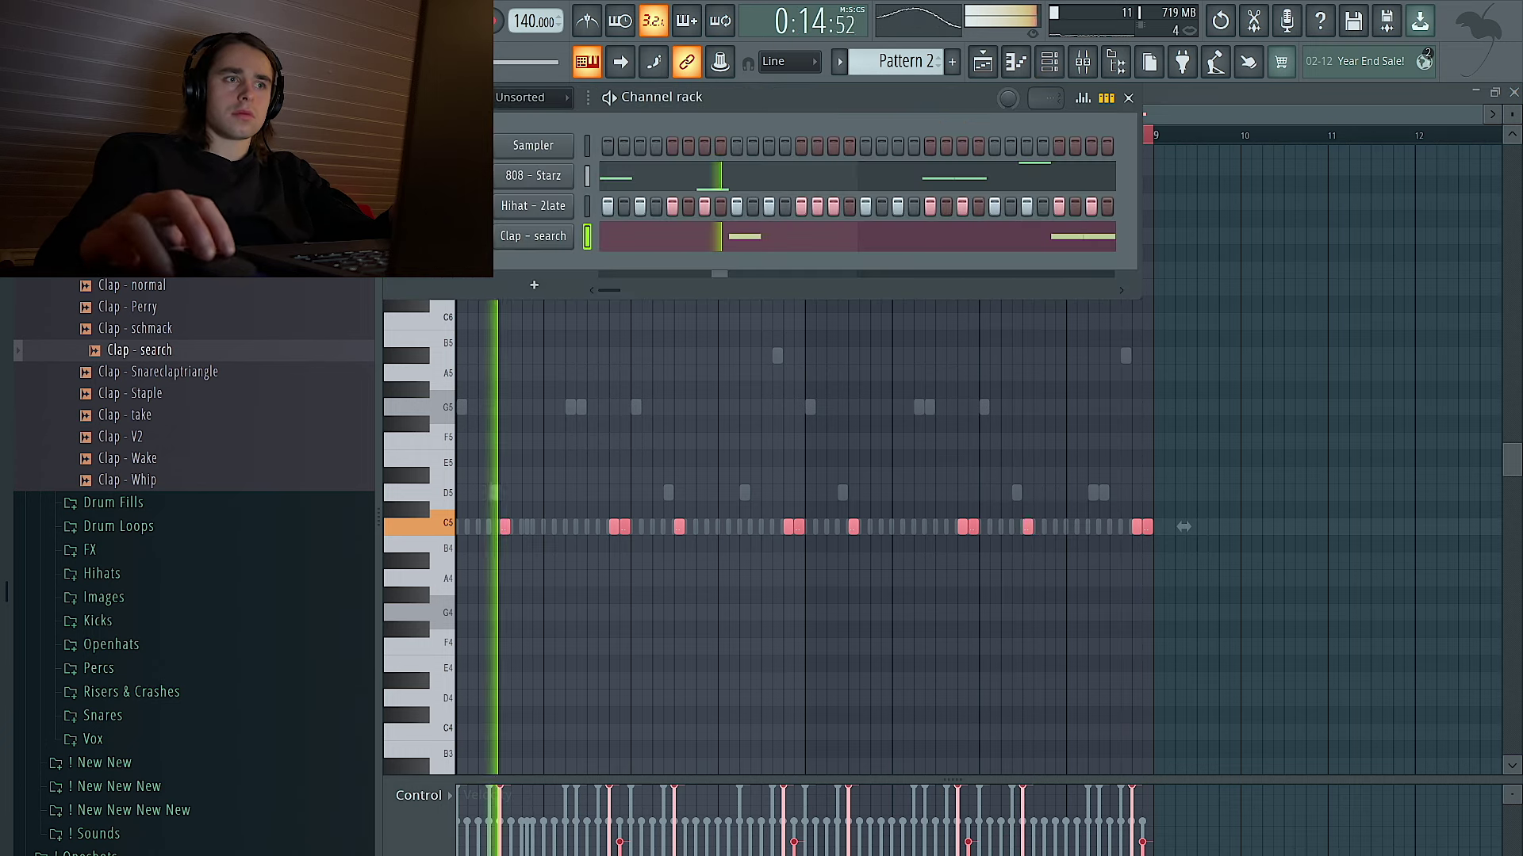
{"action": "left_click", "coordinate": [534, 236]}
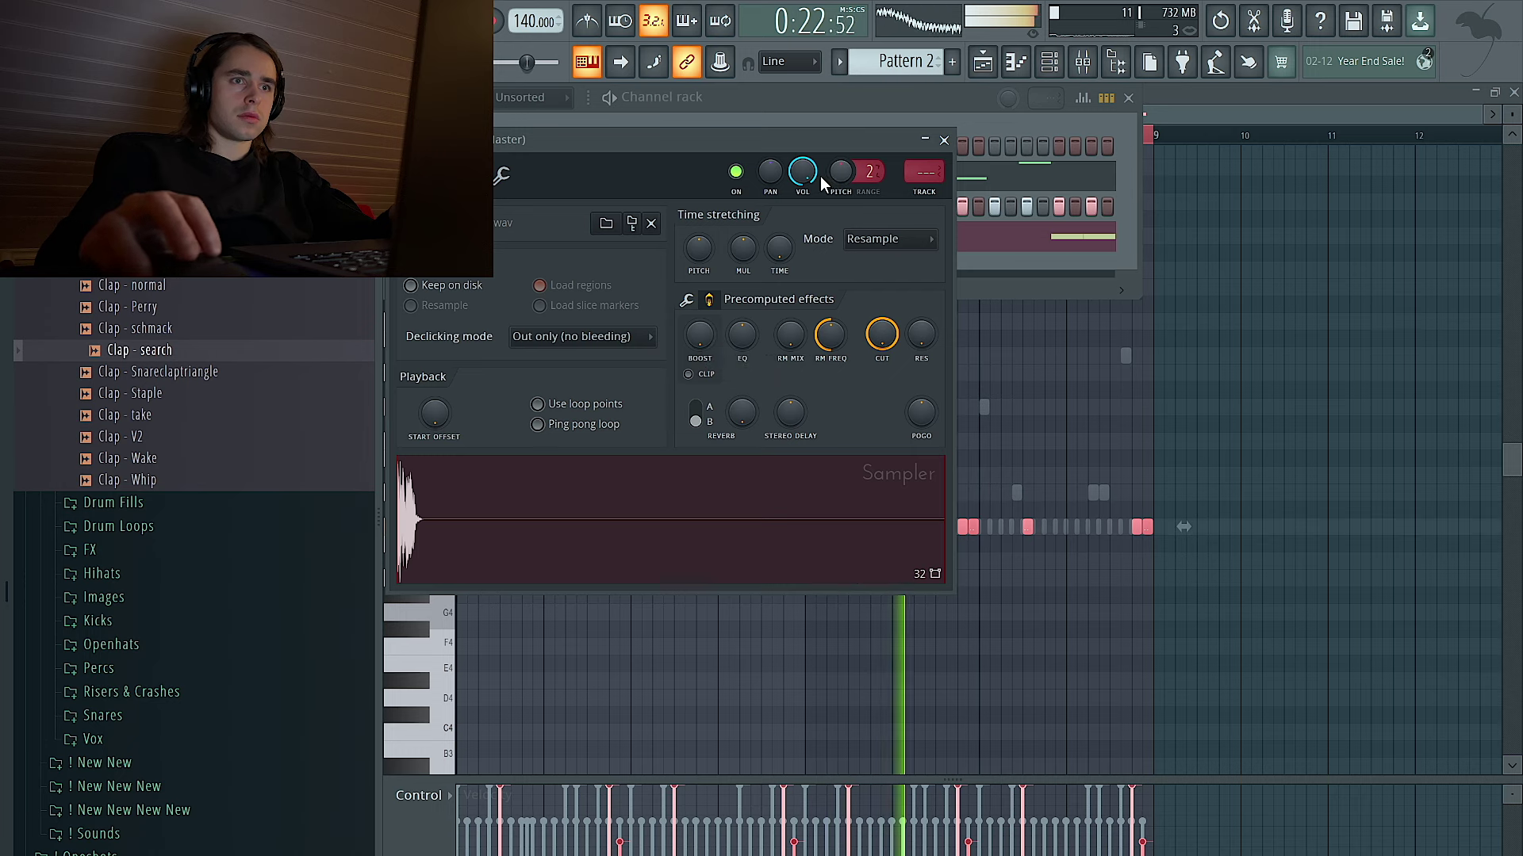
{"action": "left_click", "coordinate": [943, 140]}
{"action": "left_click", "coordinate": [998, 330]}
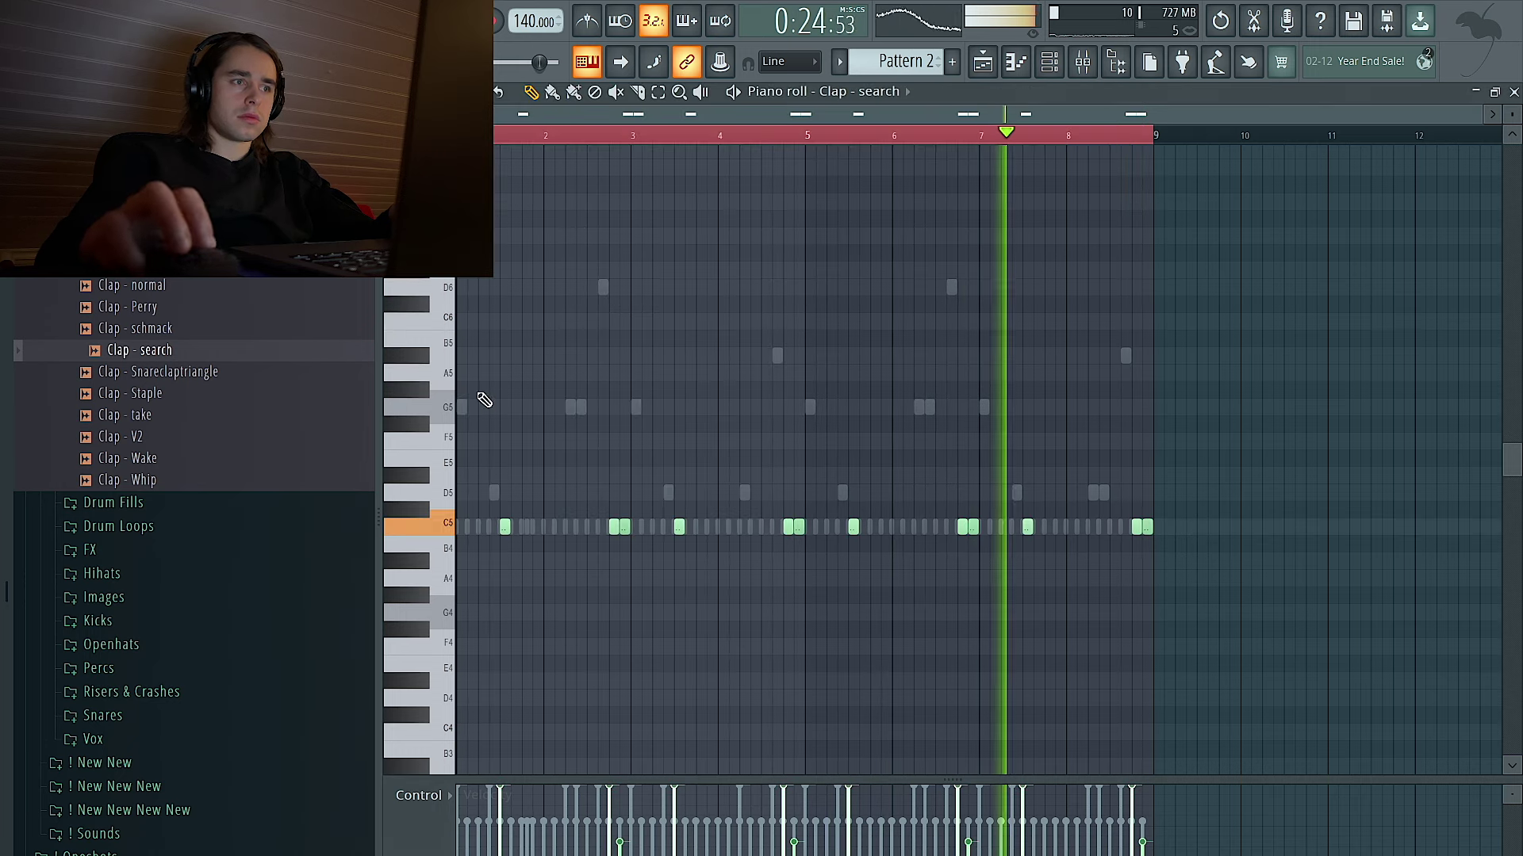
Load Hihat - Cant say into the hi-hat channel and chop its first C5 note with the default chopper pattern.
{"action": "left_click", "coordinate": [1047, 65]}
{"action": "scroll", "coordinate": [220, 289], "scroll_direction": "up", "scroll_amount": 2}
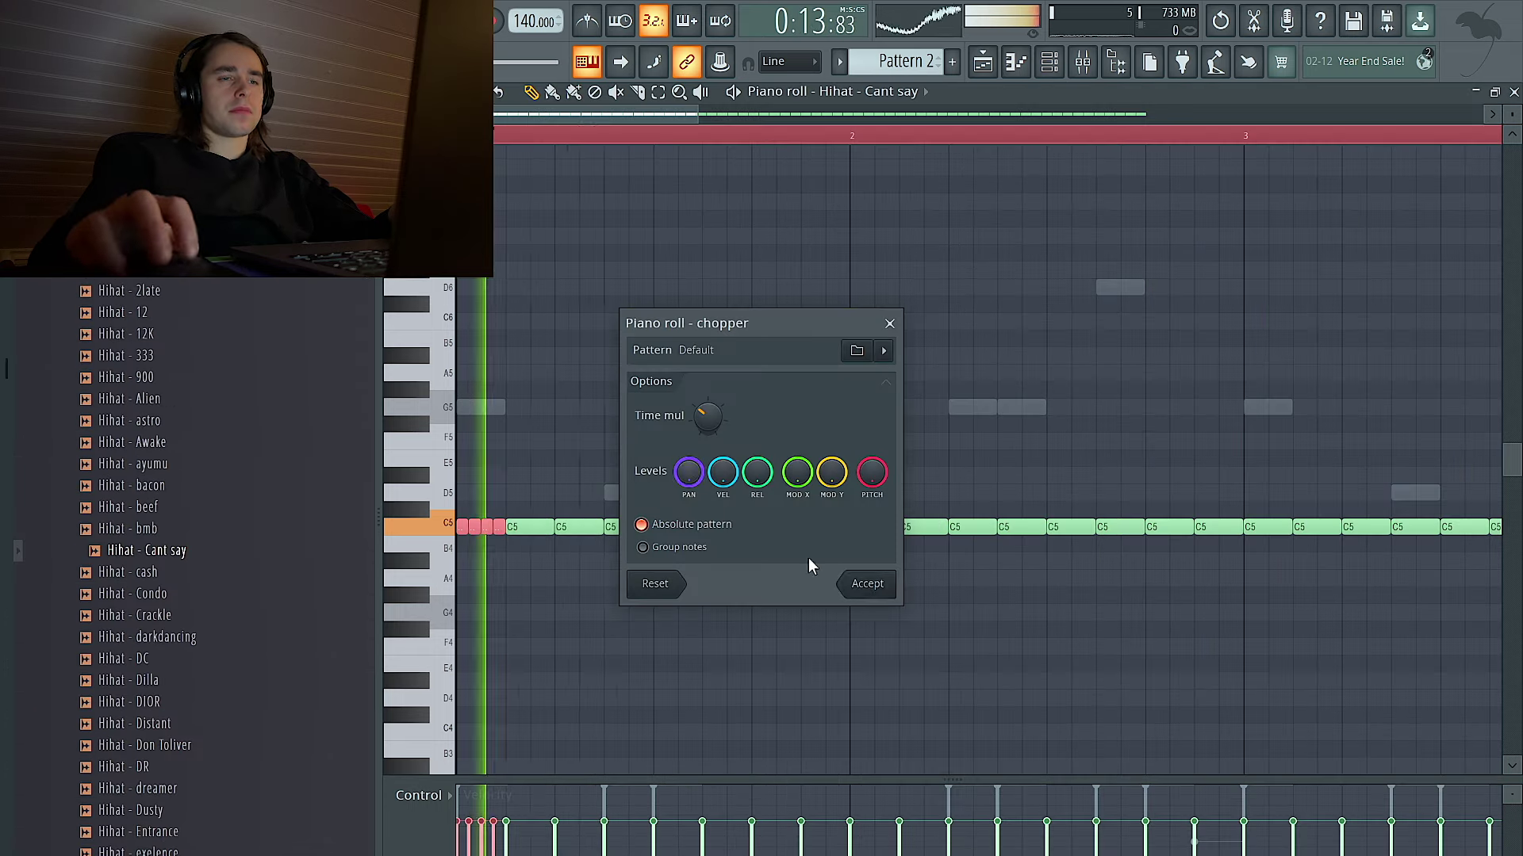
{"action": "left_click", "coordinate": [860, 583]}
Delete the fourth eighth-note C5 hi-hat in bar 1 and add a G4 note on the bar's last eighth.
{"action": "right_click", "coordinate": [639, 526]}
{"action": "left_click", "coordinate": [795, 615]}
{"action": "left_click", "coordinate": [799, 618], "text": "ctrl"}
{"action": "scroll", "coordinate": [817, 625], "scroll_direction": "down", "scroll_amount": 3}
{"action": "right_click", "coordinate": [660, 614]}
{"action": "left_click", "coordinate": [682, 613]}
Chop the first two C5 hi-hats of bar 2 with 1/6 beat snap and delete the last two slices.
{"action": "left_click_drag", "start_coordinate": [726, 526], "coordinate": [753, 527]}
{"action": "left_click", "coordinate": [433, 92]}
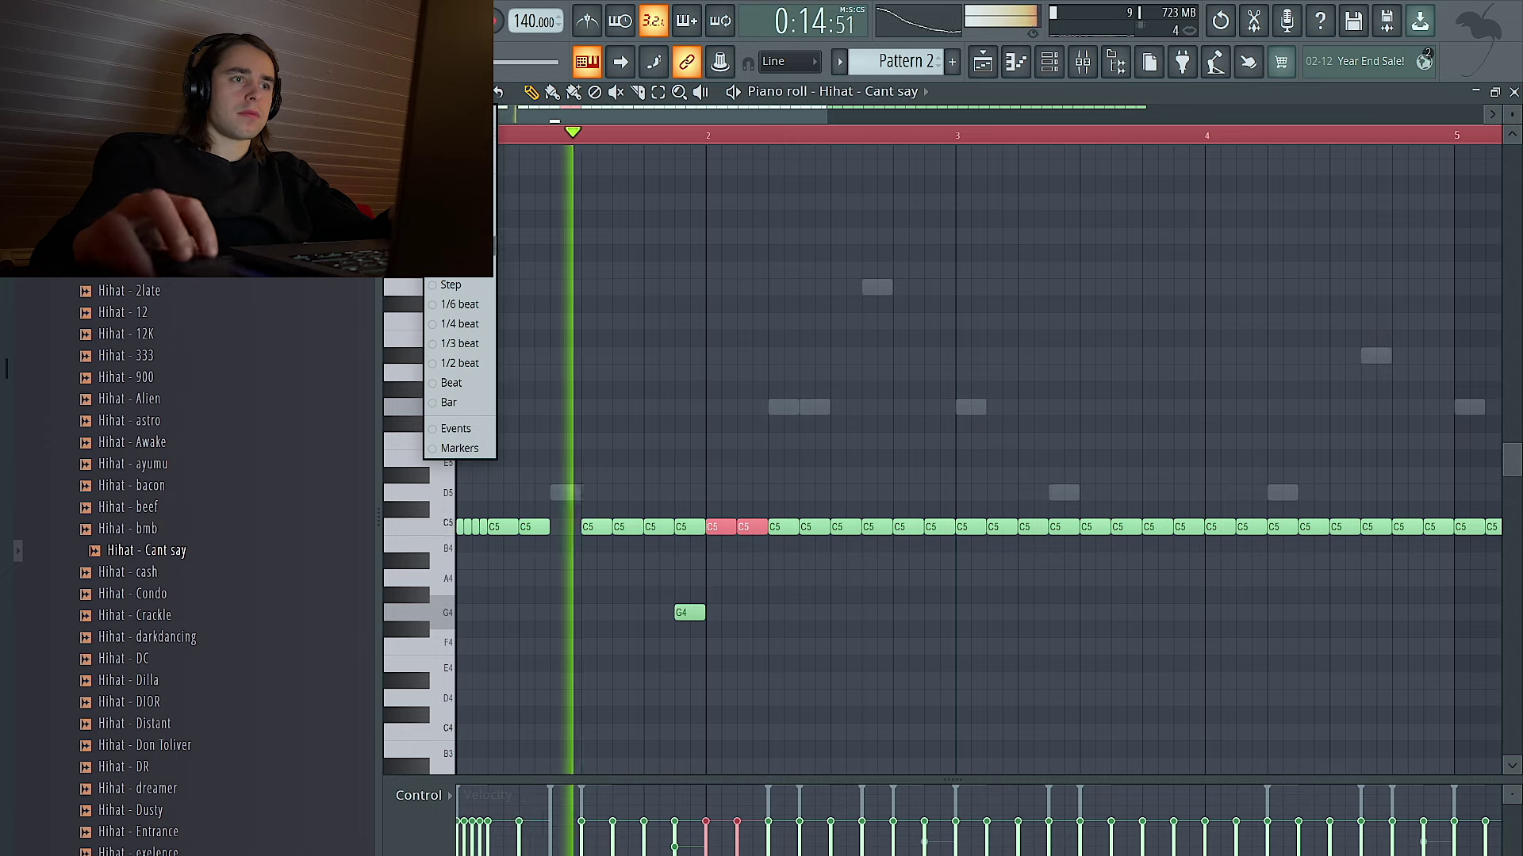
{"action": "left_click", "coordinate": [464, 303]}
{"action": "key", "text": "ctrl+u"}
{"action": "key", "text": "space"}
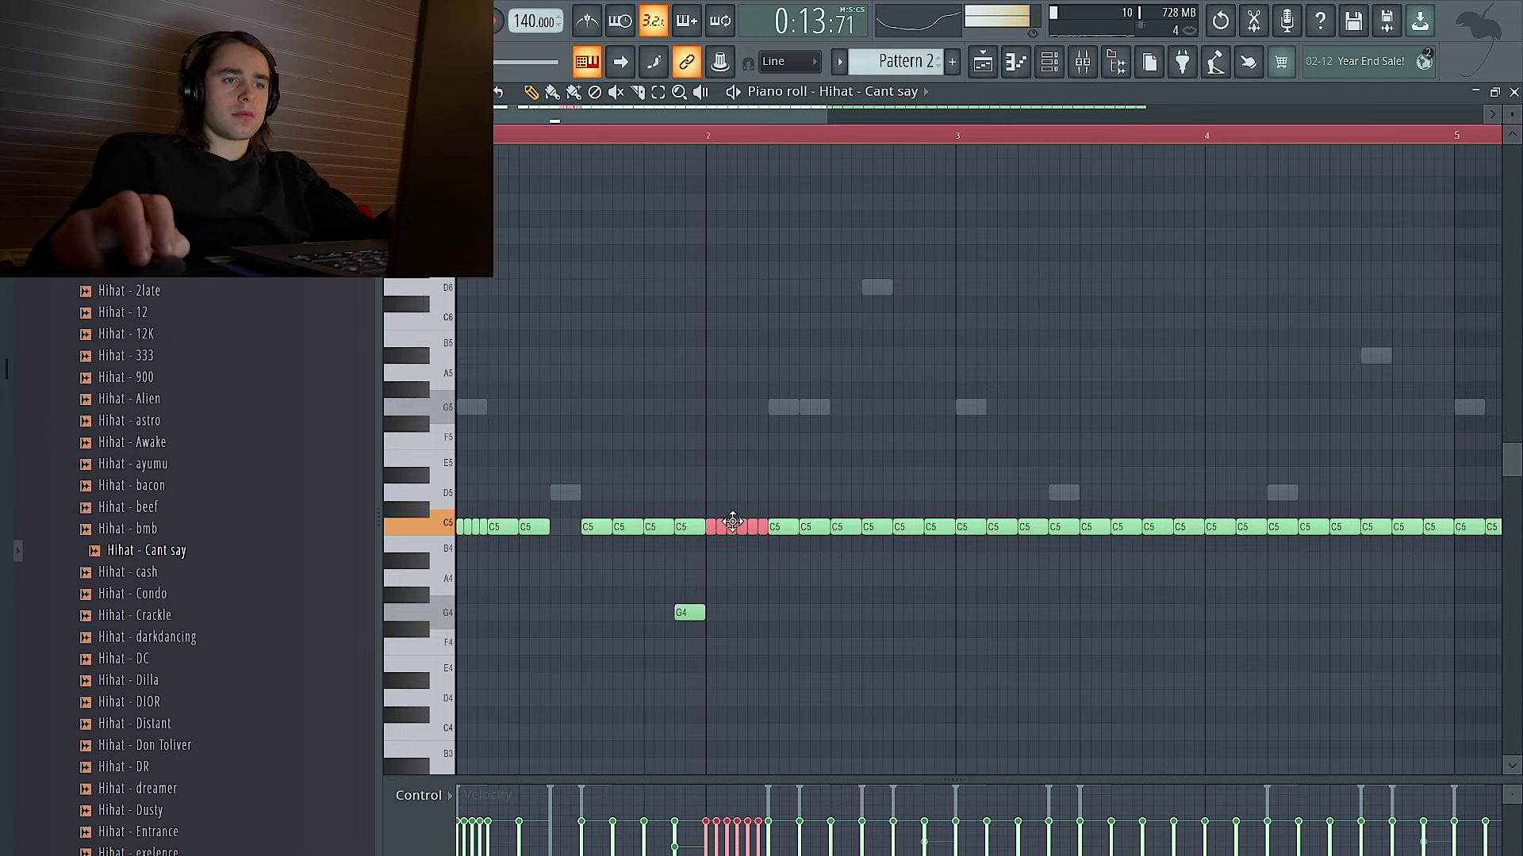
{"action": "right_click", "coordinate": [745, 531]}
{"action": "left_click", "coordinate": [774, 531]}
{"action": "left_click_drag", "start_coordinate": [739, 524], "coordinate": [748, 526]}
{"action": "key", "text": "space"}
{"action": "left_click", "coordinate": [742, 527]}
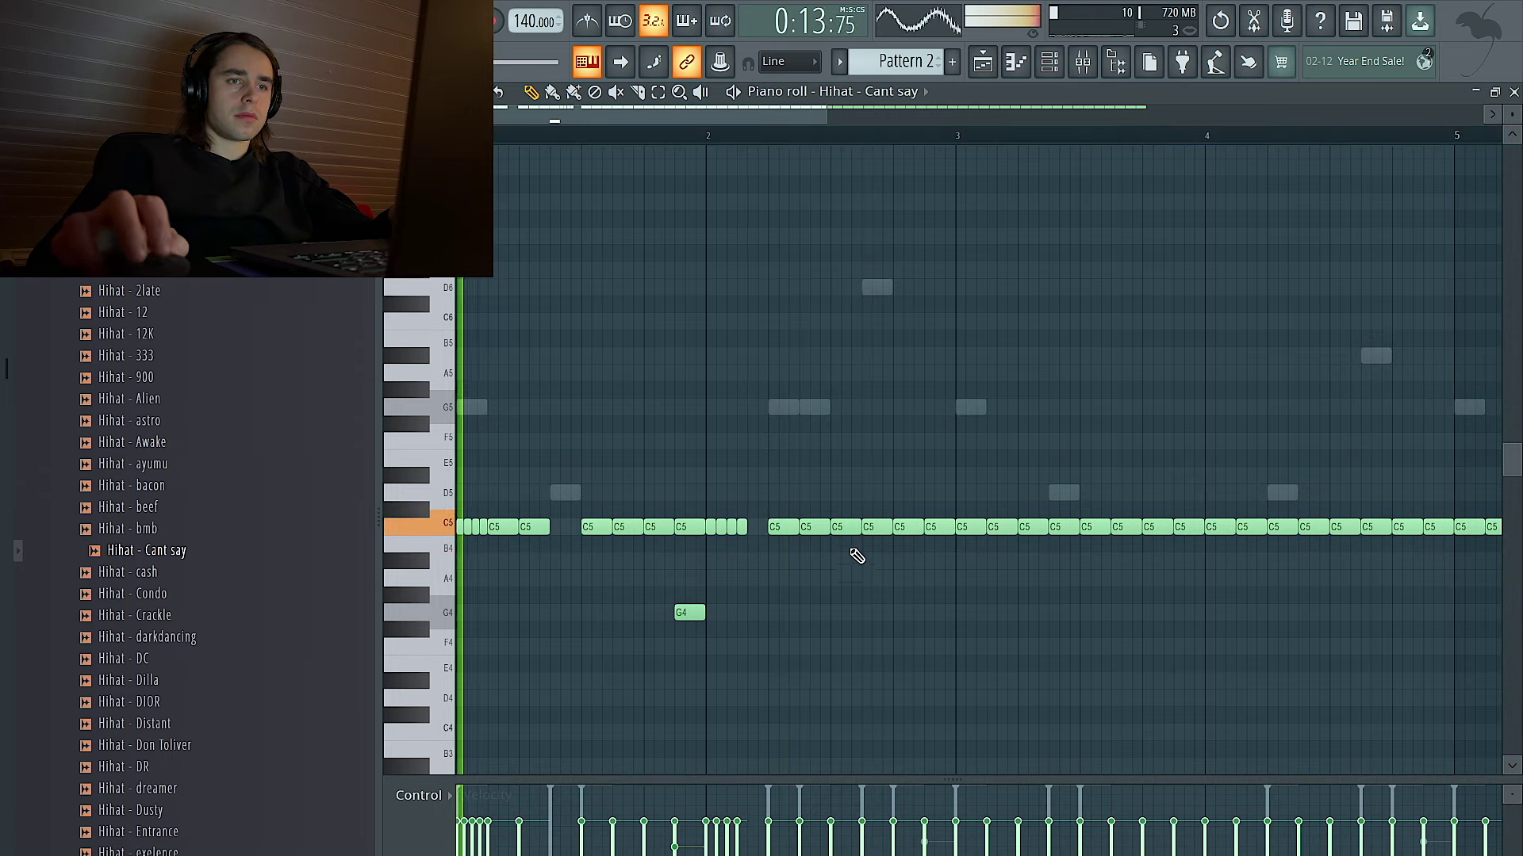
Make the hi-hat notes legato, delete the fifth eighth-note hi-hat in bar 2, and chop the note before it into a fast roll.
{"action": "scroll", "coordinate": [845, 538], "scroll_direction": "down", "scroll_amount": 1}
{"action": "key", "text": "ctrl+l"}
{"action": "right_click", "coordinate": [812, 527]}
{"action": "key", "text": "ctrl+z"}
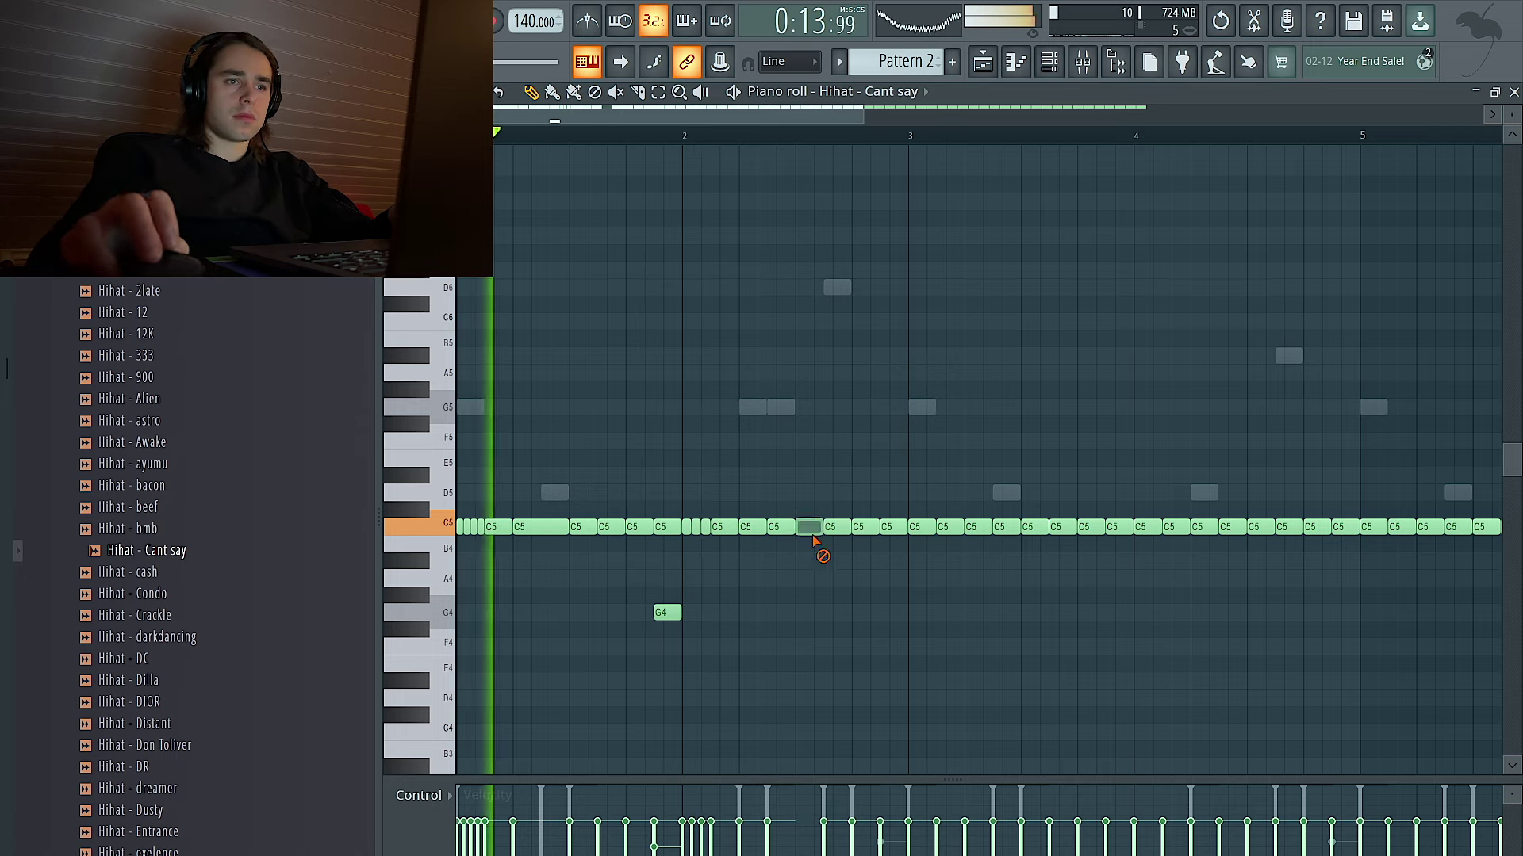
{"action": "left_click", "coordinate": [777, 526]}
{"action": "key", "text": "ctrl+u"}
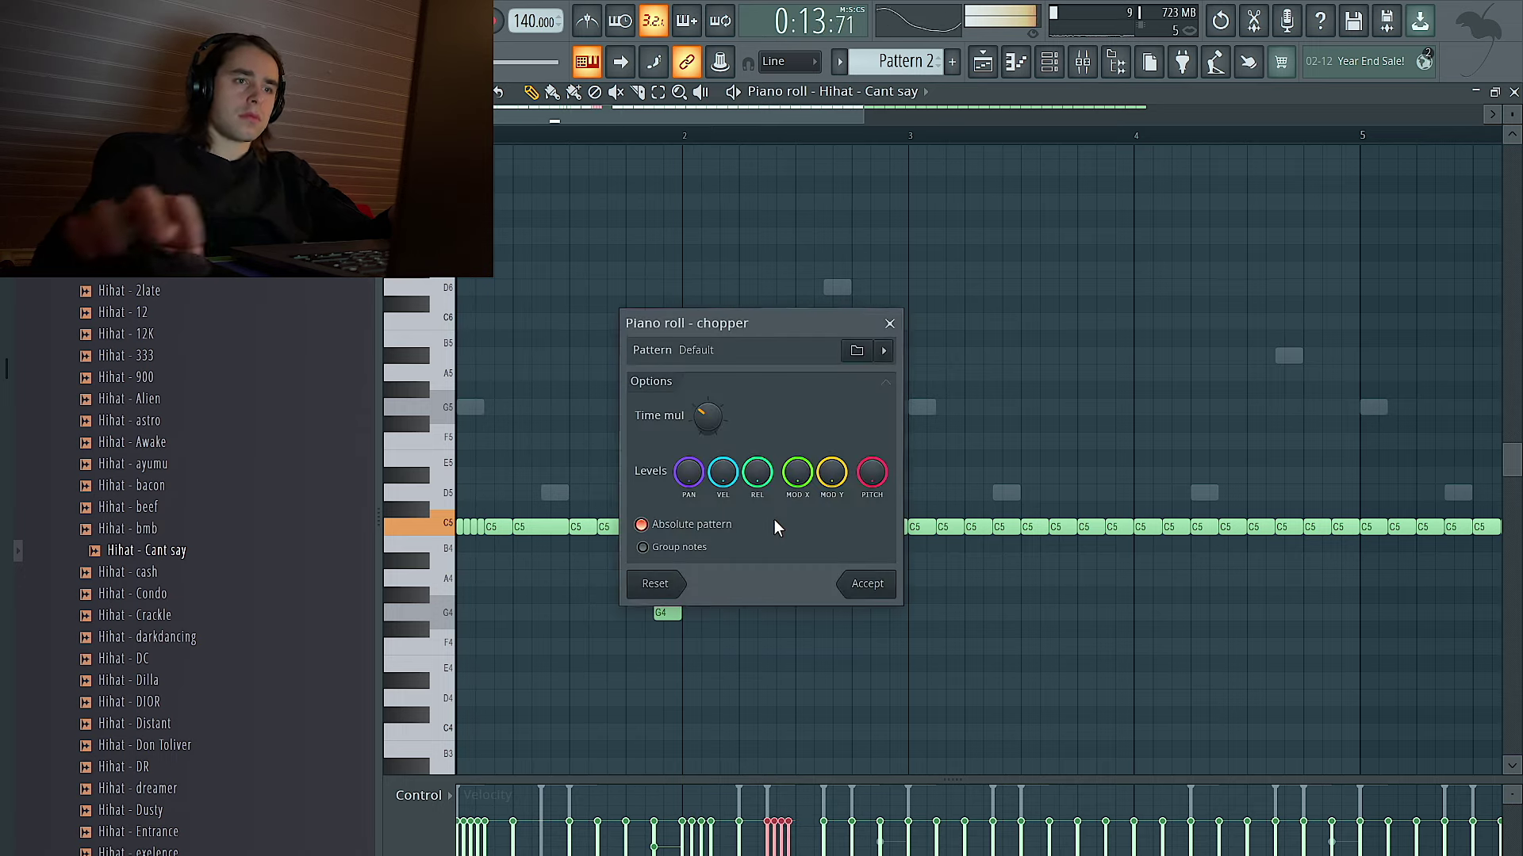
{"action": "left_click", "coordinate": [867, 584]}
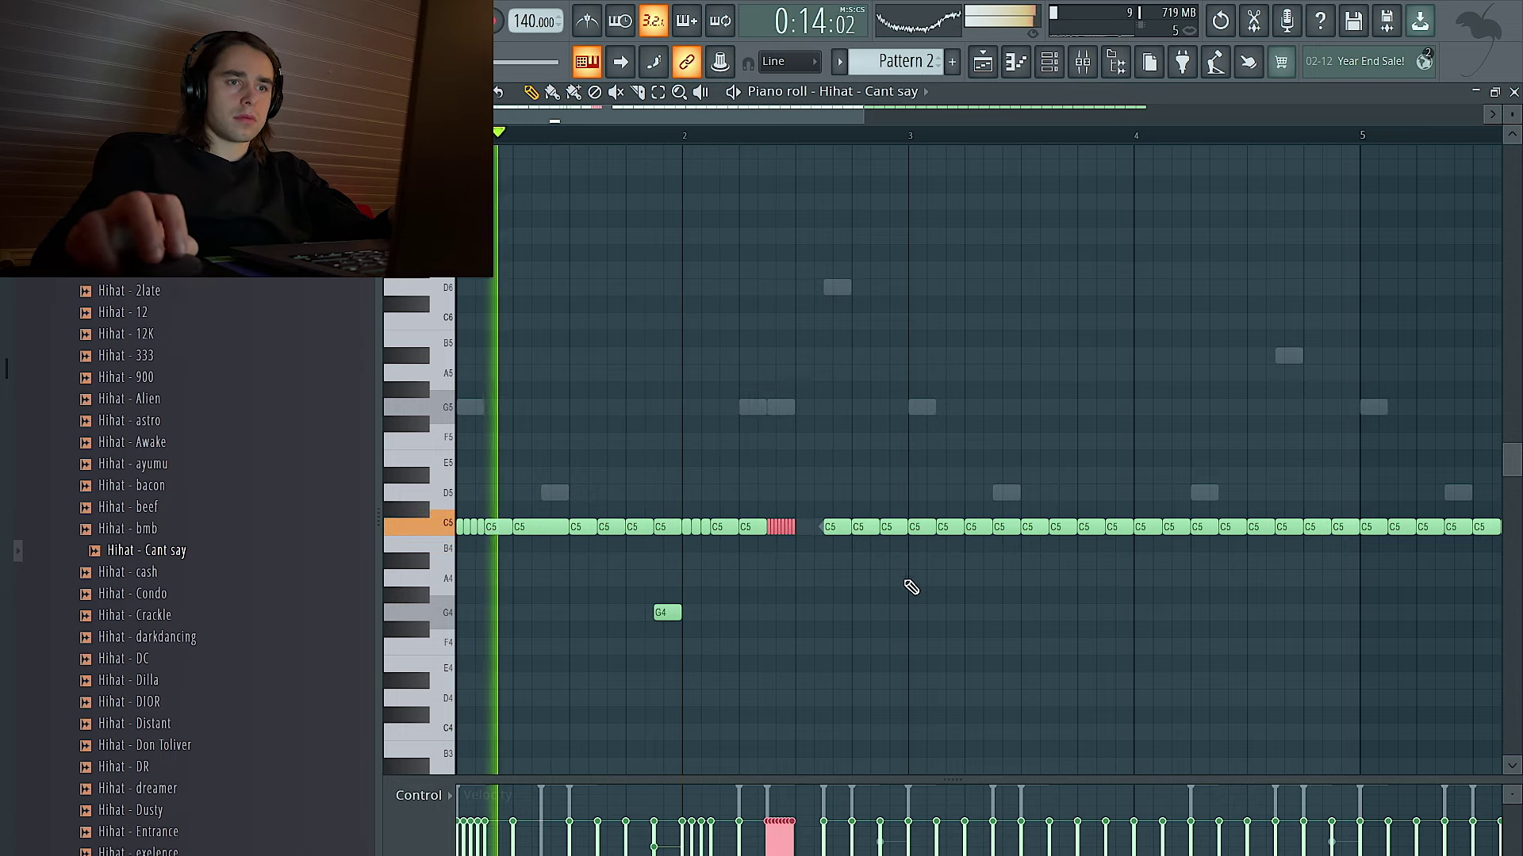
Add a G4 hi-hat note on the last eighth of bar 2.
{"action": "left_click", "coordinate": [885, 612]}
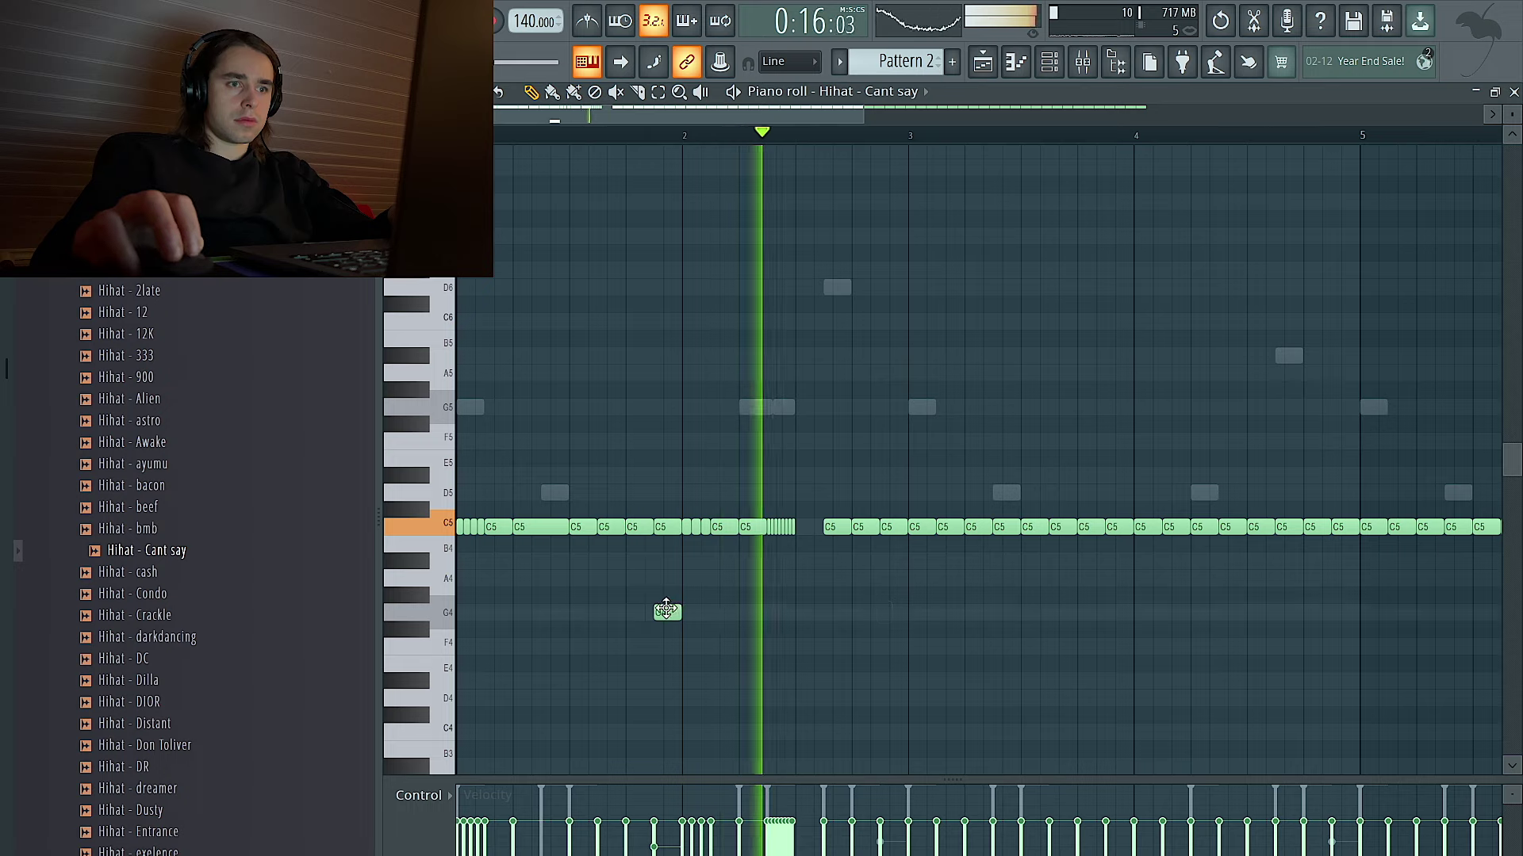
{"action": "left_click", "coordinate": [878, 611]}
{"action": "key", "text": "space"}
{"action": "left_click", "coordinate": [433, 92]}
{"action": "left_click", "coordinate": [453, 303]}
Delete the hi-hat notes from bar 3 onward and repeat the two-bar hi-hat phrase through bar 8.
{"action": "scroll", "coordinate": [853, 349], "scroll_direction": "down", "scroll_amount": 3}
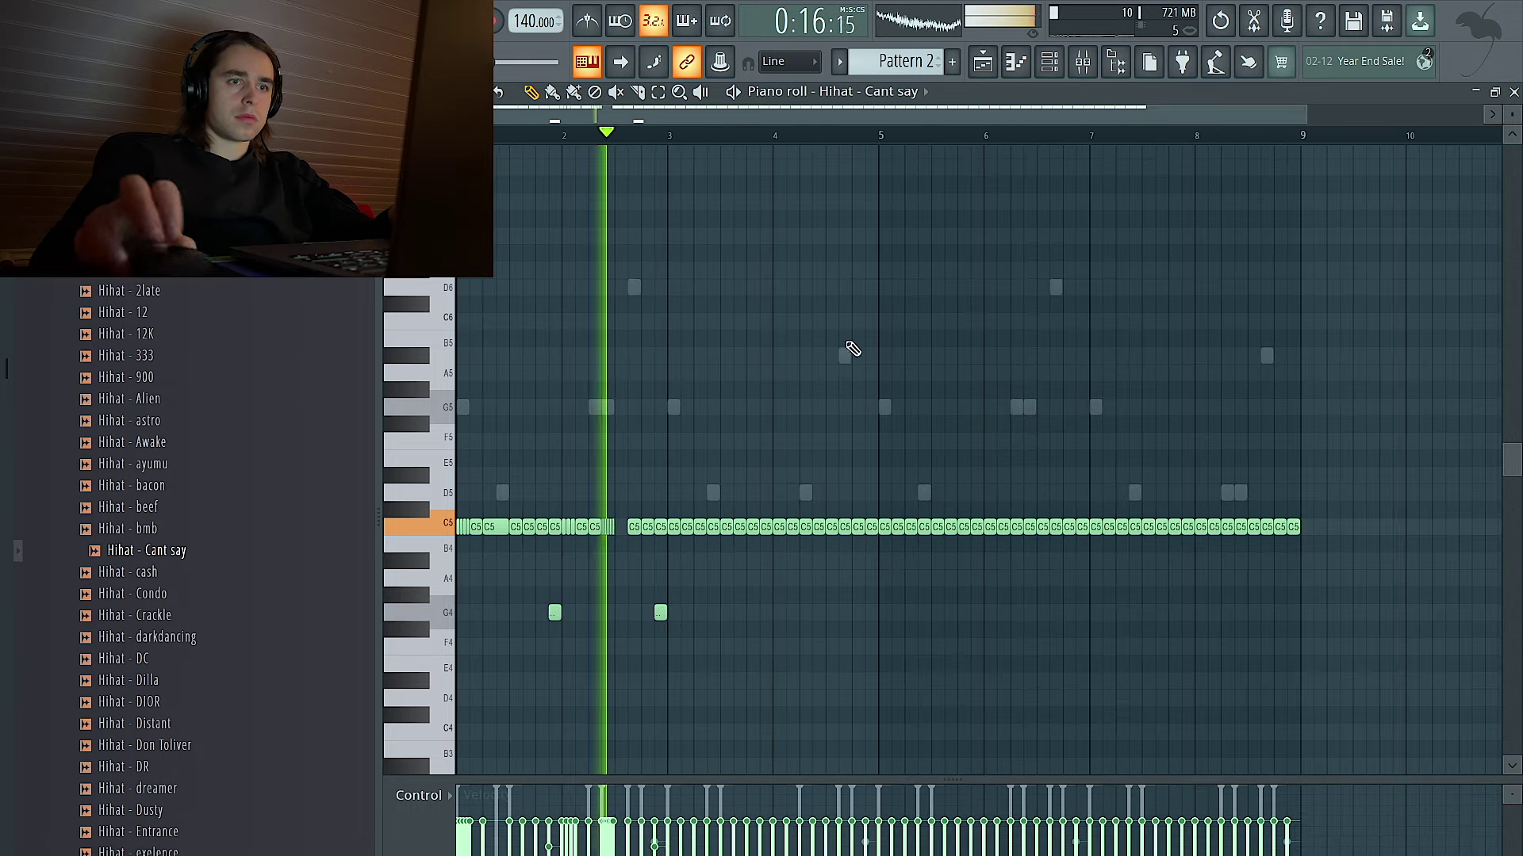
{"action": "left_click_drag", "start_coordinate": [1360, 638], "coordinate": [676, 402]}
{"action": "key", "text": "Delete"}
{"action": "key", "text": "ctrl+b"}
{"action": "key", "text": "ctrl+b"}
{"action": "key", "text": "ctrl+b"}
{"action": "key", "text": "ctrl+d"}
{"action": "key", "text": "ctrl+a"}
{"action": "scroll", "coordinate": [981, 426], "scroll_direction": "up", "scroll_amount": 3}
{"action": "key", "text": "ctrl+d"}
{"action": "key", "text": "ctrl+a"}
Audition hi-hat samples and replace the hi-hat channel's sample with Hihat - SP3.
{"action": "key", "text": "space"}
{"action": "left_click", "coordinate": [166, 579]}
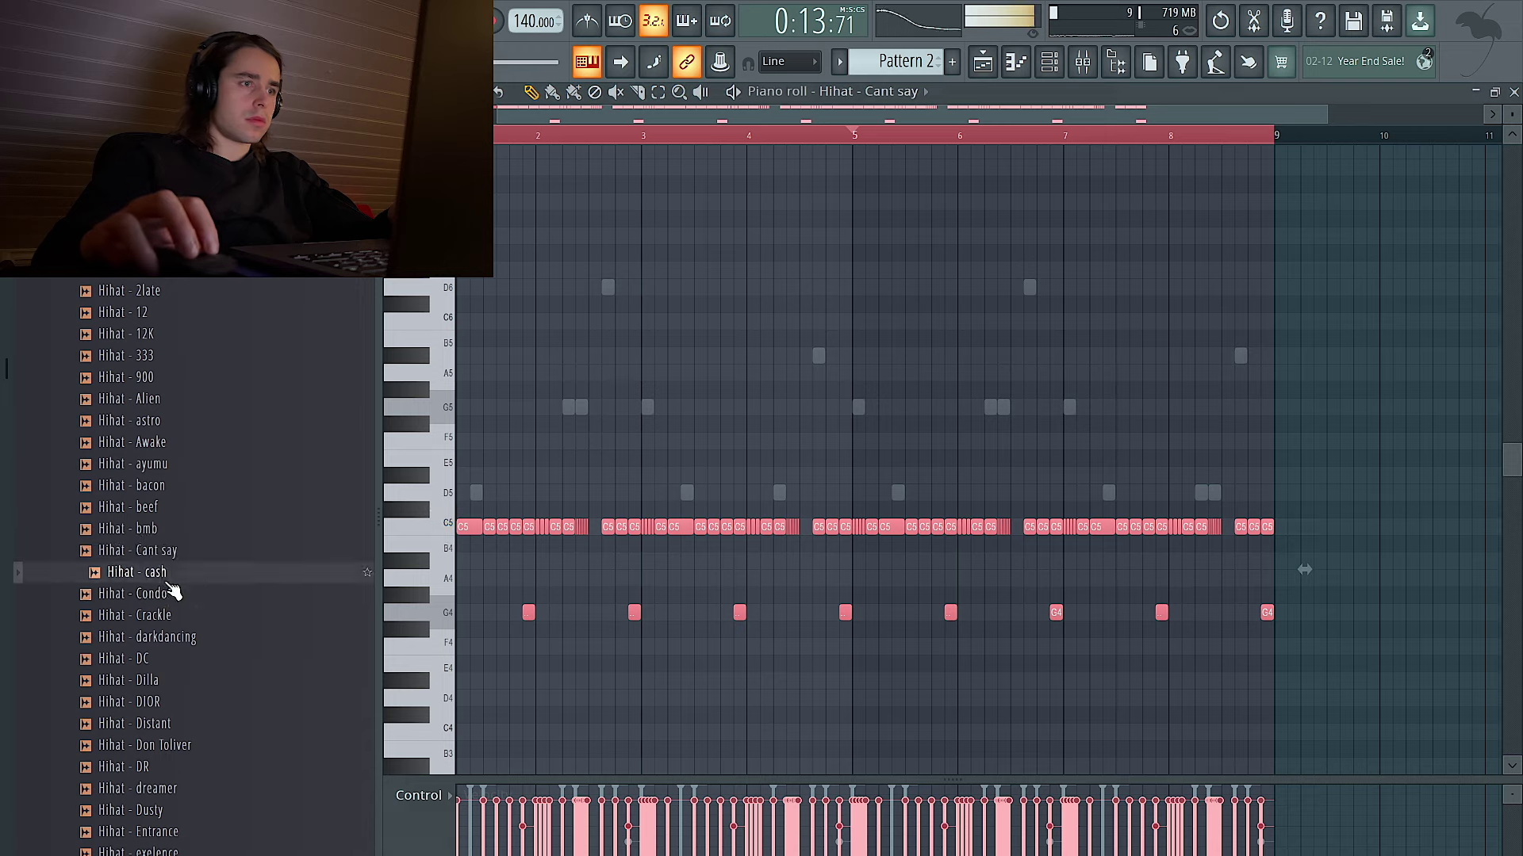
{"action": "left_click", "coordinate": [169, 600]}
{"action": "scroll", "coordinate": [178, 607], "scroll_direction": "down", "scroll_amount": 2}
{"action": "left_click", "coordinate": [182, 591]}
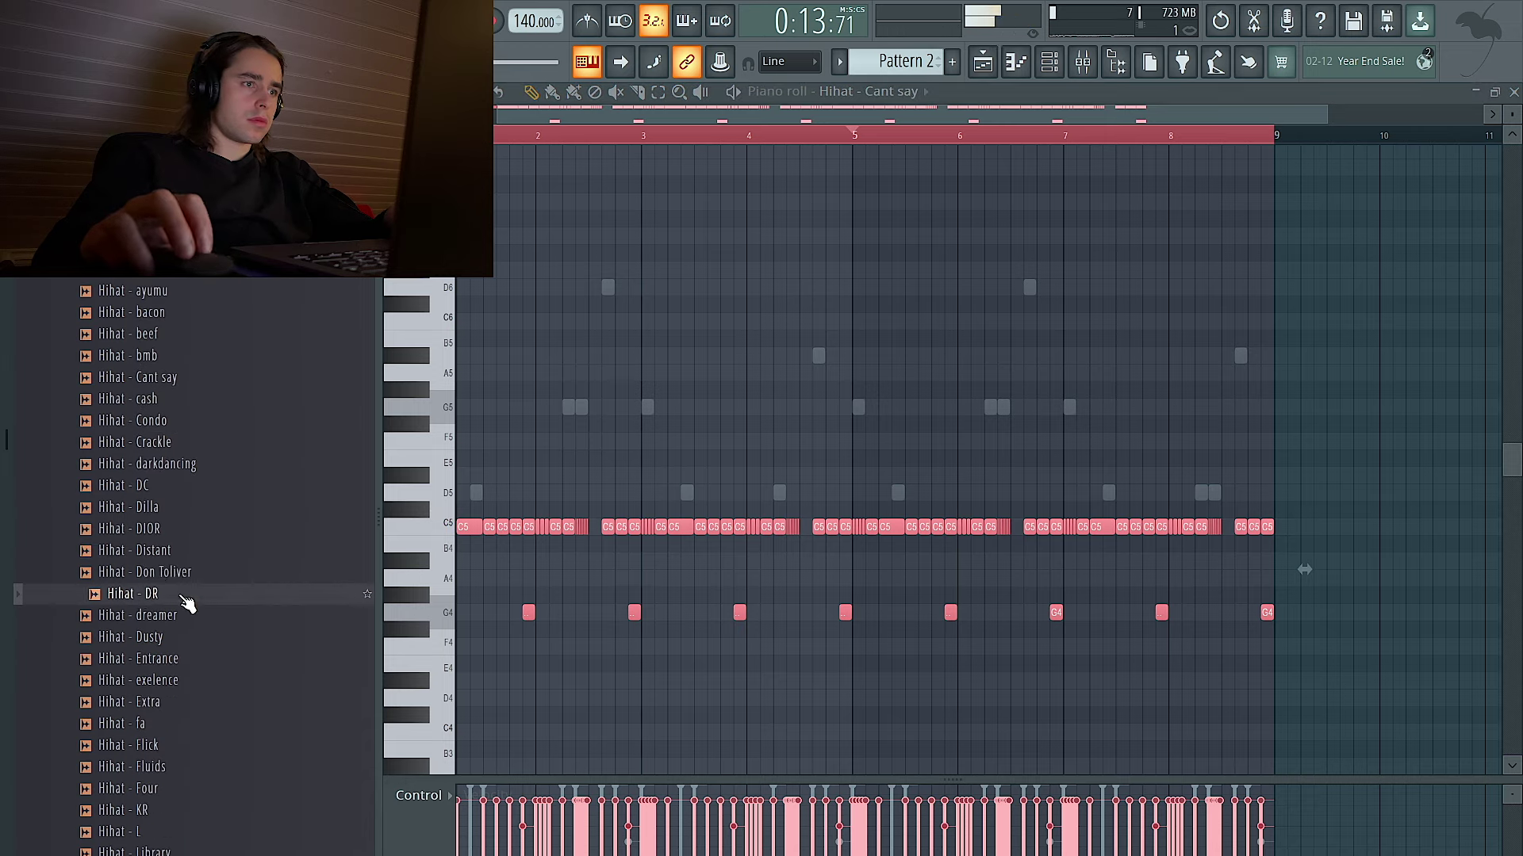
{"action": "scroll", "coordinate": [187, 604], "scroll_direction": "down", "scroll_amount": 6}
{"action": "left_click", "coordinate": [186, 679]}
{"action": "left_click", "coordinate": [178, 703]}
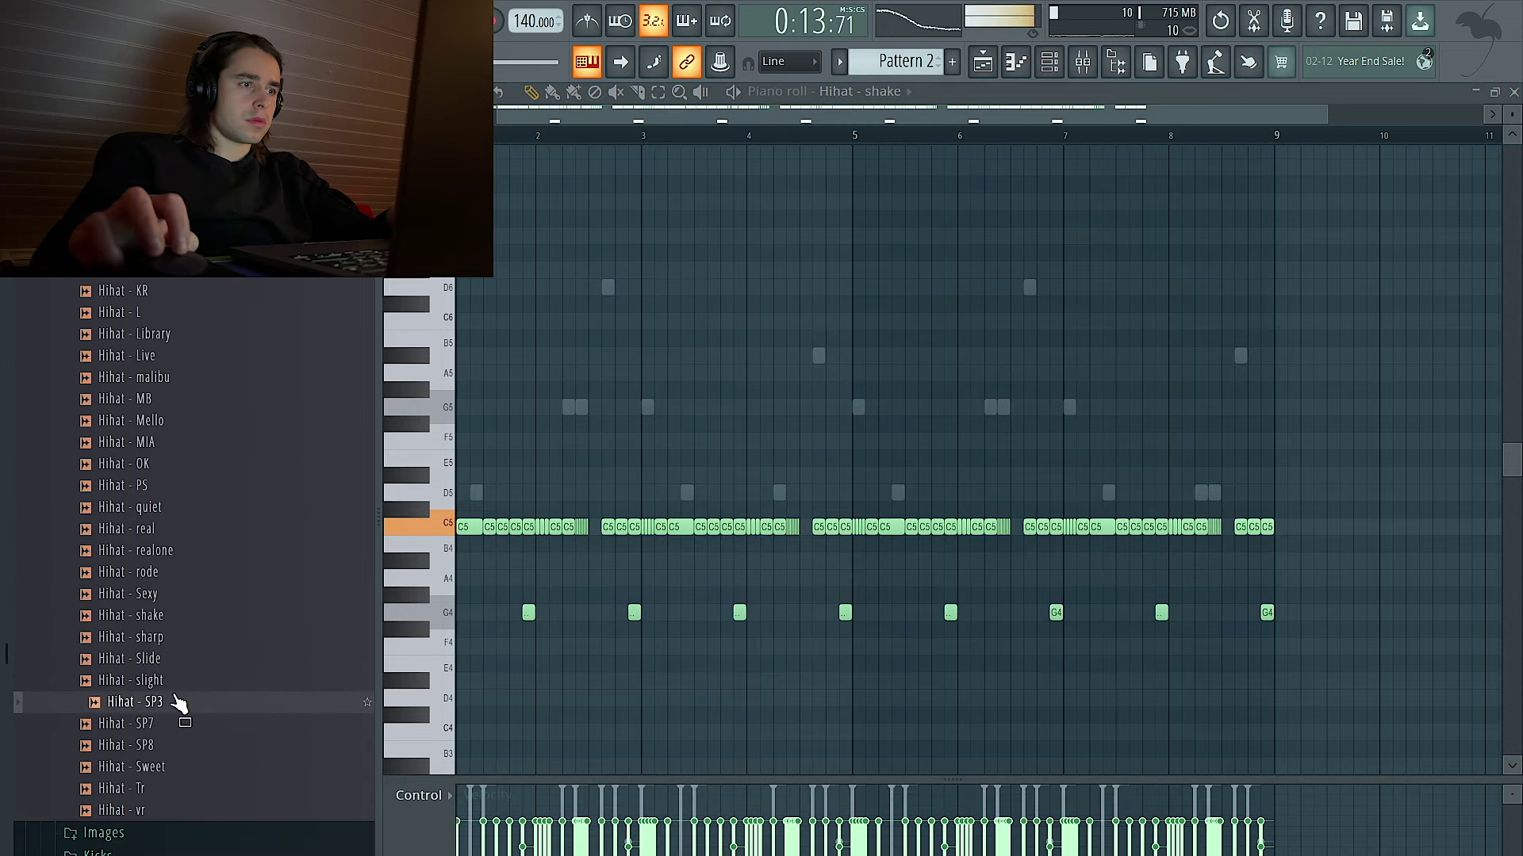
{"action": "left_click", "coordinate": [1102, 67]}
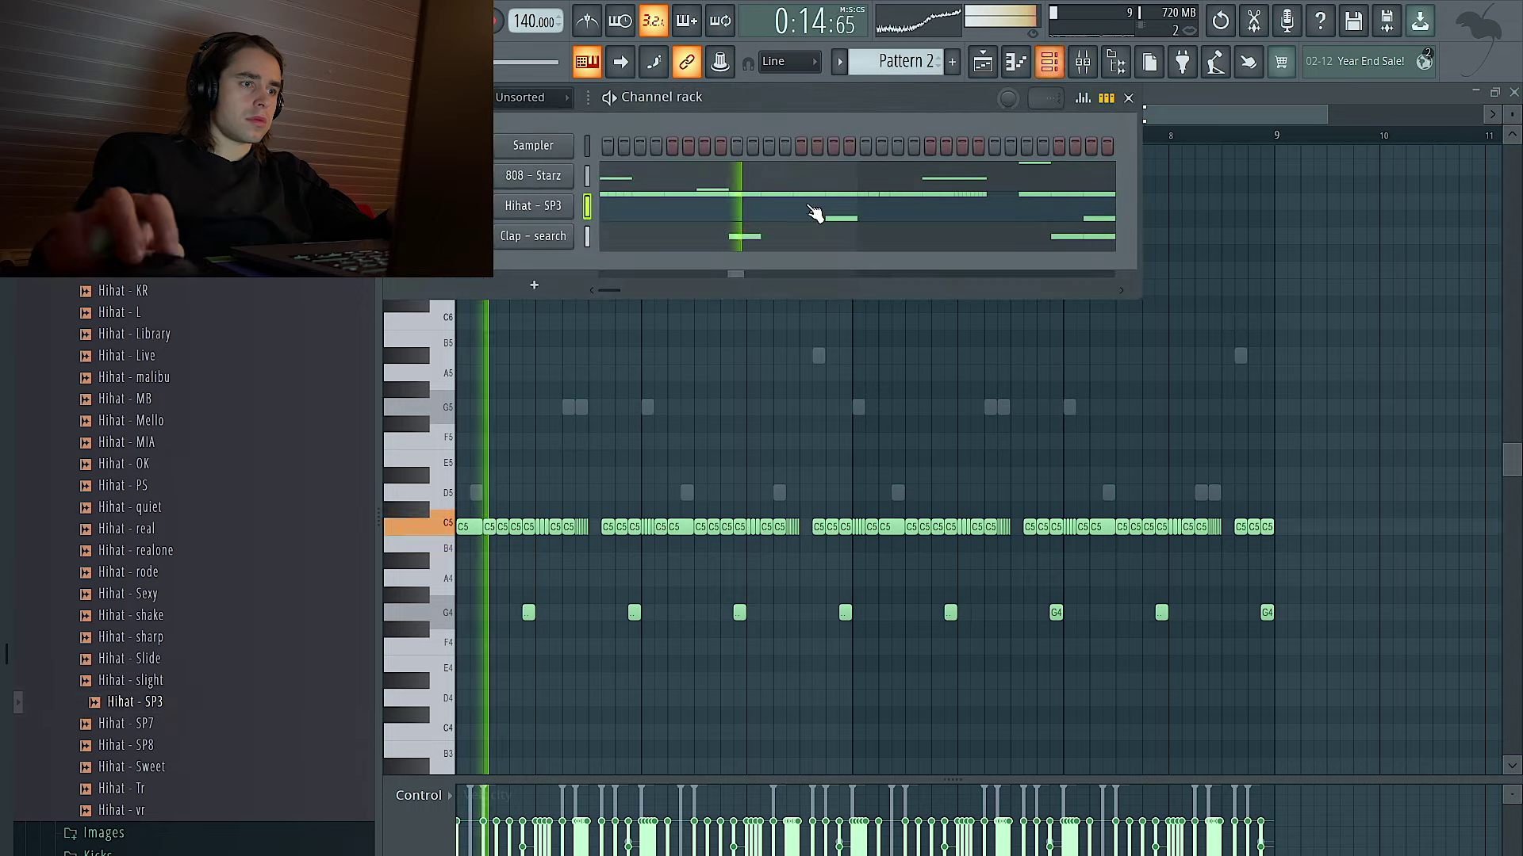
Add Hihat - Slide as a new channel, place a hit on step 13, and open the channel in the piano roll.
{"action": "left_click", "coordinate": [191, 659]}
{"action": "left_click_drag", "start_coordinate": [515, 318], "coordinate": [536, 270]}
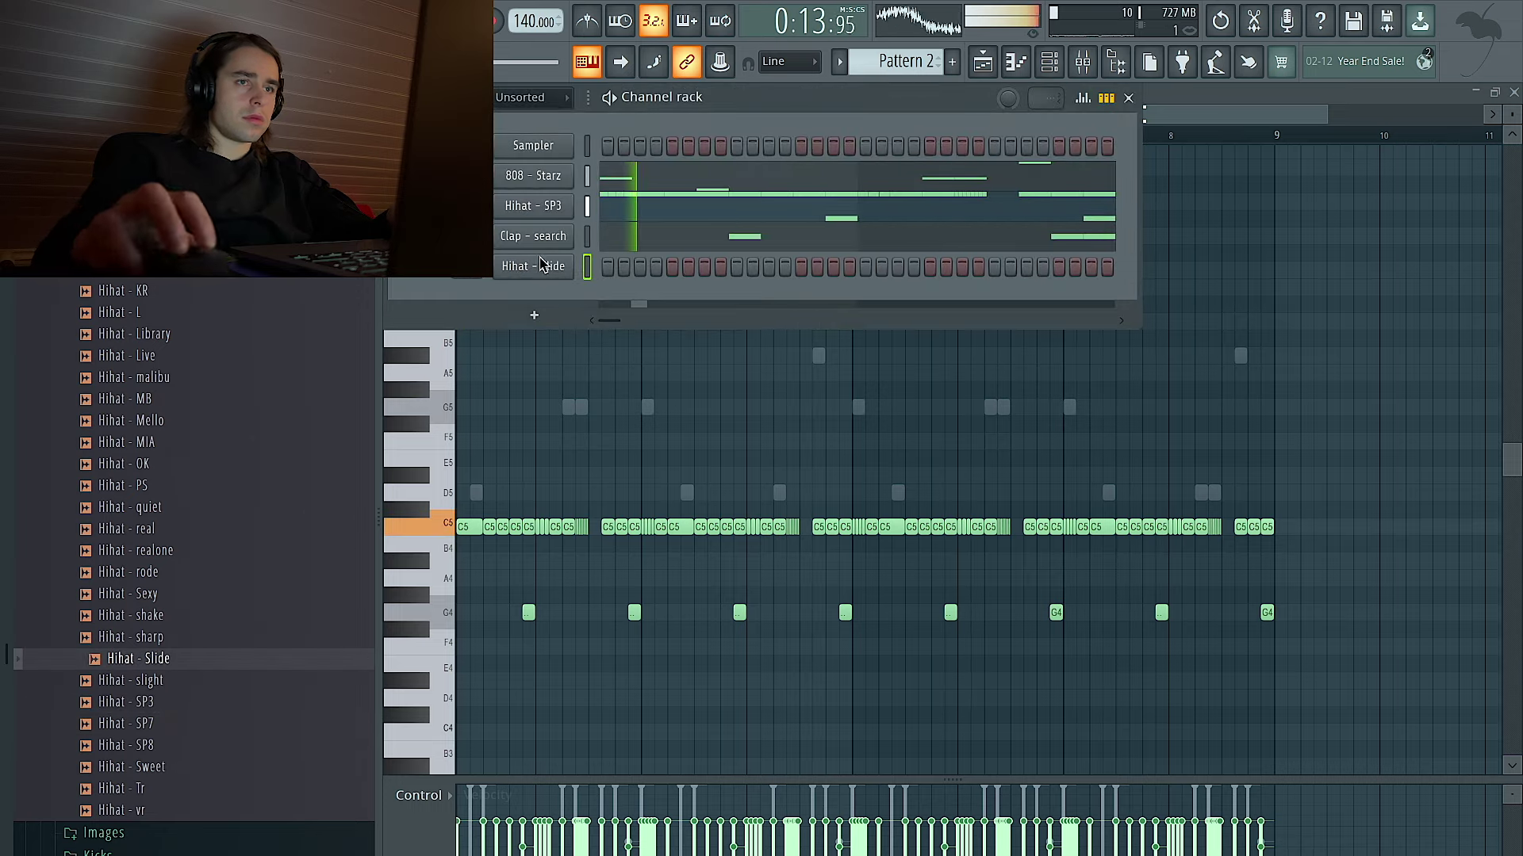
{"action": "left_click", "coordinate": [801, 266]}
{"action": "right_click", "coordinate": [533, 267]}
{"action": "left_click", "coordinate": [602, 263]}
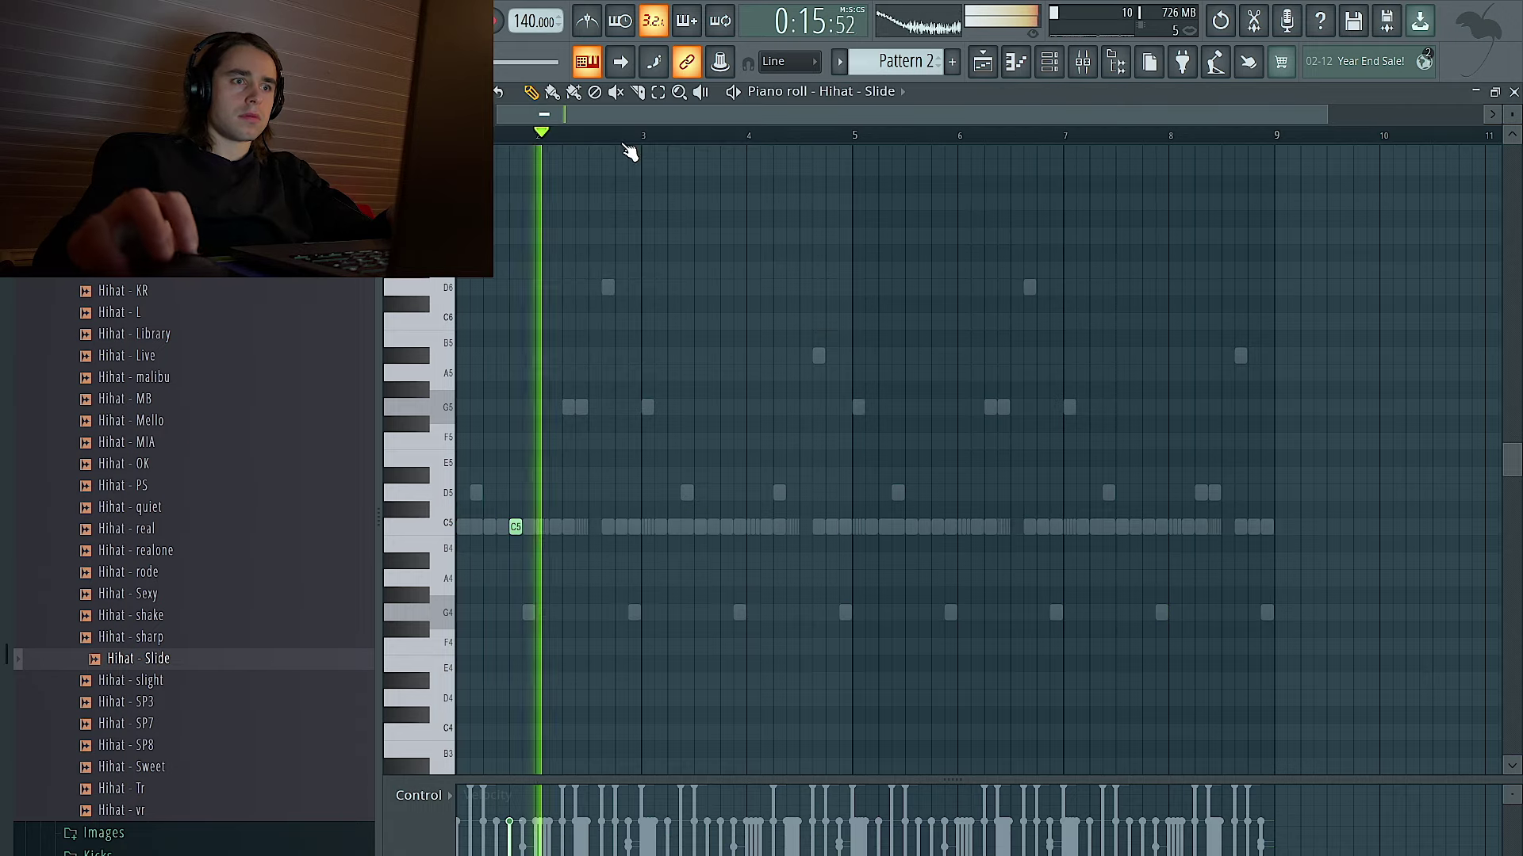
Repeat the first-bar Hihat - Slide note once per bar through bar 7.
{"action": "left_click_drag", "start_coordinate": [554, 142], "coordinate": [498, 140]}
{"action": "key", "text": "ctrl+b"}
{"action": "key", "text": "ctrl+b"}
{"action": "key", "text": "ctrl+b"}
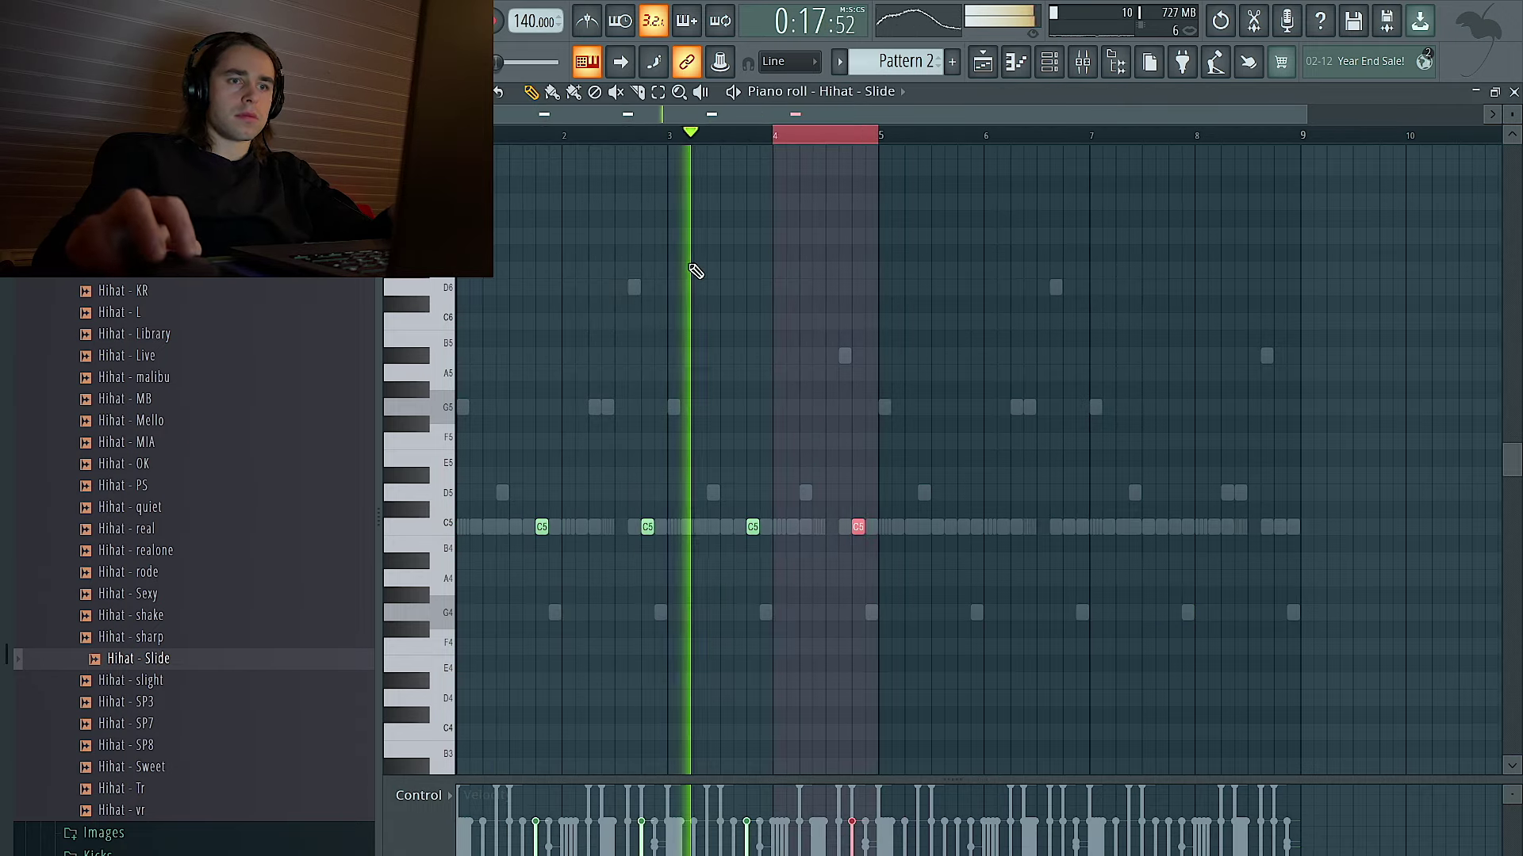
{"action": "key", "text": "ctrl+b"}
{"action": "key", "text": "ctrl+b"}
{"action": "key", "text": "ctrl+b"}
{"action": "key", "text": "ctrl+a"}
{"action": "key", "text": "ctrl+d"}
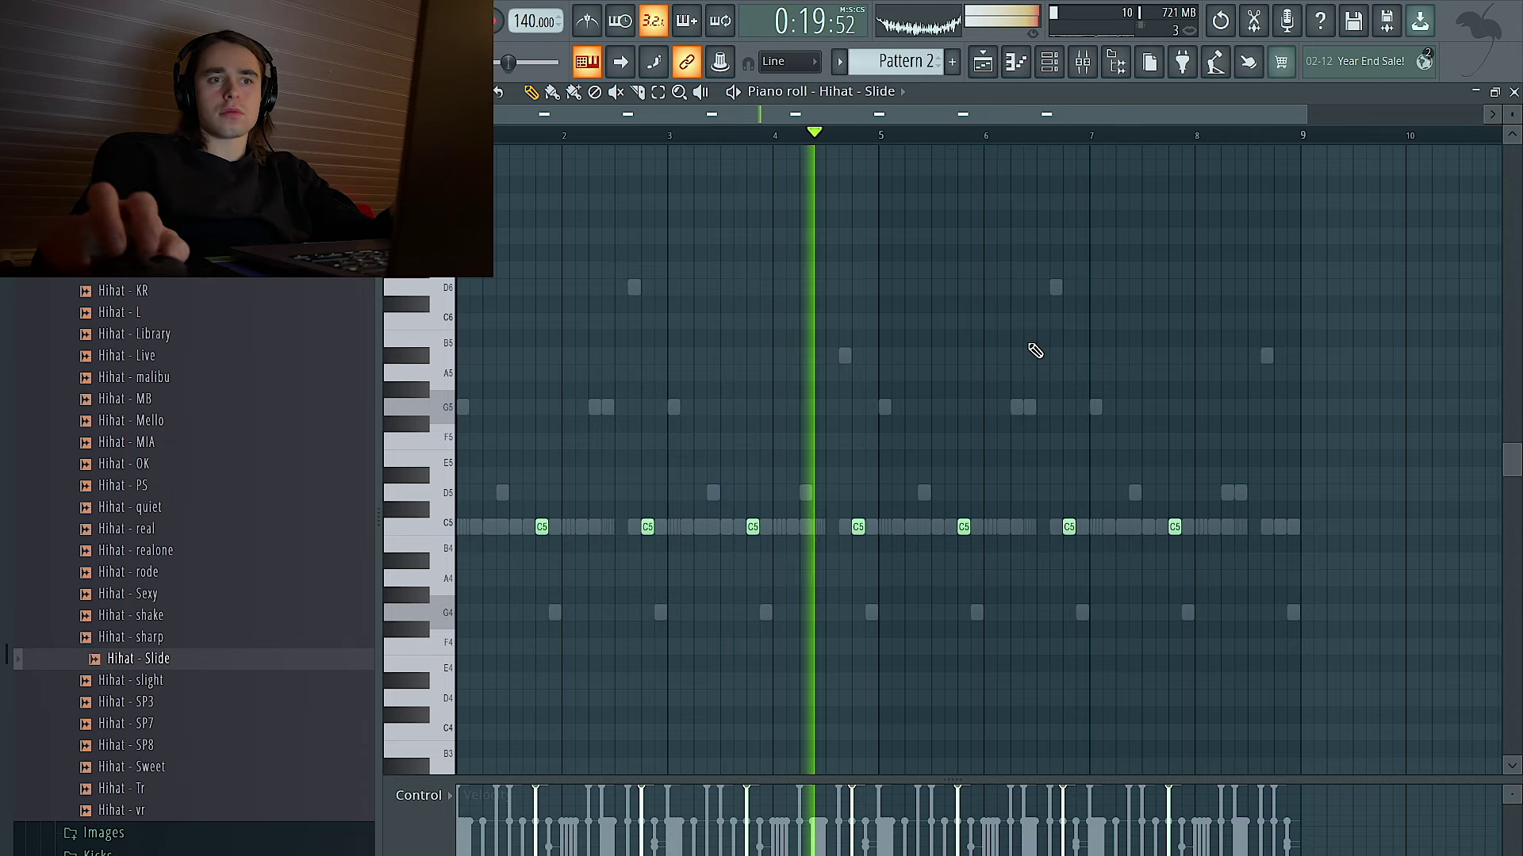
Delete the Hihat - Slide notes in bars 5–7 and copy bars 1–4 over bars 5–8.
{"action": "left_click_drag", "start_coordinate": [1134, 528], "coordinate": [897, 342]}
{"action": "key", "text": "Delete"}
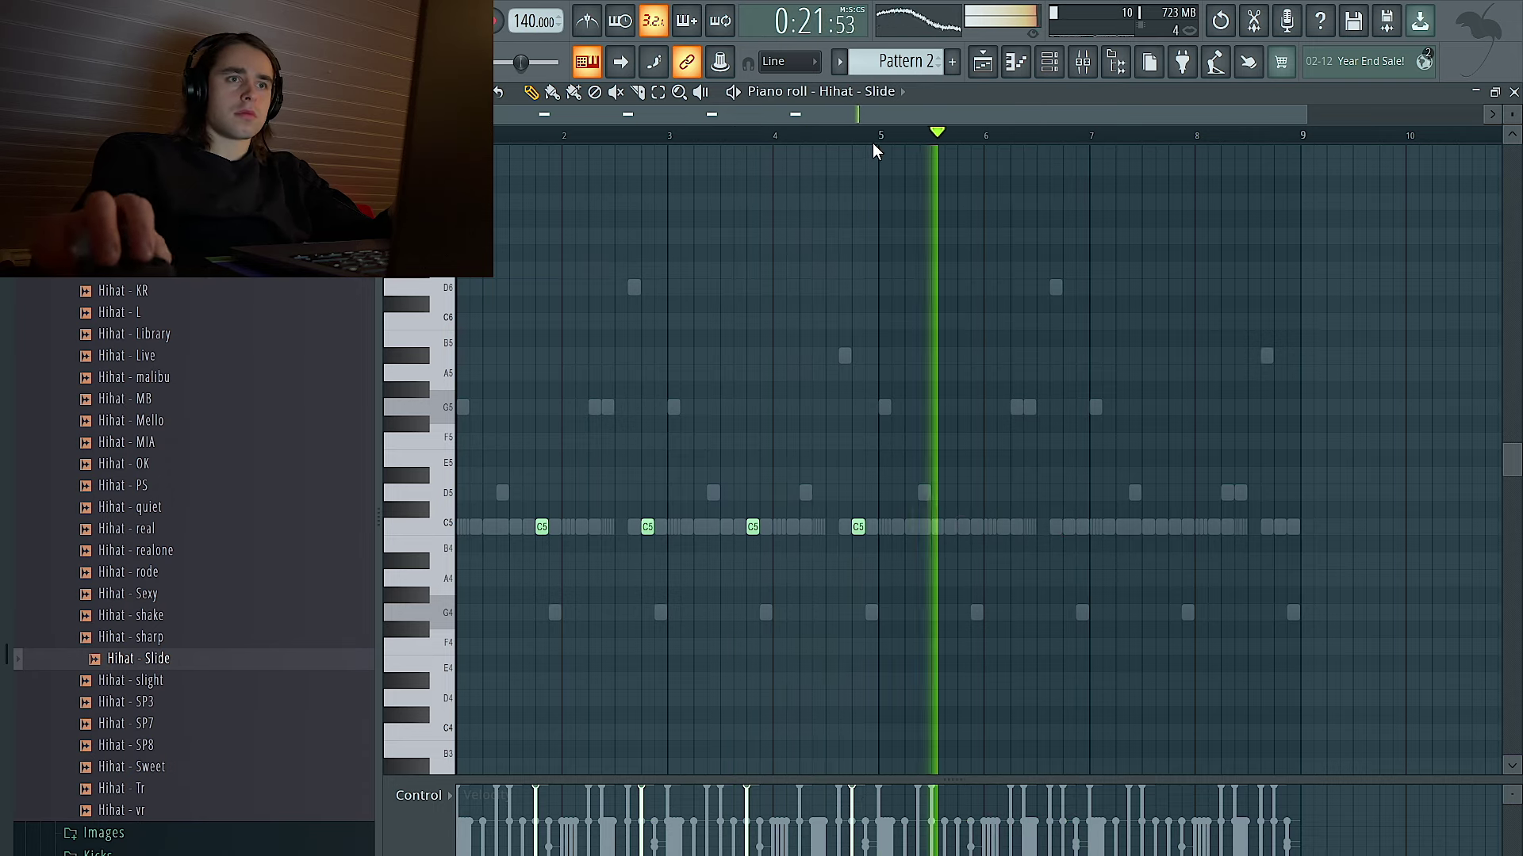
{"action": "left_click_drag", "start_coordinate": [873, 141], "coordinate": [496, 140]}
{"action": "key", "text": "ctrl+b"}
{"action": "key", "text": "ctrl+a"}
{"action": "key", "text": "ctrl+d"}
Check the sampler settings of the Hihat - Slide channel.
{"action": "left_click", "coordinate": [1050, 63]}
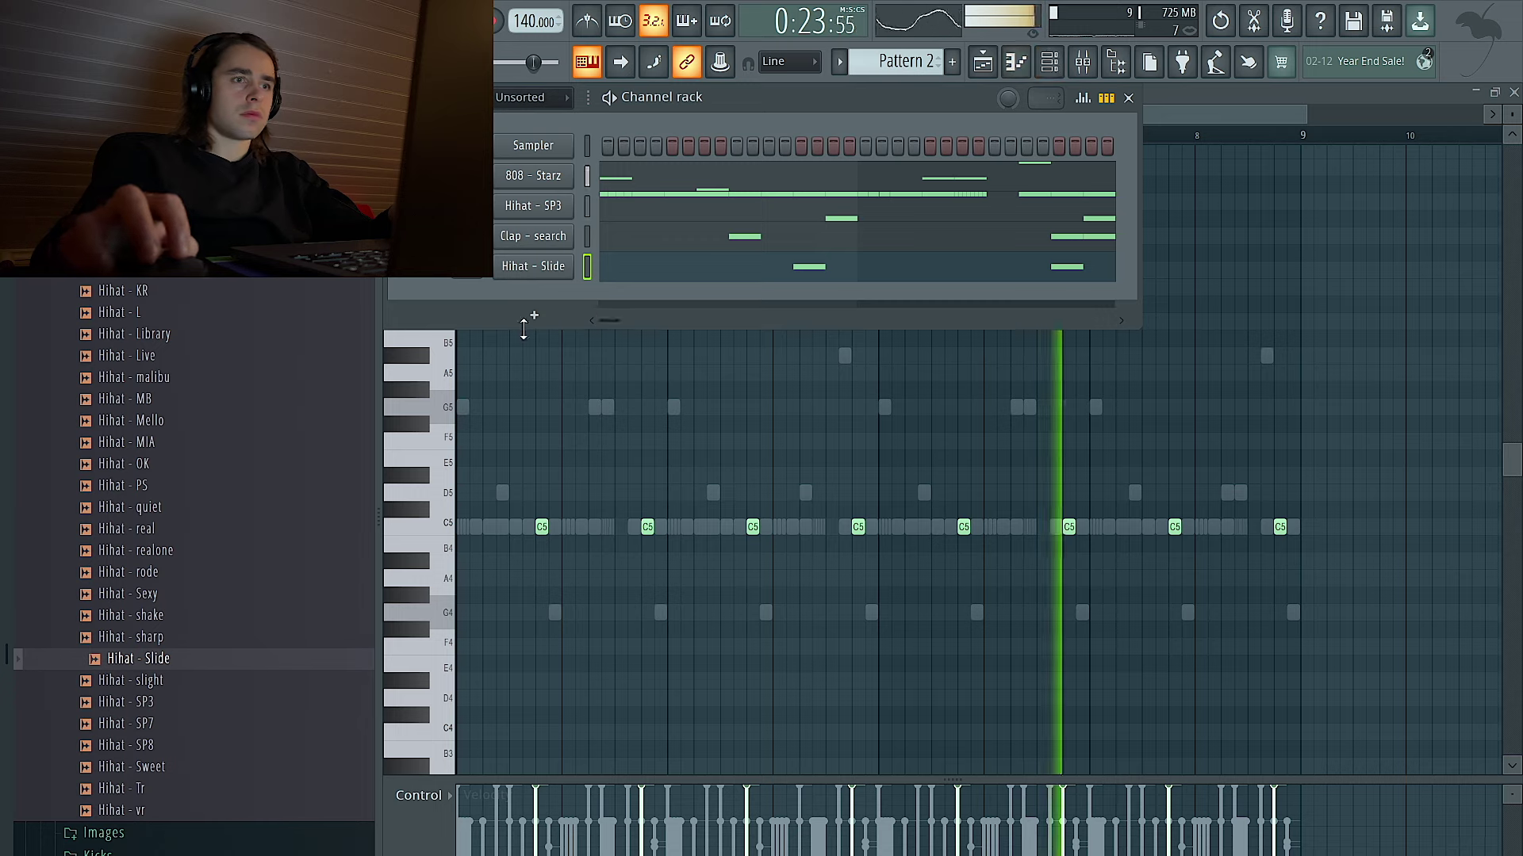
{"action": "left_click", "coordinate": [522, 268]}
{"action": "left_click", "coordinate": [970, 166]}
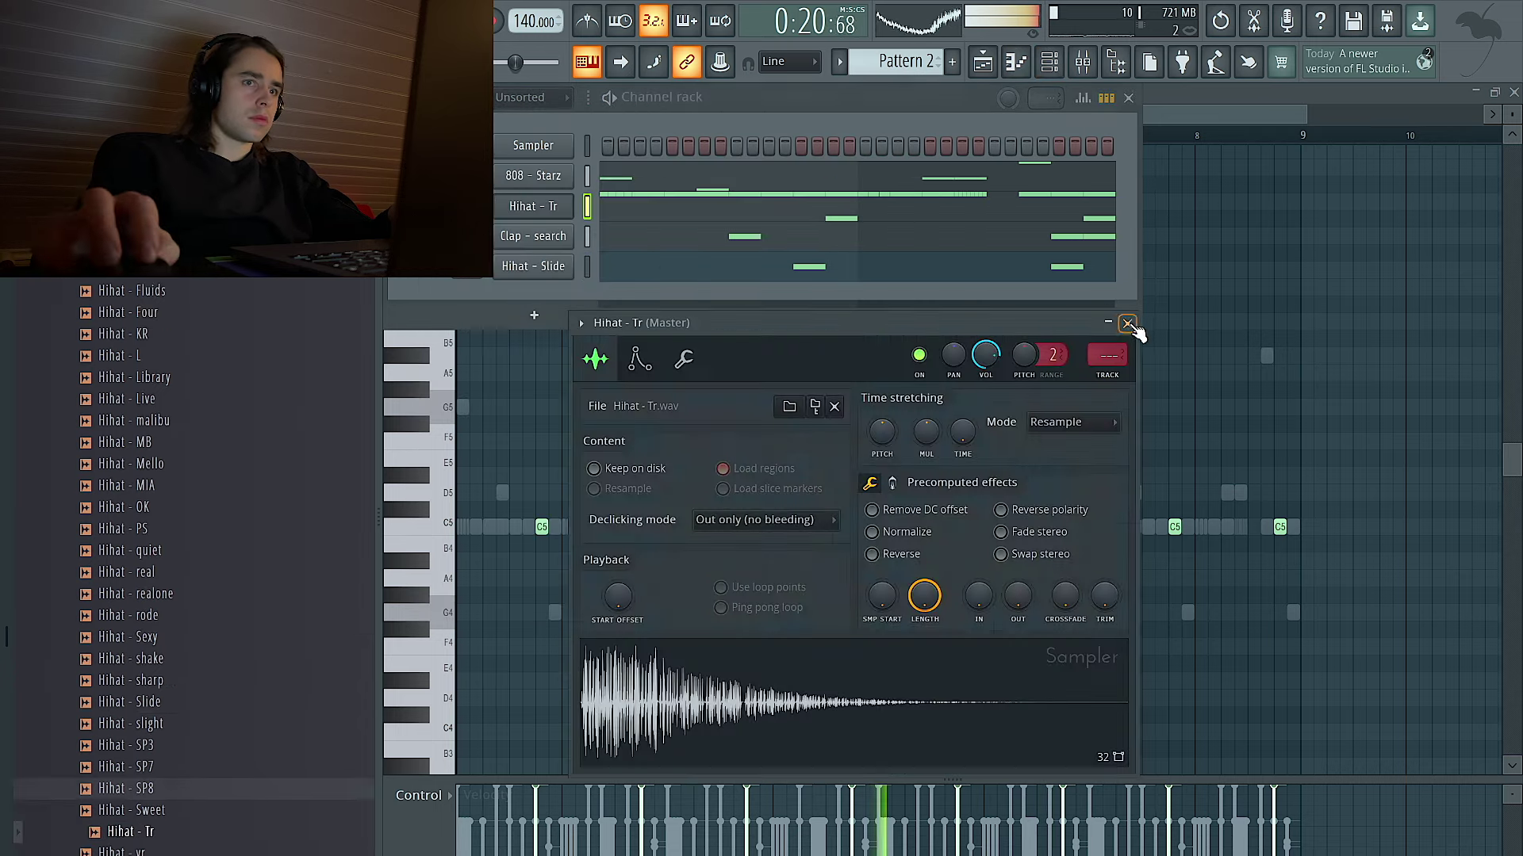
Add Perc - Bell from the Percs sample folder as a new channel with a hit on step 1.
{"action": "left_click", "coordinate": [1130, 325]}
{"action": "scroll", "coordinate": [182, 301], "scroll_direction": "up", "scroll_amount": 10}
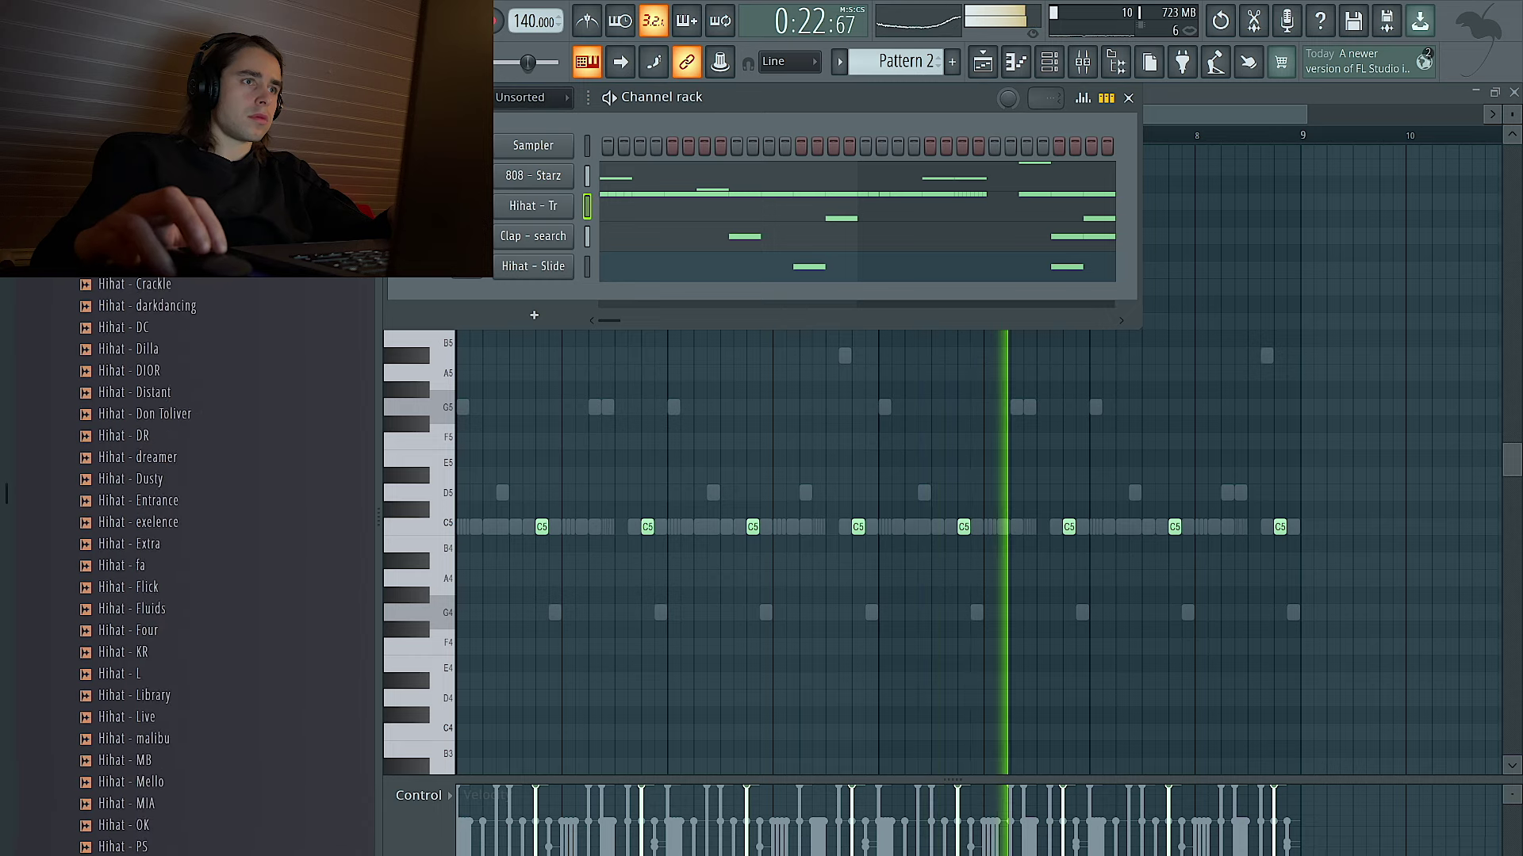
{"action": "left_click", "coordinate": [149, 293]}
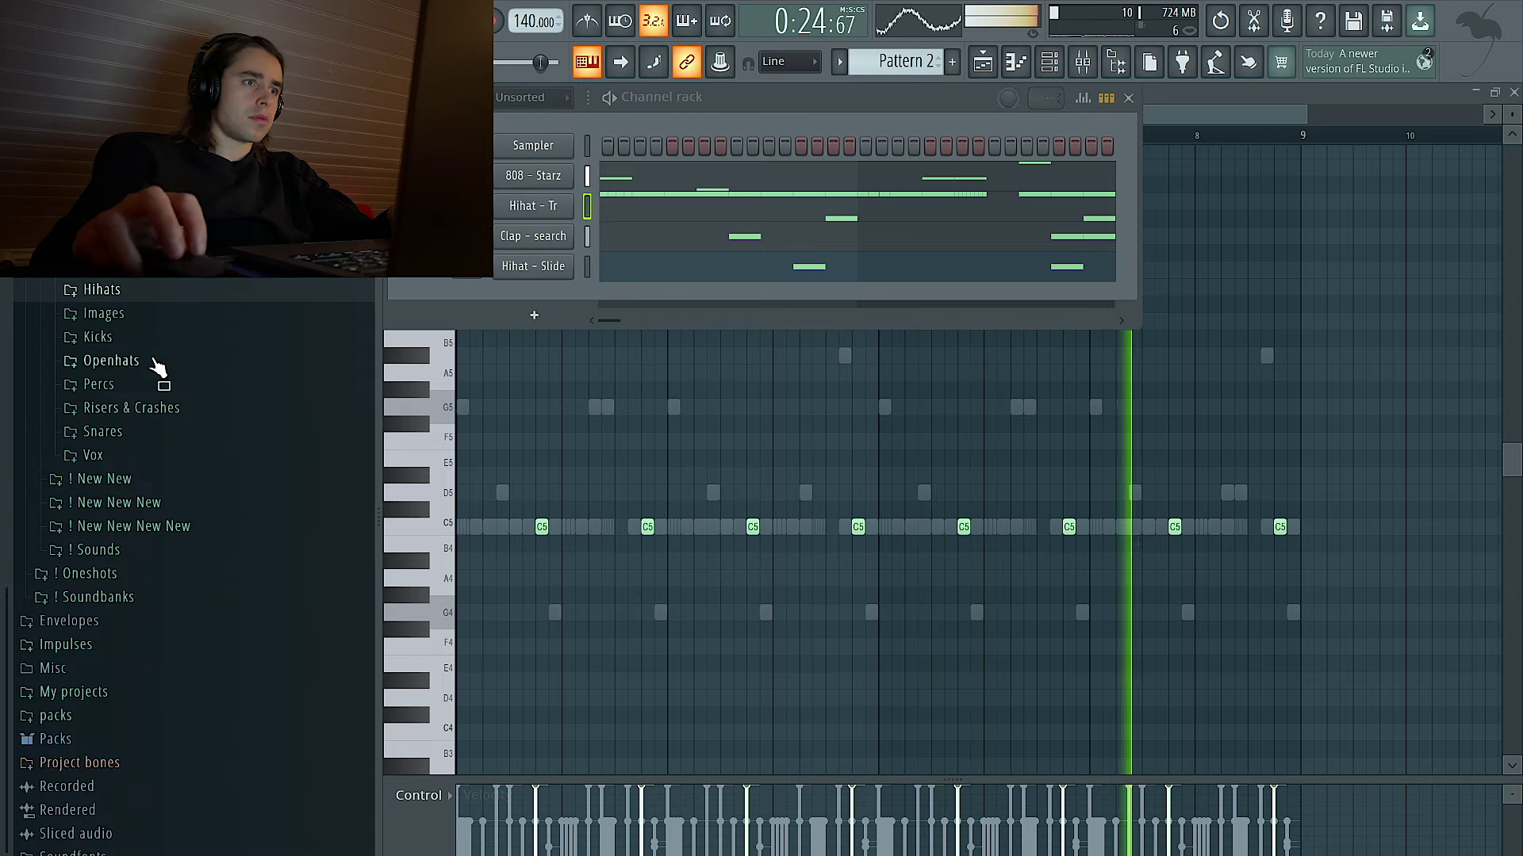
{"action": "left_click", "coordinate": [145, 392]}
{"action": "left_click", "coordinate": [170, 444]}
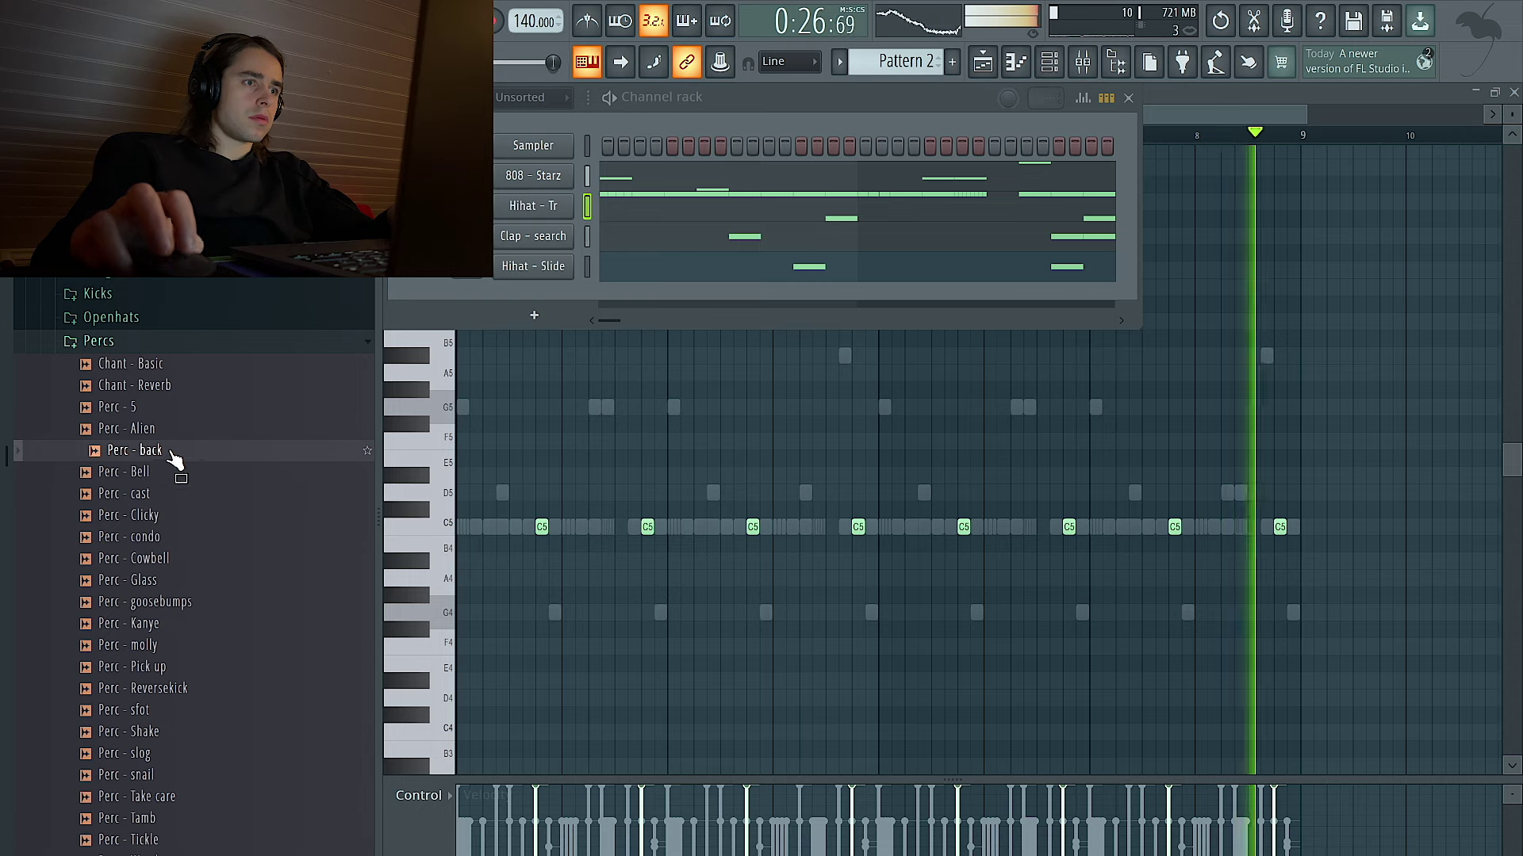
{"action": "scroll", "coordinate": [179, 420], "scroll_direction": "down", "scroll_amount": 2}
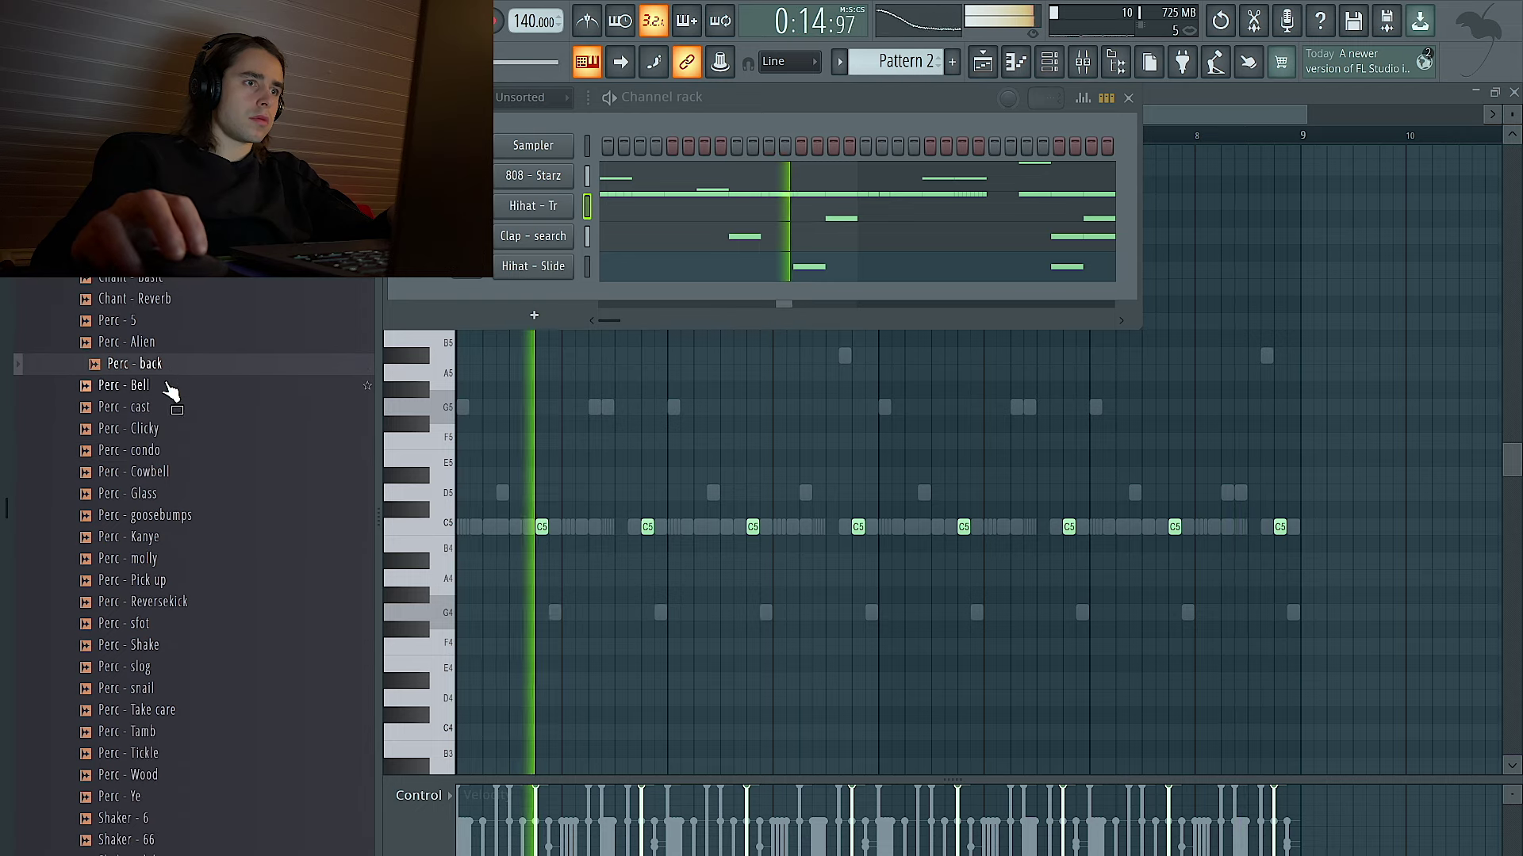
{"action": "left_click_drag", "start_coordinate": [167, 391], "coordinate": [595, 300]}
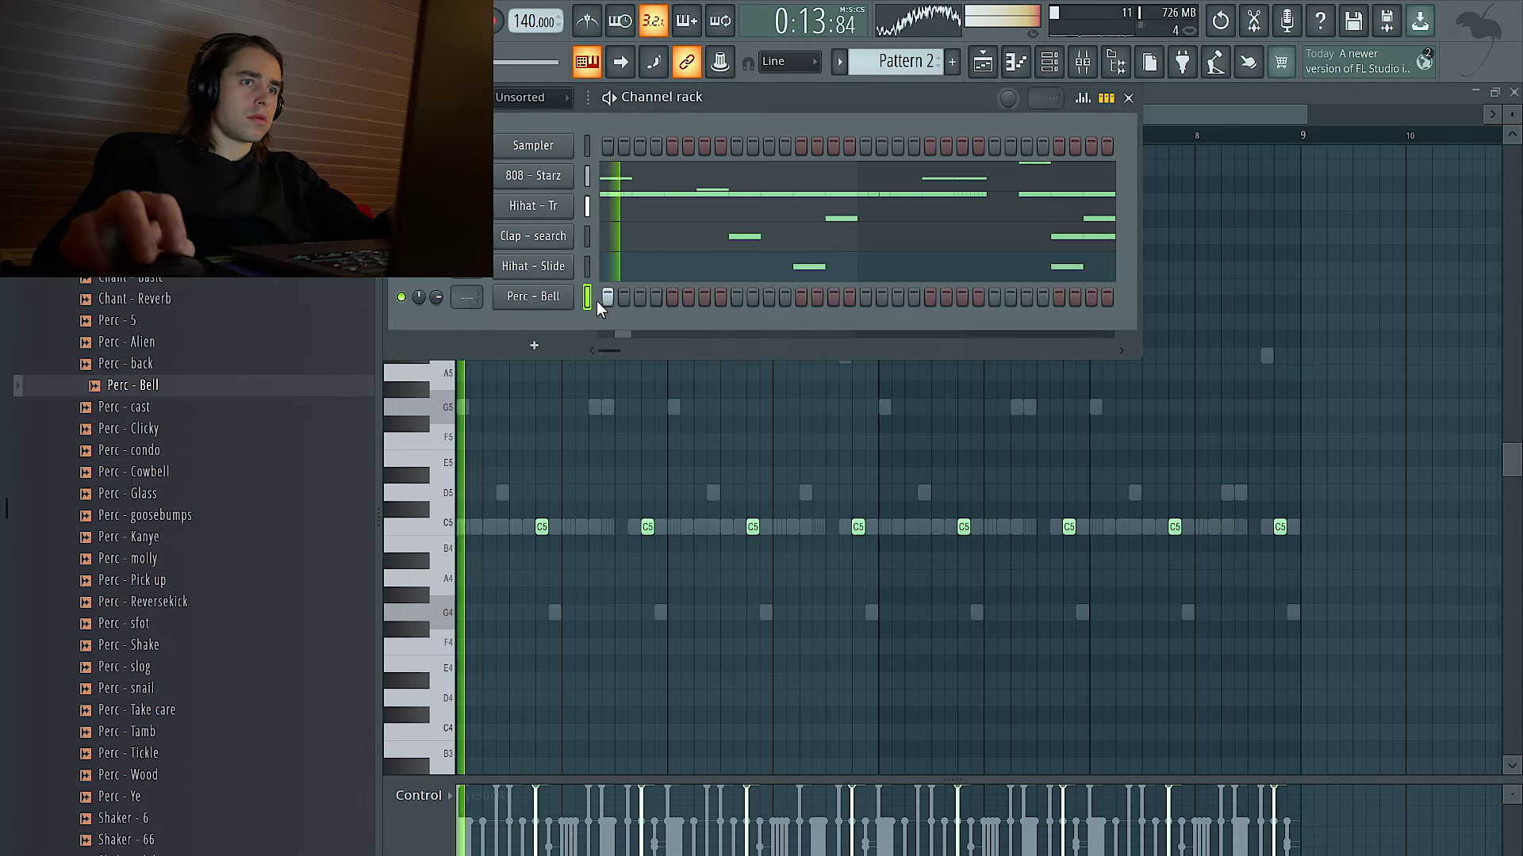
Raise the Perc - Bell note to D5 in the piano roll and check the channel's sampler settings.
{"action": "right_click", "coordinate": [584, 291]}
{"action": "left_click", "coordinate": [642, 300]}
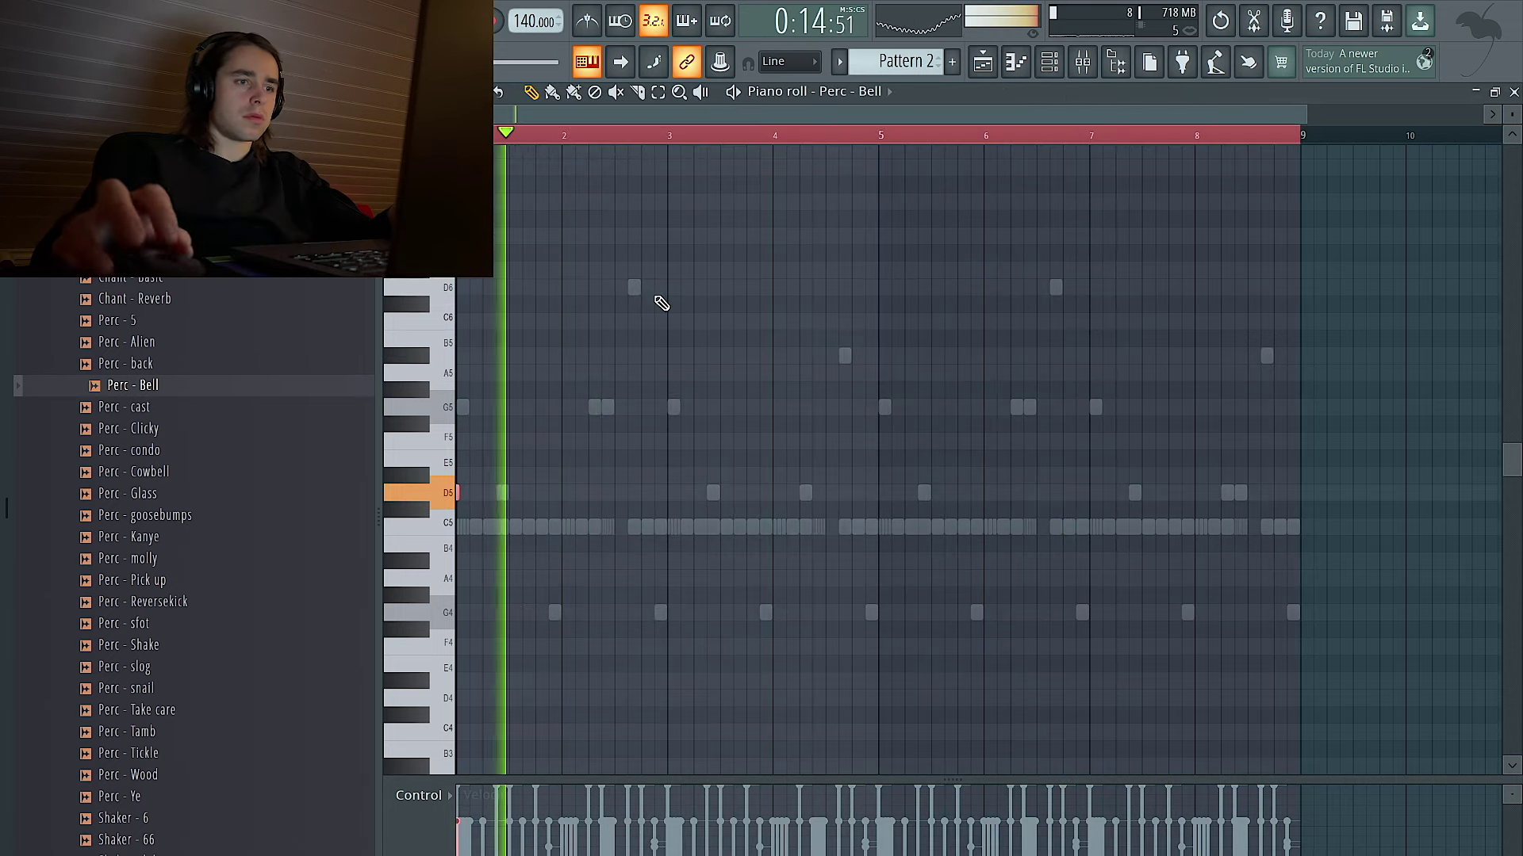
{"action": "left_click", "coordinate": [1051, 69]}
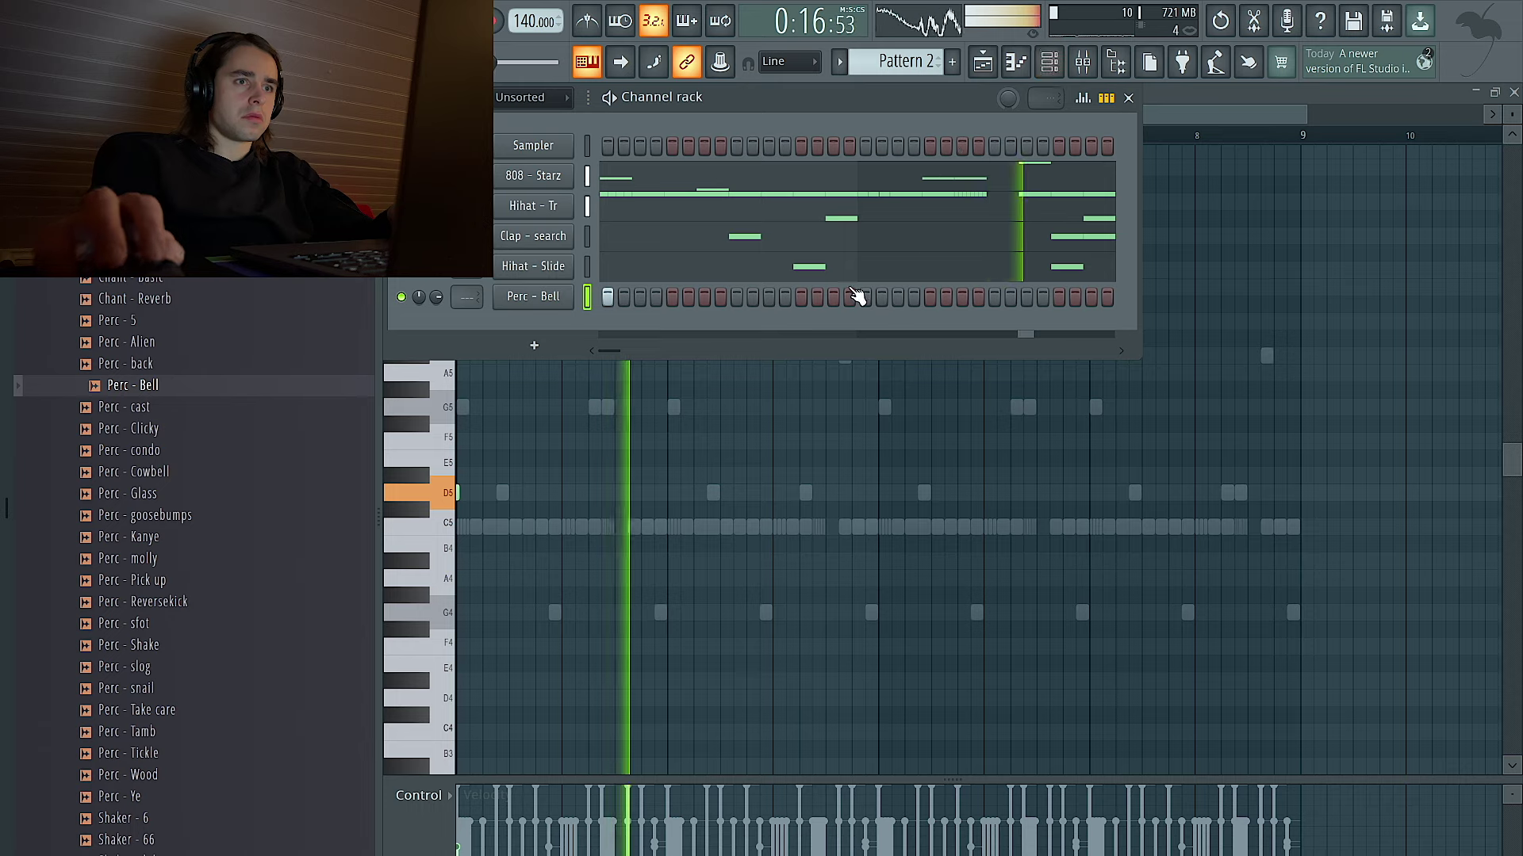
{"action": "right_click", "coordinate": [560, 455]}
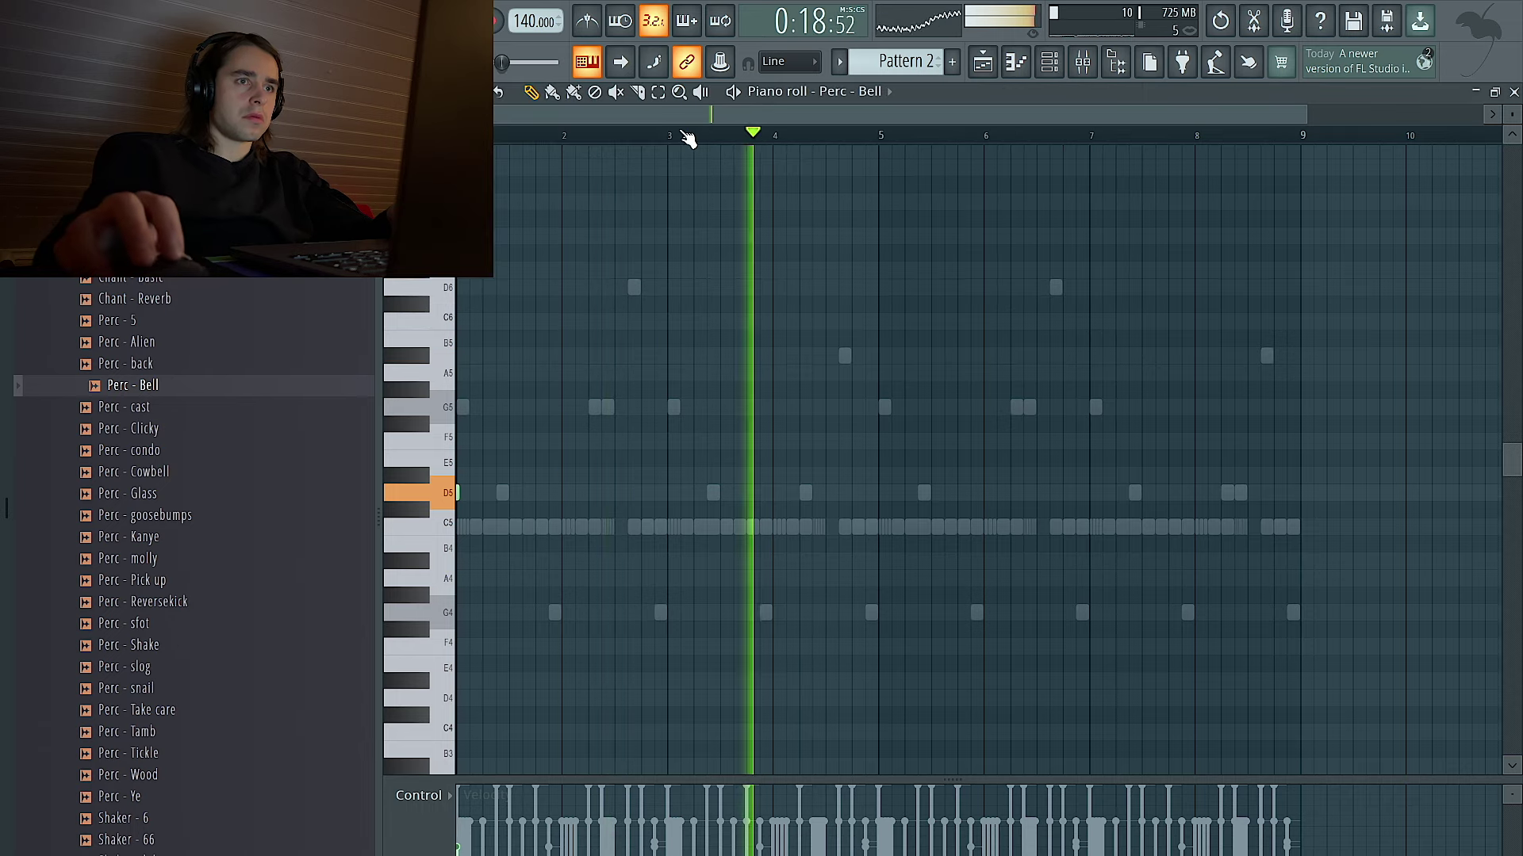
{"action": "left_click", "coordinate": [1048, 62]}
{"action": "left_click", "coordinate": [519, 306]}
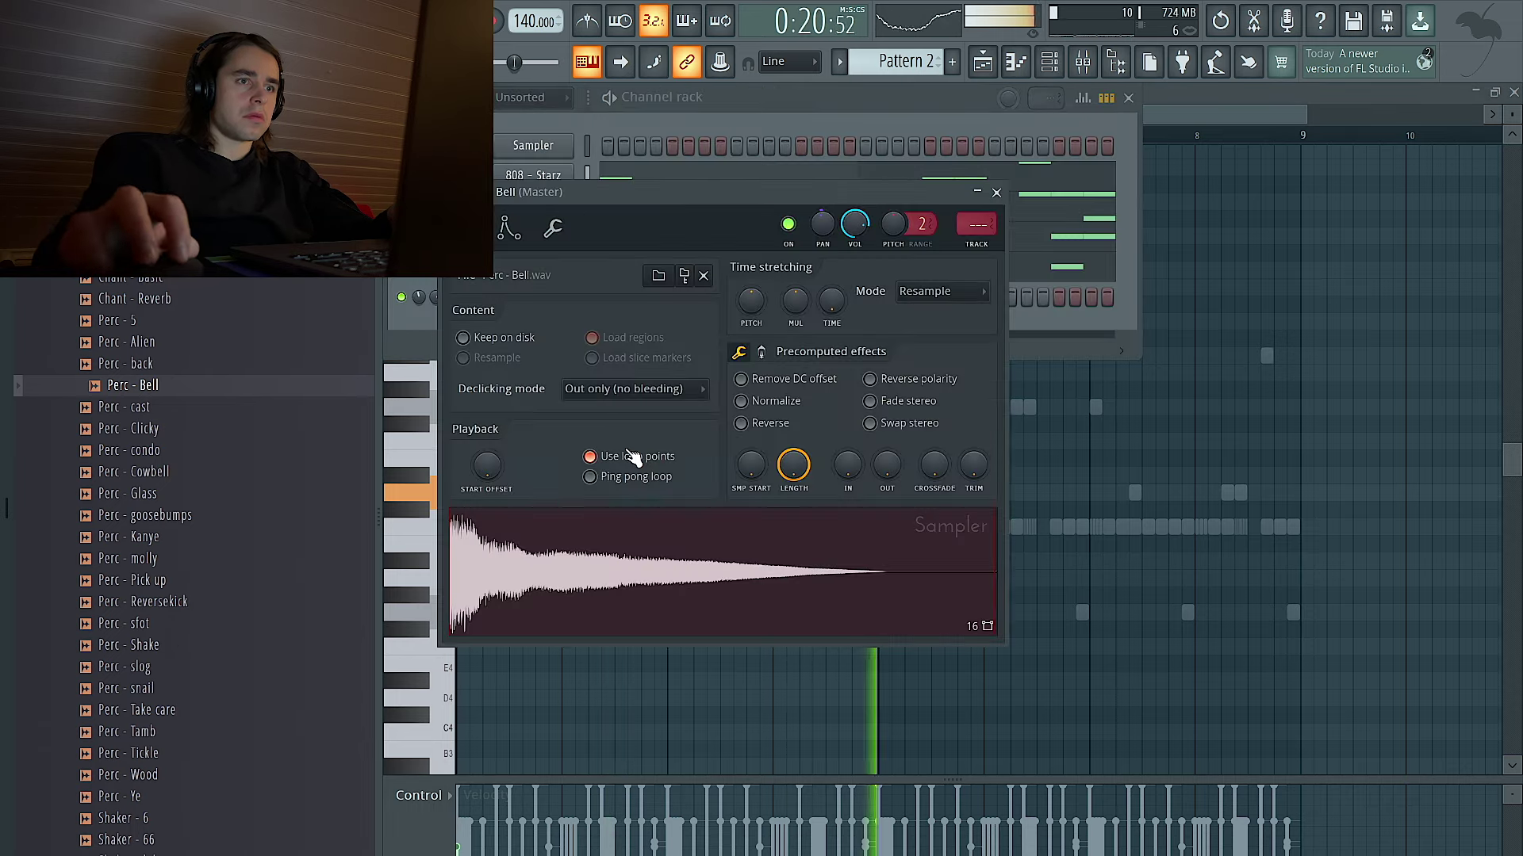
Repeat the first-bar Perc - Bell note every two bars through bar 7.
{"action": "right_click", "coordinate": [1051, 377]}
{"action": "left_click_drag", "start_coordinate": [668, 140], "coordinate": [464, 139]}
{"action": "key", "text": "ctrl+b"}
{"action": "key", "text": "ctrl+b"}
{"action": "key", "text": "ctrl+b"}
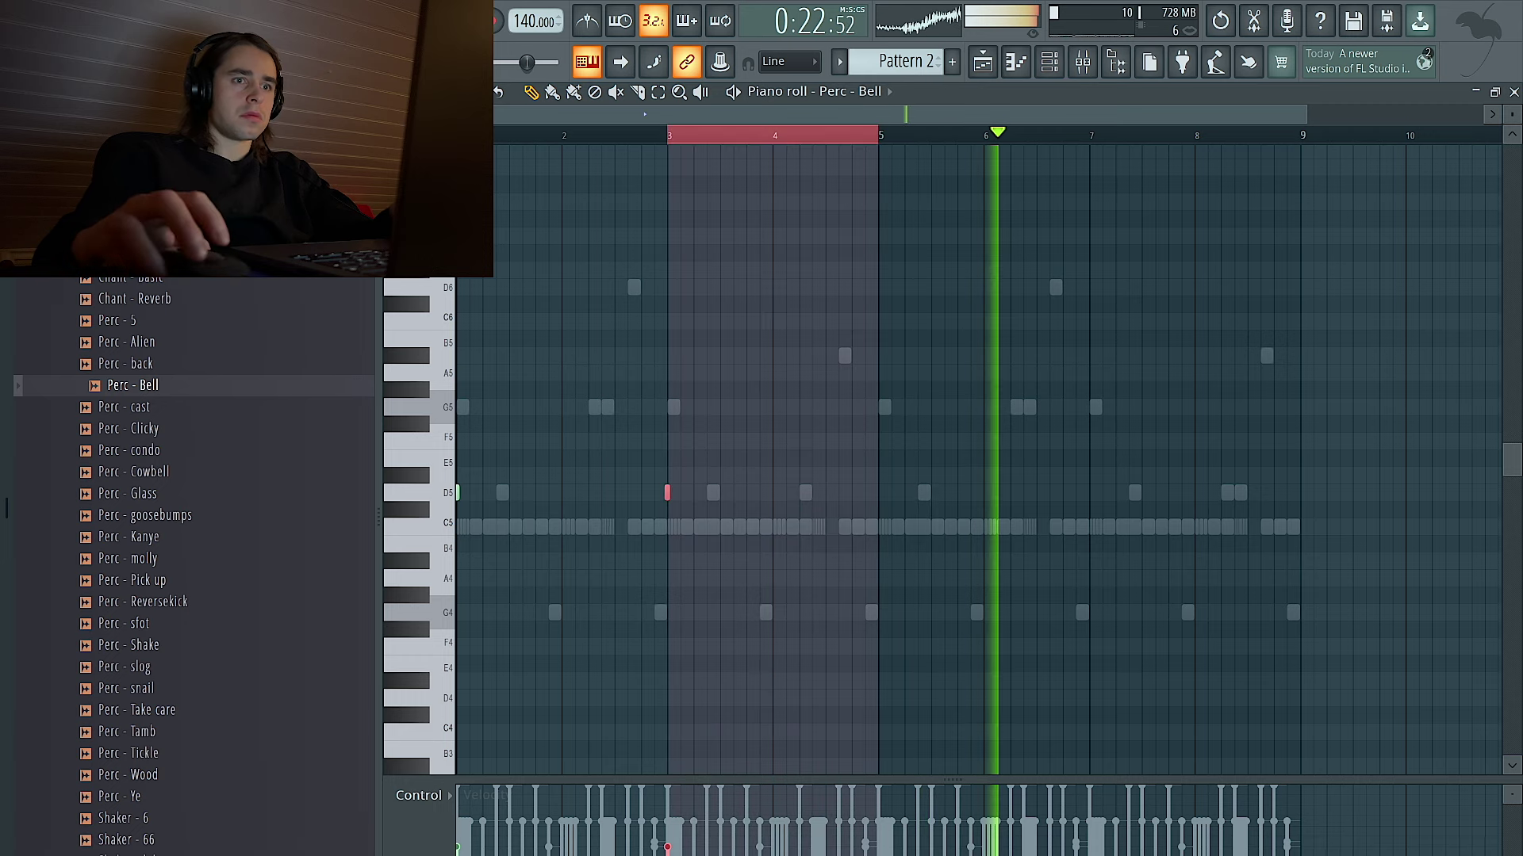
{"action": "key", "text": "ctrl+a"}
{"action": "key", "text": "ctrl+d"}
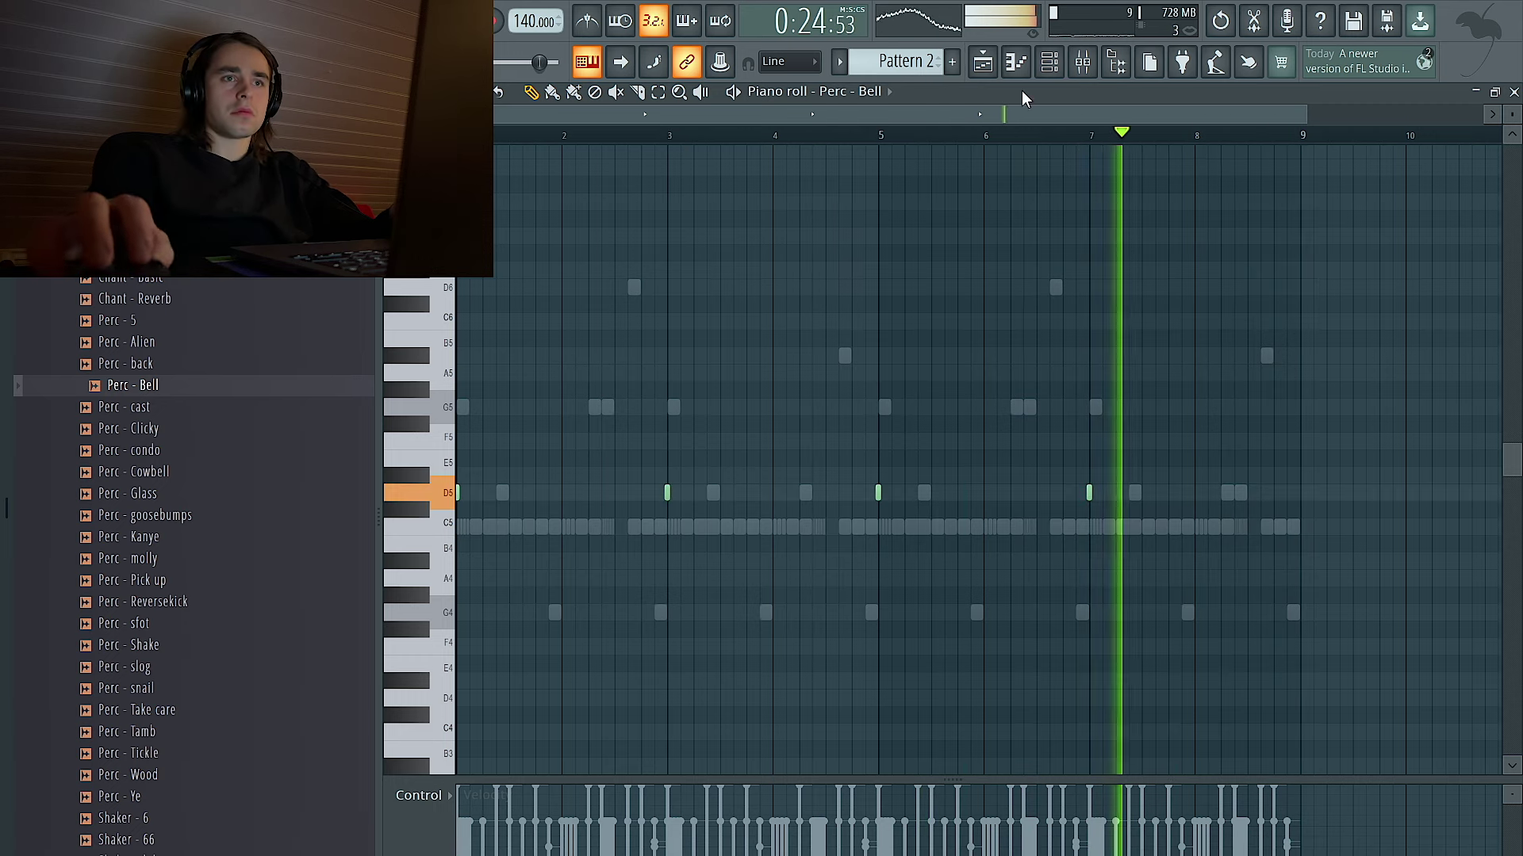
Add Perc - Cowbell as a new channel and place hits on steps 15 and 19.
{"action": "left_click", "coordinate": [1048, 62]}
{"action": "left_click", "coordinate": [150, 495]}
{"action": "left_click", "coordinate": [158, 472]}
{"action": "left_click_drag", "start_coordinate": [158, 472], "coordinate": [587, 317]}
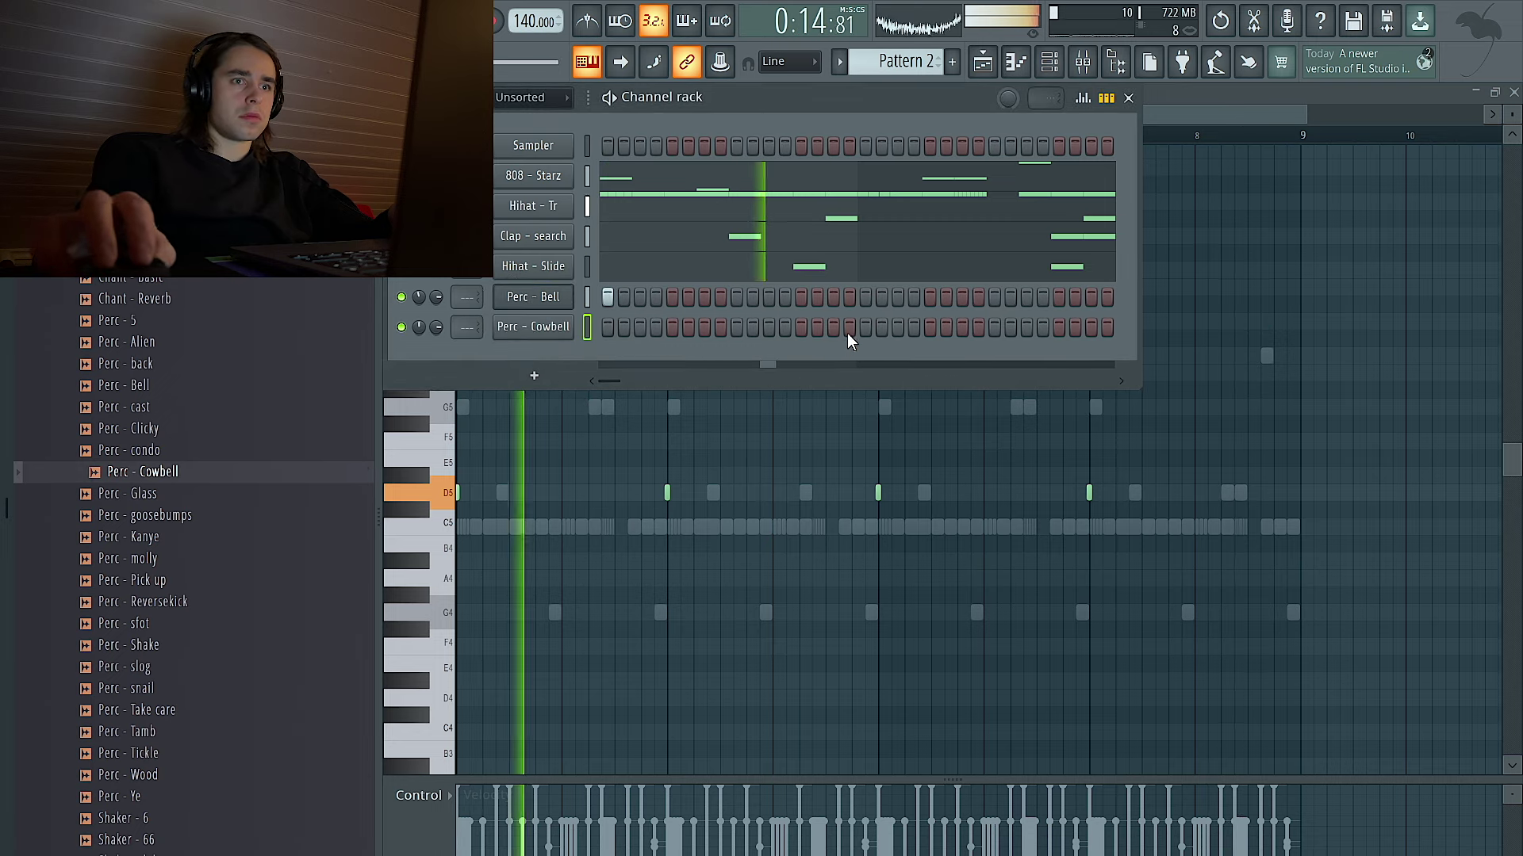
{"action": "left_click", "coordinate": [896, 327]}
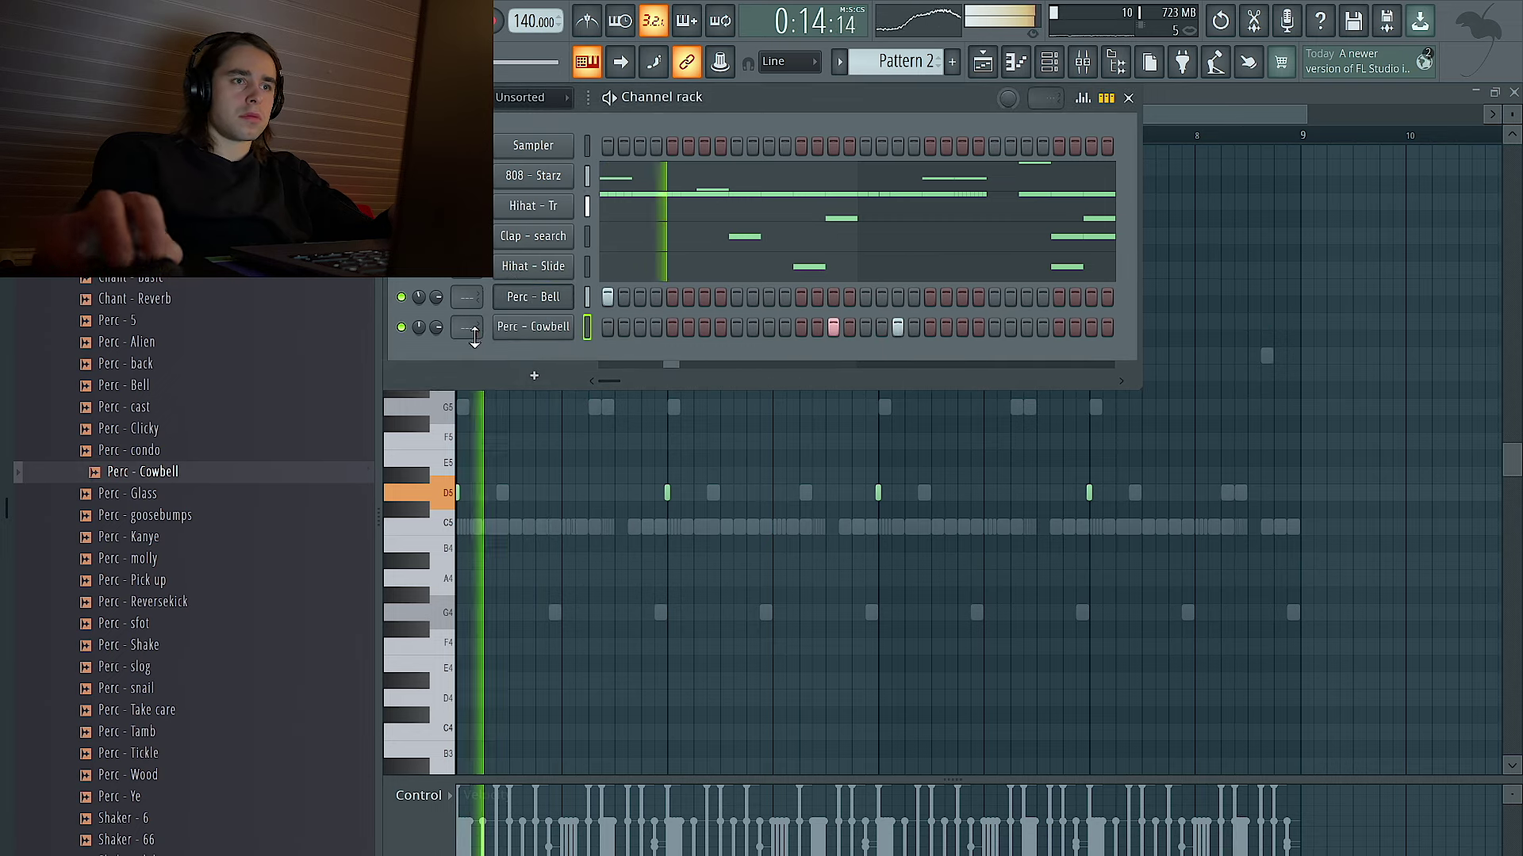
Copy the Perc - Cowbell notes of bars 1–4 over bars 5–8 in the piano roll.
{"action": "right_click", "coordinate": [539, 325]}
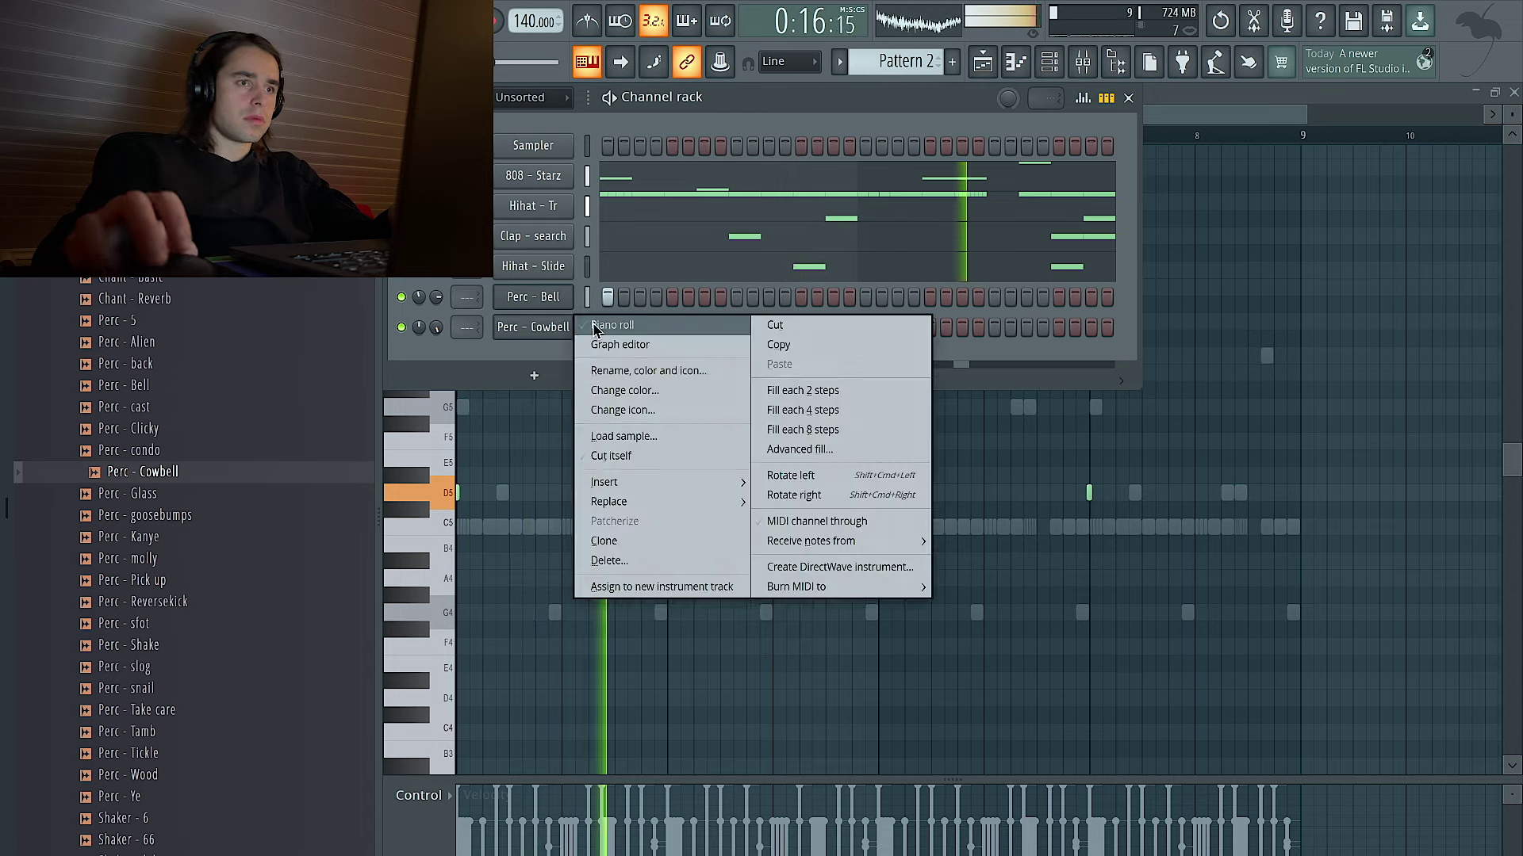
{"action": "left_click", "coordinate": [565, 318]}
{"action": "left_click_drag", "start_coordinate": [875, 141], "coordinate": [468, 140]}
{"action": "key", "text": "ctrl+b"}
{"action": "key", "text": "ctrl+d"}
Adjust the mix of the Perc - Bell, Perc - Cowbell and Hihat - Slide channels while auditioning percussion samples such as Perc - Shake.
{"action": "left_click", "coordinate": [1048, 64]}
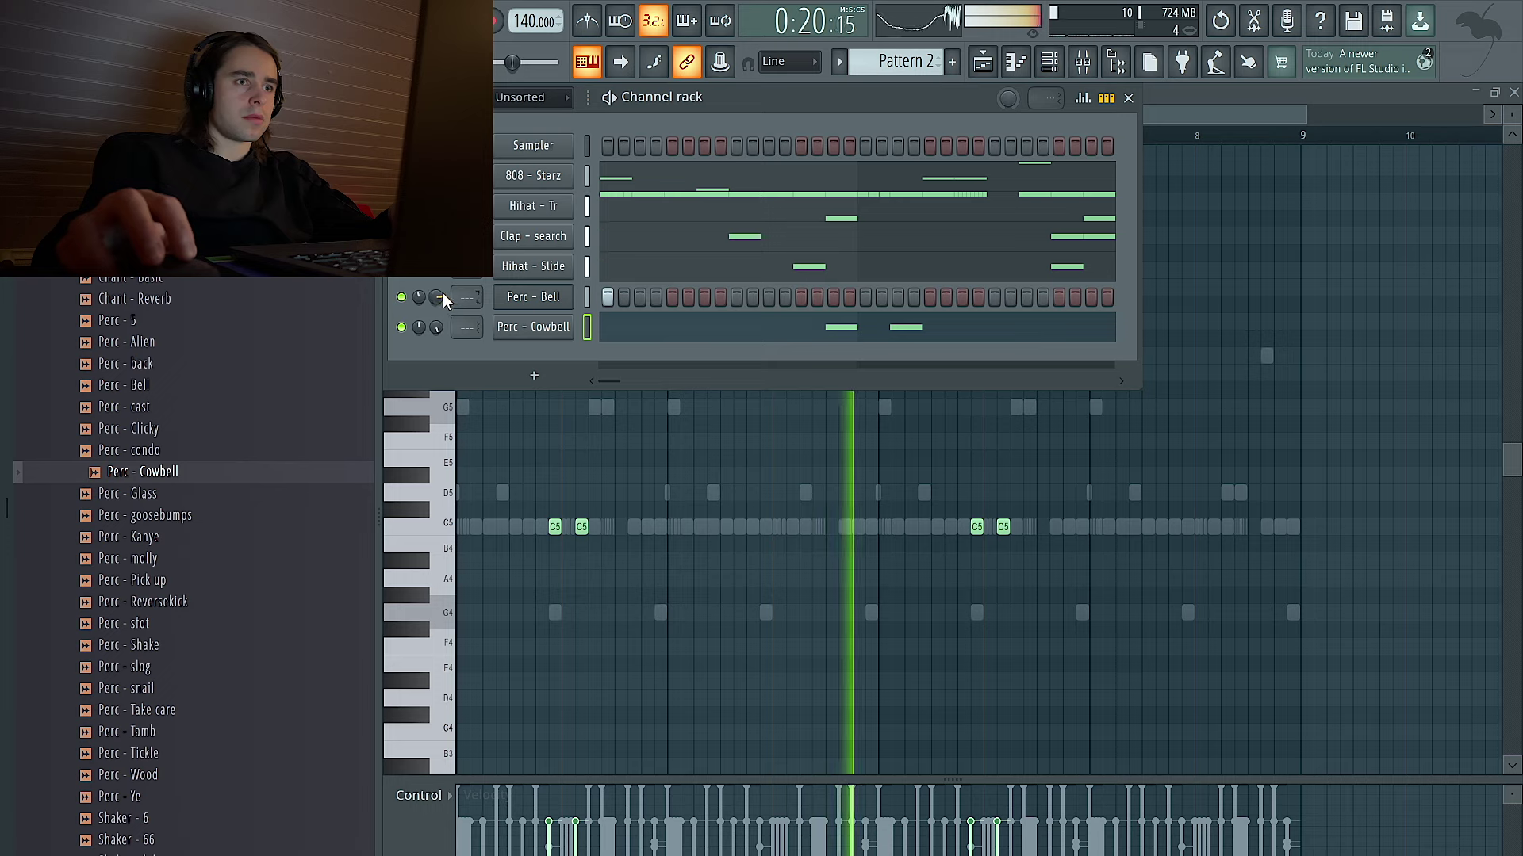
{"action": "left_click_drag", "start_coordinate": [436, 294], "coordinate": [425, 295]}
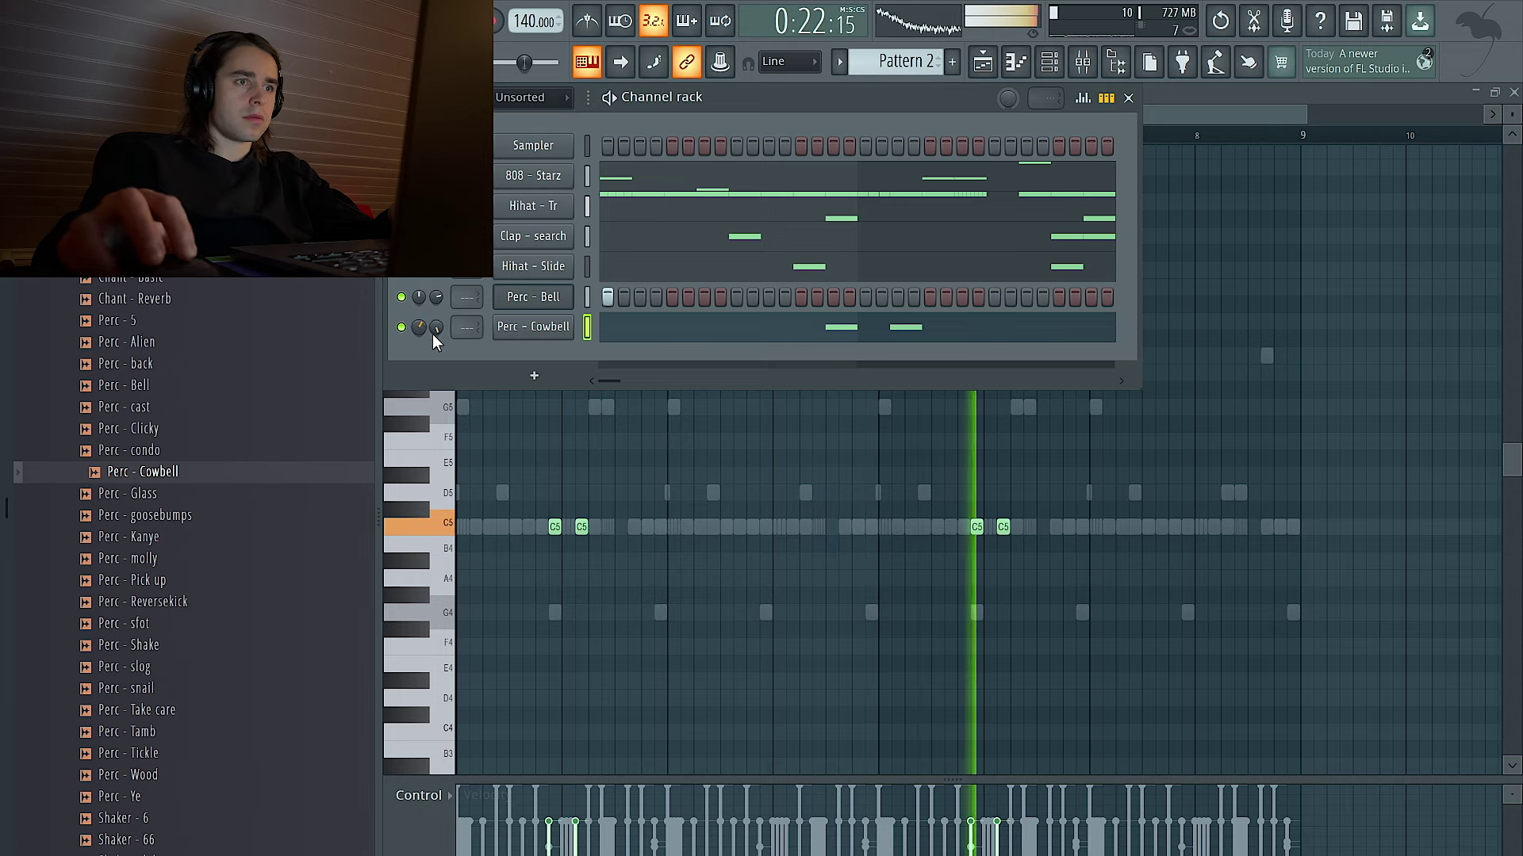
{"action": "left_click", "coordinate": [155, 626]}
{"action": "left_click", "coordinate": [154, 645]}
{"action": "scroll", "coordinate": [178, 530], "scroll_direction": "up", "scroll_amount": 5}
{"action": "scroll", "coordinate": [179, 556], "scroll_direction": "down", "scroll_amount": 4}
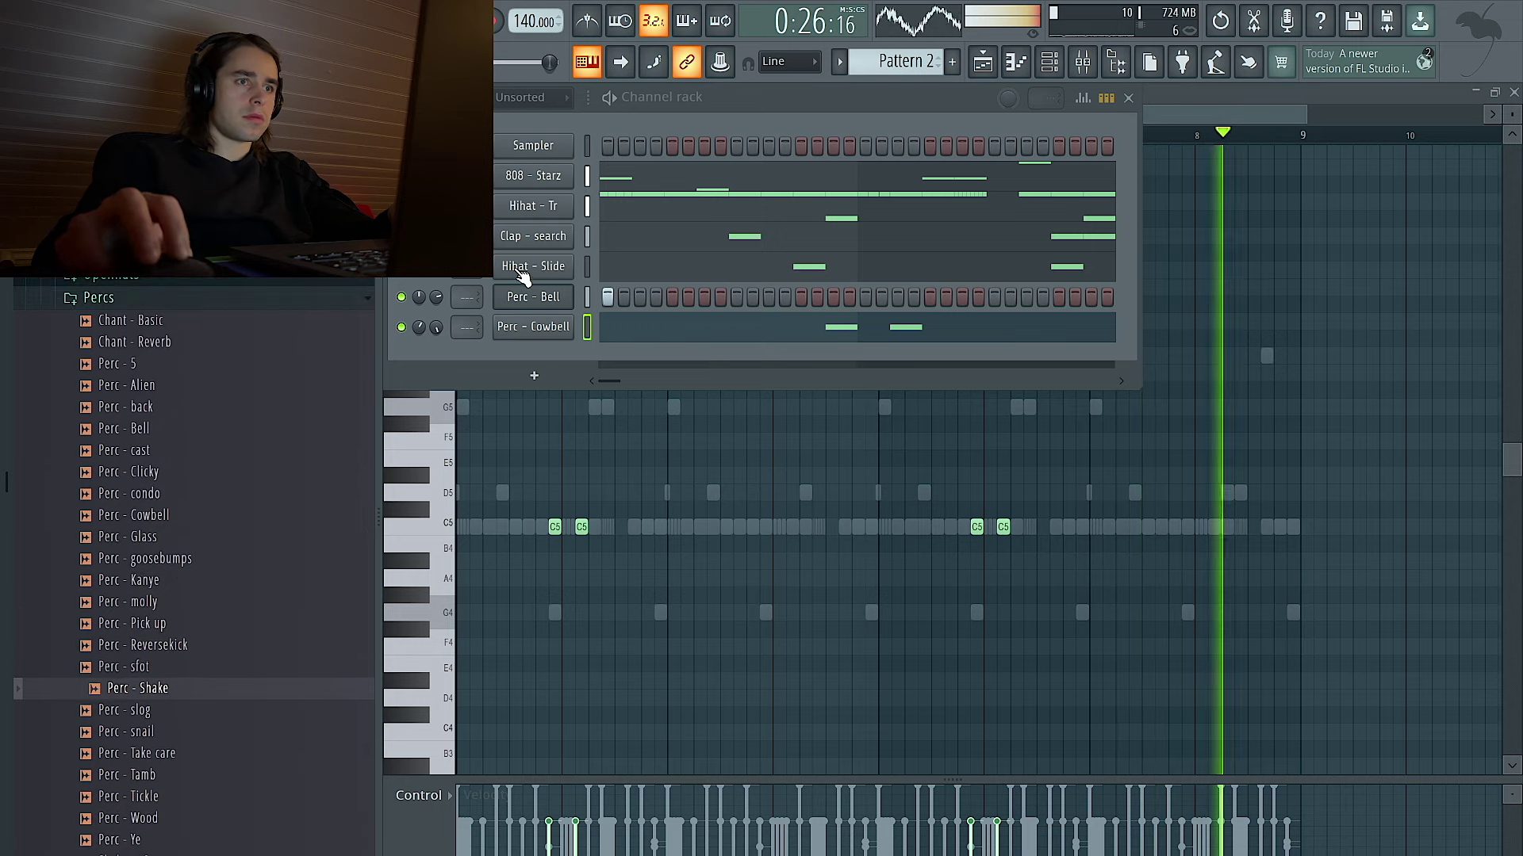
{"action": "left_click_drag", "start_coordinate": [437, 266], "coordinate": [439, 272]}
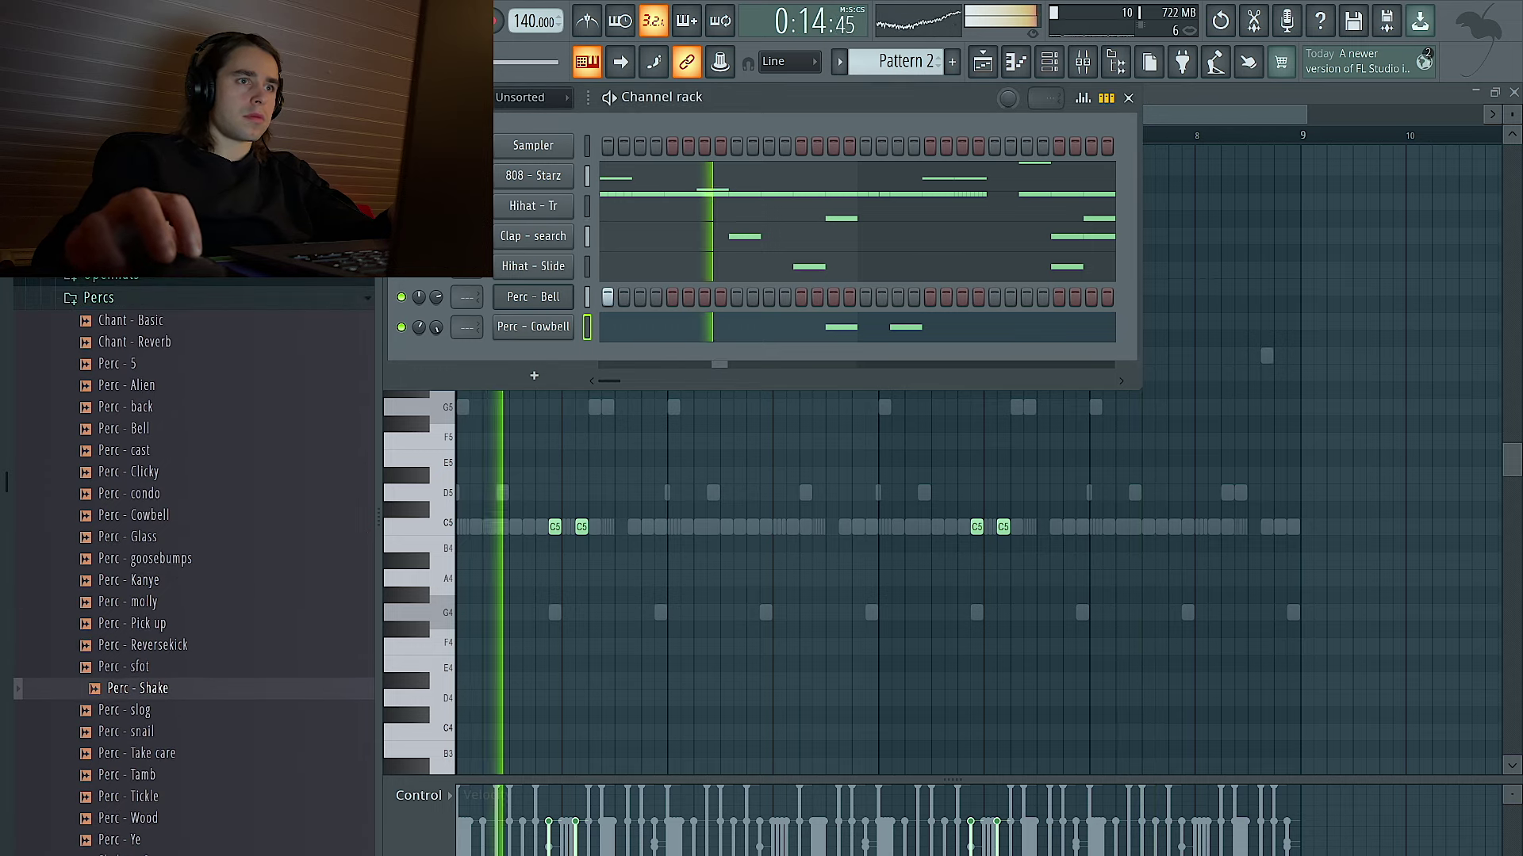
Replace the 808 - Starz channel's sample with 808 - Ama from the 808s folder.
{"action": "scroll", "coordinate": [176, 301], "scroll_direction": "up", "scroll_amount": 3}
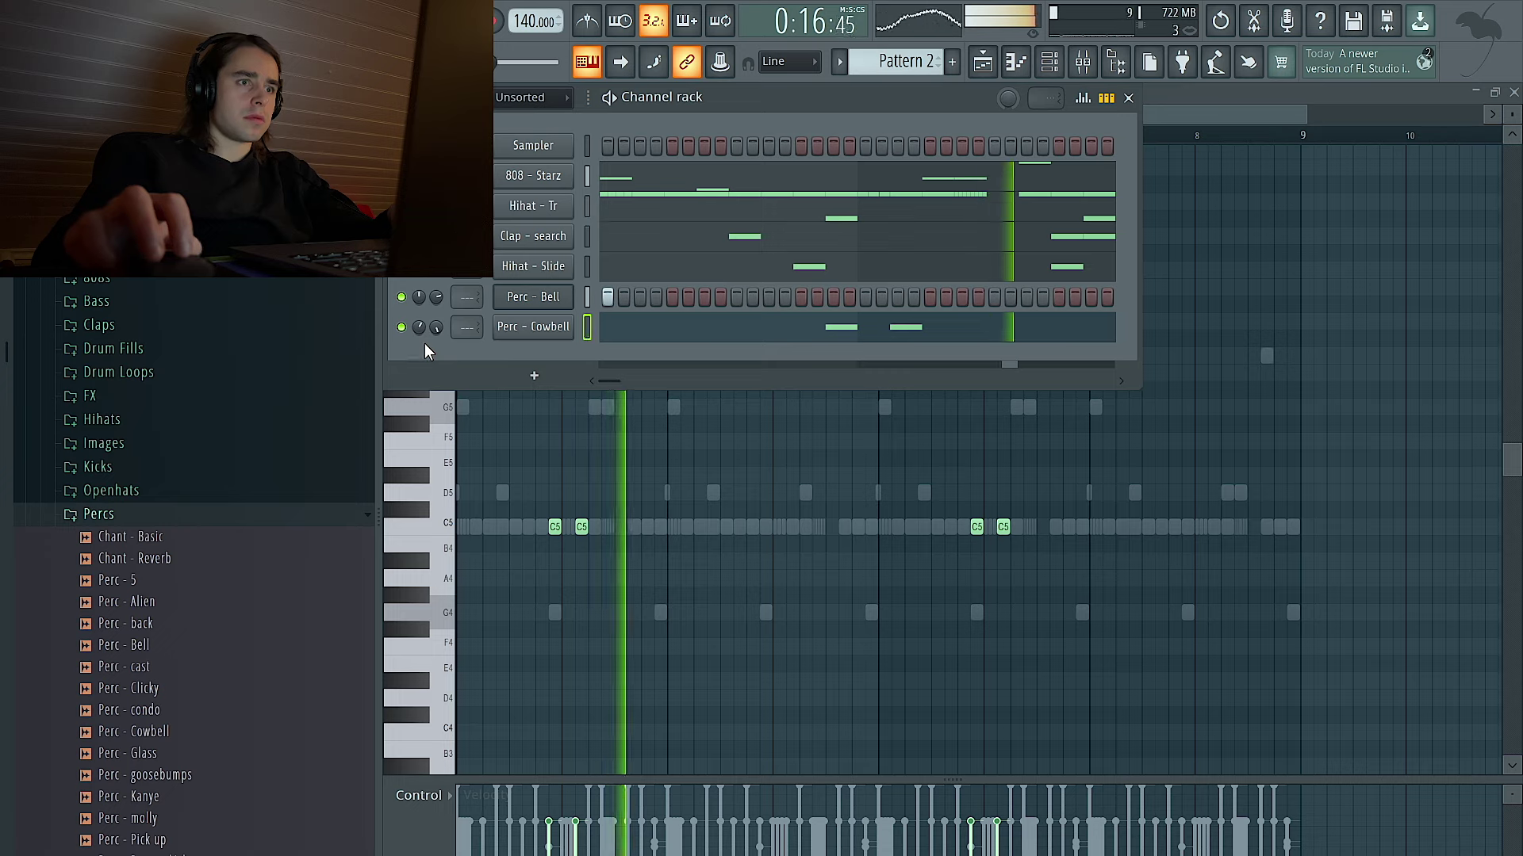
{"action": "left_click", "coordinate": [159, 281]}
{"action": "left_click_drag", "start_coordinate": [156, 324], "coordinate": [530, 179]}
{"action": "left_click", "coordinate": [198, 343]}
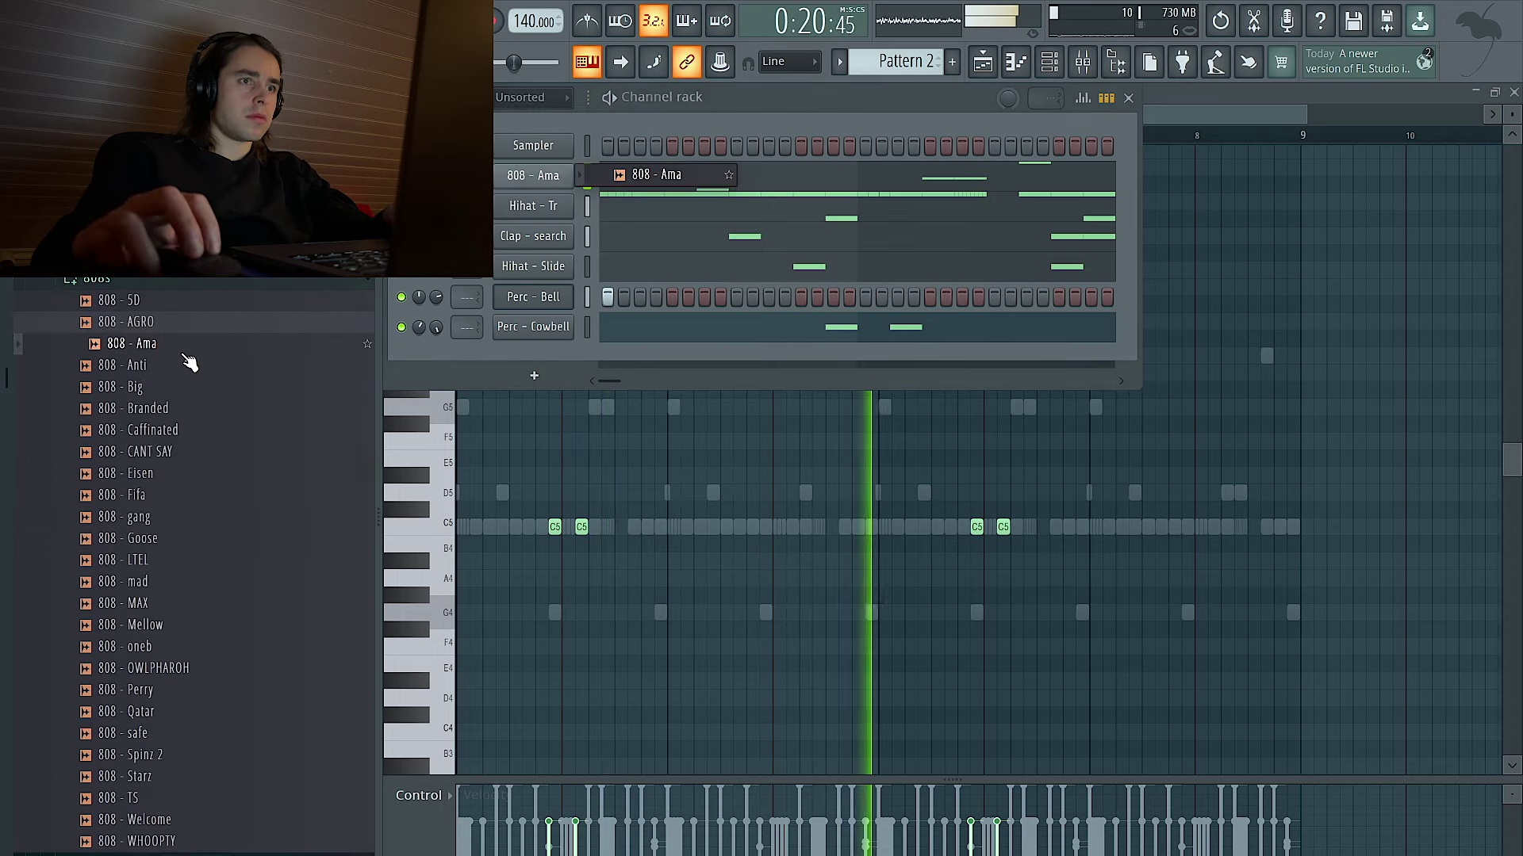
{"action": "left_click", "coordinate": [143, 281]}
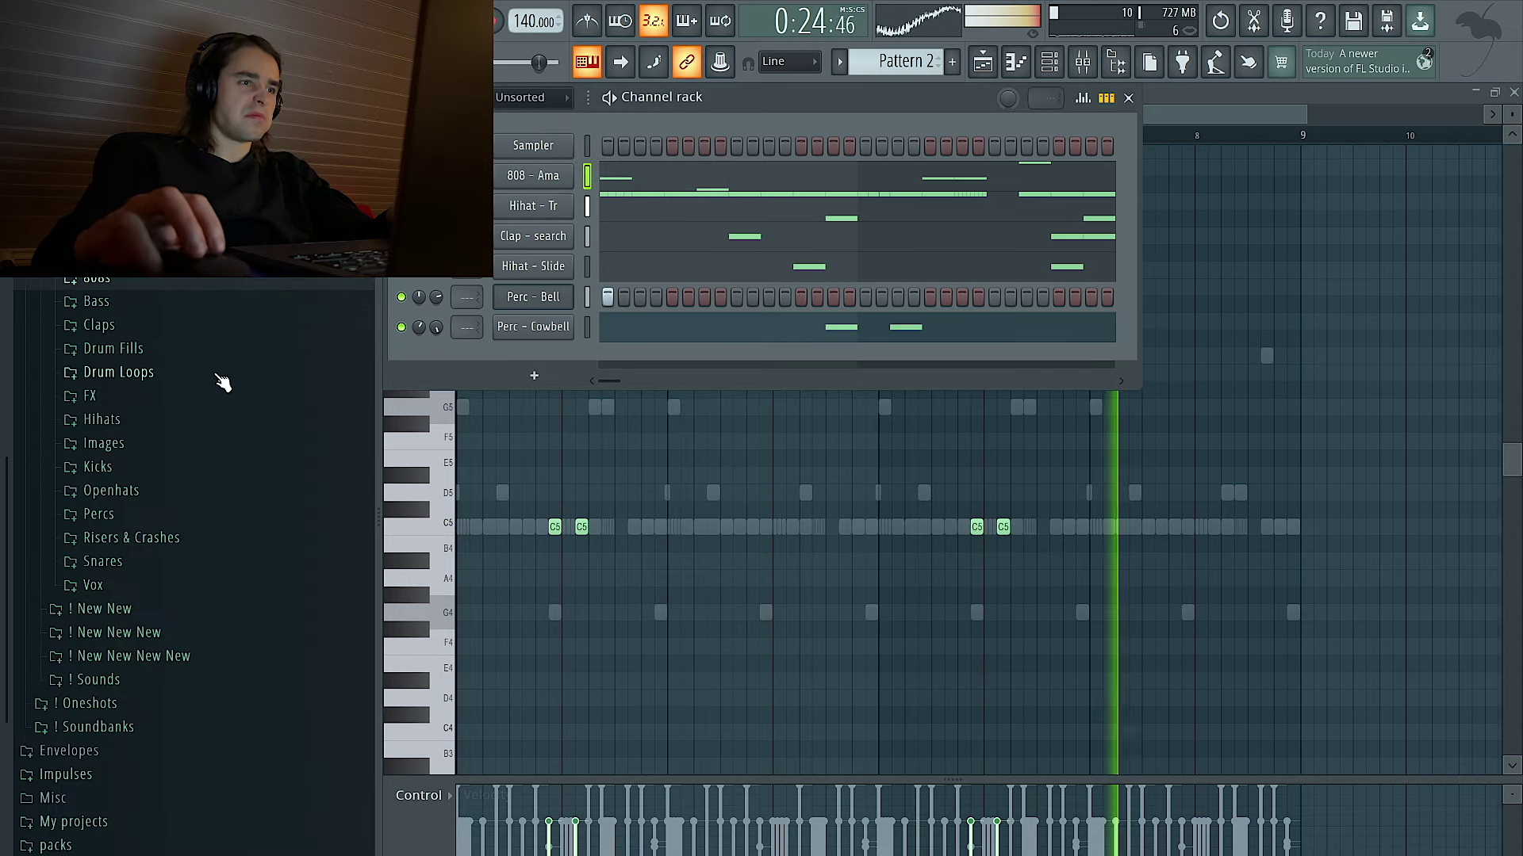
Add Kick - coco from the Kicks folder as a new channel with hits on steps 1, 13 and 23.
{"action": "left_click", "coordinate": [168, 467]}
{"action": "left_click_drag", "start_coordinate": [190, 640], "coordinate": [559, 373]}
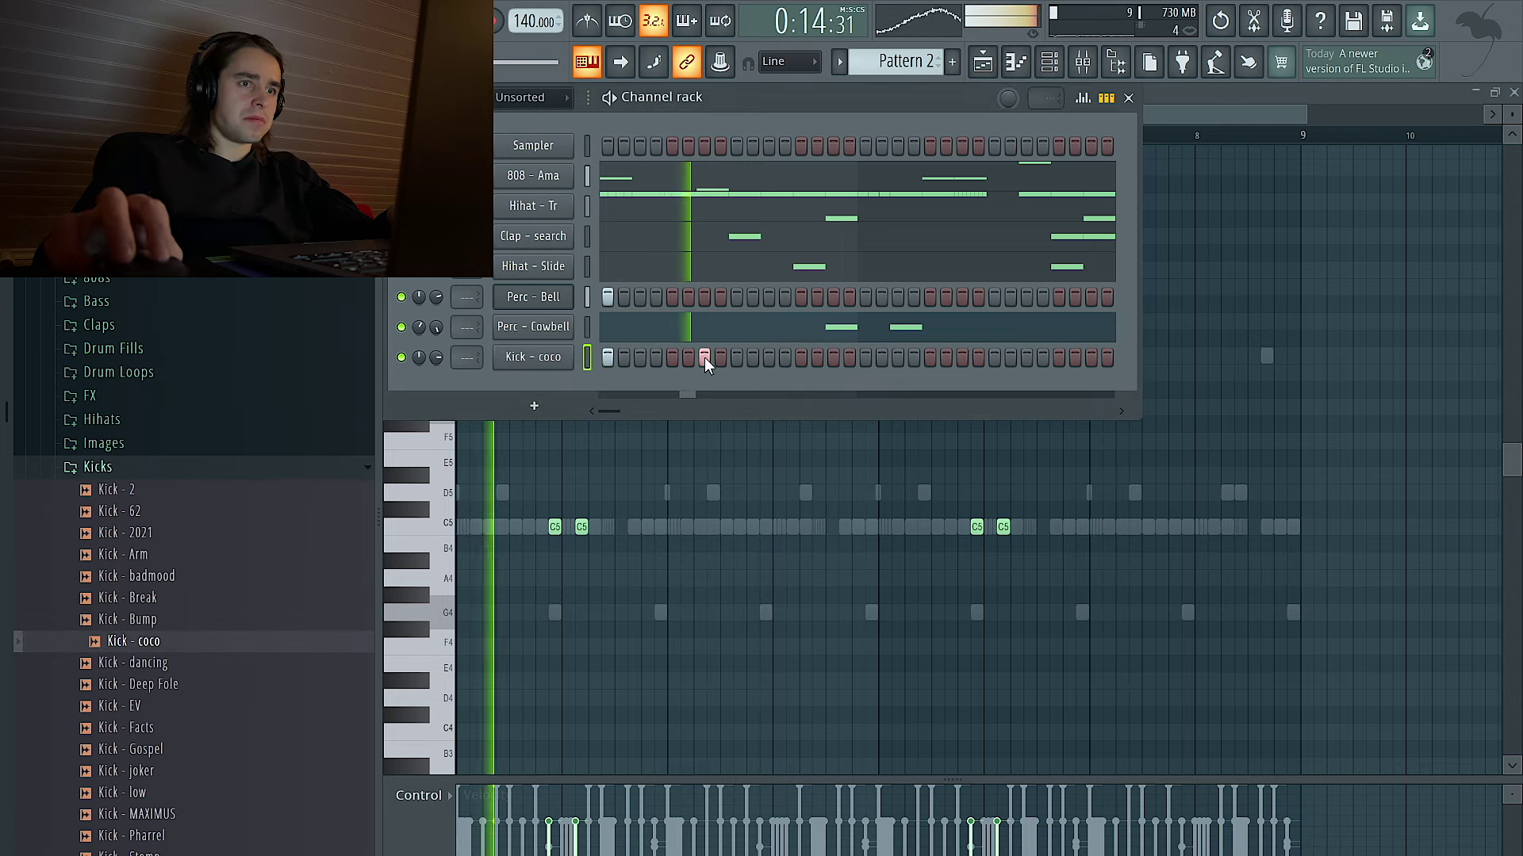
{"action": "left_click", "coordinate": [737, 358]}
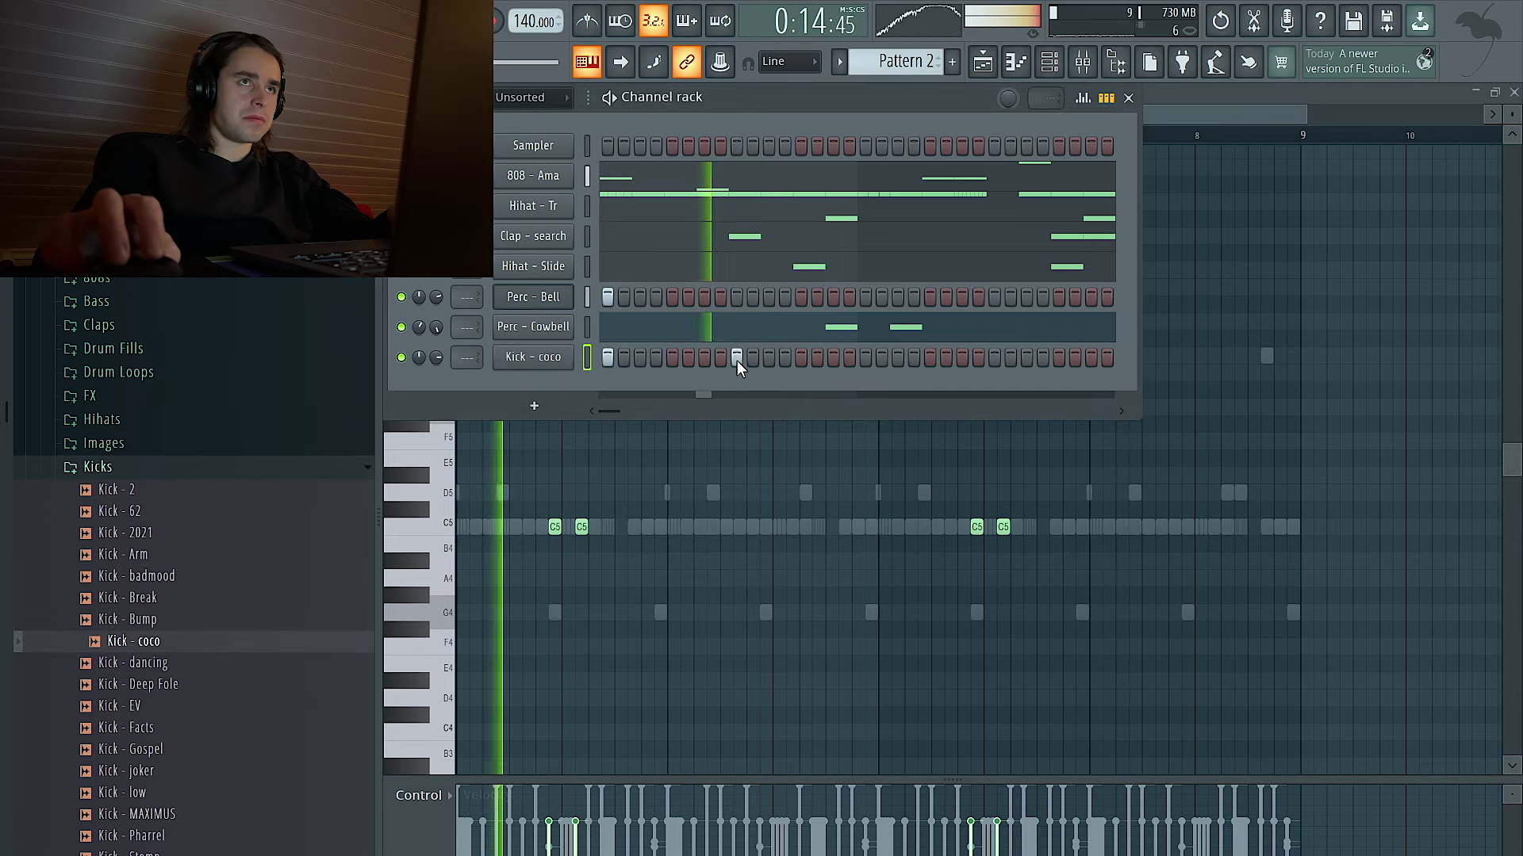
{"action": "left_click", "coordinate": [802, 357]}
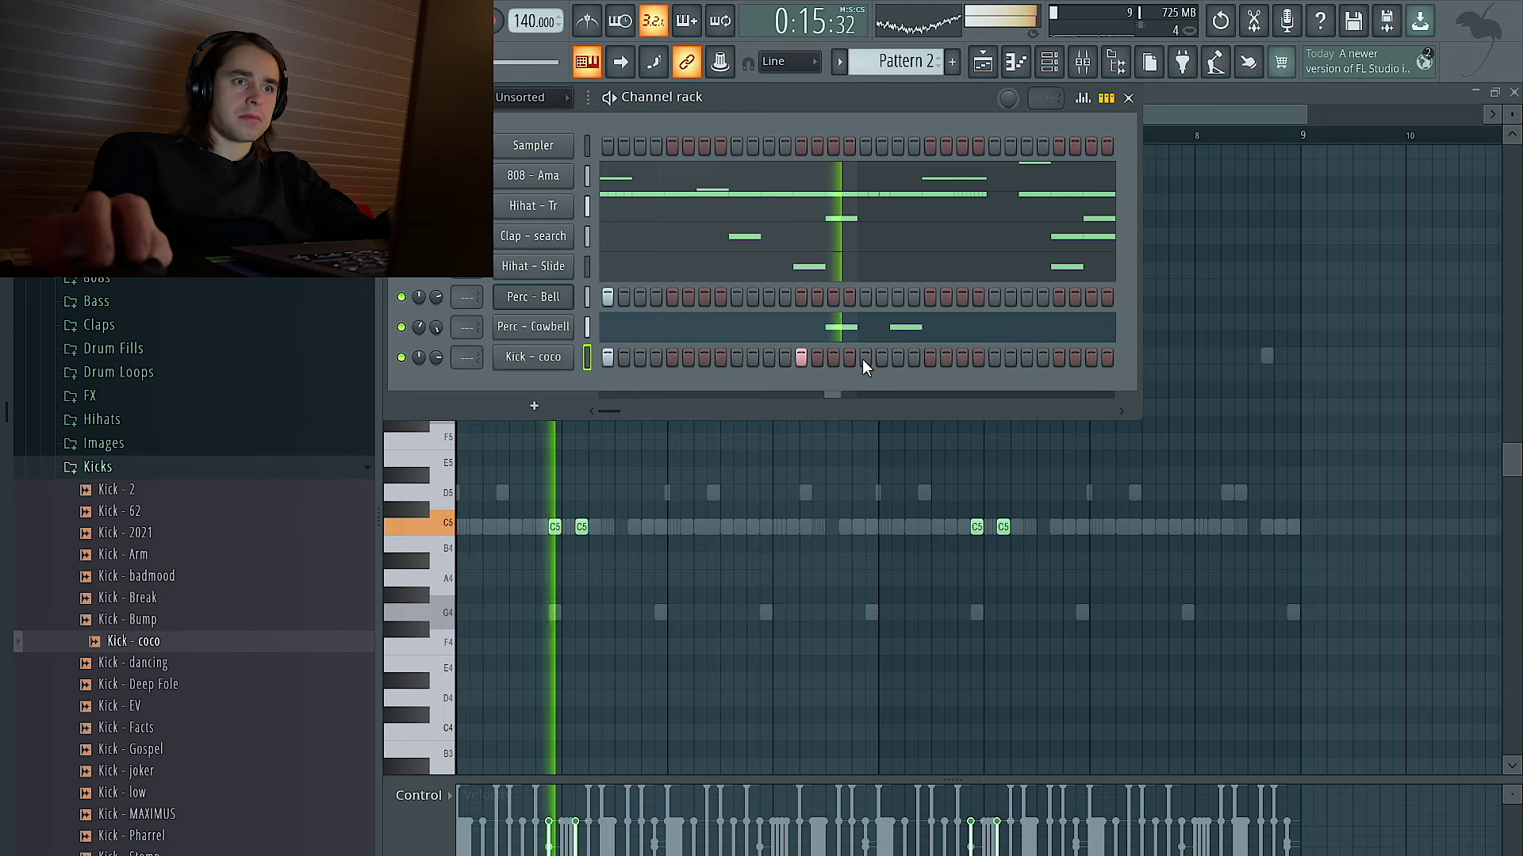
{"action": "left_click", "coordinate": [962, 358]}
Draw a Kick - coco note late in bar 2 in the piano roll and split it into a four-note roll with the Chopper.
{"action": "right_click", "coordinate": [568, 359]}
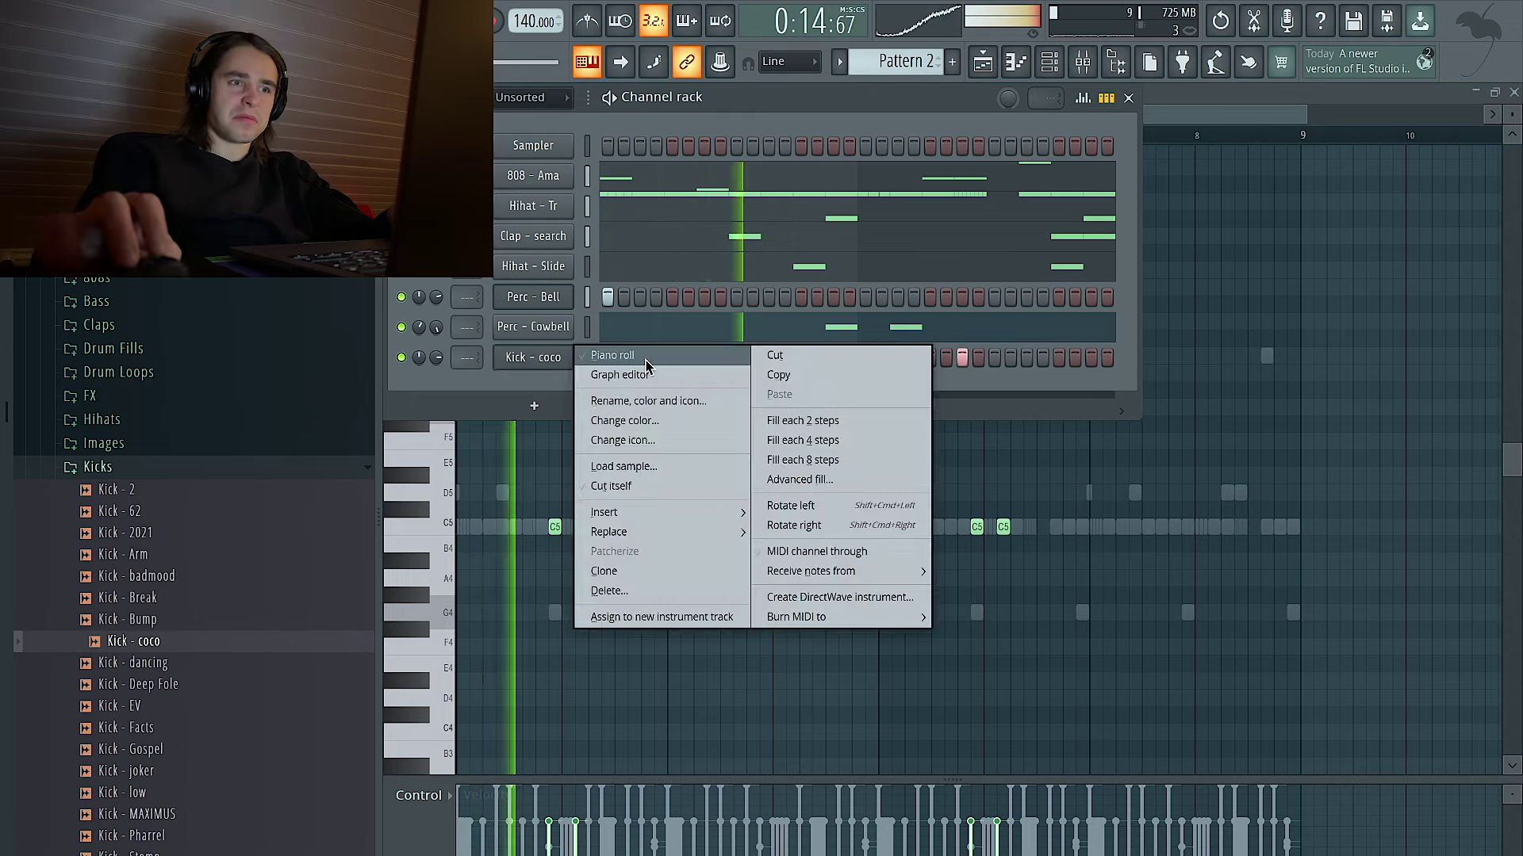
{"action": "left_click", "coordinate": [612, 354]}
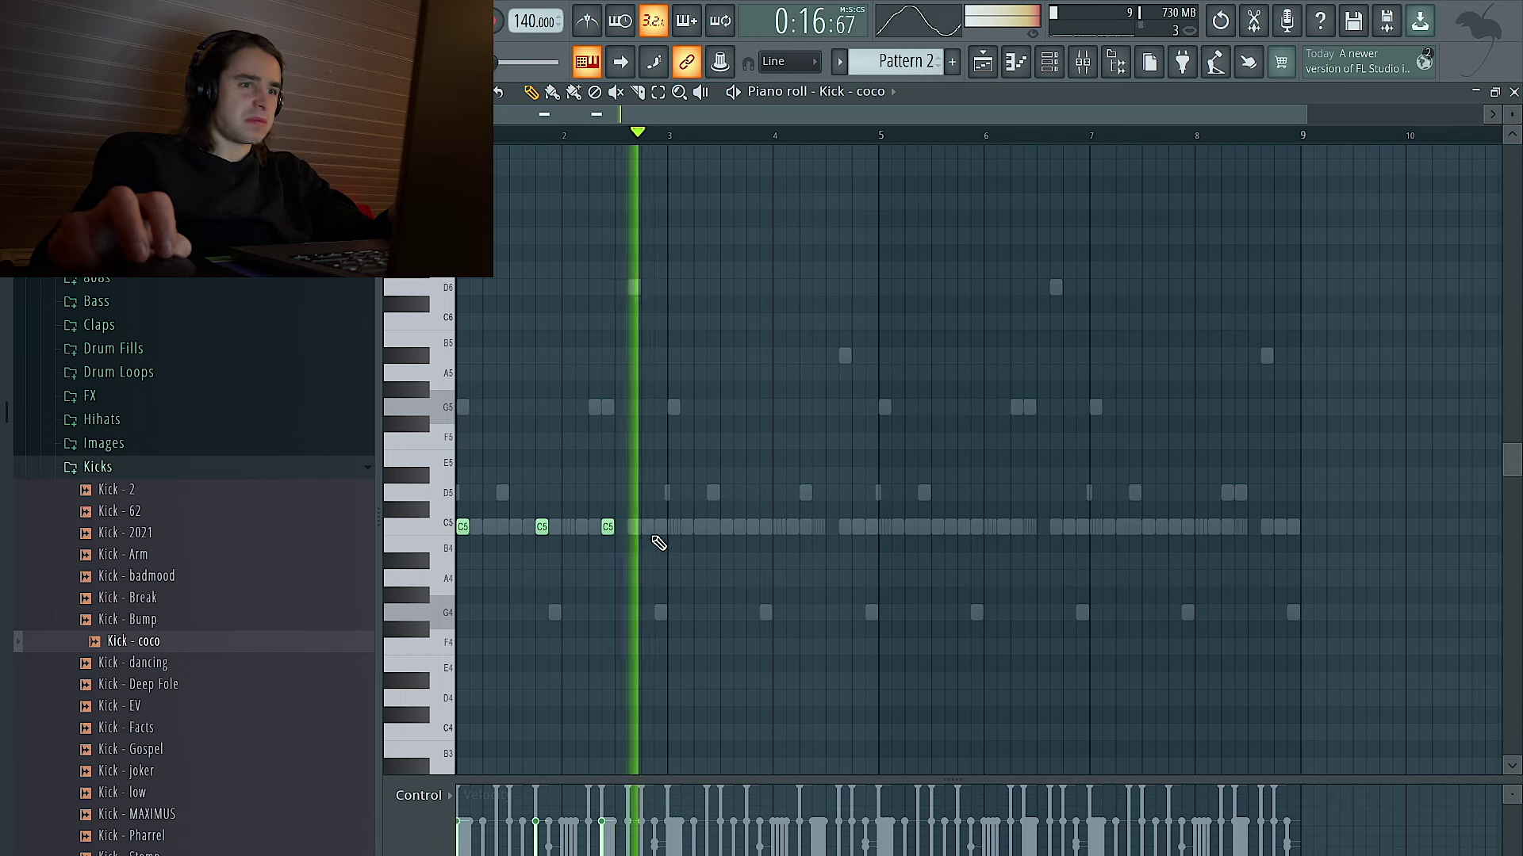
{"action": "double_click", "coordinate": [644, 526]}
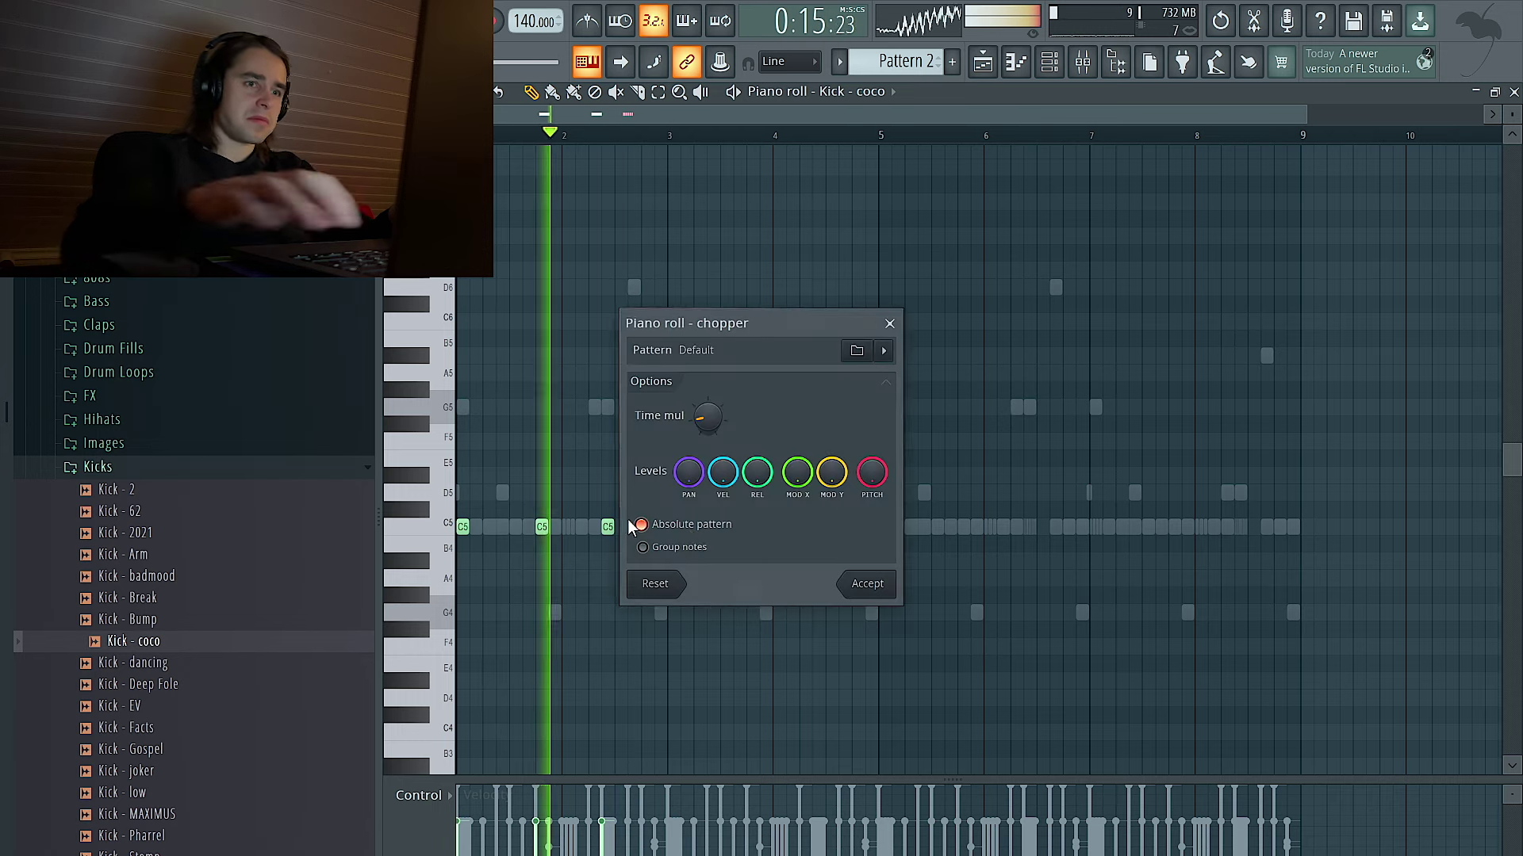
{"action": "left_click", "coordinate": [850, 585]}
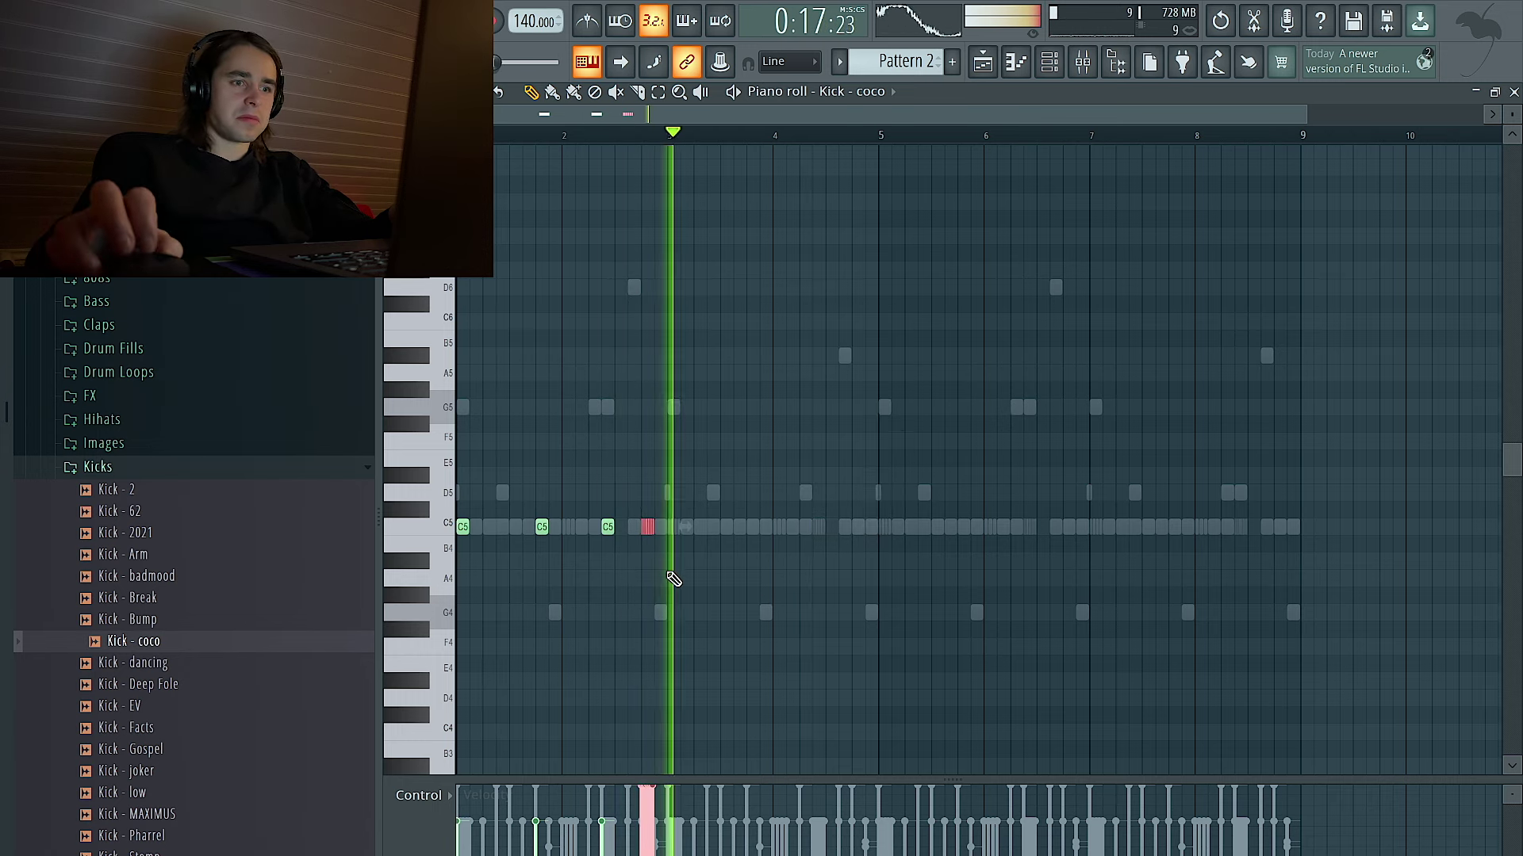
{"action": "key", "text": "space"}
{"action": "scroll", "coordinate": [625, 580], "scroll_direction": "up", "scroll_amount": 6}
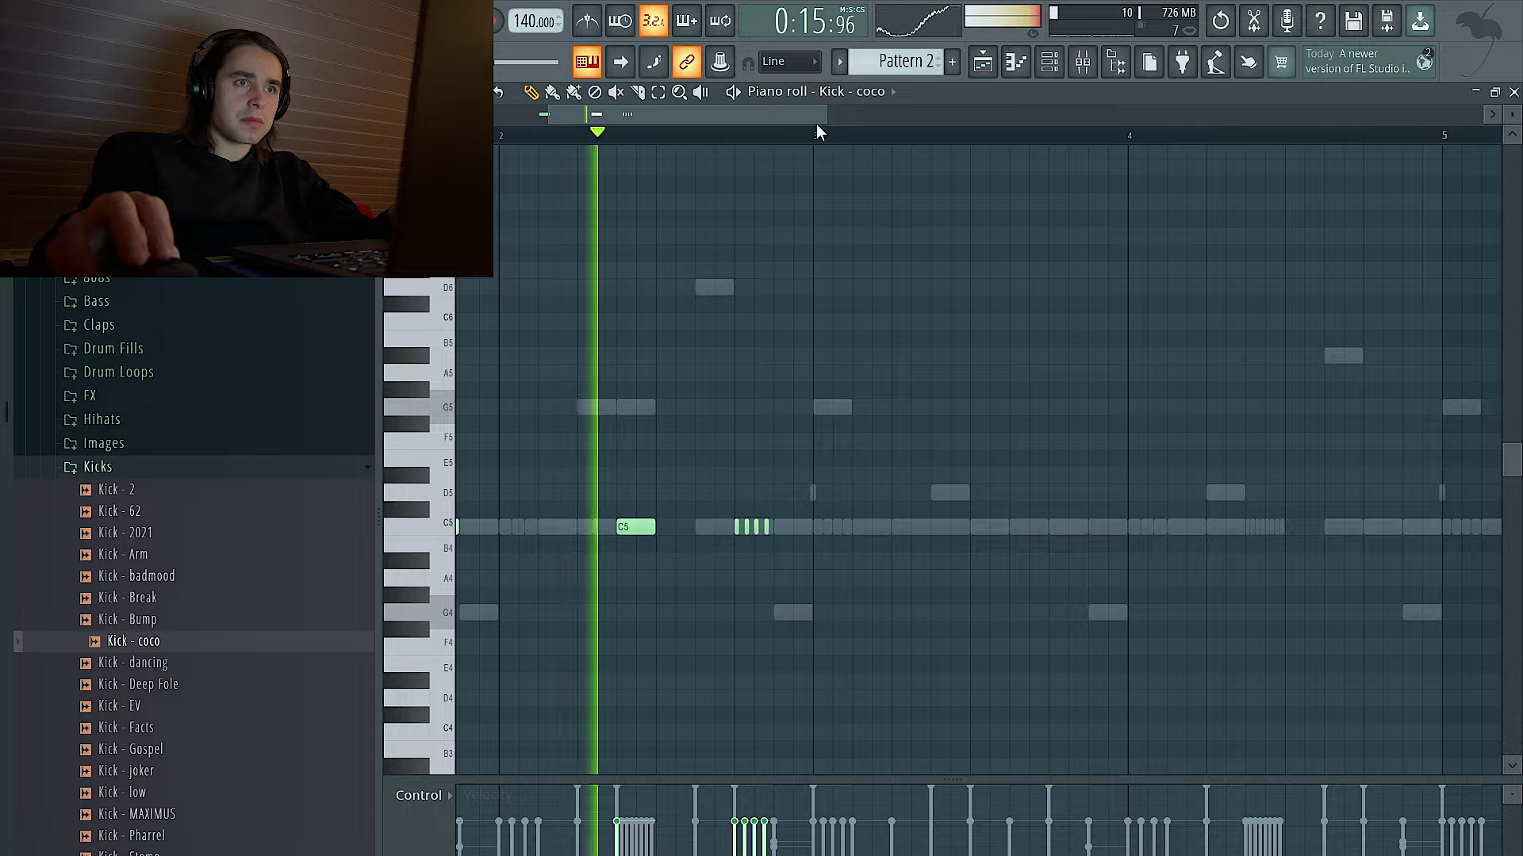
Copy the kick notes of bars 1–2 to bars 3–4 and replace the last bar 2 roll note with a full note just before bar 3.
{"action": "left_click_drag", "start_coordinate": [816, 131], "coordinate": [296, 285]}
{"action": "key", "text": "ctrl+b"}
{"action": "double_click", "coordinate": [1126, 401], "text": "ctrl"}
{"action": "left_click", "coordinate": [1126, 401], "text": "ctrl"}
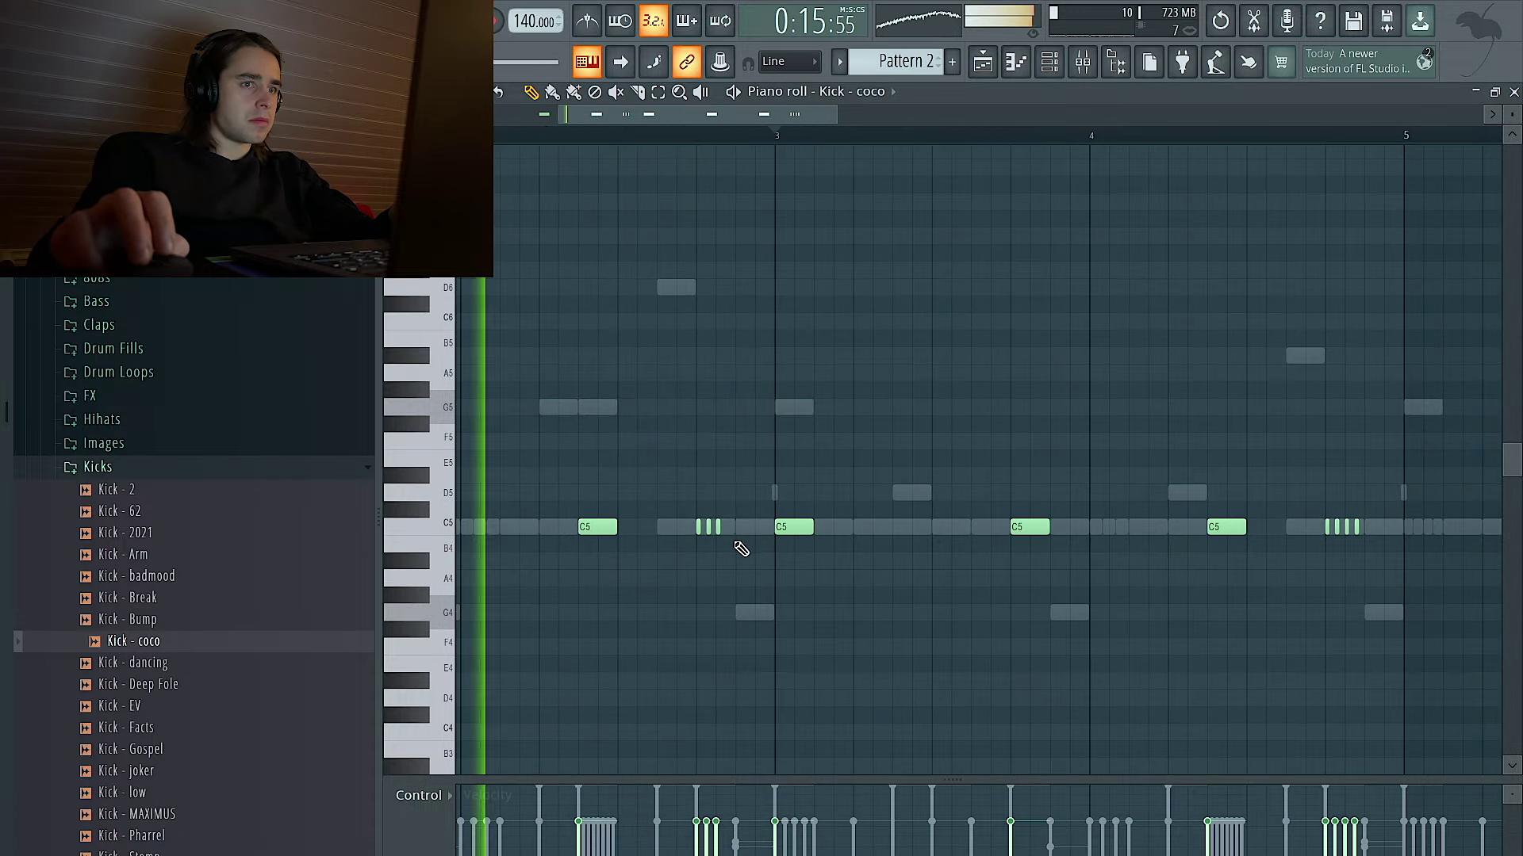
{"action": "left_click", "coordinate": [749, 526]}
Move the late bar 3 kick note to step 15 of that bar.
{"action": "scroll", "coordinate": [785, 508], "scroll_direction": "down", "scroll_amount": 3, "text": "ctrl"}
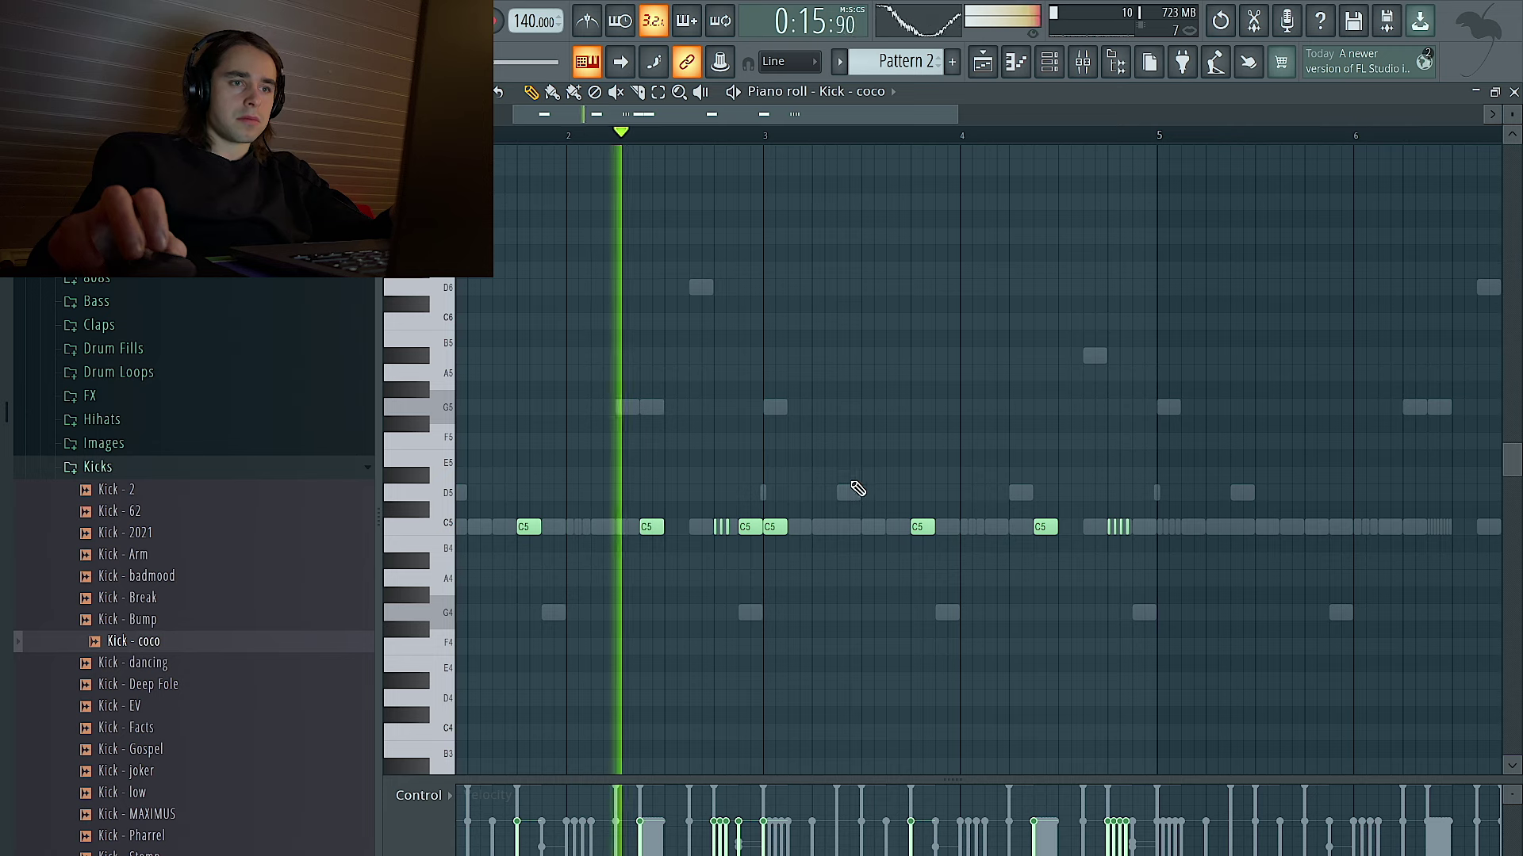
{"action": "right_click", "coordinate": [923, 526]}
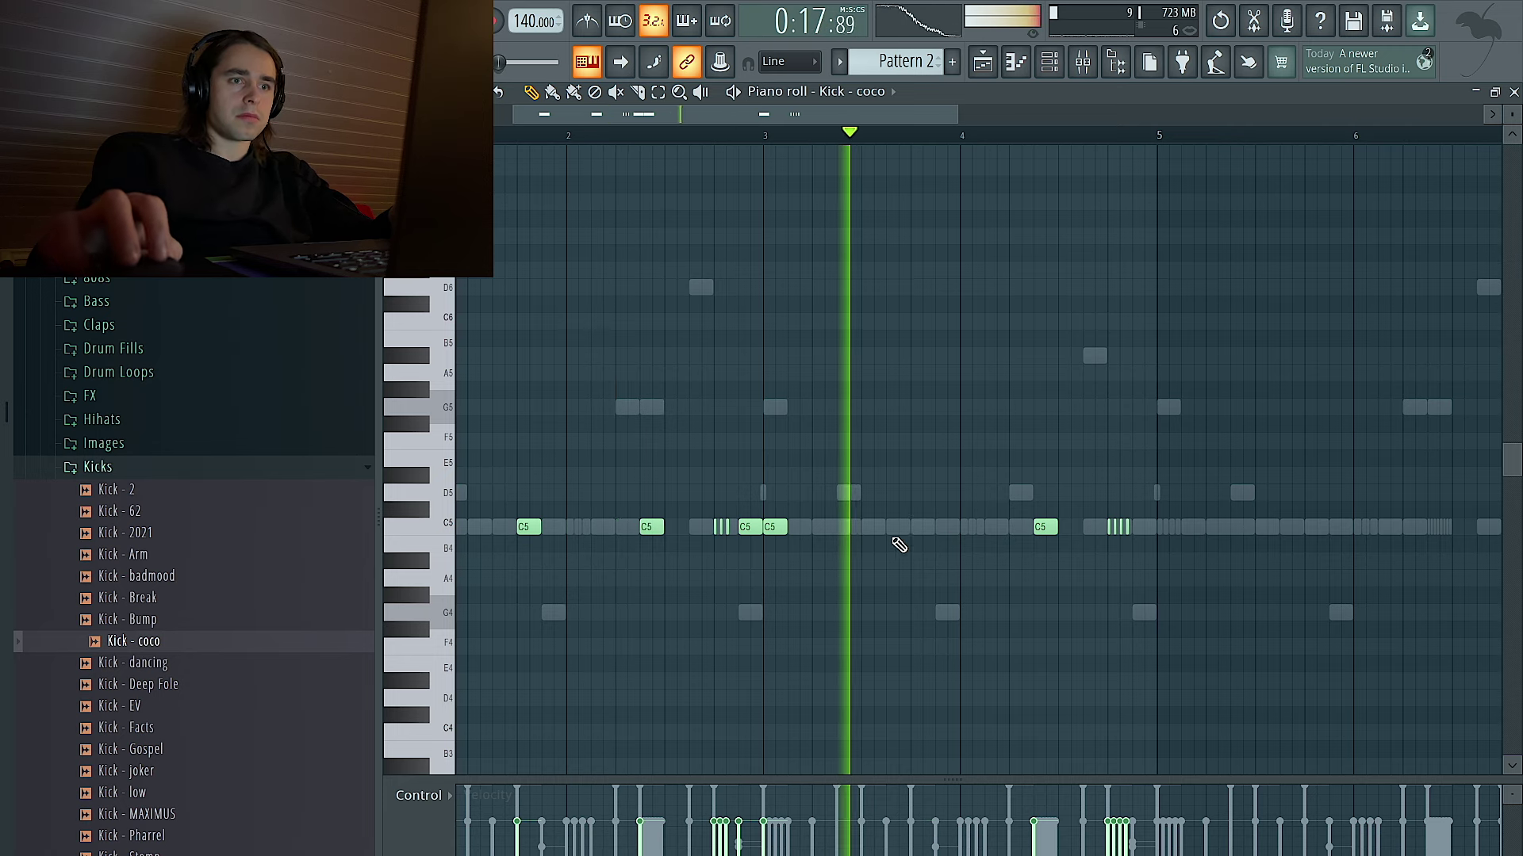
{"action": "left_click", "coordinate": [931, 526]}
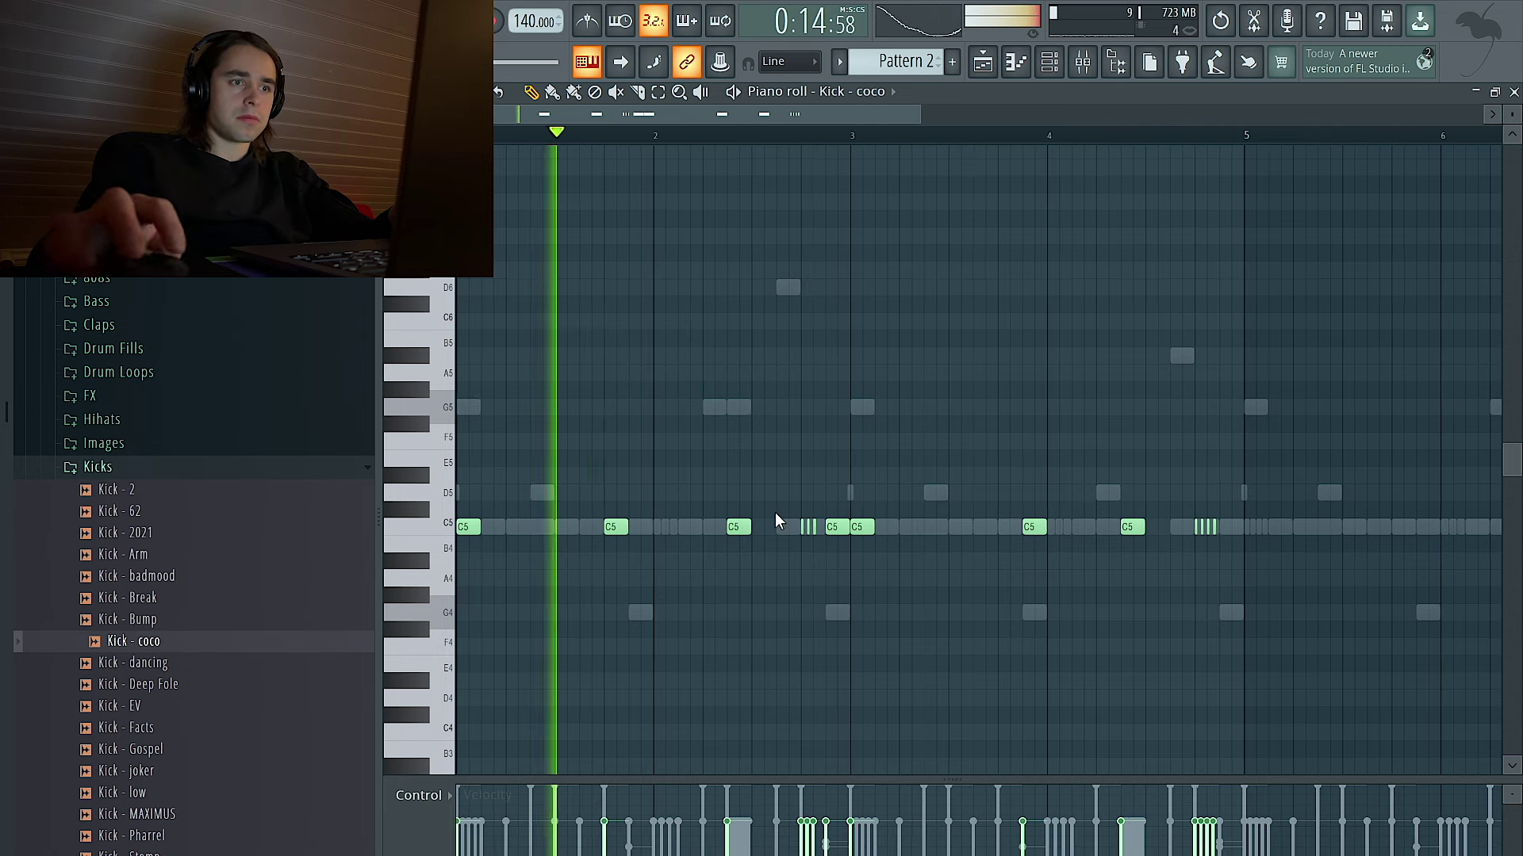
{"action": "left_click", "coordinate": [659, 527]}
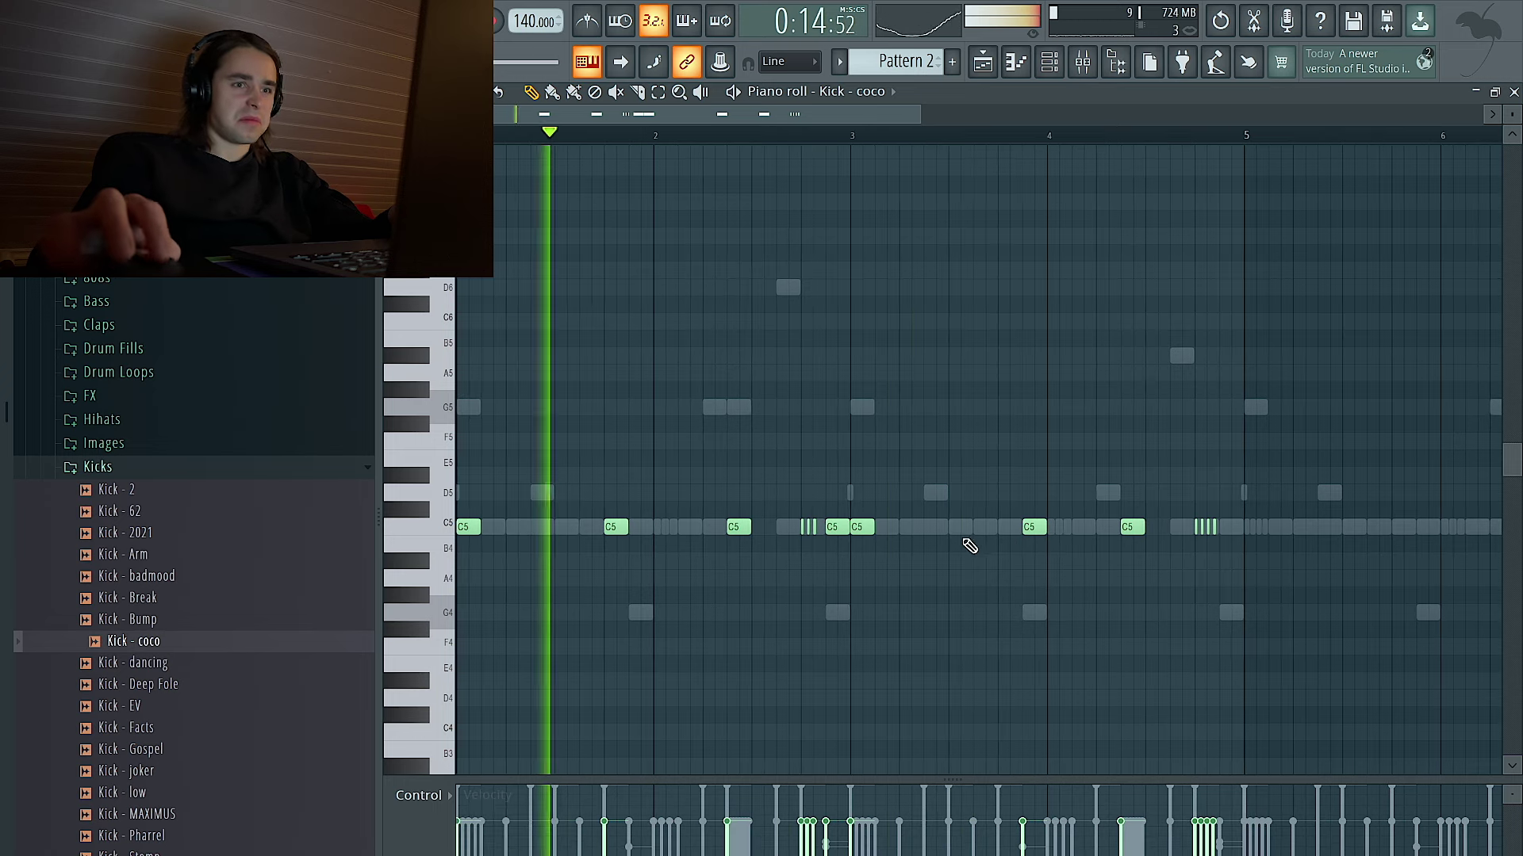
Place the late bar 3 kick note on step 13 of that bar and add a kick note at the start of bar 4.
{"action": "left_click_drag", "start_coordinate": [1036, 529], "coordinate": [999, 530]}
{"action": "left_click", "coordinate": [1054, 531]}
{"action": "scroll", "coordinate": [1001, 486], "scroll_direction": "down", "scroll_amount": 2}
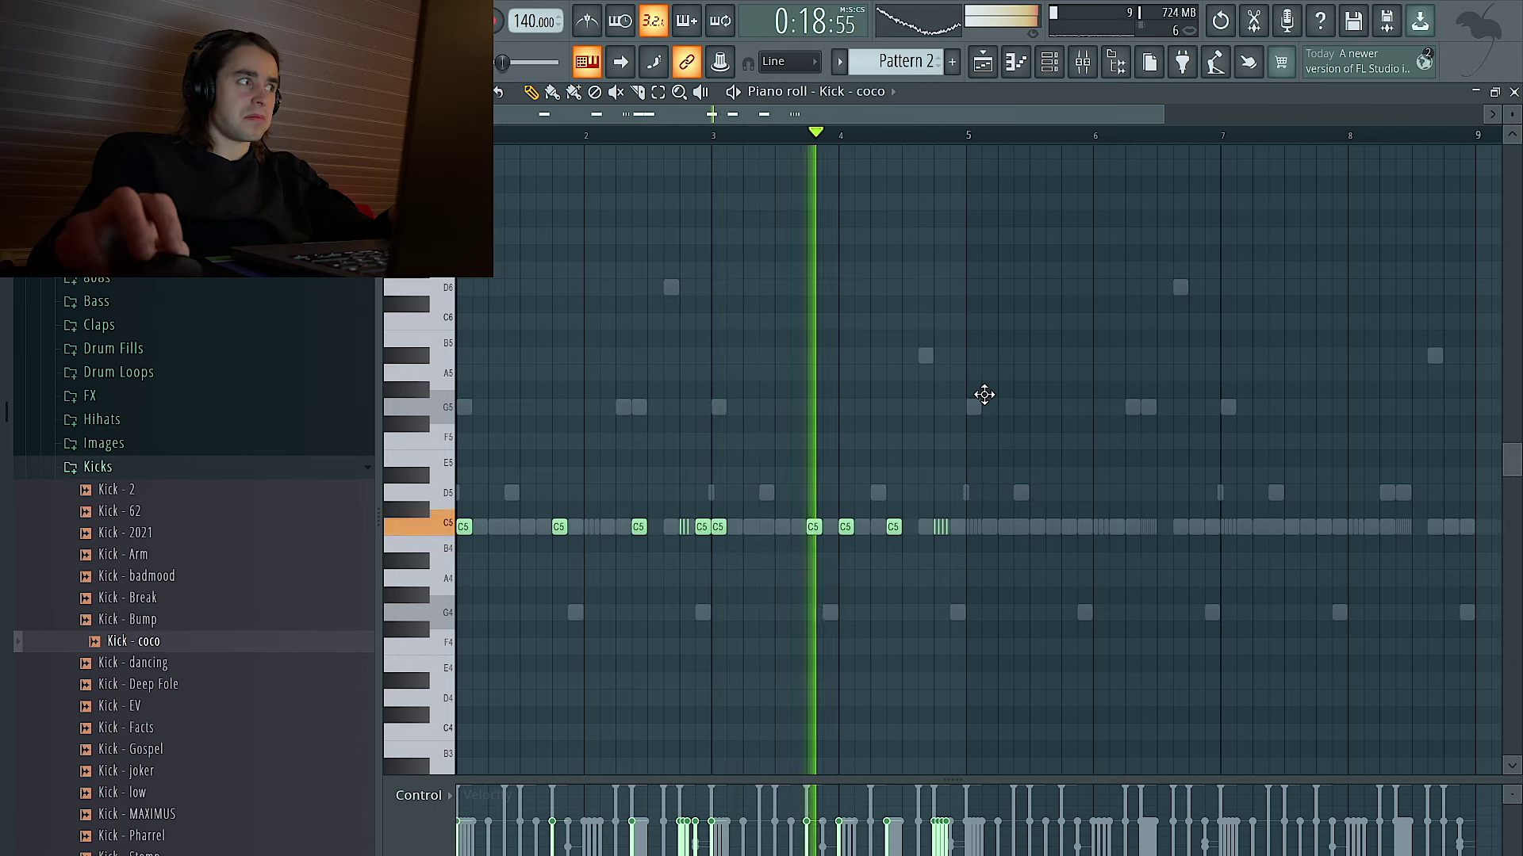
Undo the last kick note move and addition, and duplicate the kick notes of bars 1–4 to bars 5–8.
{"action": "key", "text": "ctrl+z"}
{"action": "key", "text": "ctrl+z"}
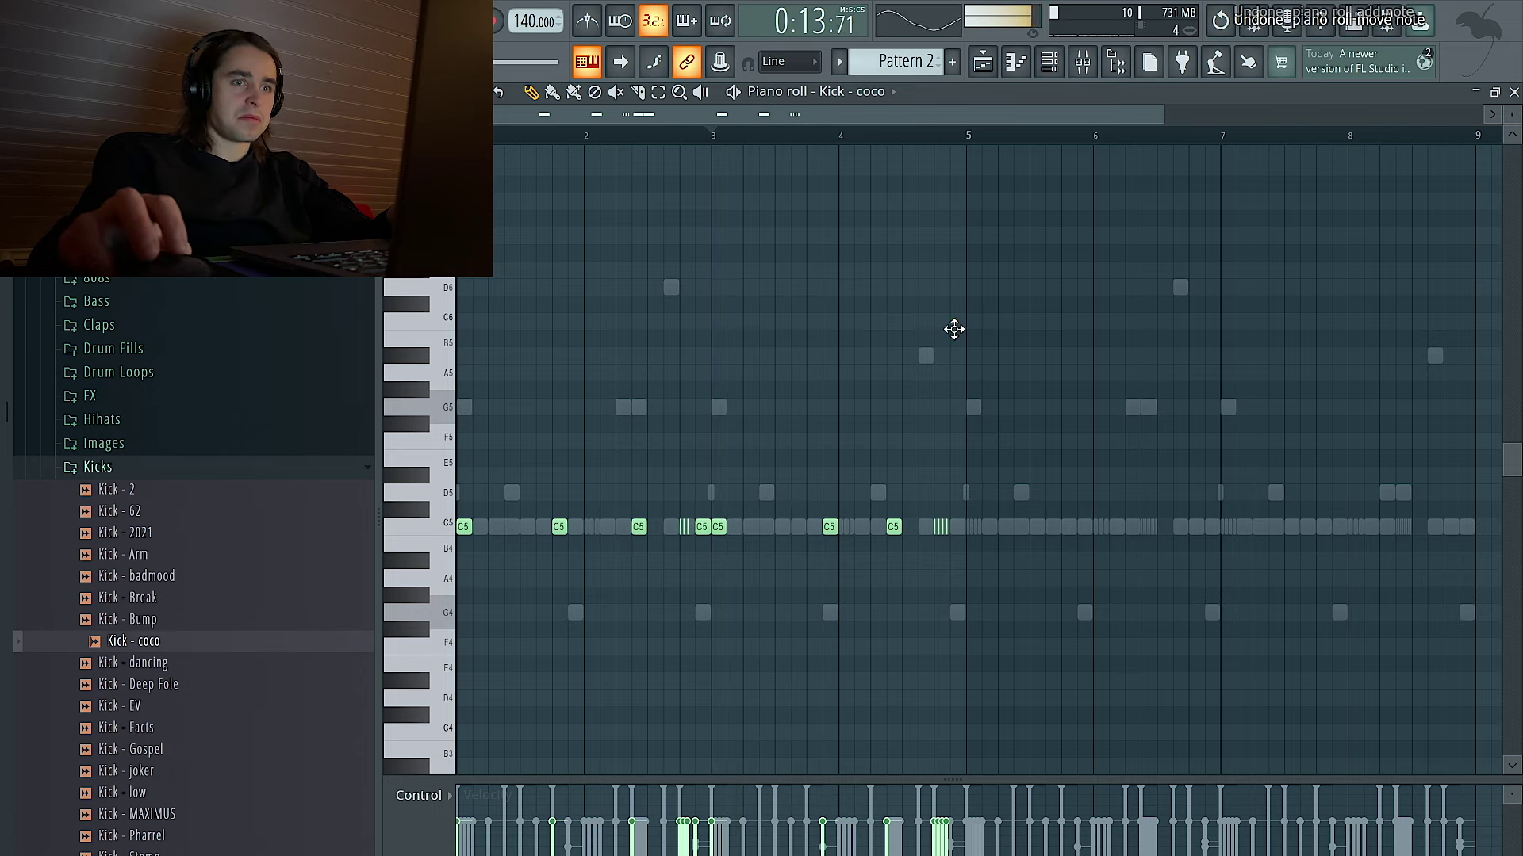
{"action": "left_click_drag", "start_coordinate": [968, 137], "coordinate": [469, 157]}
{"action": "key", "text": "ctrl+b"}
{"action": "key", "text": "ctrl+d"}
{"action": "scroll", "coordinate": [1128, 530], "scroll_direction": "up", "scroll_amount": 2}
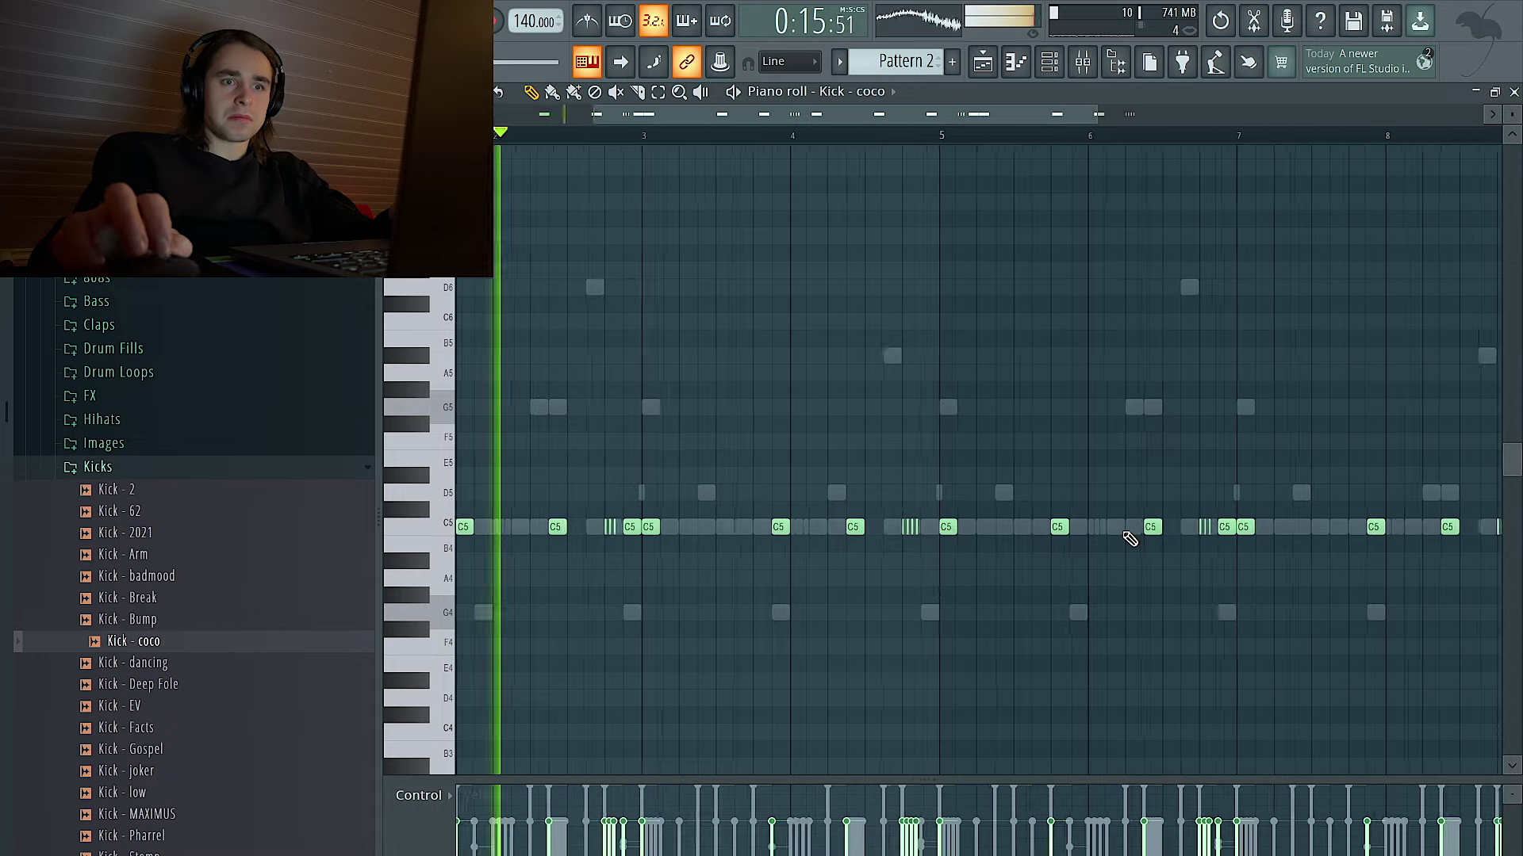
Add kick notes on step 1 of bars 2 and 6 and step 5 of bars 4 and 8, and remove the rolls in bars 2 and 6.
{"action": "key", "text": "space"}
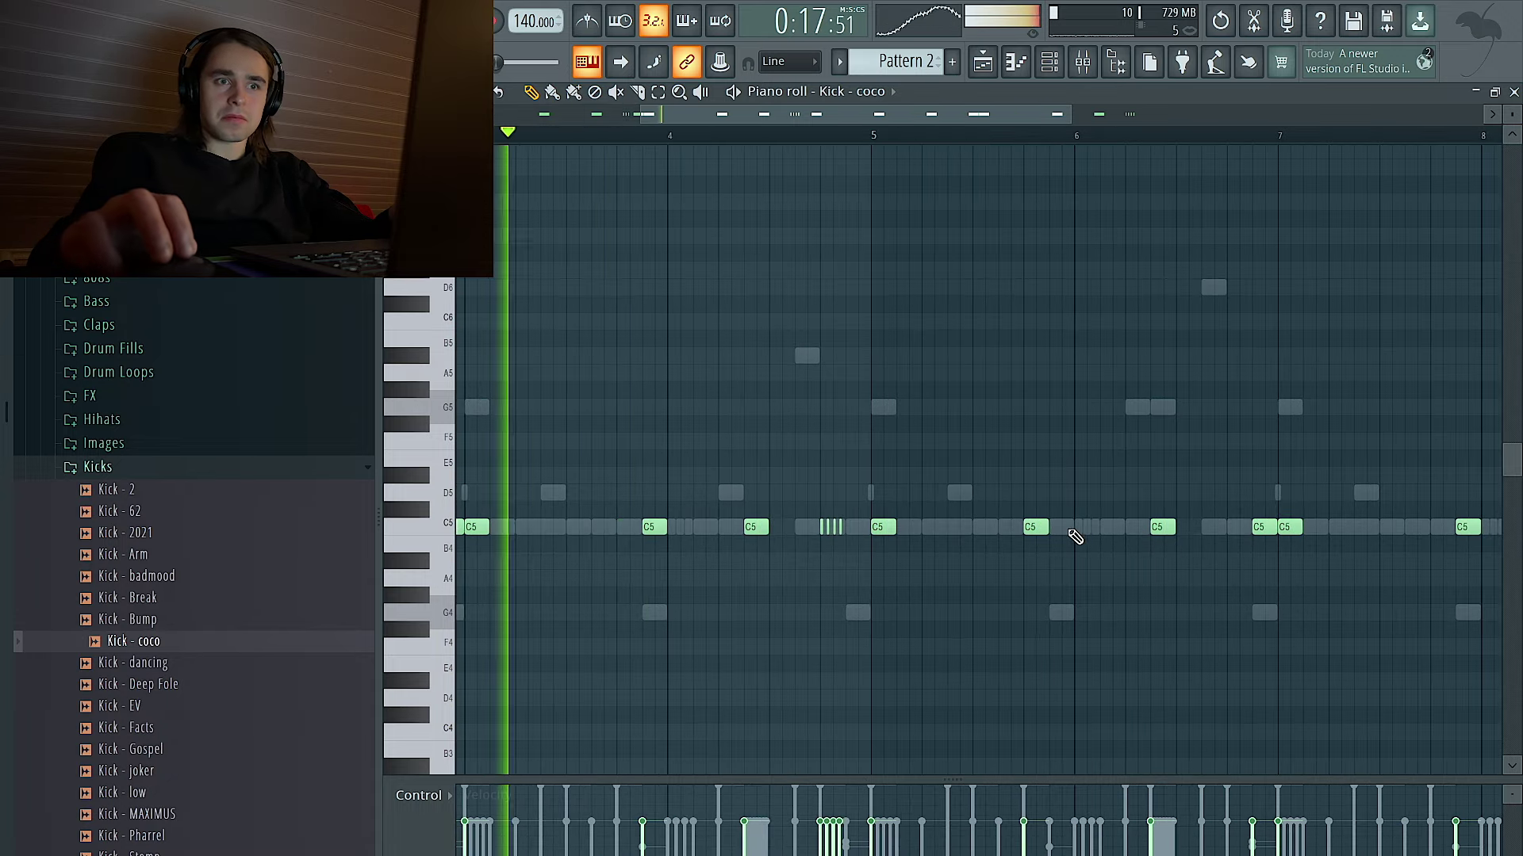
{"action": "scroll", "coordinate": [1115, 473], "scroll_direction": "down", "scroll_amount": 2}
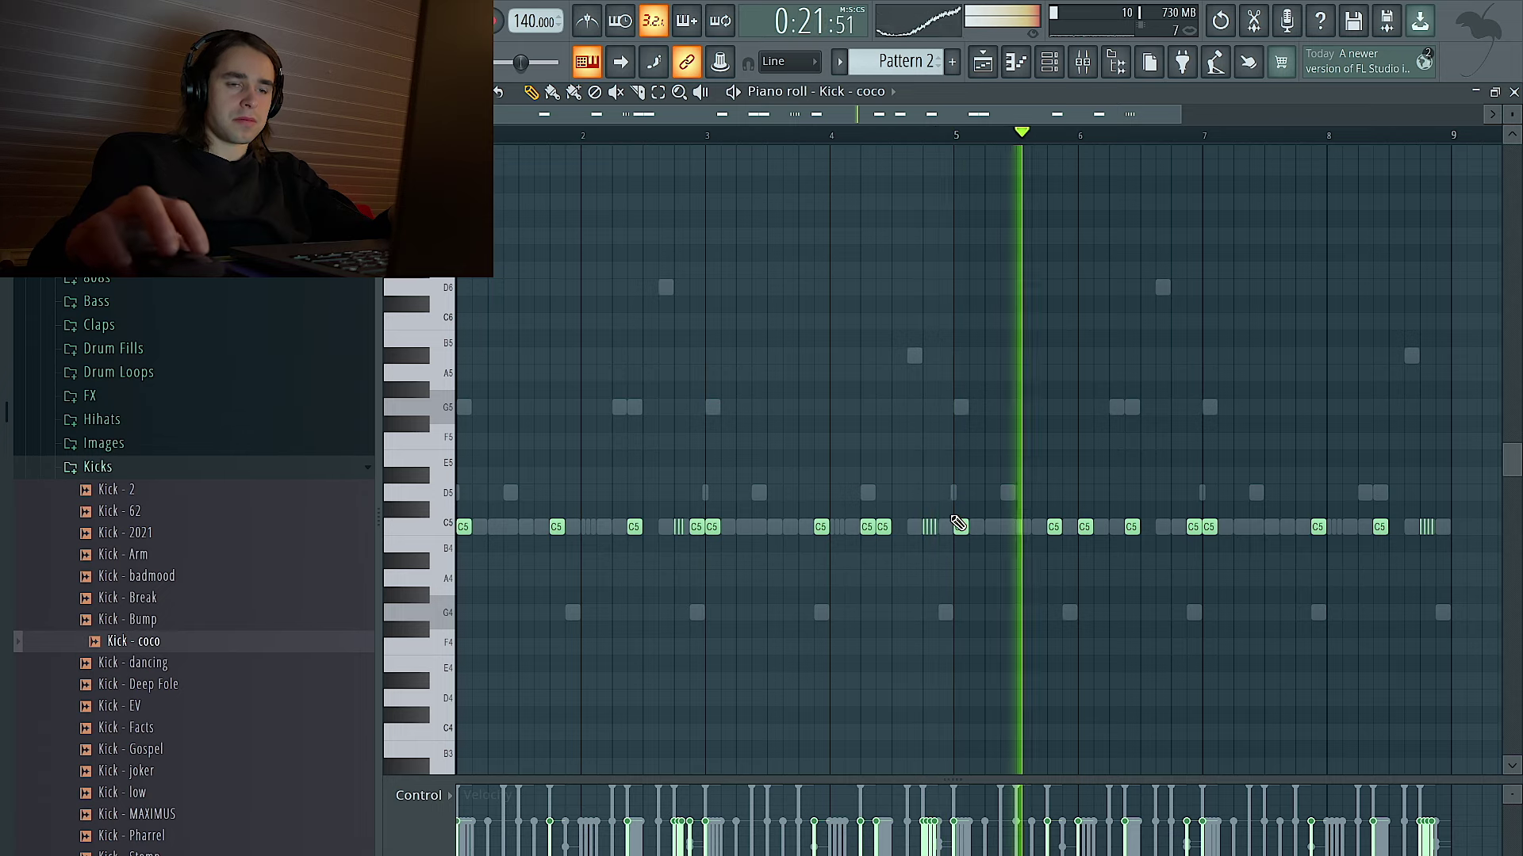
{"action": "scroll", "coordinate": [957, 525], "scroll_direction": "right", "scroll_amount": 3}
{"action": "scroll", "coordinate": [1017, 501], "scroll_direction": "right", "scroll_amount": 4}
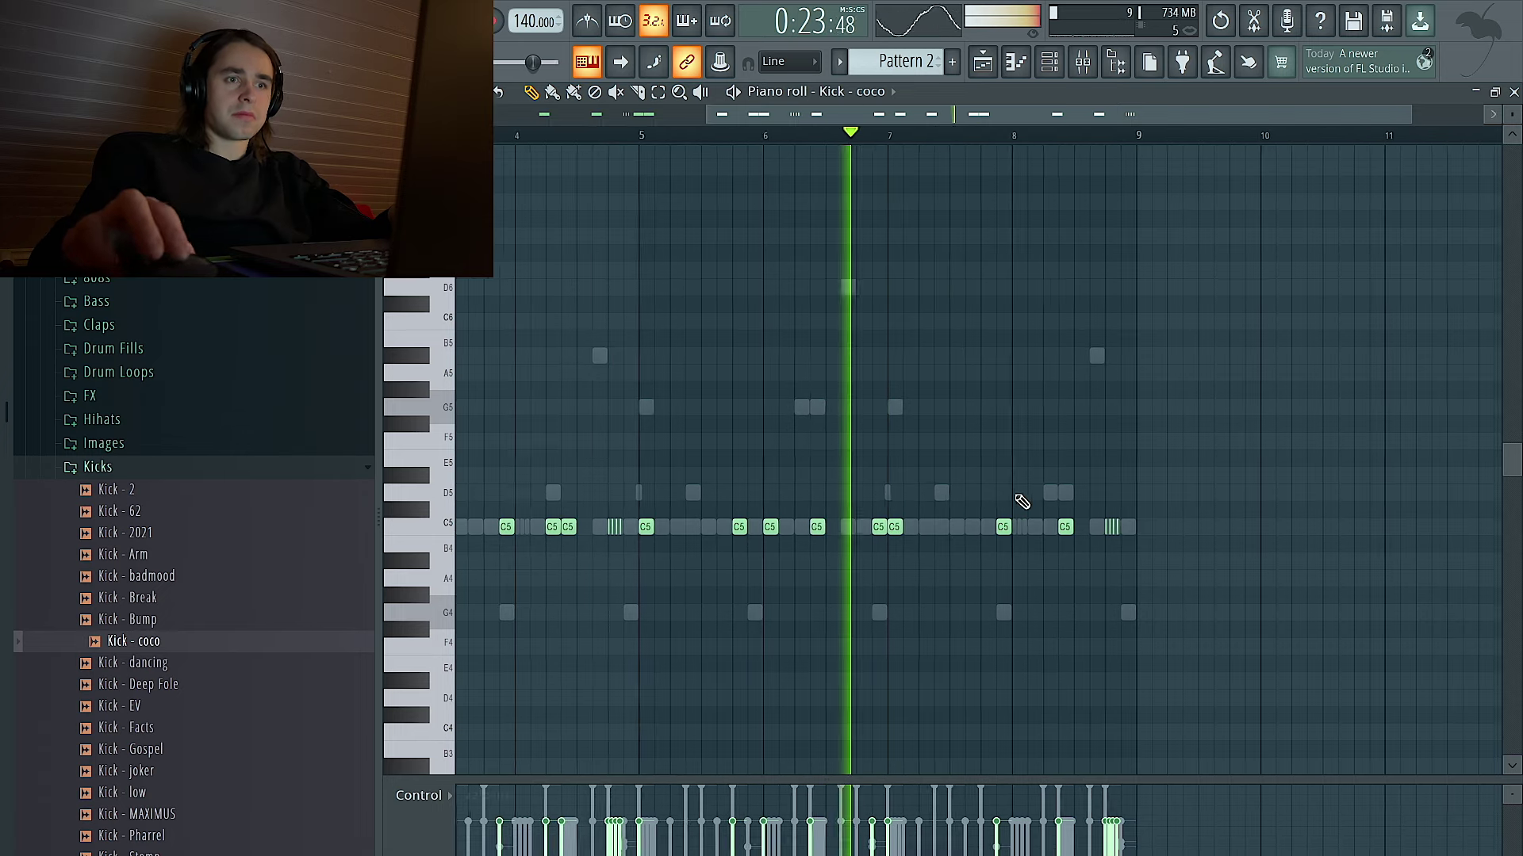
{"action": "left_click", "coordinate": [930, 527]}
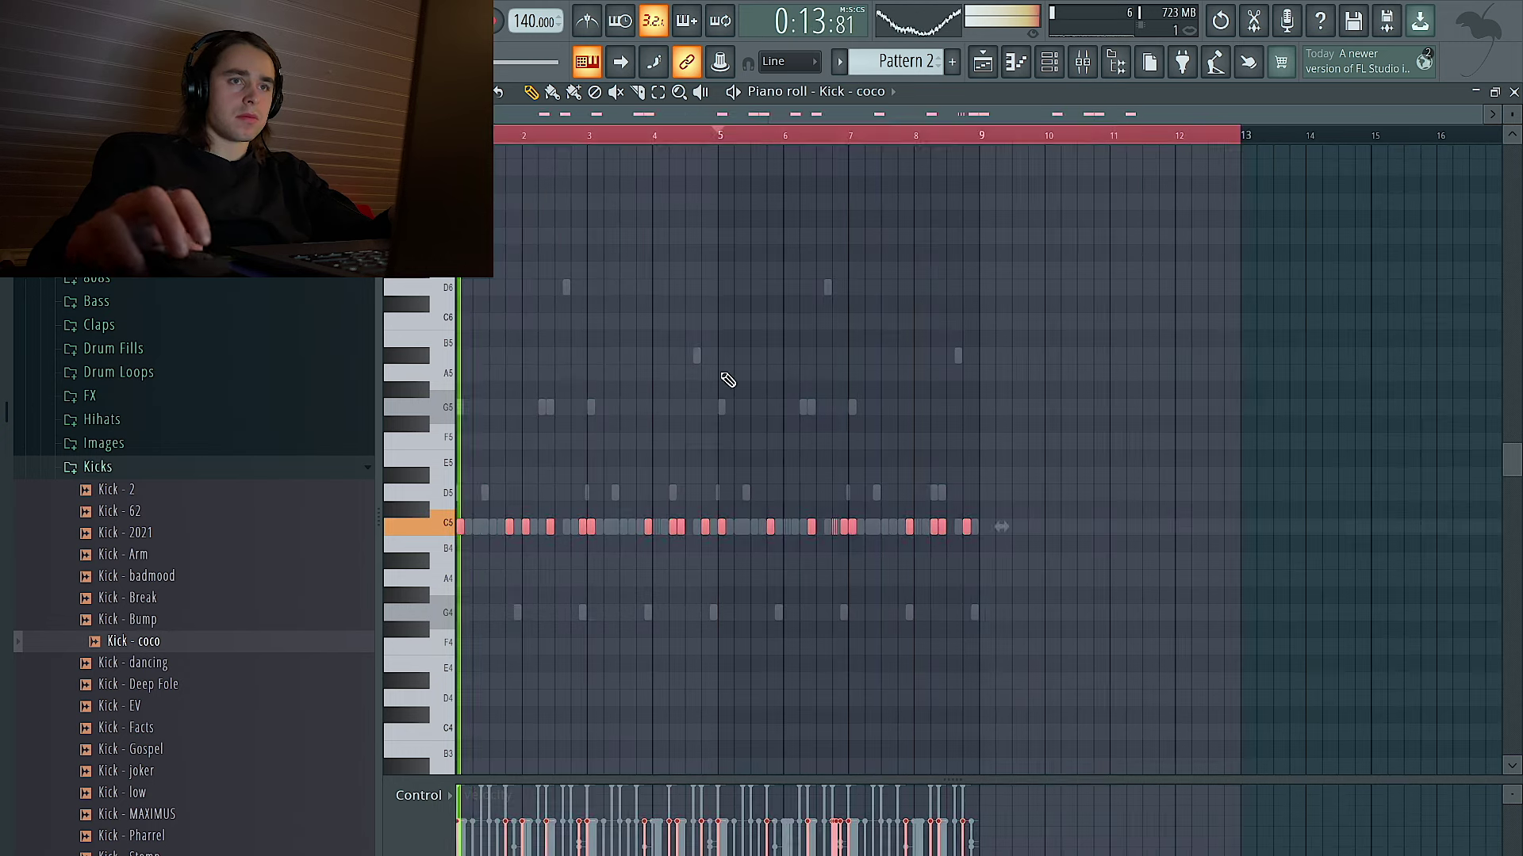
Open Perc - Bell in the piano roll and place D5 notes at the start of bars 1, 3, 5 and 7.
{"action": "key", "text": "F6"}
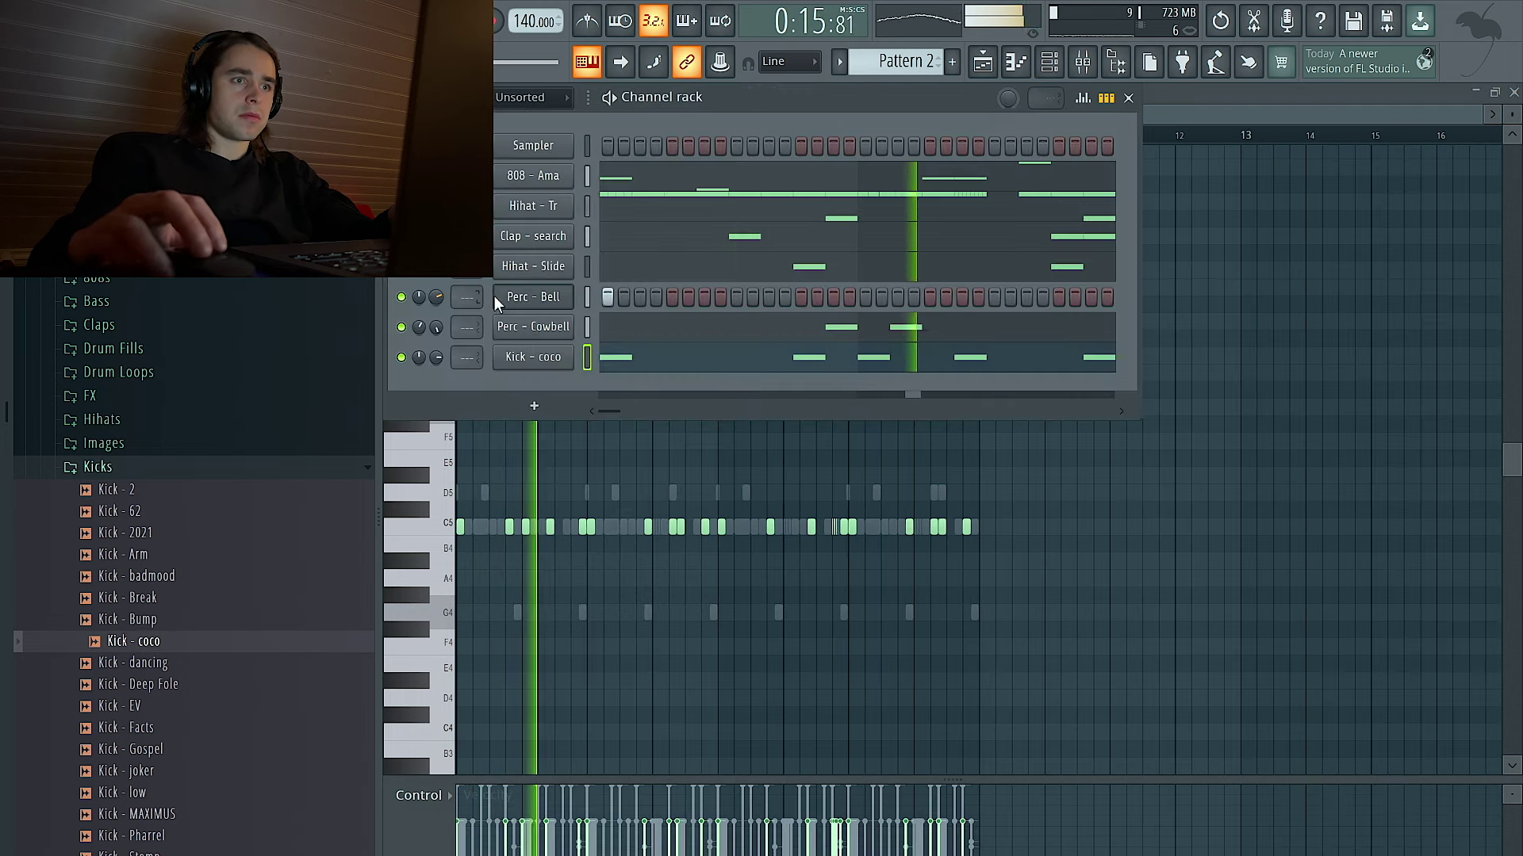
{"action": "right_click", "coordinate": [569, 287]}
{"action": "left_click", "coordinate": [627, 293]}
{"action": "left_click", "coordinate": [1058, 65]}
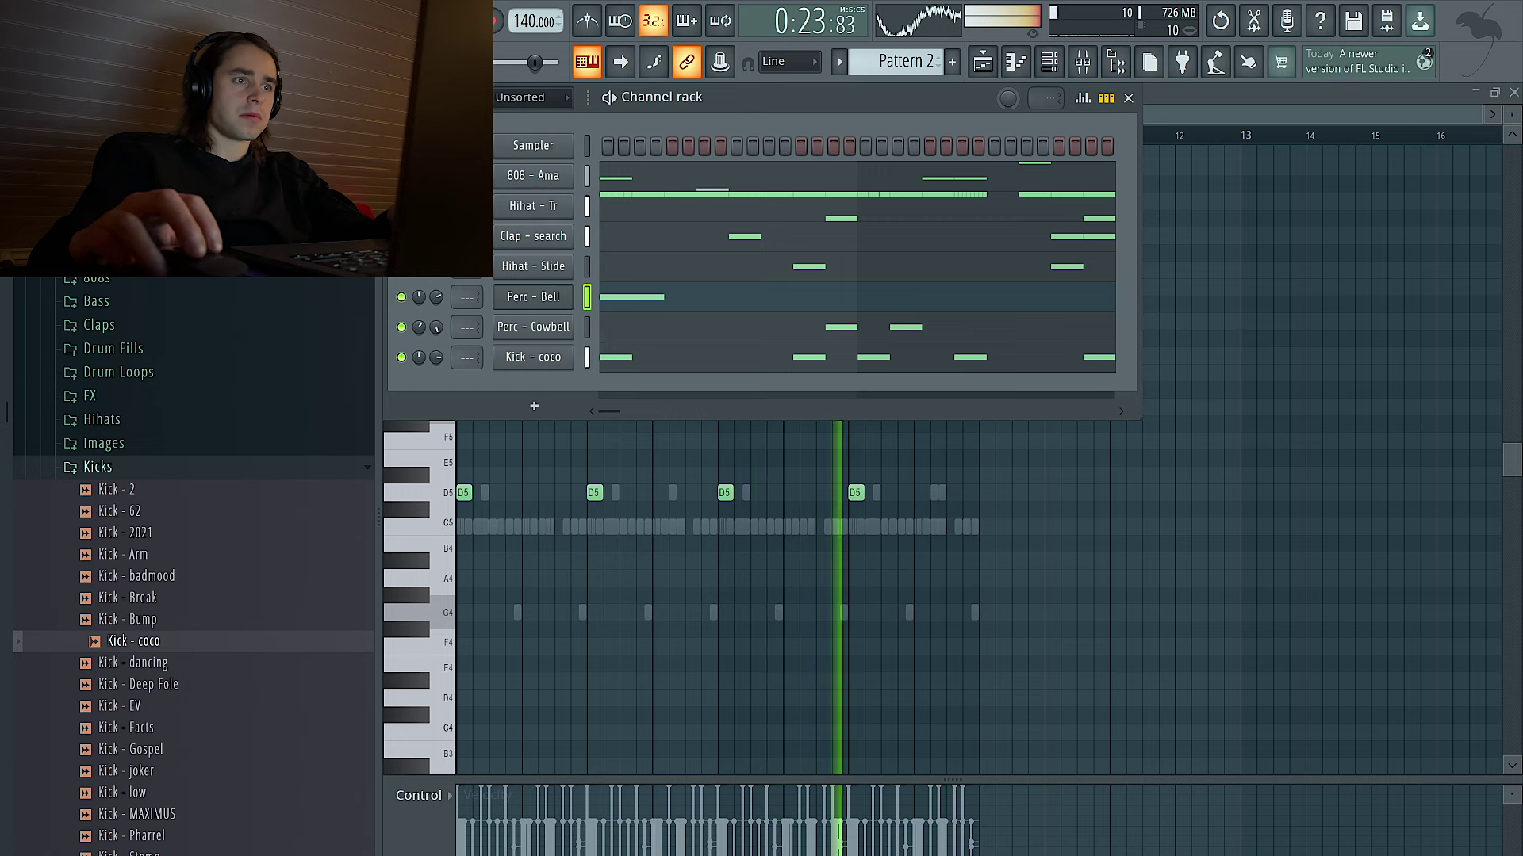
{"action": "left_click", "coordinate": [538, 237]}
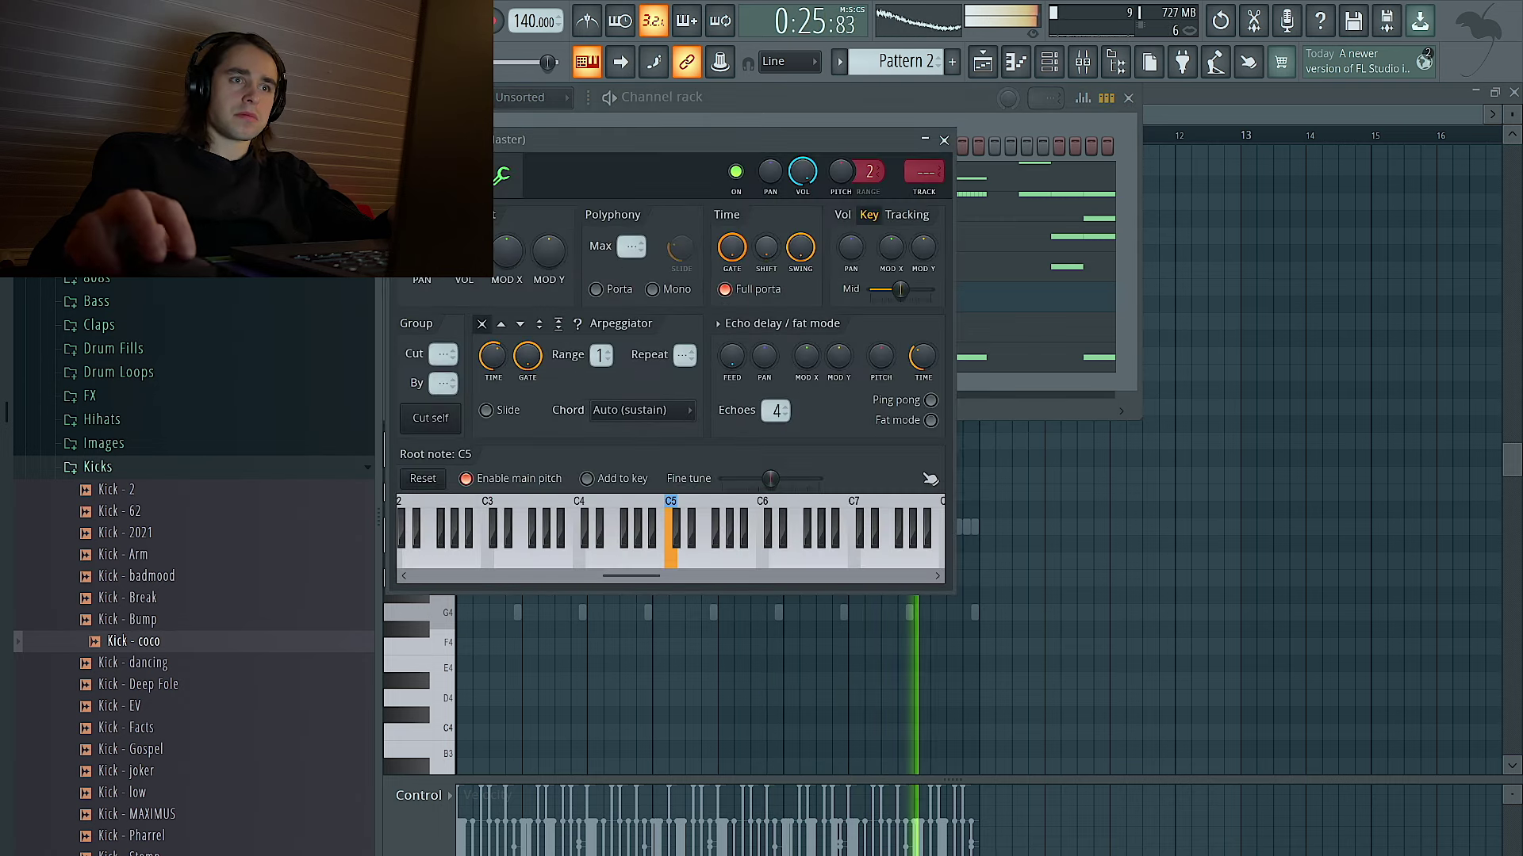
{"action": "left_click", "coordinate": [944, 141]}
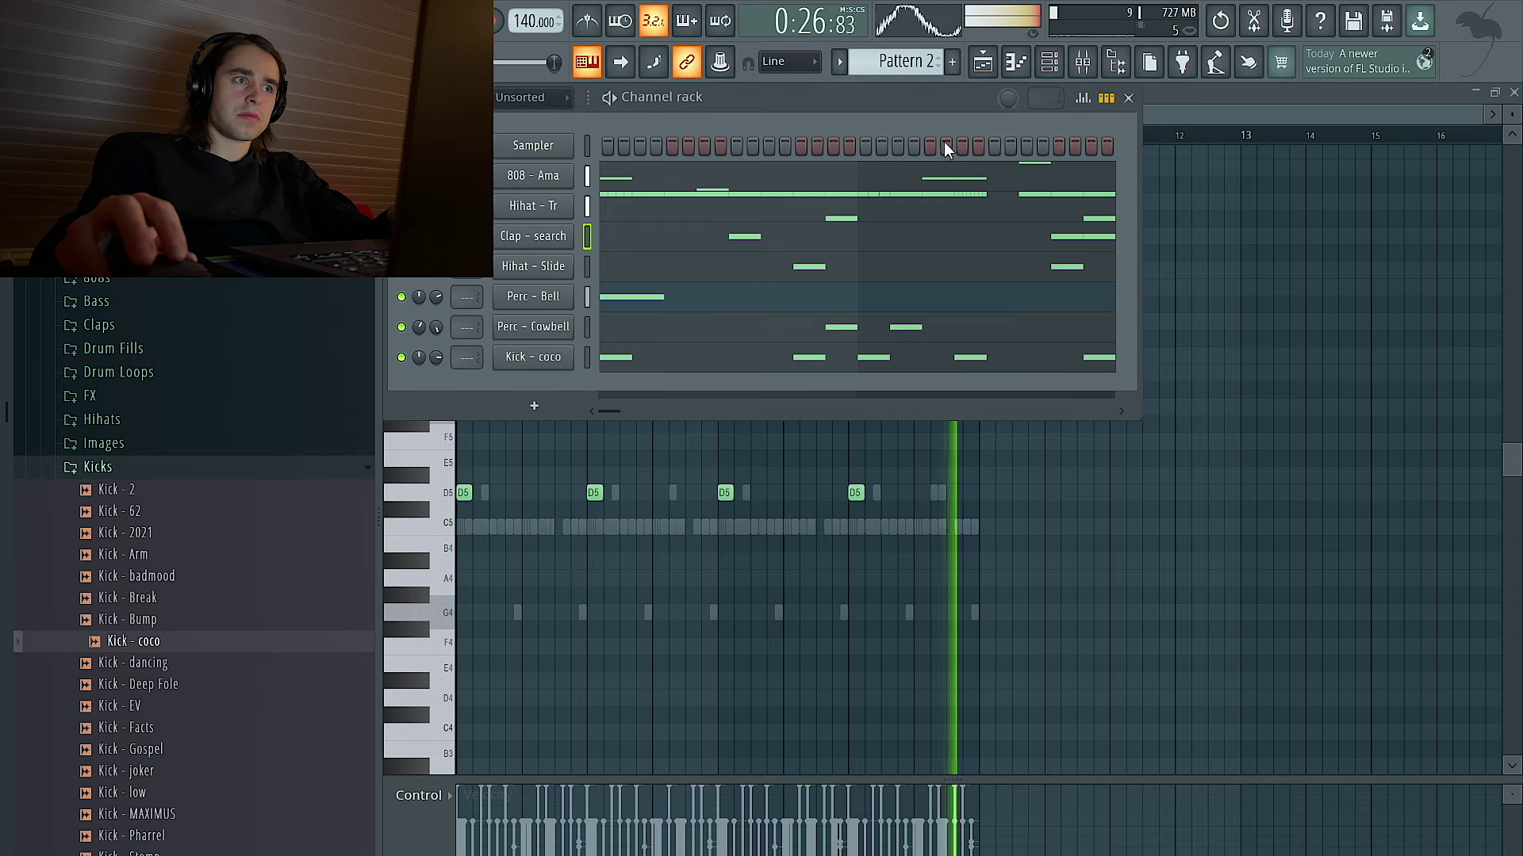
{"action": "left_click", "coordinate": [979, 68]}
{"action": "left_click", "coordinate": [1051, 67]}
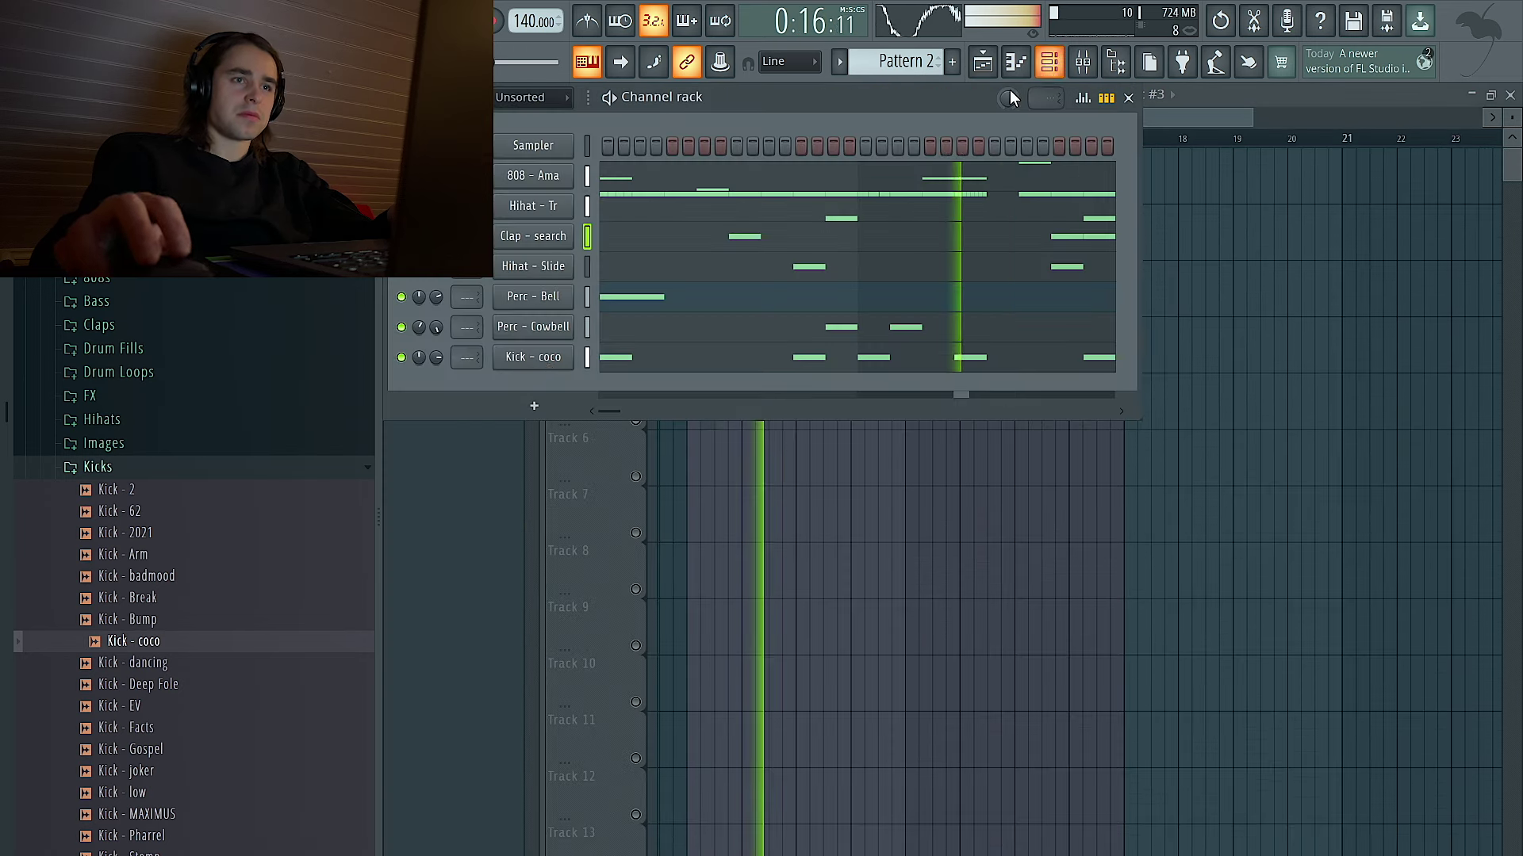
{"action": "left_click", "coordinate": [538, 403]}
{"action": "left_click", "coordinate": [476, 385]}
{"action": "right_click", "coordinate": [539, 298]}
{"action": "left_click", "coordinate": [624, 295]}
Open Perc - Cowbell in the piano roll and add a C5 note on step 5 of bar 6.
{"action": "right_click", "coordinate": [536, 327]}
{"action": "left_click", "coordinate": [599, 341]}
{"action": "scroll", "coordinate": [793, 530], "scroll_direction": "up", "scroll_amount": 4}
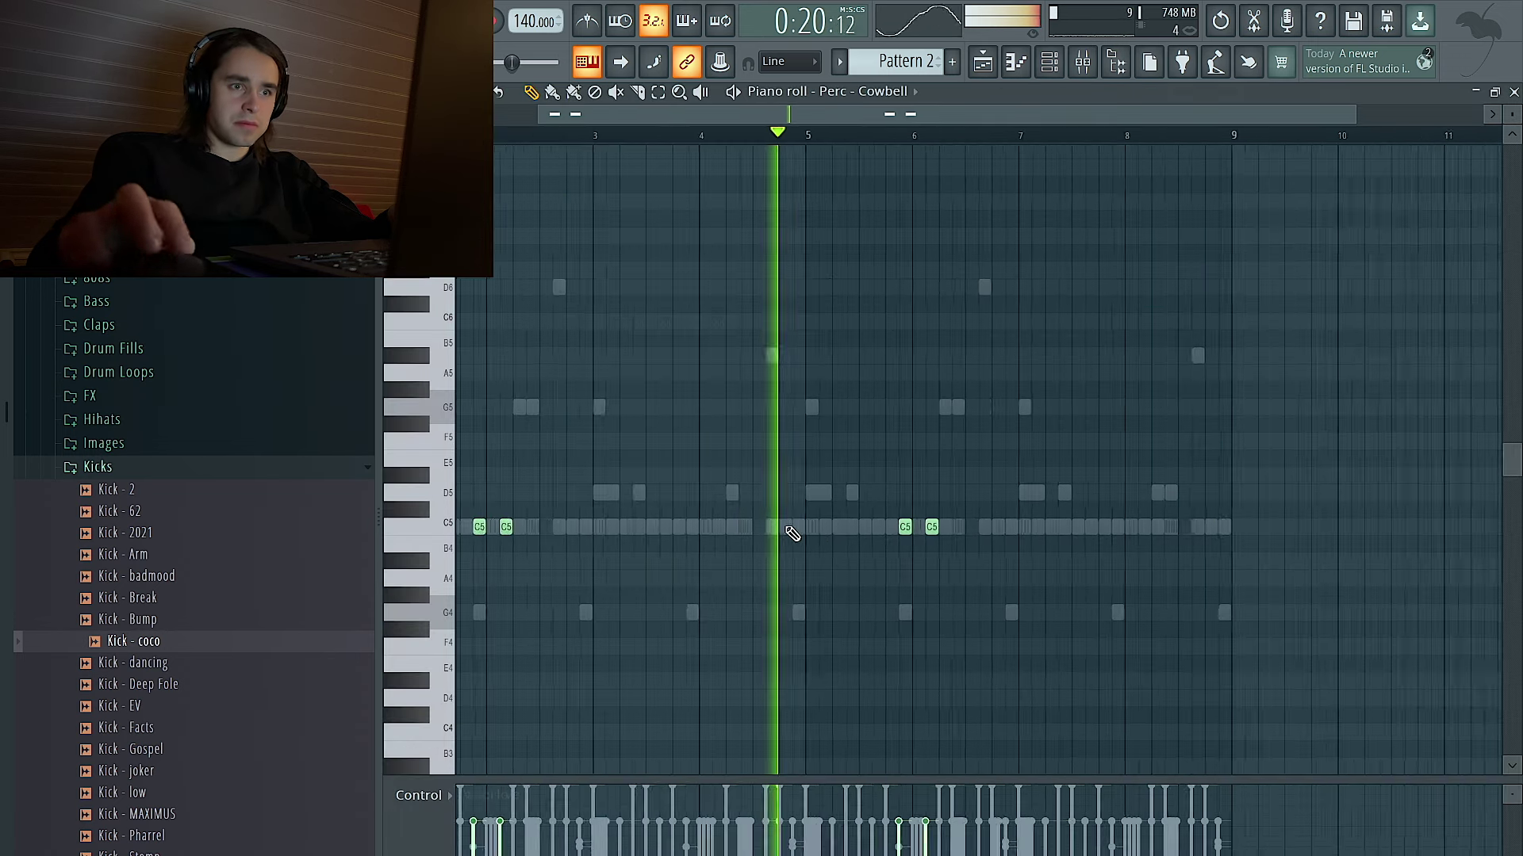
{"action": "left_click", "coordinate": [1013, 527]}
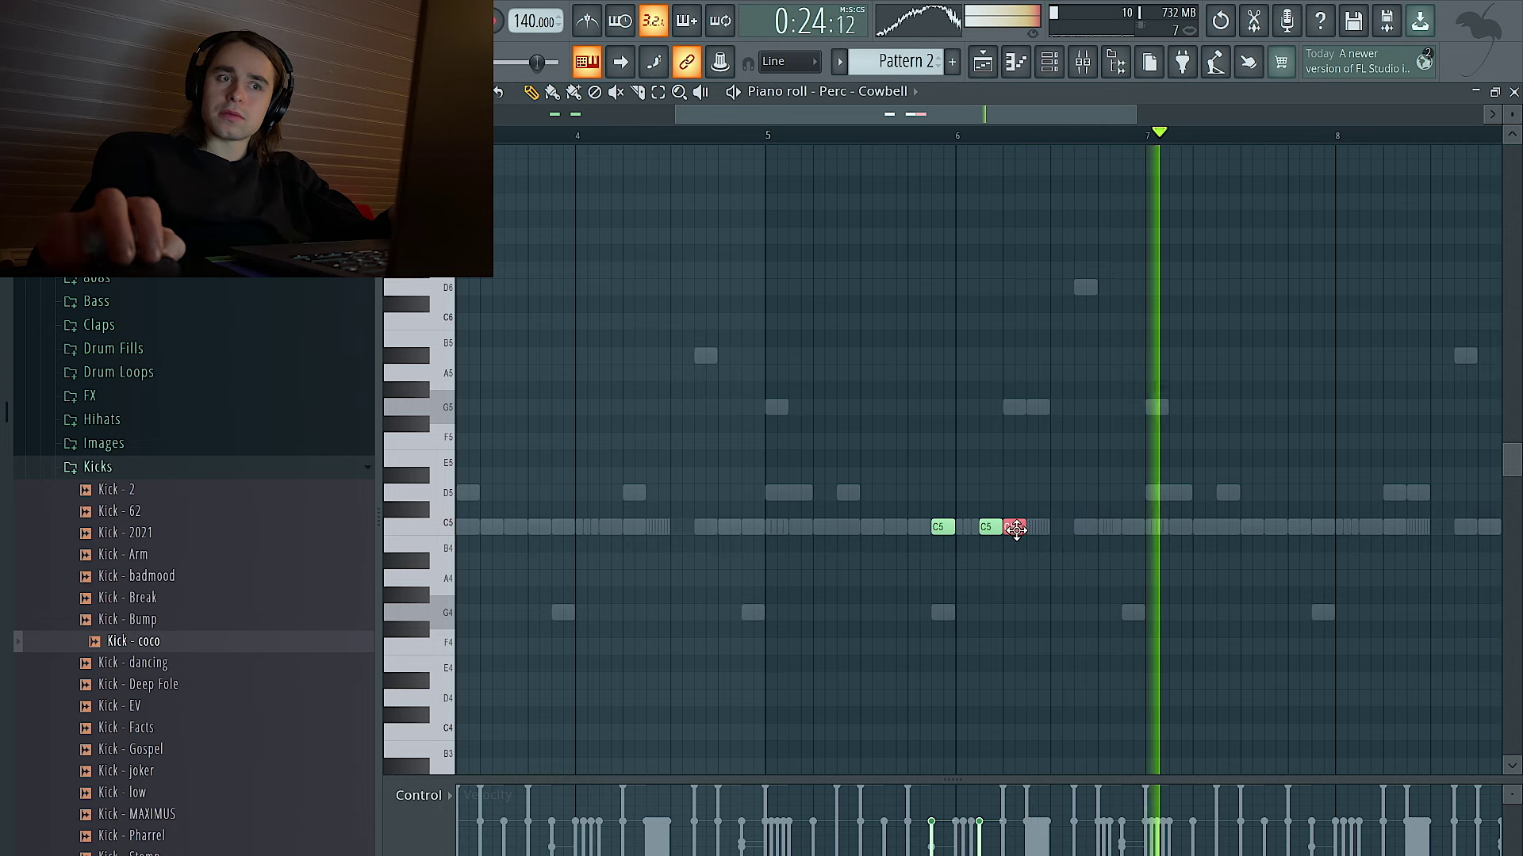
{"action": "scroll", "coordinate": [1025, 492], "scroll_direction": "down", "scroll_amount": 3}
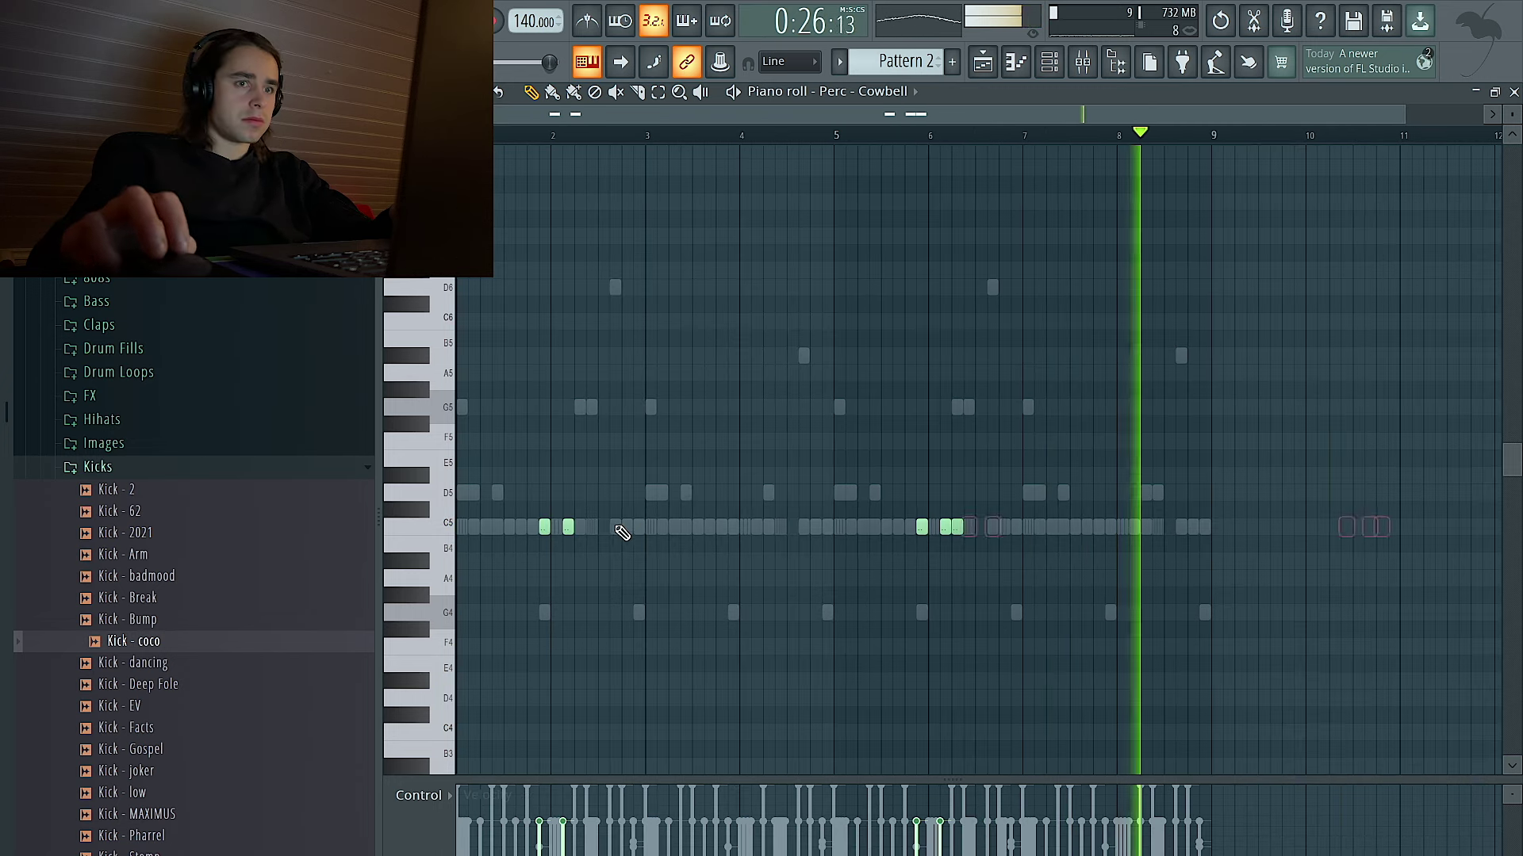
Remove the C5 cowbell note on step 7 of bar 2, place a D#5 note on step 5 of that bar and play the pattern.
{"action": "scroll", "coordinate": [595, 530], "scroll_direction": "up", "scroll_amount": 2}
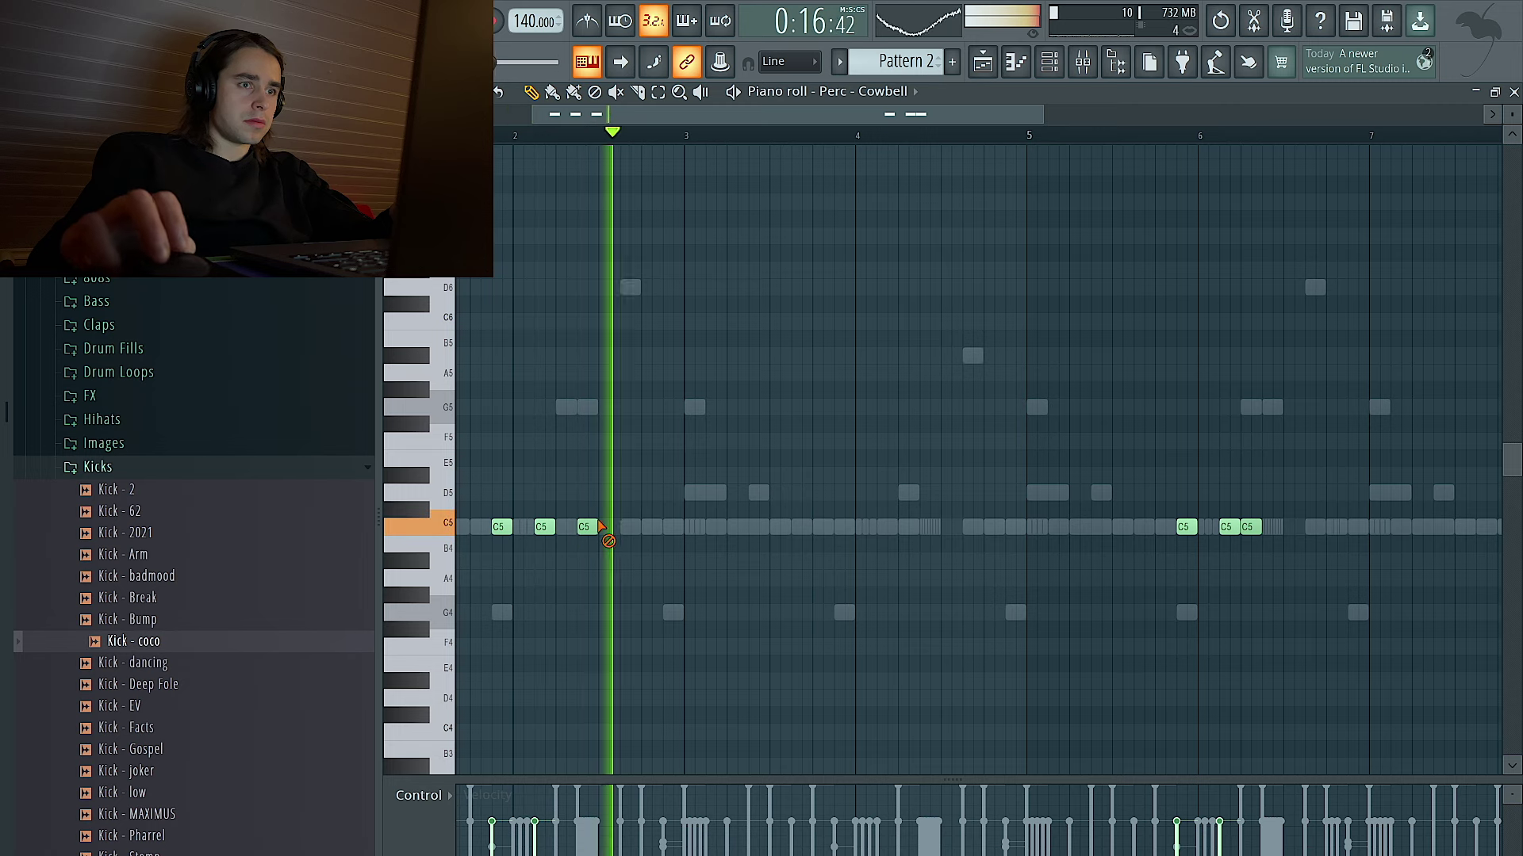
{"action": "right_click", "coordinate": [587, 527]}
{"action": "left_click_drag", "start_coordinate": [577, 530], "coordinate": [565, 476]}
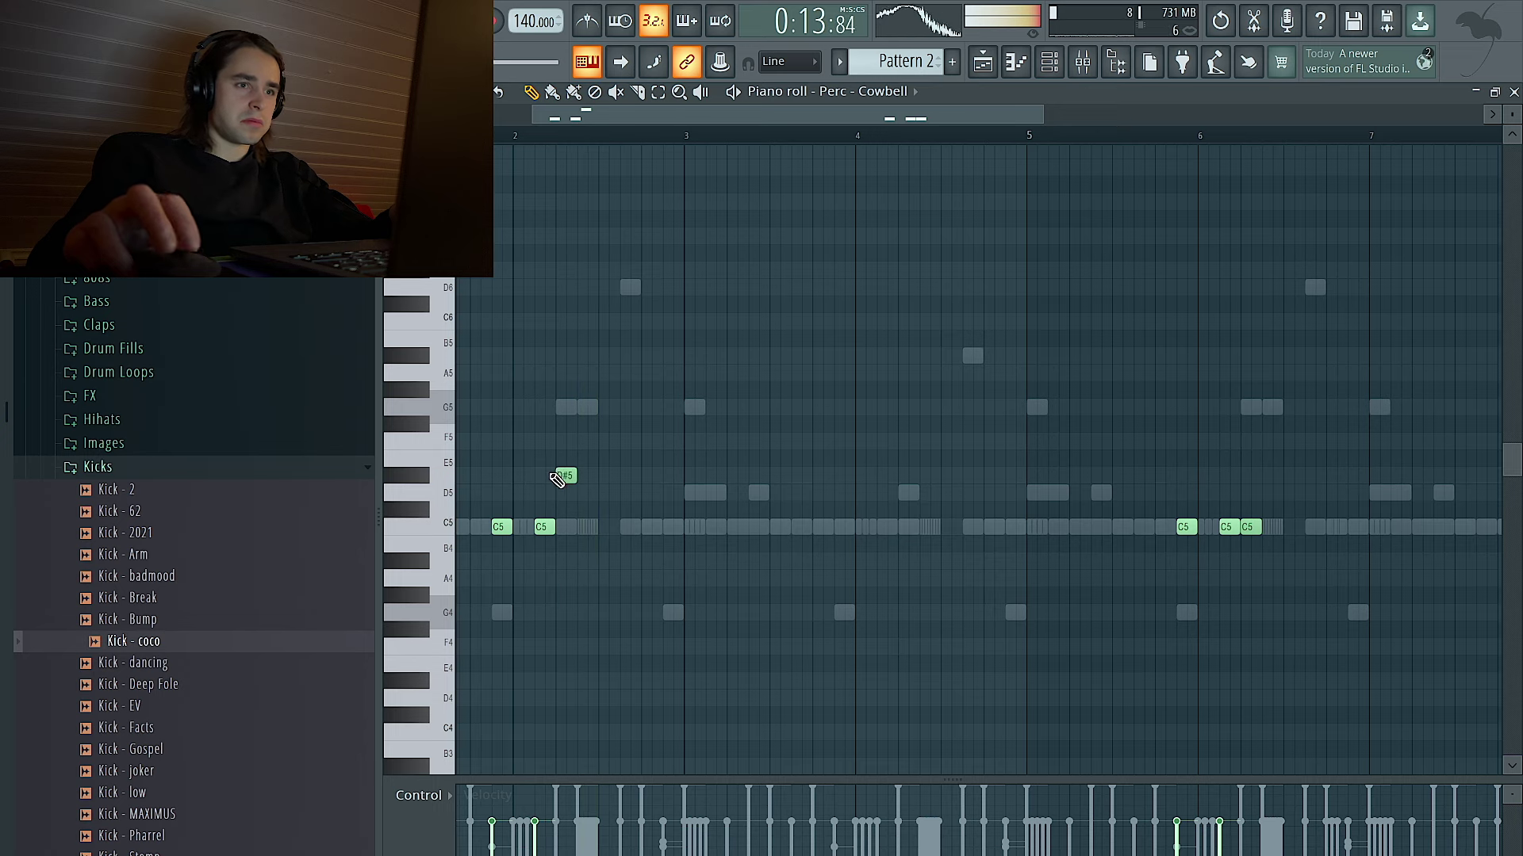
{"action": "scroll", "coordinate": [559, 476], "scroll_direction": "left", "scroll_amount": 1}
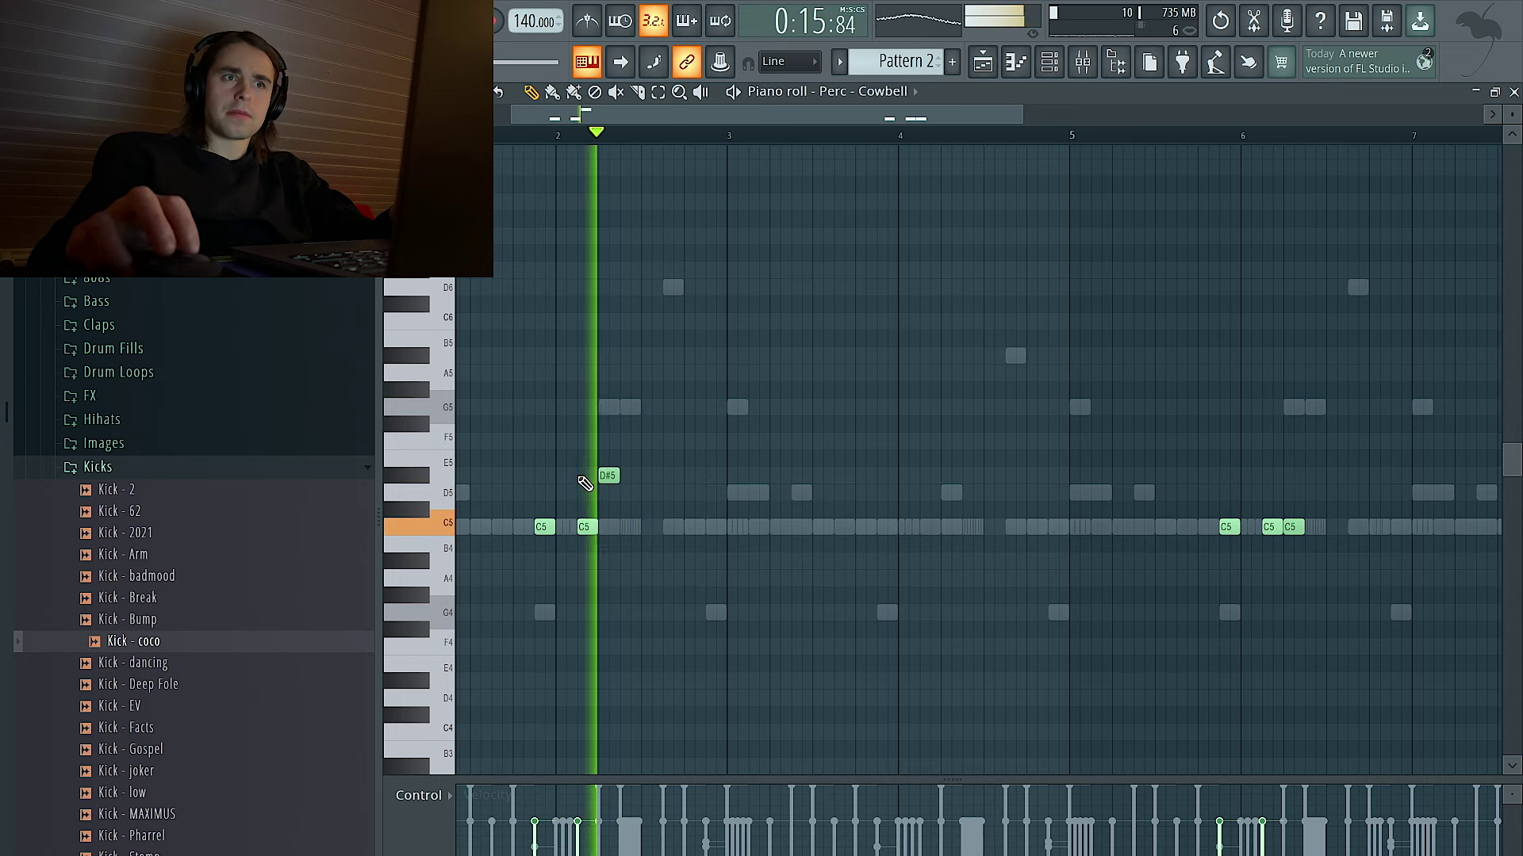
{"action": "key", "text": "space"}
{"action": "key", "text": "space"}
{"action": "left_click", "coordinate": [622, 474]}
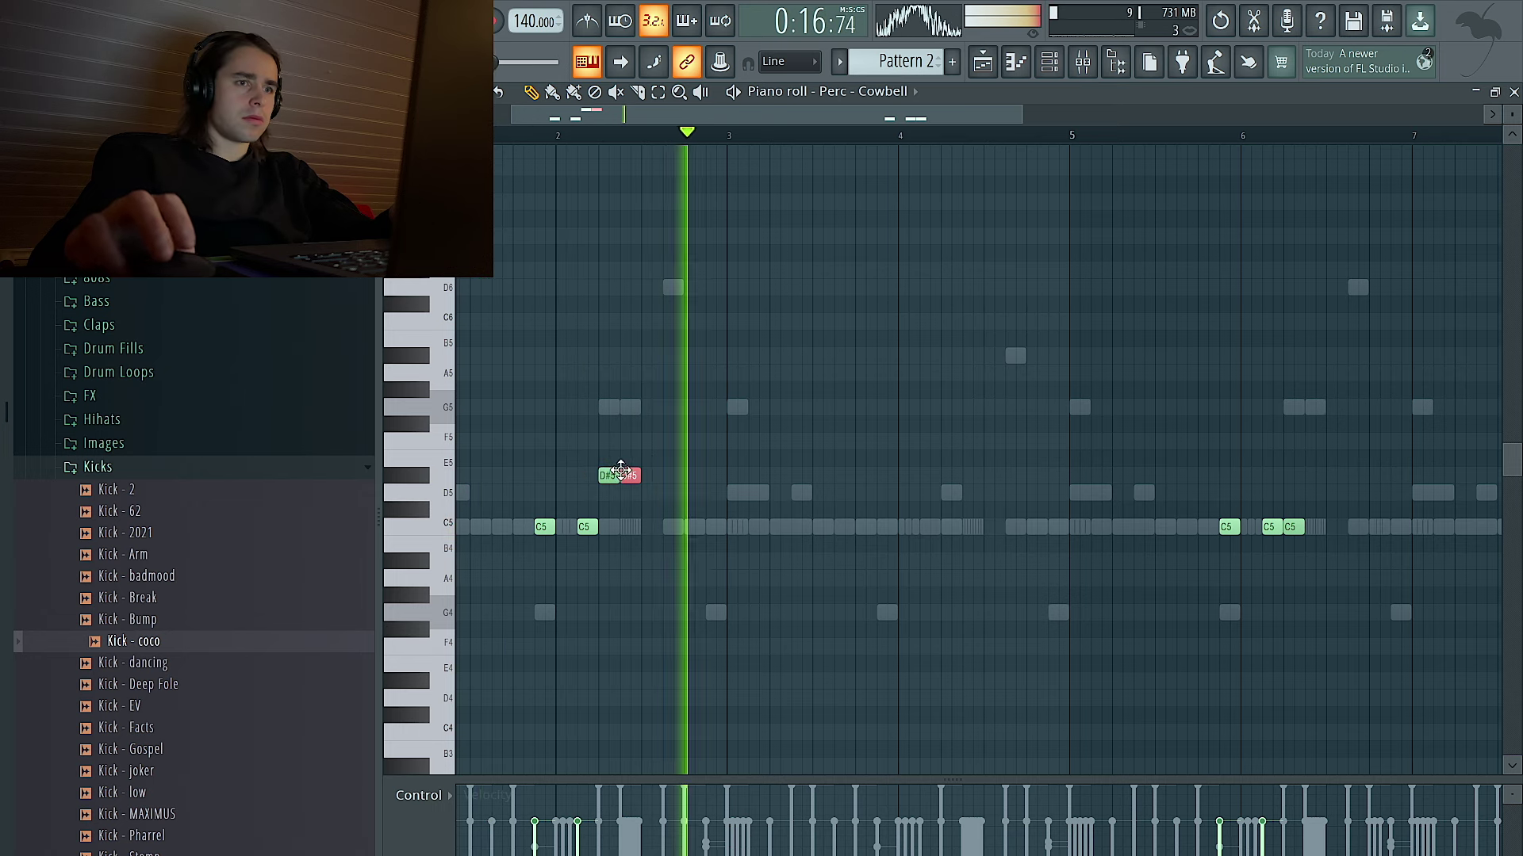
{"action": "right_click", "coordinate": [660, 481]}
{"action": "left_click", "coordinate": [666, 478]}
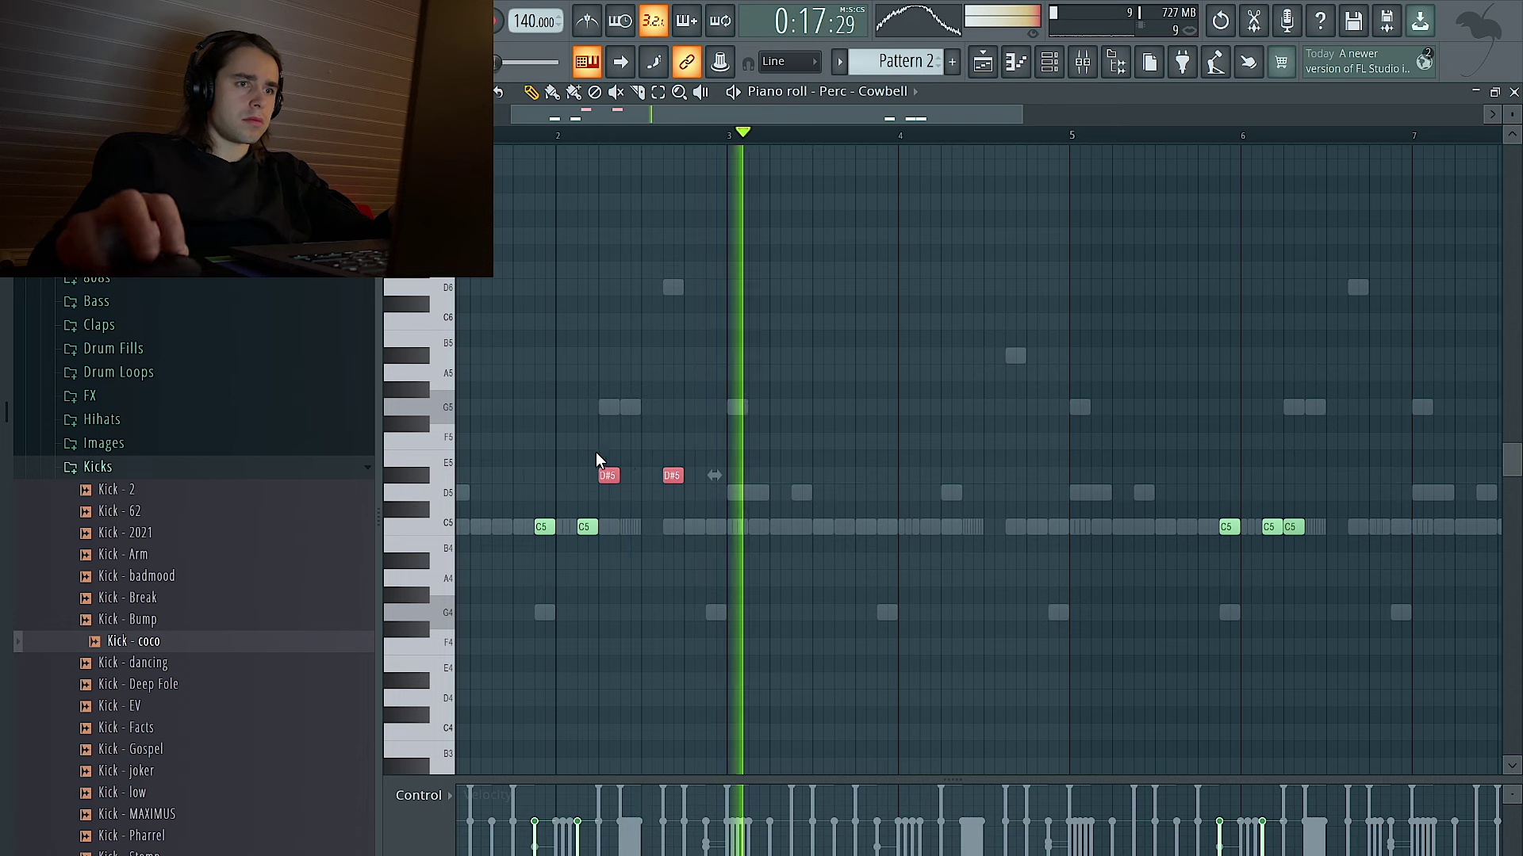
{"action": "right_click", "coordinate": [671, 476]}
{"action": "left_click", "coordinate": [664, 526]}
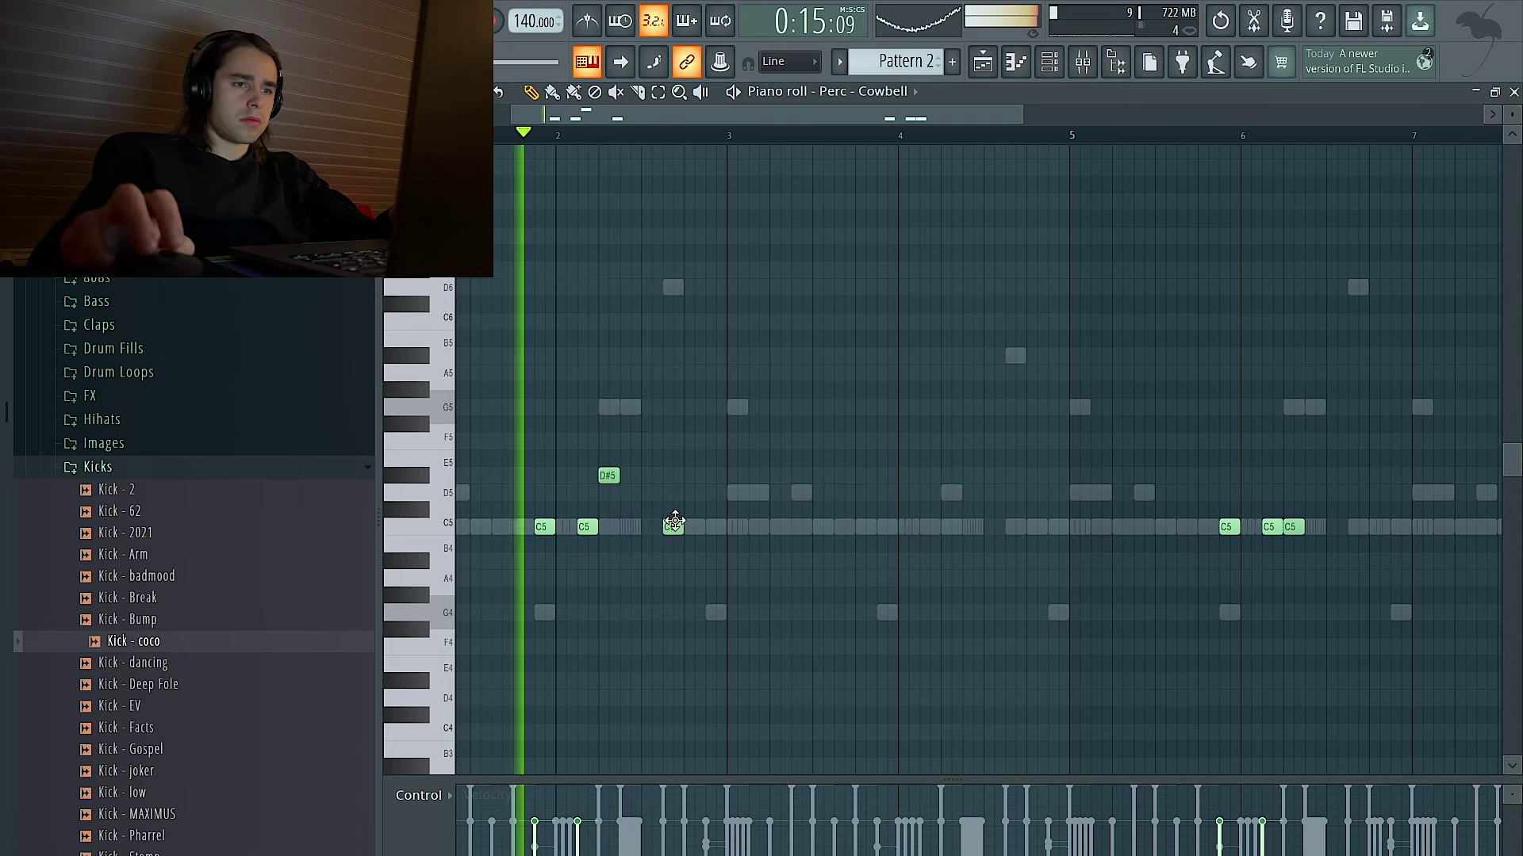
{"action": "right_click", "coordinate": [679, 527]}
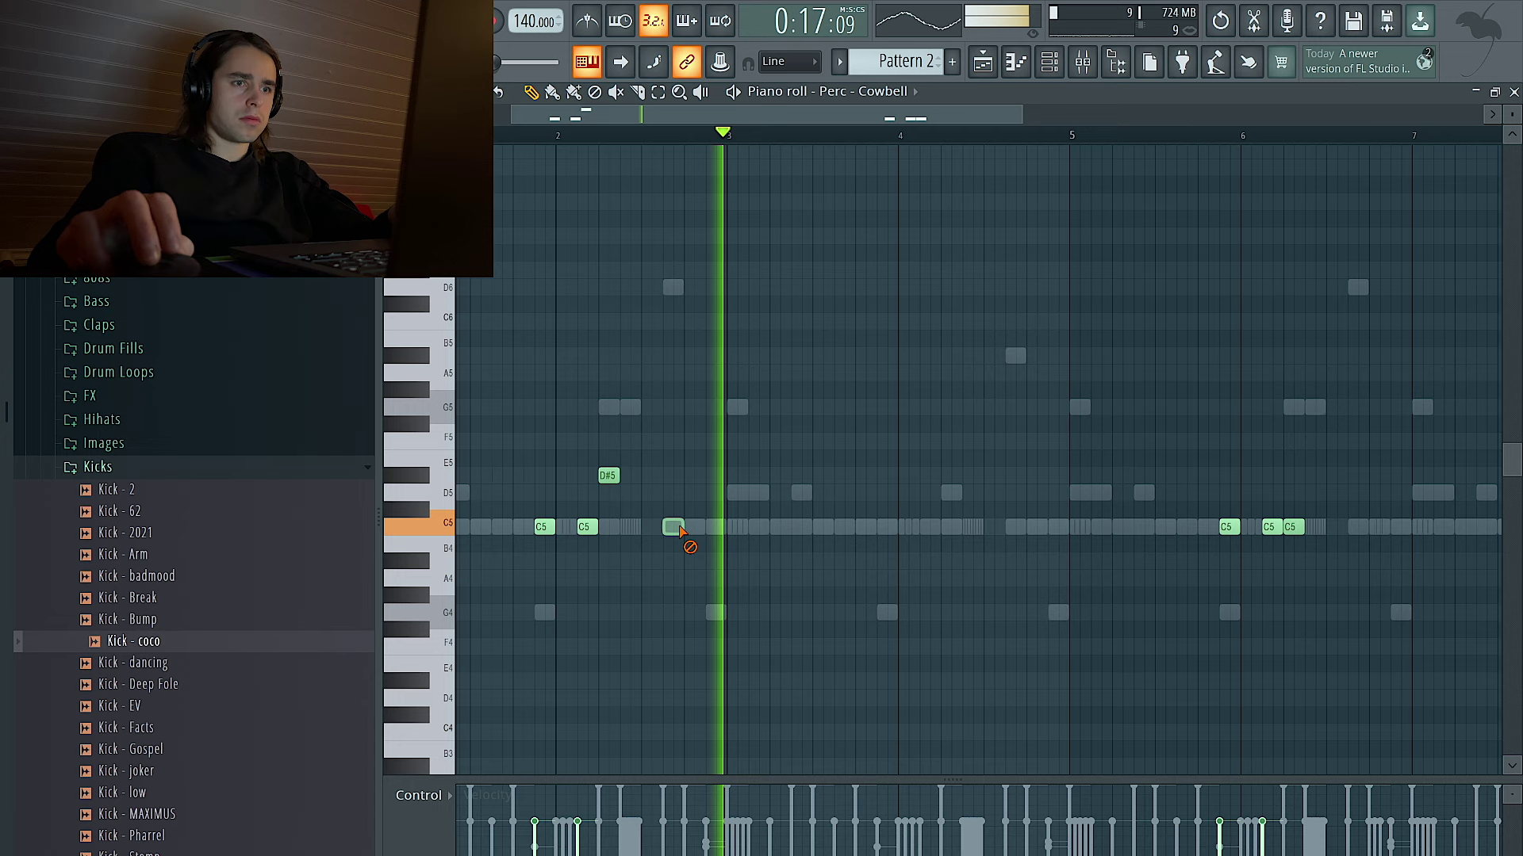
Raise the cowbell note on step 5 of bar 6 to D#5 and check the Perc - Cowbell sampler settings.
{"action": "left_click_drag", "start_coordinate": [1289, 526], "coordinate": [1287, 468]}
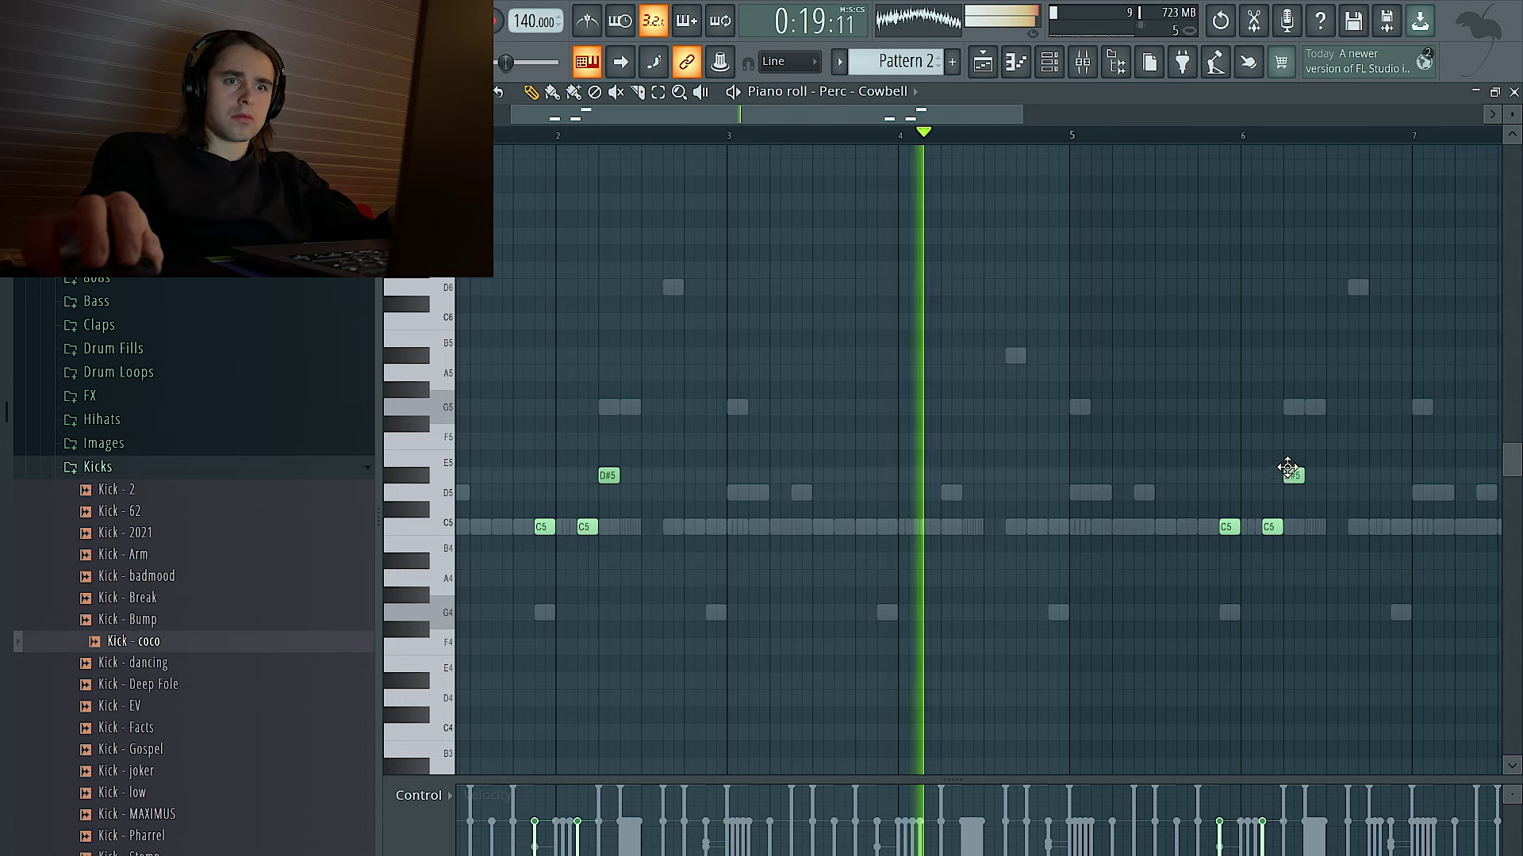
{"action": "scroll", "coordinate": [965, 302], "scroll_direction": "down", "scroll_amount": 2}
{"action": "left_click", "coordinate": [1049, 61]}
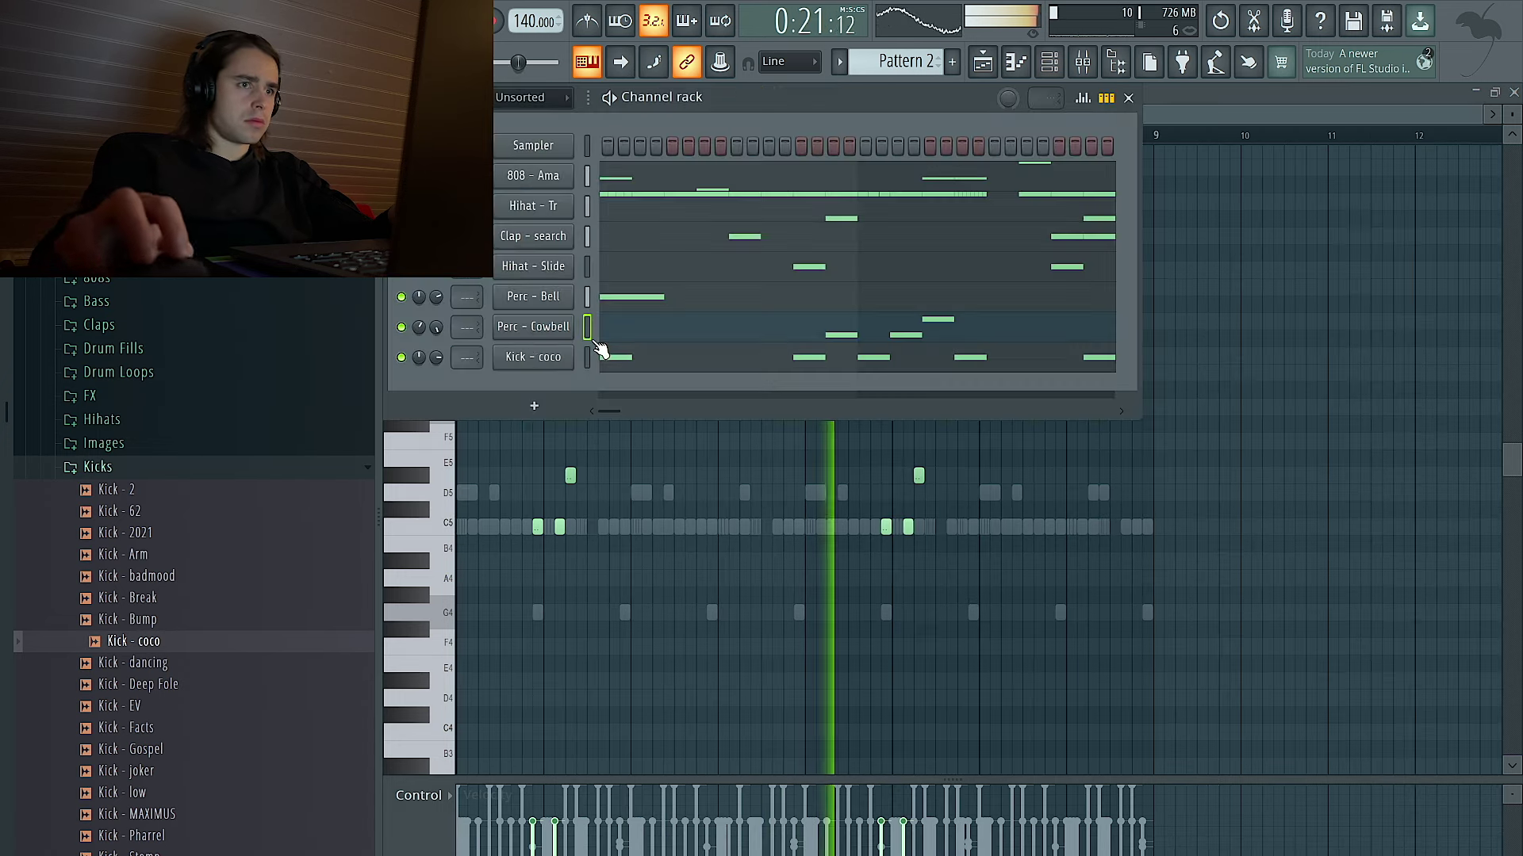
{"action": "left_click", "coordinate": [533, 327]}
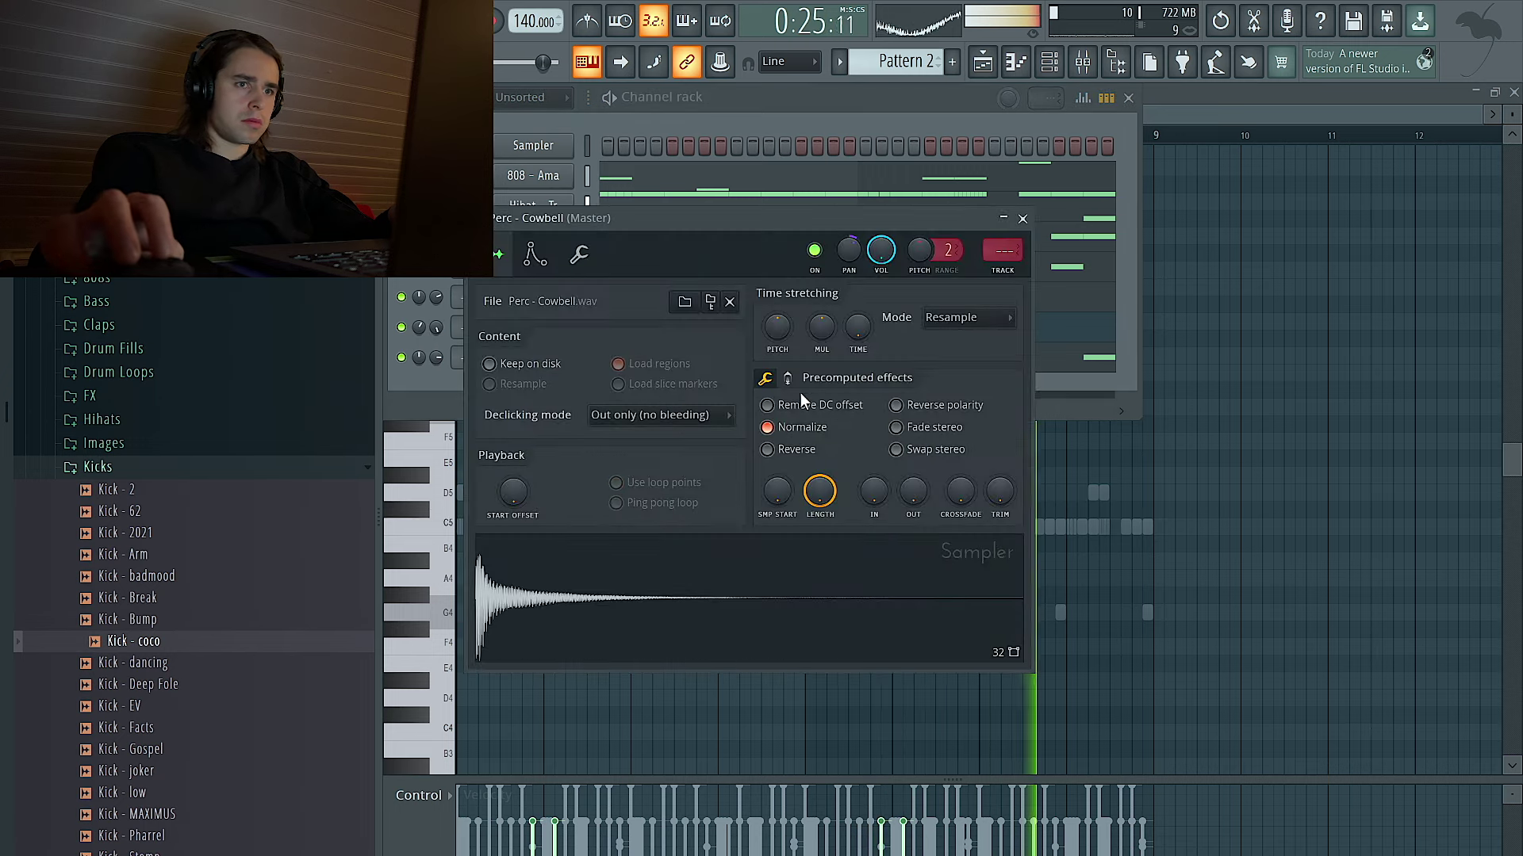
{"action": "left_click", "coordinate": [1021, 220]}
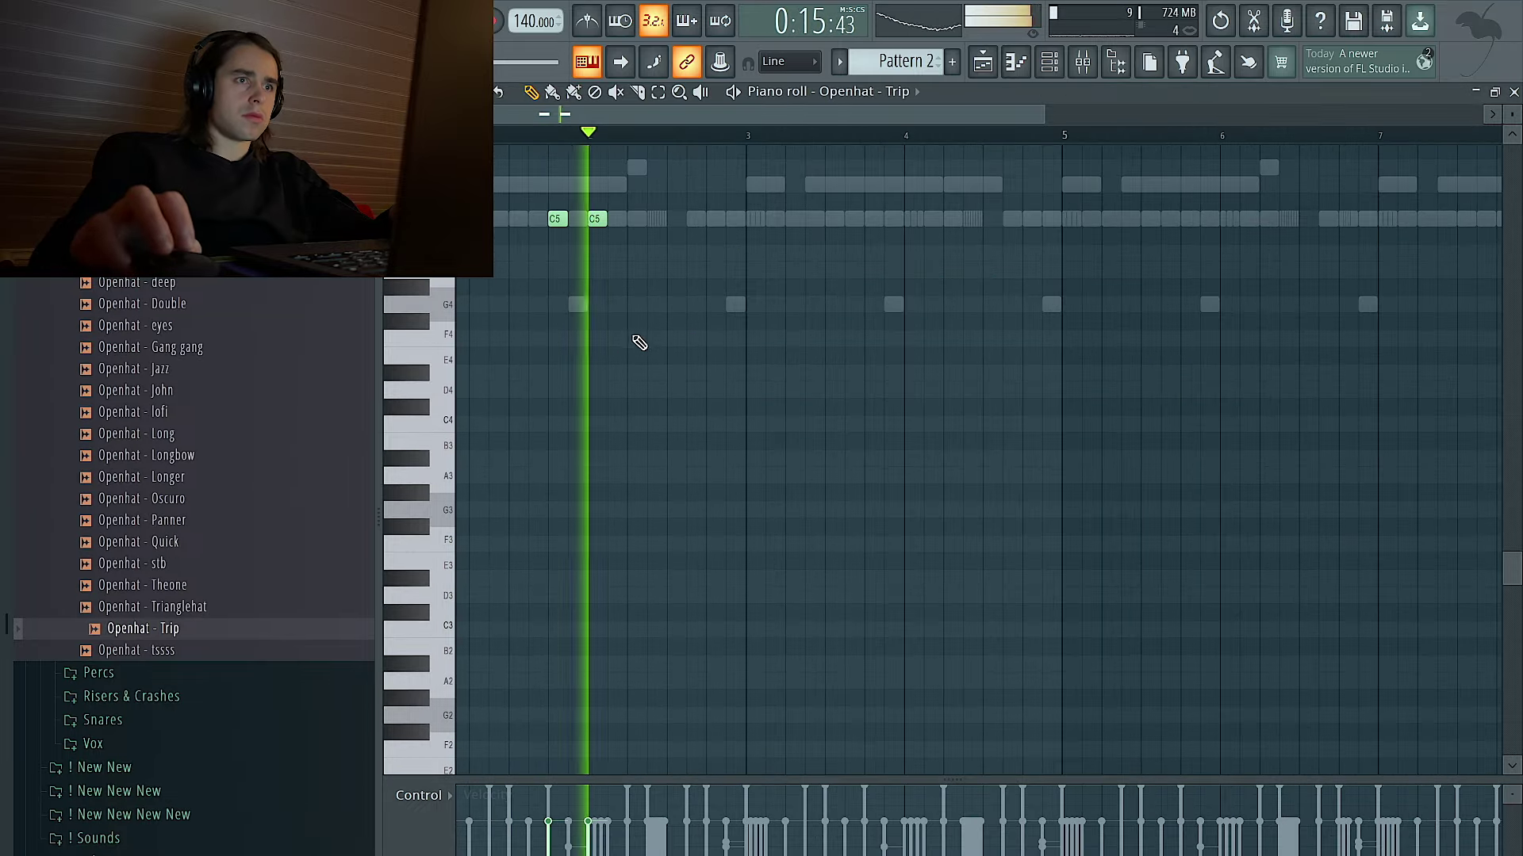
Duplicate the Openhat - Trip notes of bars 1–4 to bars 5–8.
{"action": "scroll", "coordinate": [706, 354], "scroll_direction": "down", "scroll_amount": 2}
{"action": "left_click_drag", "start_coordinate": [839, 138], "coordinate": [468, 141]}
{"action": "key", "text": "ctrl+b"}
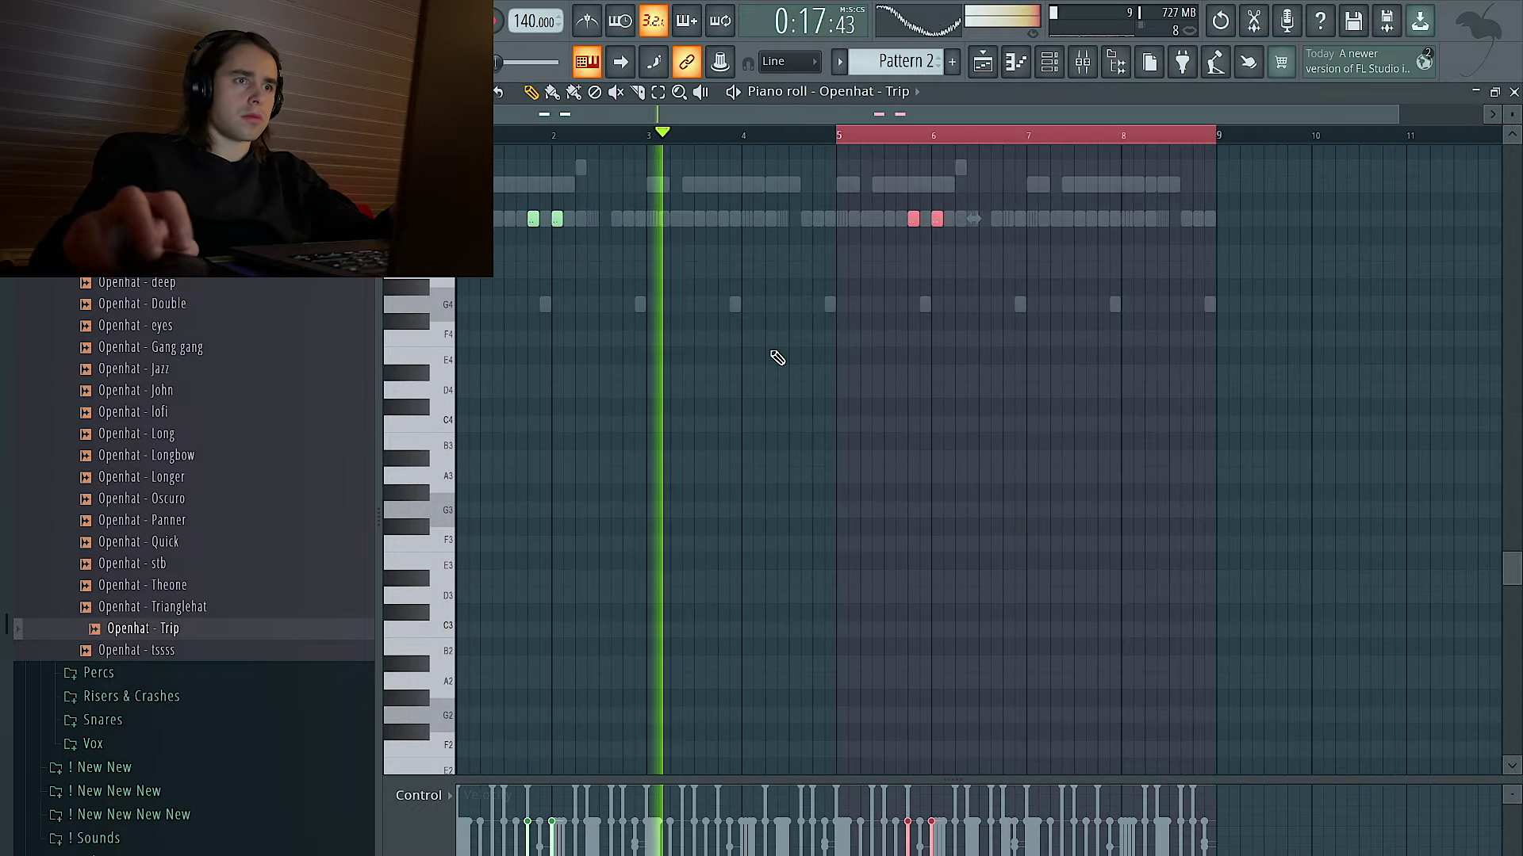
Audition open hat samples such as Openhat - stb and the snare samples Goons and Goosebumps 2.
{"action": "left_click", "coordinate": [143, 563]}
{"action": "key", "text": "F6"}
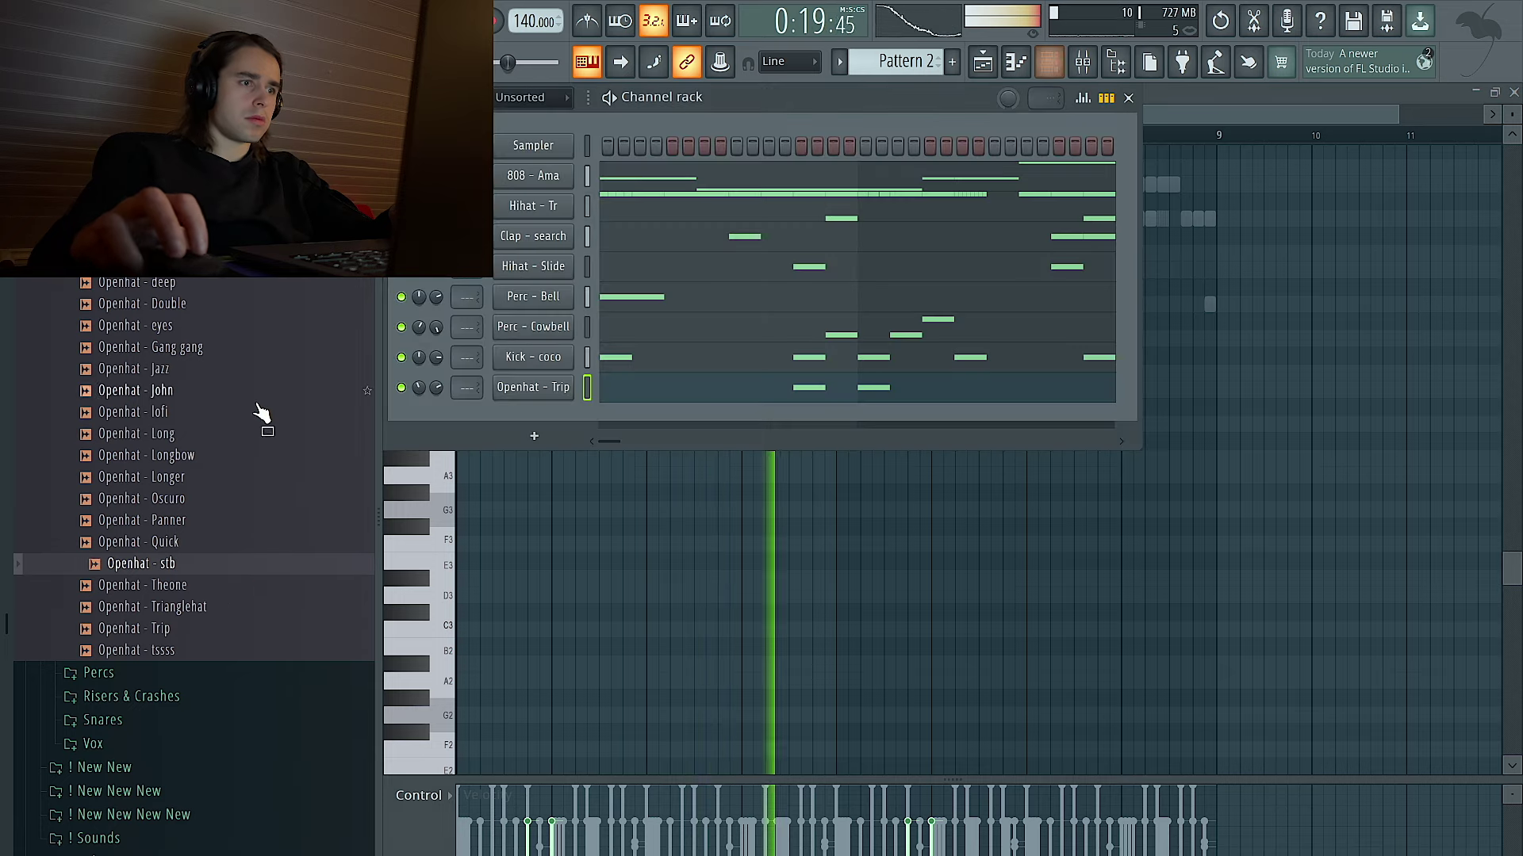
{"action": "left_click", "coordinate": [206, 541]}
{"action": "scroll", "coordinate": [176, 471], "scroll_direction": "down", "scroll_amount": 4}
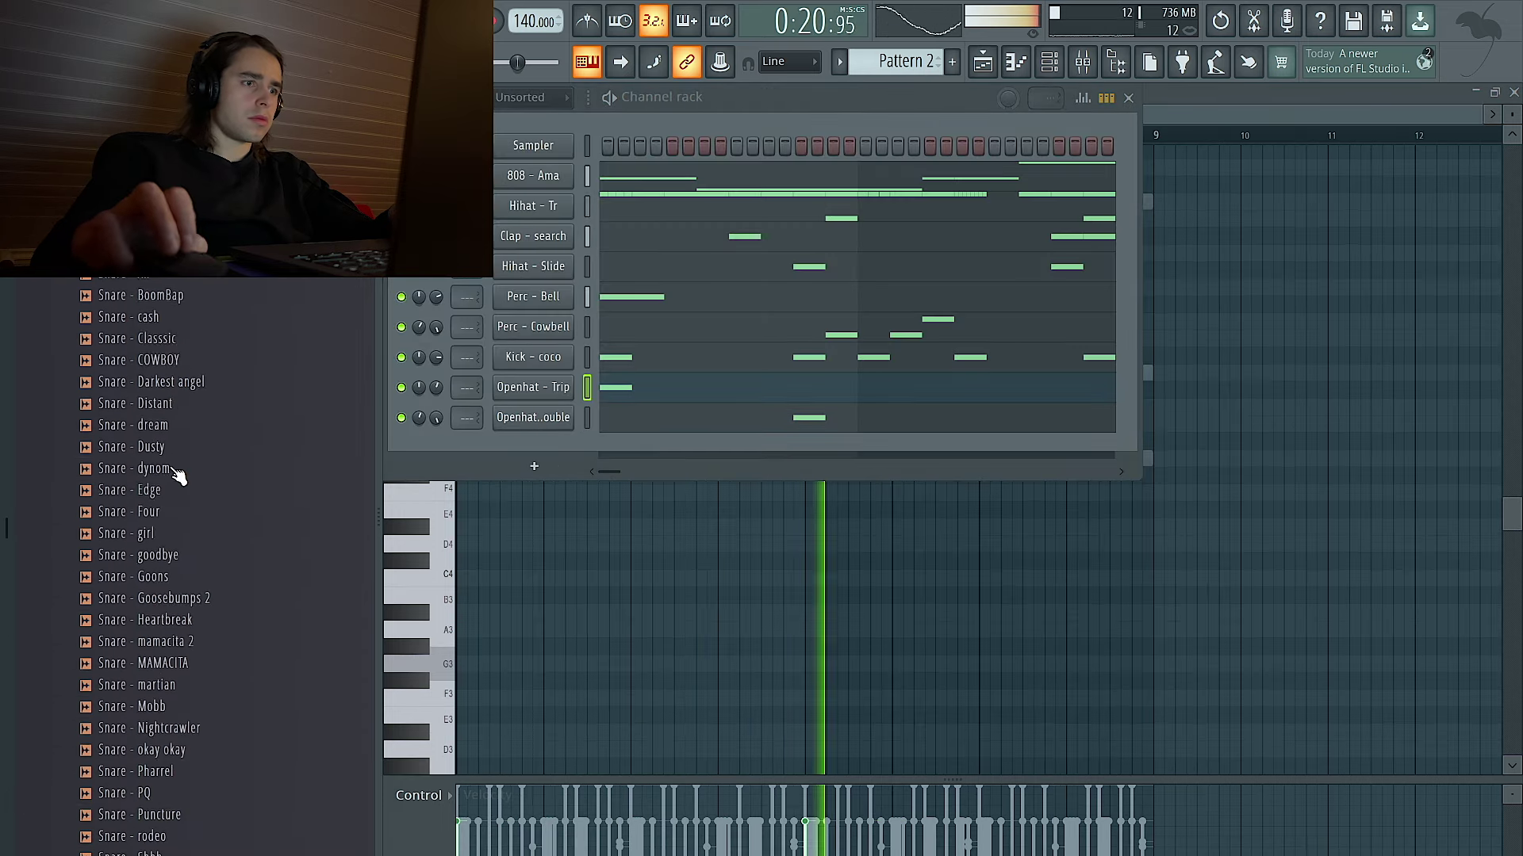
{"action": "left_click", "coordinate": [181, 477]}
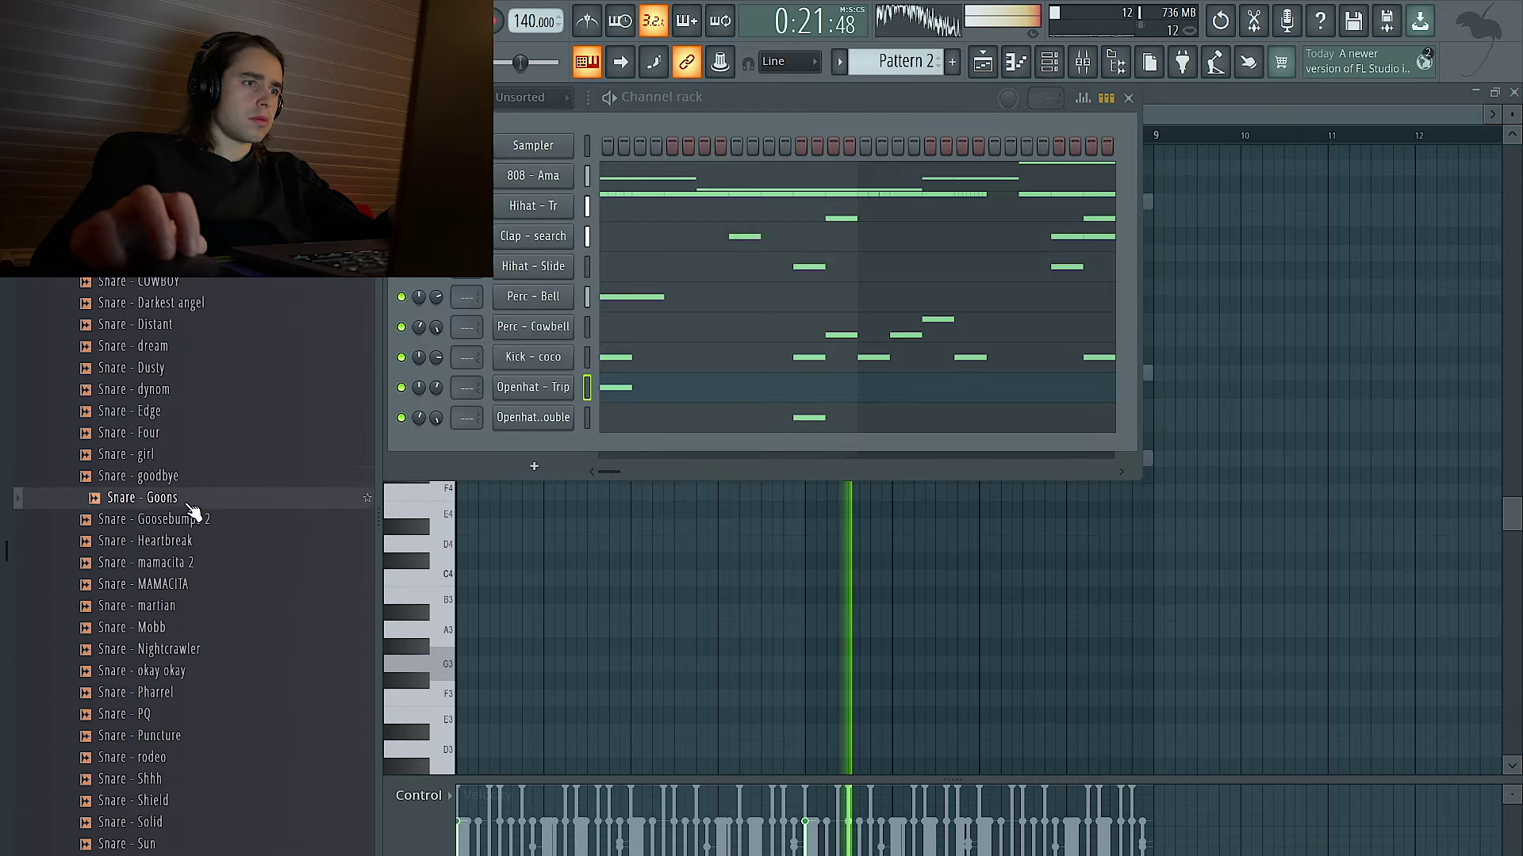
{"action": "left_click", "coordinate": [196, 500]}
{"action": "left_click", "coordinate": [212, 524]}
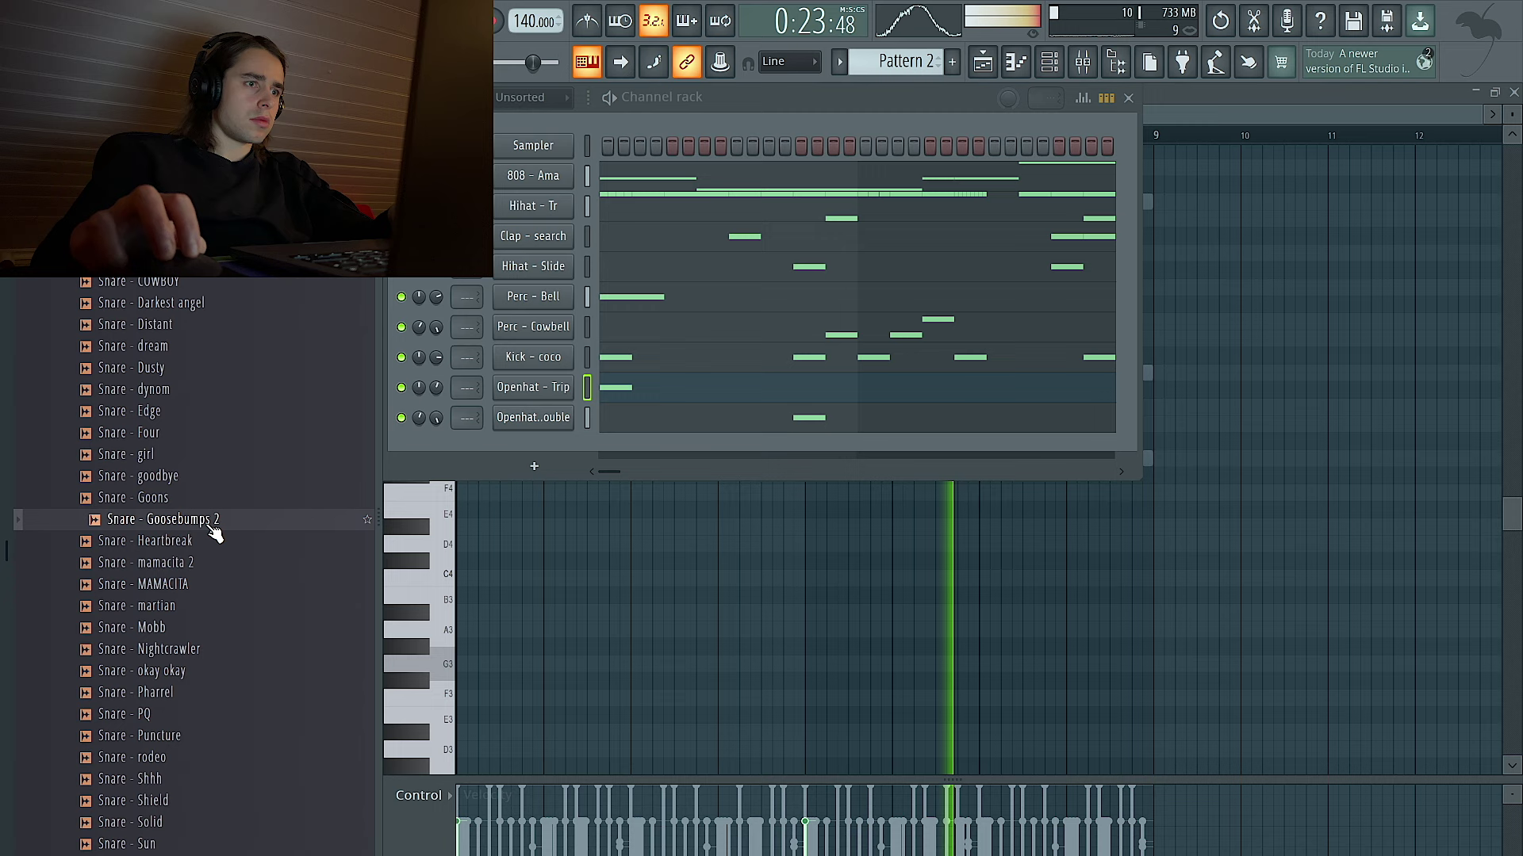
Add Snare - Goosebumps 2 as a channel and place D5 notes on step 11 of bars 2 and 6 and steps 7, 9 and 15 of bar 8.
{"action": "left_click_drag", "start_coordinate": [515, 467], "coordinate": [518, 467]}
{"action": "right_click", "coordinate": [547, 448]}
{"action": "left_click", "coordinate": [658, 447]}
{"action": "left_click", "coordinate": [1099, 339]}
{"action": "left_click", "coordinate": [1114, 340]}
{"action": "left_click", "coordinate": [1145, 340]}
{"action": "left_click", "coordinate": [950, 340]}
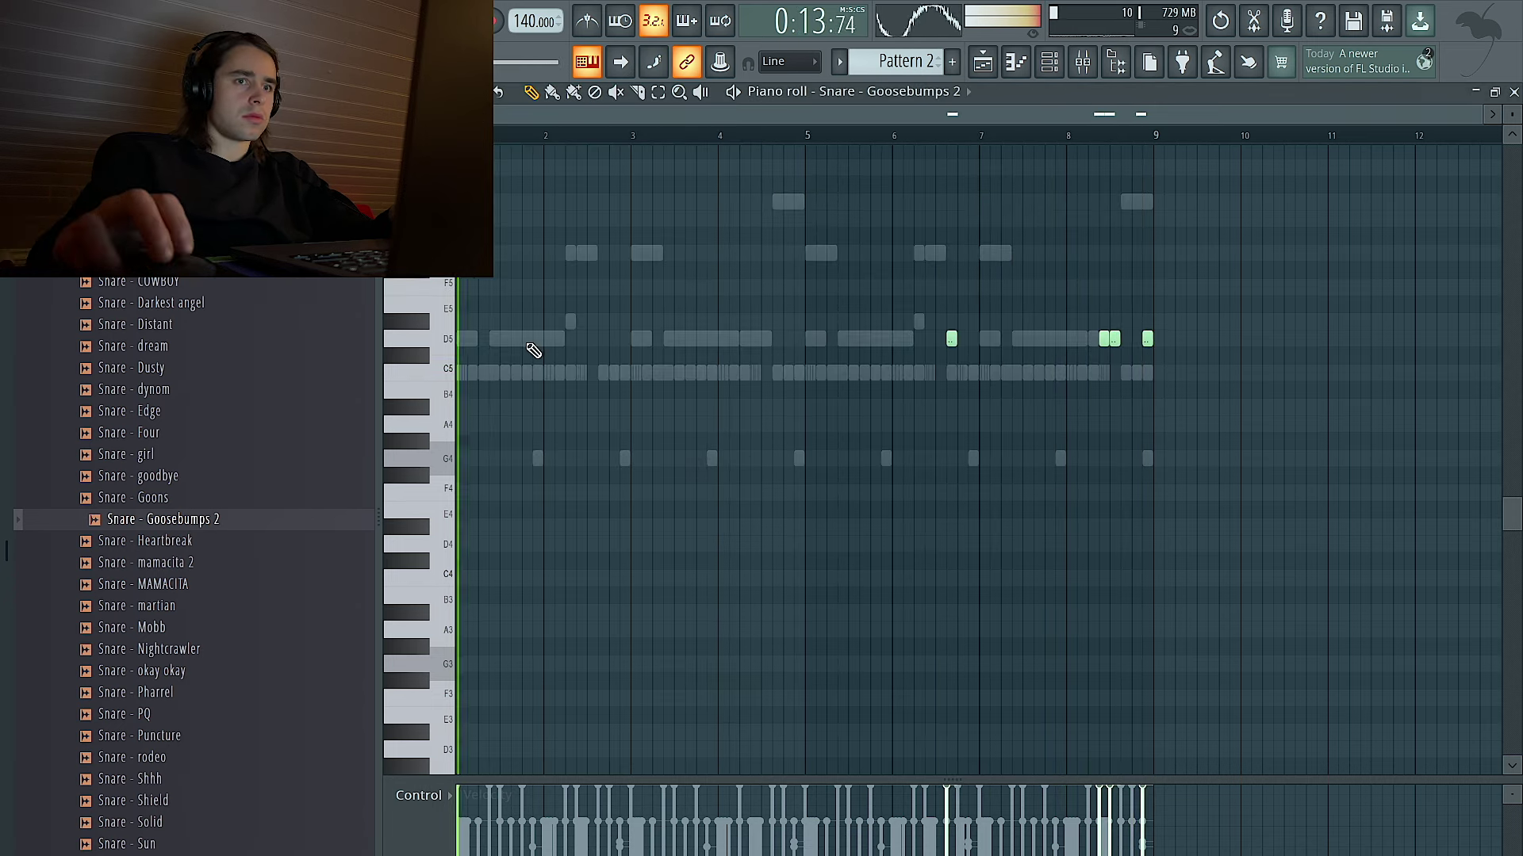
{"action": "left_click", "coordinate": [603, 340]}
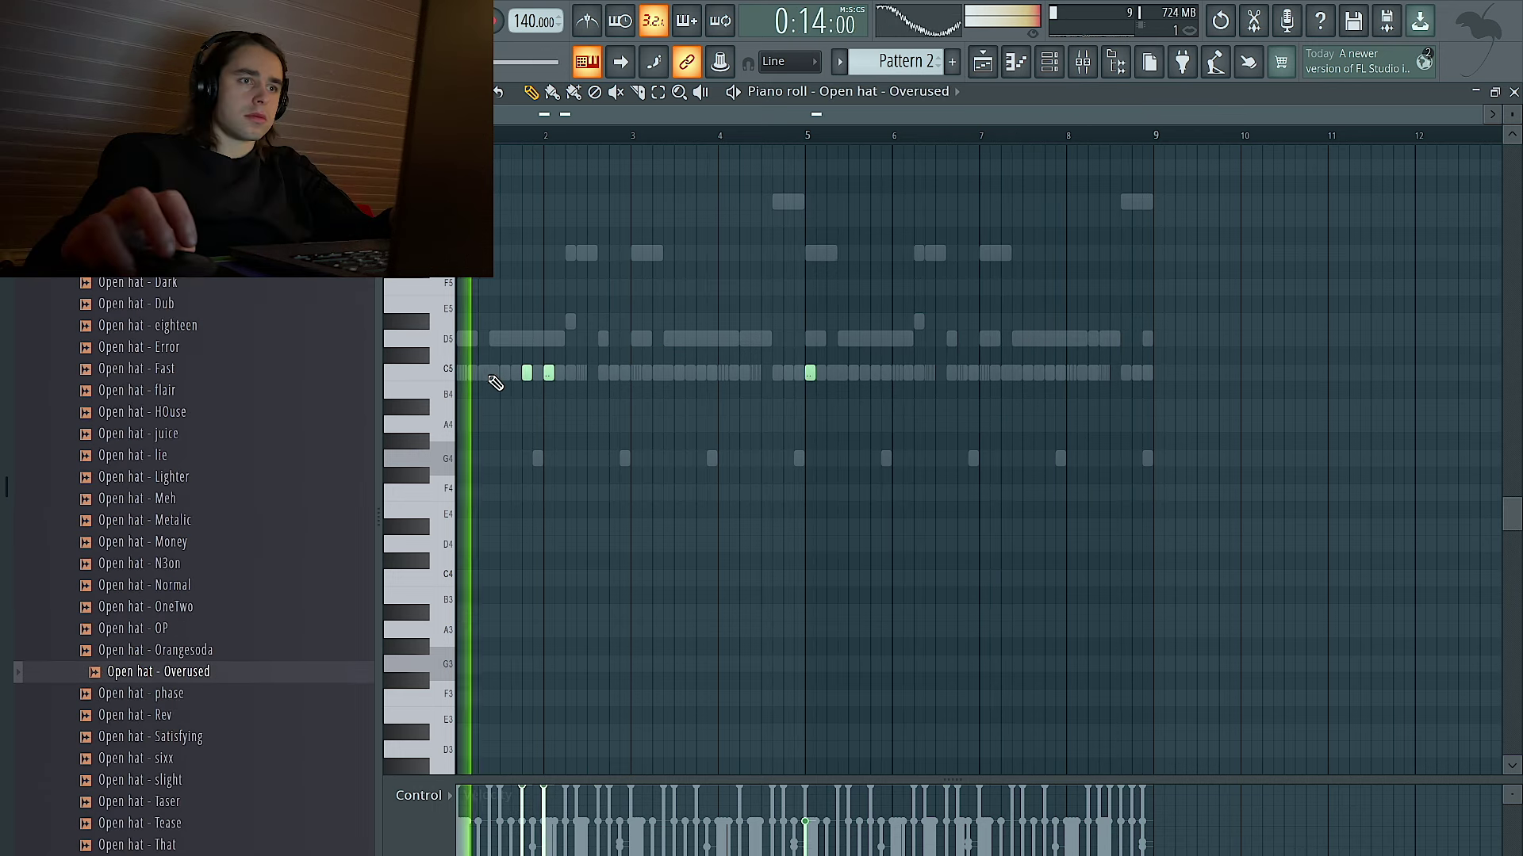
Delete the Open hat - Overused note at the start of bar 5 and duplicate the notes of bars 1–4 to bars 5–8.
{"action": "right_click", "coordinate": [812, 376]}
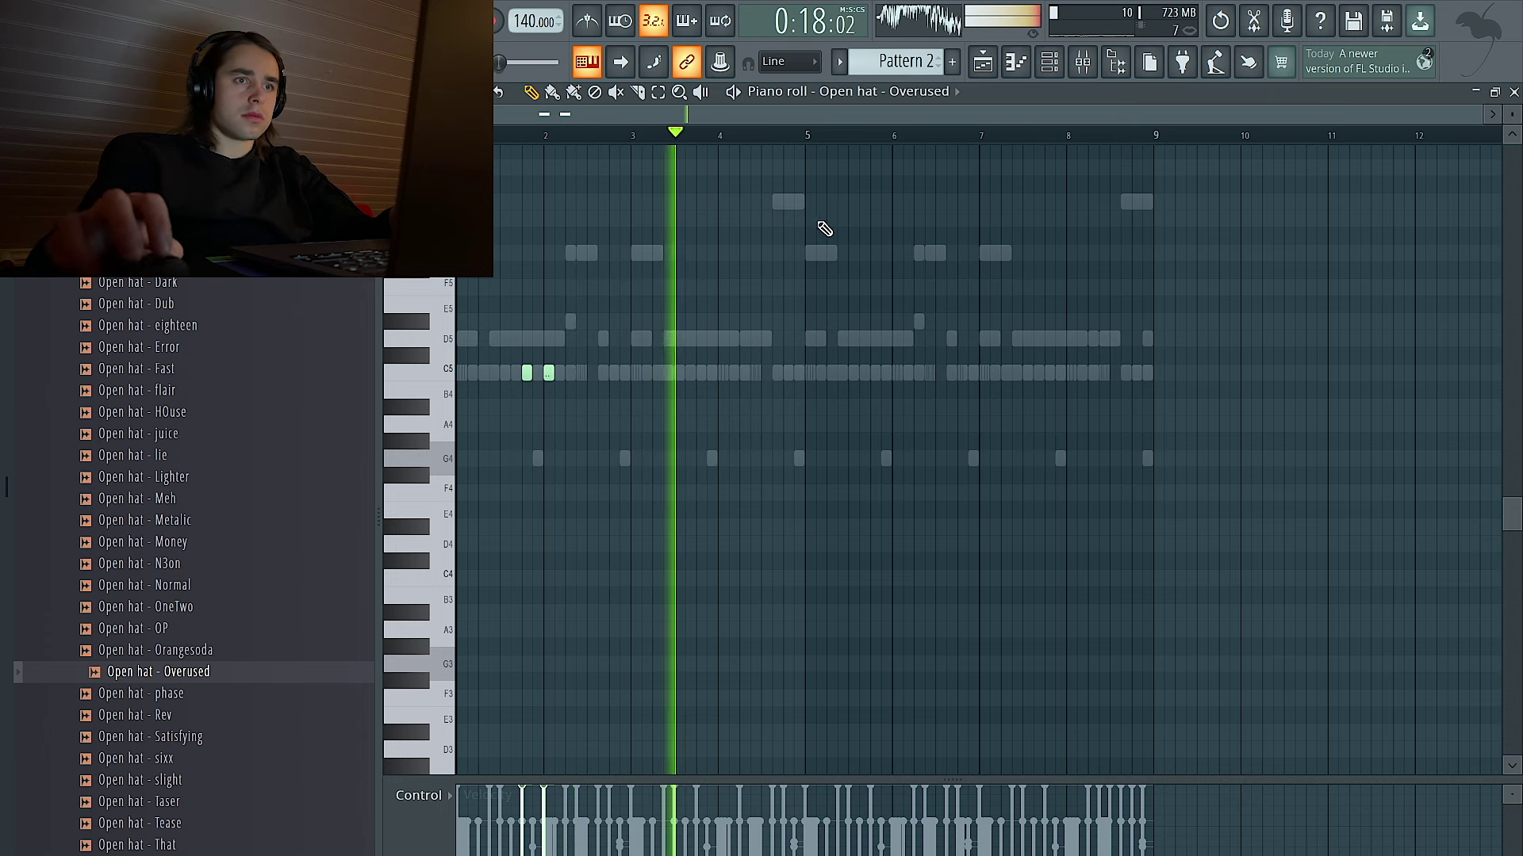
{"action": "left_click_drag", "start_coordinate": [789, 139], "coordinate": [460, 137]}
{"action": "key", "text": "ctrl+b"}
{"action": "key", "text": "ctrl+d"}
Delete the muted Openhat - Double channel from the channel rack.
{"action": "left_click", "coordinate": [1050, 63]}
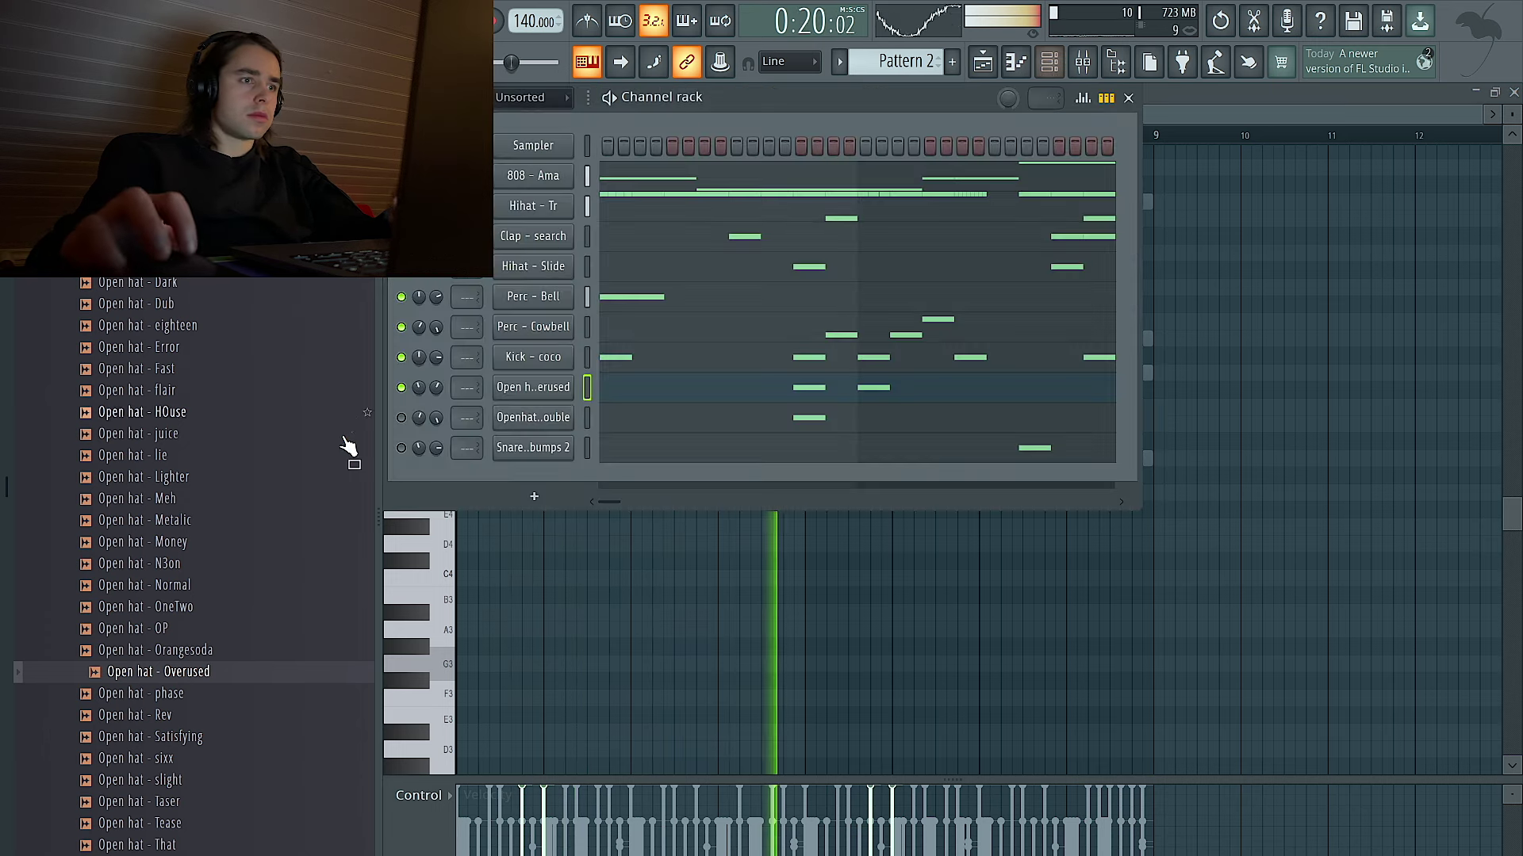
{"action": "right_click", "coordinate": [520, 428]}
{"action": "left_click", "coordinate": [634, 646]}
{"action": "key", "text": "Return"}
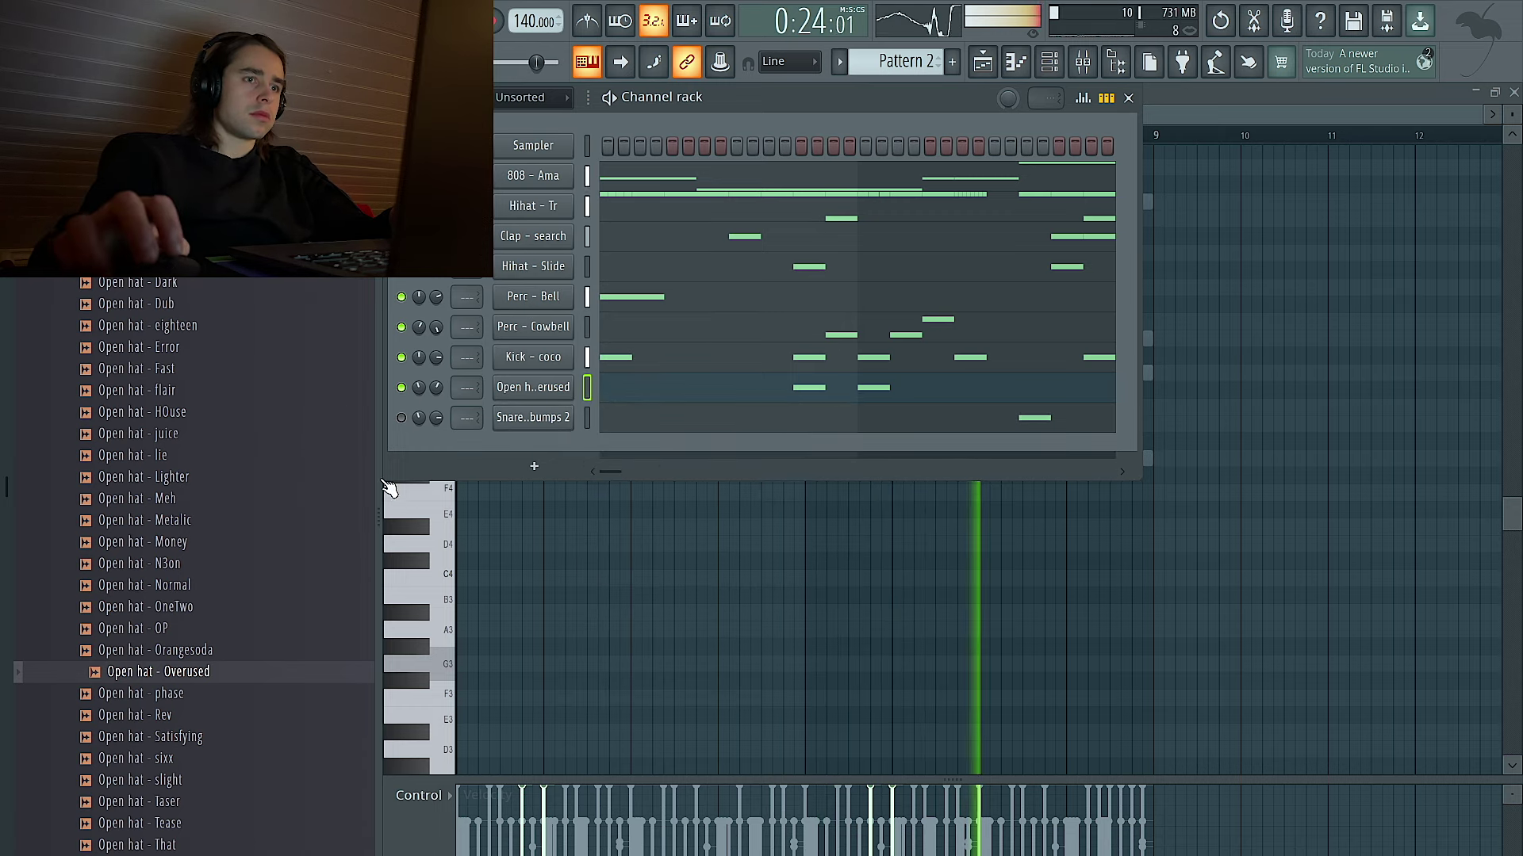
Audition Open hat - HOuse and render the eight bars of Pattern 1 through the Master track to a WAV audio clip.
{"action": "left_click", "coordinate": [194, 413]}
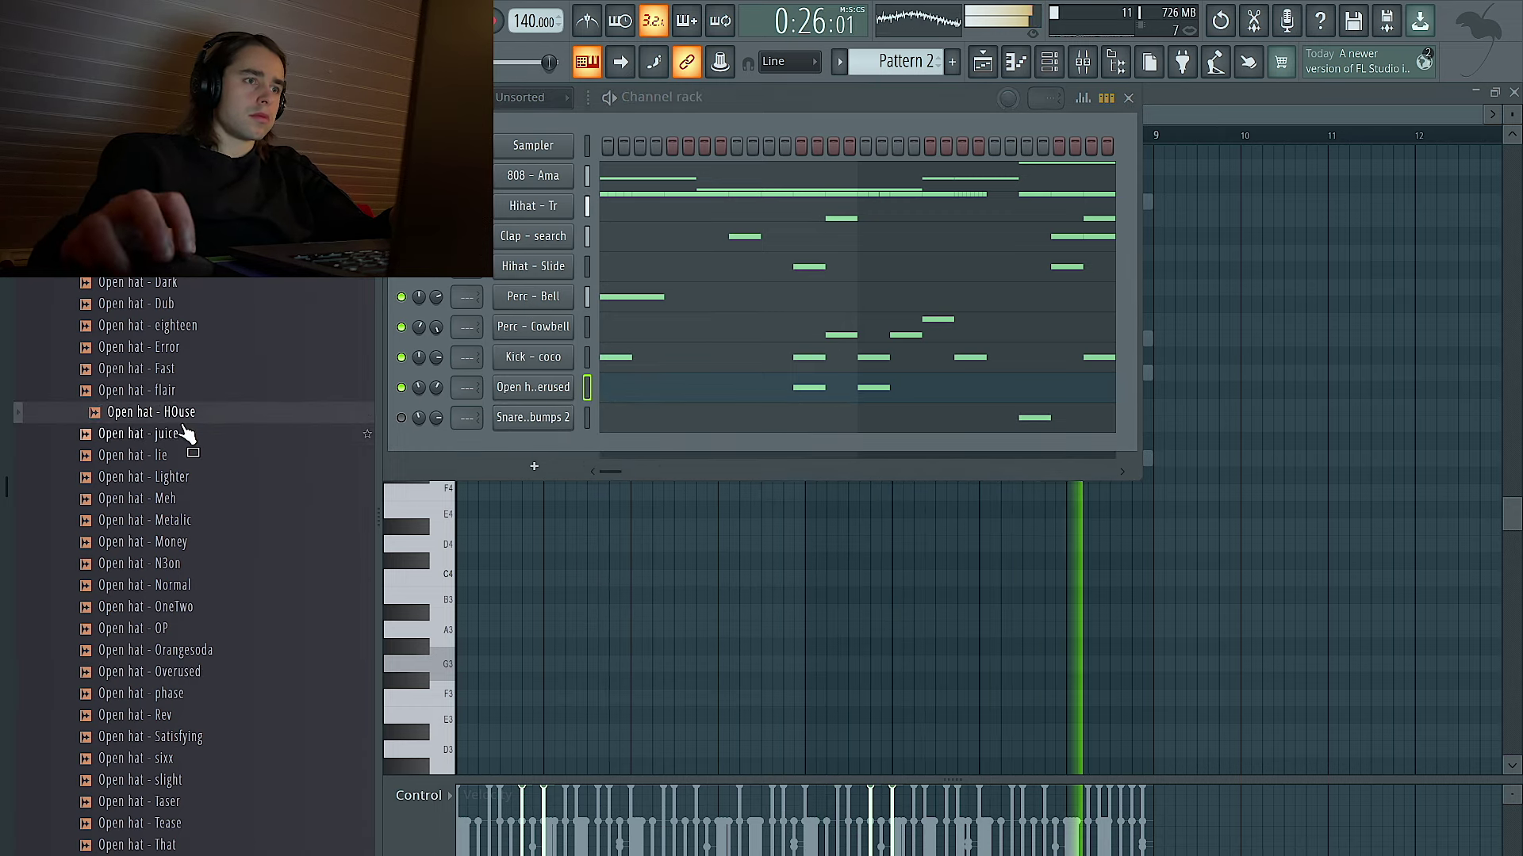
{"action": "left_click_drag", "start_coordinate": [510, 463], "coordinate": [612, 444]}
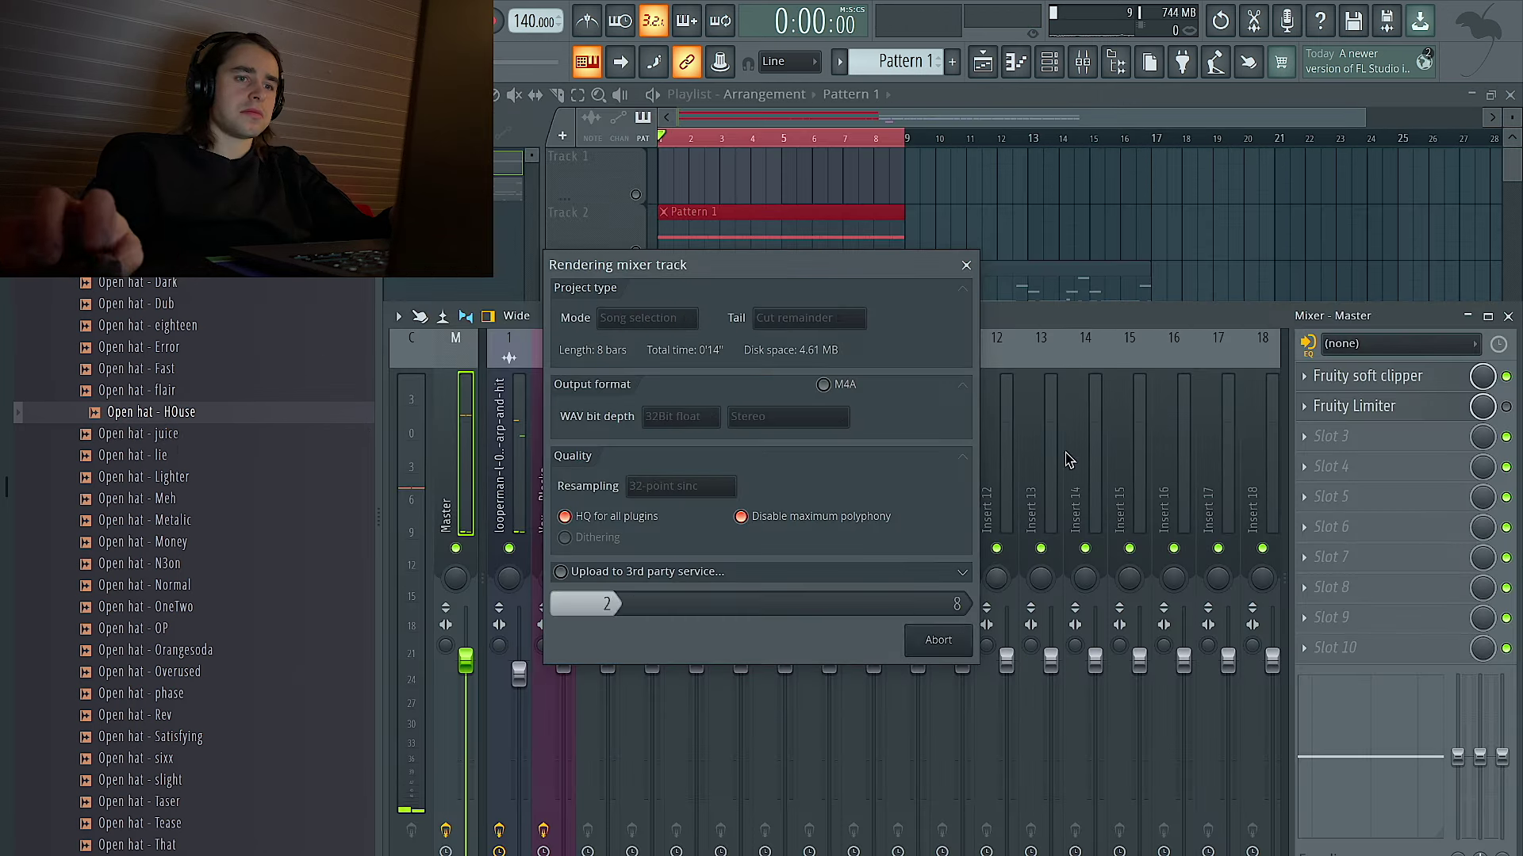
{"action": "right_click", "coordinate": [1210, 220]}
Set the rendered Master clip's time-stretching mode to Stretch and route the clip to mixer track 3.
{"action": "double_click", "coordinate": [784, 184]}
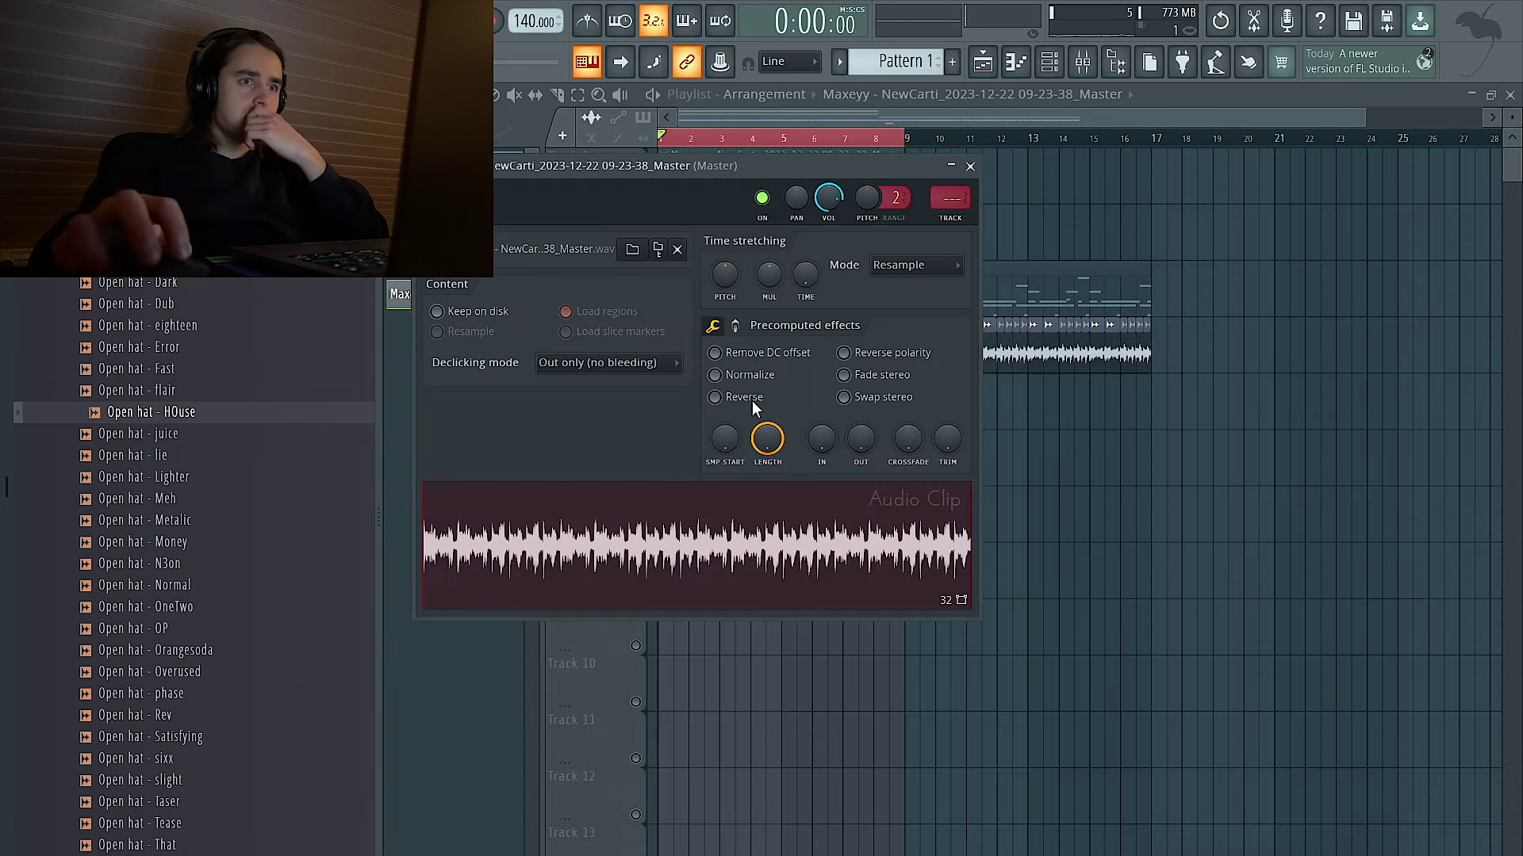
{"action": "left_click", "coordinate": [910, 268]}
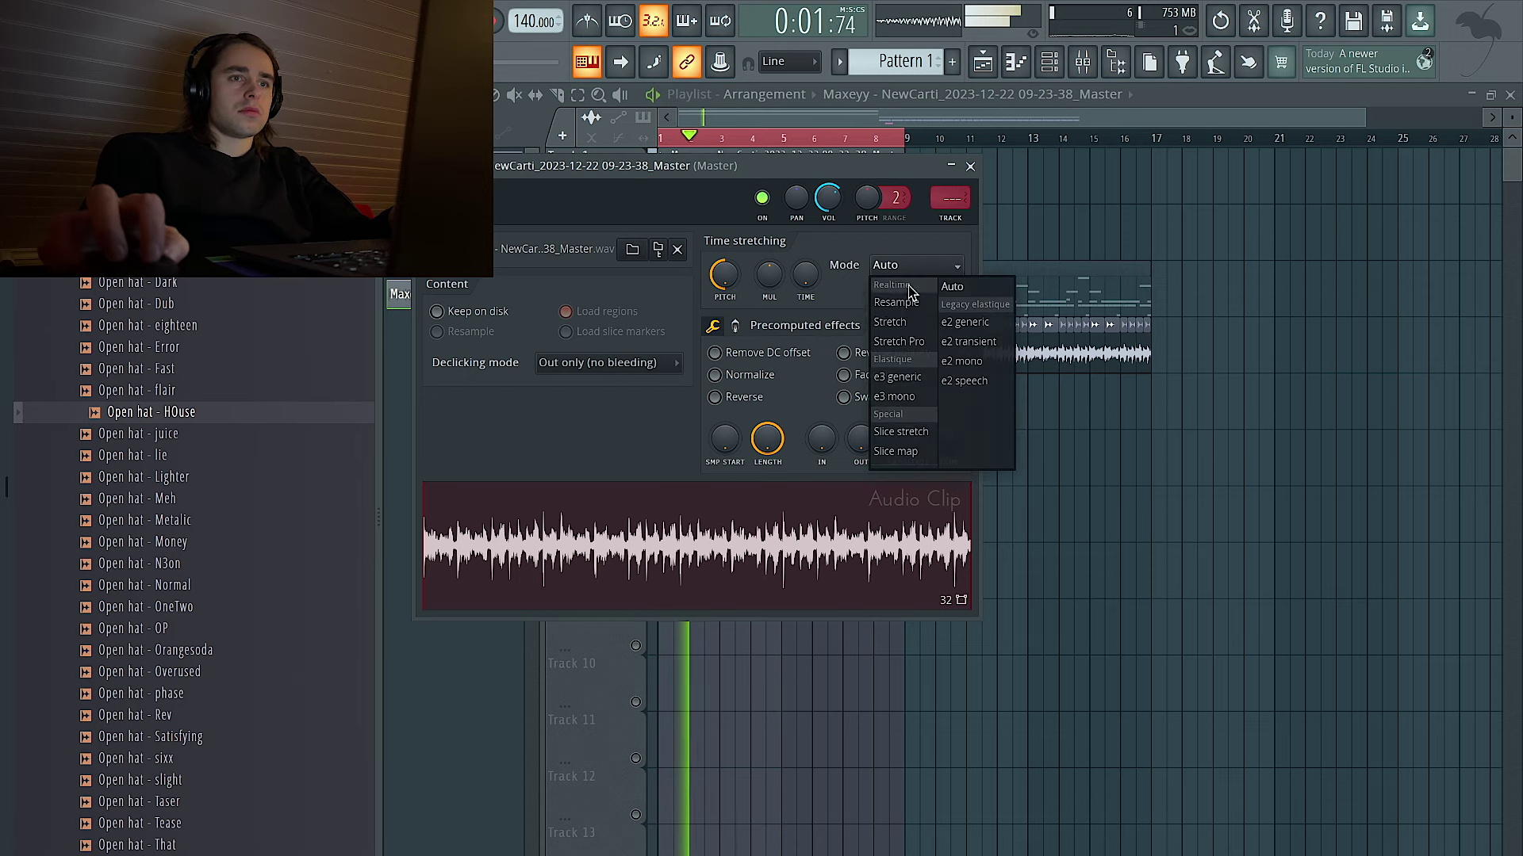
{"action": "left_click", "coordinate": [910, 323]}
{"action": "left_click", "coordinate": [970, 167]}
{"action": "key", "text": "space"}
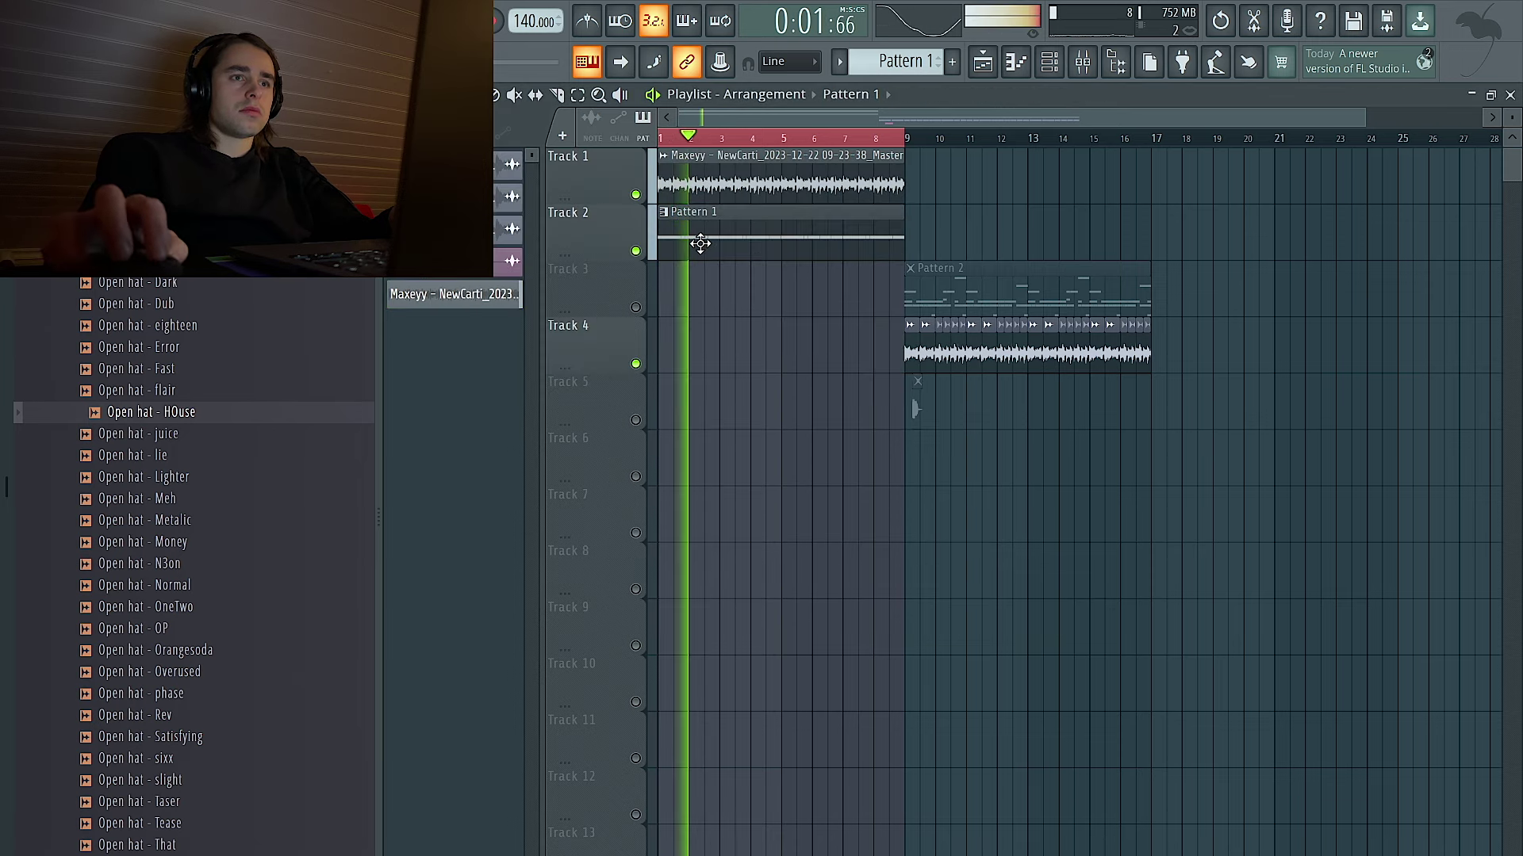
Check the rendered clip's settings and unmute playlist tracks 3 and 5.
{"action": "double_click", "coordinate": [751, 188]}
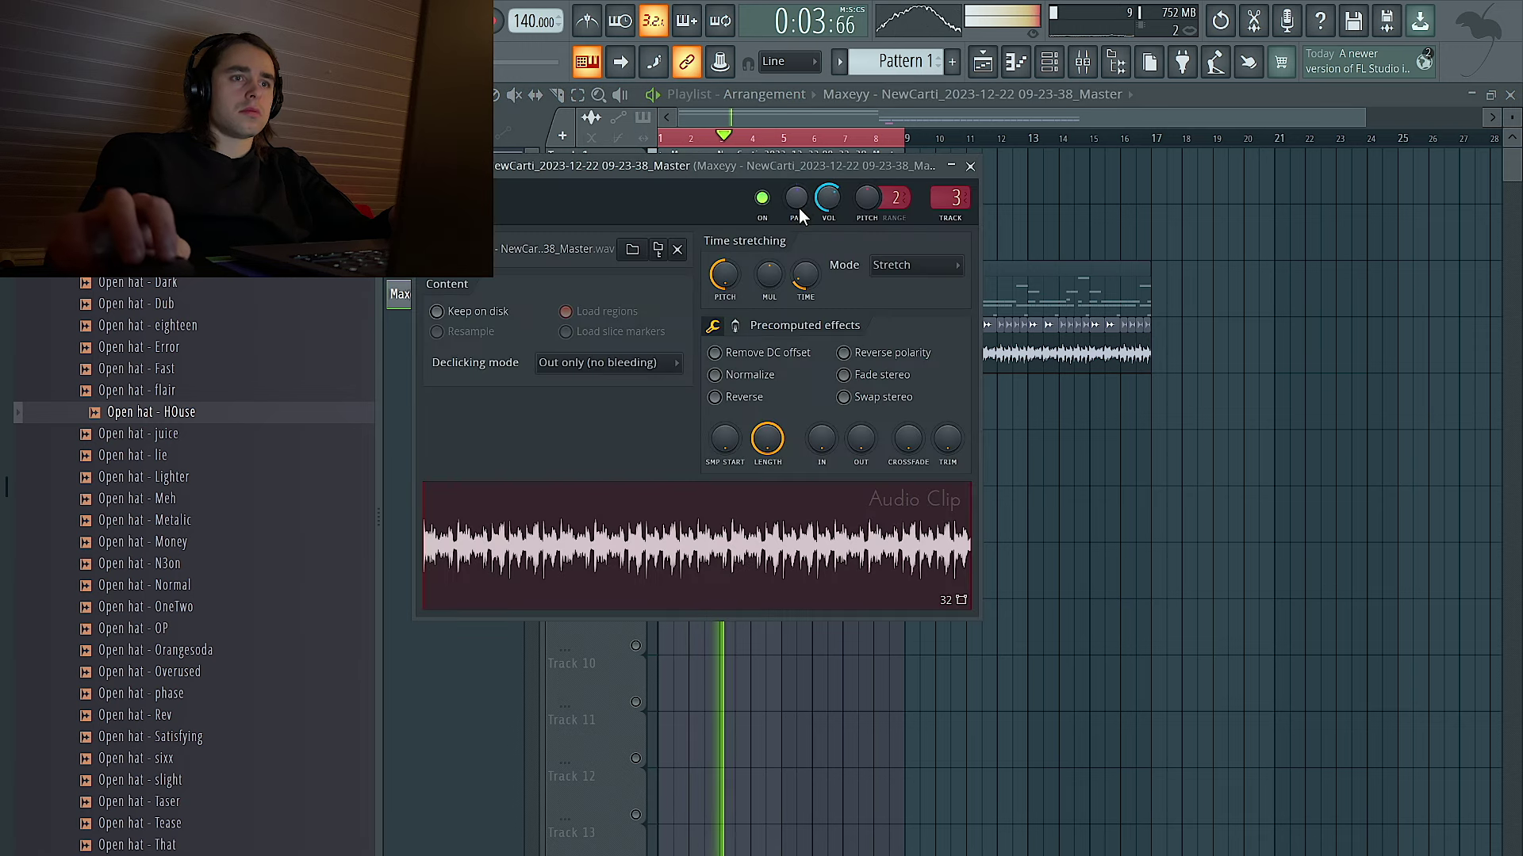
{"action": "left_click", "coordinate": [970, 167]}
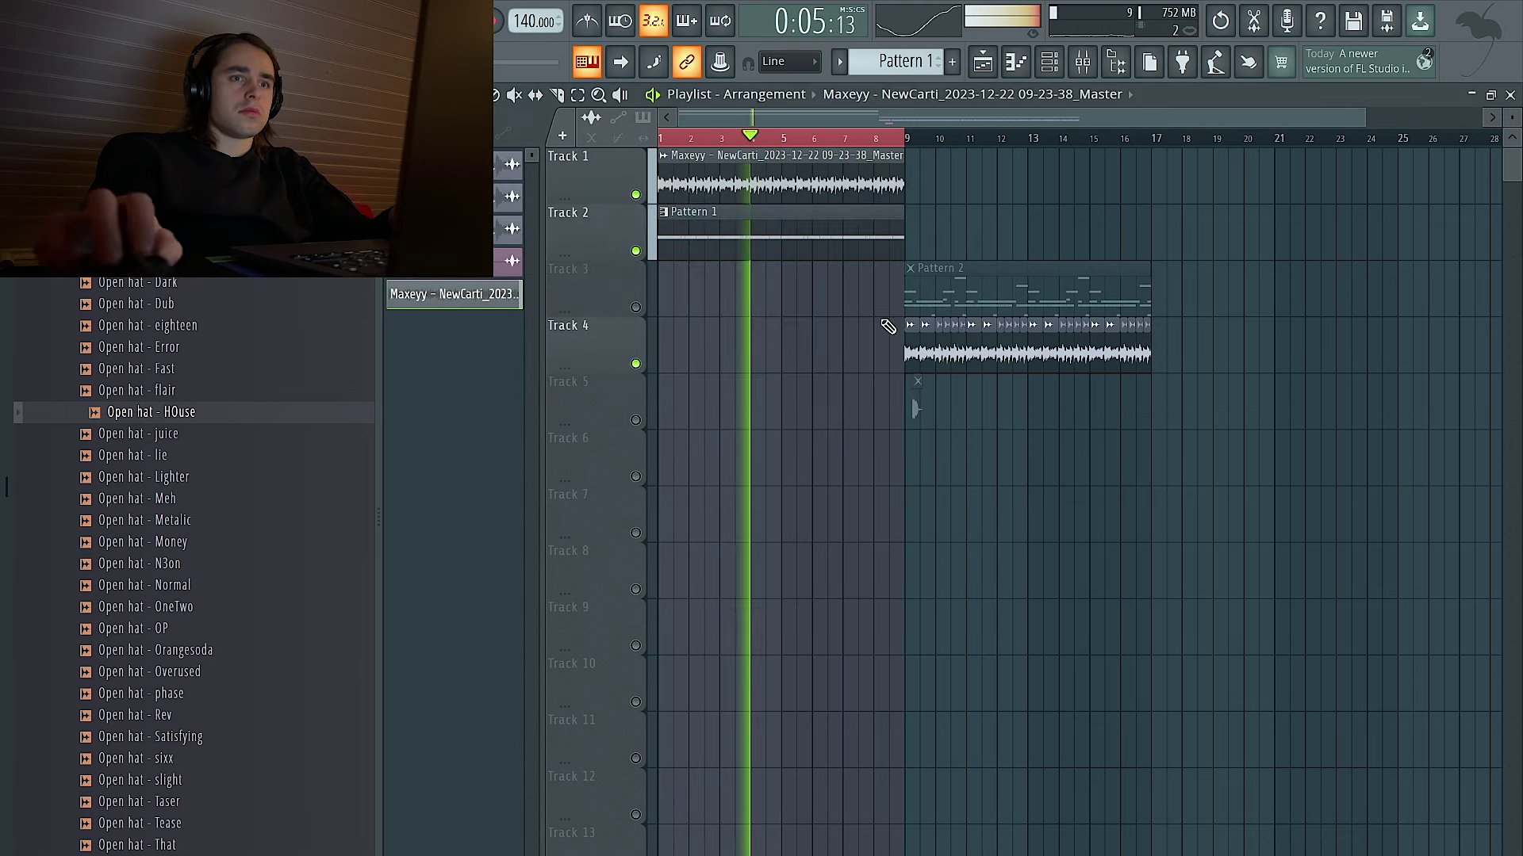
{"action": "left_click", "coordinate": [636, 309]}
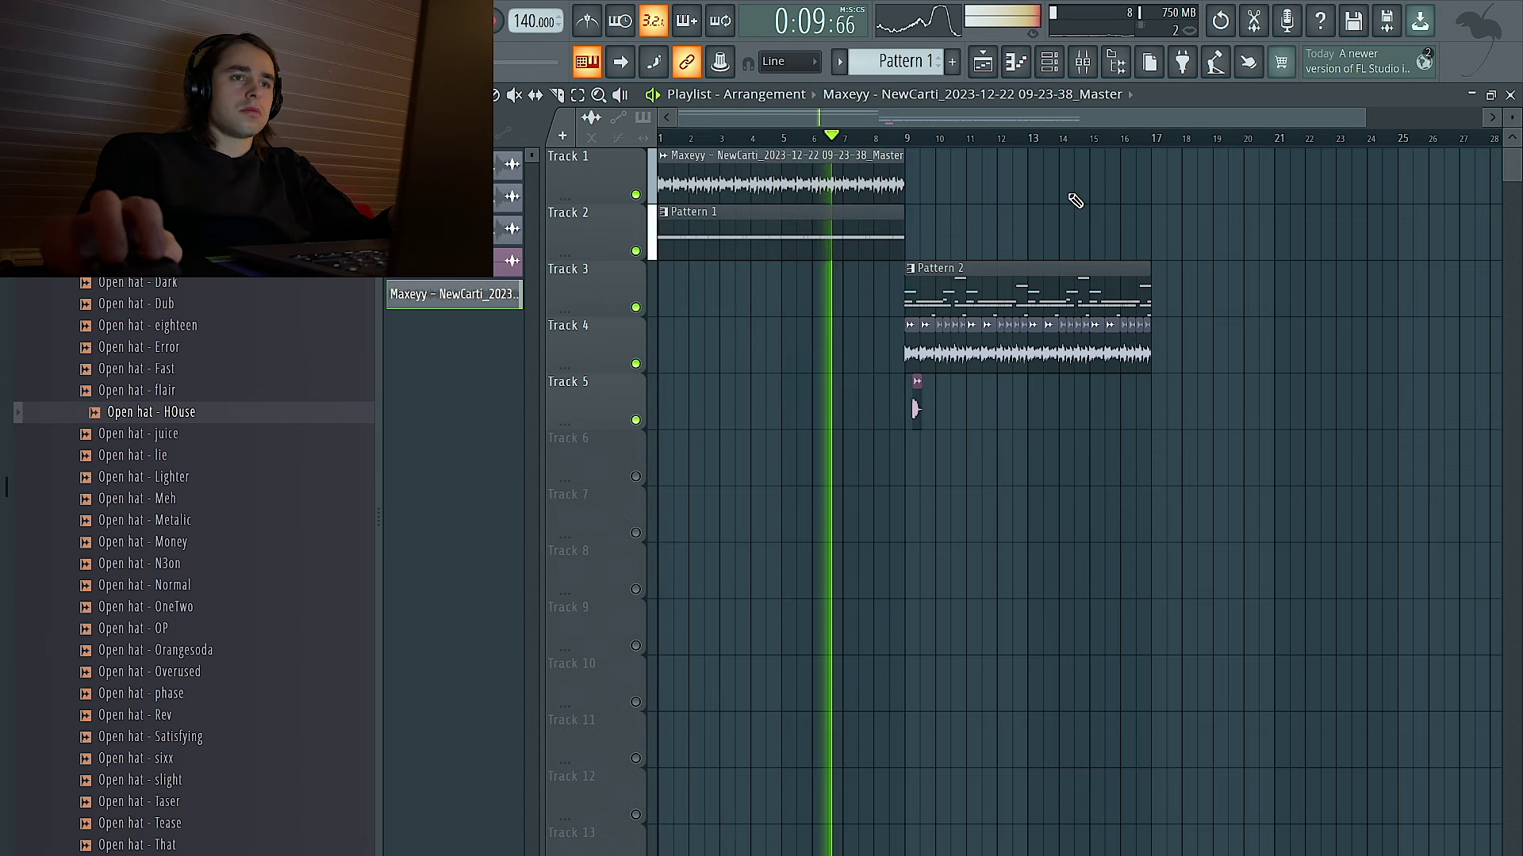
Add an Analog Lab V channel and load the brass synth preset 1984.
{"action": "left_click", "coordinate": [1049, 64]}
{"action": "right_click", "coordinate": [814, 446]}
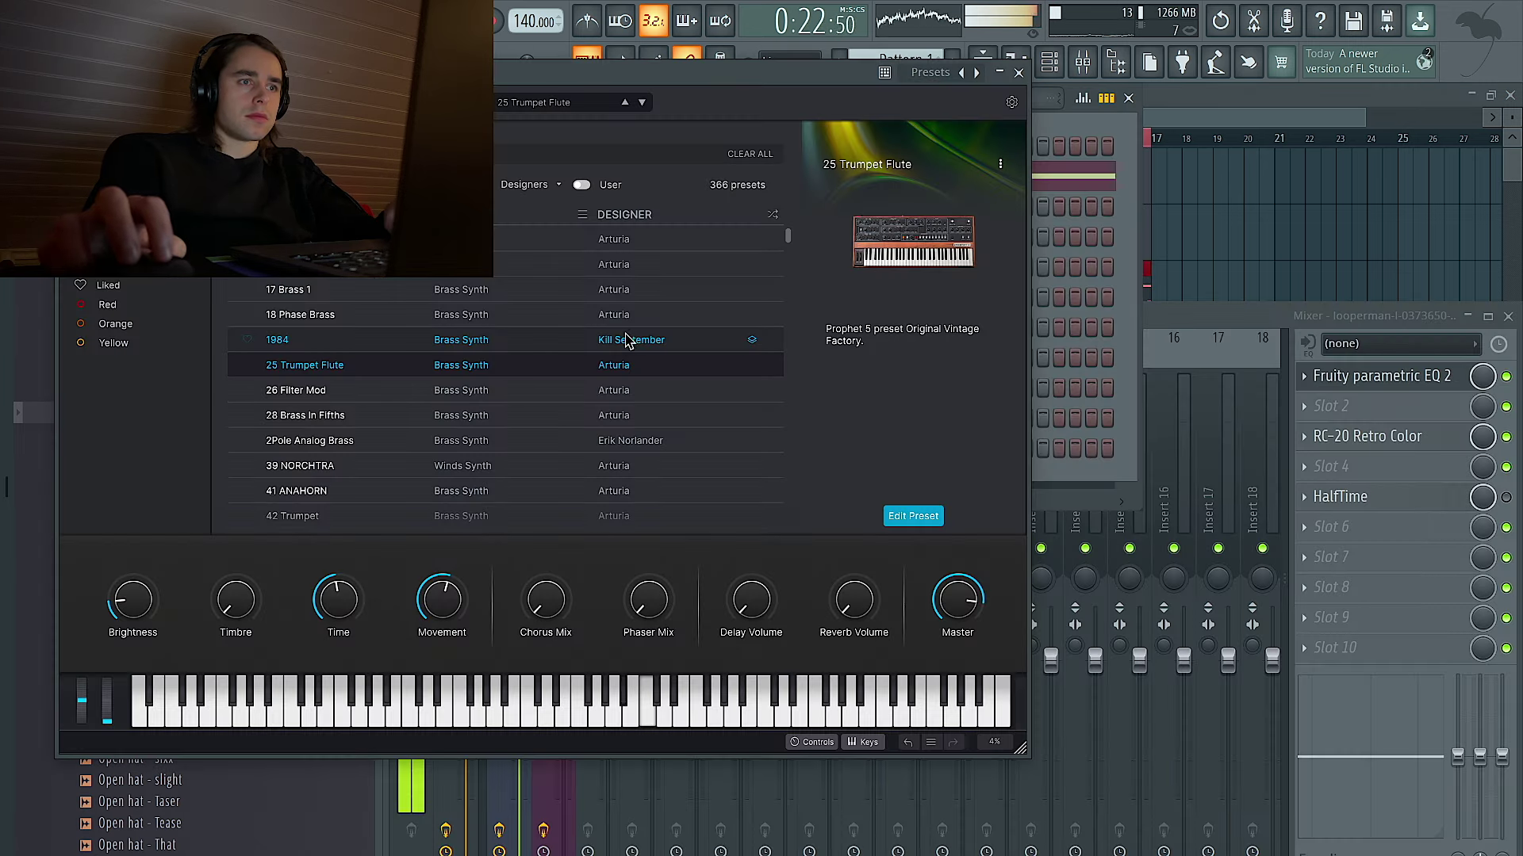
{"action": "left_click", "coordinate": [627, 339]}
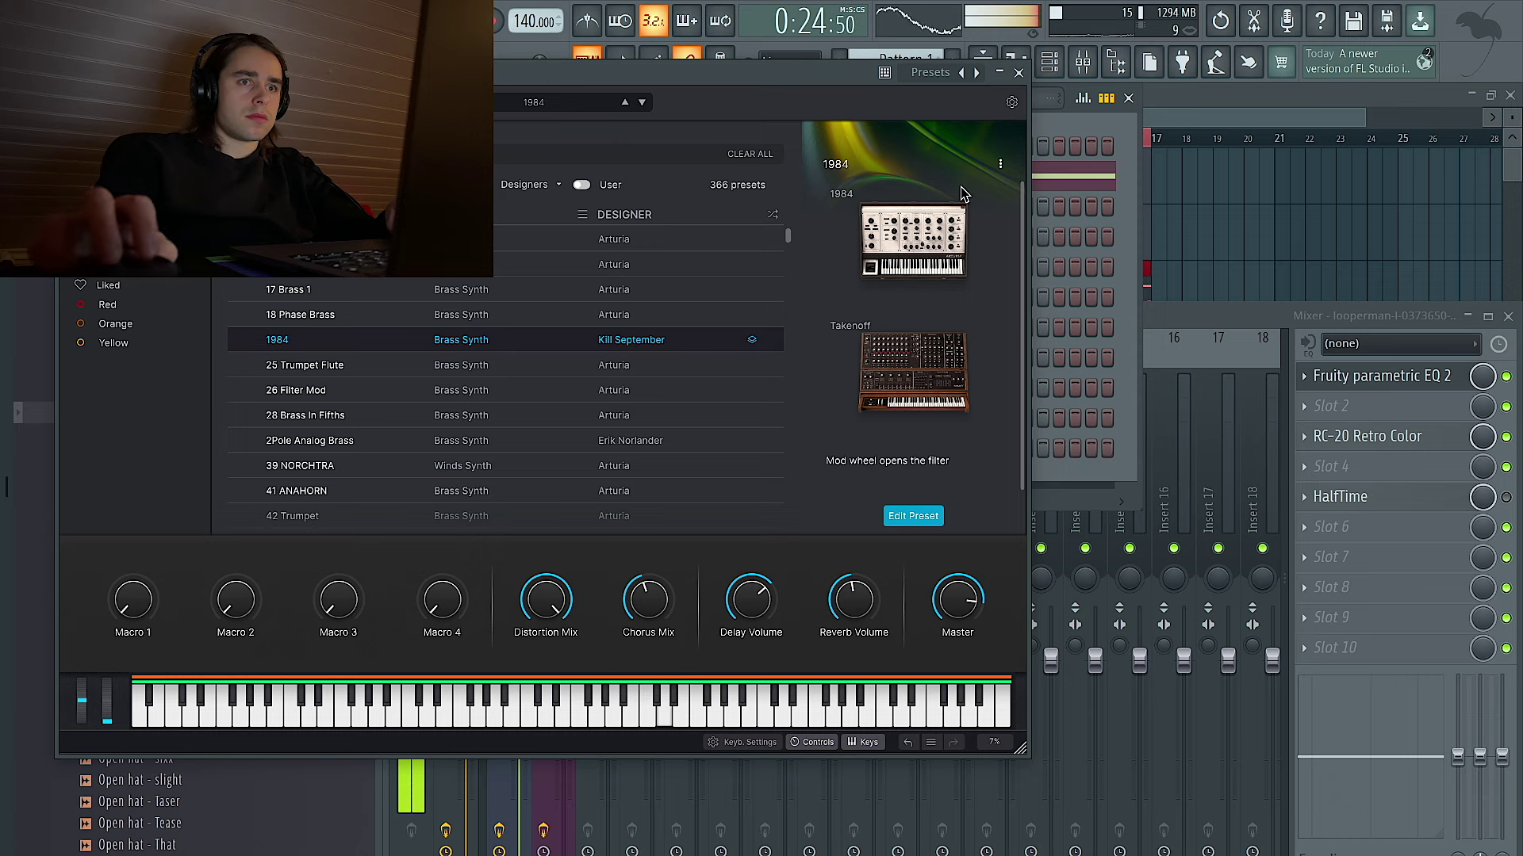
{"action": "left_click", "coordinate": [1018, 72]}
Record a melody of G5, D6, D#6, F6, G6 and G5 in the Analog Lab V piano roll across bars 9–12.
{"action": "right_click", "coordinate": [560, 449]}
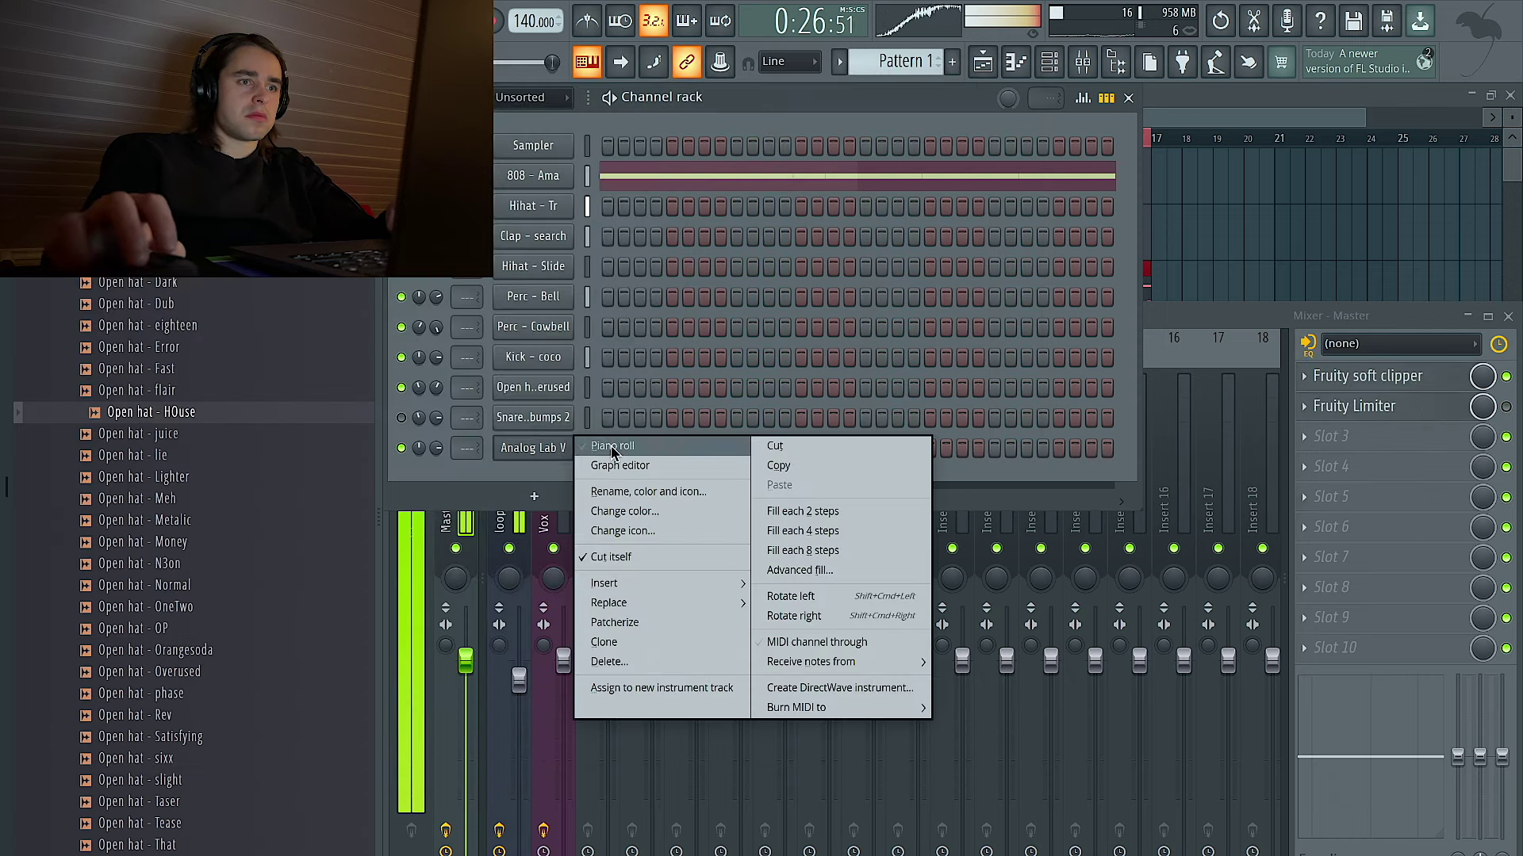
{"action": "left_click", "coordinate": [626, 448]}
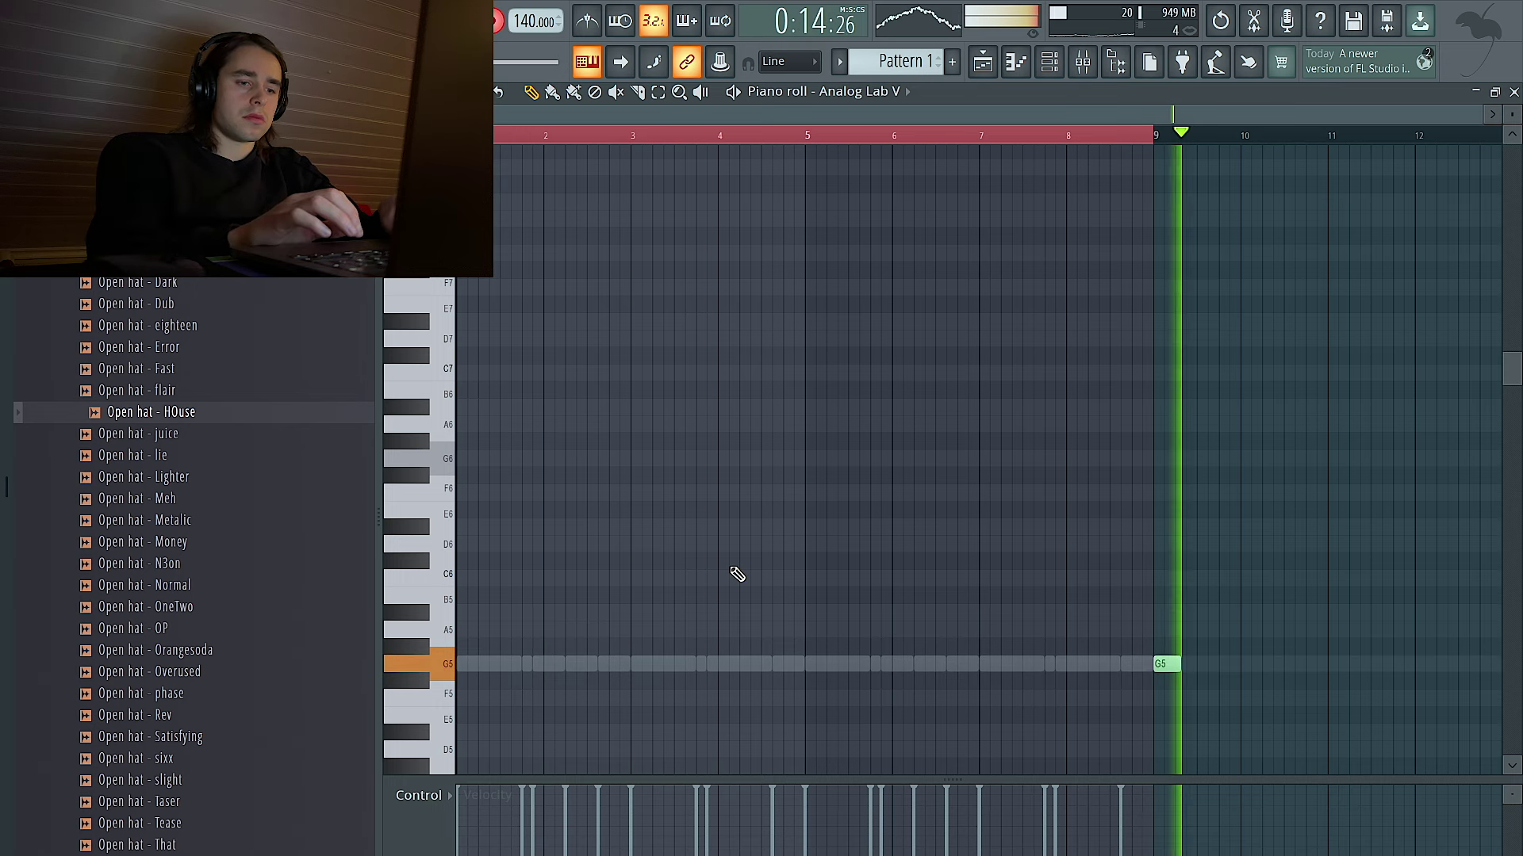
{"action": "key", "text": "w"}
{"action": "key", "text": "3"}
{"action": "key", "text": "r"}
{"action": "key", "text": "t"}
{"action": "key", "text": "b"}
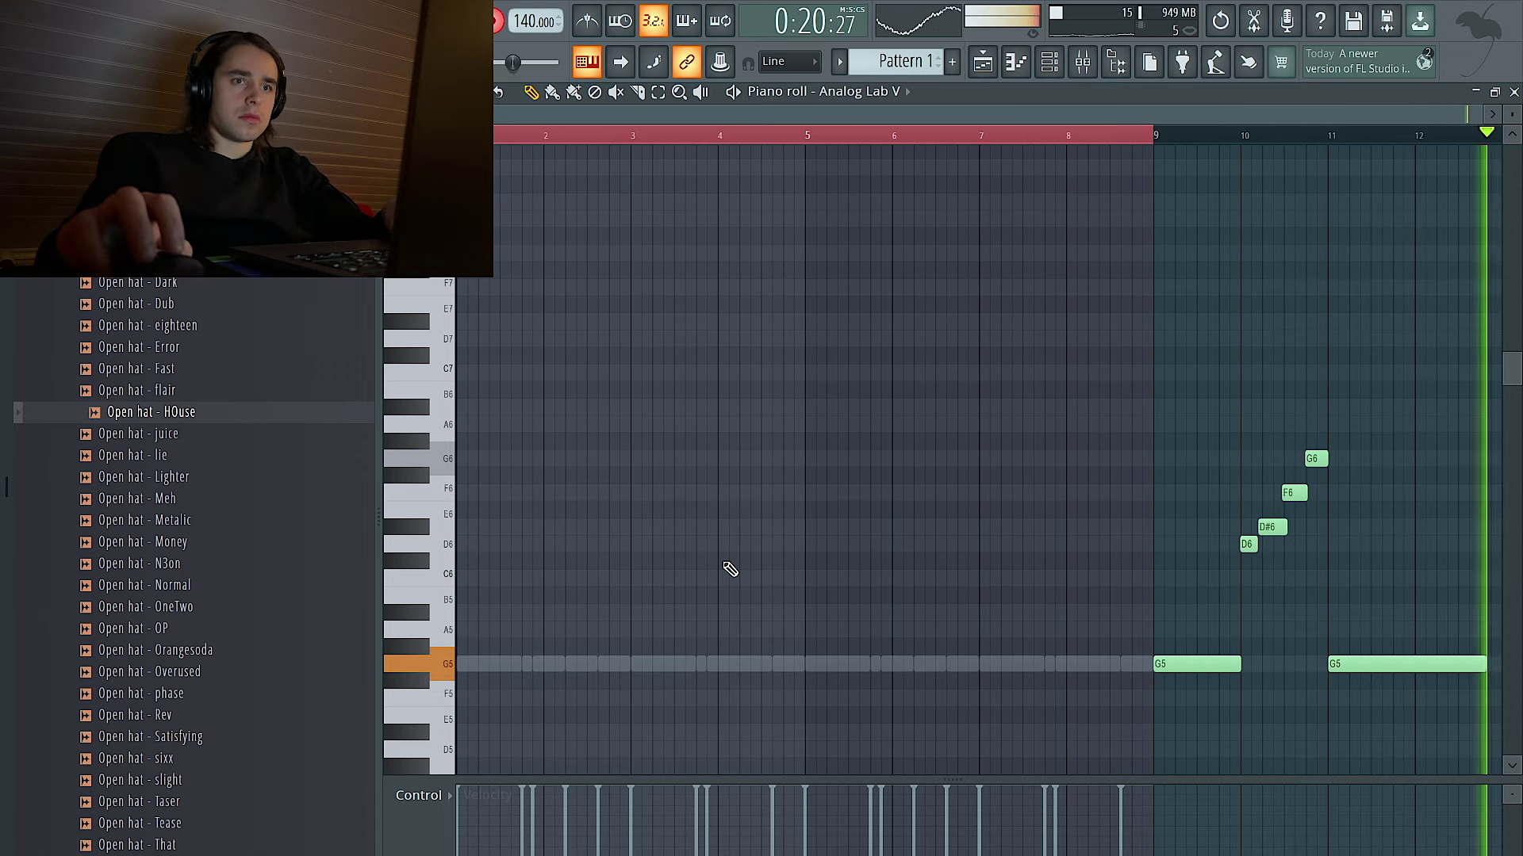
Move the recorded Analog Lab V melody to bar 1 of Pattern 3 and duplicate it to bars 5–8.
{"action": "key", "text": "ctrl+a"}
{"action": "left_click_drag", "start_coordinate": [1183, 665], "coordinate": [405, 662]}
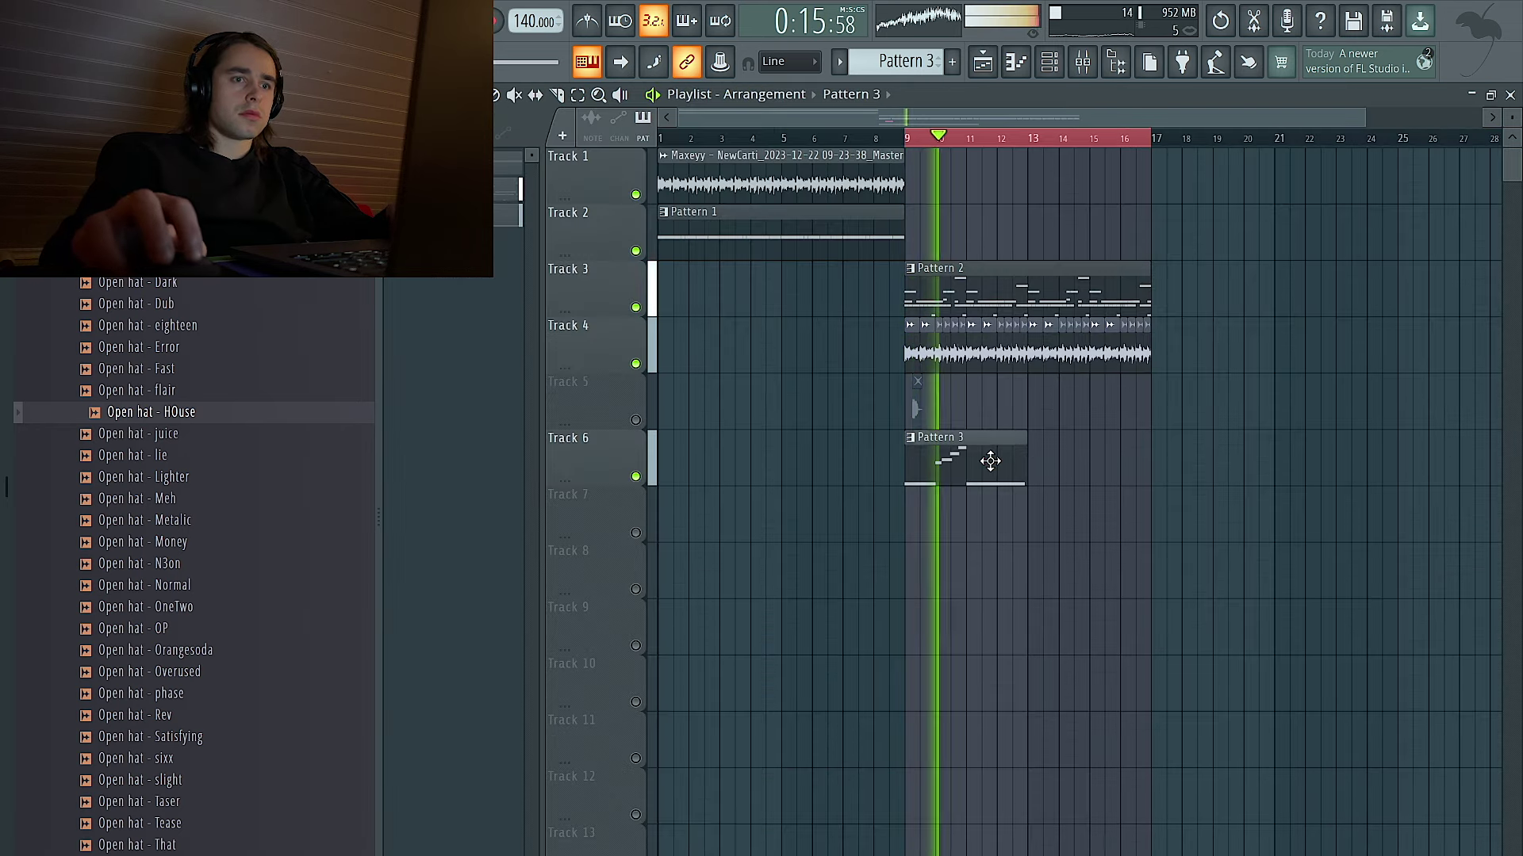
{"action": "double_click", "coordinate": [990, 461]}
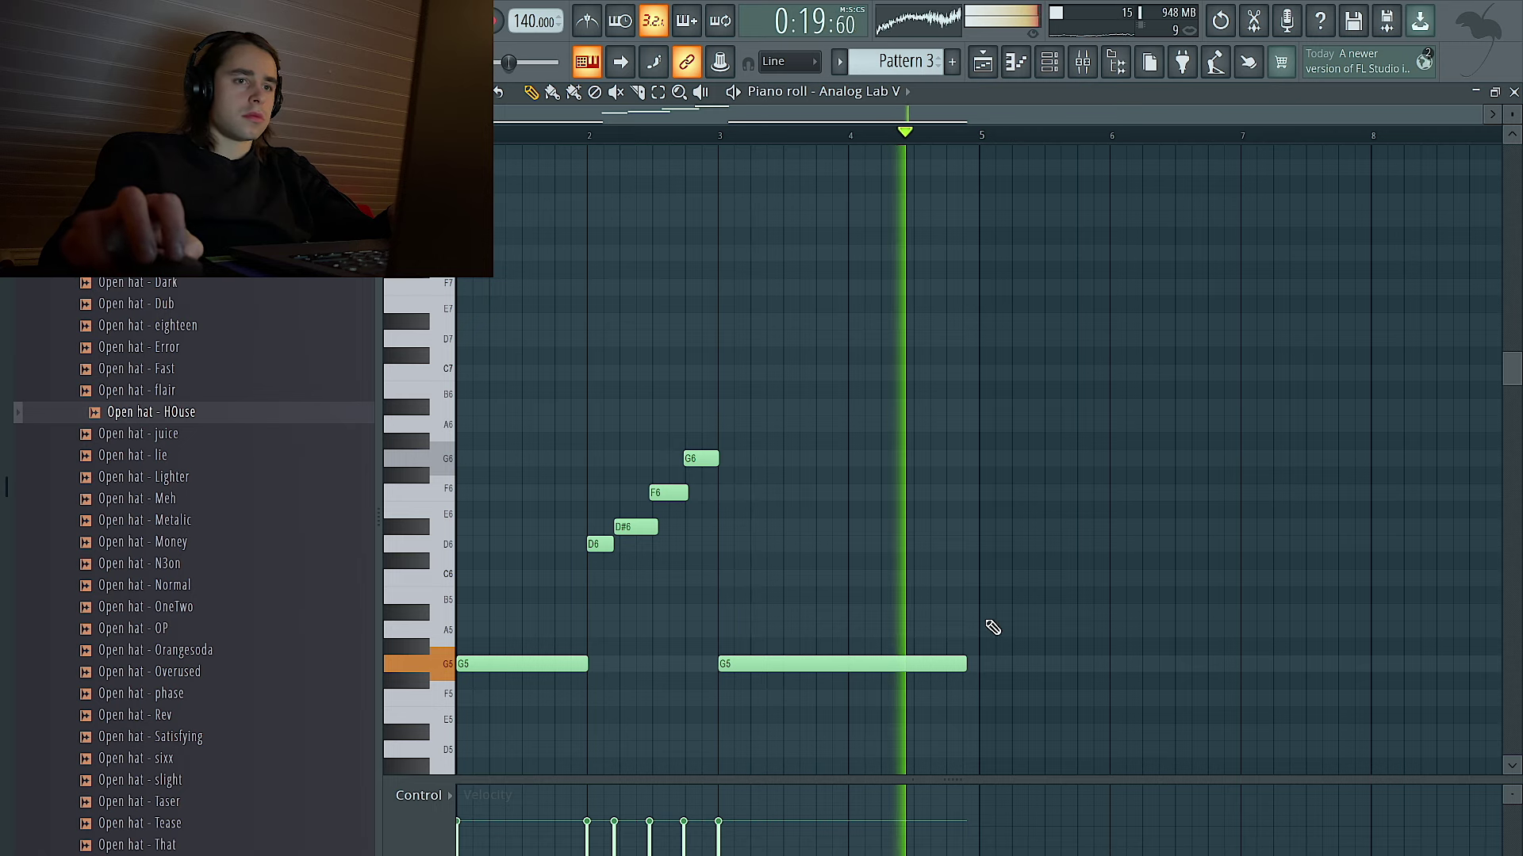
{"action": "key", "text": "ctrl+a"}
{"action": "key", "text": "ctrl+b"}
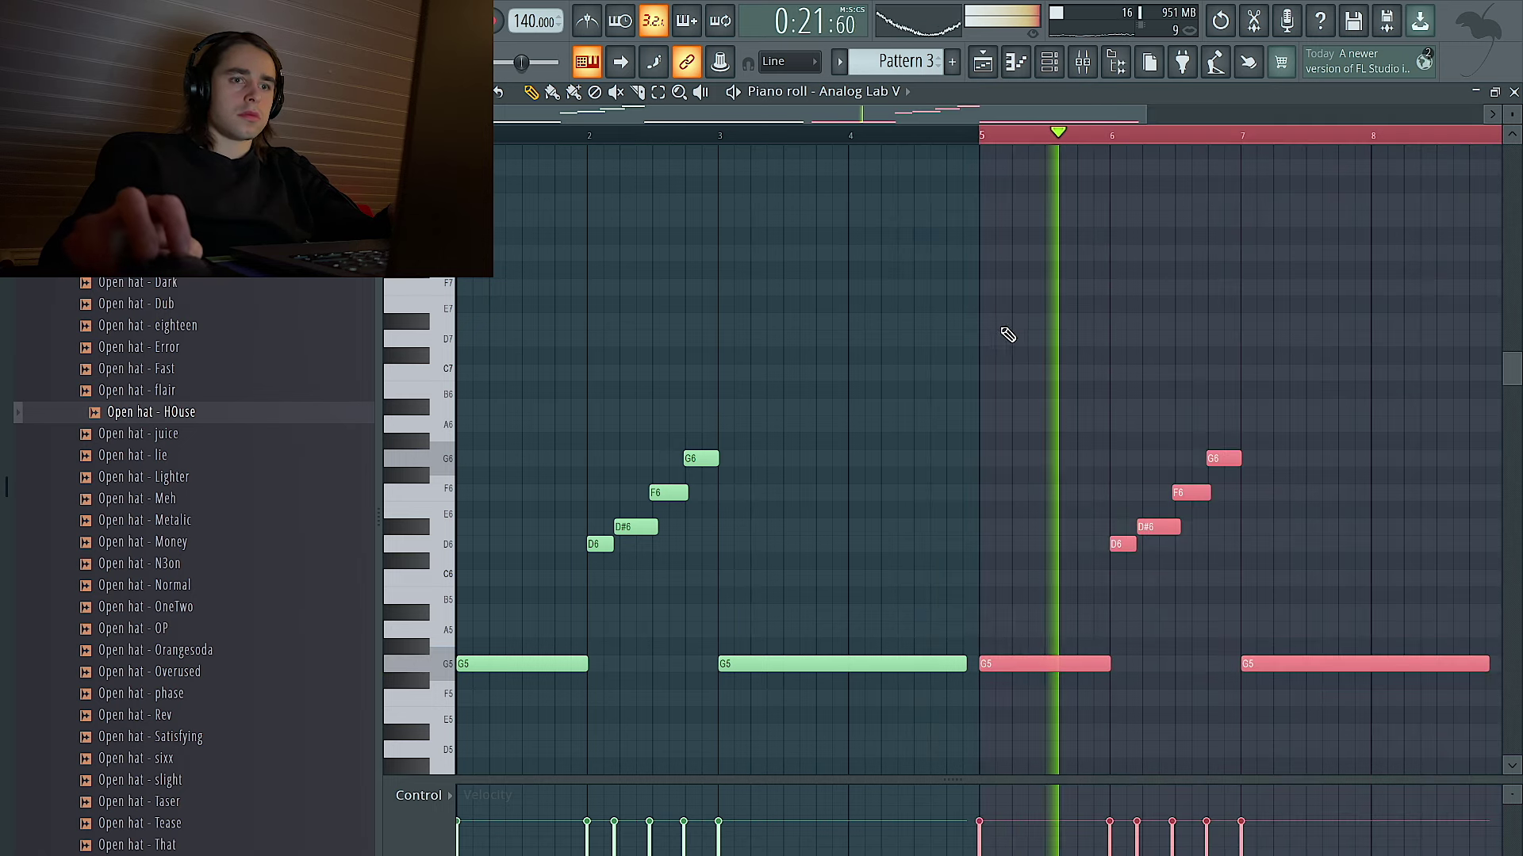
{"action": "scroll", "coordinate": [1007, 333], "scroll_direction": "down", "scroll_amount": 2}
{"action": "key", "text": "ctrl+a"}
{"action": "scroll", "coordinate": [1011, 333], "scroll_direction": "up", "scroll_amount": 4}
{"action": "key", "text": "ctrl+d"}
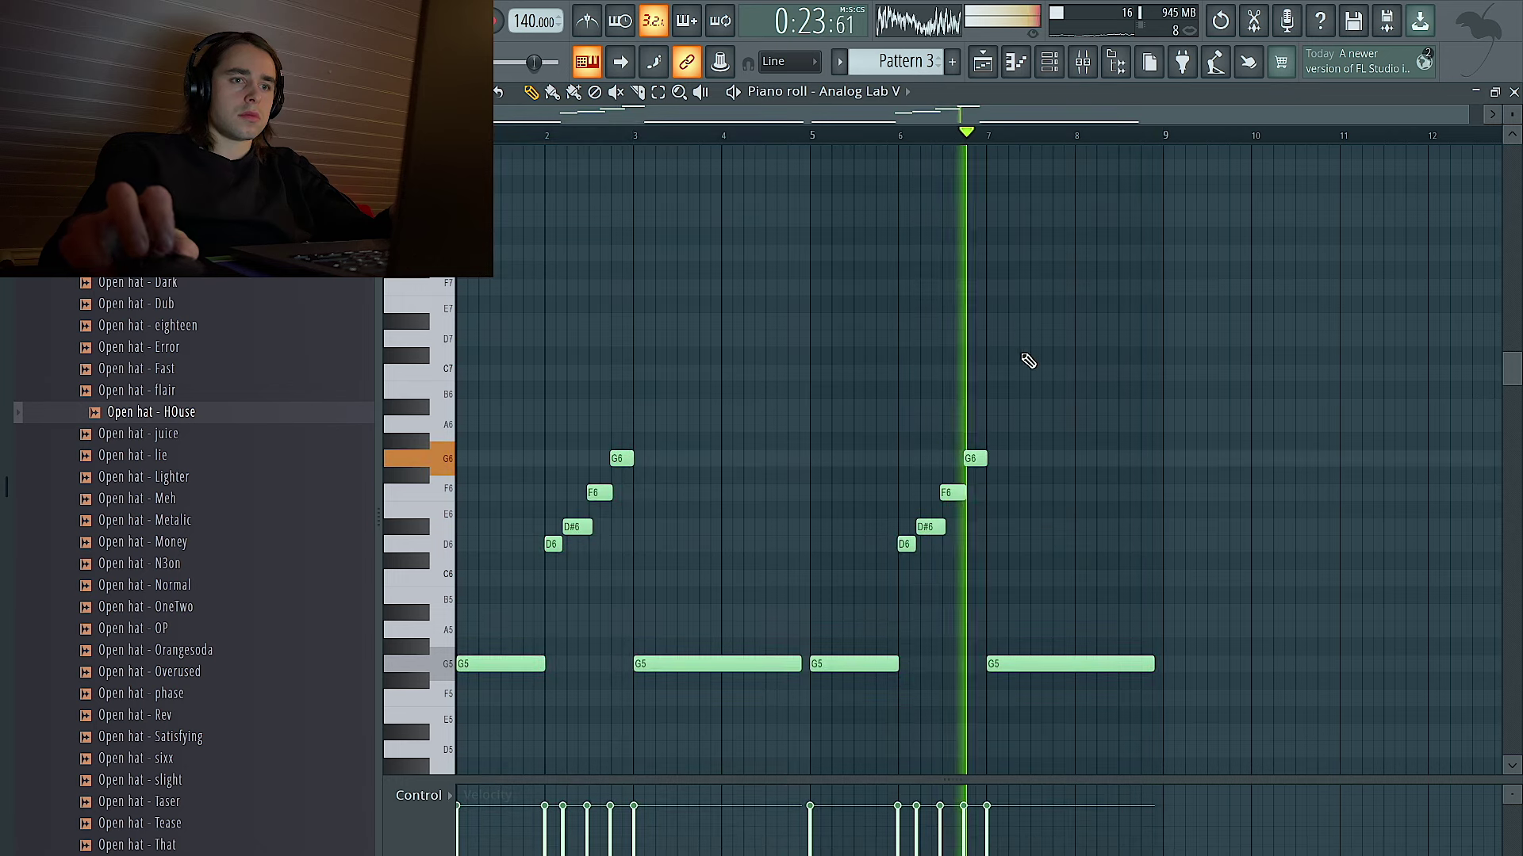
Lower the Analog Lab V melody by one octave and shorten its long G4 notes to about one bar.
{"action": "scroll", "coordinate": [1025, 361], "scroll_direction": "up", "scroll_amount": 2}
{"action": "scroll", "coordinate": [1024, 393], "scroll_direction": "up", "scroll_amount": 1}
{"action": "left_click_drag", "start_coordinate": [982, 565], "coordinate": [785, 446]}
{"action": "key", "text": "ctrl+d"}
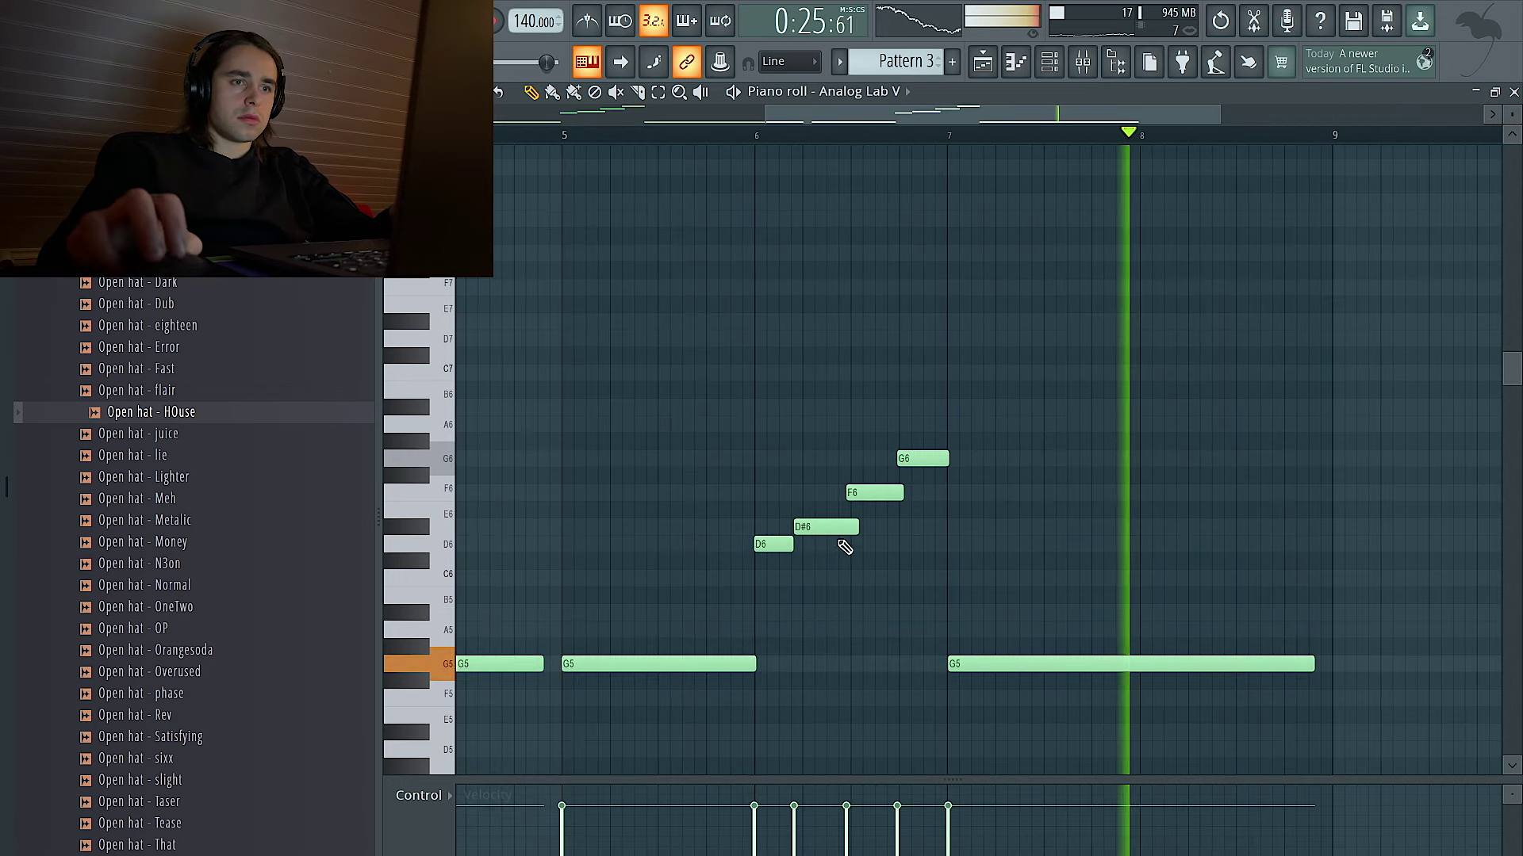
{"action": "left_click_drag", "start_coordinate": [833, 528], "coordinate": [842, 524]}
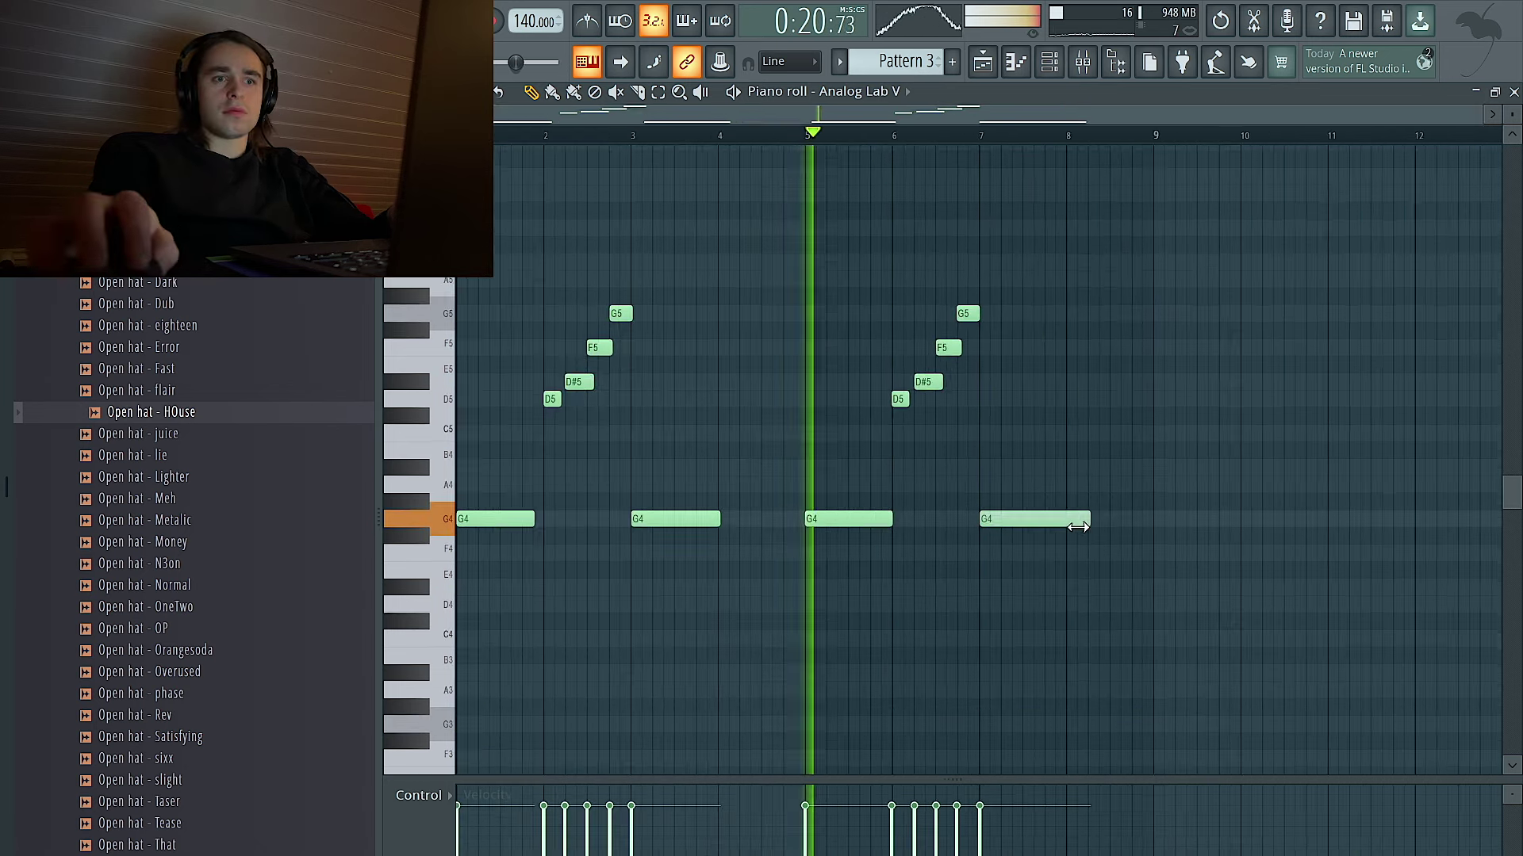
Add a DUNE 3 synth channel, close its plugin window and switch to Pattern 2.
{"action": "key", "text": "F6"}
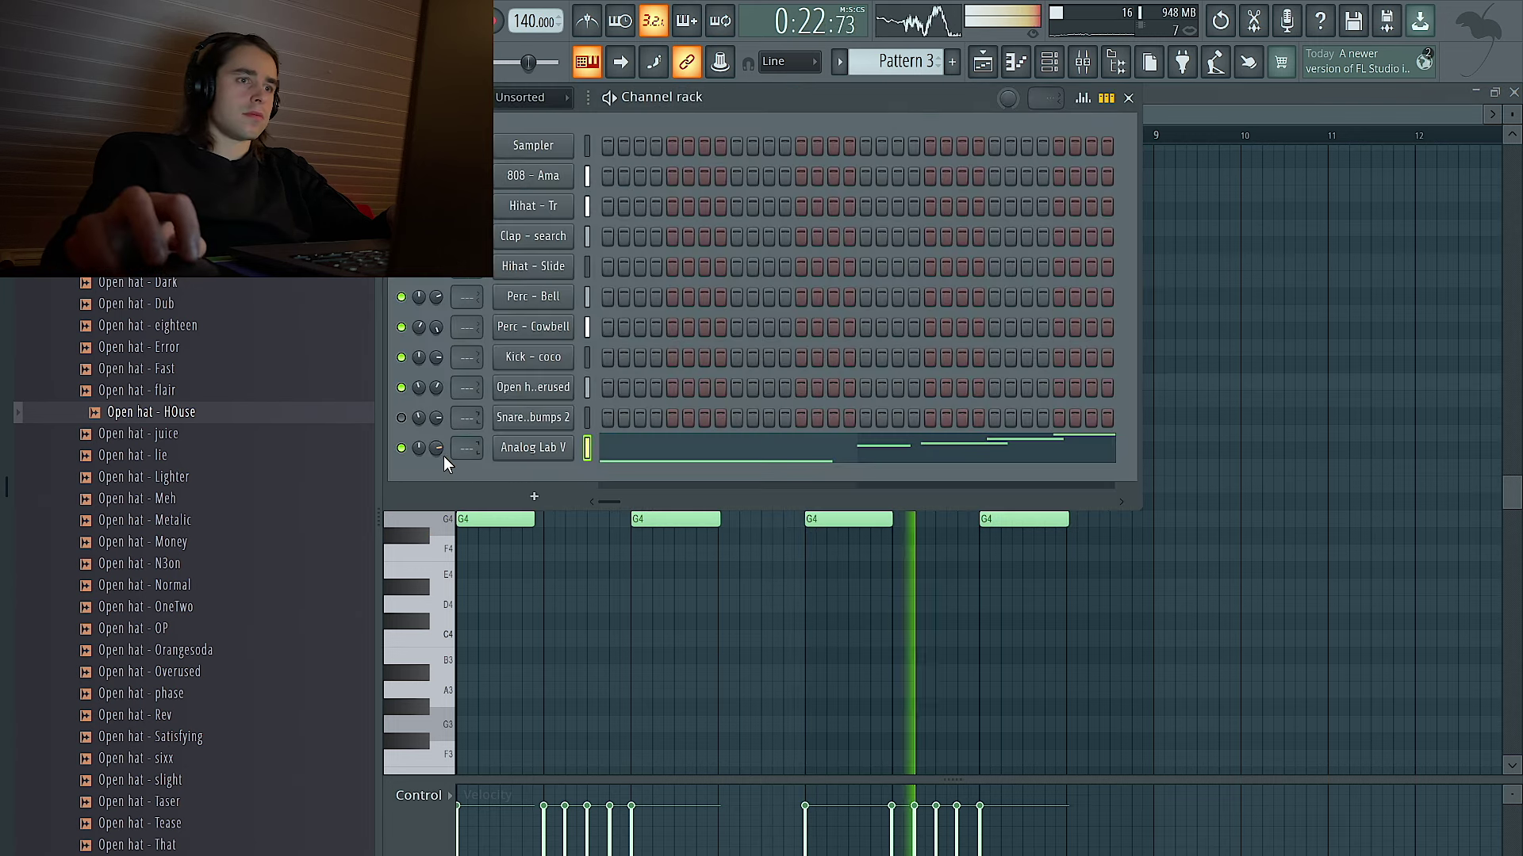
{"action": "left_click", "coordinate": [531, 494]}
{"action": "left_click", "coordinate": [586, 127]}
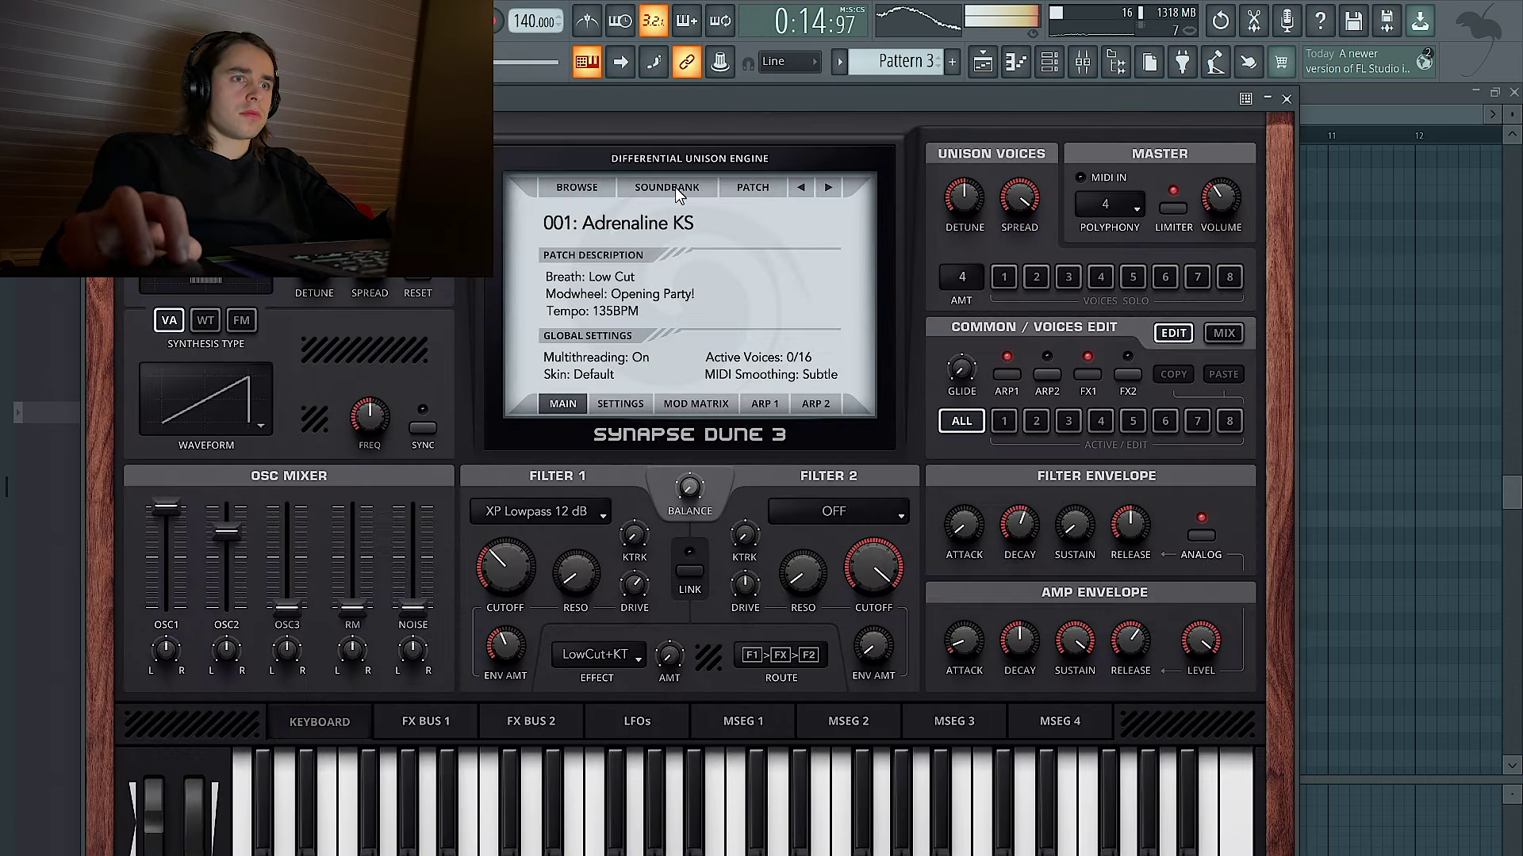
{"action": "left_click", "coordinate": [1286, 99]}
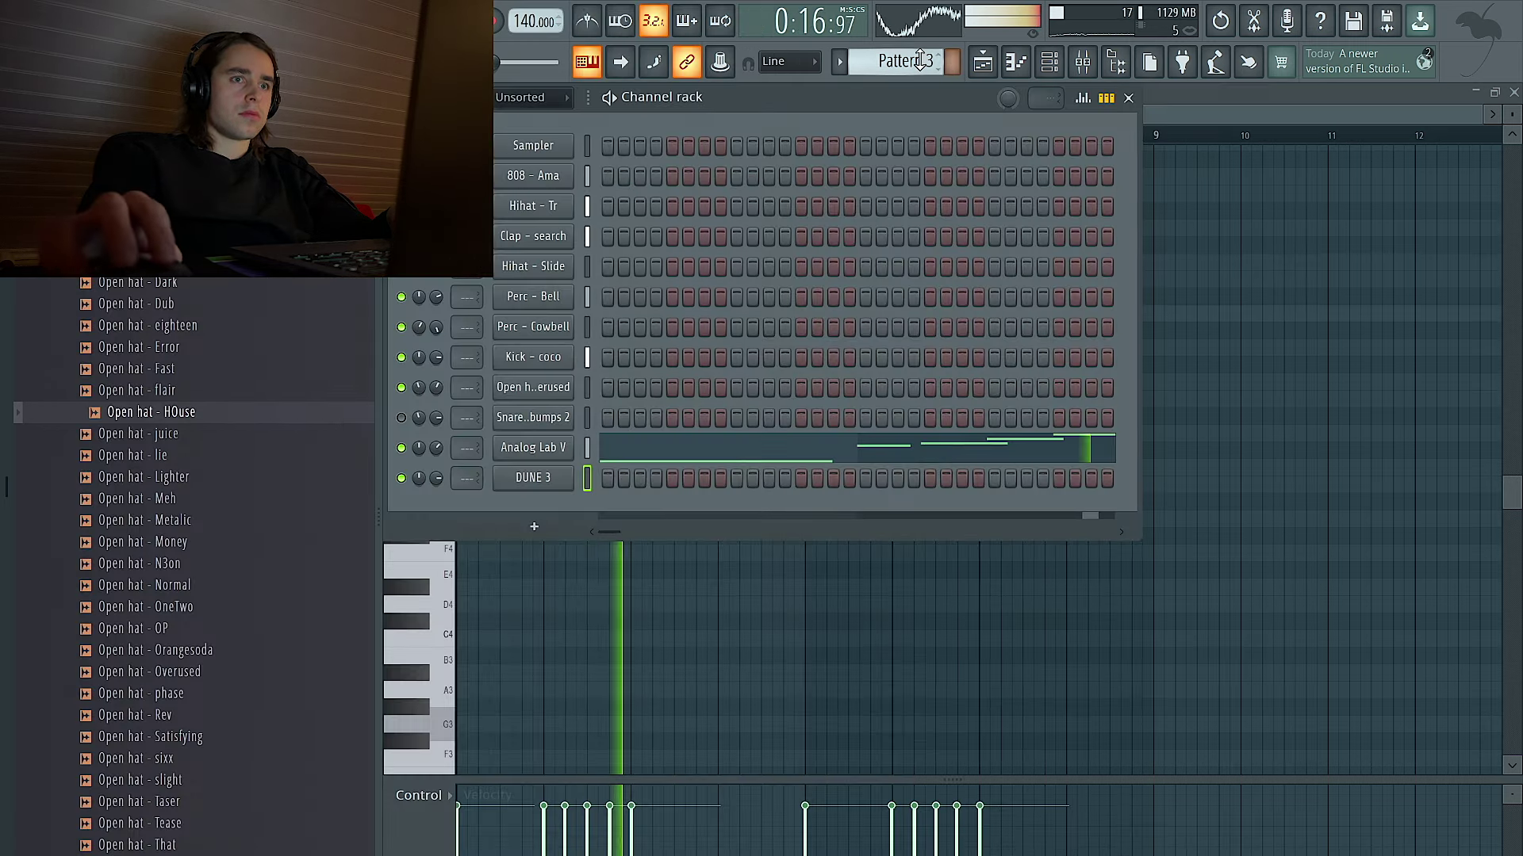
{"action": "scroll", "coordinate": [910, 60], "scroll_direction": "up", "scroll_amount": 1}
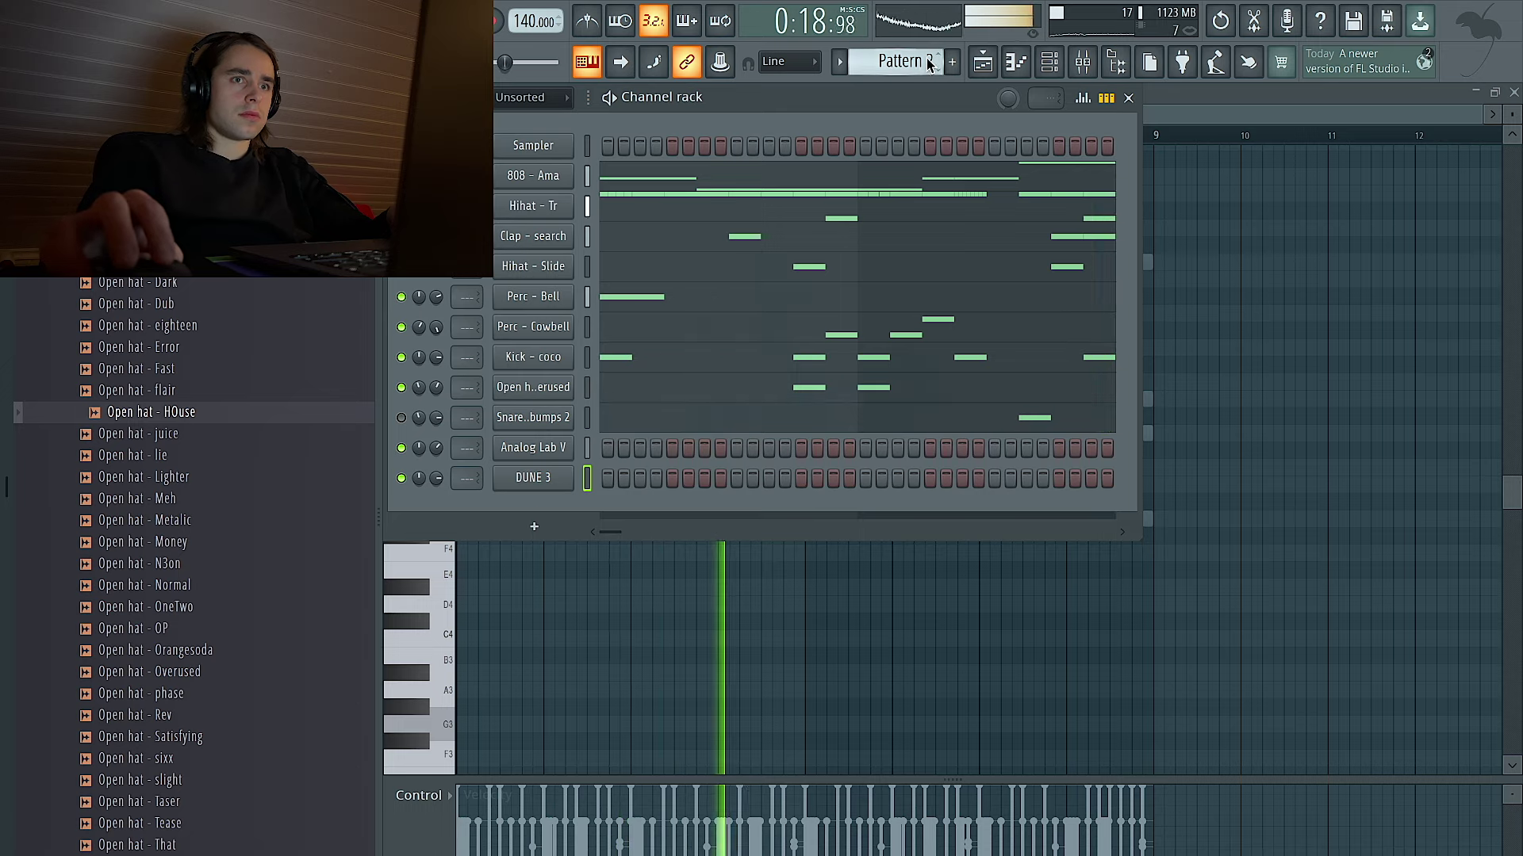
{"action": "left_click", "coordinate": [983, 62]}
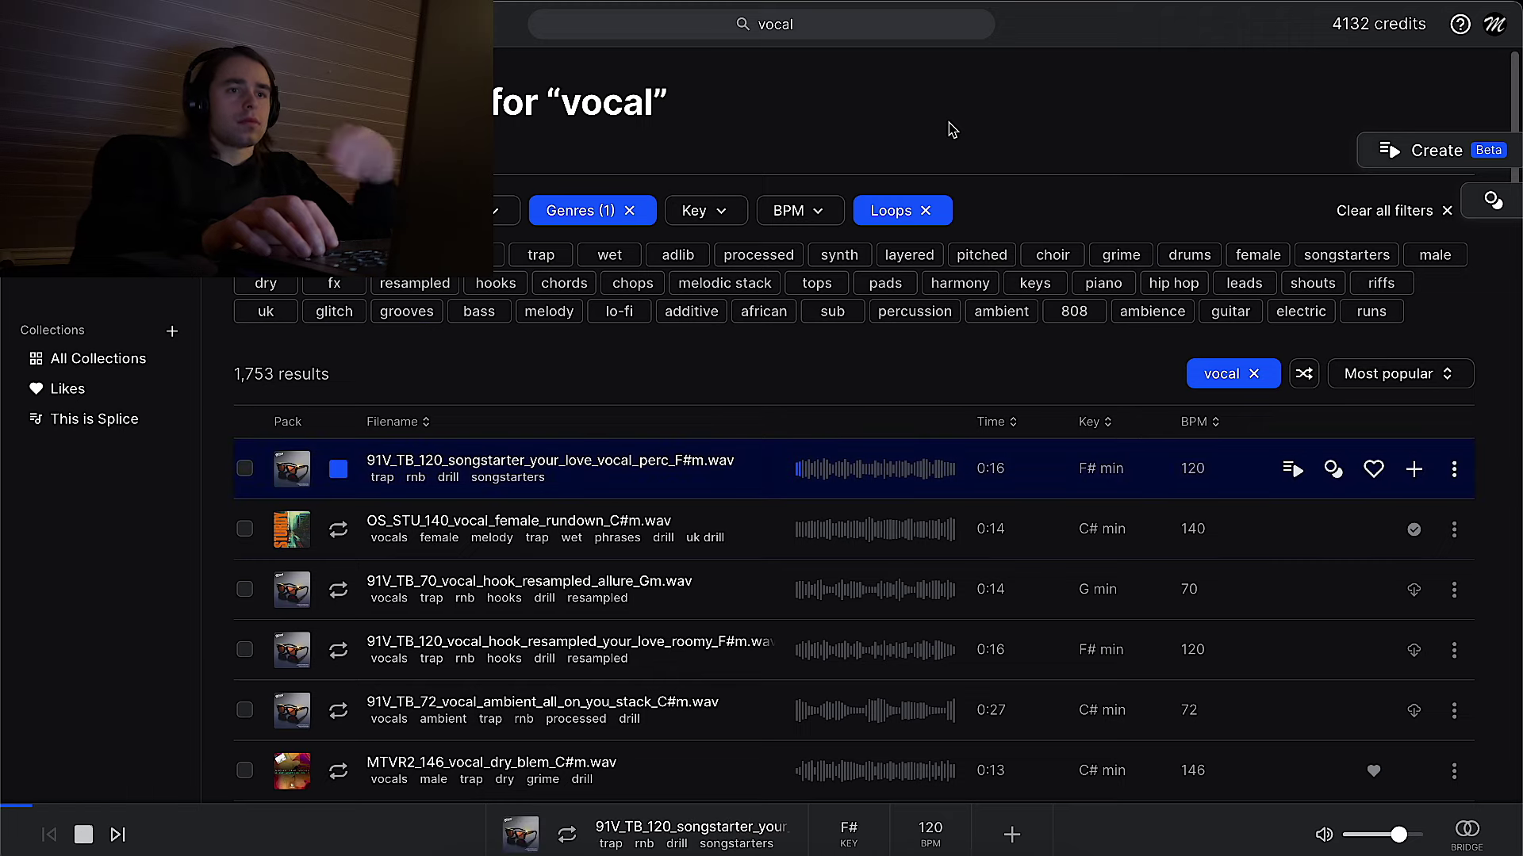
Switch to Splice, audition the first vocal loops and sort the results by Most recent.
{"action": "key", "text": "Down"}
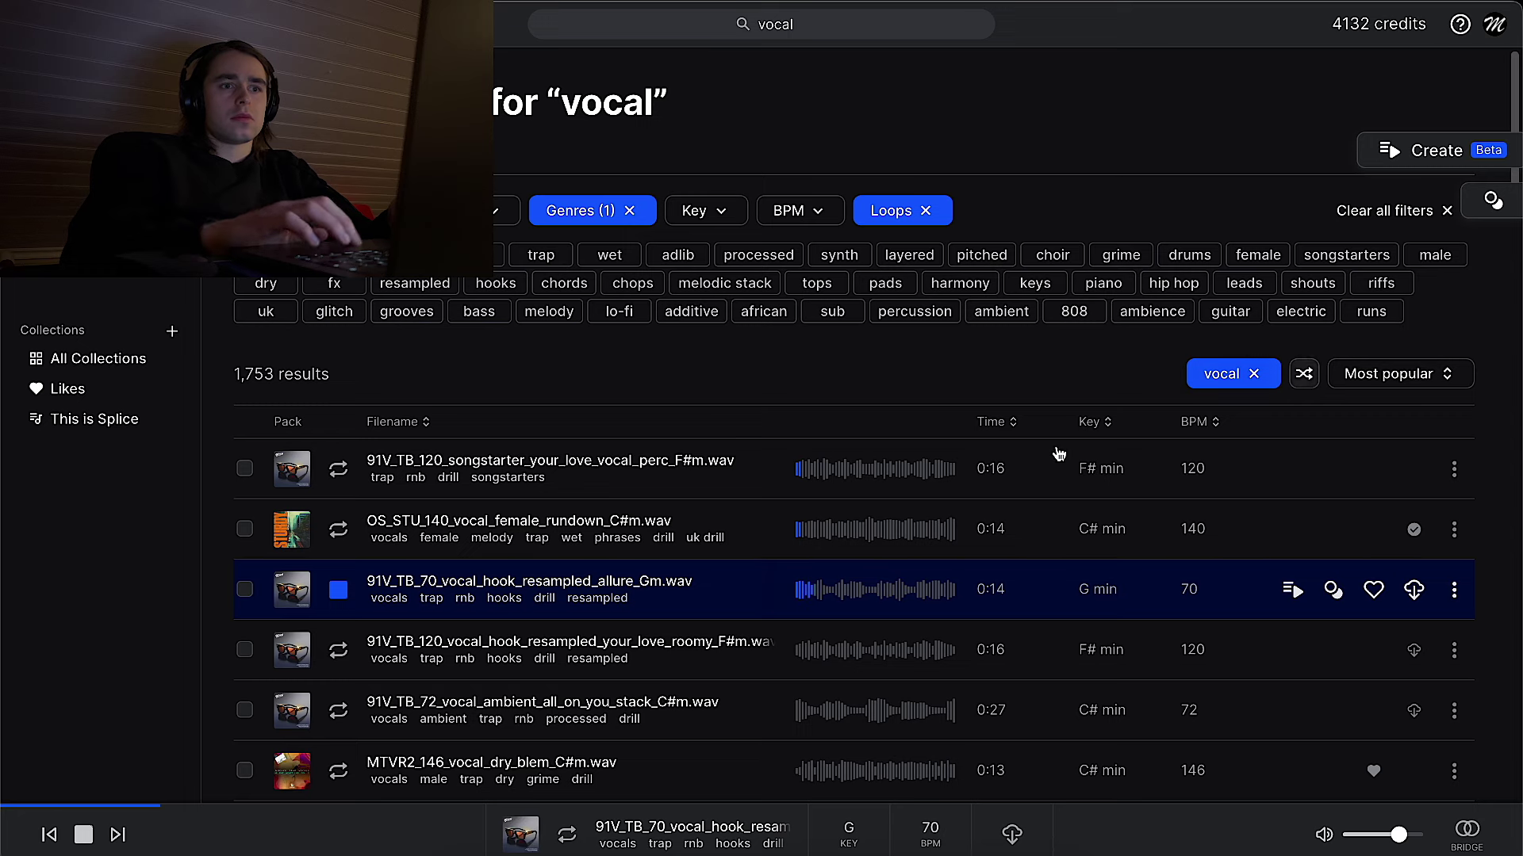
{"action": "key", "text": "Up"}
{"action": "left_click", "coordinate": [1384, 374]}
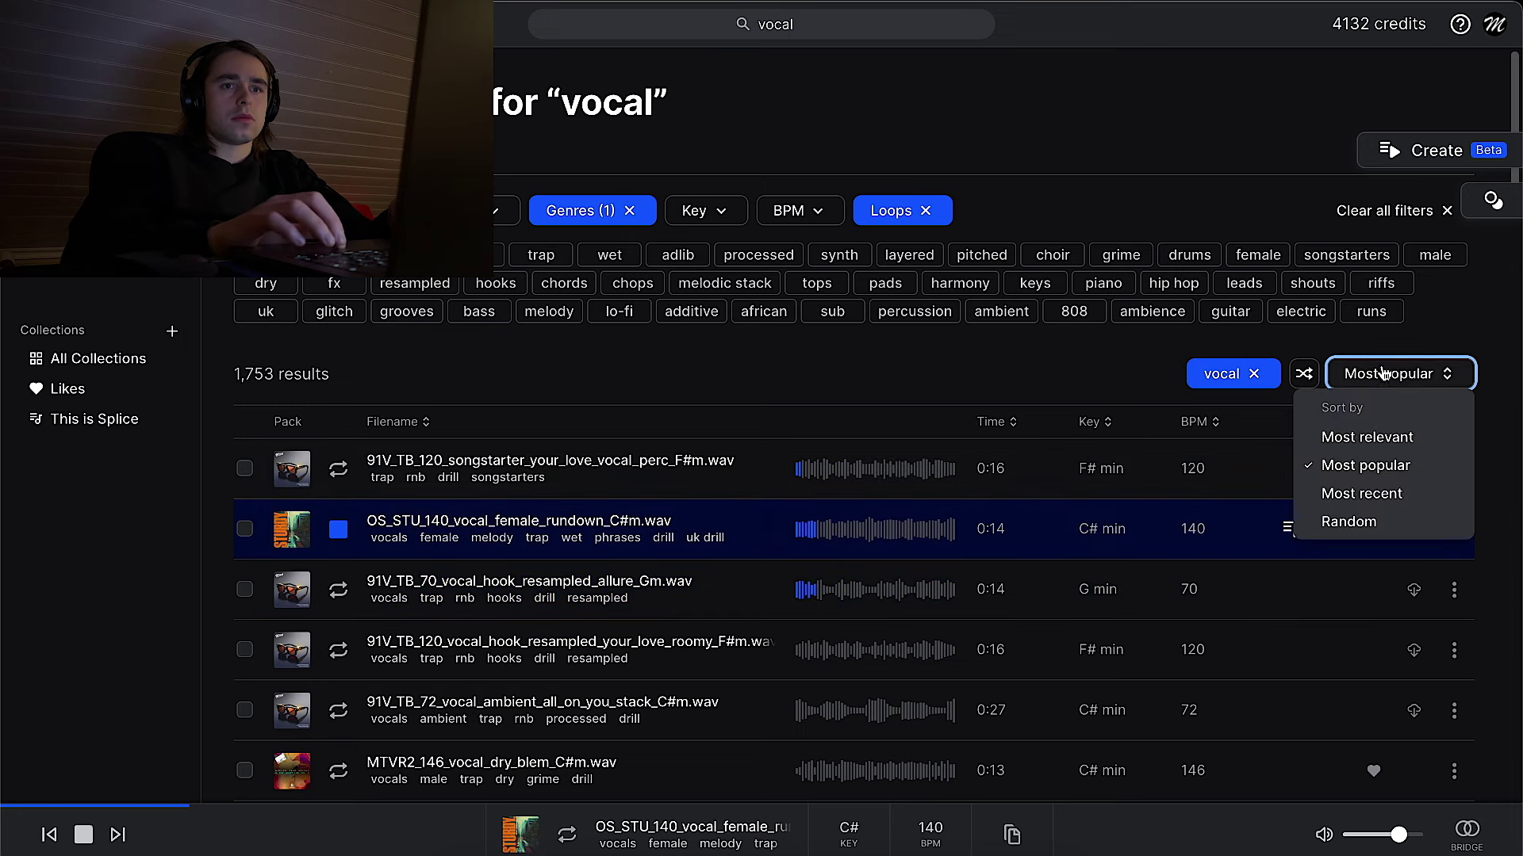
{"action": "left_click", "coordinate": [1361, 493]}
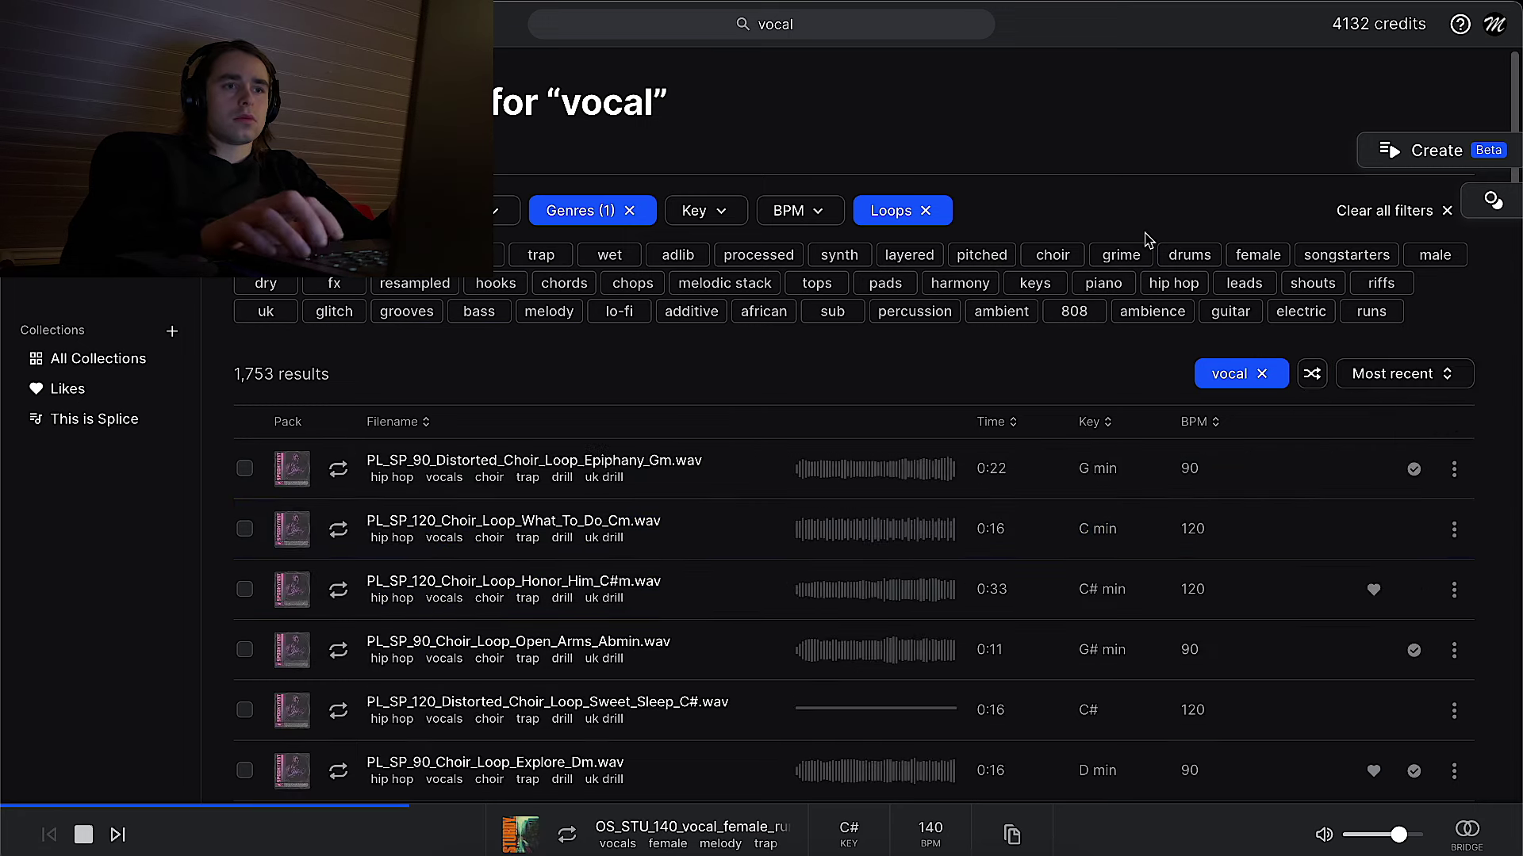
Audition the newest choir loops down to Explore_Dm and add PL_SP_120_Choir_Loop_What_To_Do_Cm.wav to the library.
{"action": "key", "text": "Down"}
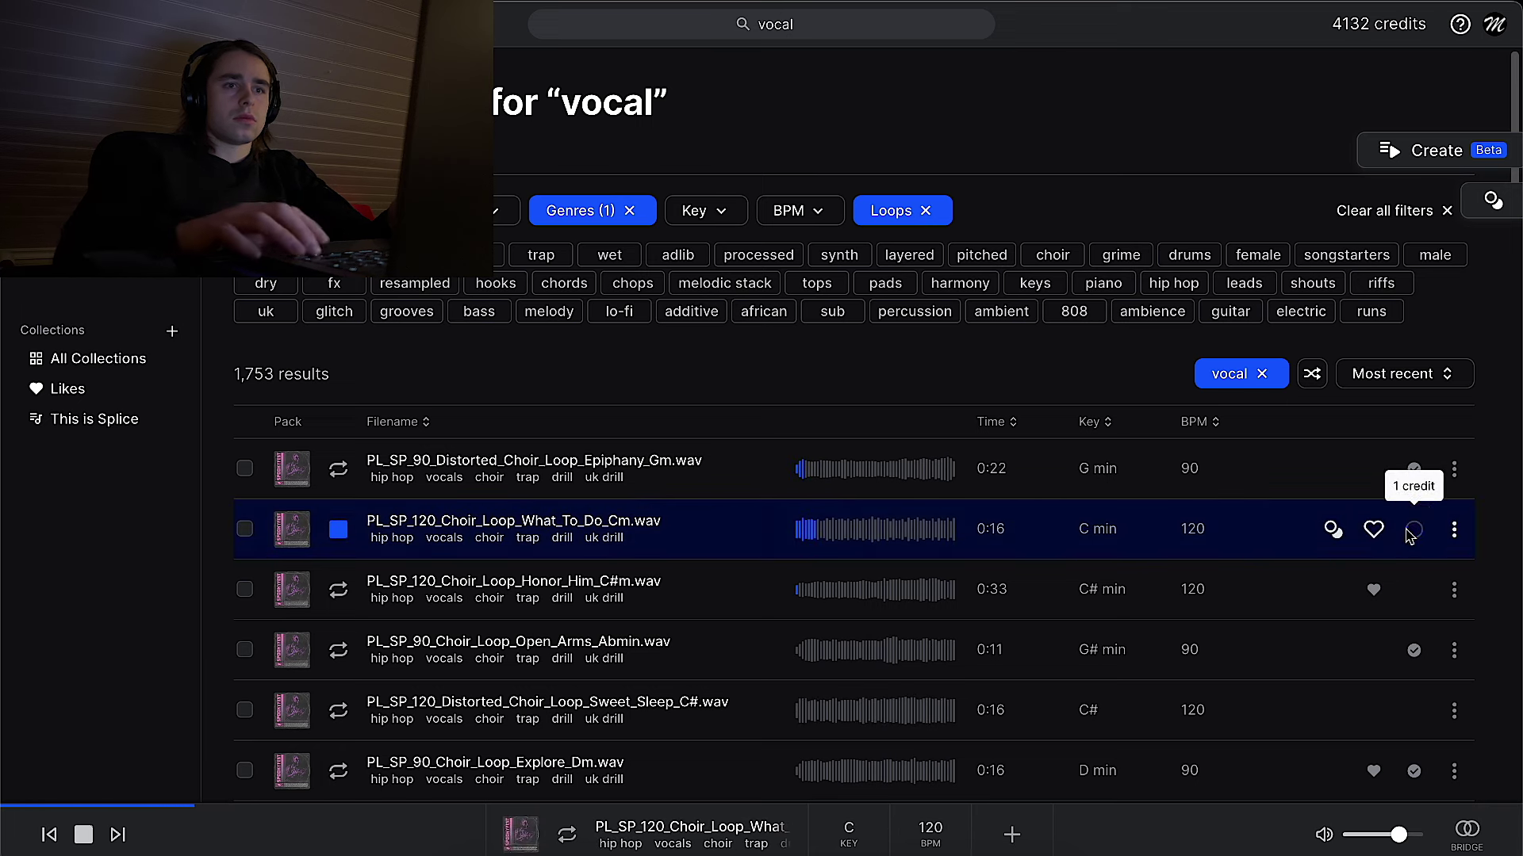
{"action": "key", "text": "Down"}
{"action": "key", "text": "Down"}
{"action": "key", "text": "Down"}
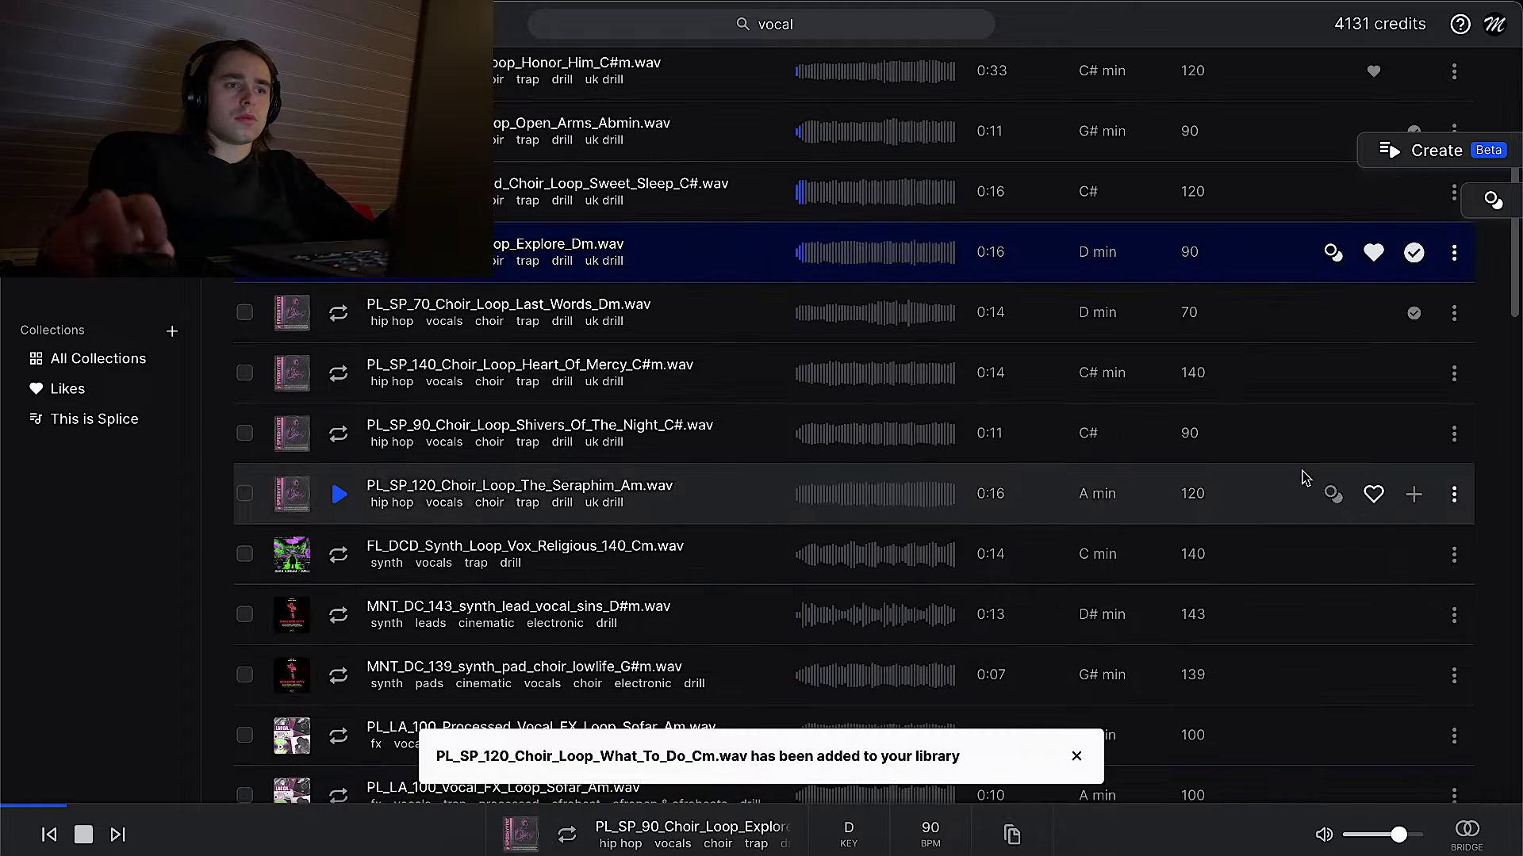
Add MNT_DC_143_synth_lead_vocal_sins_D#m.wav to the library and audition MNT_DC_139_synth_pad_choir_lowlife_G#m.wav.
{"action": "left_click", "coordinate": [339, 617]}
{"action": "scroll", "coordinate": [516, 412], "scroll_direction": "up", "scroll_amount": 5}
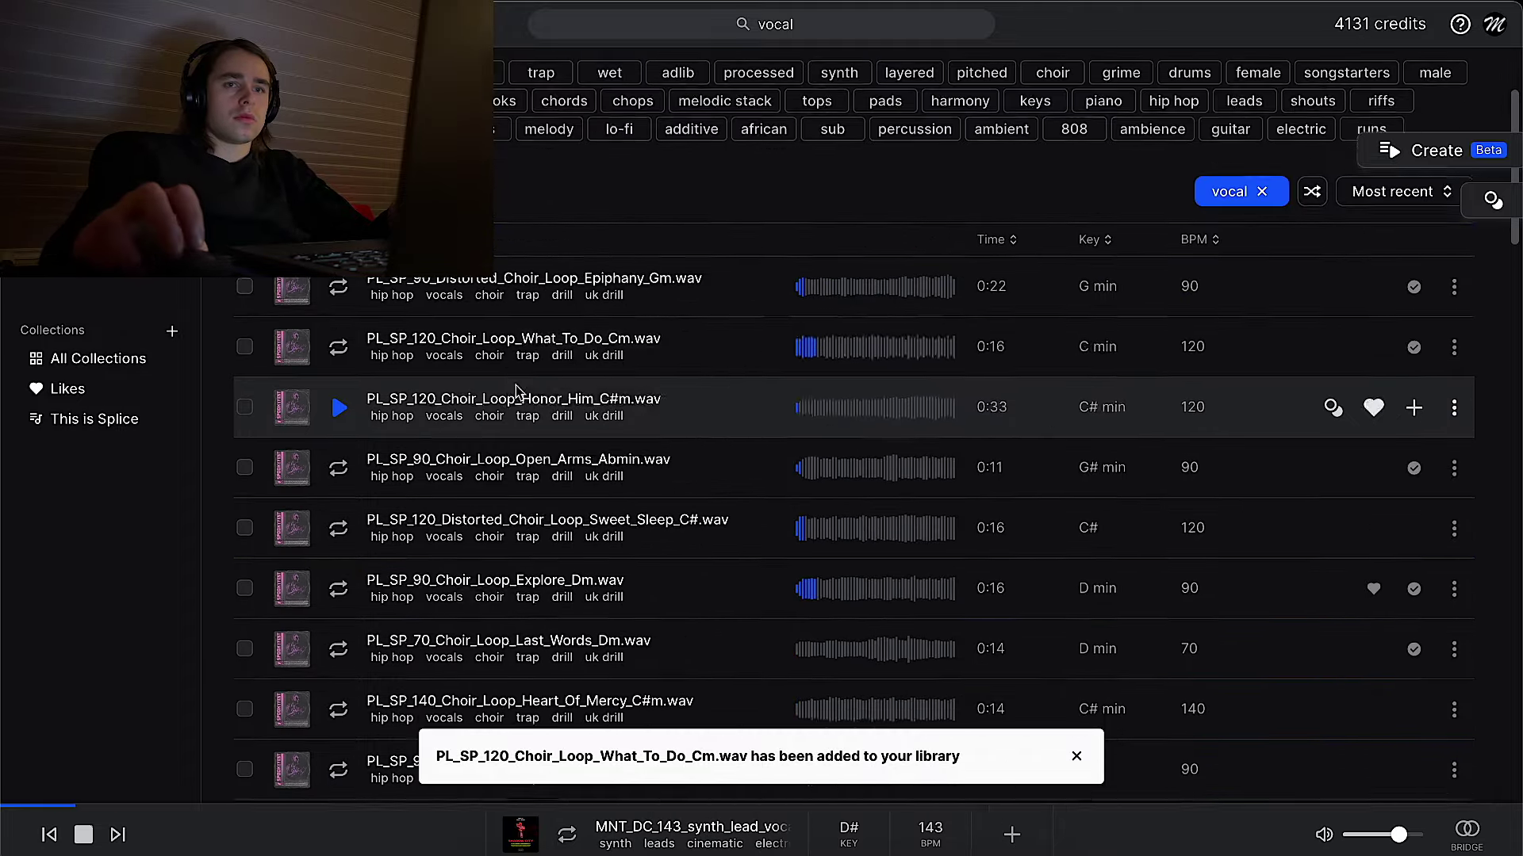
{"action": "scroll", "coordinate": [541, 425], "scroll_direction": "down", "scroll_amount": 4}
{"action": "scroll", "coordinate": [541, 426], "scroll_direction": "down", "scroll_amount": 1}
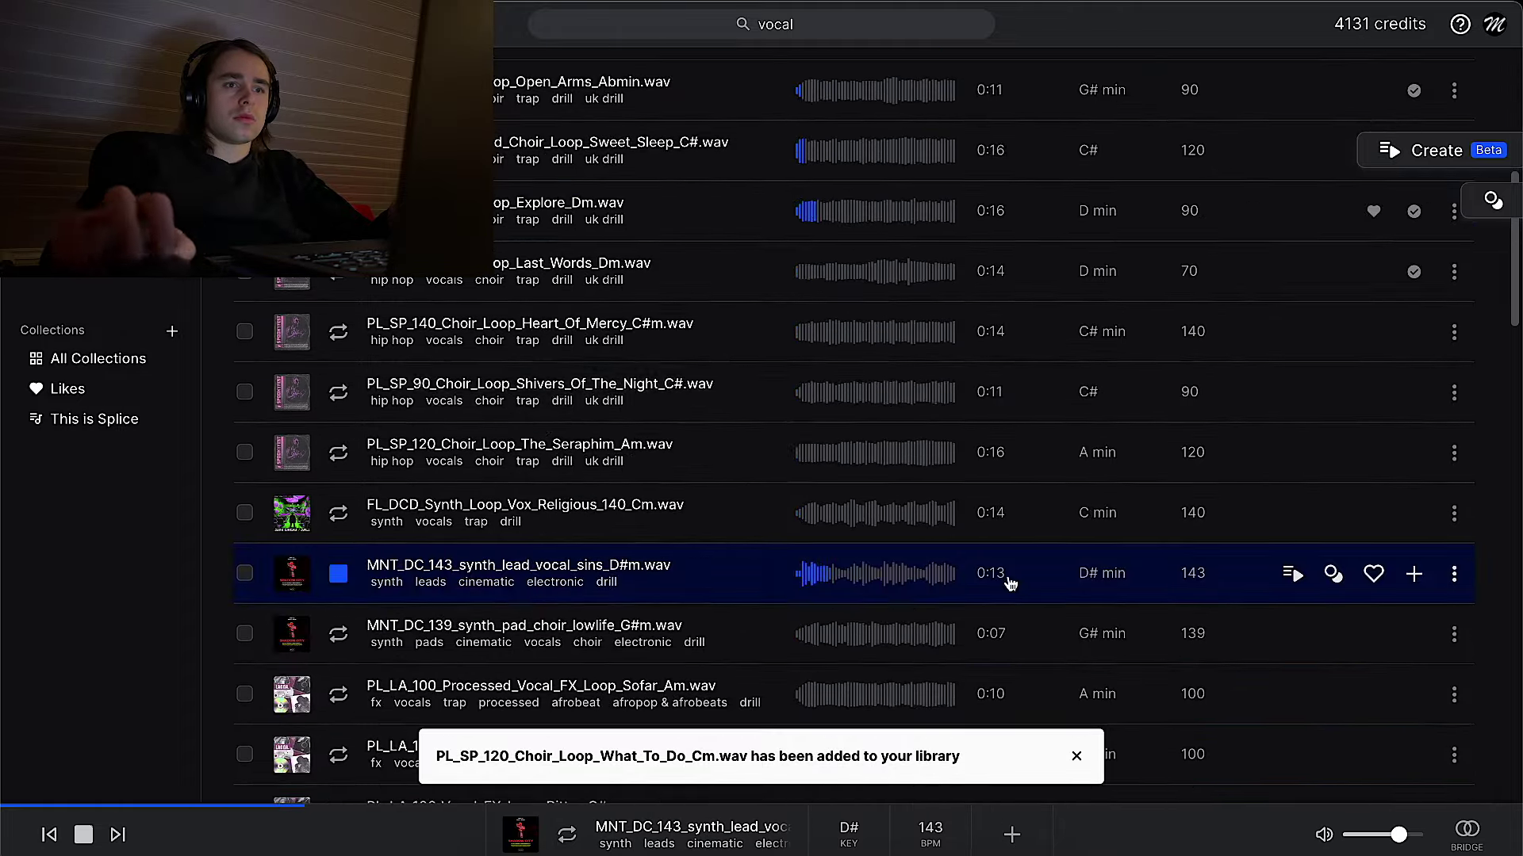
{"action": "left_click", "coordinate": [1413, 573]}
{"action": "key", "text": "Down"}
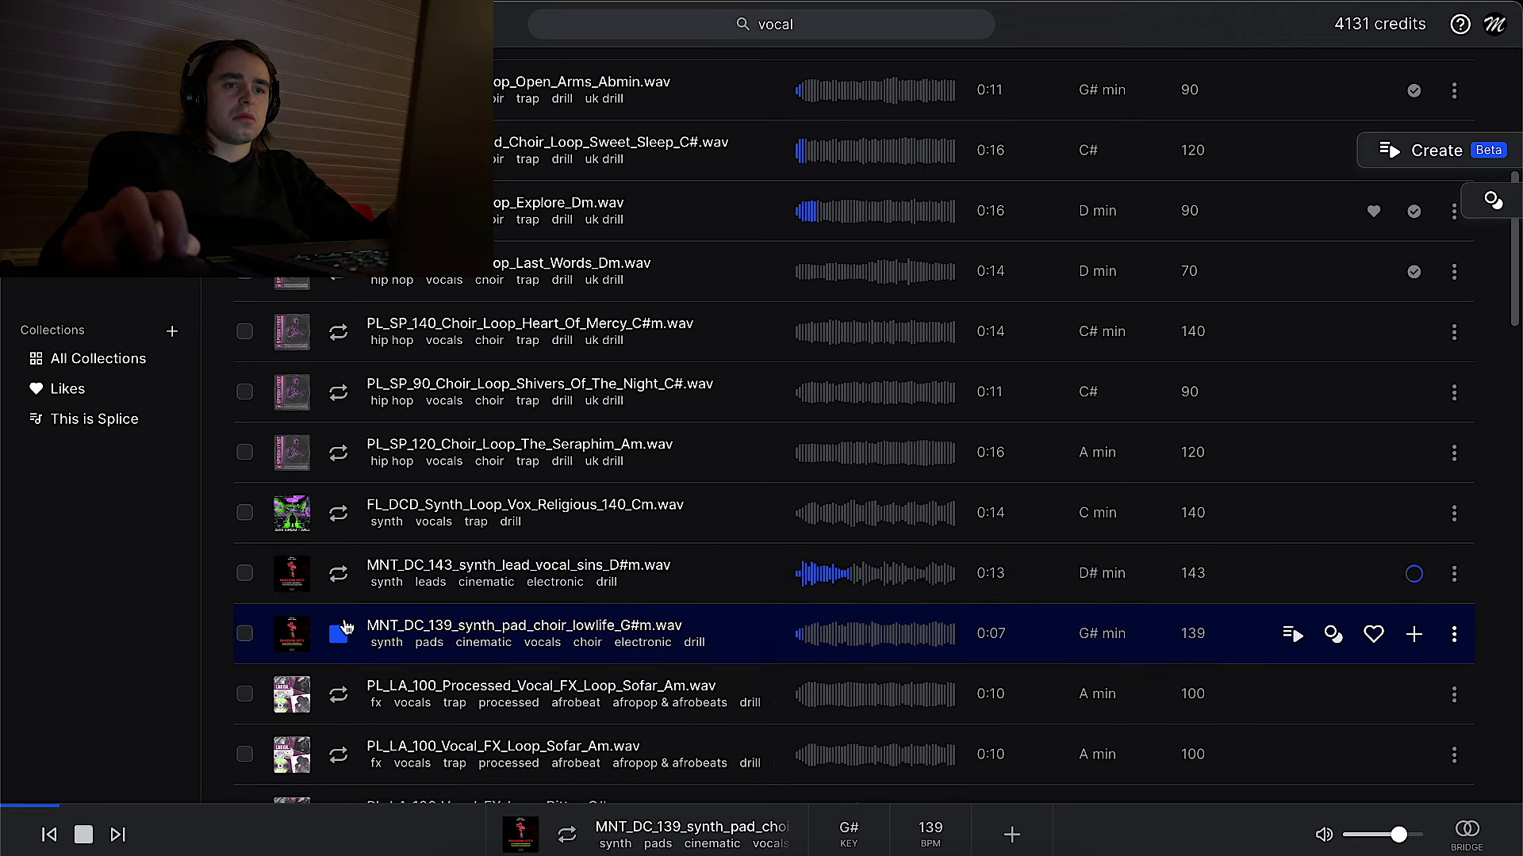
{"action": "scroll", "coordinate": [1373, 634], "scroll_direction": "up", "scroll_amount": 6}
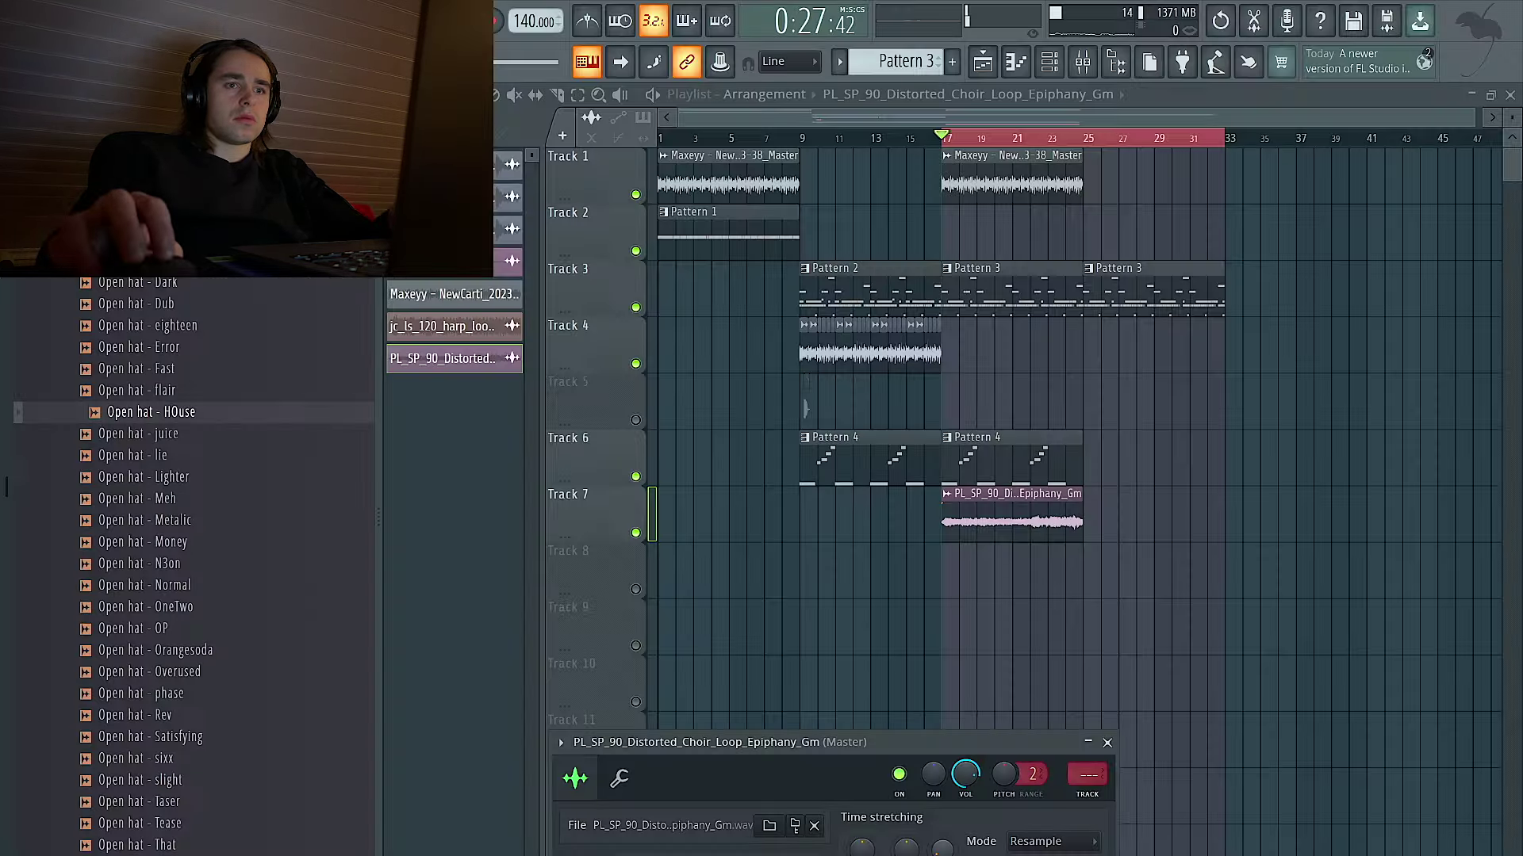
Switch to FL Studio, change the distorted choir loop clip's time-stretching mode and extend the clip across bars 17–32.
{"action": "key", "text": "space"}
{"action": "left_click", "coordinate": [1053, 842]}
{"action": "left_click", "coordinate": [1021, 797]}
{"action": "key", "text": "space"}
{"action": "key", "text": "space"}
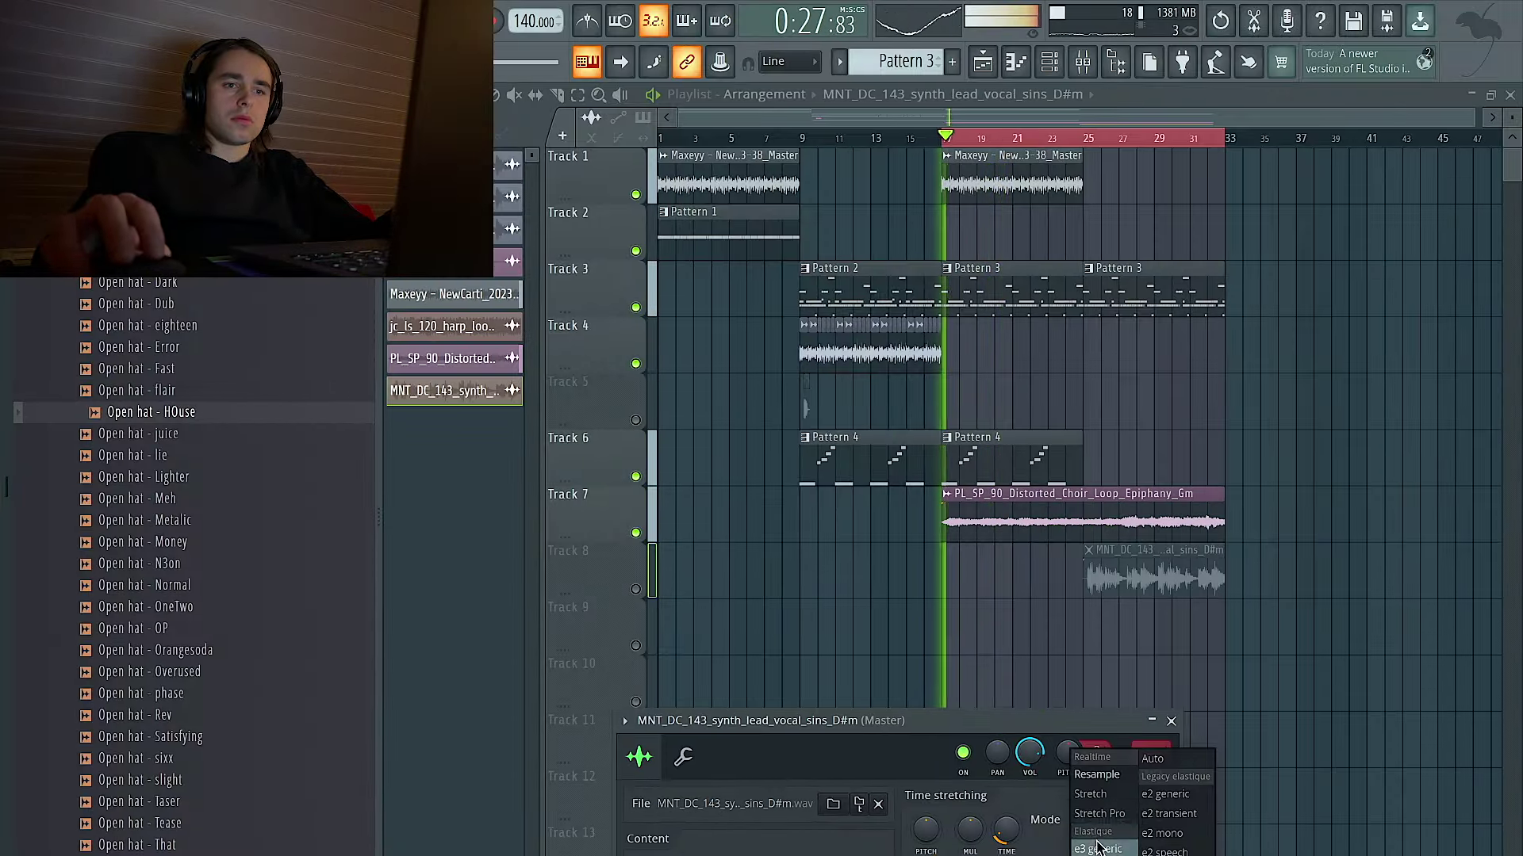
Set the MNT_DC_143_synth_lead_vocal_sins_D#m clip's time-stretching mode to Stretch.
{"action": "left_click", "coordinate": [1092, 807]}
{"action": "left_click", "coordinate": [1097, 821]}
{"action": "left_click", "coordinate": [1098, 797]}
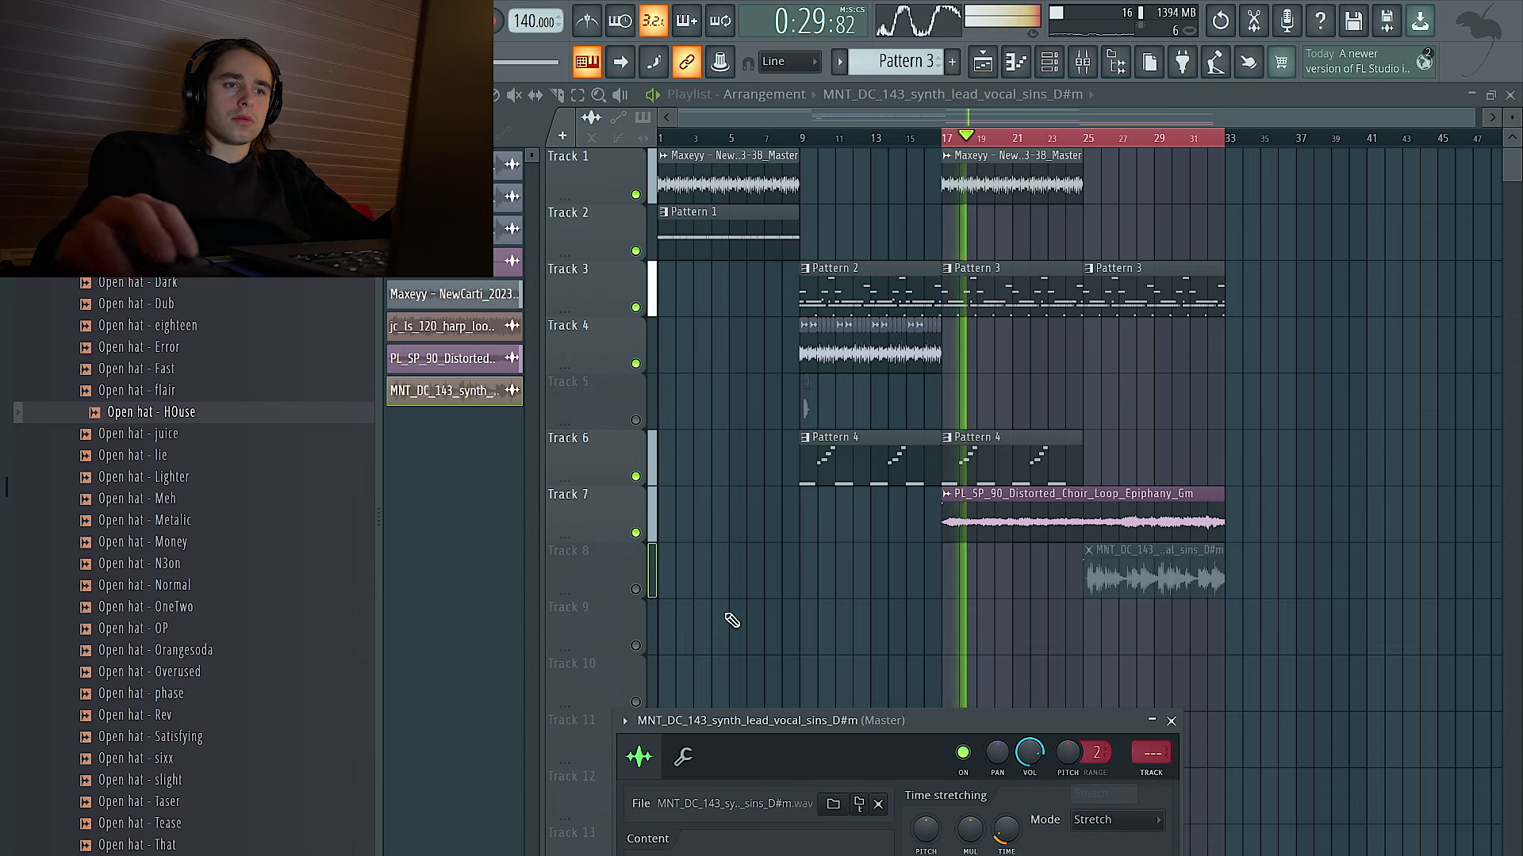
Unmute Track 8 and route the MNT_DC_143_synth_lead_vocal_sins_D#m clip to mixer insert 4.
{"action": "left_click", "coordinate": [636, 589]}
{"action": "double_click", "coordinate": [1117, 586]}
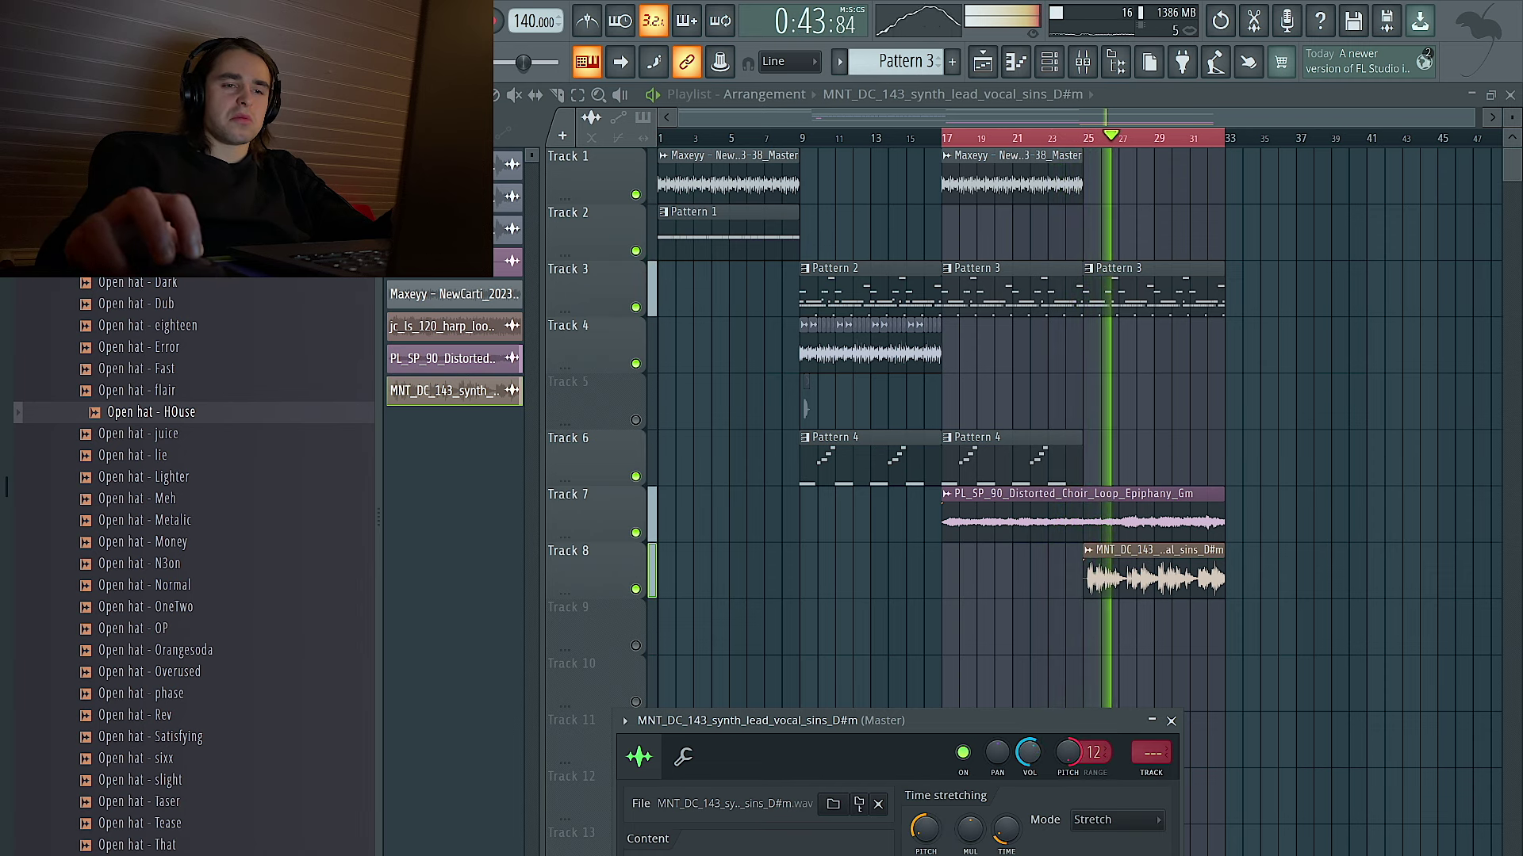
{"action": "left_click", "coordinate": [1149, 773]}
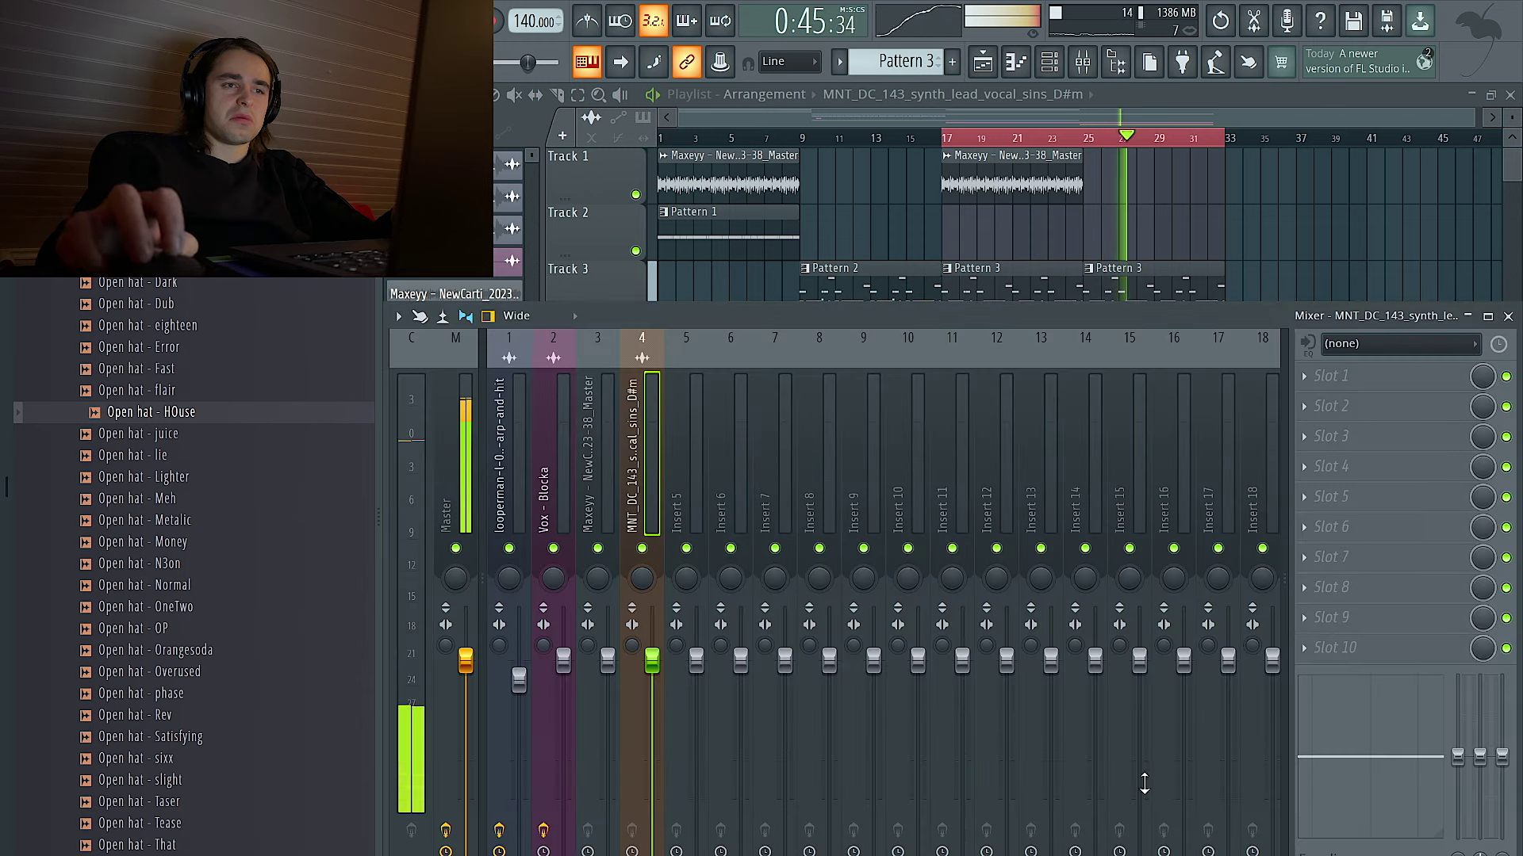
Duplicate the Track 8 synth lead vocal clip directly after itself, starting at bar 33.
{"action": "left_click", "coordinate": [1274, 240]}
{"action": "left_click", "coordinate": [1226, 206], "text": "ctrl"}
{"action": "left_click_drag", "start_coordinate": [1317, 628], "coordinate": [1054, 581]}
{"action": "key", "text": "ctrl+b"}
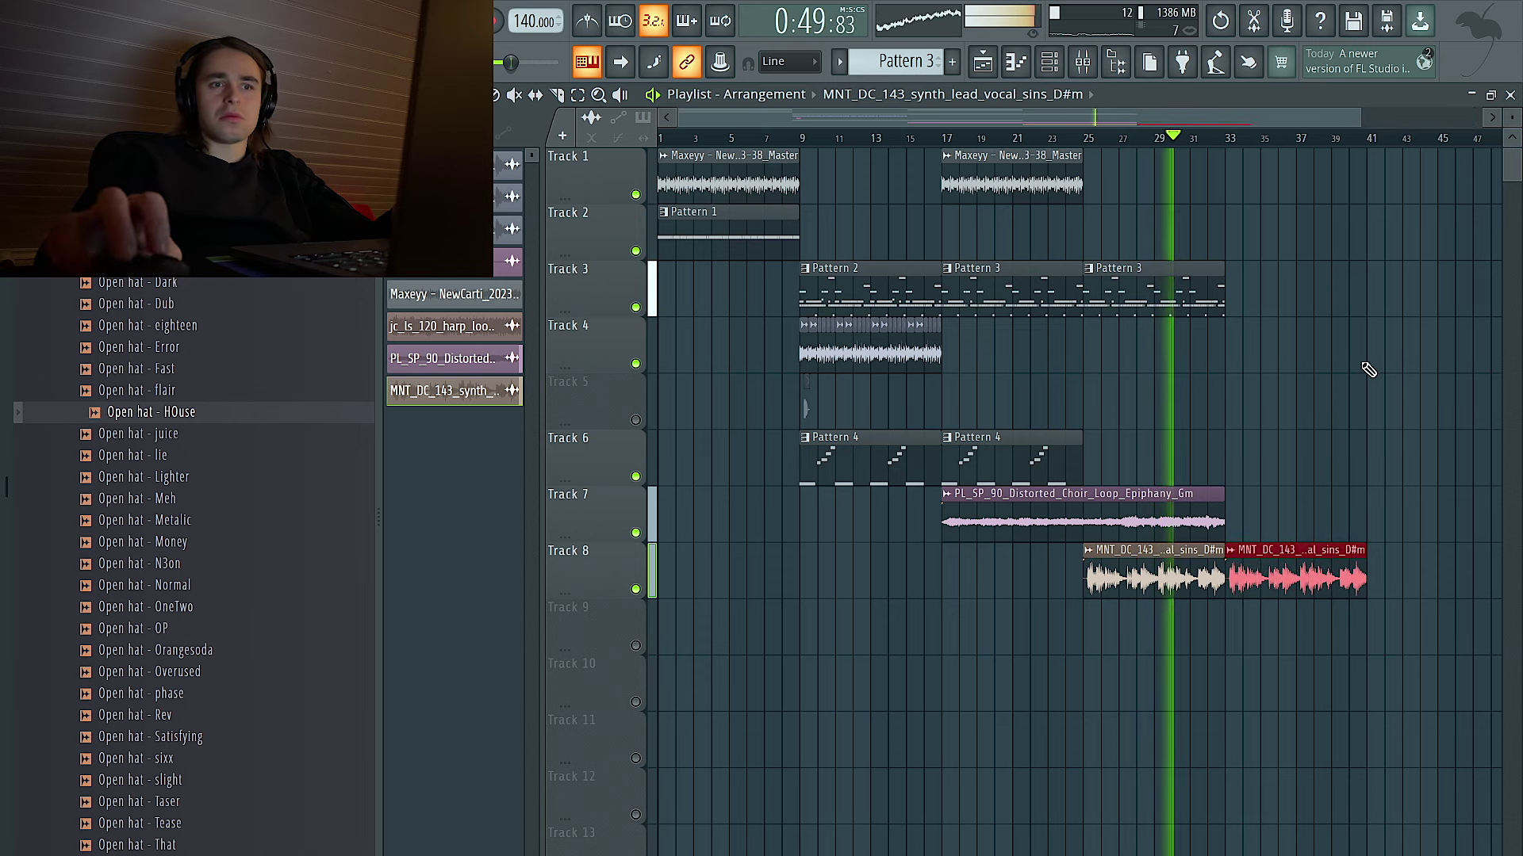
Place Pattern 4 on Track 6 and a copy of the Looperman arp-and-hit clip on Track 4, both starting at bar 33.
{"action": "left_click", "coordinate": [1009, 446]}
{"action": "left_click", "coordinate": [1242, 455]}
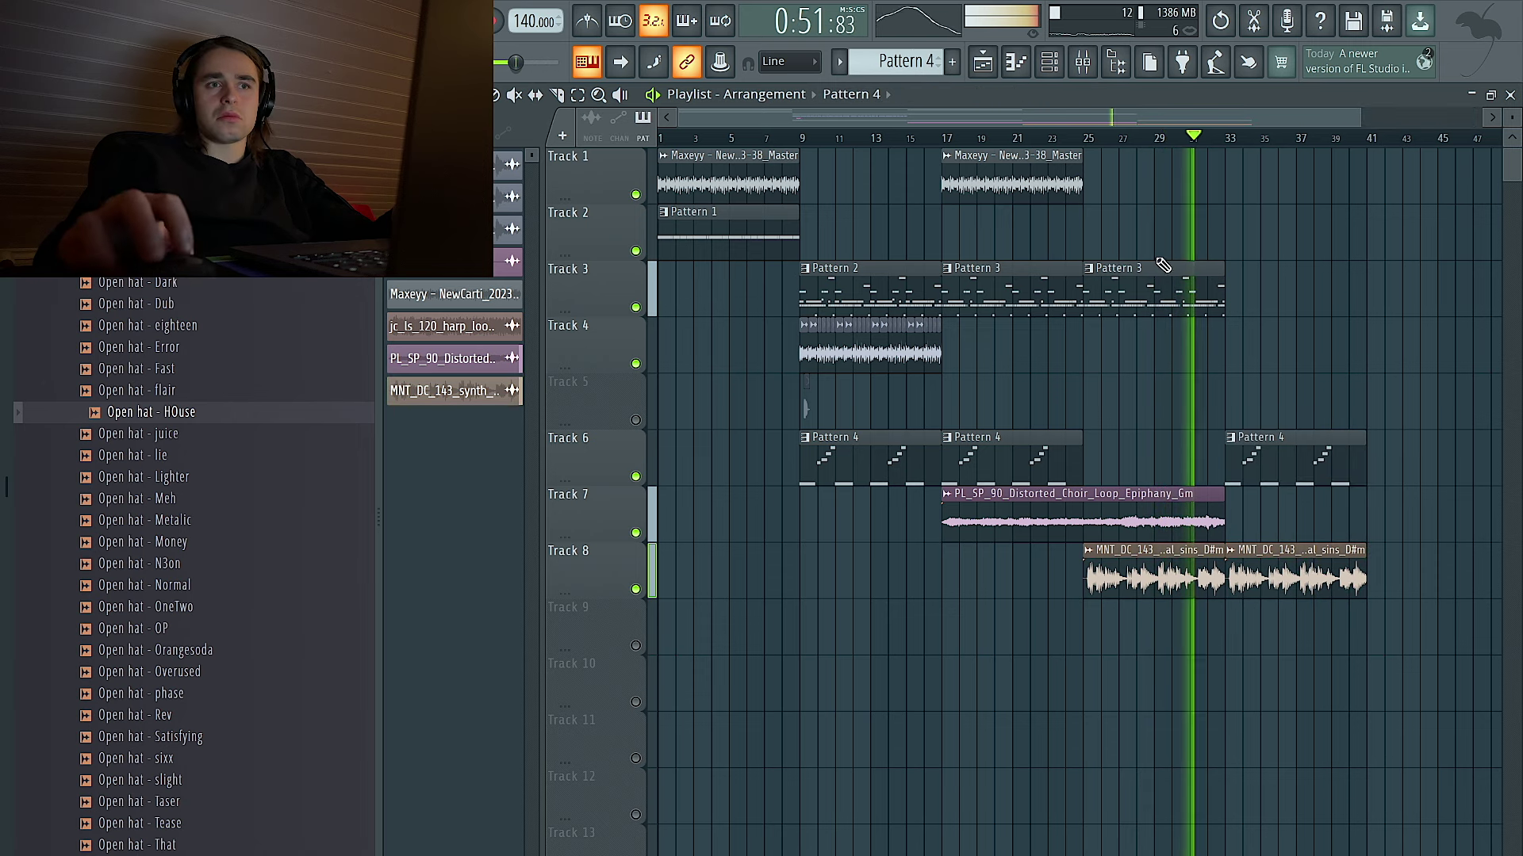
{"action": "left_click", "coordinate": [906, 346]}
{"action": "left_click_drag", "start_coordinate": [1018, 349], "coordinate": [1228, 357]}
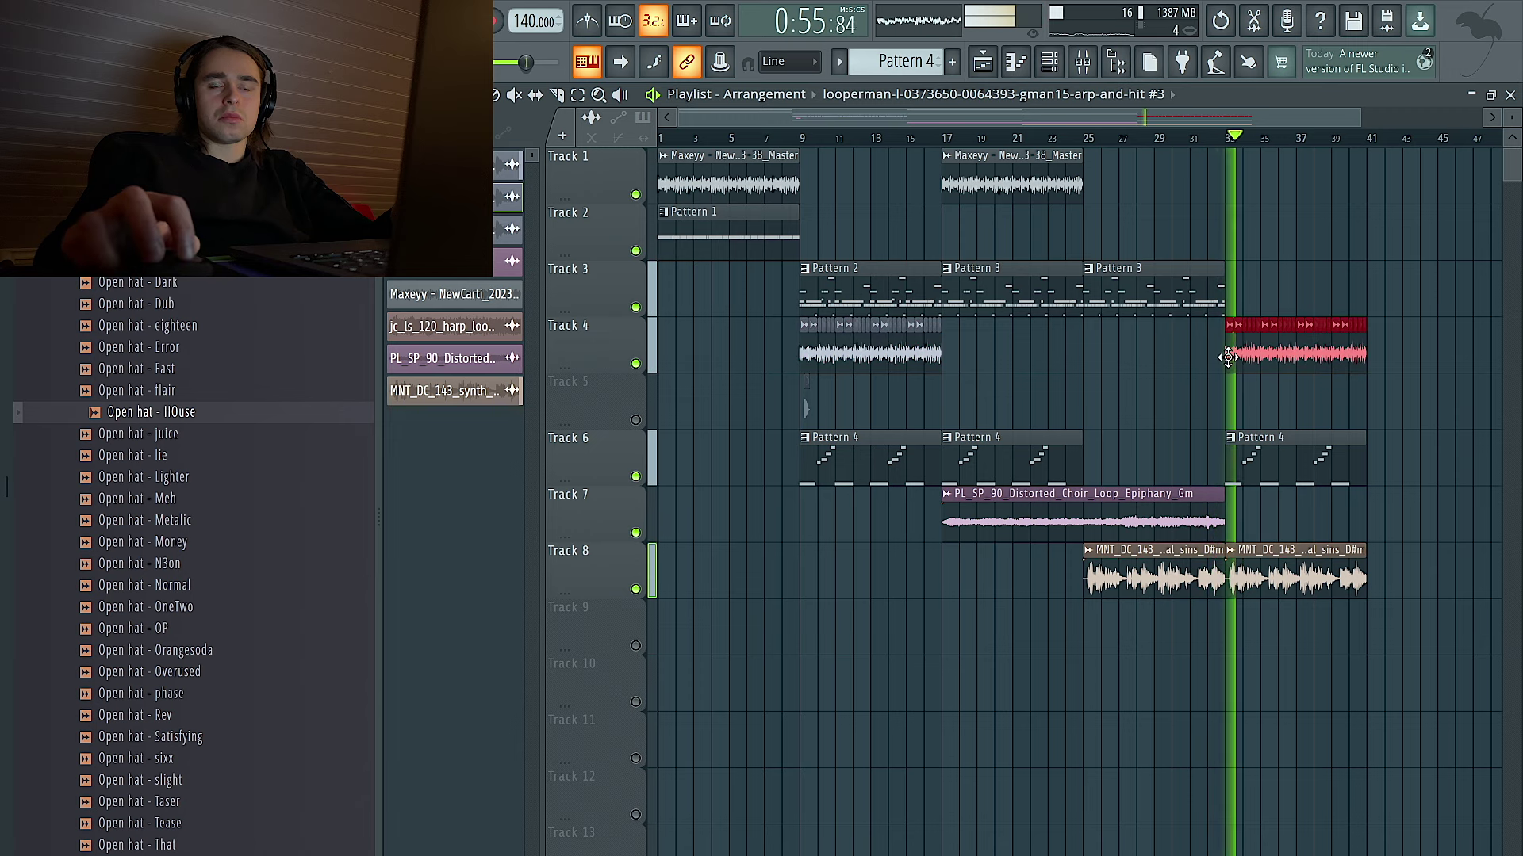
{"action": "key", "text": "Delete"}
{"action": "key", "text": "ctrl+z"}
Set the playback loop to bars 33–40 and add ShaperBox 3 to slot 7 of the Looperman arp-and-hit mixer insert.
{"action": "left_click", "coordinate": [1072, 188]}
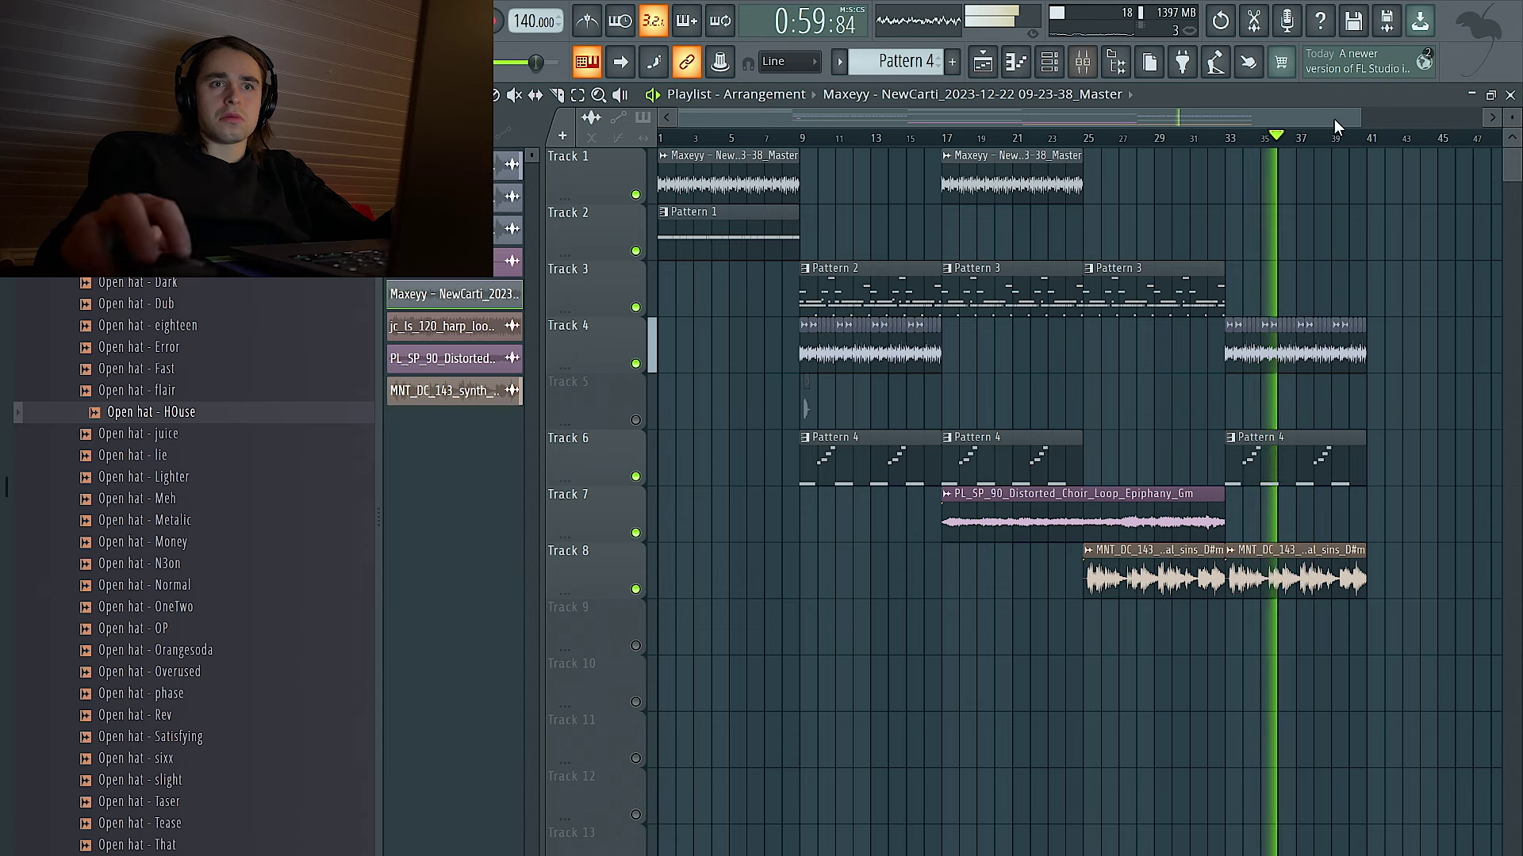
{"action": "left_click_drag", "start_coordinate": [1366, 141], "coordinate": [1229, 143]}
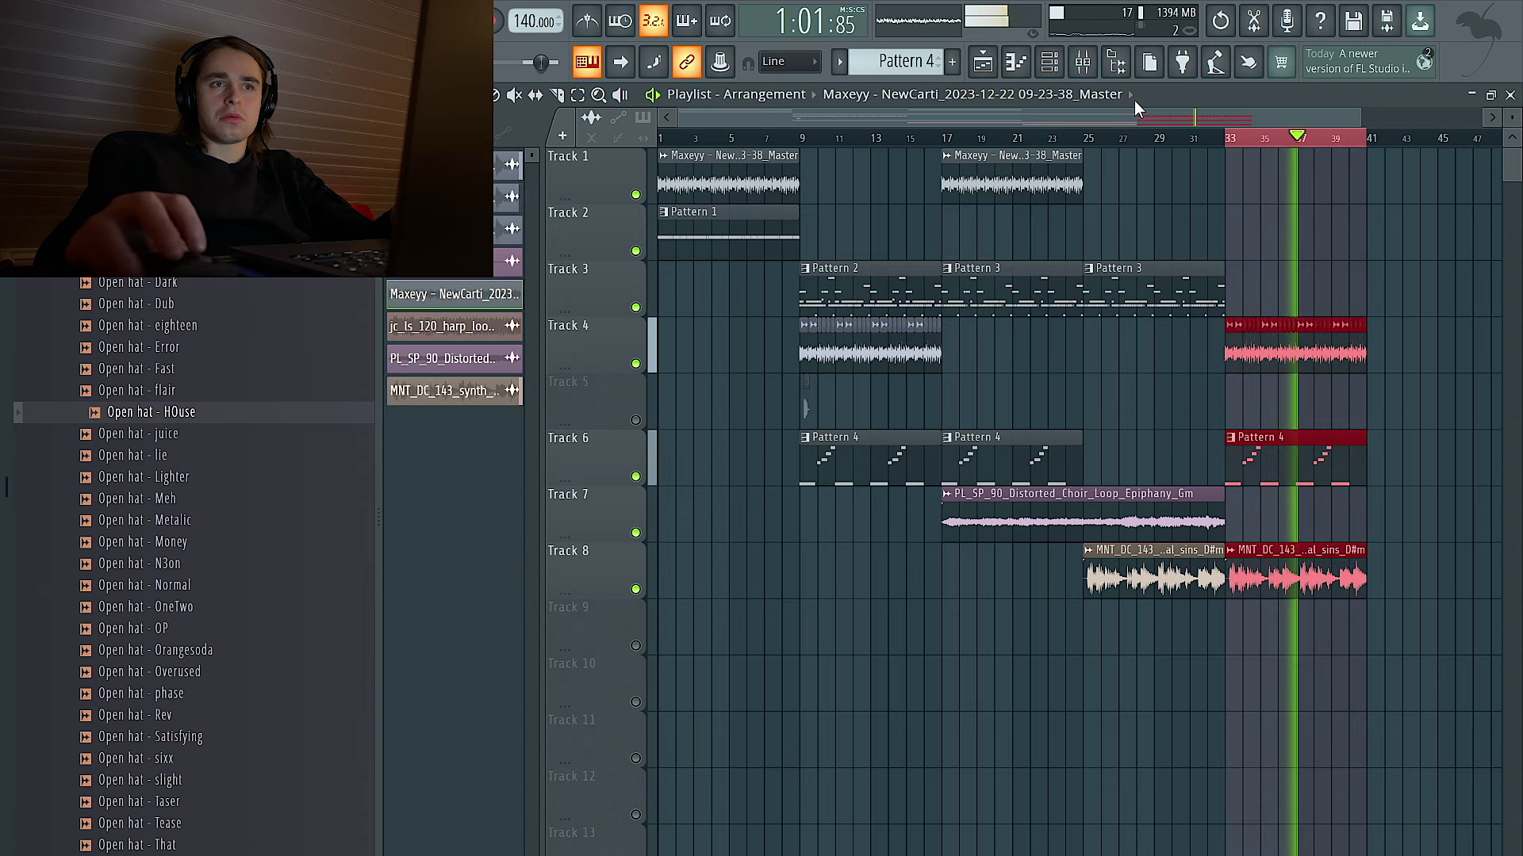
{"action": "key", "text": "F9"}
{"action": "left_click", "coordinate": [501, 493]}
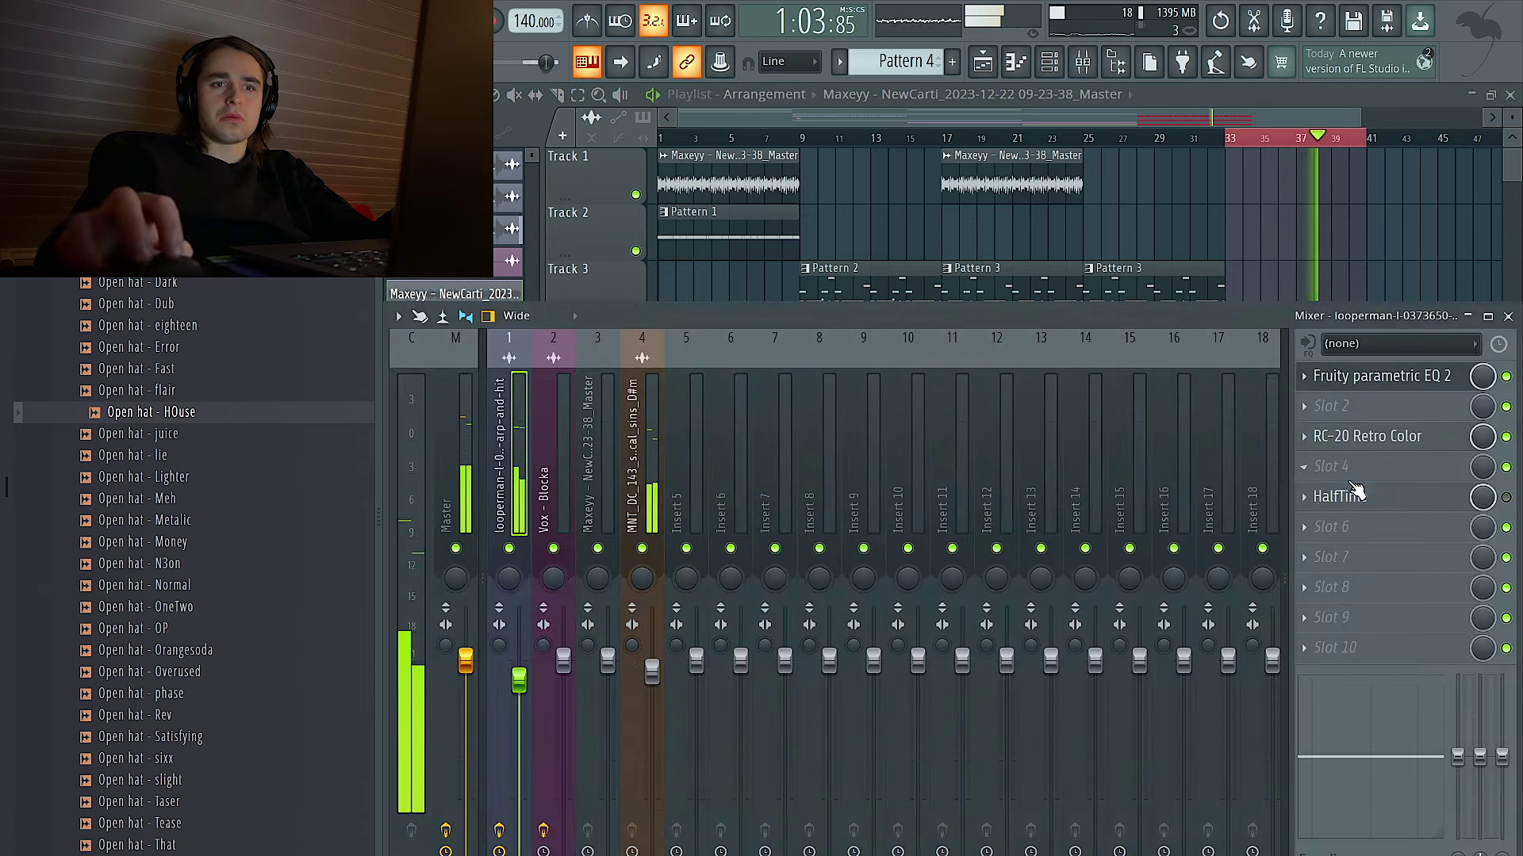
{"action": "left_click", "coordinate": [1308, 496]}
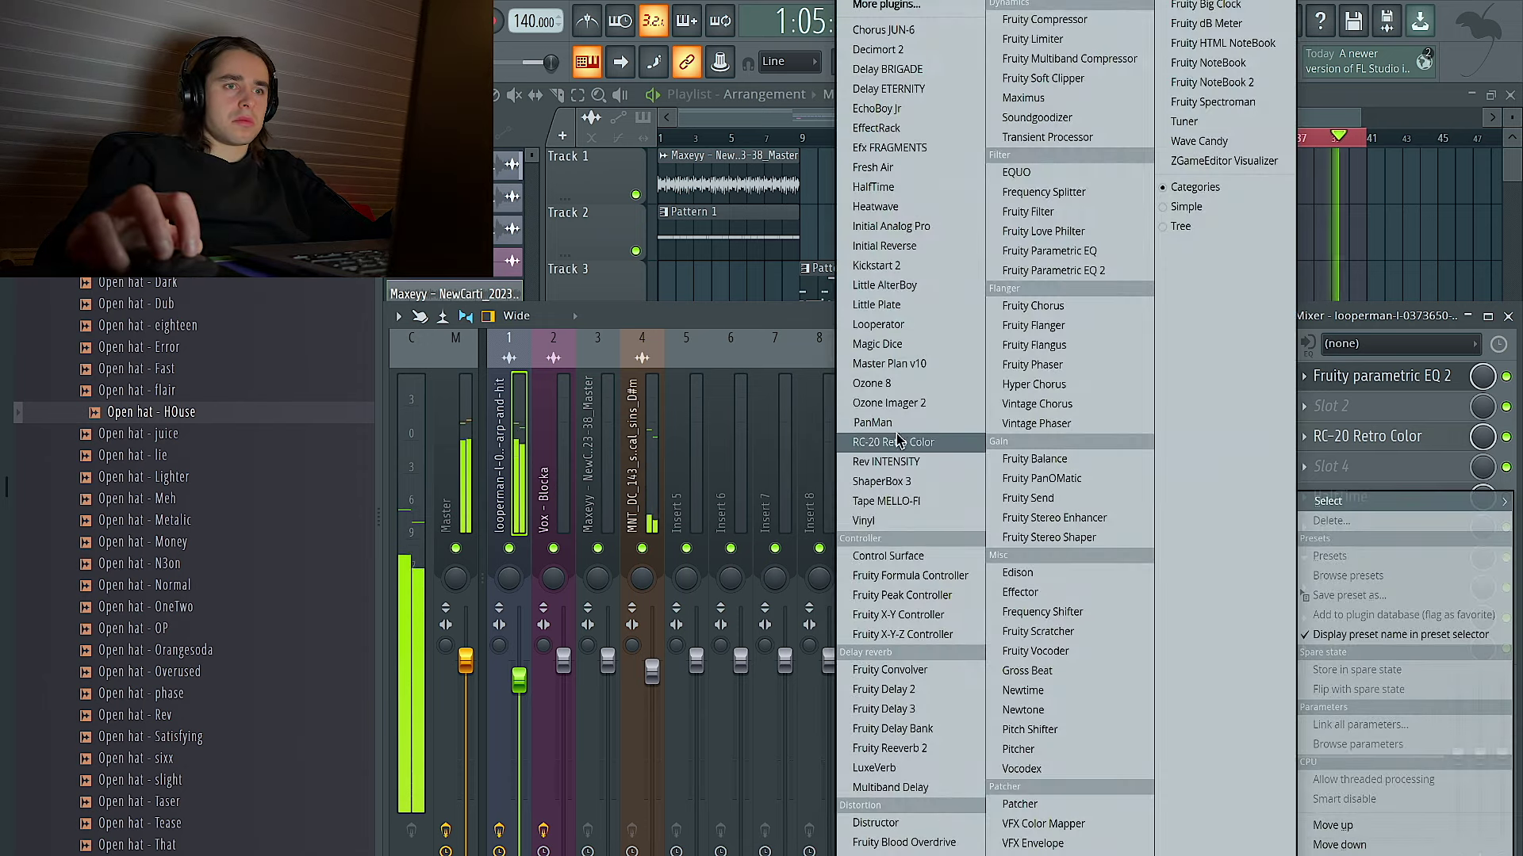
{"action": "left_click", "coordinate": [892, 481]}
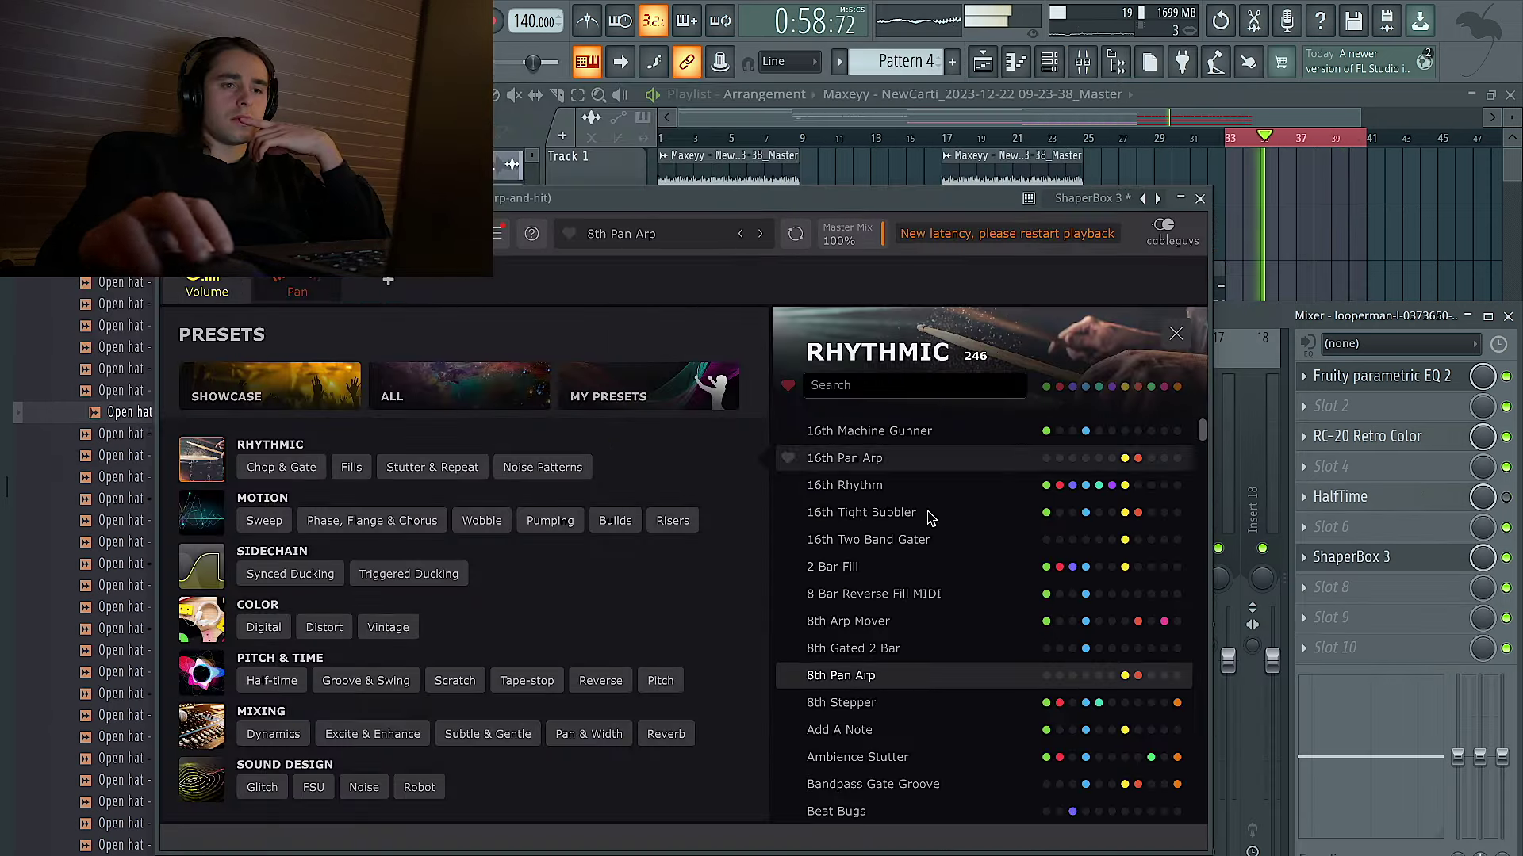
Audition ShaperBox 3's Rhythmic presets from 8th Pan Arp onward and load Beat Bugs.
{"action": "scroll", "coordinate": [1006, 617], "scroll_direction": "down", "scroll_amount": 8}
{"action": "scroll", "coordinate": [1006, 616], "scroll_direction": "up", "scroll_amount": 8}
{"action": "scroll", "coordinate": [1006, 617], "scroll_direction": "down", "scroll_amount": 4}
{"action": "scroll", "coordinate": [1006, 616], "scroll_direction": "up", "scroll_amount": 4}
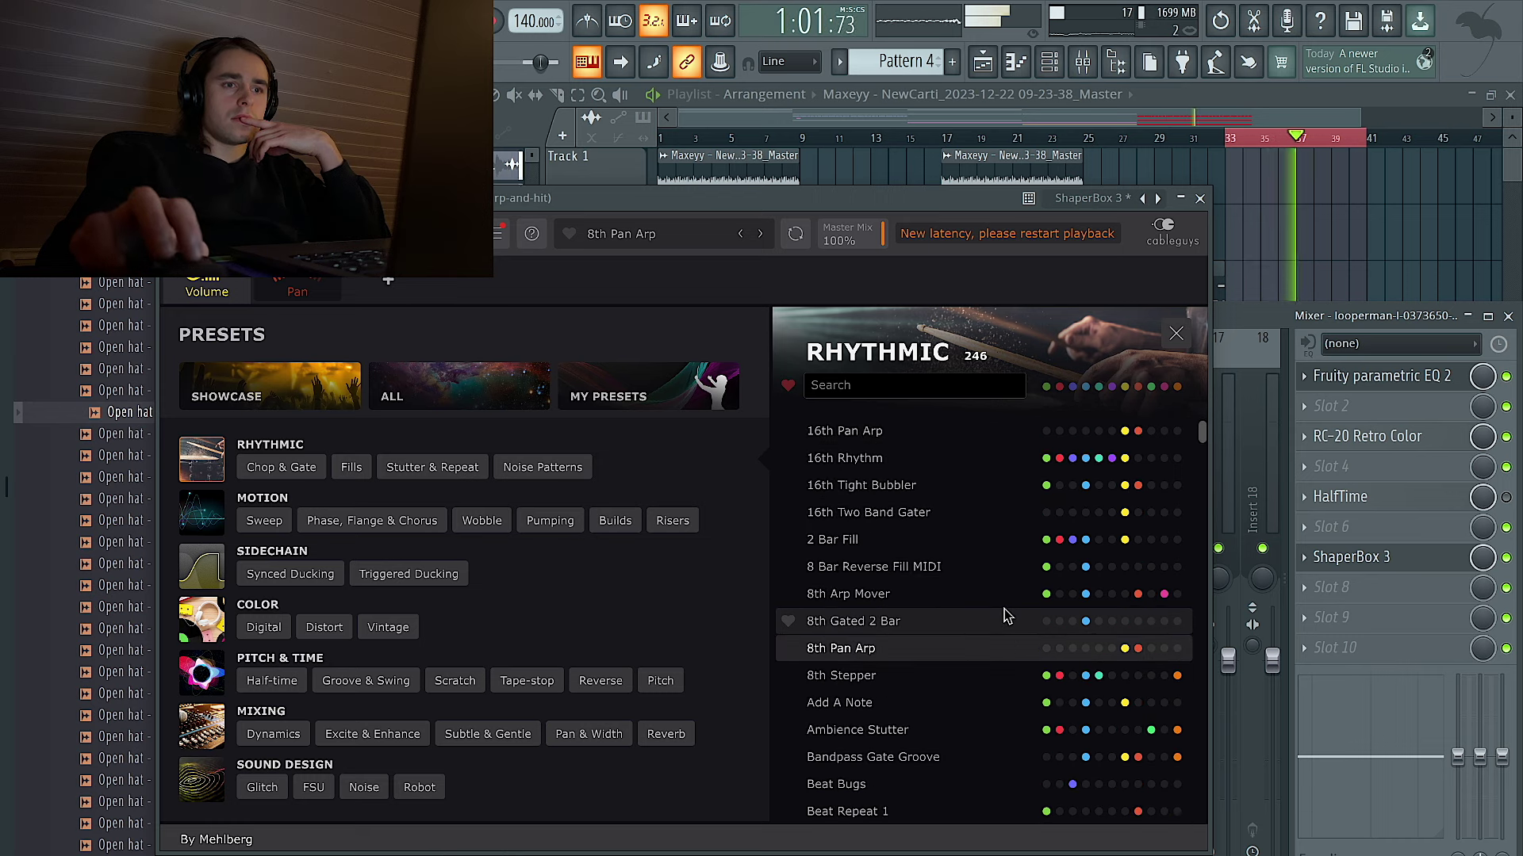
{"action": "scroll", "coordinate": [1006, 626], "scroll_direction": "down", "scroll_amount": 4}
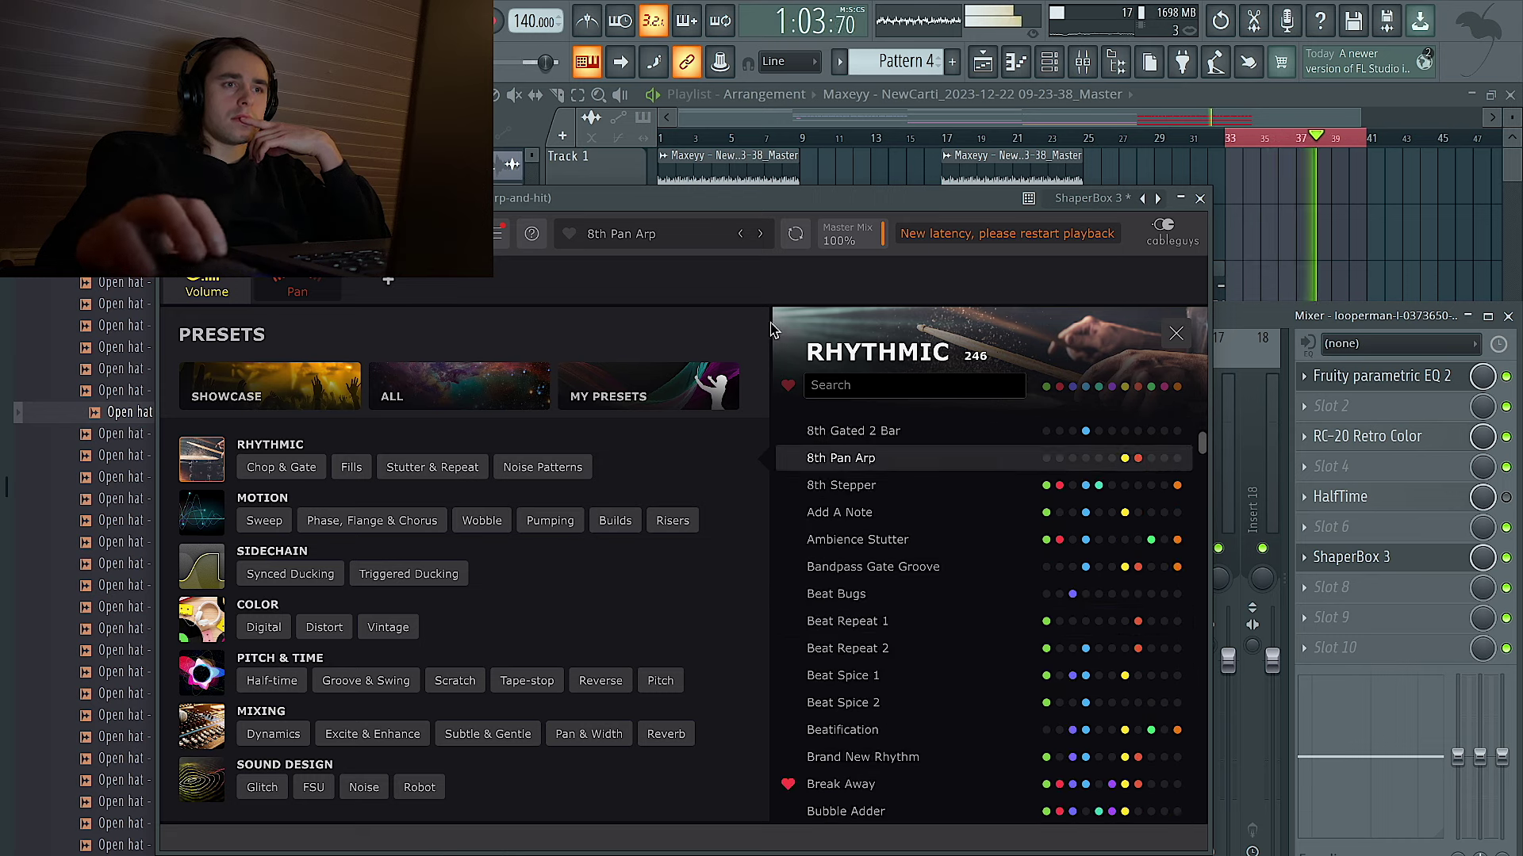
{"action": "left_click", "coordinate": [760, 238]}
{"action": "left_click", "coordinate": [761, 238]}
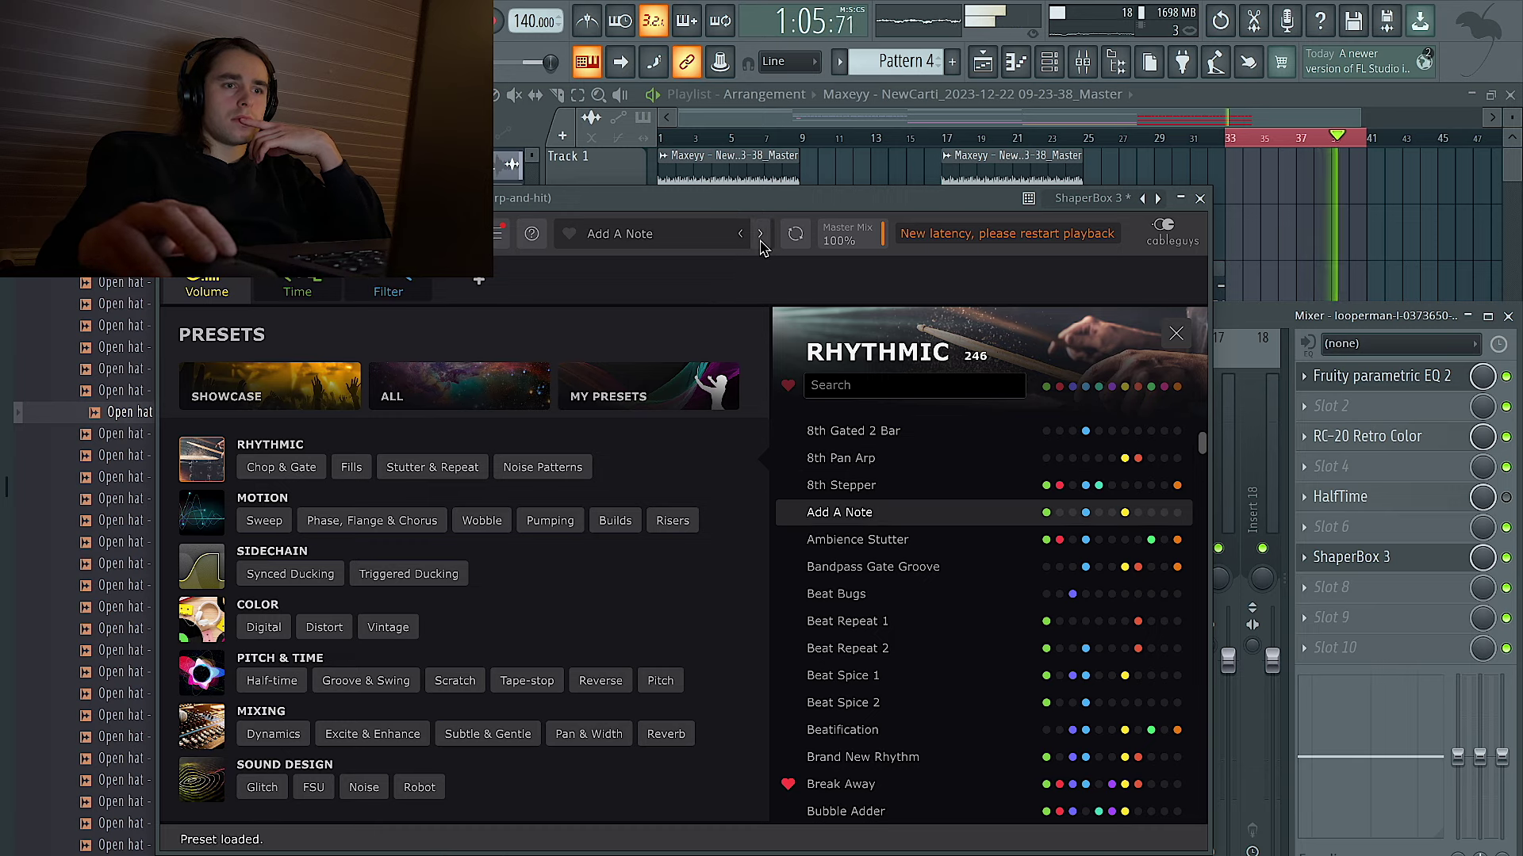
{"action": "left_click", "coordinate": [761, 238]}
{"action": "left_click", "coordinate": [760, 238]}
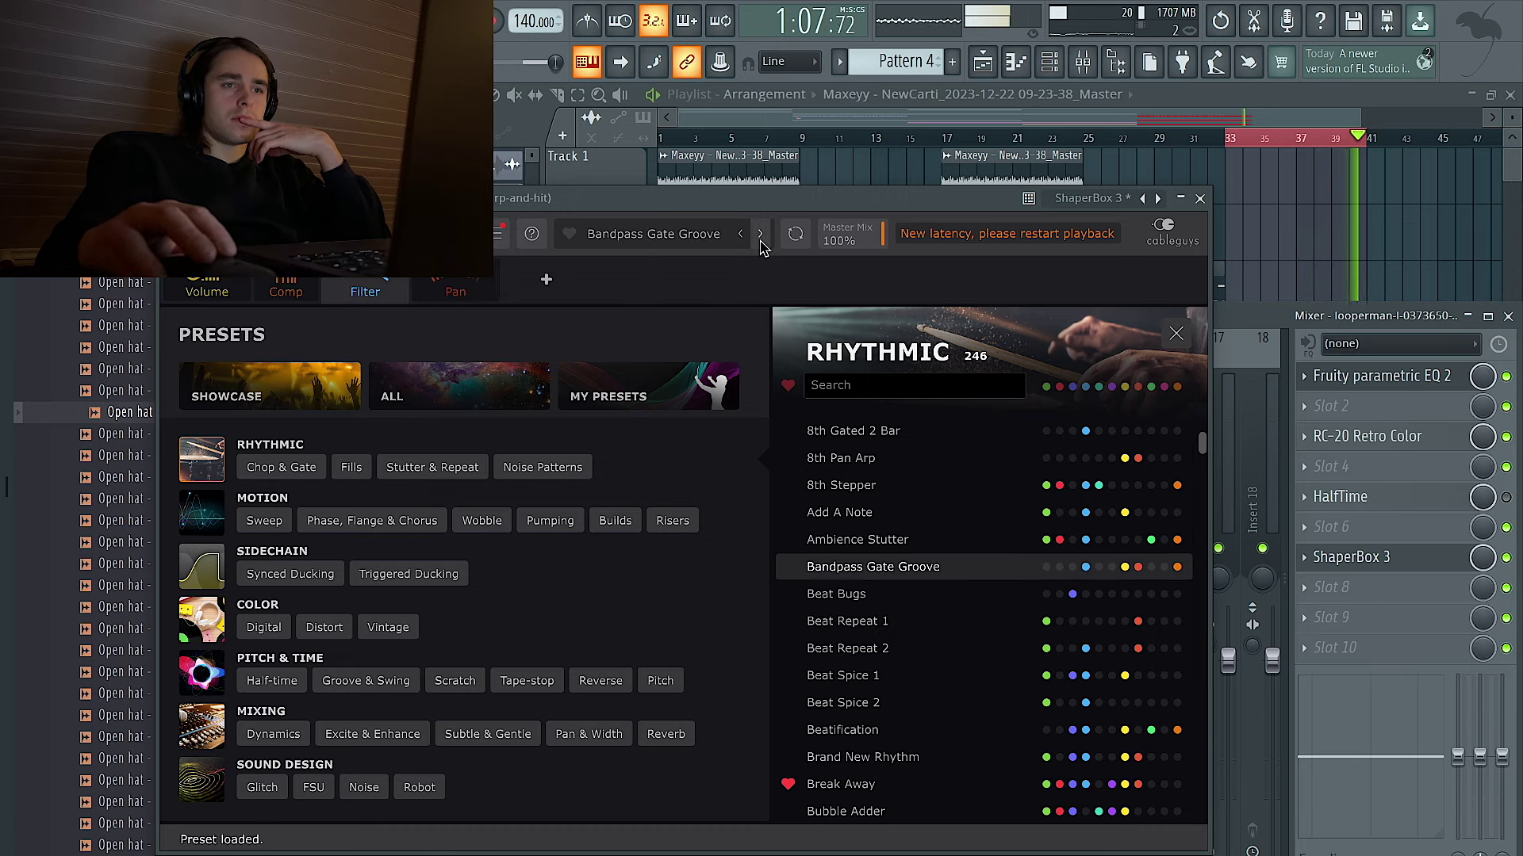
{"action": "left_click", "coordinate": [761, 238]}
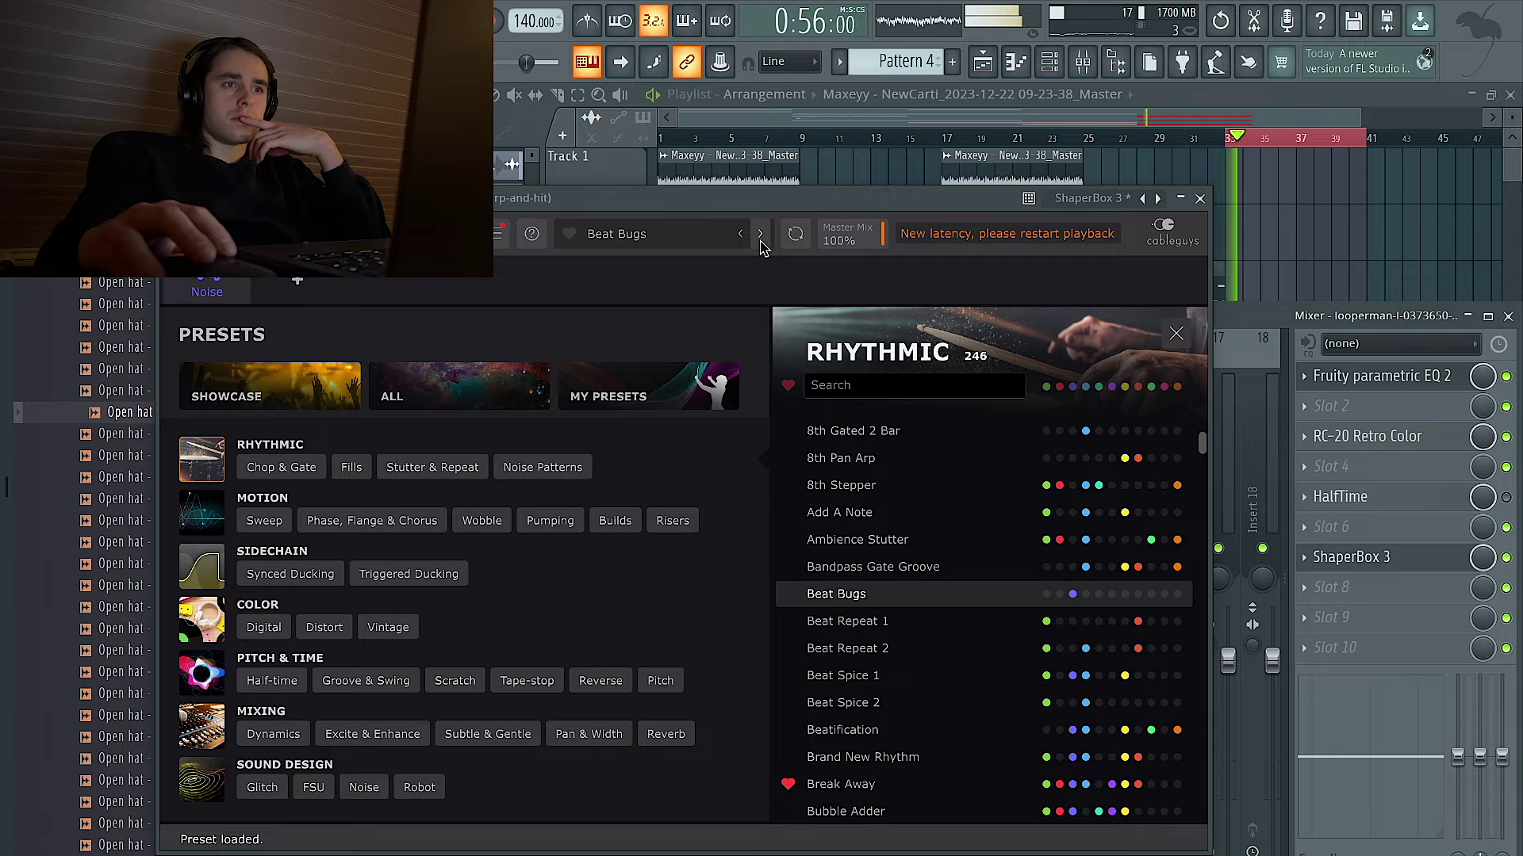
{"action": "key", "text": "super+Tab"}
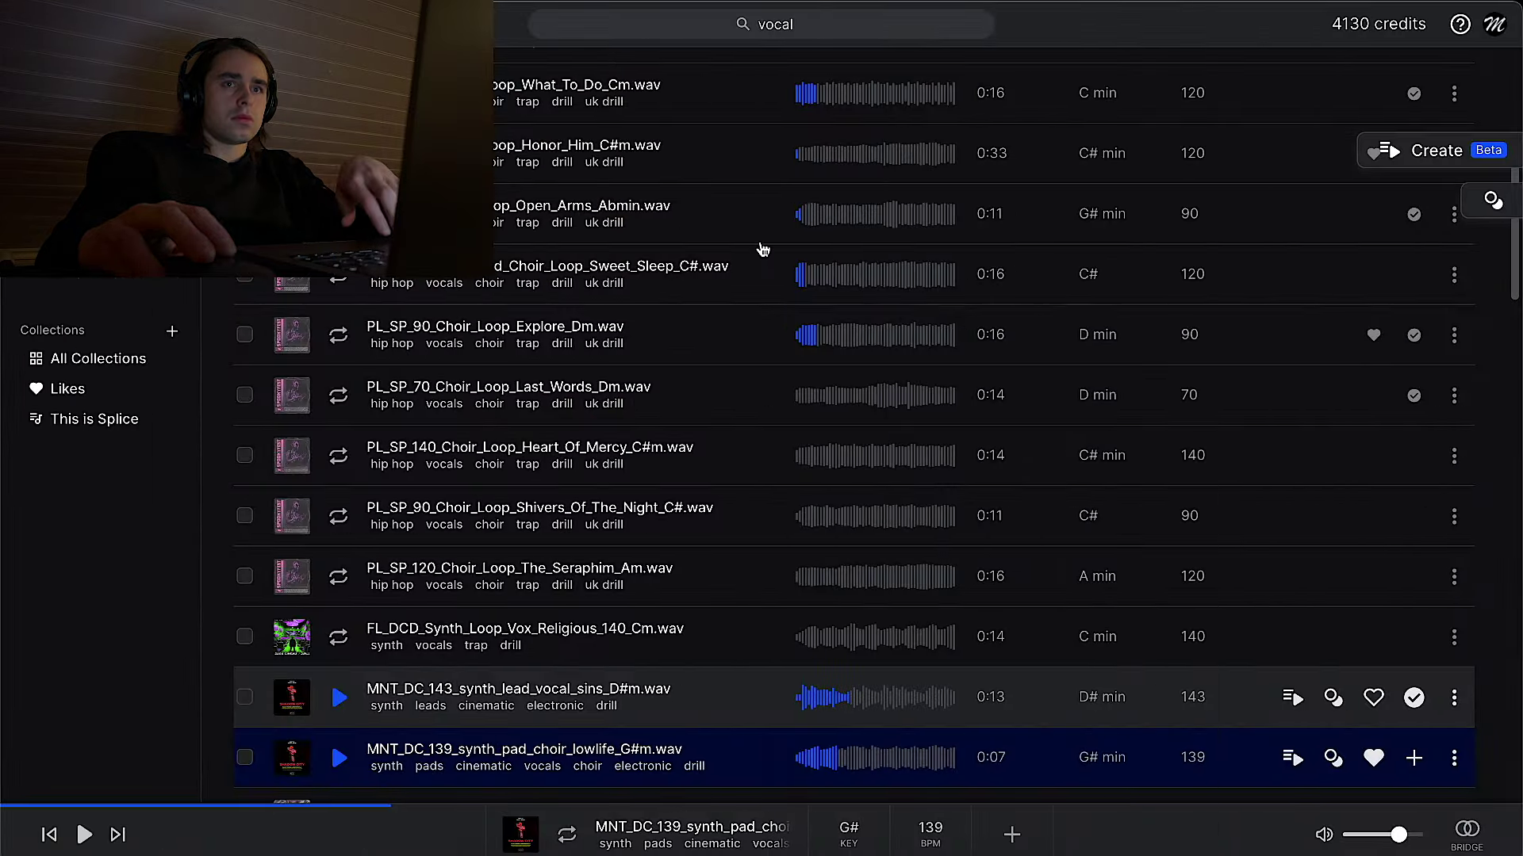
{"action": "left_click", "coordinate": [745, 853]}
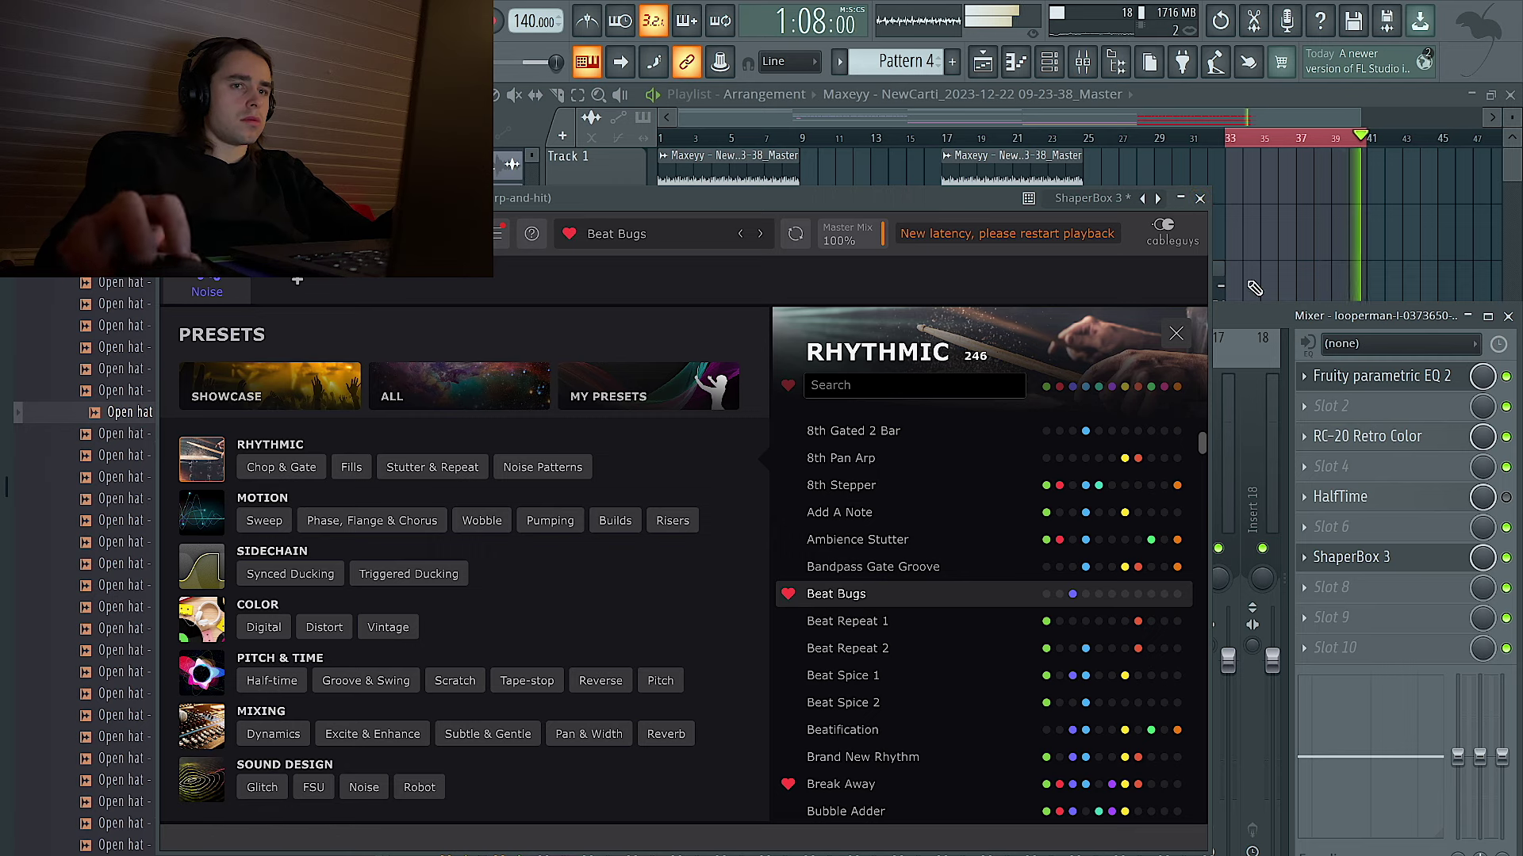
Close ShaperBox 3 and the mixer, and select the arp-and-hit clip on Track 4 across bars 33–40.
{"action": "left_click", "coordinate": [1199, 199]}
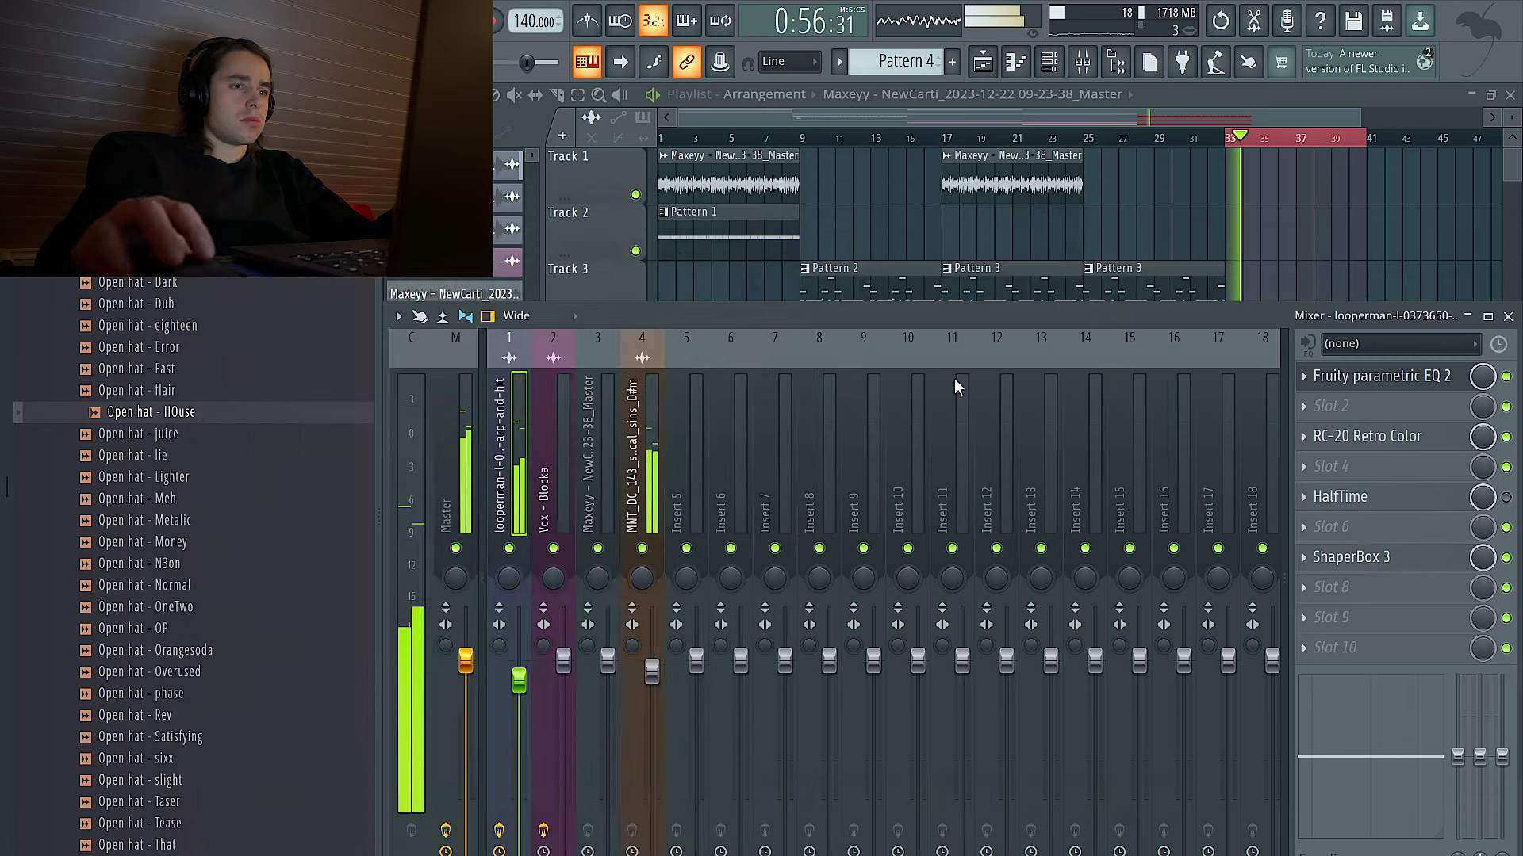
{"action": "key", "text": "F9"}
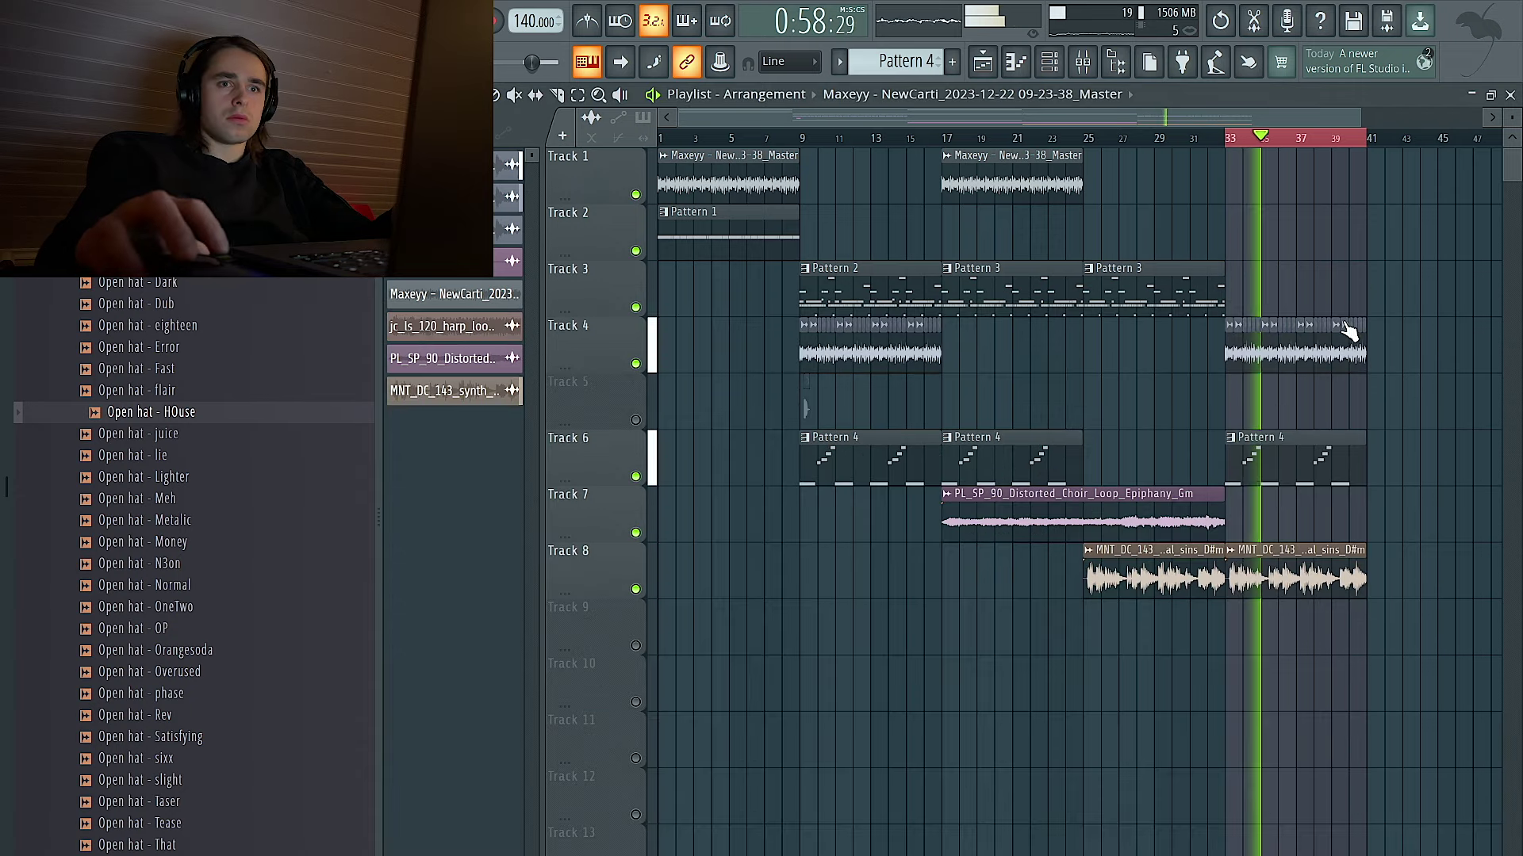
{"action": "scroll", "coordinate": [1340, 357], "scroll_direction": "right", "scroll_amount": 5}
{"action": "left_click_drag", "start_coordinate": [1272, 411], "coordinate": [841, 354], "text": "ctrl"}
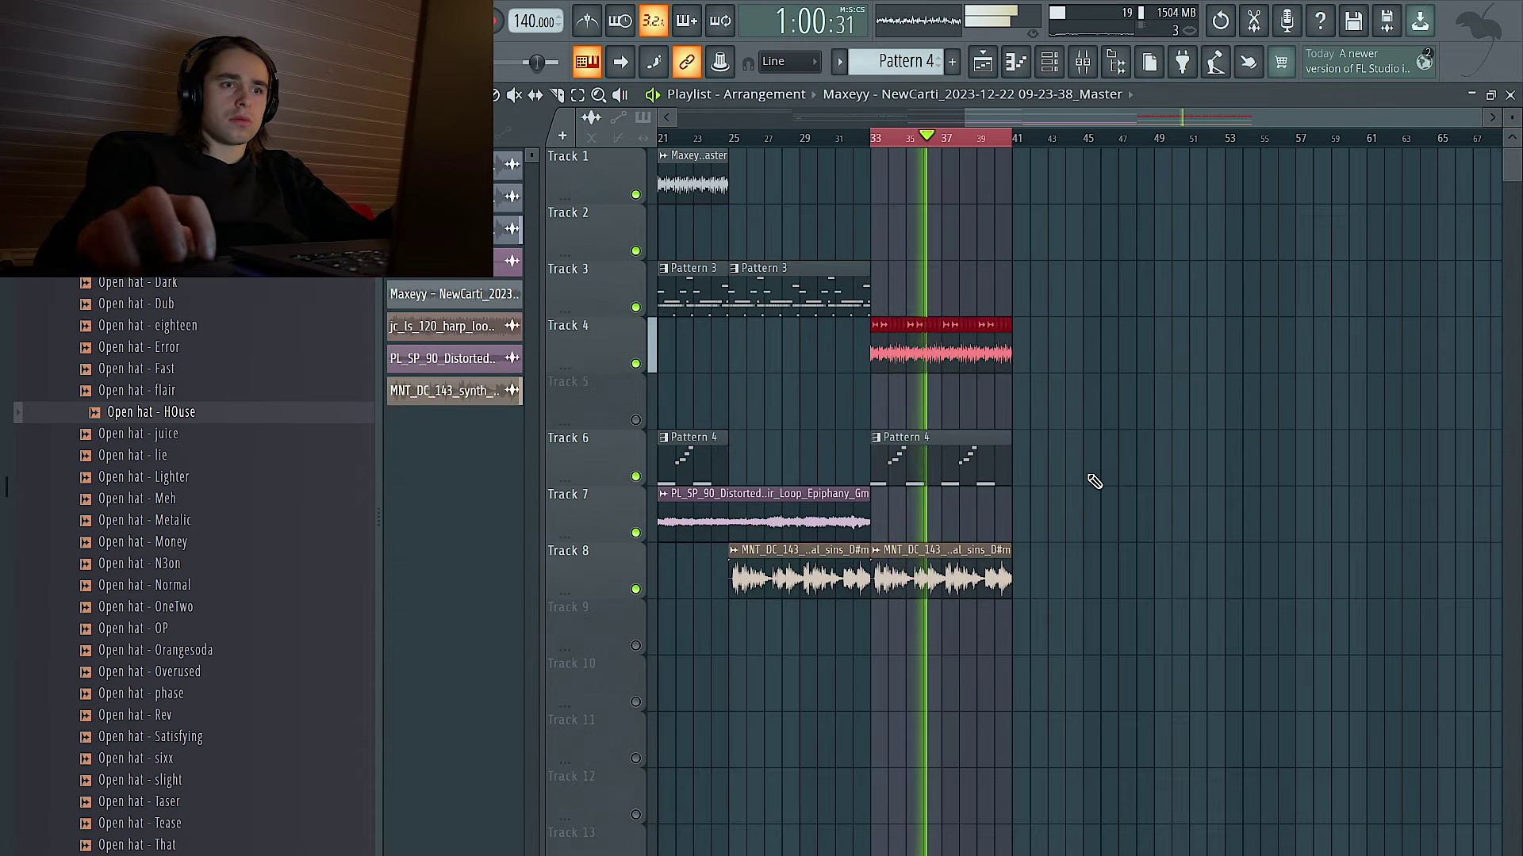
Copy the Track 4, Track 6 and Track 8 clips at bars 33 to 41 so they repeat from bar 41.
{"action": "left_click_drag", "start_coordinate": [1061, 477], "coordinate": [983, 516], "text": "ctrl+shift"}
{"action": "left_click", "coordinate": [937, 549], "text": "ctrl+shift"}
{"action": "left_click_drag", "start_coordinate": [928, 451], "coordinate": [1069, 451], "text": "shift"}
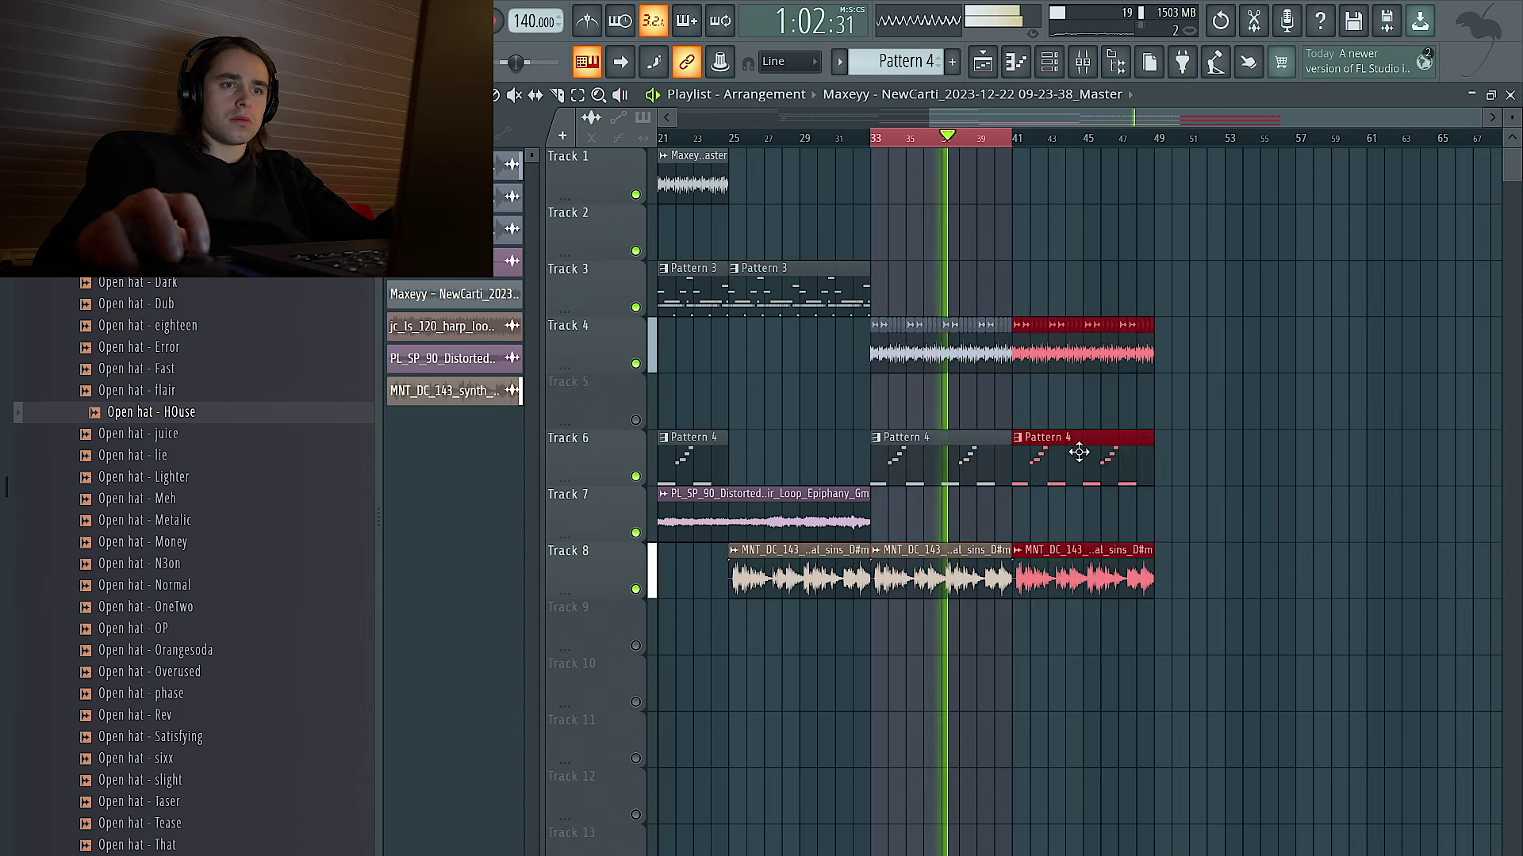
{"action": "left_click", "coordinate": [1200, 439], "text": "ctrl"}
Place another Pattern 3 clip on Track 3 starting at bar 41.
{"action": "scroll", "coordinate": [1149, 364], "scroll_direction": "down", "scroll_amount": 3}
{"action": "left_click", "coordinate": [1044, 289]}
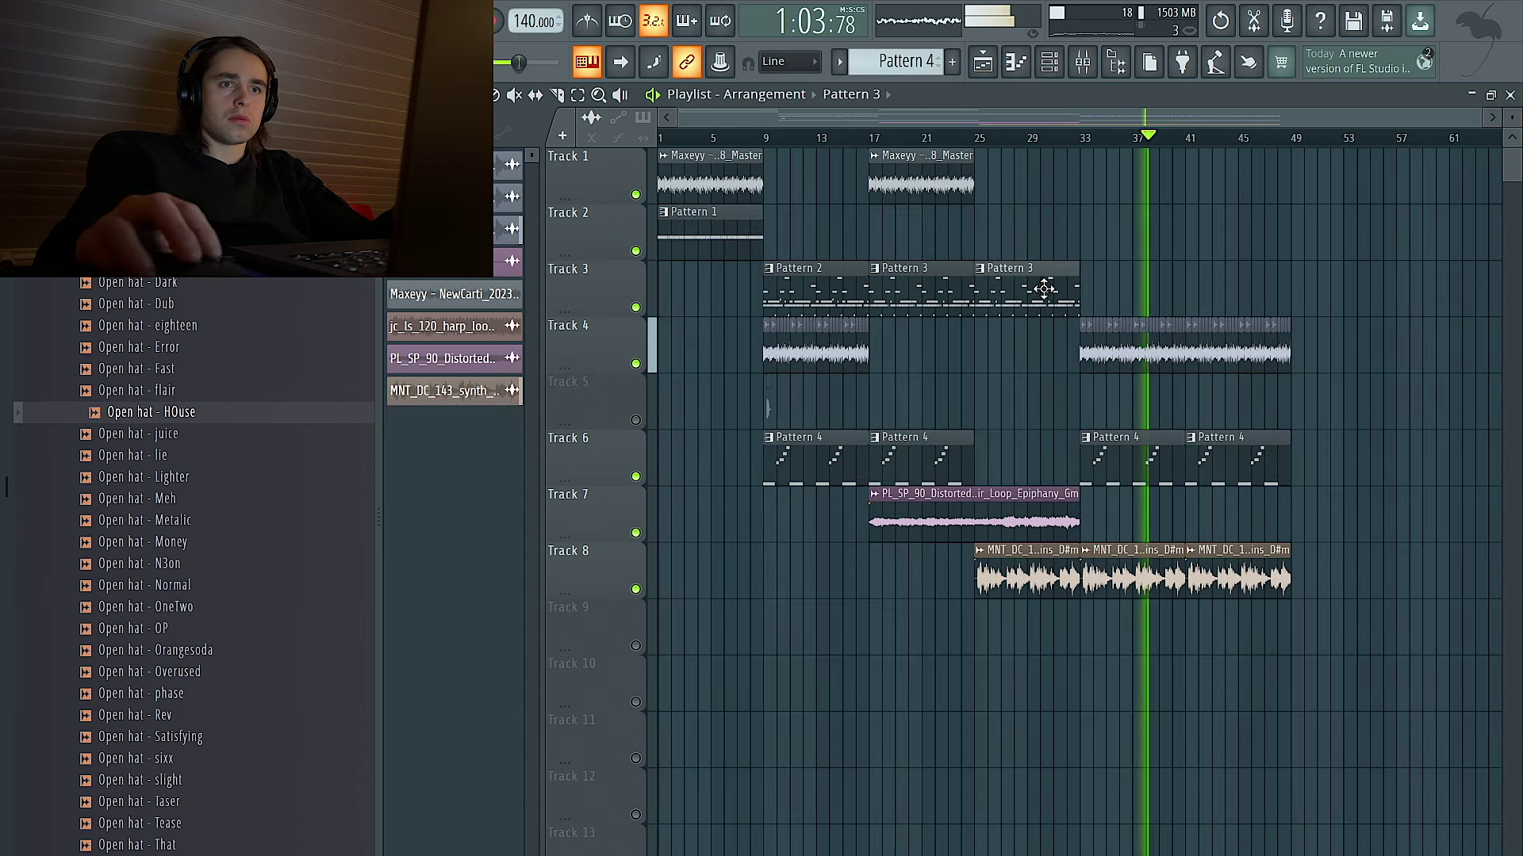
{"action": "left_click", "coordinate": [1189, 290]}
Try the PL_SP_90 distorted choir loop on Track 7 from bar 41 and remove it.
{"action": "left_click", "coordinate": [1035, 518]}
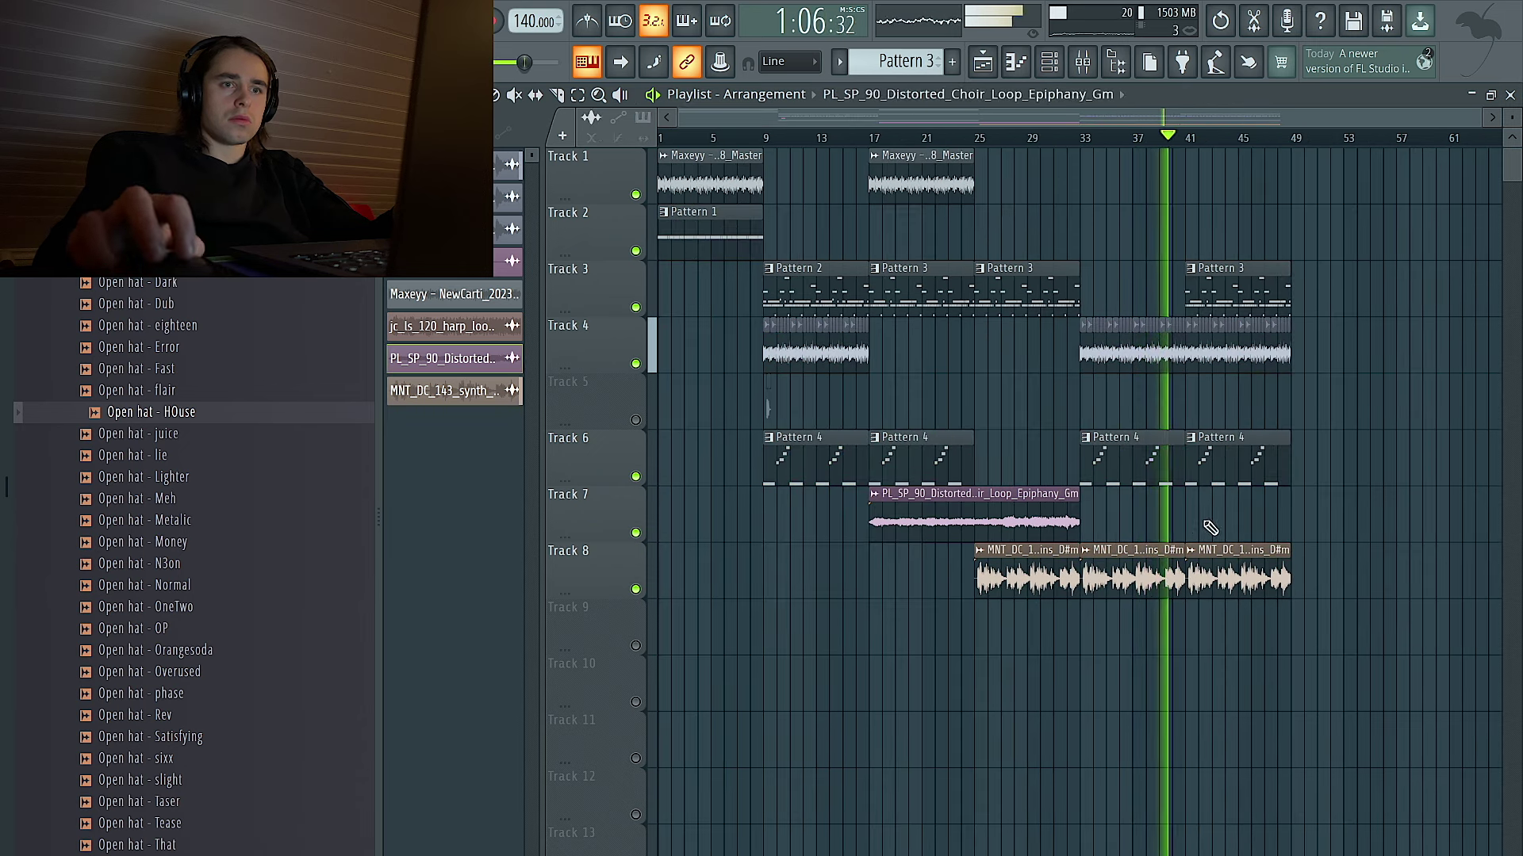
{"action": "left_click", "coordinate": [1194, 524]}
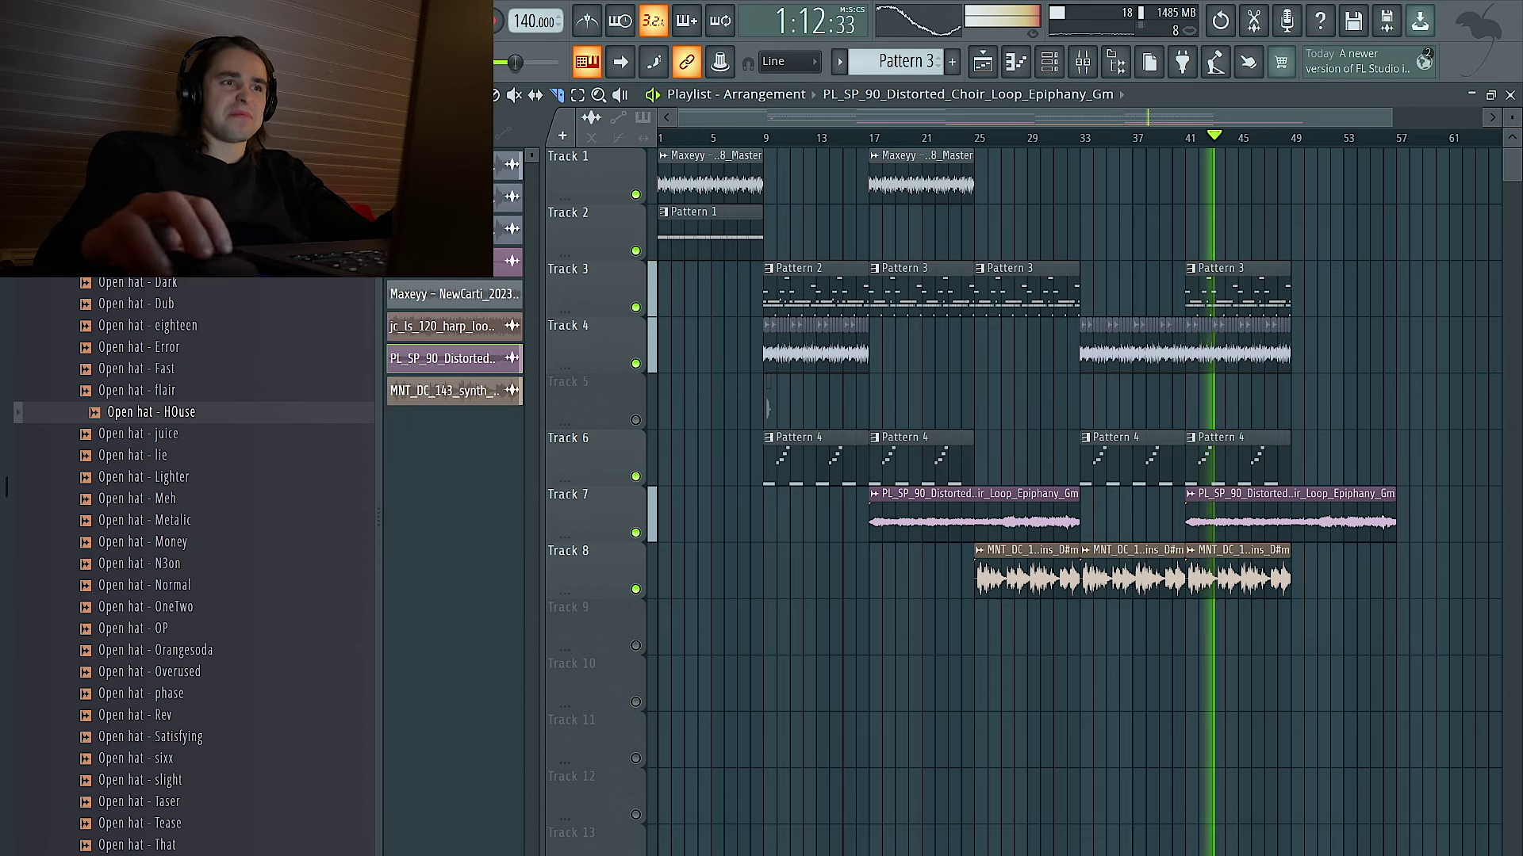
{"action": "left_click", "coordinate": [1225, 586]}
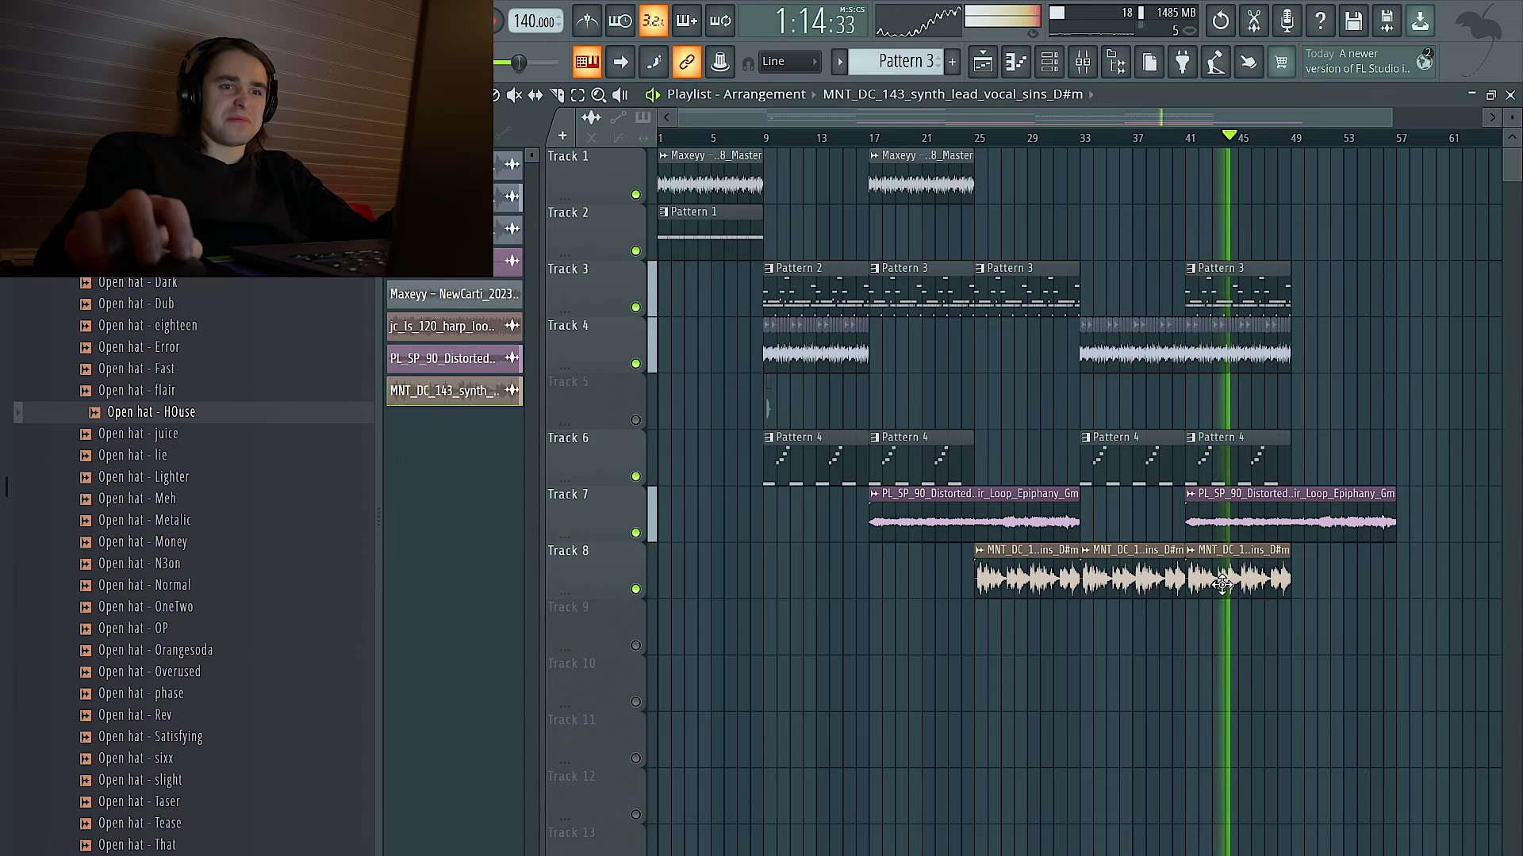
{"action": "left_click_drag", "start_coordinate": [1214, 522], "coordinate": [1291, 514]}
{"action": "right_click", "coordinate": [1310, 520]}
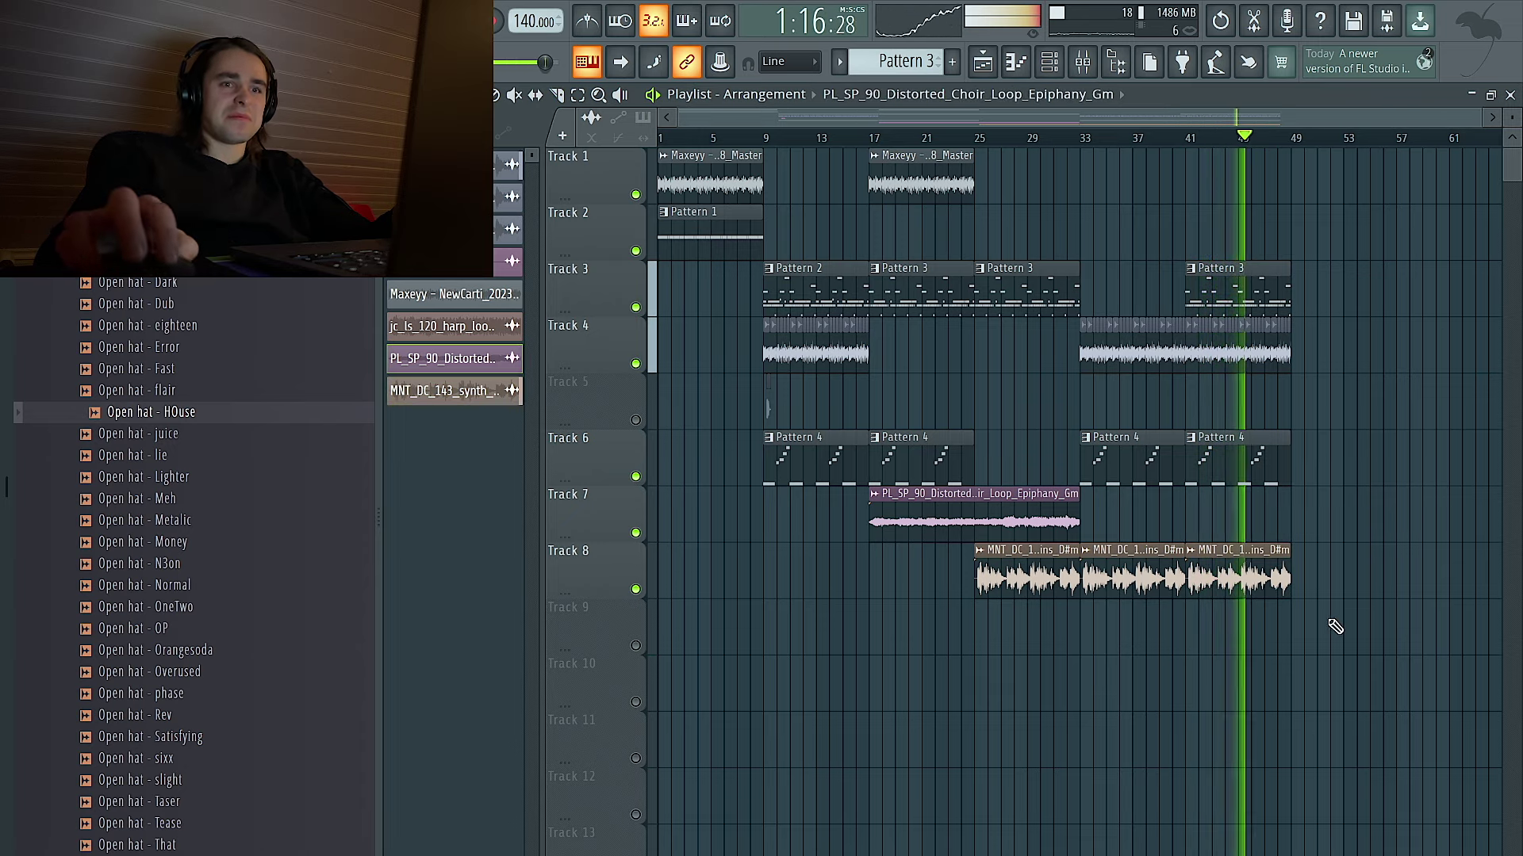
Duplicate all clips from bars 41 to 49 to bar 49 and delete the Track 8 vocal copy.
{"action": "scroll", "coordinate": [1292, 626], "scroll_direction": "right", "scroll_amount": 3}
{"action": "left_click_drag", "start_coordinate": [1293, 653], "coordinate": [1003, 243]}
{"action": "key", "text": "ctrl+b"}
{"action": "scroll", "coordinate": [1196, 385], "scroll_direction": "up", "scroll_amount": 3}
{"action": "right_click", "coordinate": [1217, 569]}
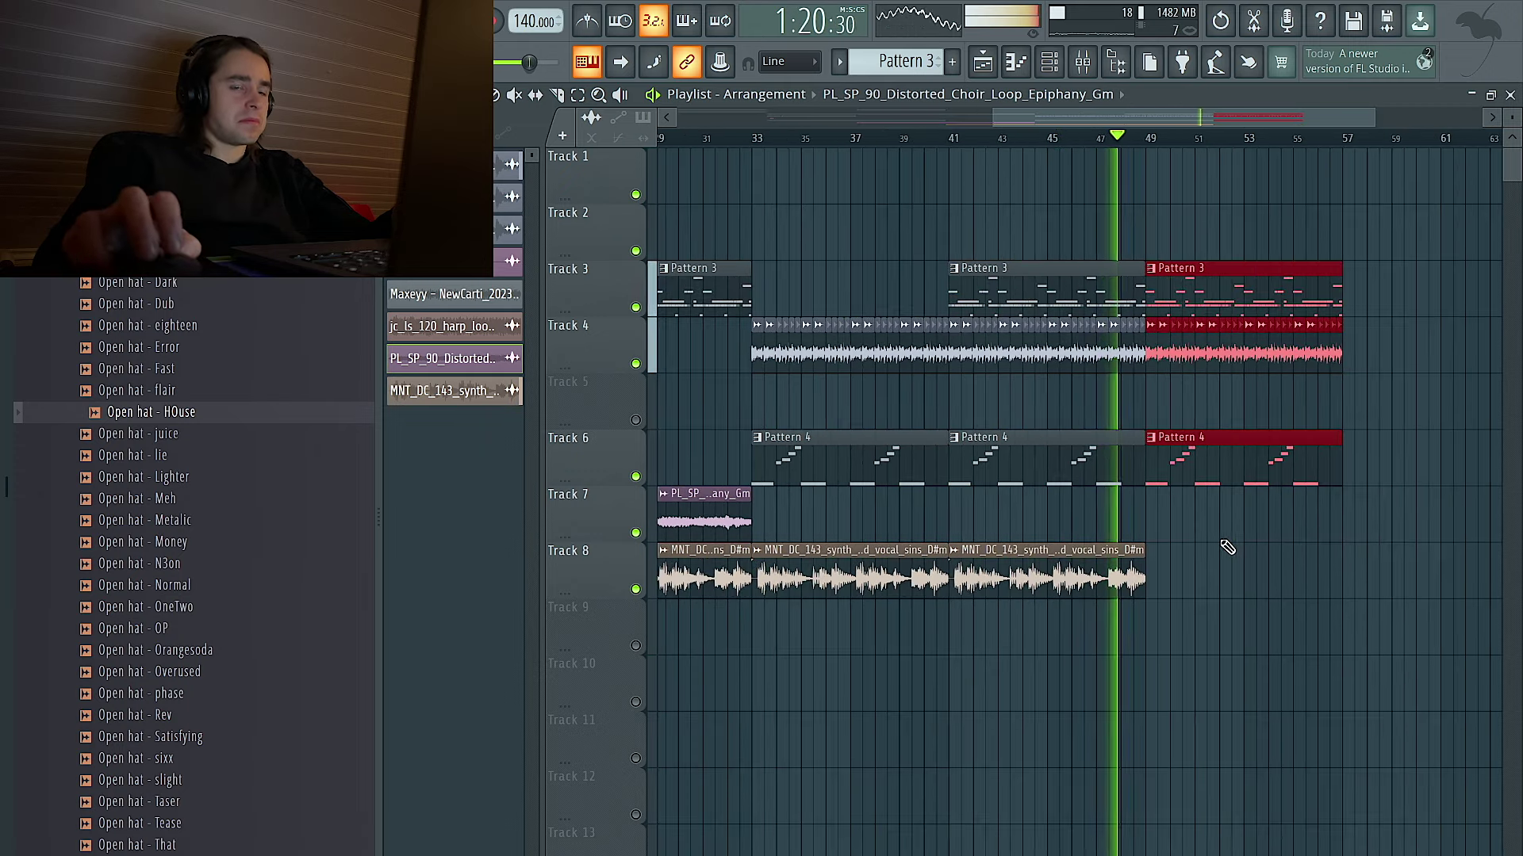
Check the Track 8 vocal clip's channel settings and delete the Pattern 4 clip on Track 6 at bar 41.
{"action": "double_click", "coordinate": [1059, 552]}
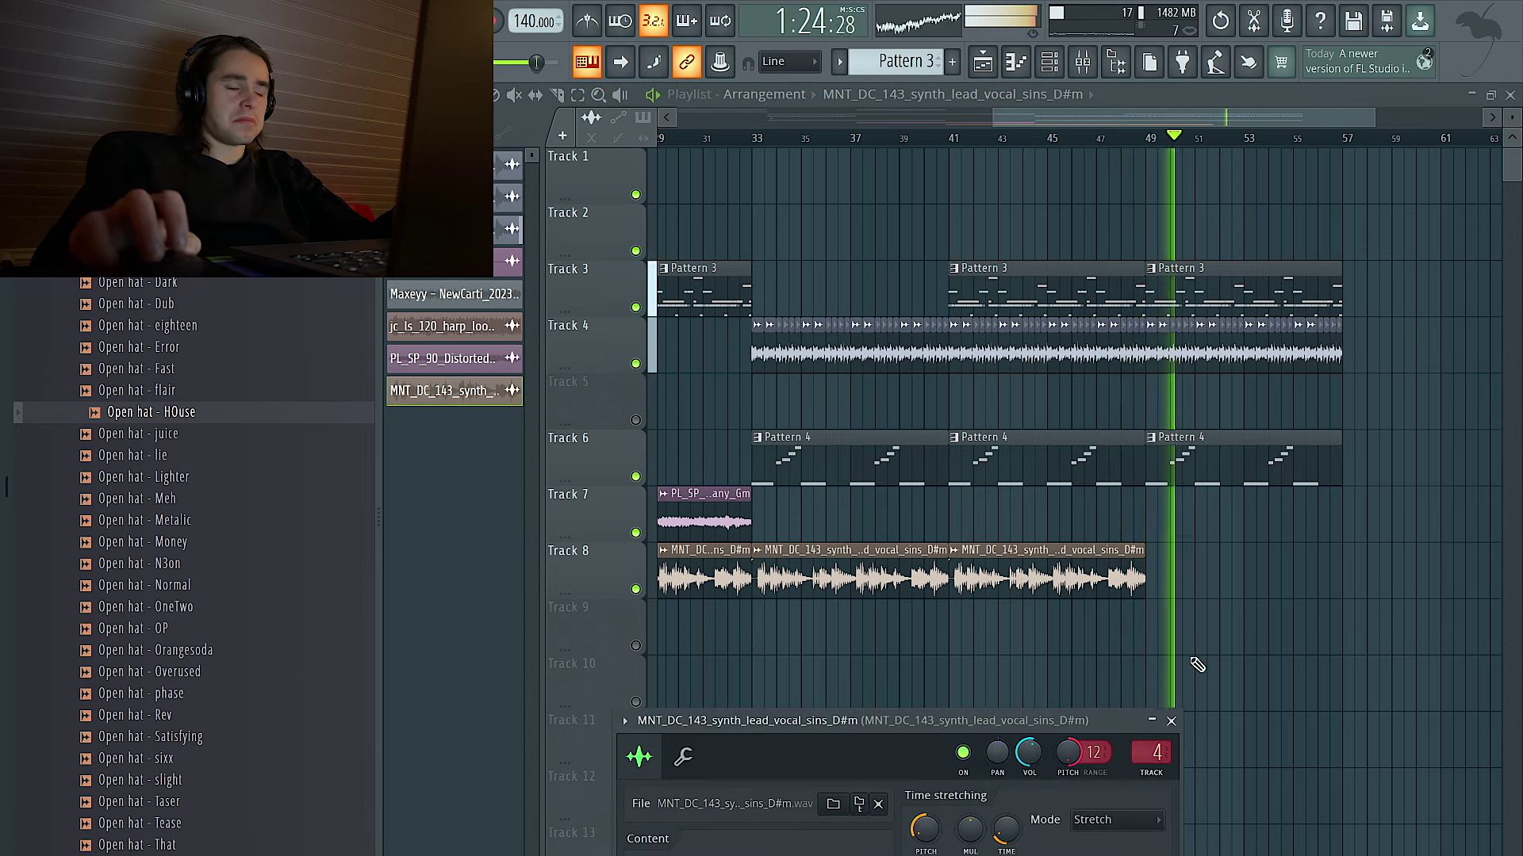
{"action": "left_click", "coordinate": [1171, 721]}
{"action": "scroll", "coordinate": [1221, 590], "scroll_direction": "down", "scroll_amount": 3}
{"action": "right_click", "coordinate": [1121, 475]}
Duplicate the whole section from bars 41 to 57 so it repeats at bars 57 to 73.
{"action": "scroll", "coordinate": [1114, 482], "scroll_direction": "right", "scroll_amount": 5}
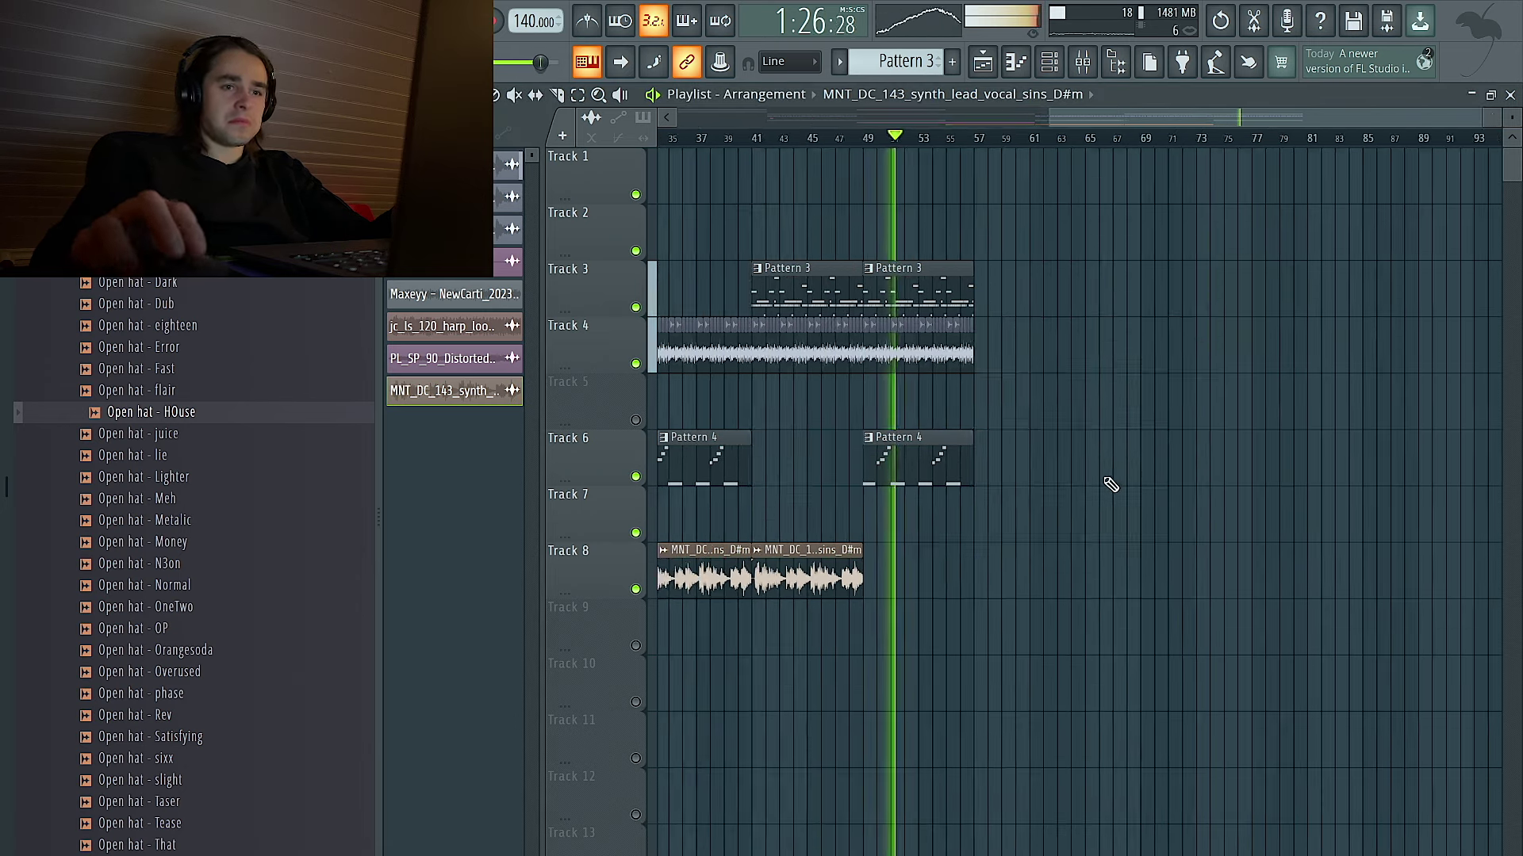
{"action": "left_click_drag", "start_coordinate": [1118, 537], "coordinate": [850, 269]}
{"action": "left_click_drag", "start_coordinate": [1100, 635], "coordinate": [752, 236]}
{"action": "key", "text": "ctrl+b"}
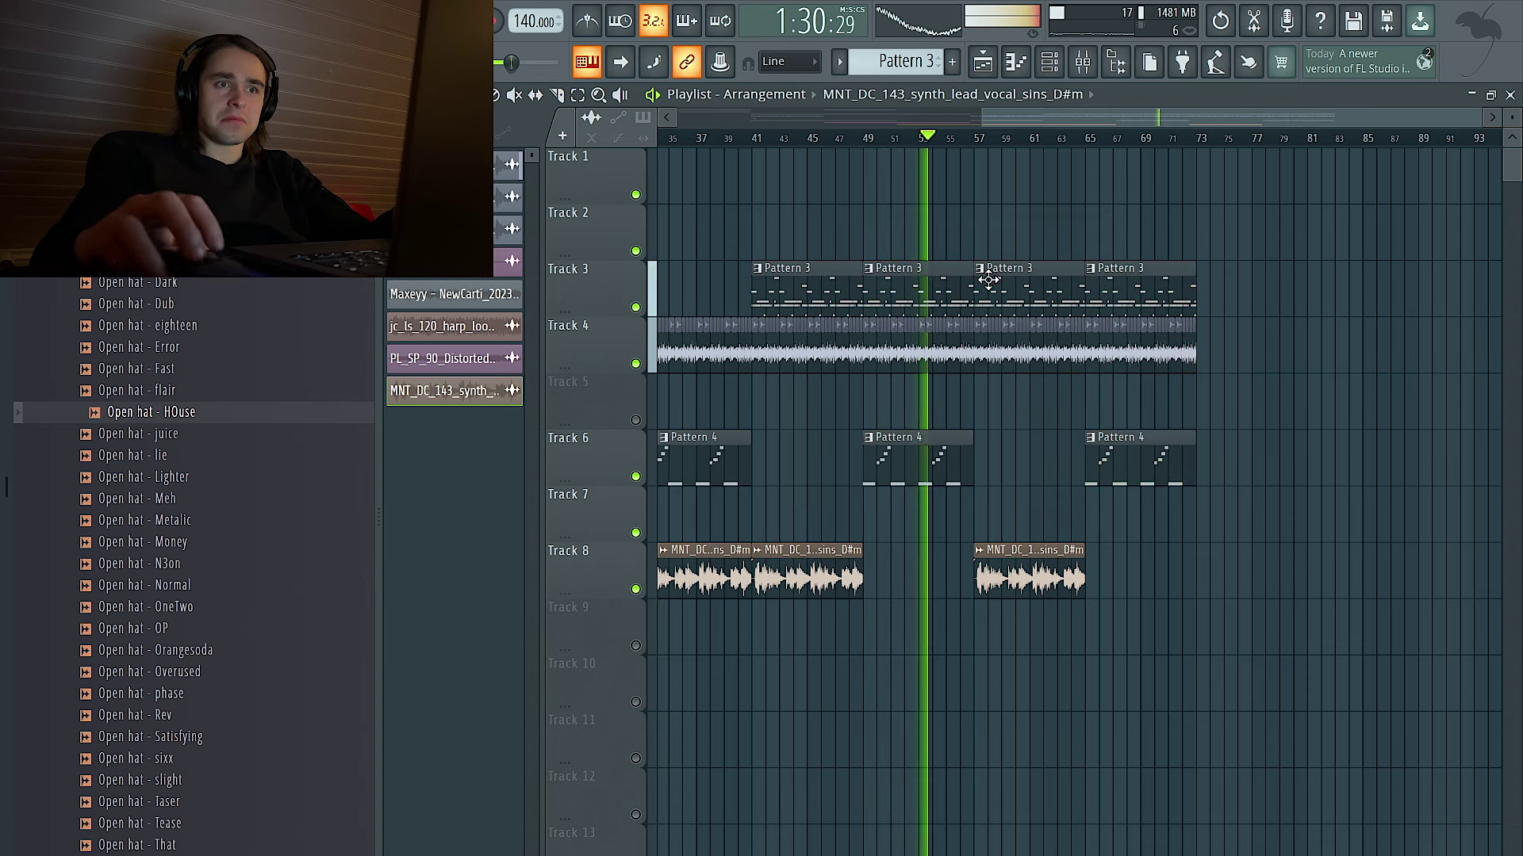
Make the Pattern 3 clip on Track 3 at bar 57 unique.
{"action": "left_click", "coordinate": [978, 268]}
{"action": "left_click", "coordinate": [1022, 440]}
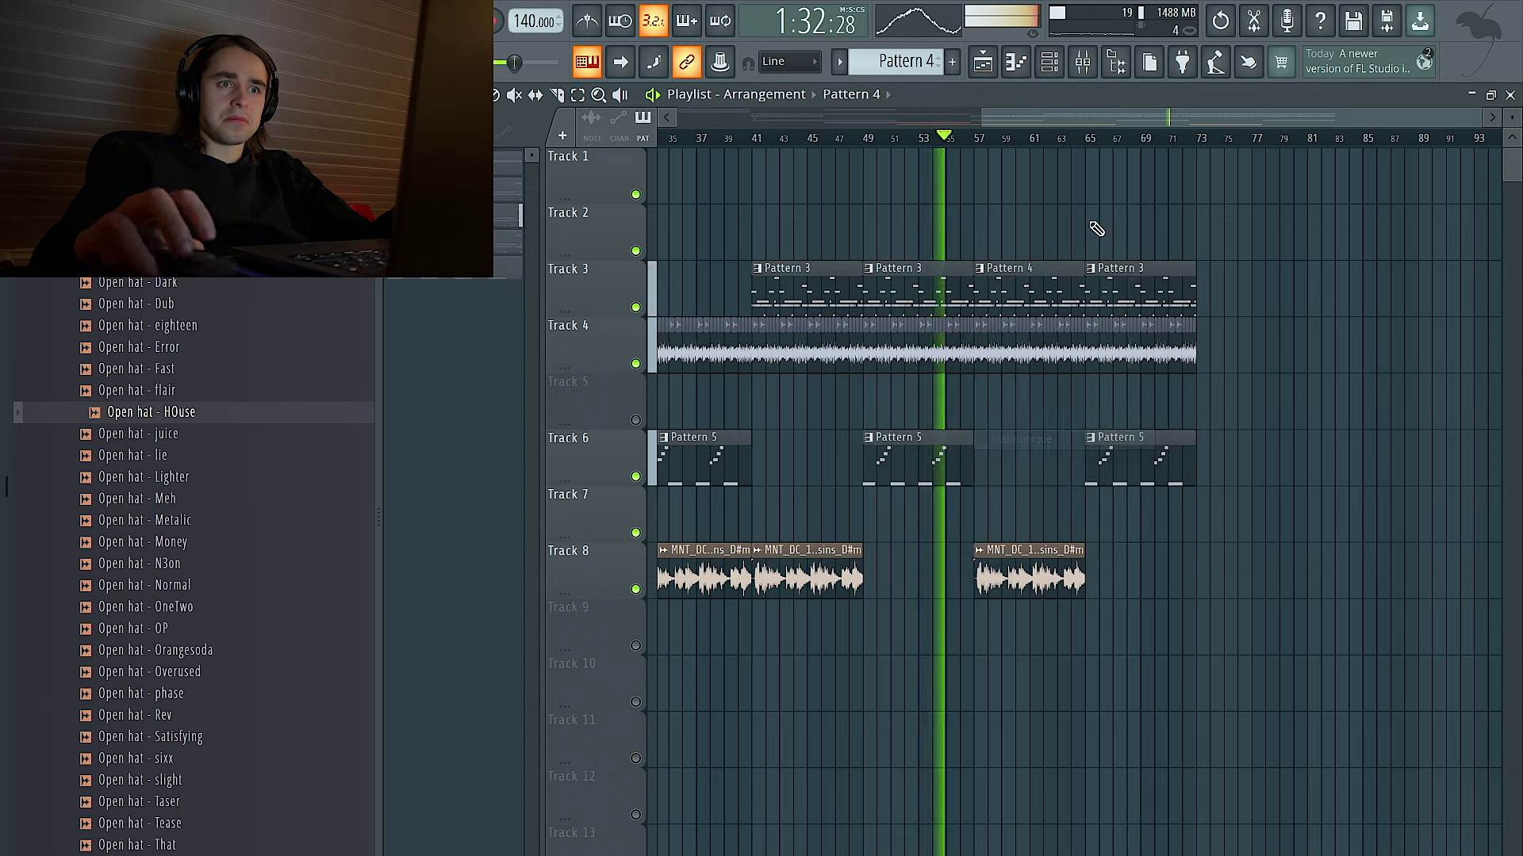
In Pattern 4's 808 - Ama piano roll, lower the last G5 notes of bars 4, 6 and 8 to D5.
{"action": "scroll", "coordinate": [718, 204], "scroll_direction": "down", "scroll_amount": 3}
{"action": "left_click", "coordinate": [1072, 62]}
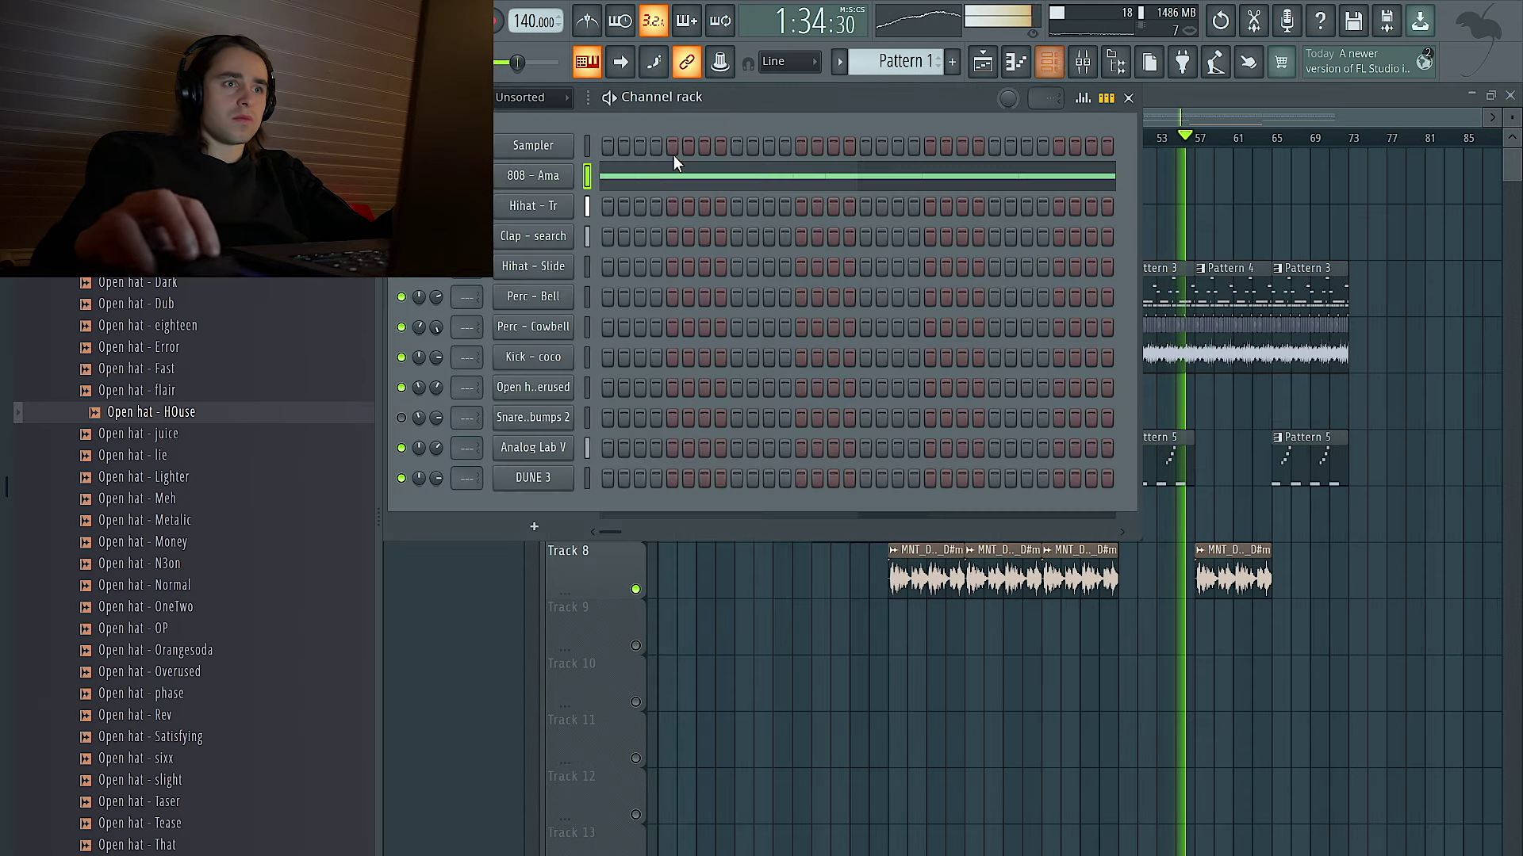
{"action": "right_click", "coordinate": [1221, 195]}
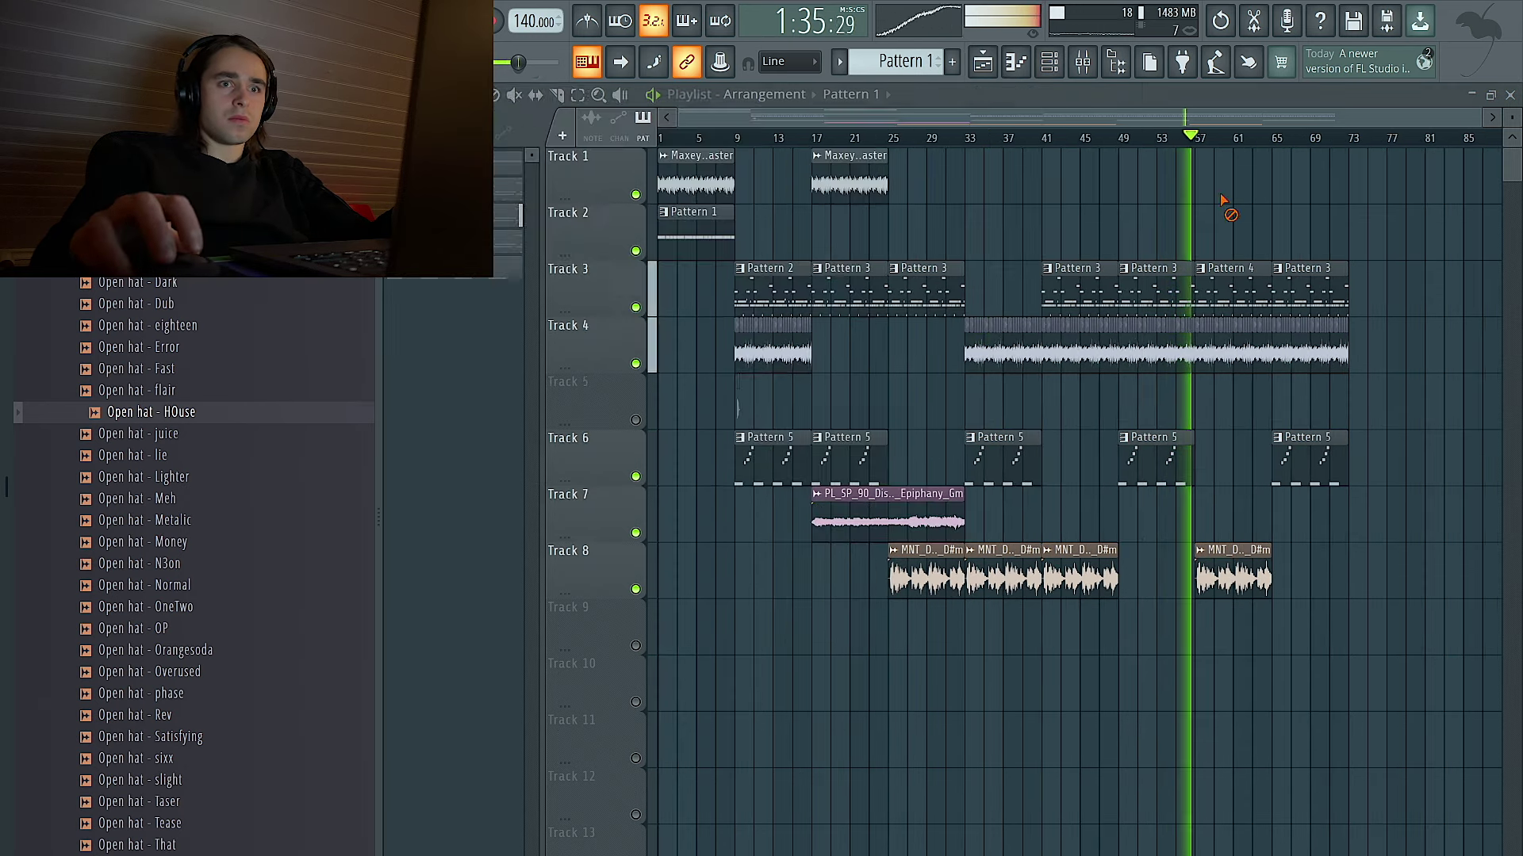
{"action": "left_click", "coordinate": [1049, 63]}
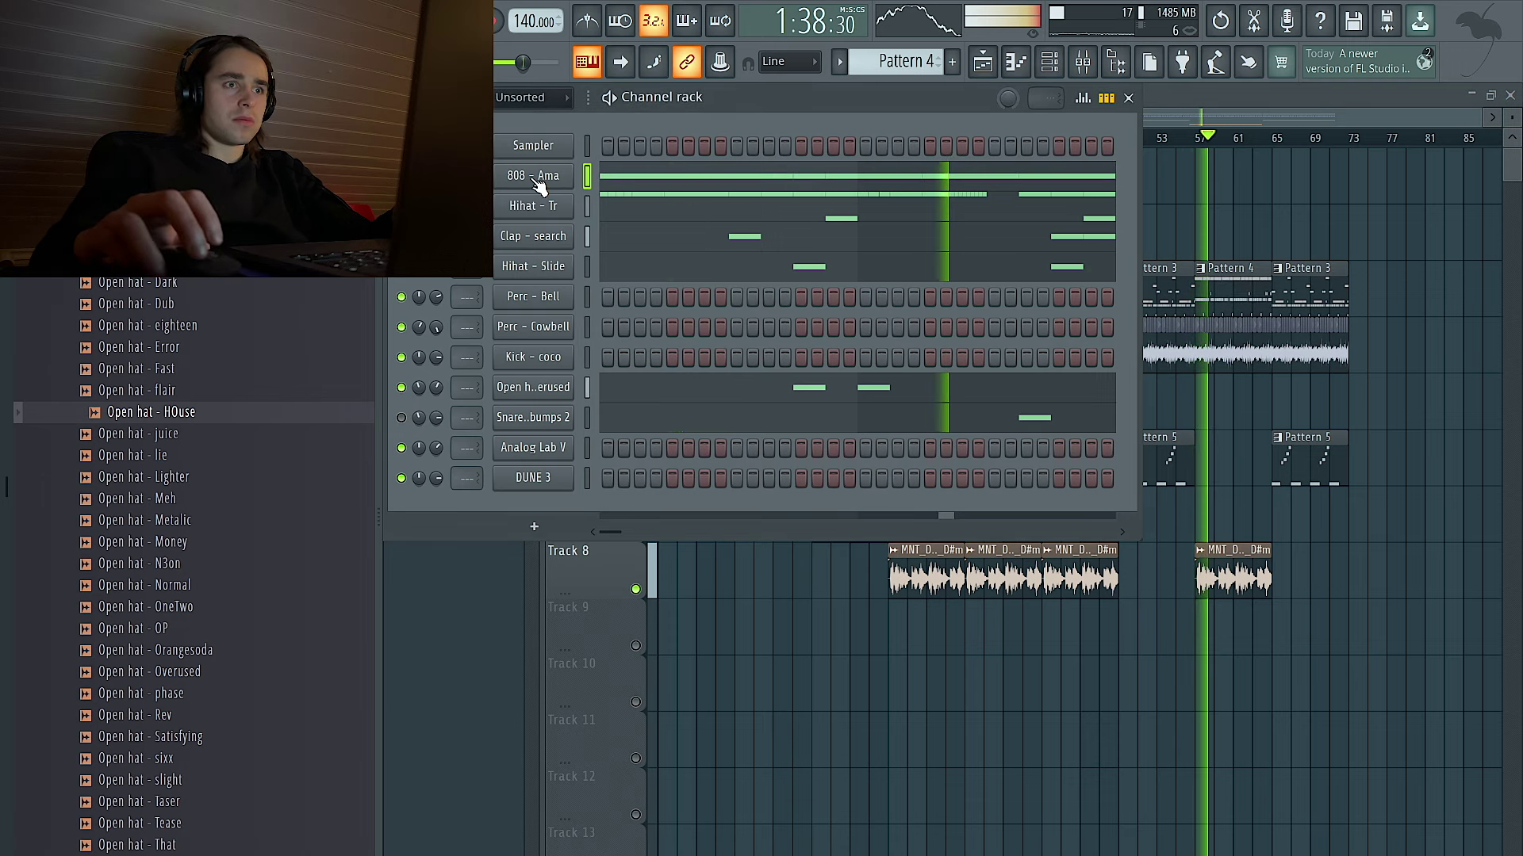
{"action": "right_click", "coordinate": [544, 182]}
{"action": "left_click", "coordinate": [627, 174]}
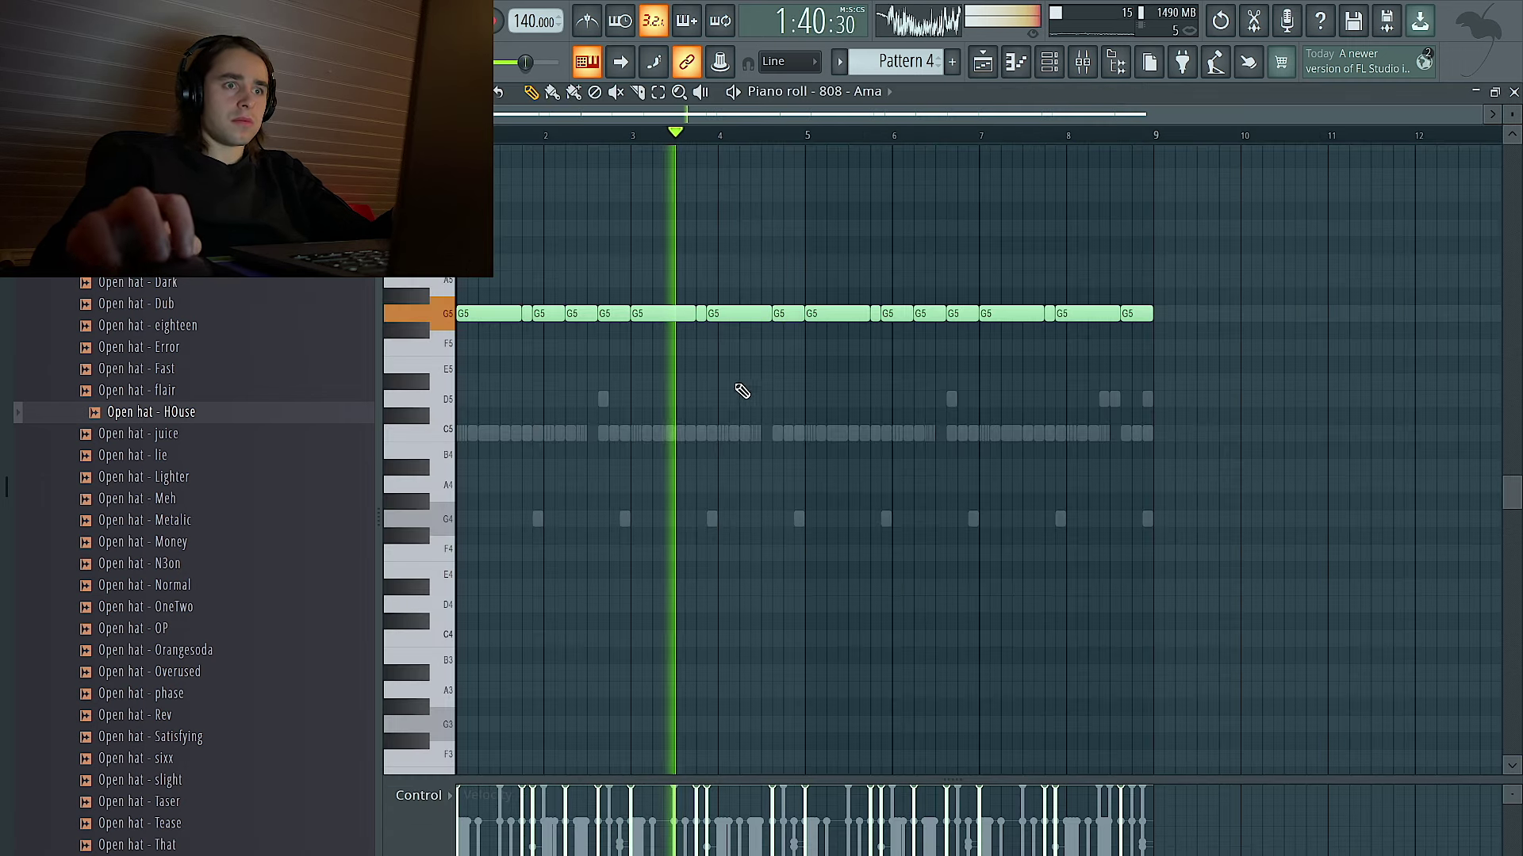
{"action": "left_click_drag", "start_coordinate": [778, 314], "coordinate": [782, 402]}
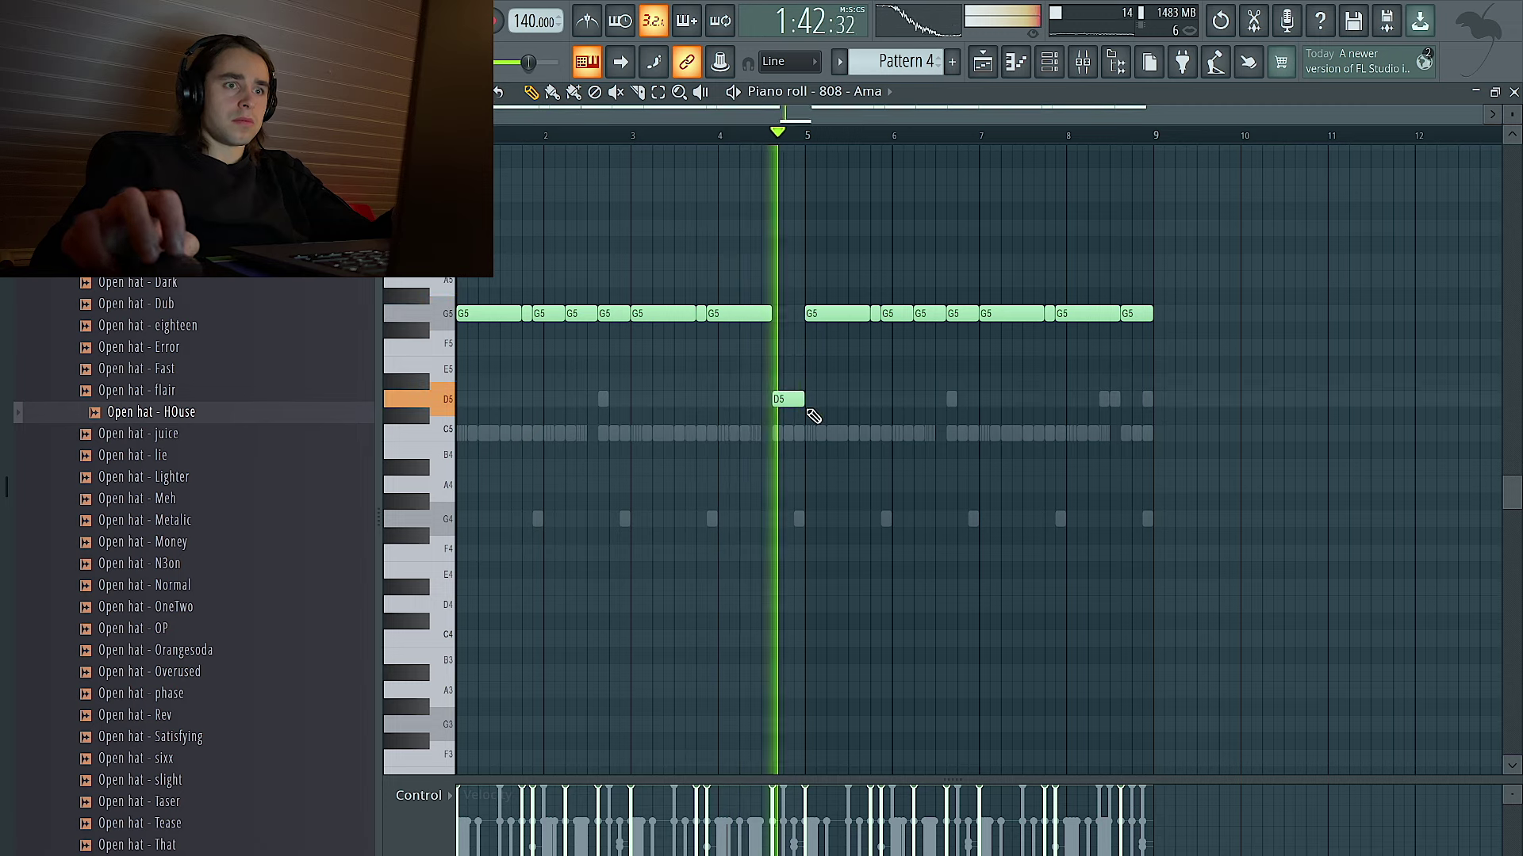
{"action": "left_click_drag", "start_coordinate": [961, 314], "coordinate": [961, 401]}
{"action": "left_click_drag", "start_coordinate": [1138, 314], "coordinate": [1135, 399]}
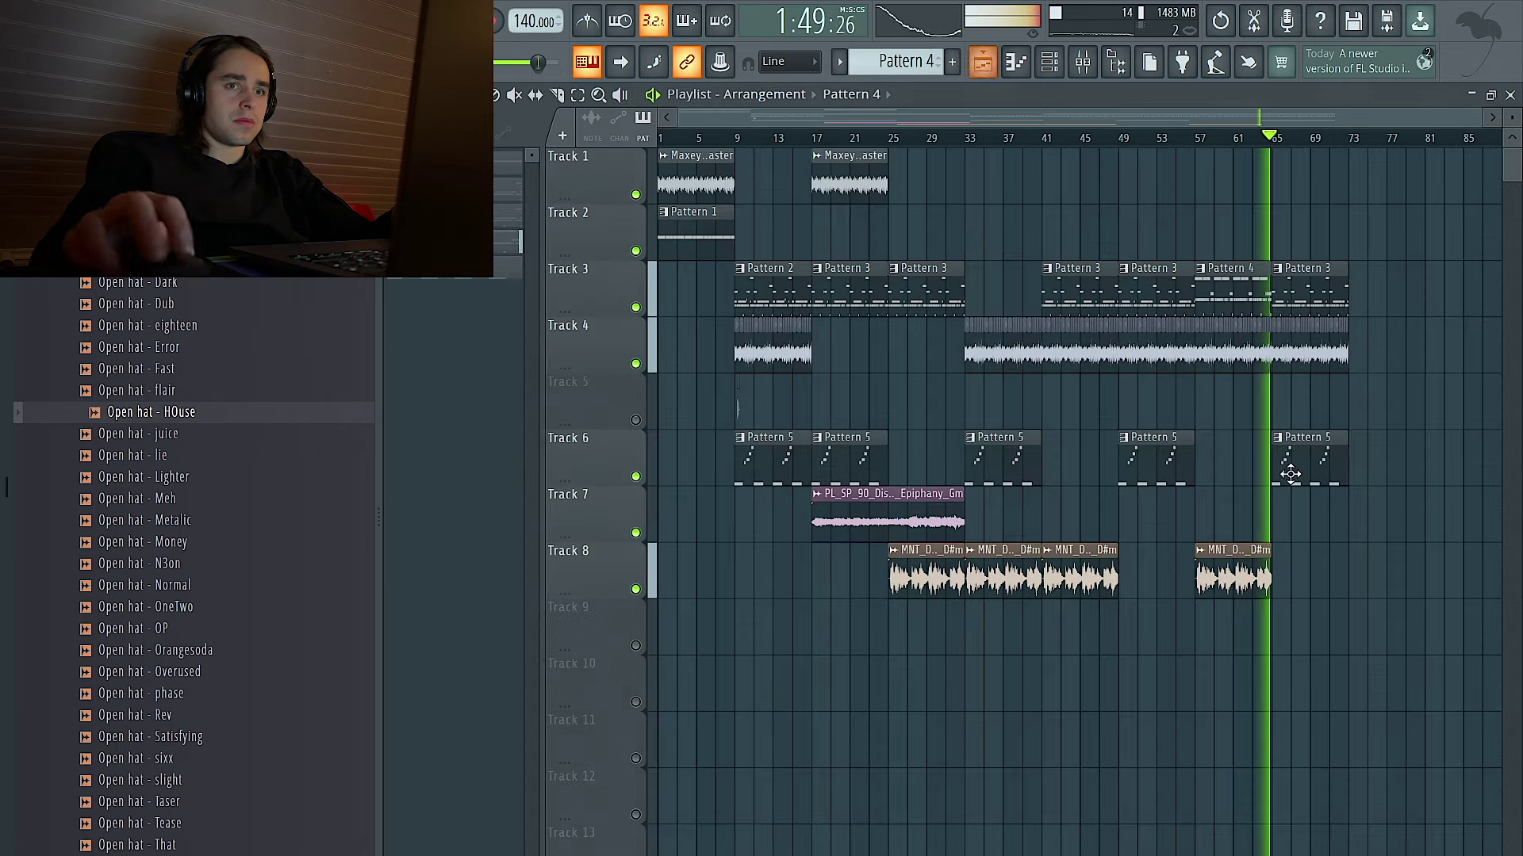
{"action": "key", "text": "F5"}
Duplicate the whole section from bars 41 to 73 so it repeats at bars 73 to 105.
{"action": "left_click_drag", "start_coordinate": [1327, 431], "coordinate": [1340, 433]}
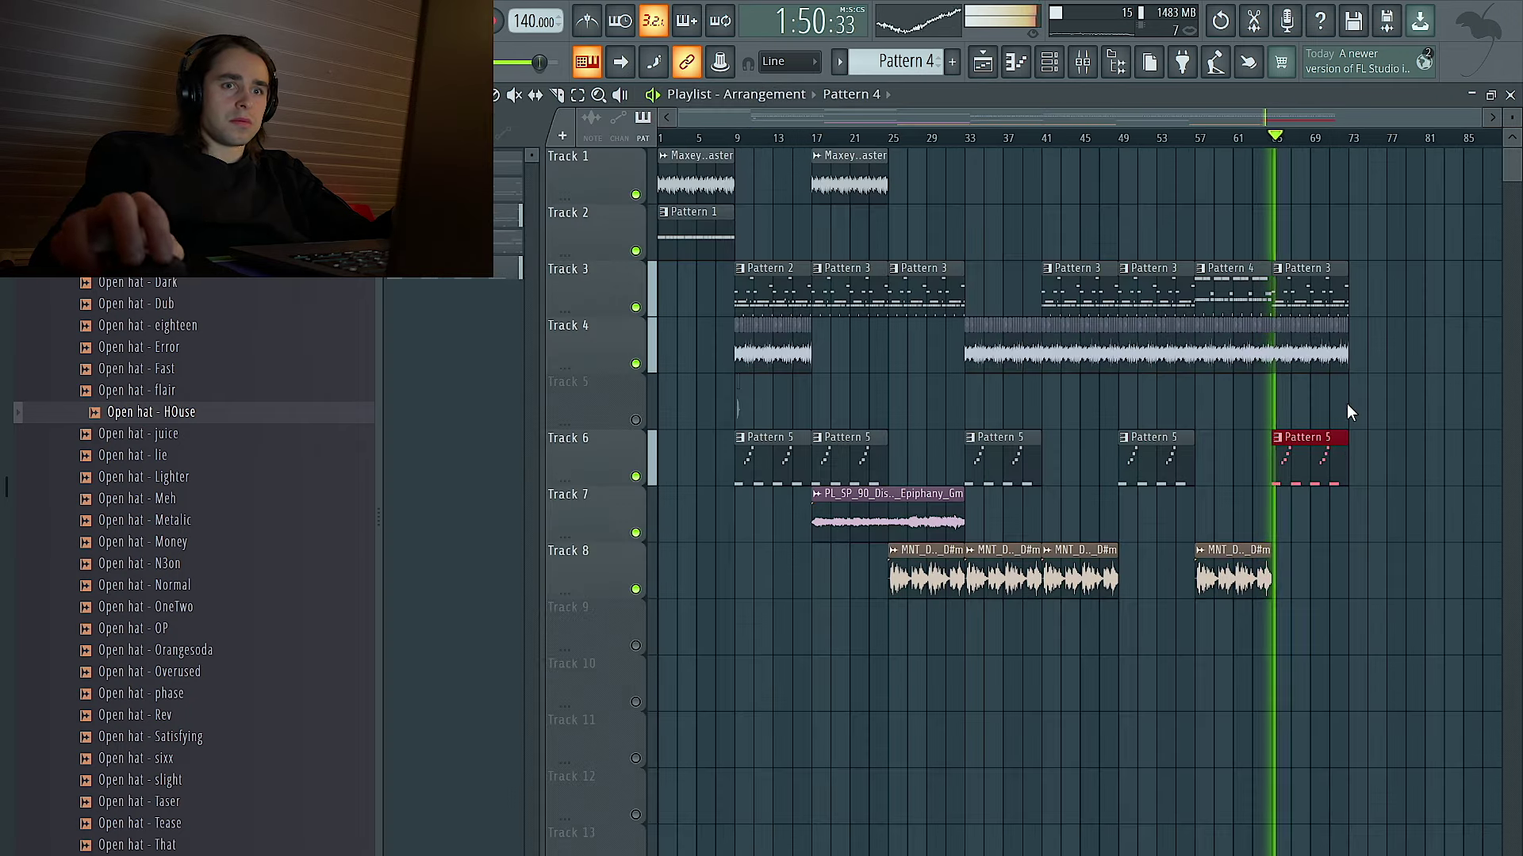
{"action": "scroll", "coordinate": [1396, 436], "scroll_direction": "right", "scroll_amount": 4}
{"action": "left_click_drag", "start_coordinate": [1443, 631], "coordinate": [929, 183]}
{"action": "key", "text": "ctrl+b"}
{"action": "scroll", "coordinate": [930, 183], "scroll_direction": "right", "scroll_amount": 3}
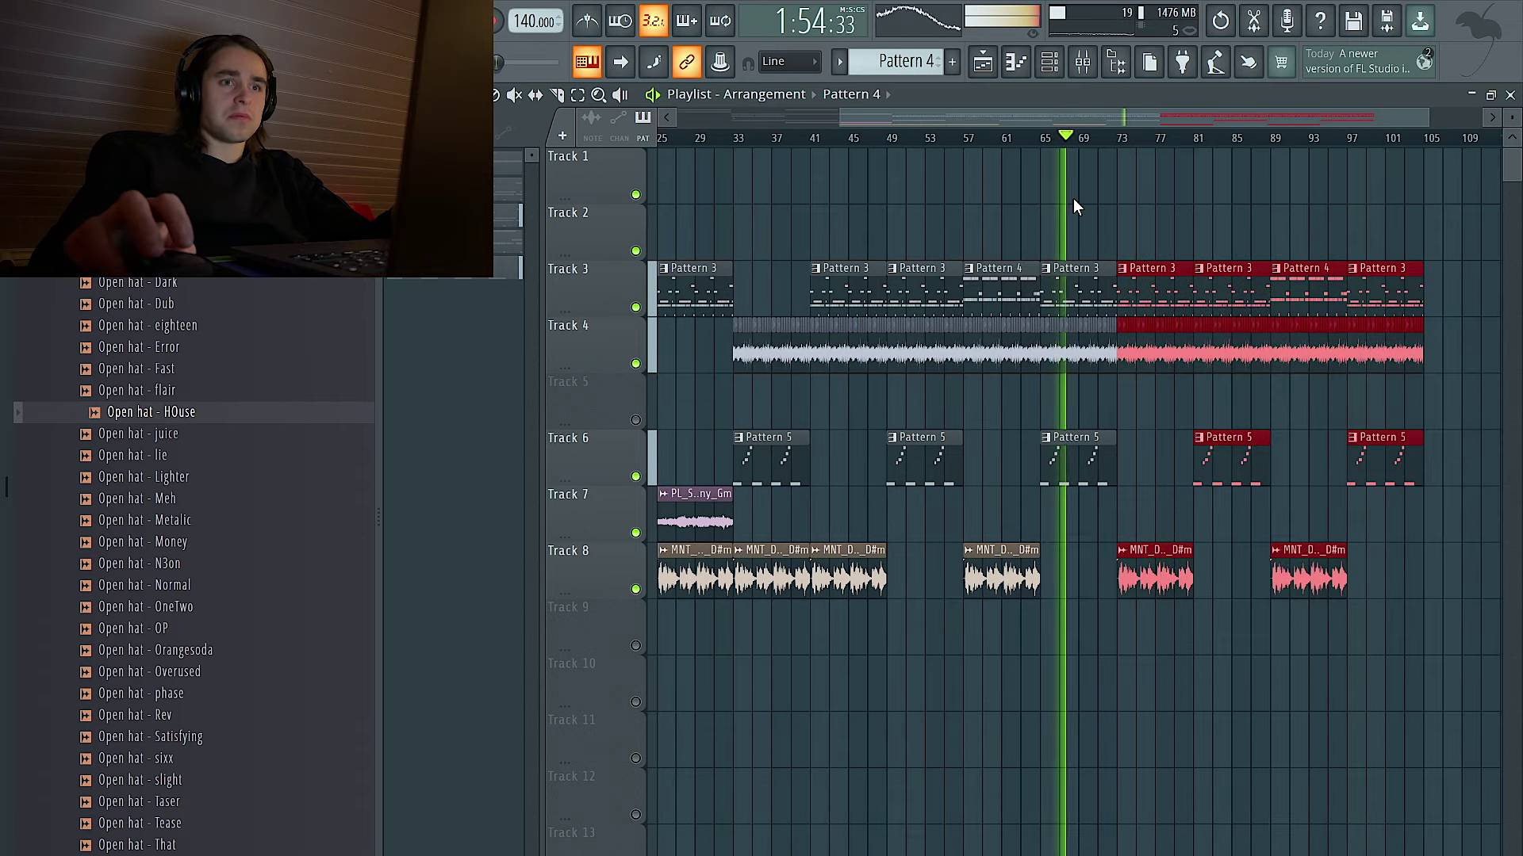
Replace the Pattern 3 clip on Track 3 at bar 65 with Pattern 2.
{"action": "scroll", "coordinate": [1031, 201], "scroll_direction": "down", "scroll_amount": 2}
{"action": "left_click", "coordinate": [748, 285]}
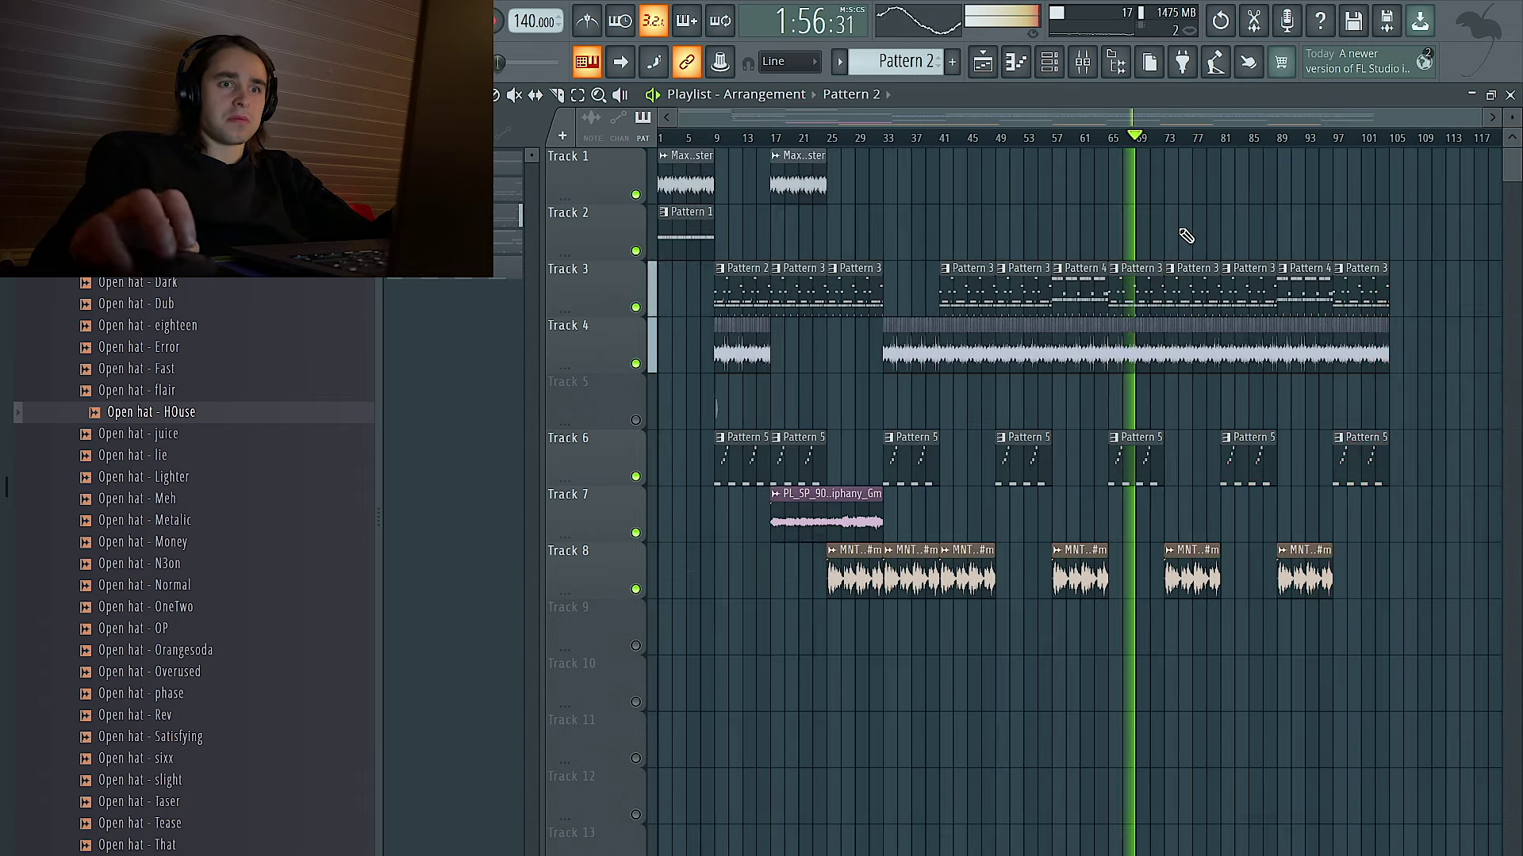
{"action": "scroll", "coordinate": [1158, 238], "scroll_direction": "up", "scroll_amount": 2}
{"action": "left_click", "coordinate": [1080, 226]}
{"action": "right_click", "coordinate": [1123, 284]}
{"action": "left_click_drag", "start_coordinate": [1129, 251], "coordinate": [1128, 274]}
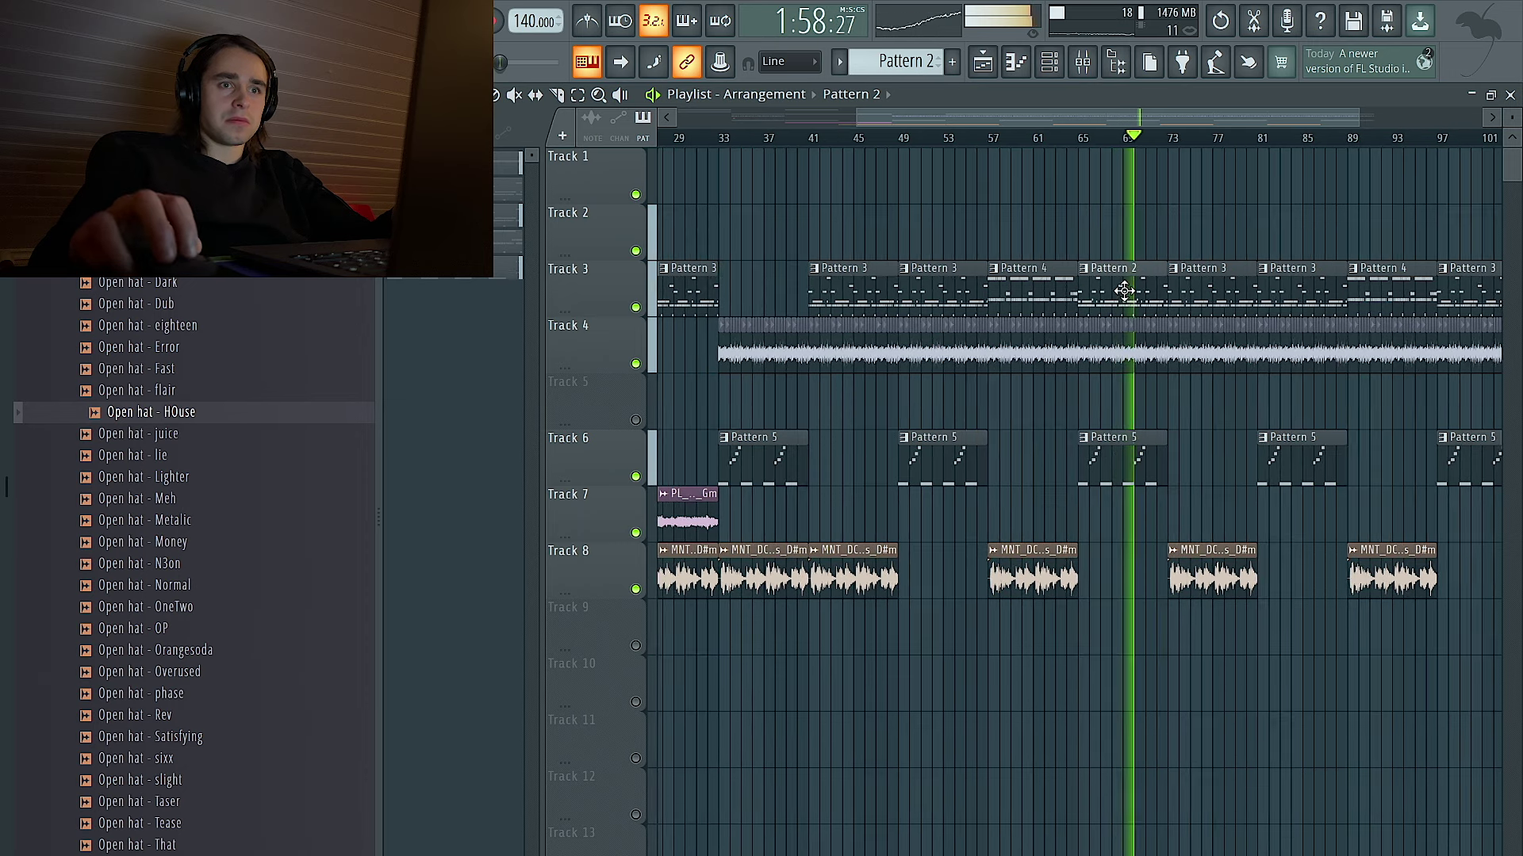
Replace the last Pattern 3 clip at bar 97 with Pattern 2 on Track 2, and move the bar 65 Pattern 2 clip to Track 2.
{"action": "scroll", "coordinate": [1091, 263], "scroll_direction": "right", "scroll_amount": 2}
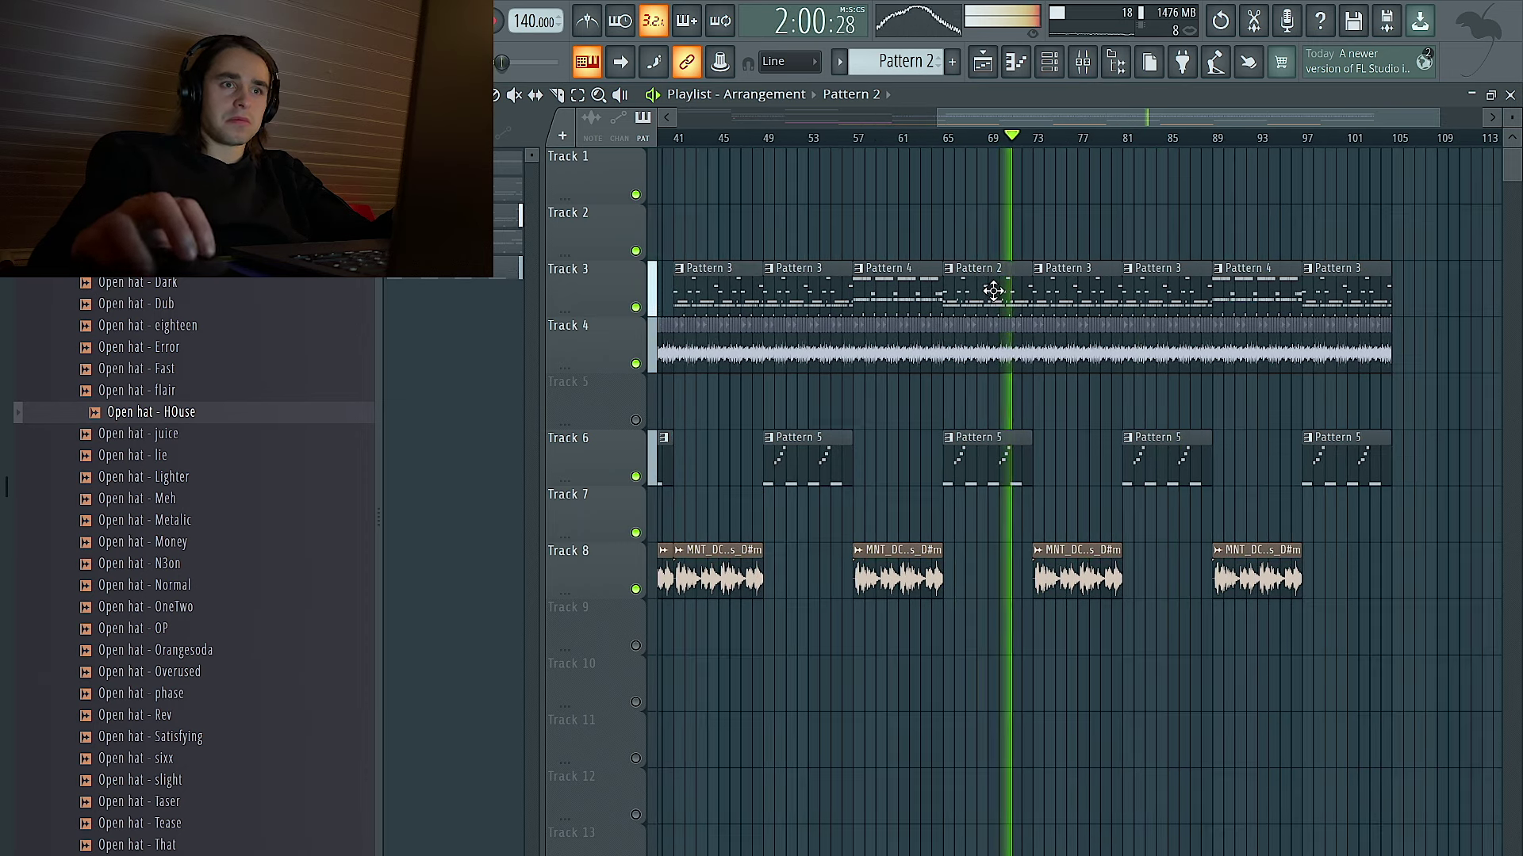
{"action": "right_click", "coordinate": [1340, 277]}
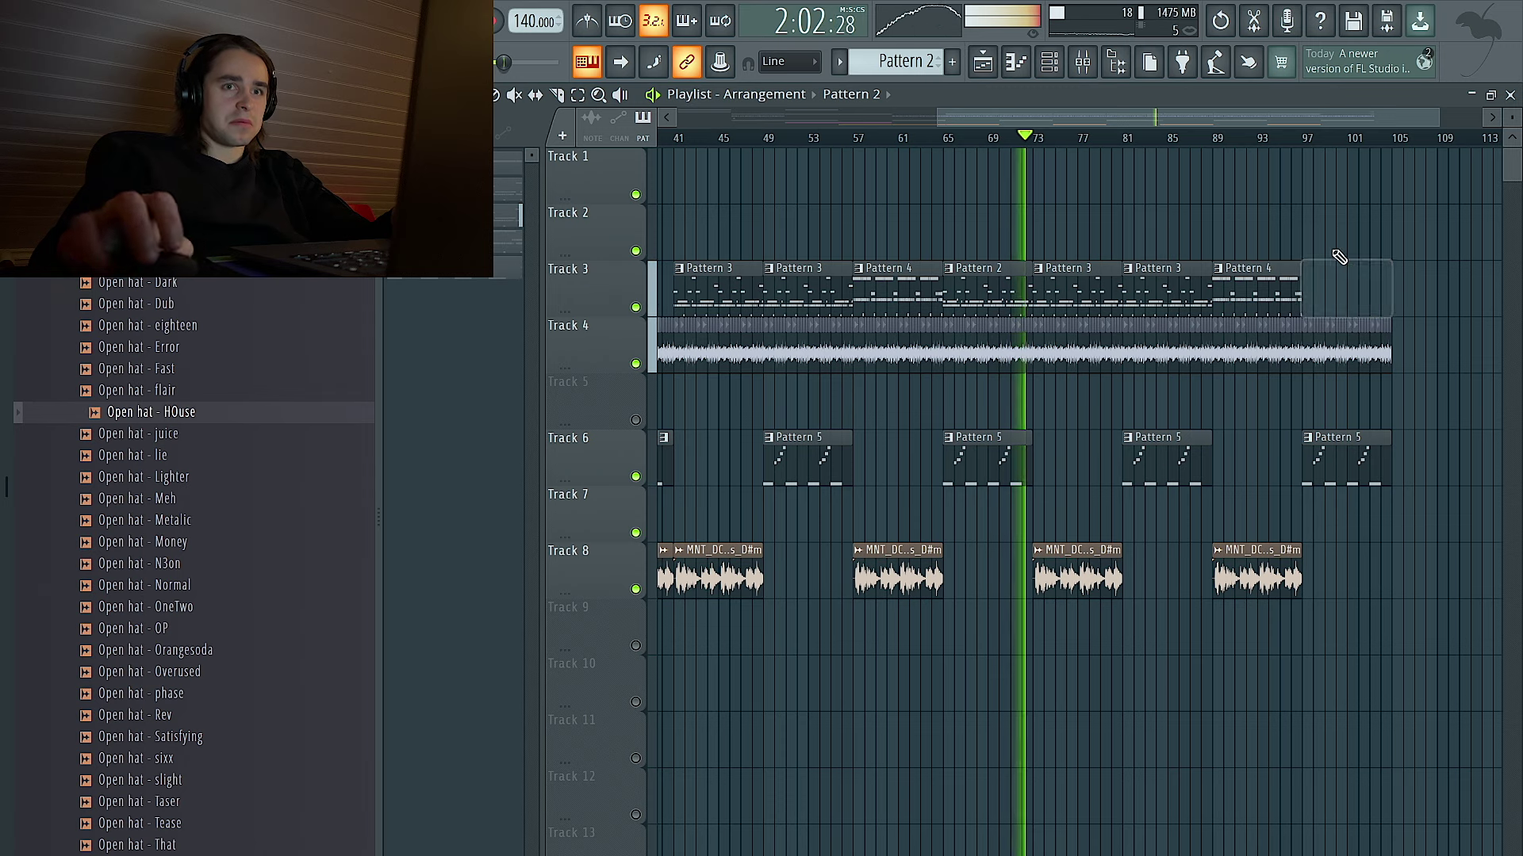
{"action": "left_click", "coordinate": [1298, 240]}
{"action": "left_click", "coordinate": [1051, 280]}
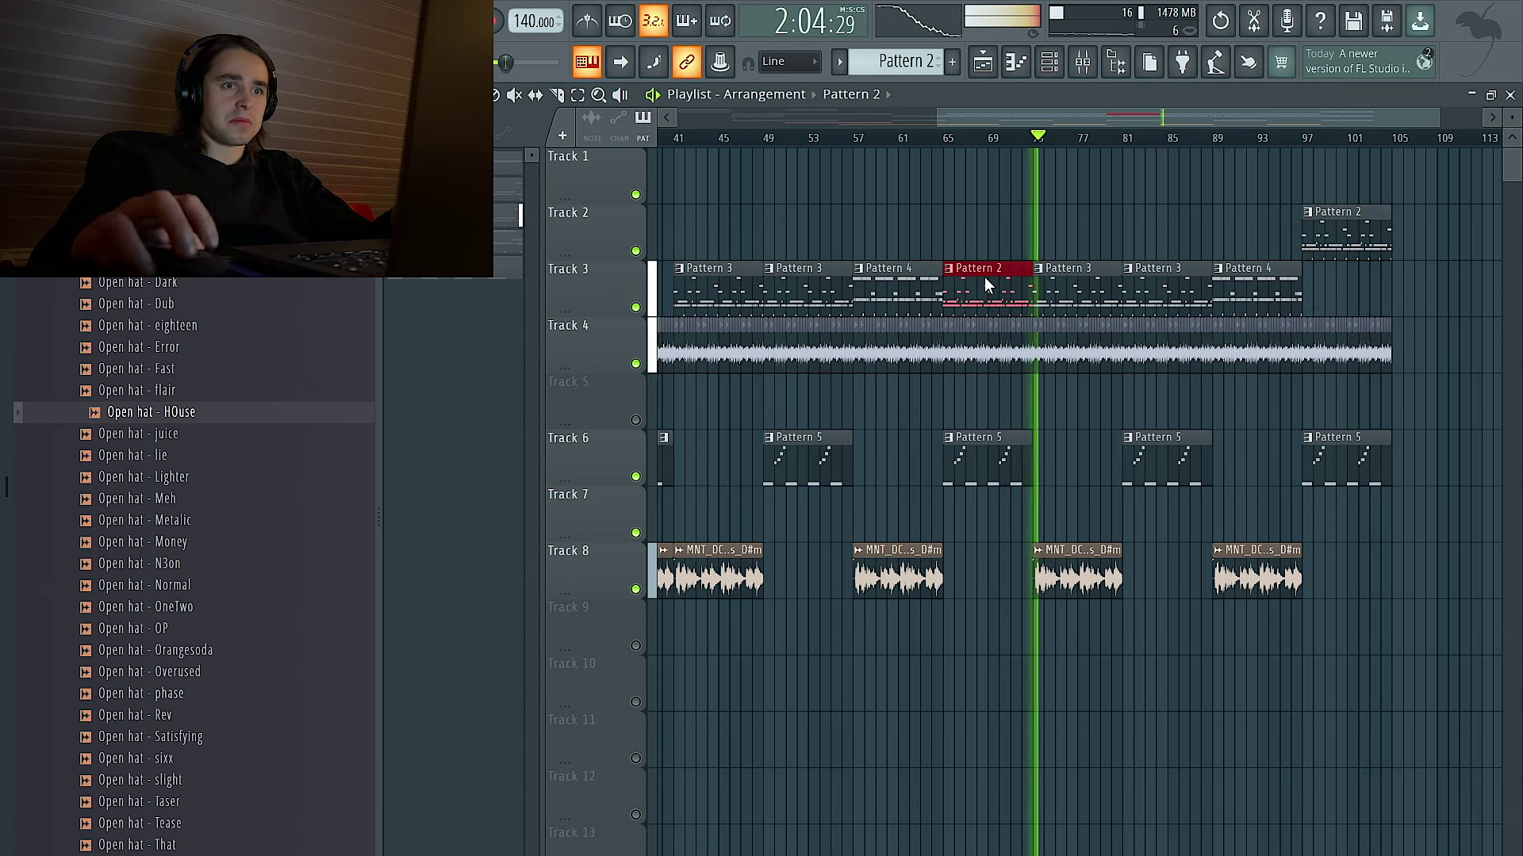
{"action": "key", "text": "shift+Up"}
Move both Pattern 4 clips, at bars 57 and 89, up to Track 1 and set a playback loop range ending at bar 105.
{"action": "left_click", "coordinate": [1263, 296], "text": "ctrl"}
{"action": "left_click", "coordinate": [881, 288], "text": "ctrl"}
{"action": "key", "text": "shift+Up"}
{"action": "key", "text": "shift+Up"}
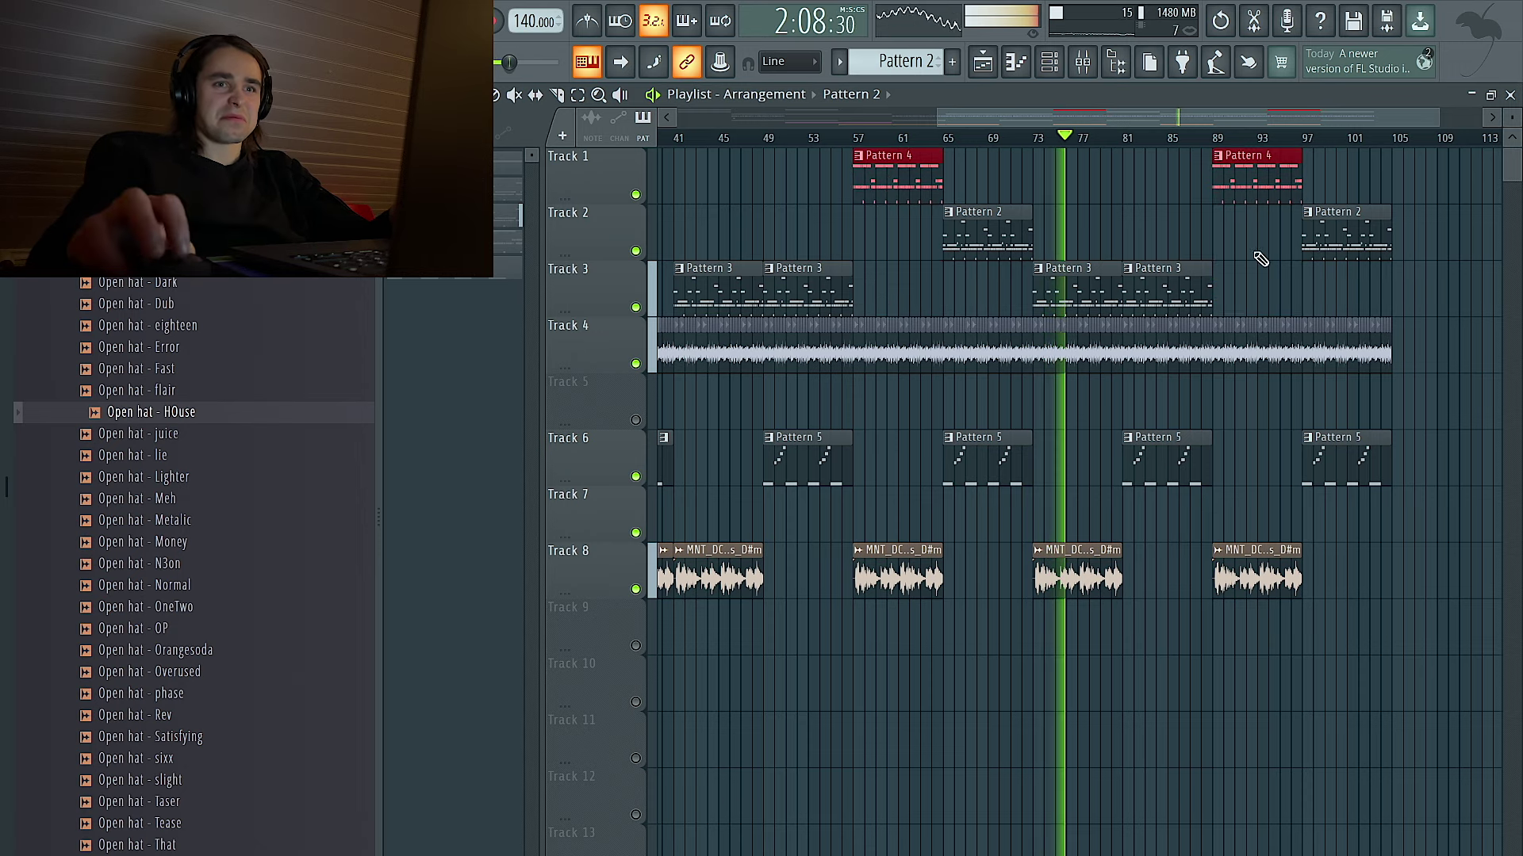
{"action": "left_click_drag", "start_coordinate": [1392, 139], "coordinate": [873, 143]}
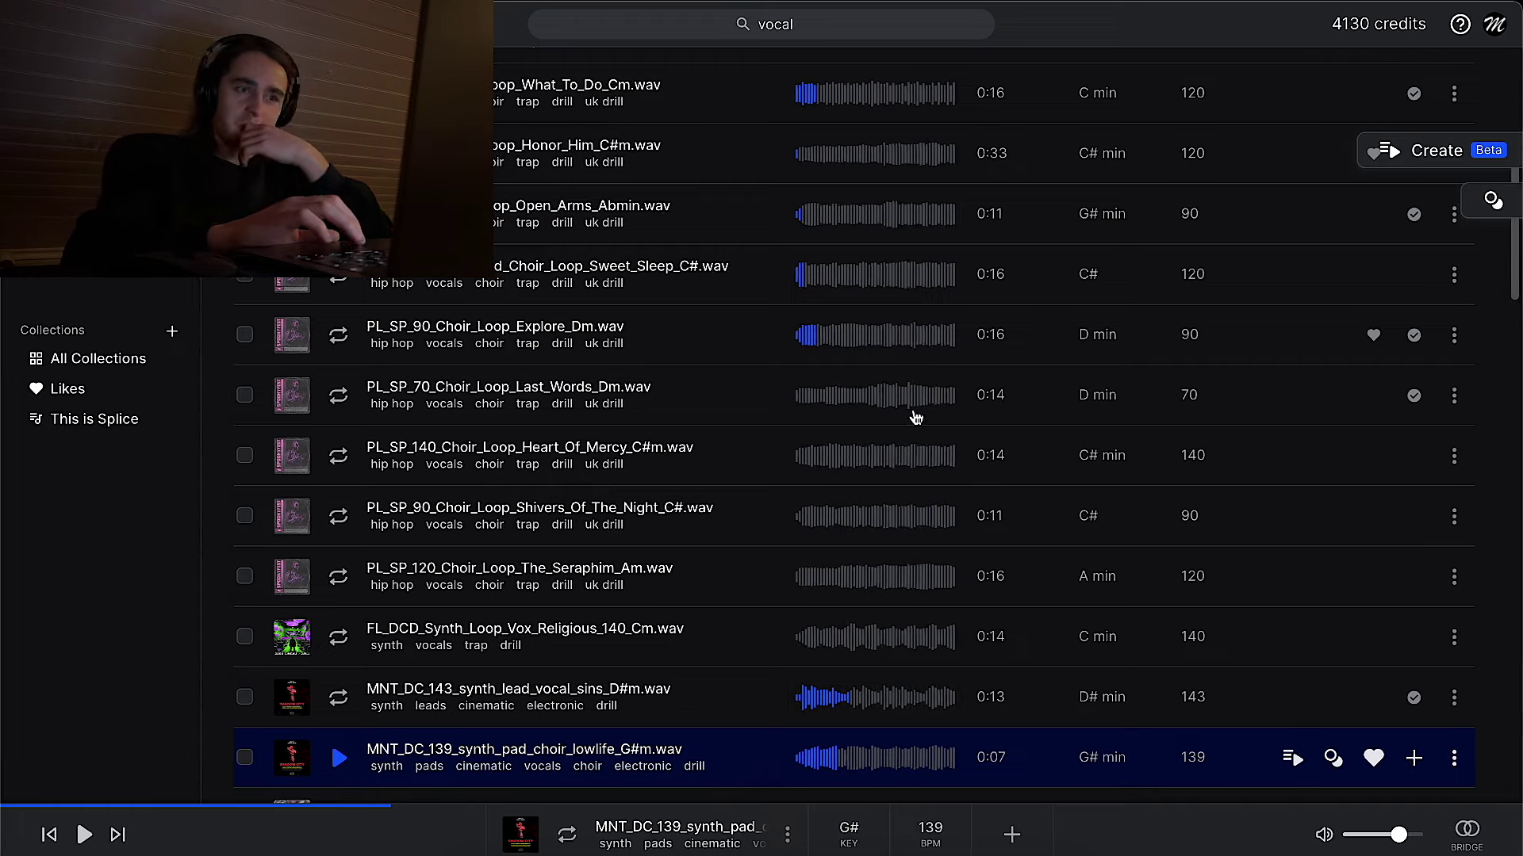
Switch to Splice, audition the vocal loops and add PL_LA_100_Vocal_FX_Loop_SharpHeart_Fm.wav to the library.
{"action": "scroll", "coordinate": [916, 417], "scroll_direction": "down", "scroll_amount": 3}
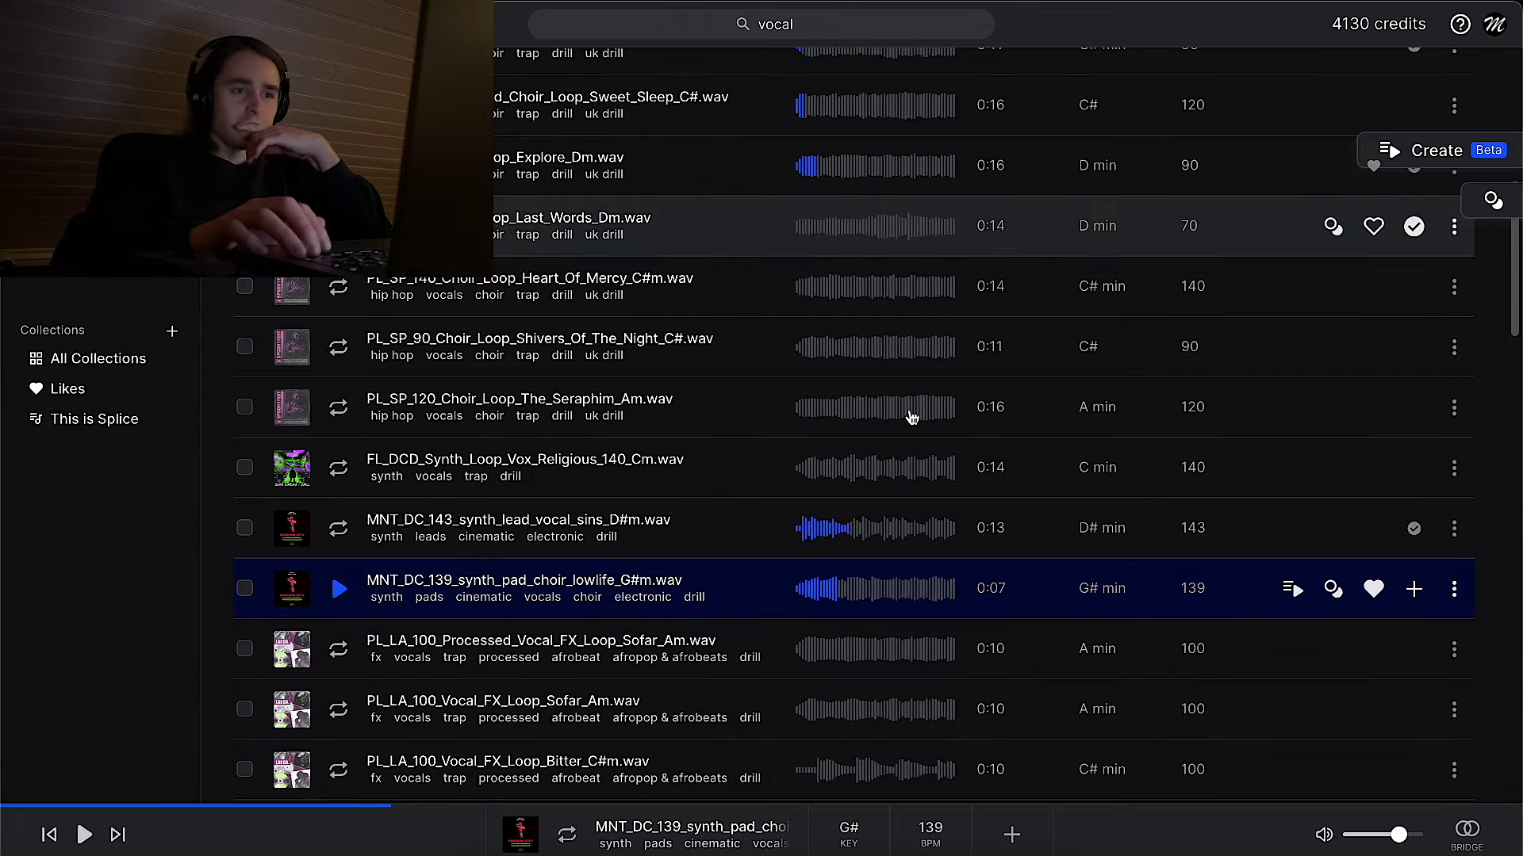
{"action": "key", "text": "Down"}
{"action": "scroll", "coordinate": [912, 418], "scroll_direction": "down", "scroll_amount": 4}
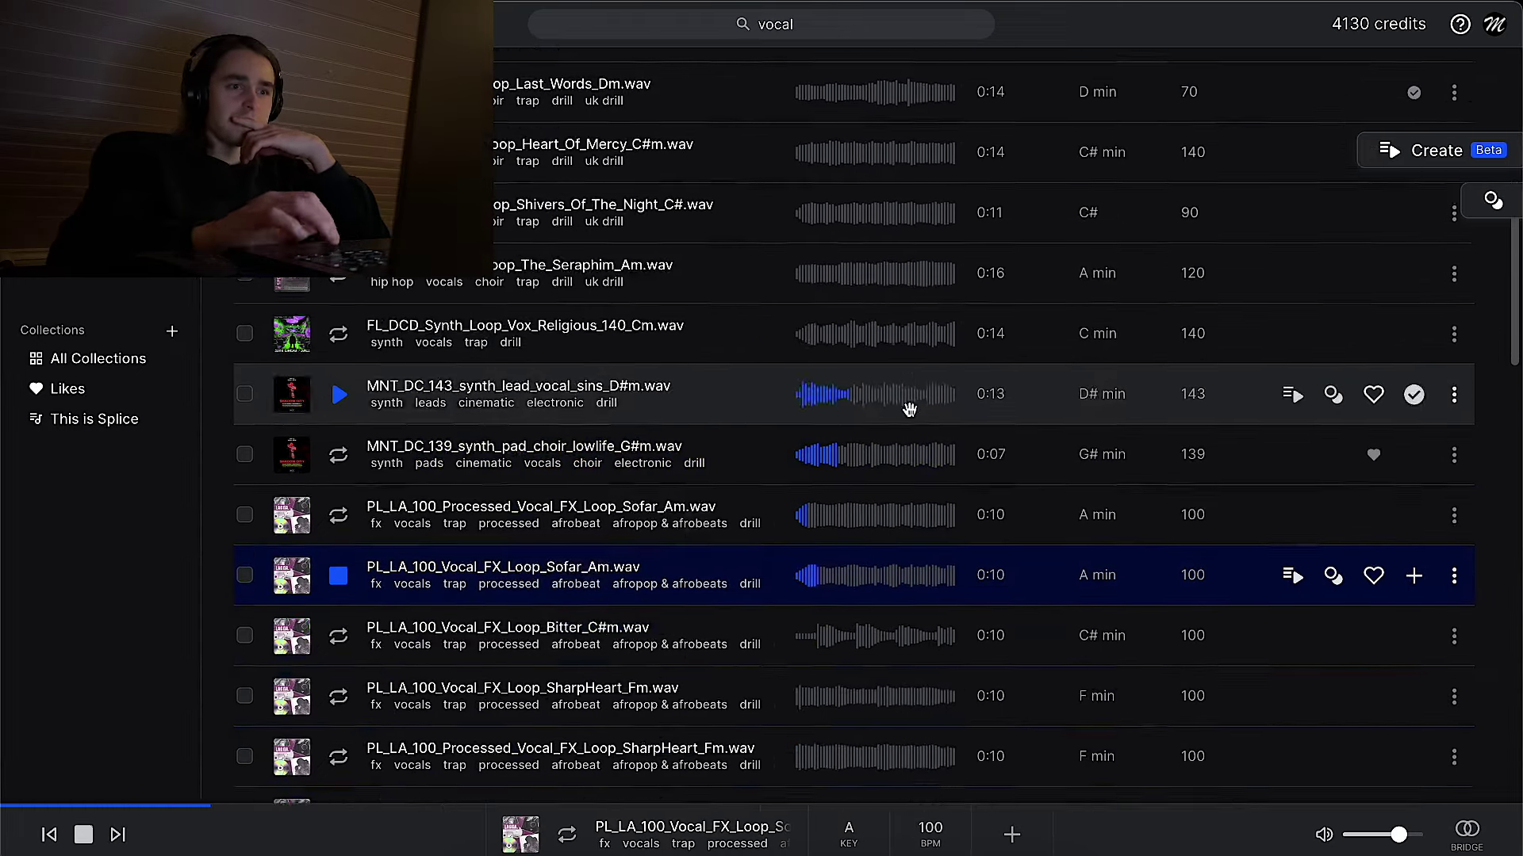
{"action": "key", "text": "Down"}
{"action": "key", "text": "Down"}
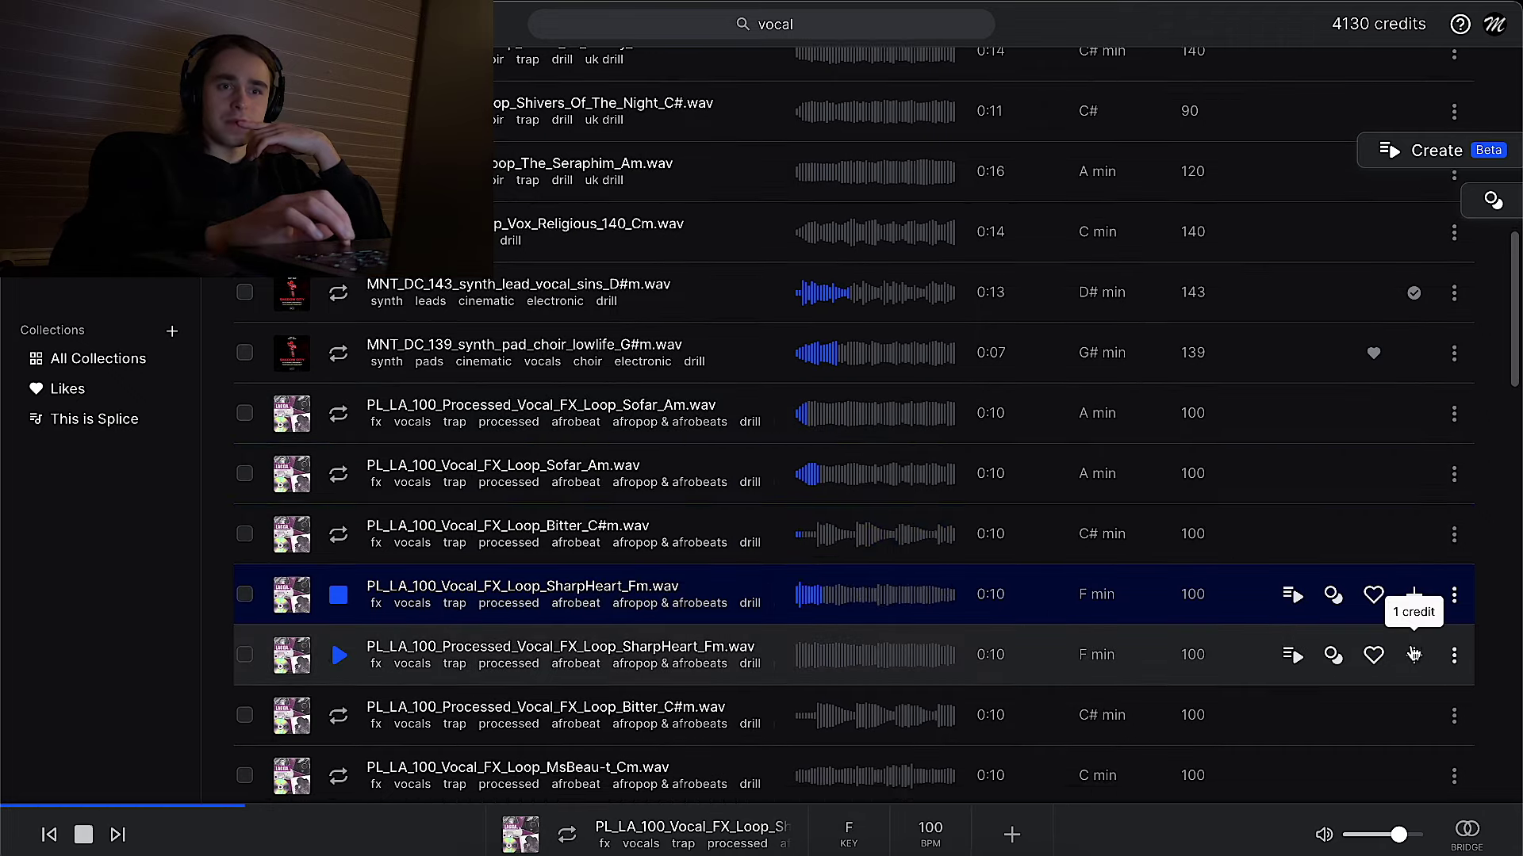
{"action": "left_click", "coordinate": [1415, 597]}
Audition the following vocal samples and add PL_LA_100_Processed_Vocal_FX_Loop_MsBeau-t_Cm.wav to the library.
{"action": "key", "text": "Down"}
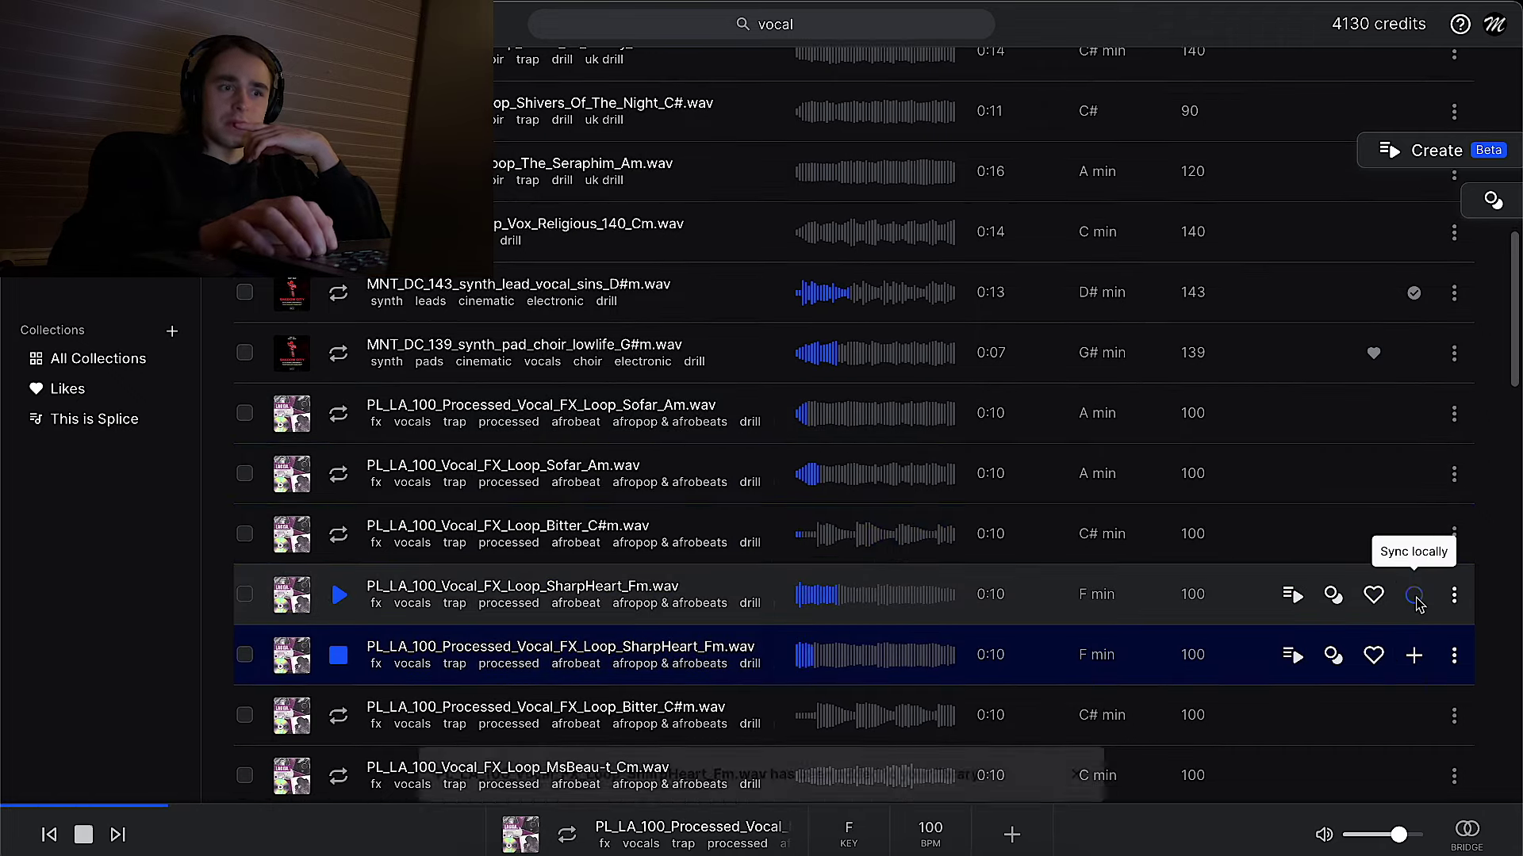
{"action": "key", "text": "Down"}
{"action": "scroll", "coordinate": [1417, 607], "scroll_direction": "down", "scroll_amount": 7}
{"action": "key", "text": "Down"}
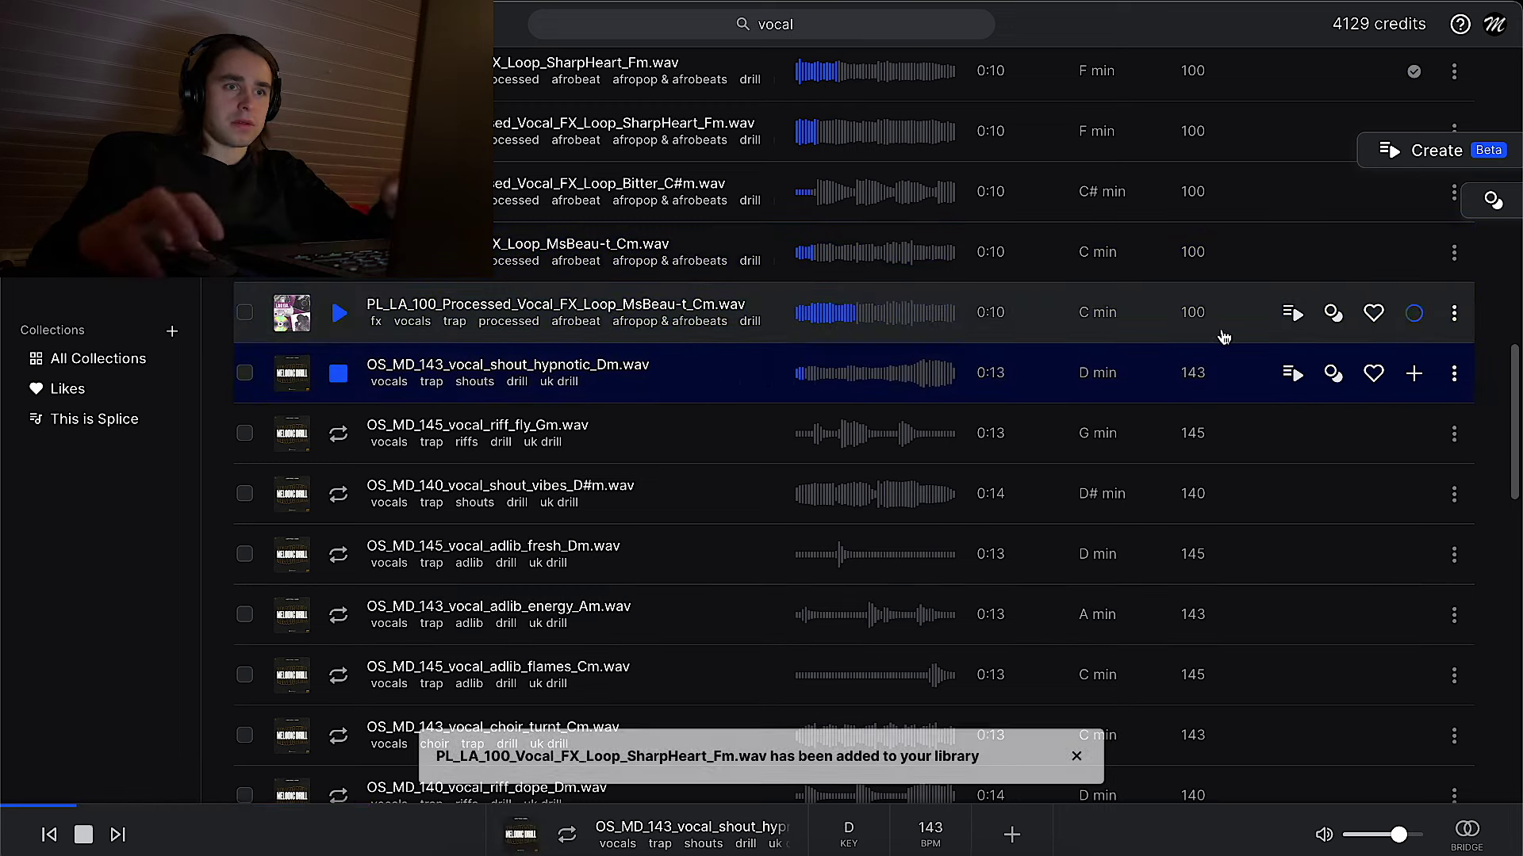
{"action": "key", "text": "Down"}
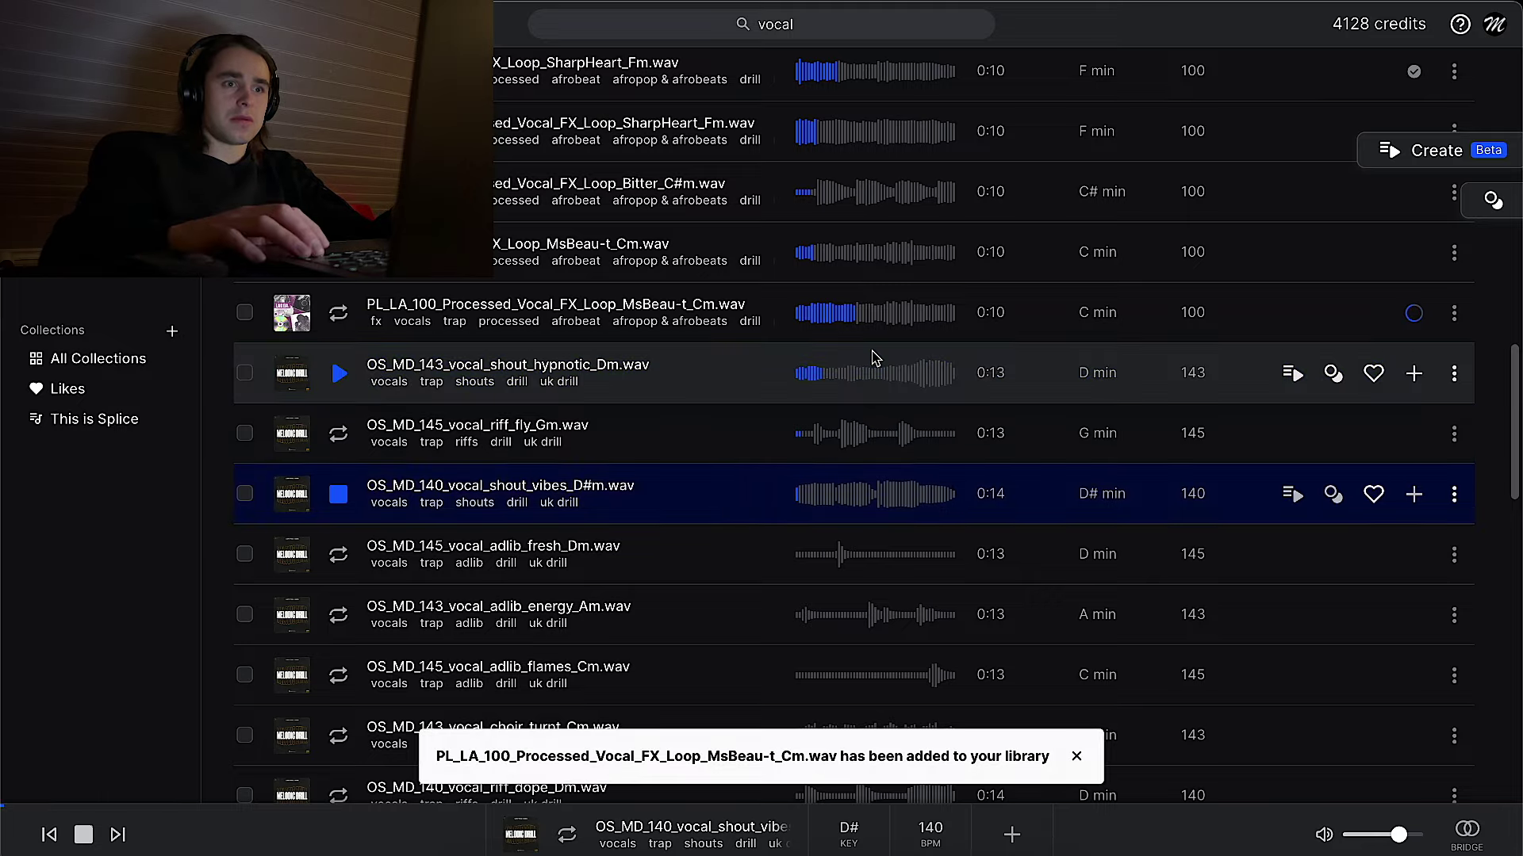
Bring the SharpHeart_Fm vocal loop from Splice into the FL Studio playlist on Track 7 at bar 89.
{"action": "scroll", "coordinate": [872, 359], "scroll_direction": "up", "scroll_amount": 2}
{"action": "left_click_drag", "start_coordinate": [796, 245], "coordinate": [1242, 521]}
{"action": "key", "text": "super+Tab"}
{"action": "scroll", "coordinate": [1243, 521], "scroll_direction": "up", "scroll_amount": 2}
Set the SharpHeart vocal clip's time stretching mode to Stretch, raise its pitch slightly and make it fill bars 89 to 97.
{"action": "double_click", "coordinate": [1243, 521]}
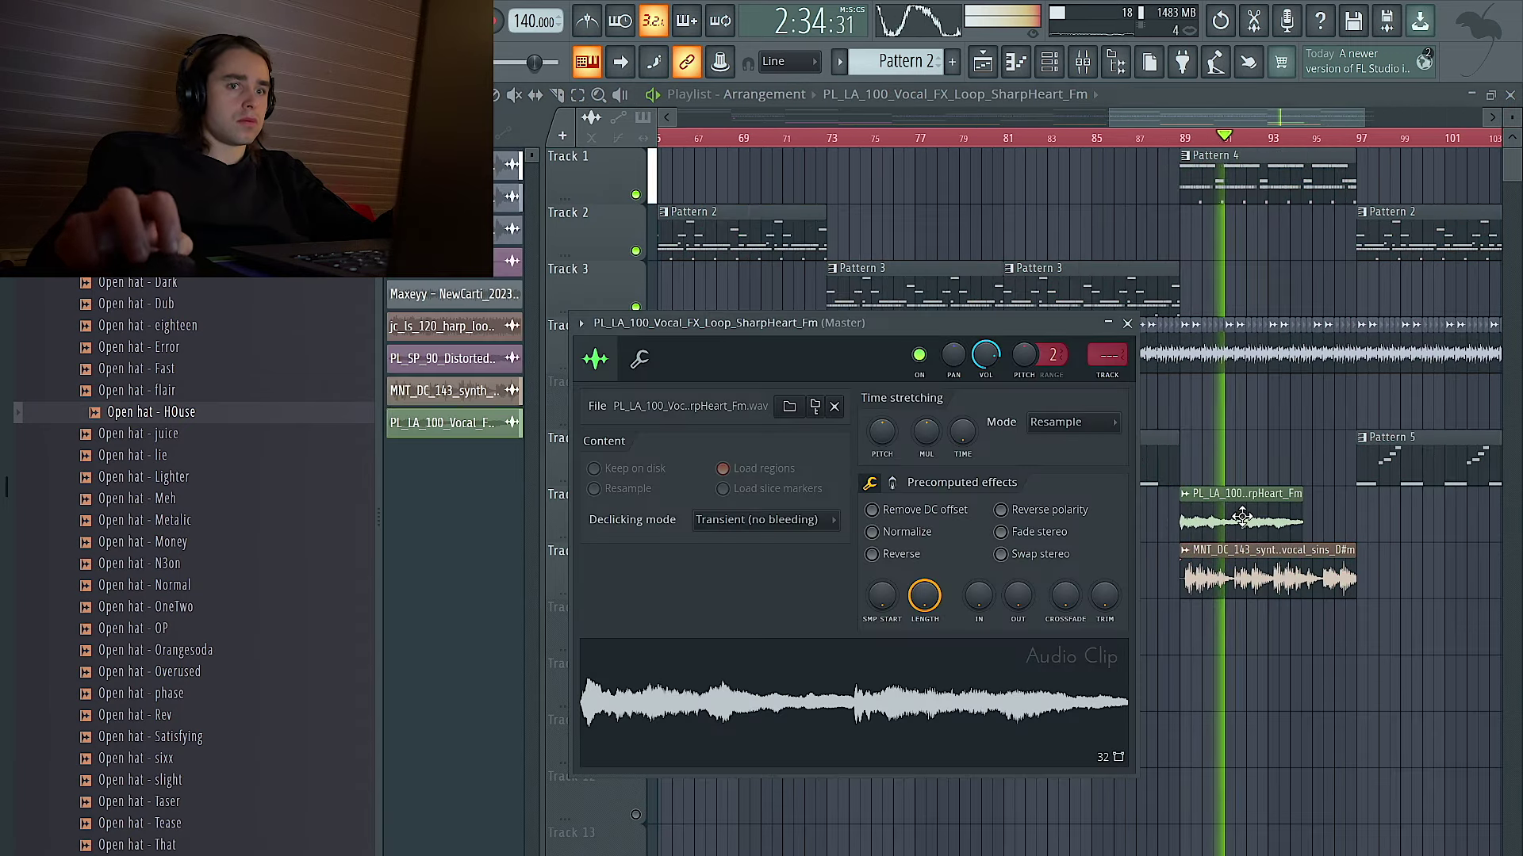
{"action": "left_click", "coordinate": [1062, 422]}
{"action": "left_click", "coordinate": [1055, 478]}
{"action": "left_click_drag", "start_coordinate": [883, 435], "coordinate": [883, 425]}
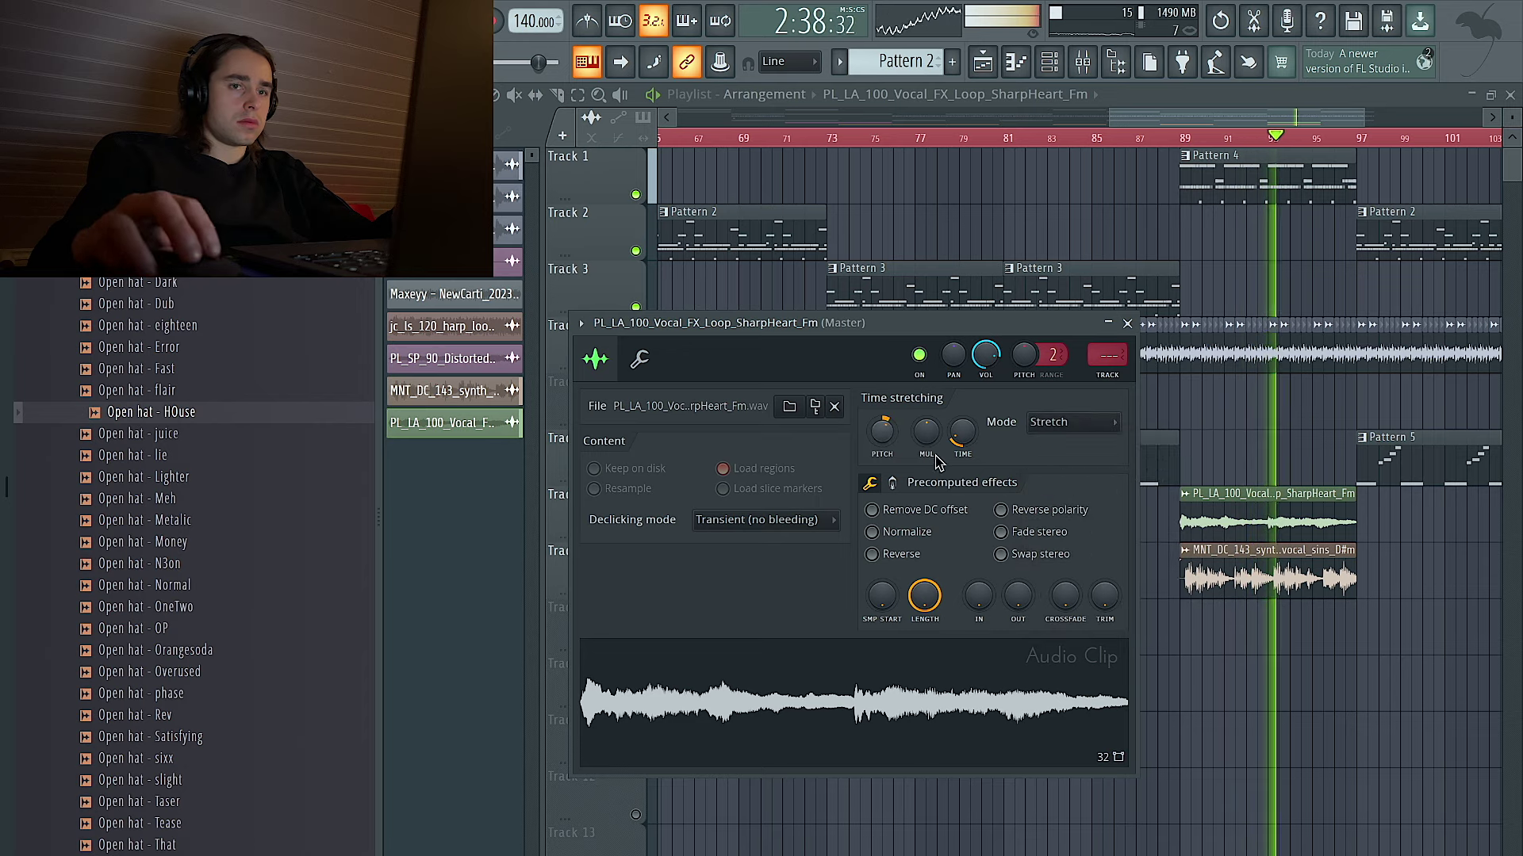
{"action": "left_click", "coordinate": [1264, 342]}
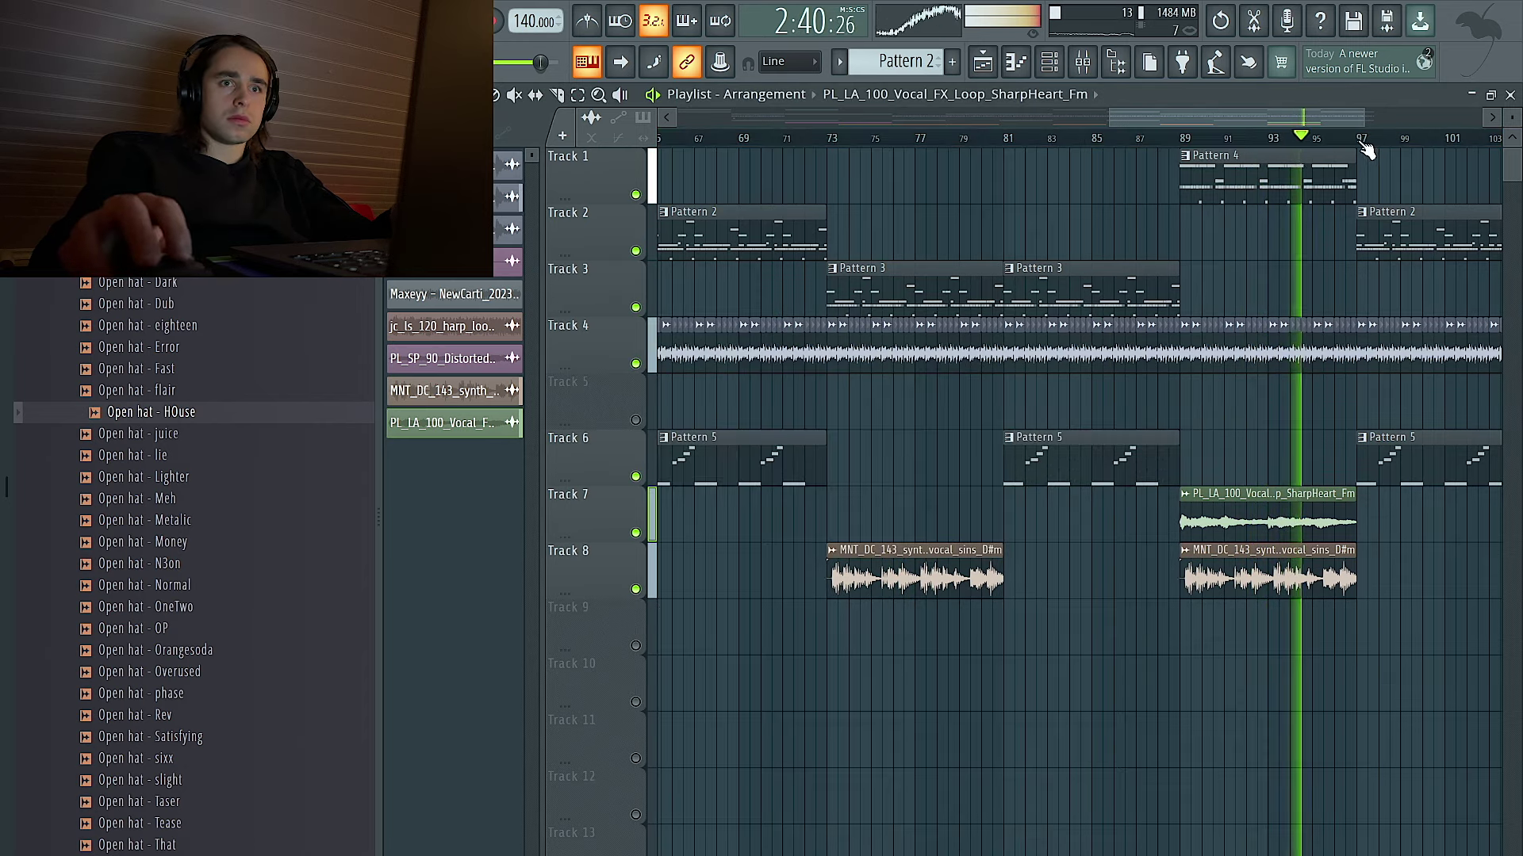
Select bars 89 to 97 in the playlist and play the section from bar 89.
{"action": "left_click_drag", "start_coordinate": [1357, 140], "coordinate": [1179, 140]}
{"action": "left_click", "coordinate": [1189, 138]}
{"action": "left_click", "coordinate": [1181, 139]}
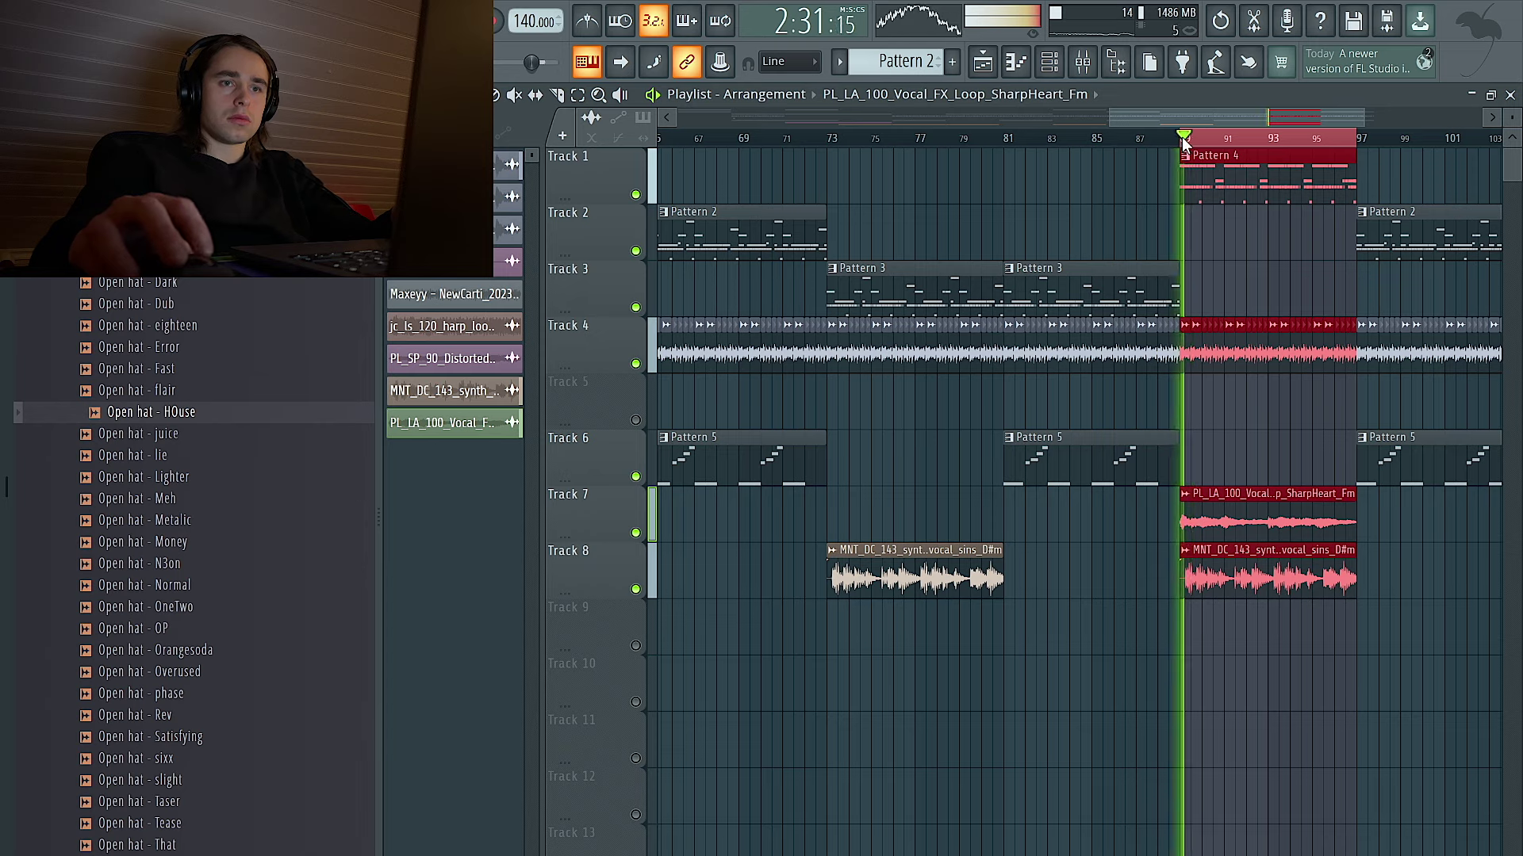
{"action": "left_click", "coordinate": [1230, 483]}
{"action": "right_click", "coordinate": [1230, 479]}
Set the SharpHeart vocal clip's pitch range to 12, and lower its pitch and volume.
{"action": "double_click", "coordinate": [1195, 510]}
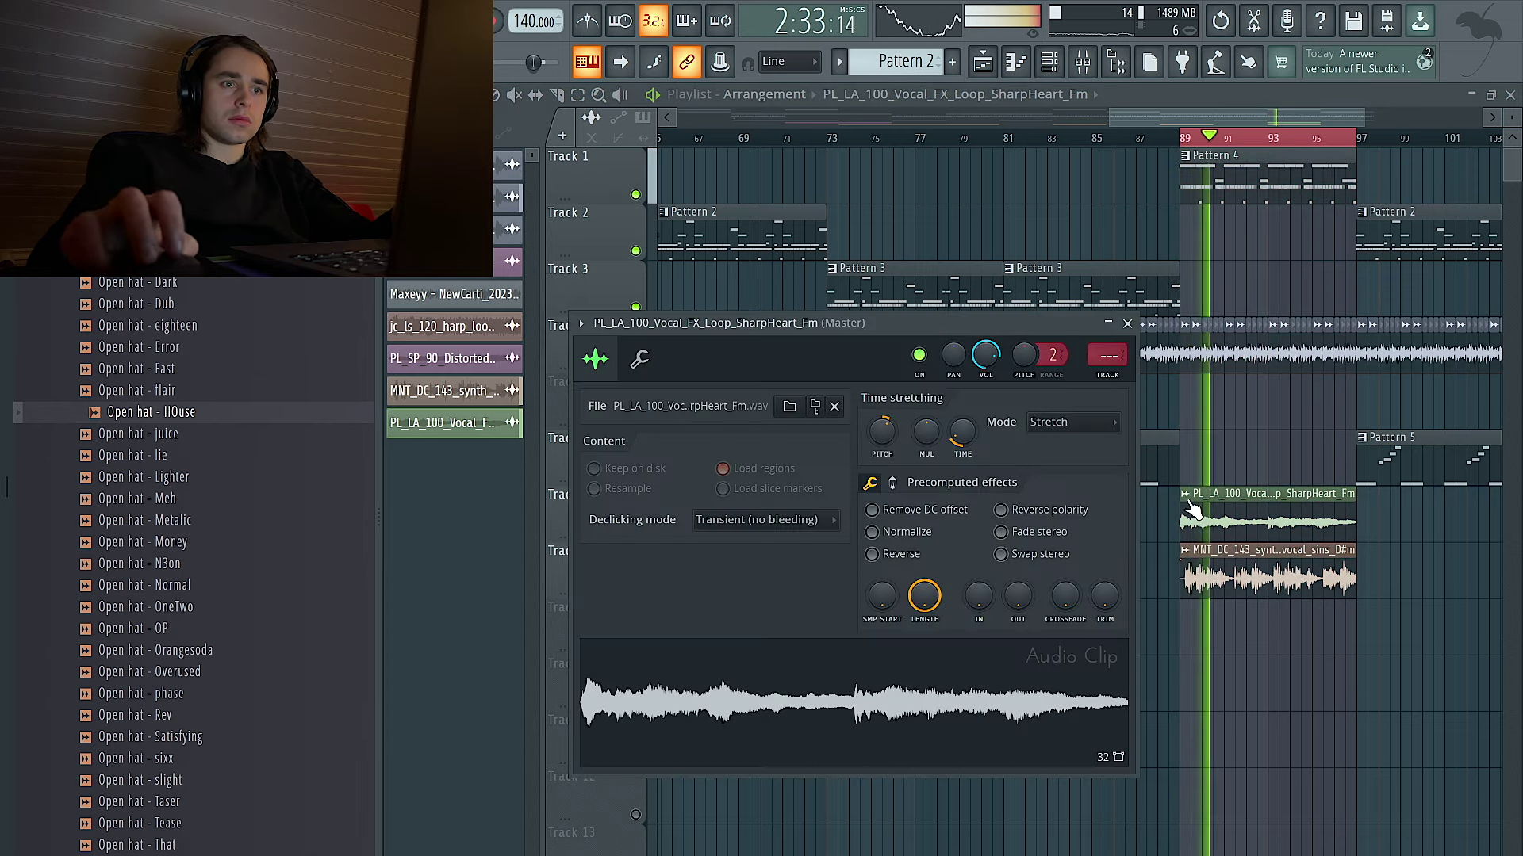
{"action": "left_click_drag", "start_coordinate": [1052, 354], "coordinate": [1023, 444]}
{"action": "key", "text": "space"}
{"action": "key", "text": "space"}
{"action": "left_click_drag", "start_coordinate": [985, 355], "coordinate": [985, 370]}
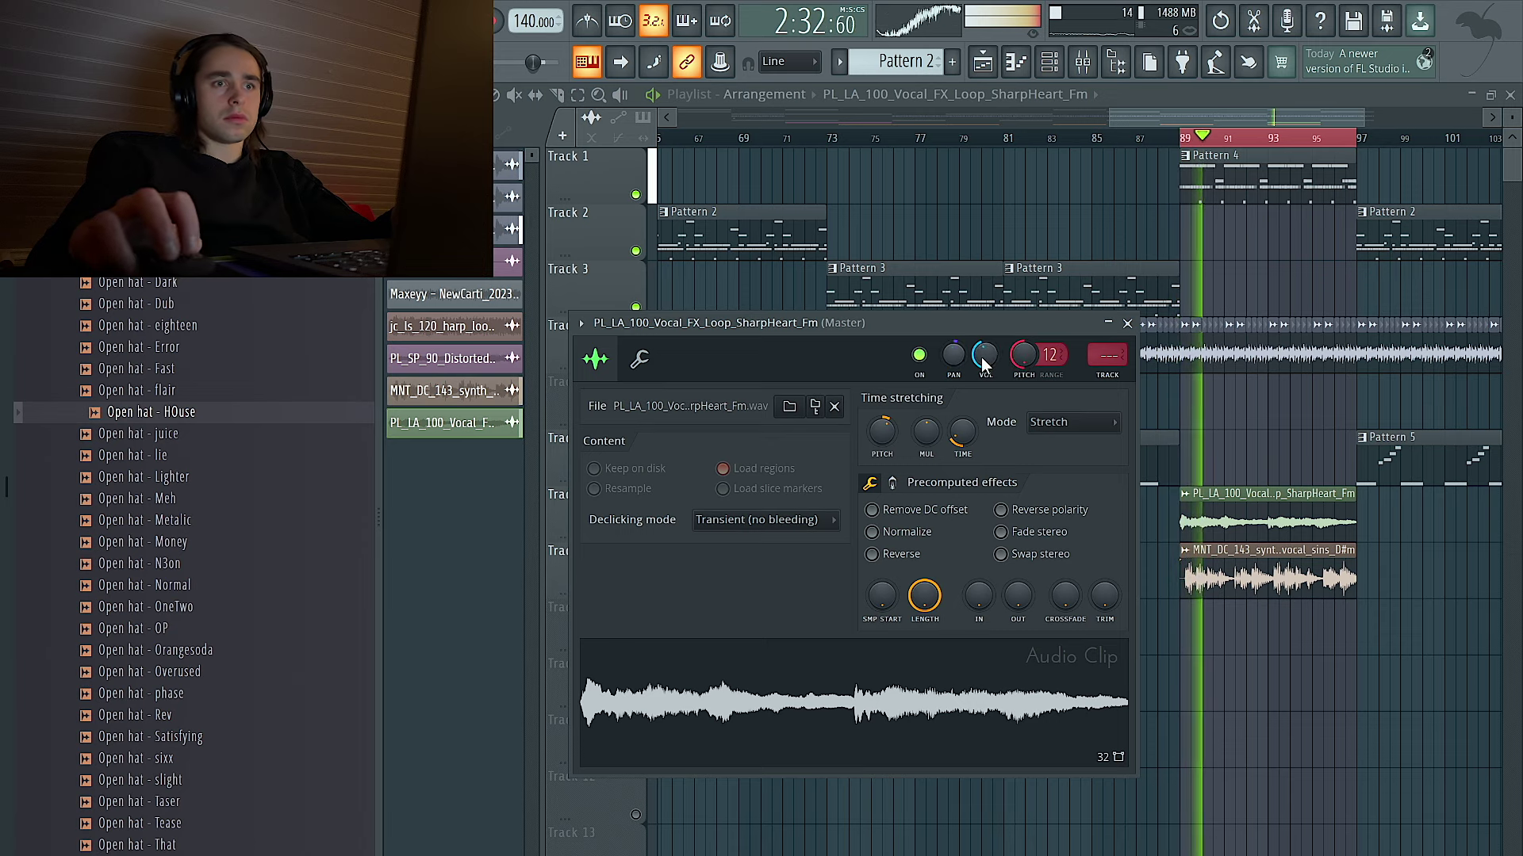
{"action": "right_click", "coordinate": [986, 197]}
Reverse the SharpHeart vocal clip on Track 7.
{"action": "scroll", "coordinate": [986, 197], "scroll_direction": "down", "scroll_amount": 4}
{"action": "scroll", "coordinate": [986, 198], "scroll_direction": "up", "scroll_amount": 5}
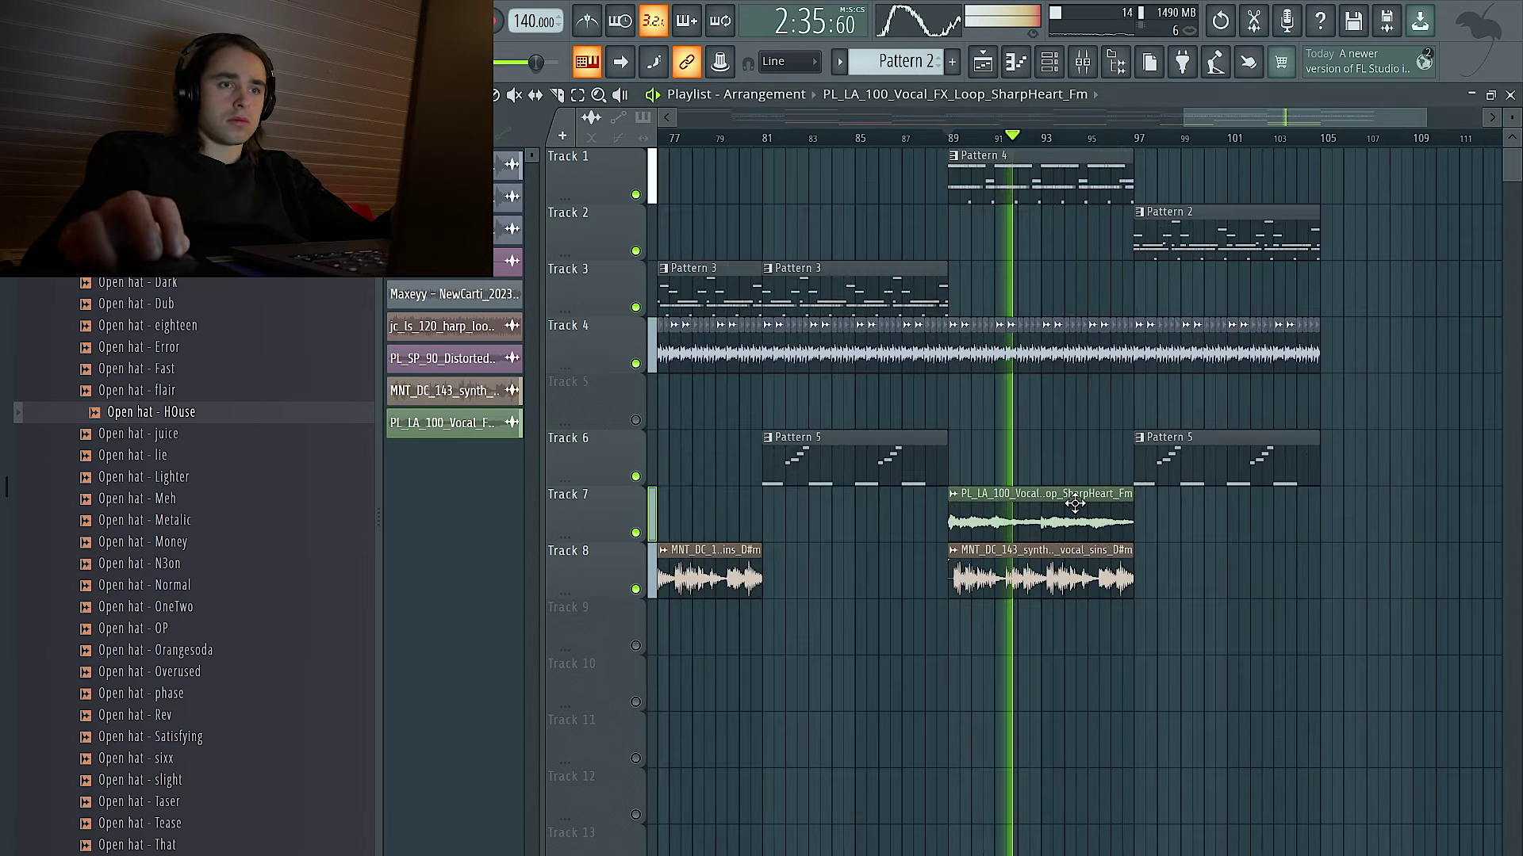
{"action": "double_click", "coordinate": [988, 496]}
{"action": "left_click", "coordinate": [872, 555]}
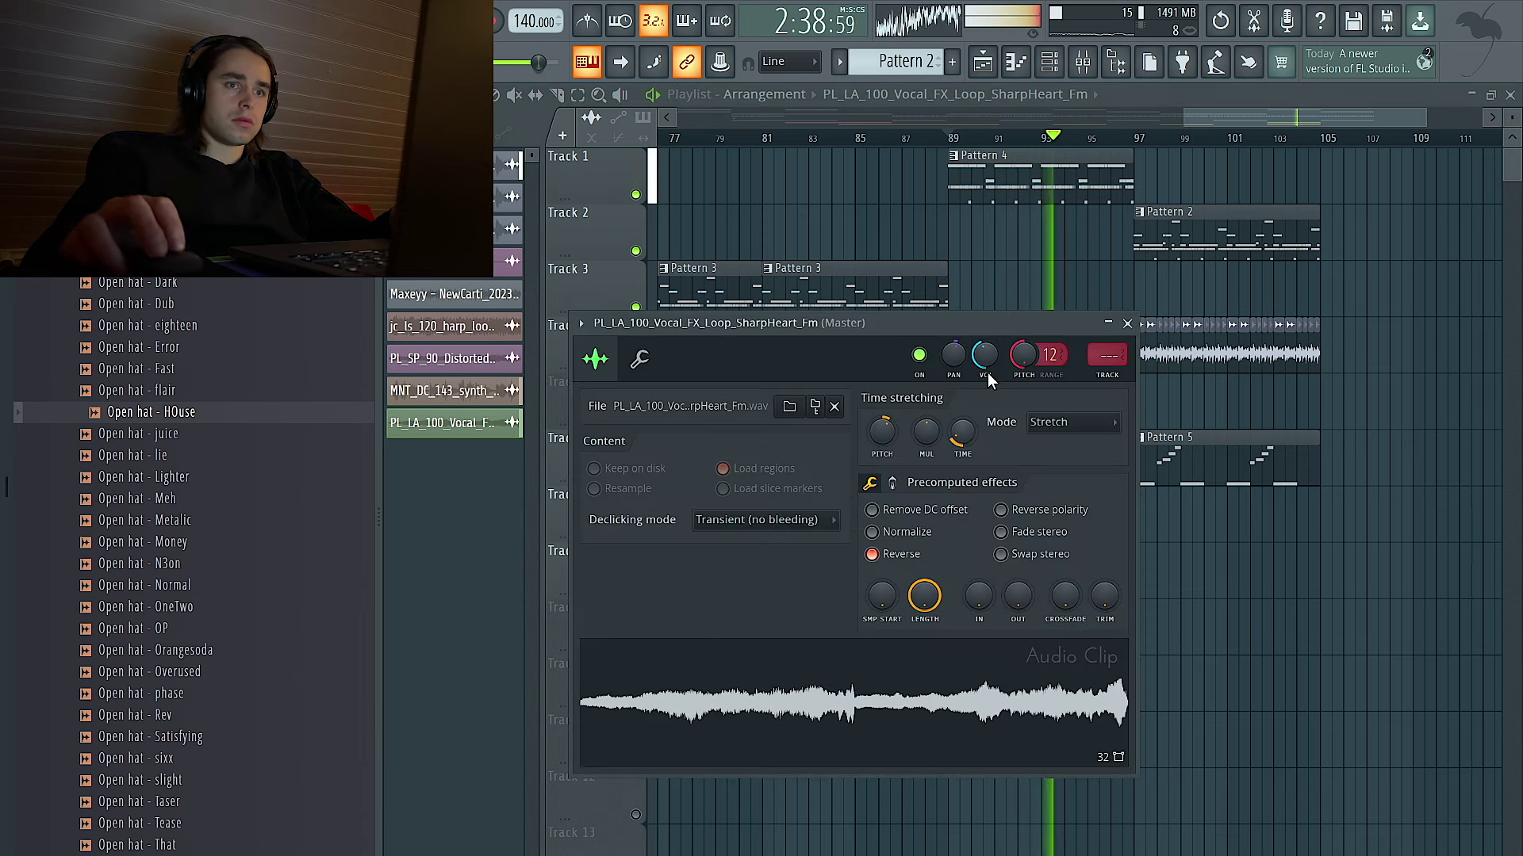
{"action": "left_click", "coordinate": [1172, 97]}
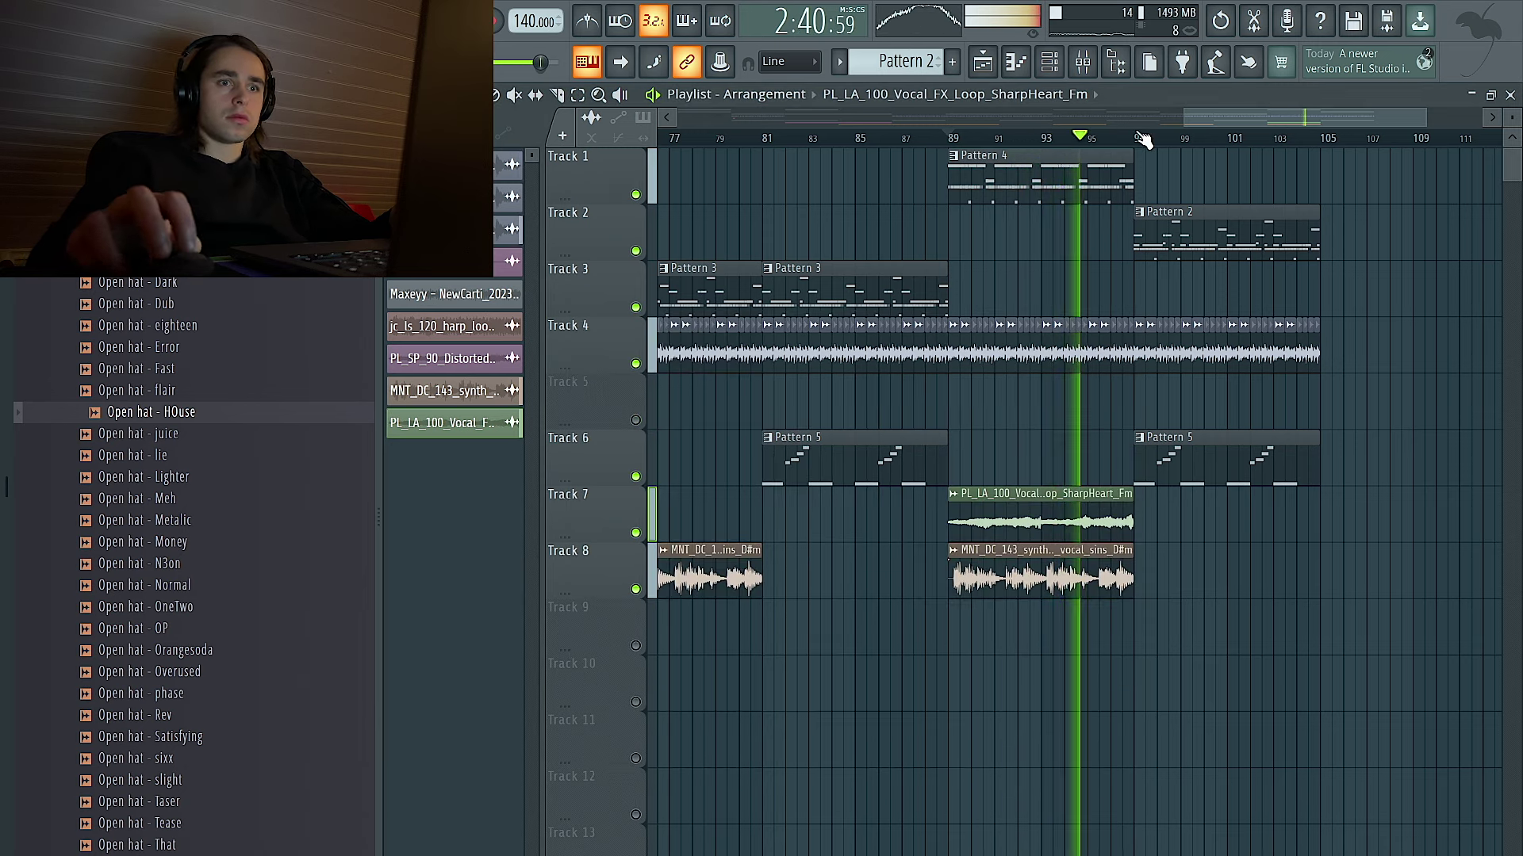
Select bars 57 to 105 of the arrangement and open the last Pattern 5 clip on Track 6 in the piano roll.
{"action": "scroll", "coordinate": [1361, 162], "scroll_direction": "down", "scroll_amount": 2}
{"action": "scroll", "coordinate": [1361, 162], "scroll_direction": "down", "scroll_amount": 3}
{"action": "mouse_move", "coordinate": [1378, 145]}
{"action": "left_mouse_down"}
{"action": "mouse_move", "coordinate": [972, 141]}
{"action": "mouse_move", "coordinate": [1050, 140]}
{"action": "left_mouse_up"}
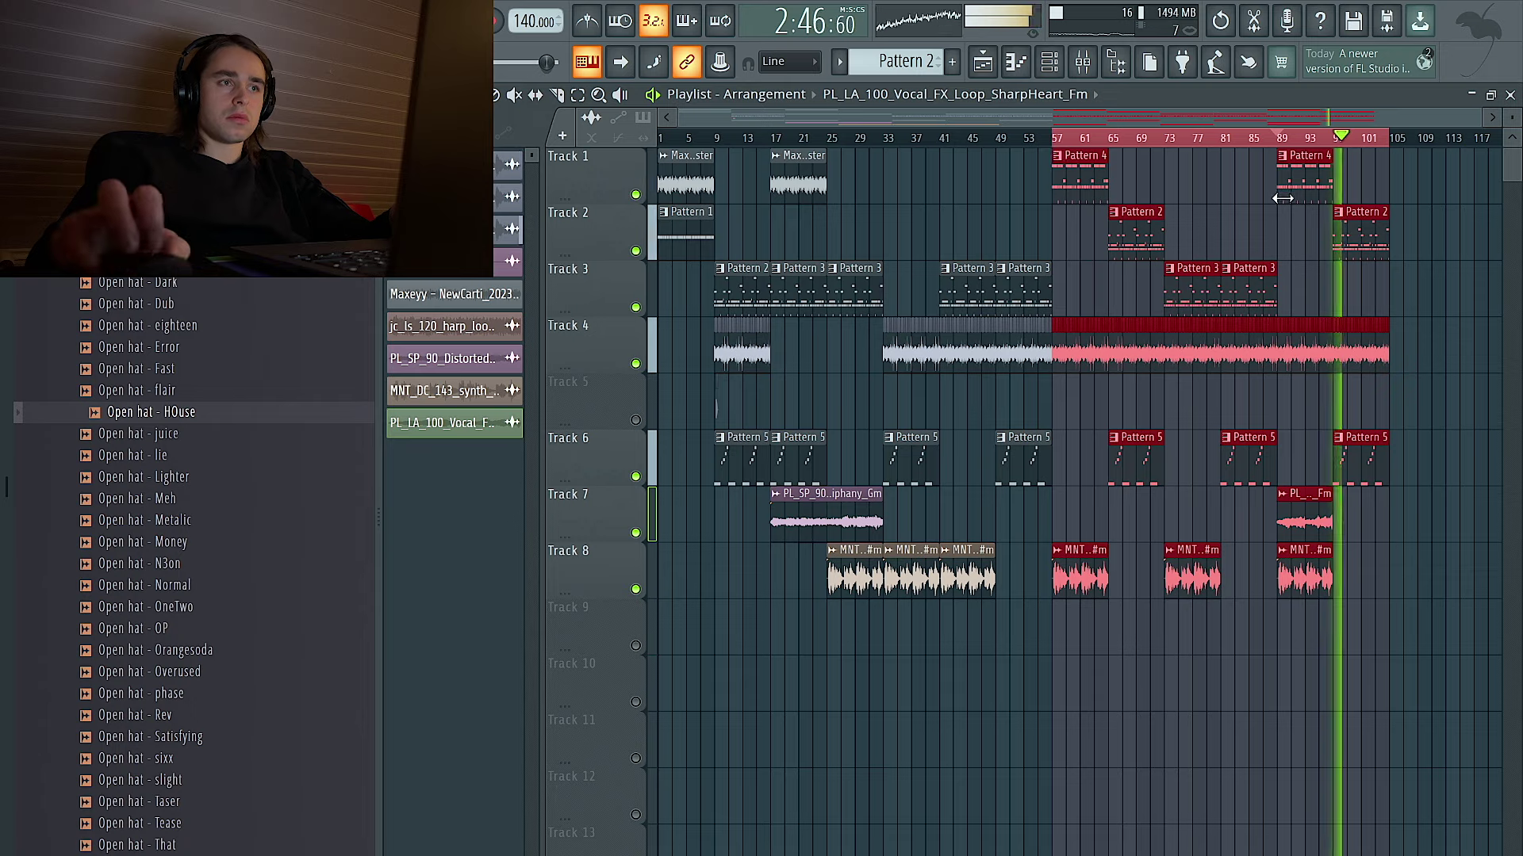
{"action": "scroll", "coordinate": [1282, 198], "scroll_direction": "up", "scroll_amount": 2}
{"action": "scroll", "coordinate": [1257, 190], "scroll_direction": "up", "scroll_amount": 2}
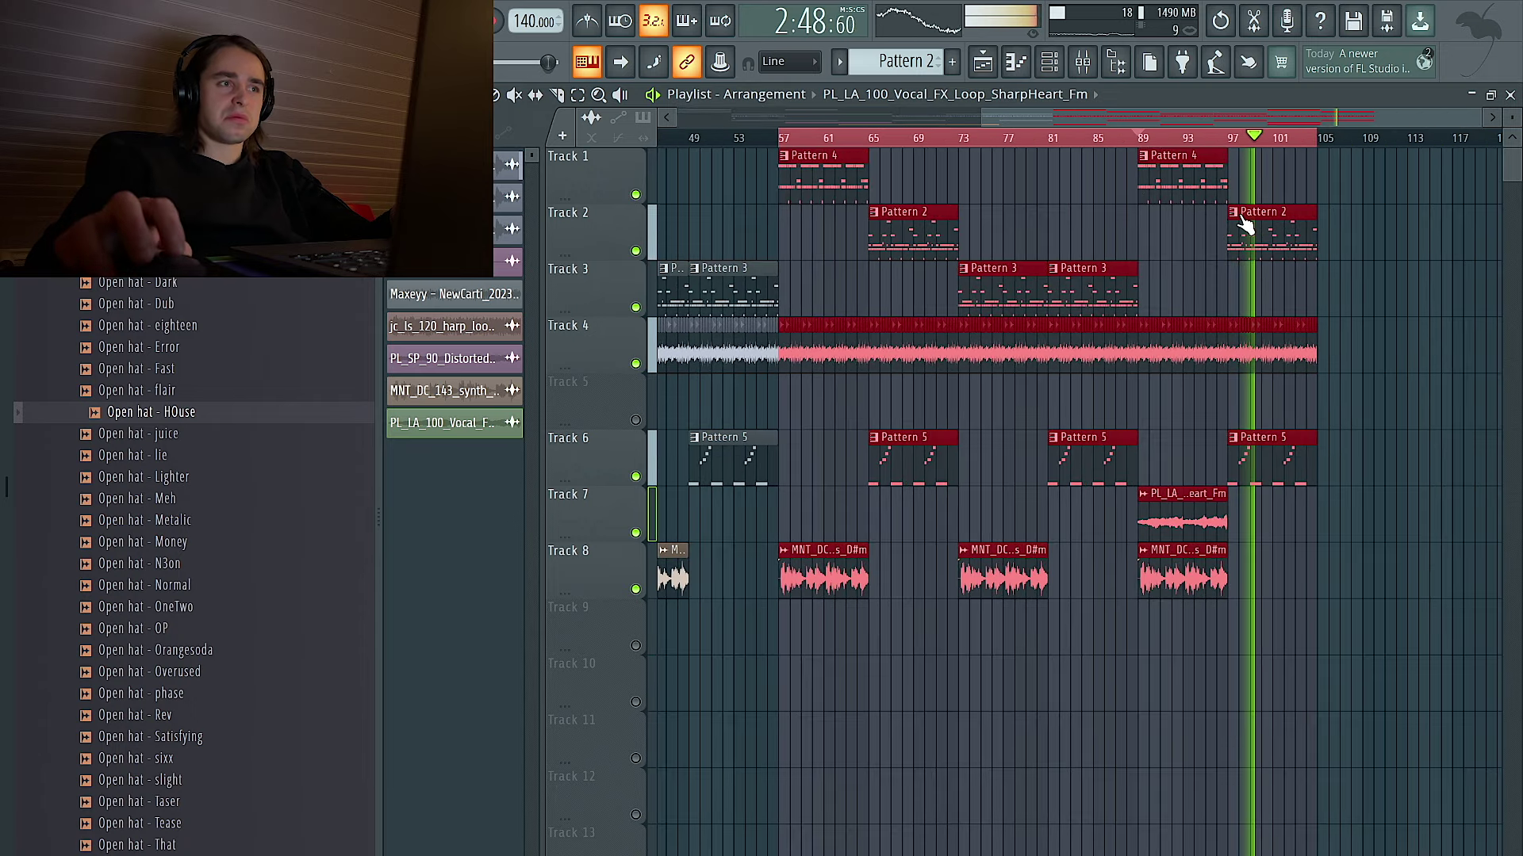
{"action": "double_click", "coordinate": [1300, 485]}
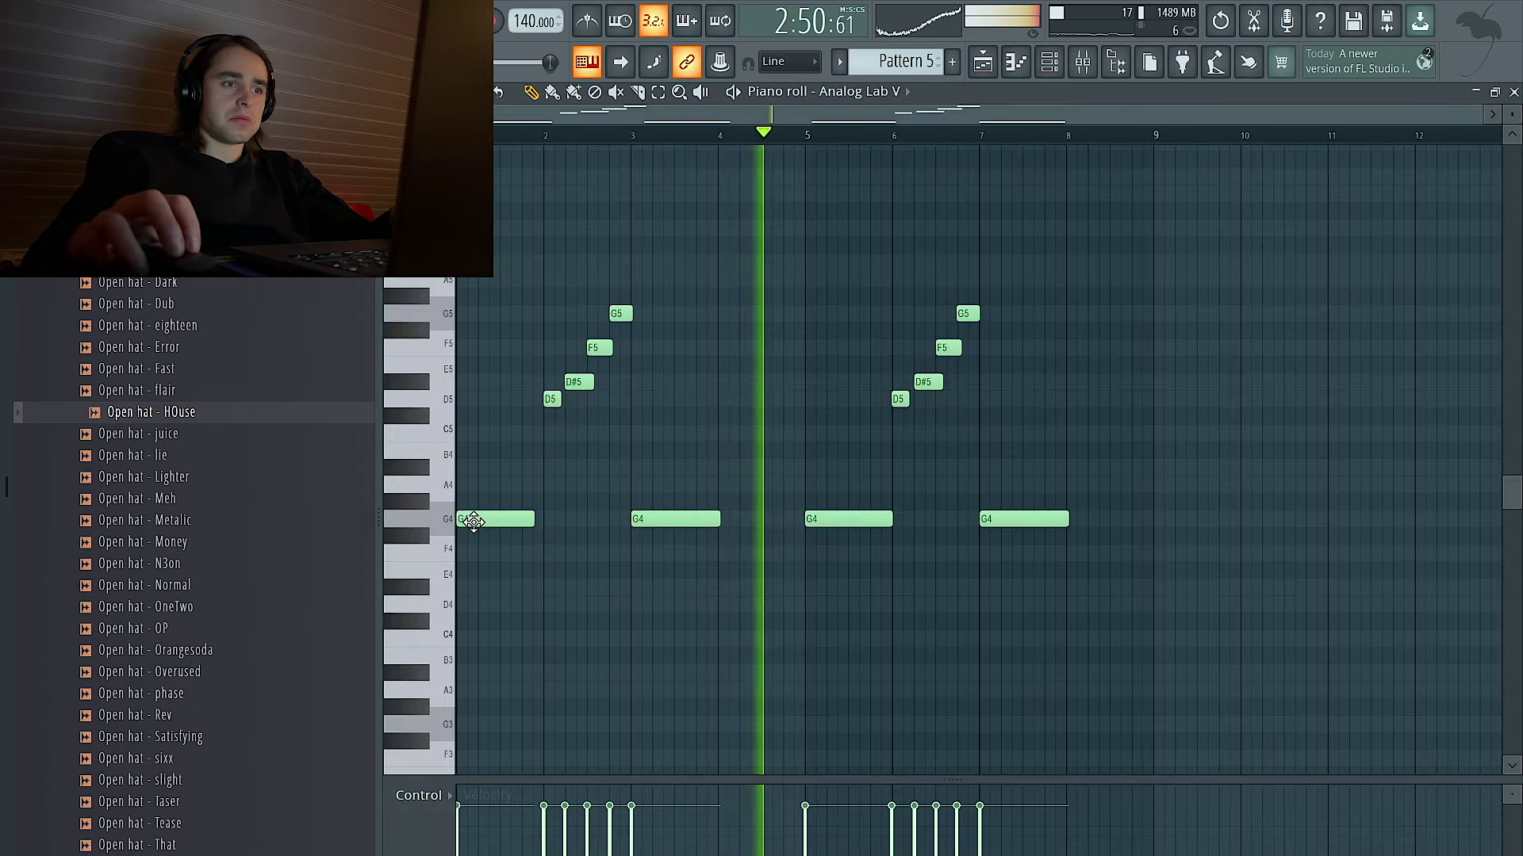
Try A#4 and D5 notes above the G4 at bar 7, lengthened to bar 8, and delete both.
{"action": "left_click", "coordinate": [984, 468]}
{"action": "left_click", "coordinate": [984, 403]}
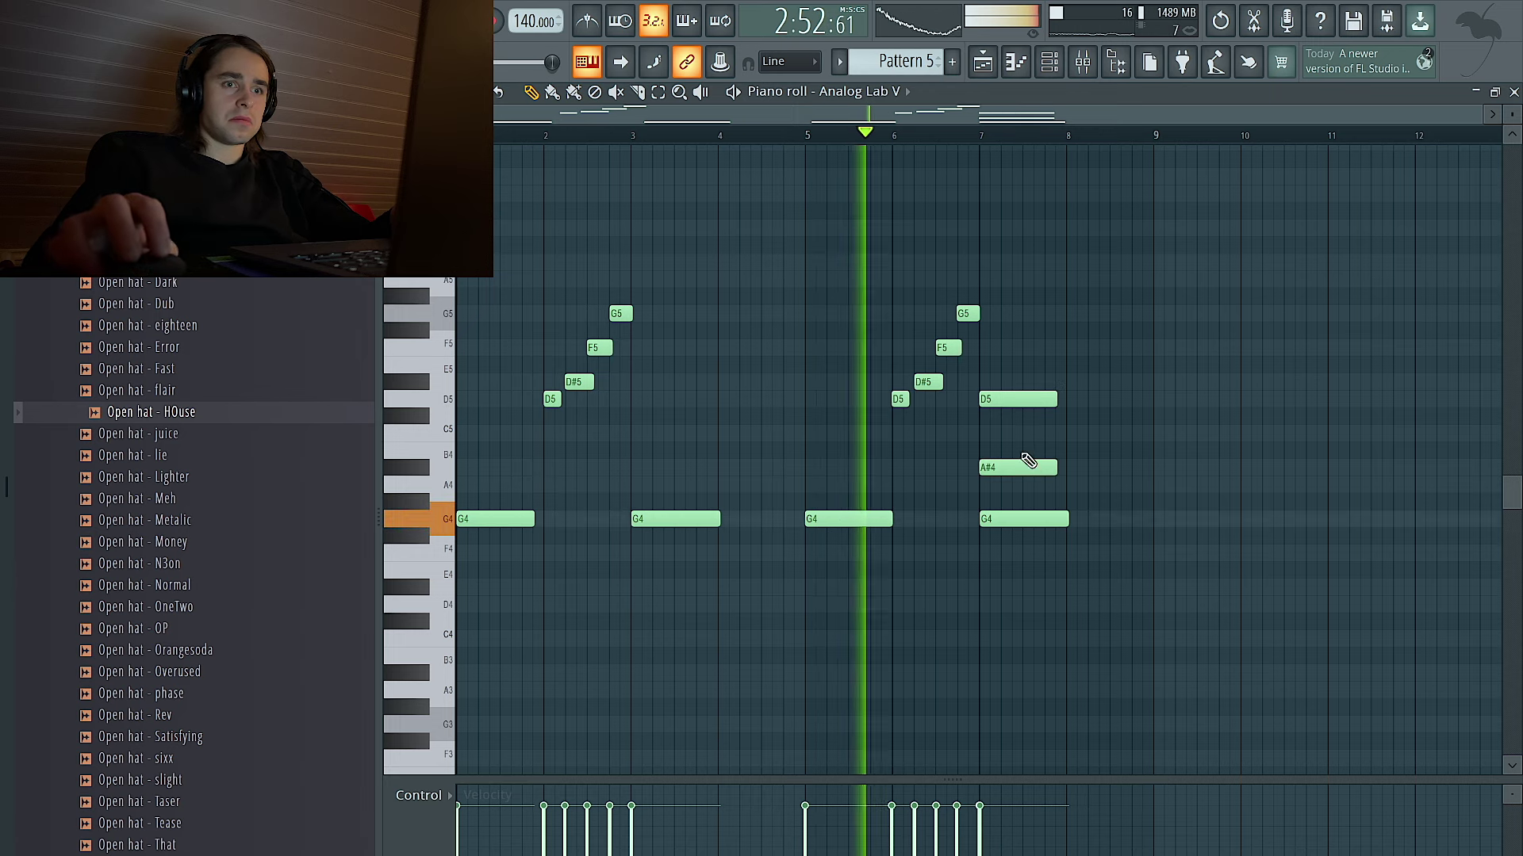
{"action": "left_click_drag", "start_coordinate": [1050, 470], "coordinate": [1068, 395]}
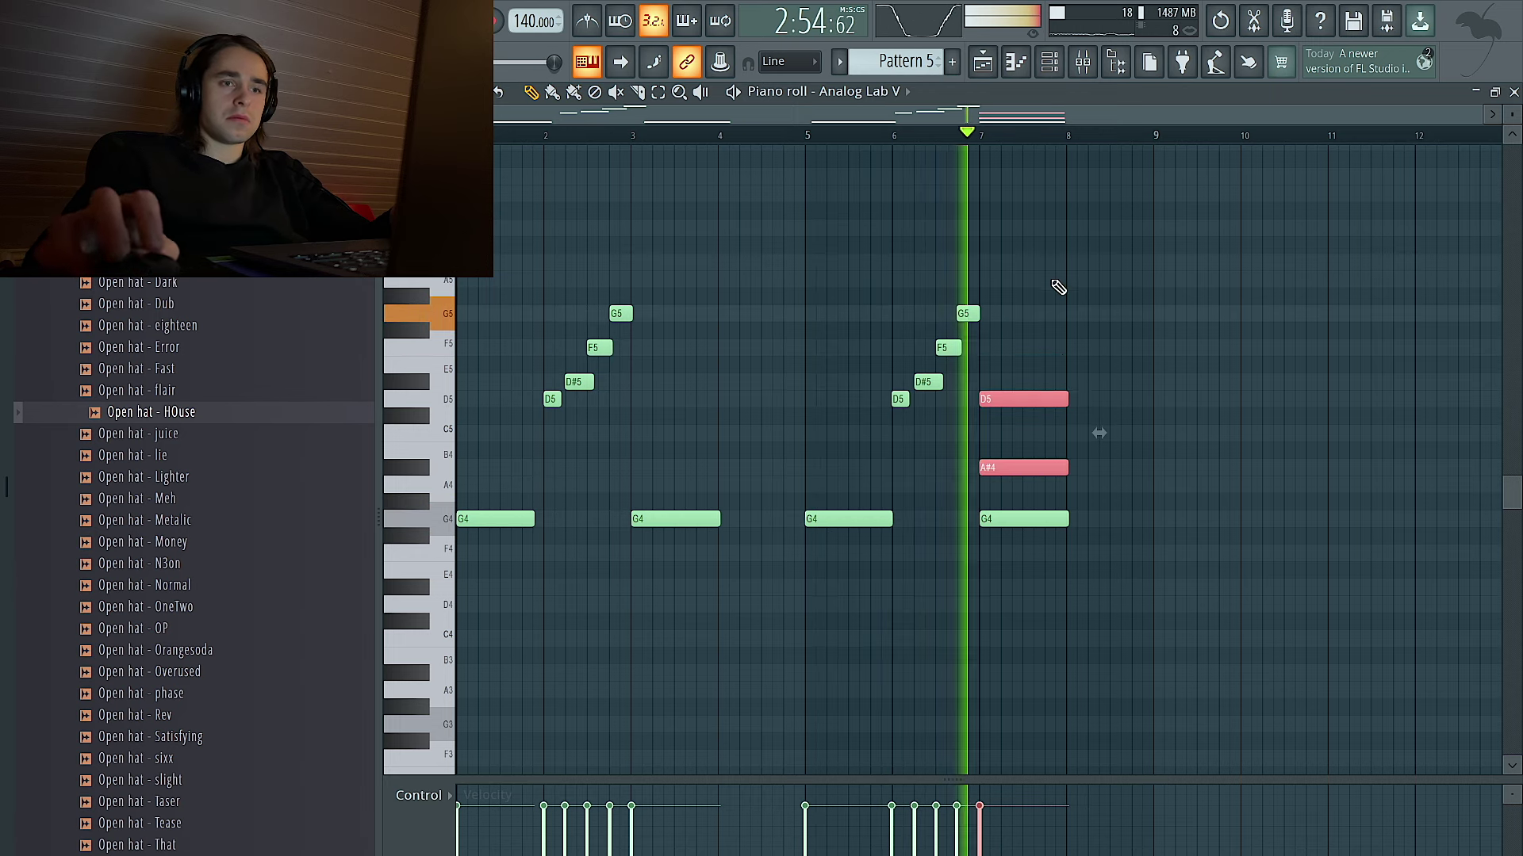
{"action": "left_click", "coordinate": [1076, 264]}
{"action": "right_click", "coordinate": [1031, 468]}
{"action": "right_click", "coordinate": [1037, 398]}
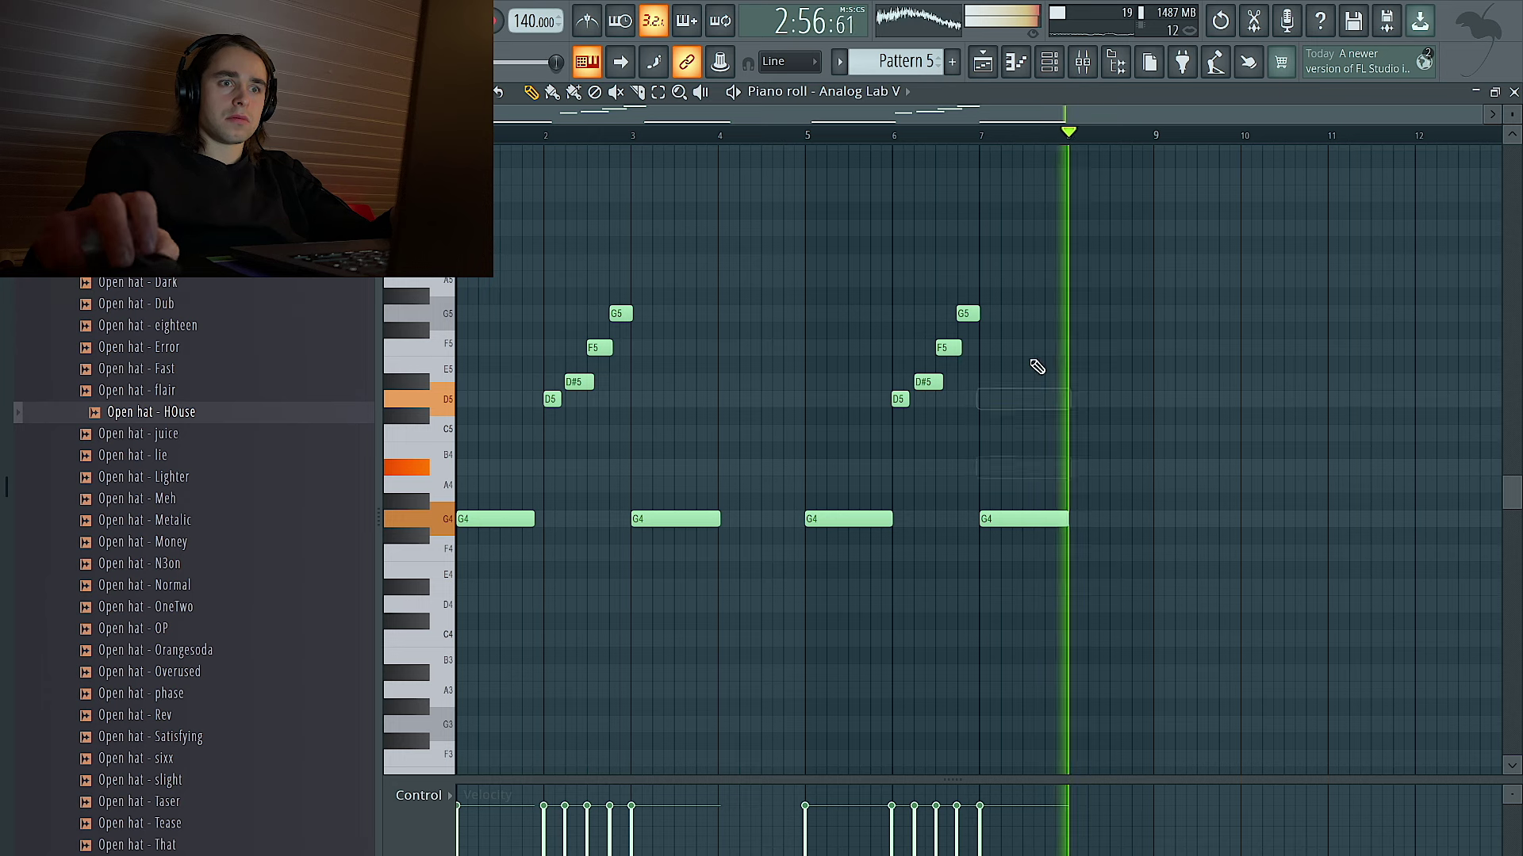
Add one-bar D5 notes above the four long G4 notes, at bars 1, 3, 5 and 7 of Pattern 5.
{"action": "left_click", "coordinate": [461, 589]}
{"action": "left_click", "coordinate": [462, 637]}
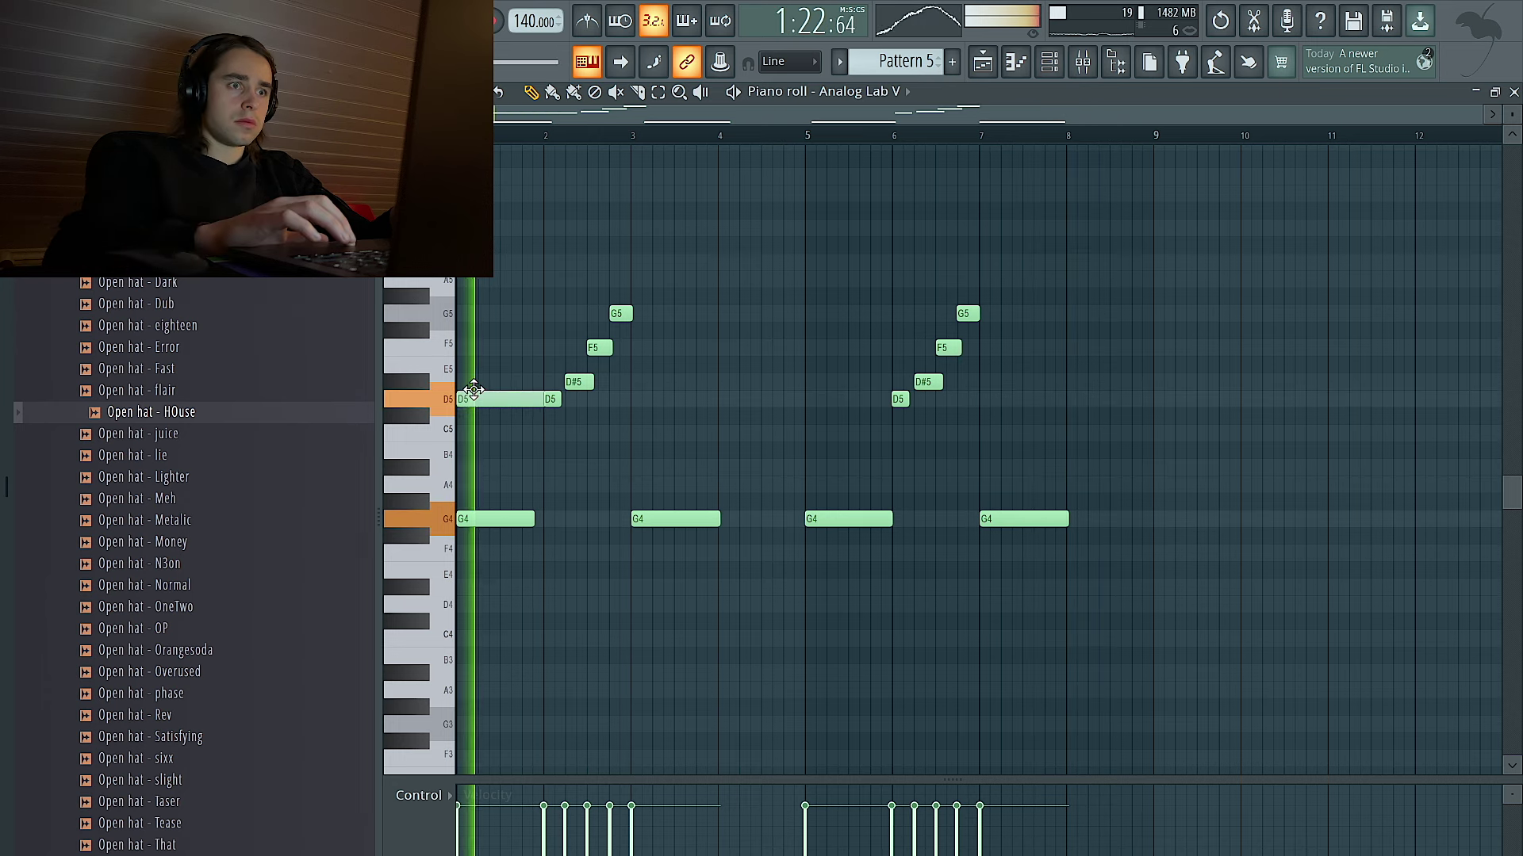
{"action": "left_click", "coordinate": [633, 400]}
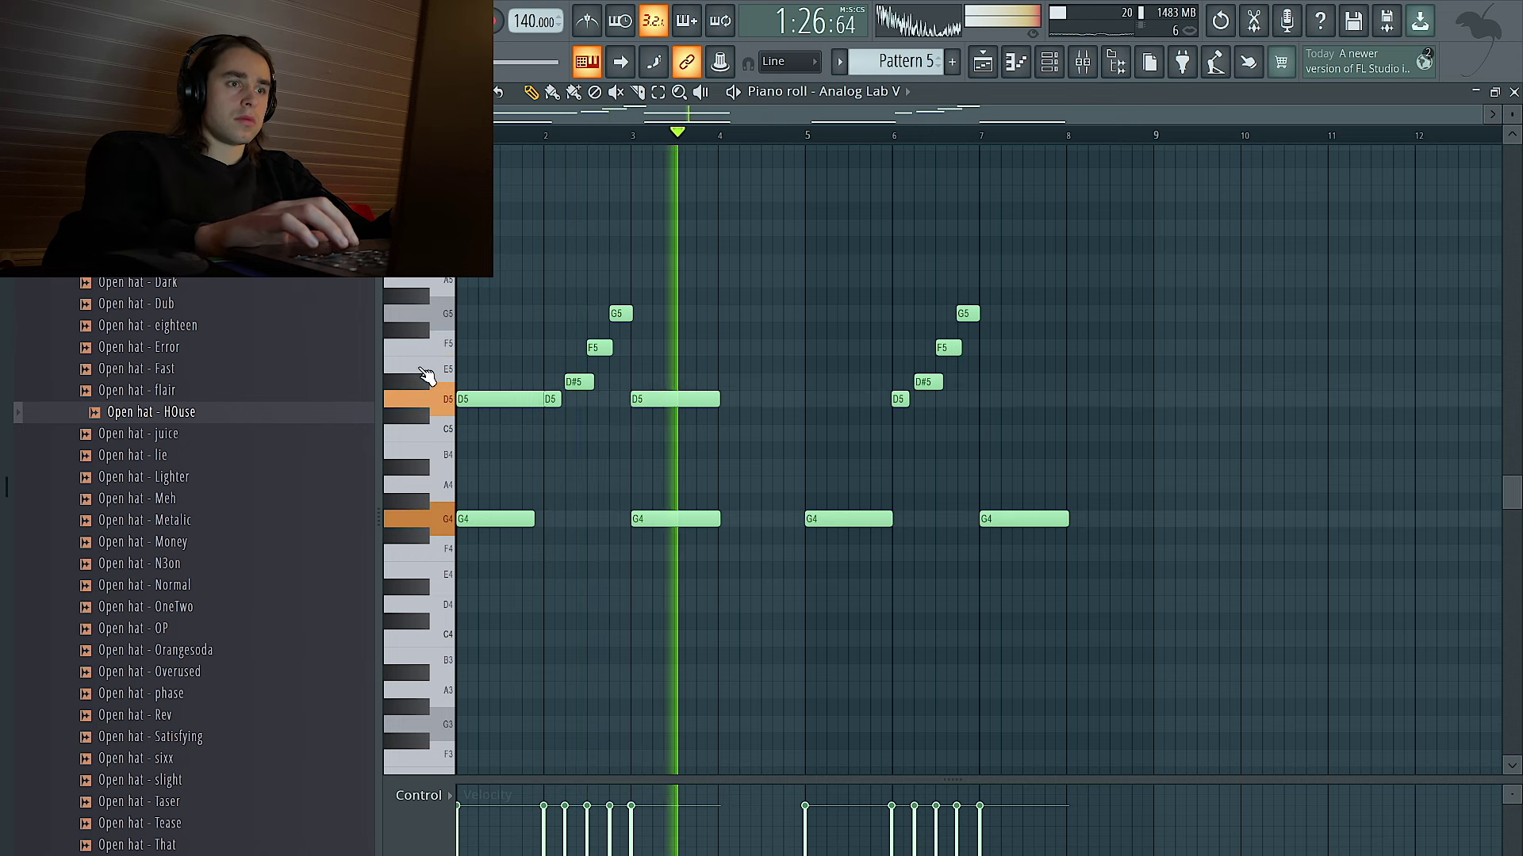
{"action": "left_click_drag", "start_coordinate": [458, 383], "coordinate": [477, 429]}
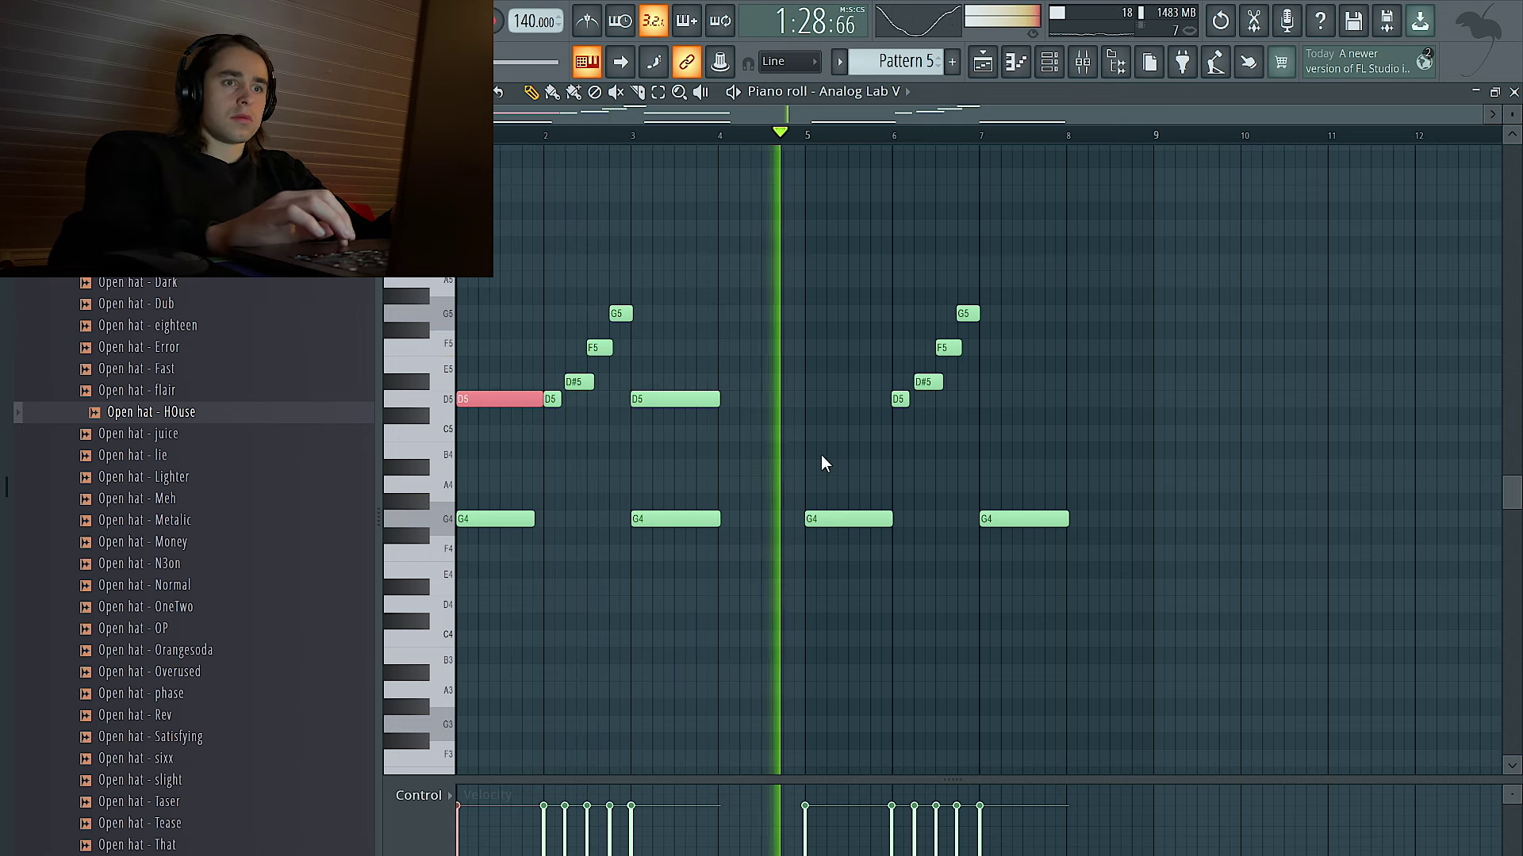
{"action": "left_click", "coordinate": [807, 399]}
{"action": "left_click", "coordinate": [859, 403]}
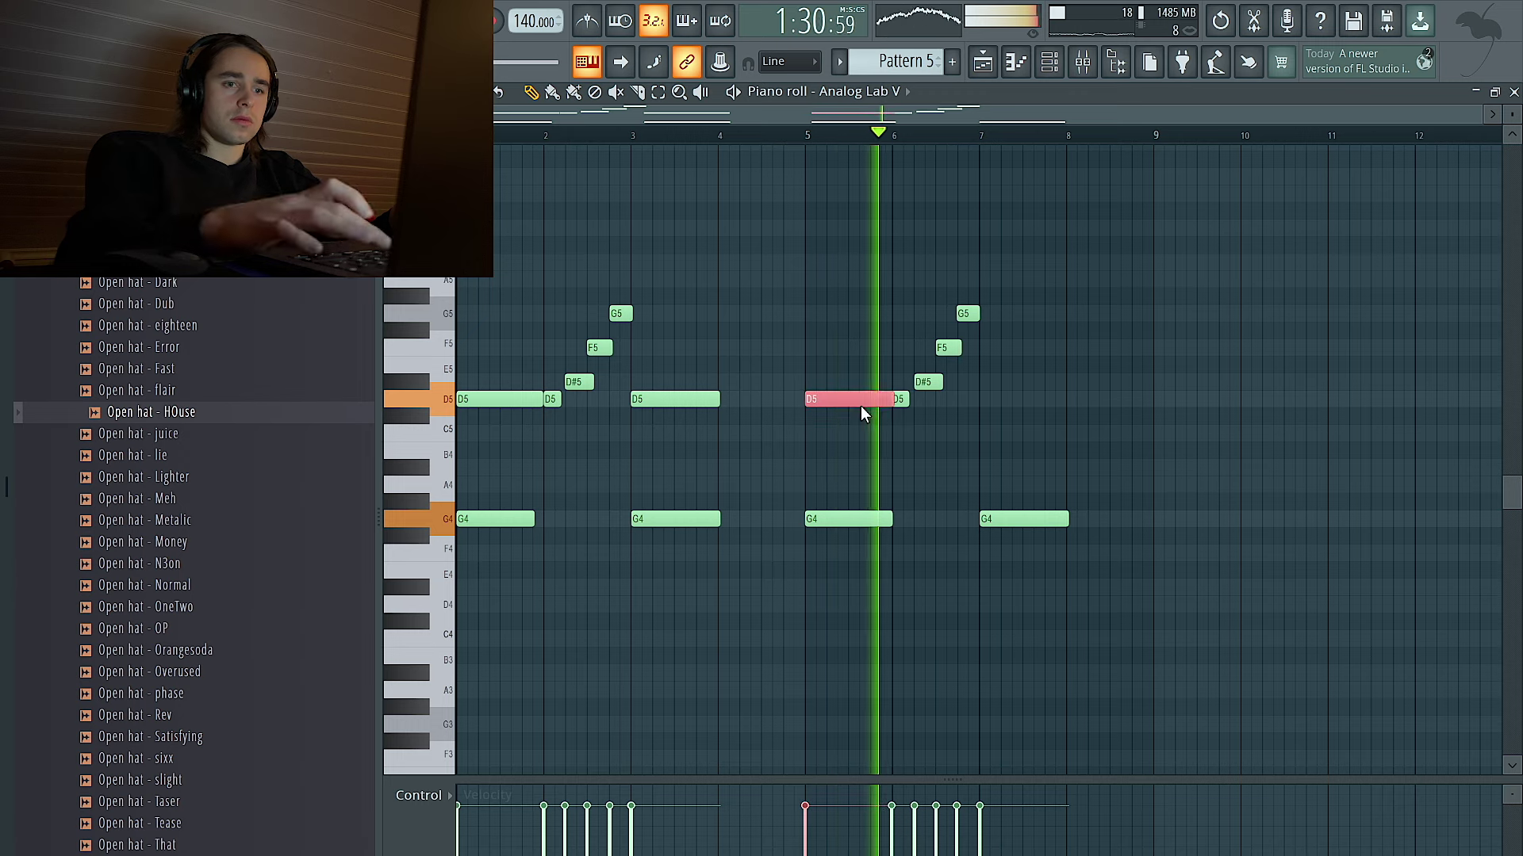
{"action": "left_click", "coordinate": [984, 401]}
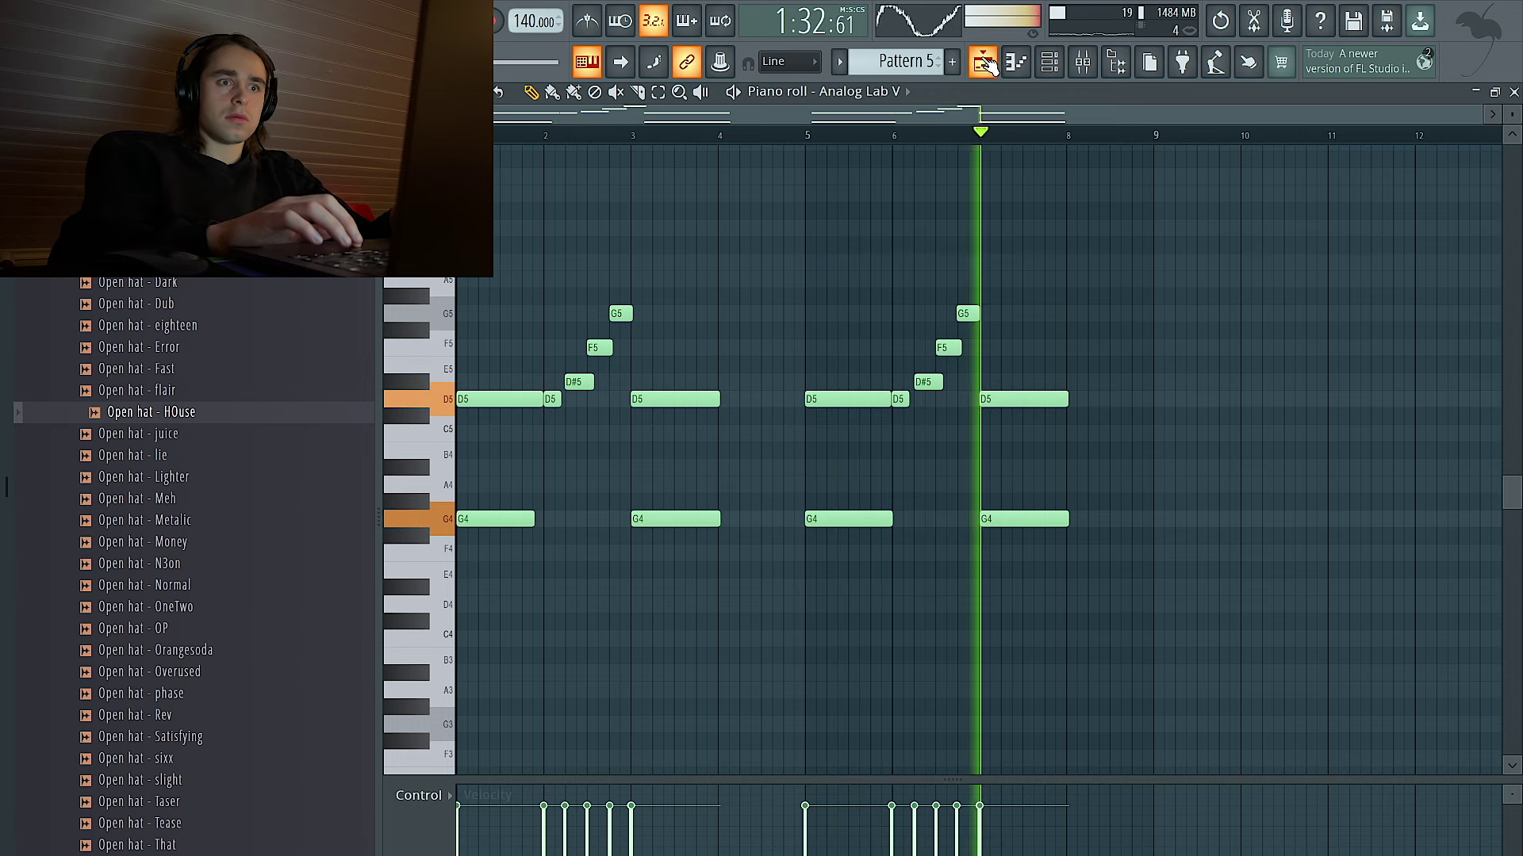
Lower the velocity of the four long D5 notes slightly and return to the playlist.
{"action": "left_click", "coordinate": [854, 400], "text": "shift"}
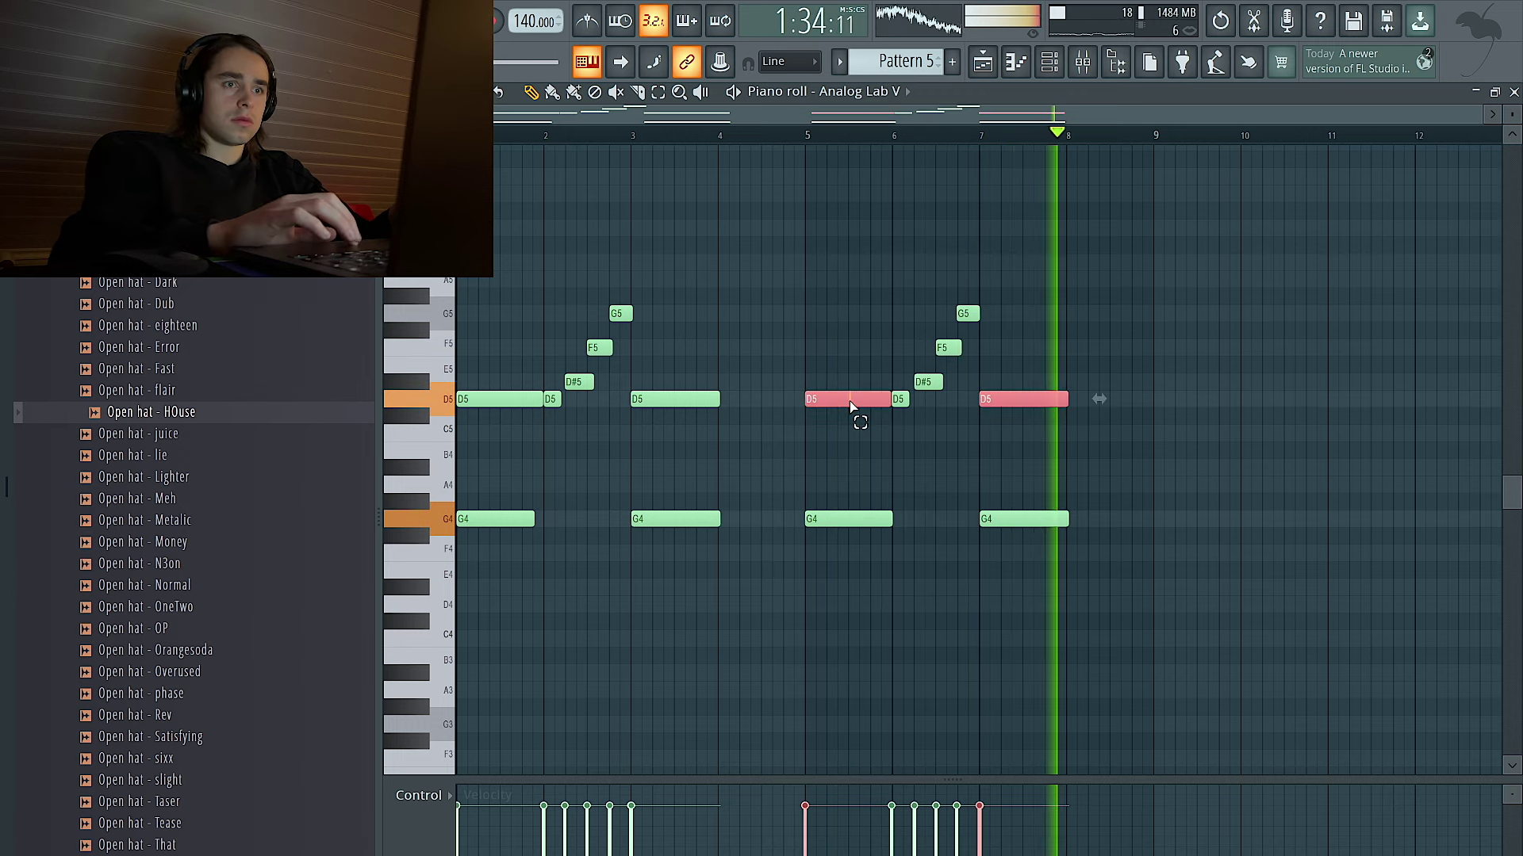
{"action": "left_click", "coordinate": [647, 400], "text": "shift"}
{"action": "left_click", "coordinate": [496, 399], "text": "shift"}
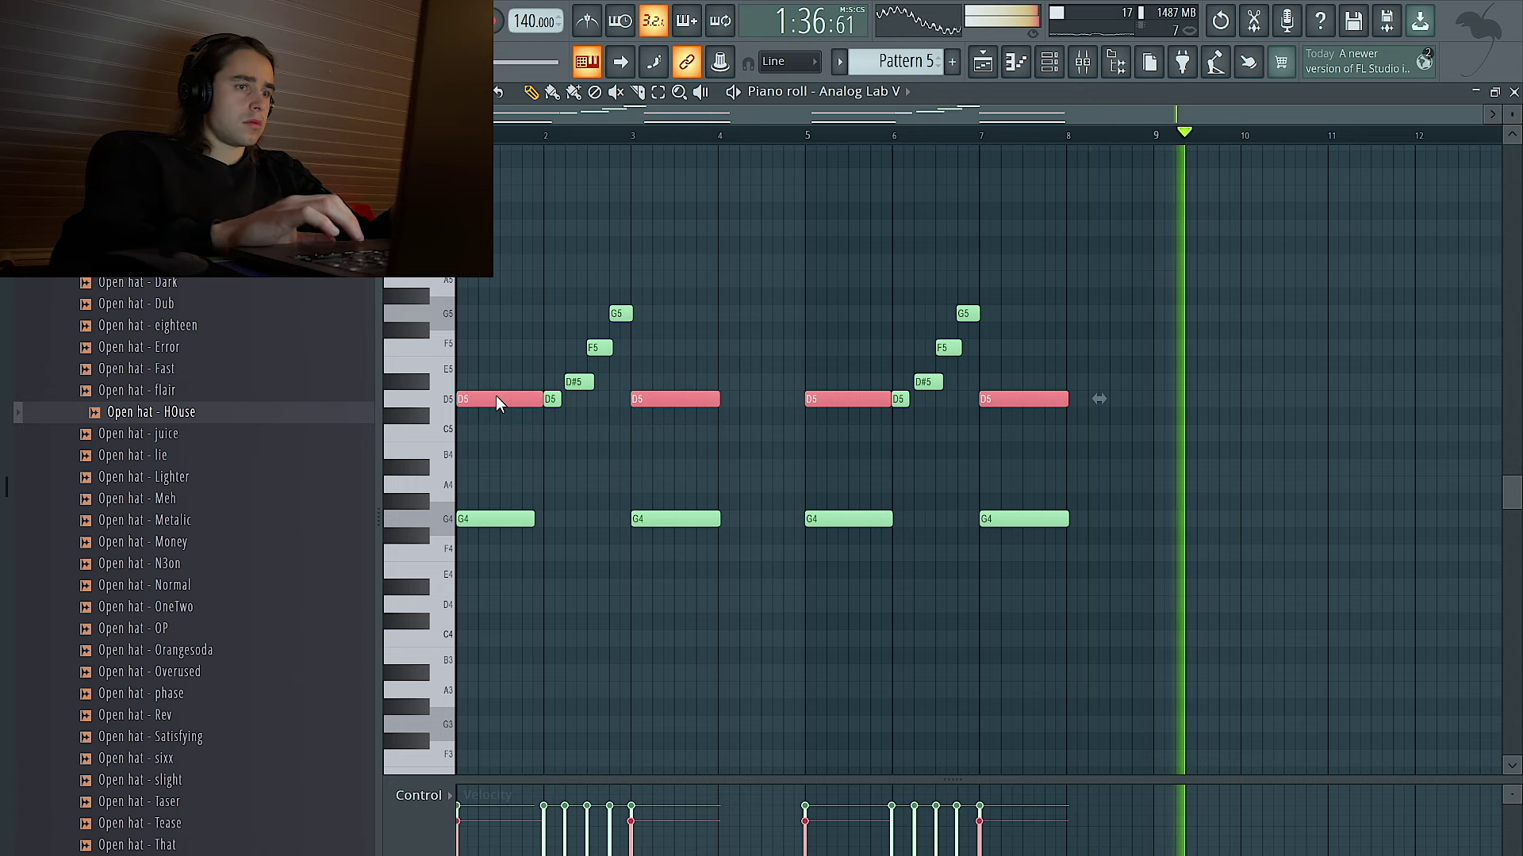
{"action": "left_click", "coordinate": [987, 67]}
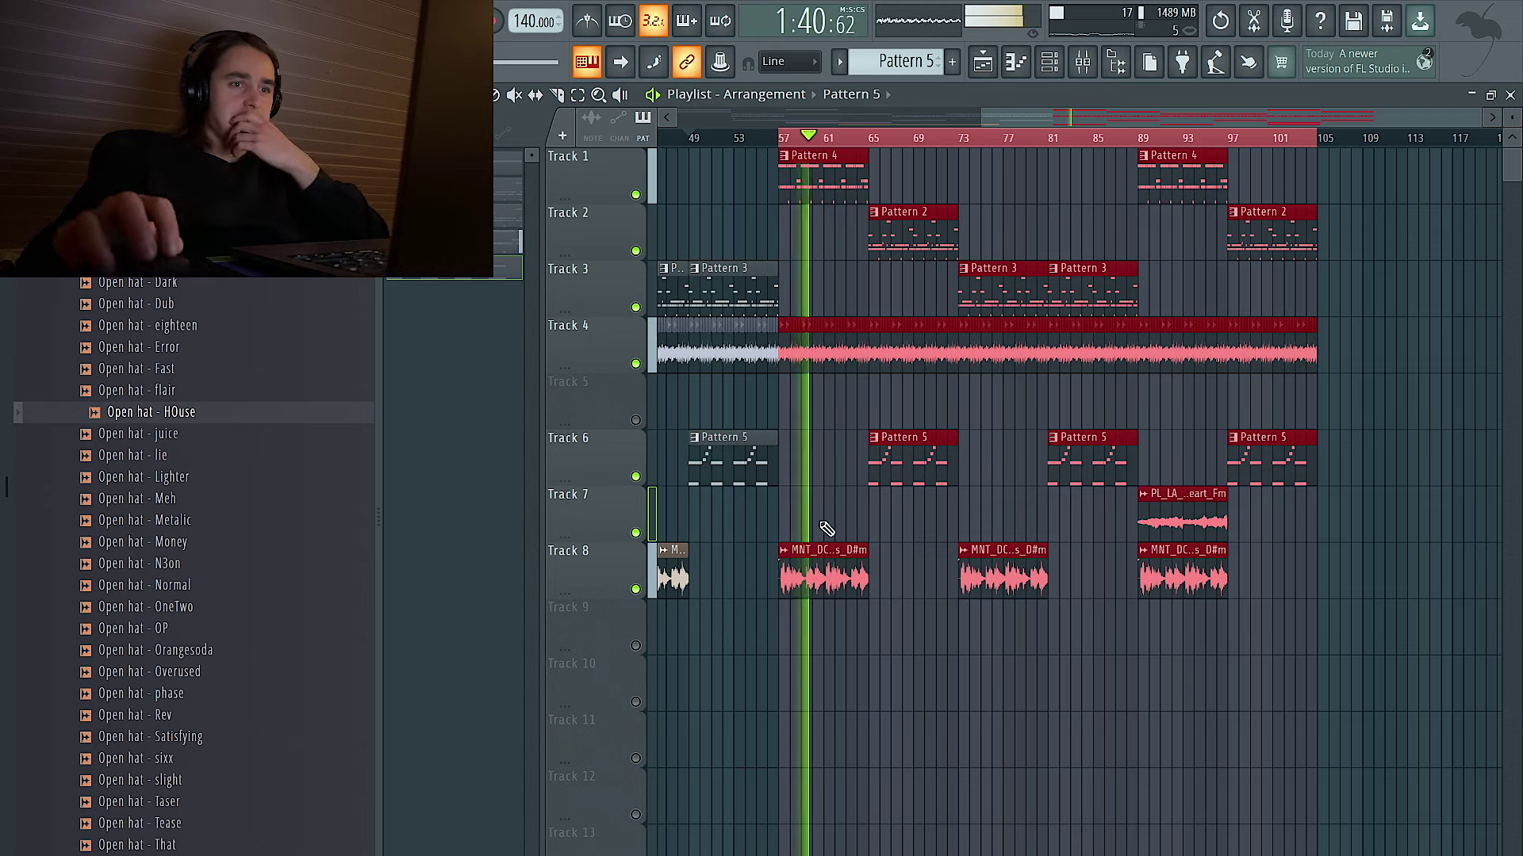
Add Fruity Reeverb 2 to slot 2 of the MNT_DC_143 synth lead vocal's mixer insert.
{"action": "double_click", "coordinate": [830, 564]}
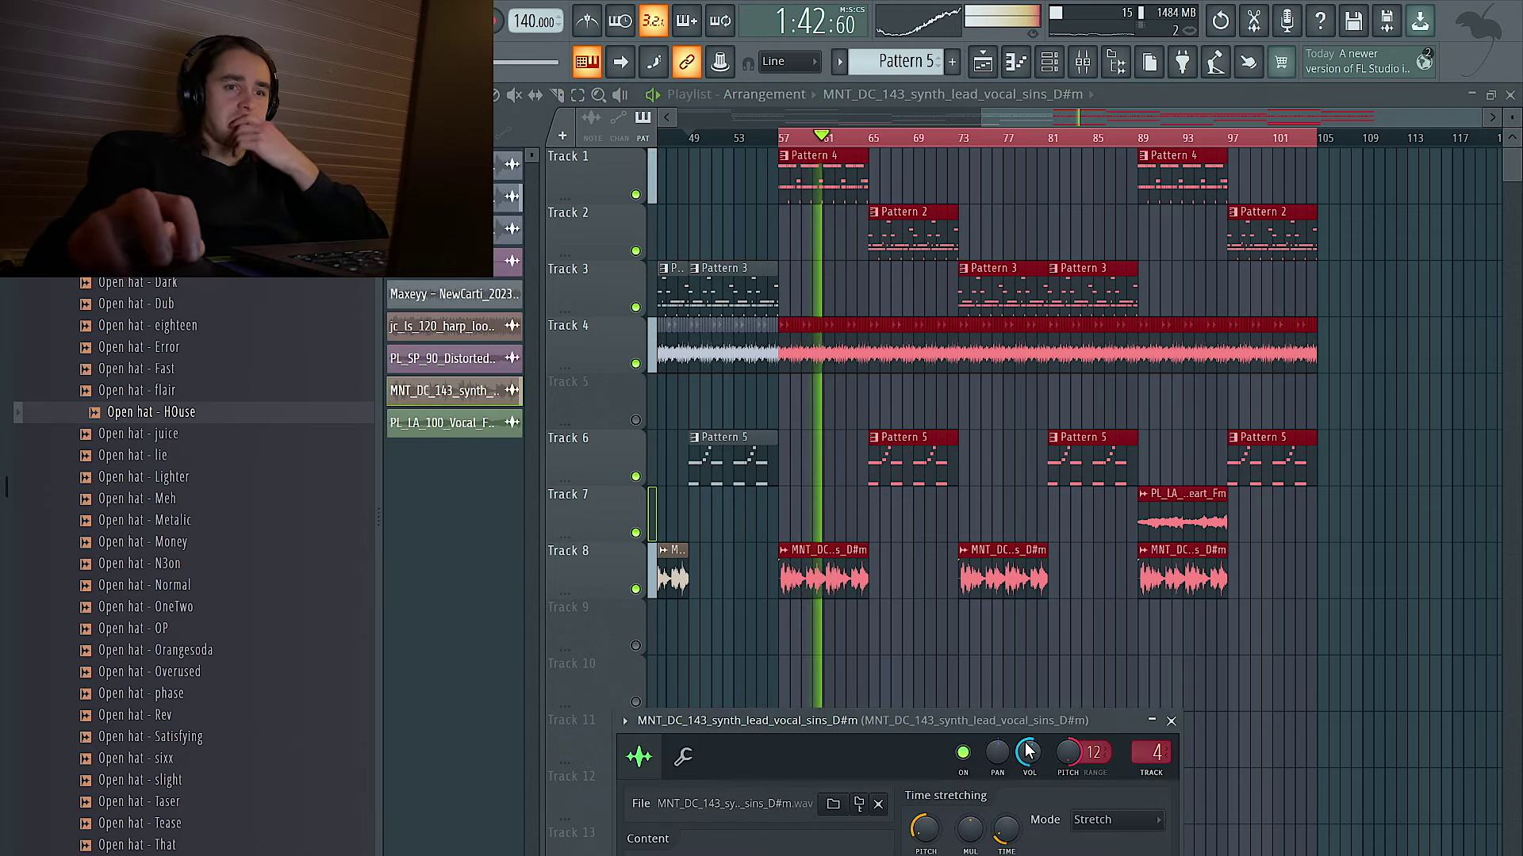
{"action": "key", "text": "Escape"}
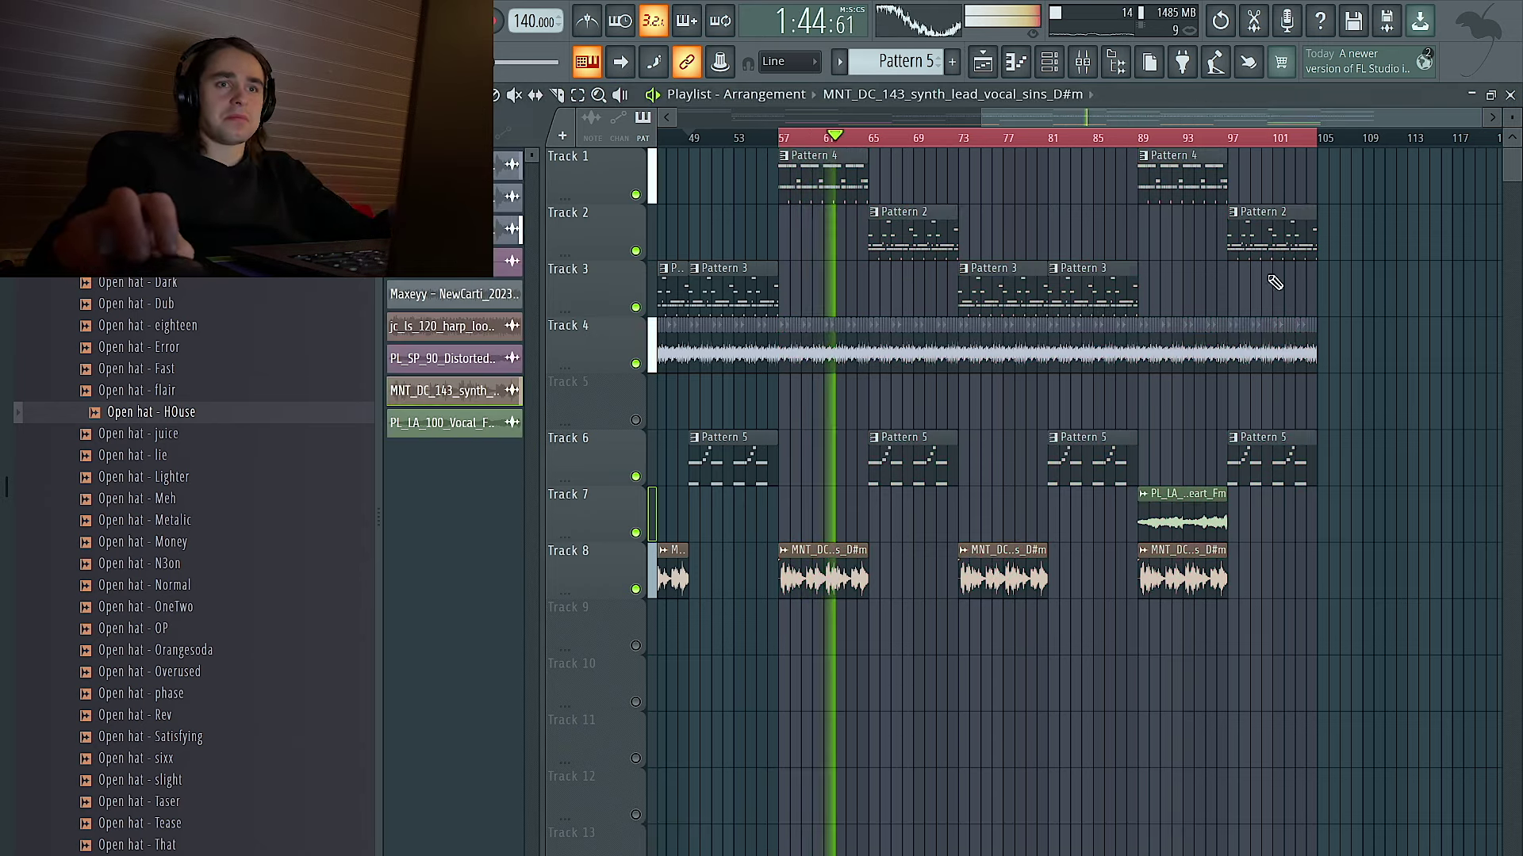
{"action": "left_click", "coordinate": [1089, 67]}
{"action": "left_click", "coordinate": [1348, 406]}
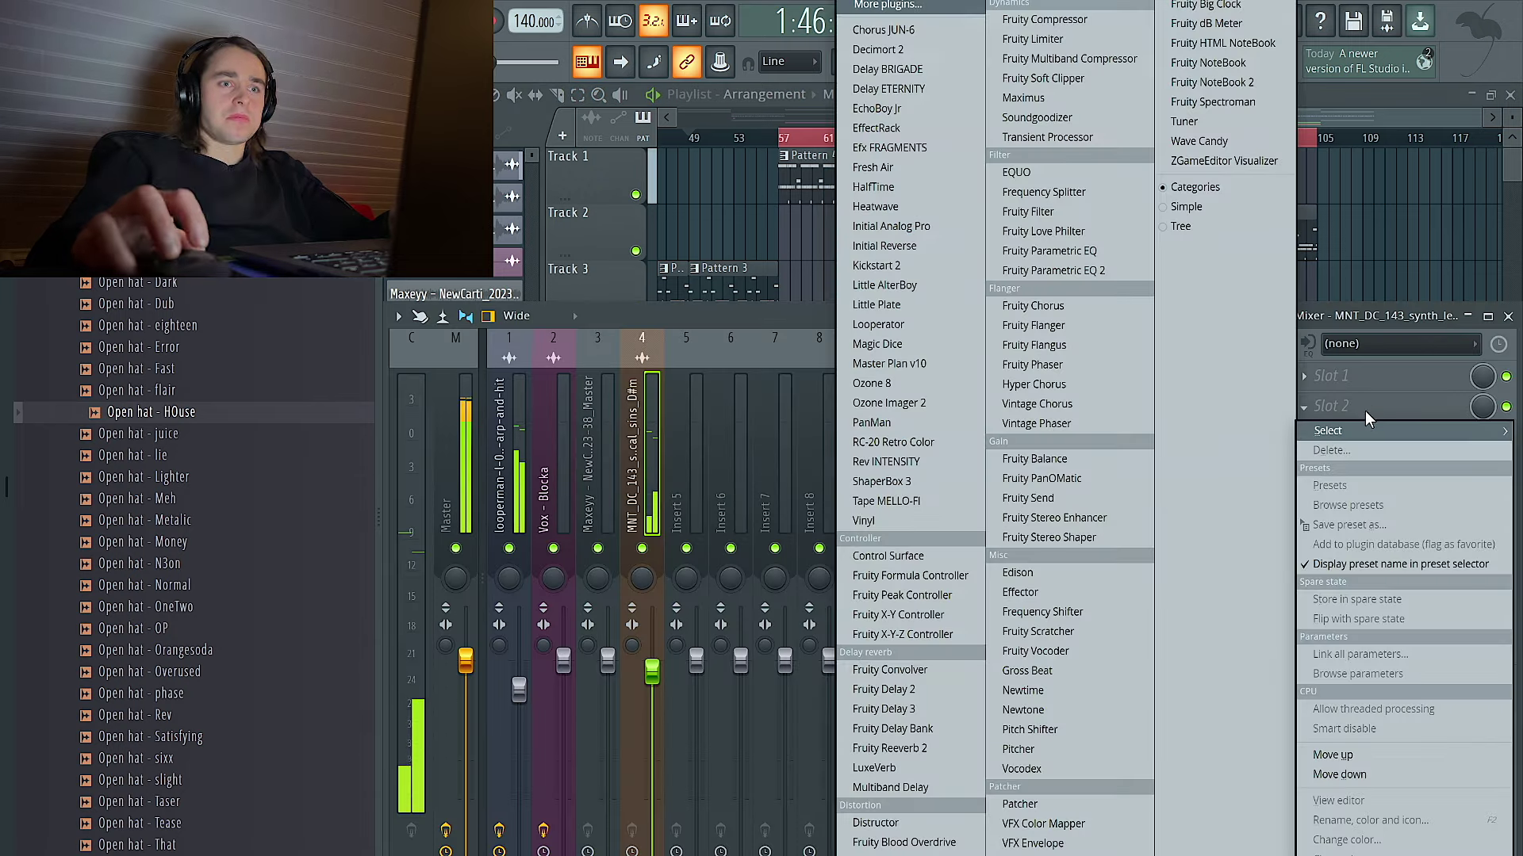
{"action": "left_click", "coordinate": [912, 748]}
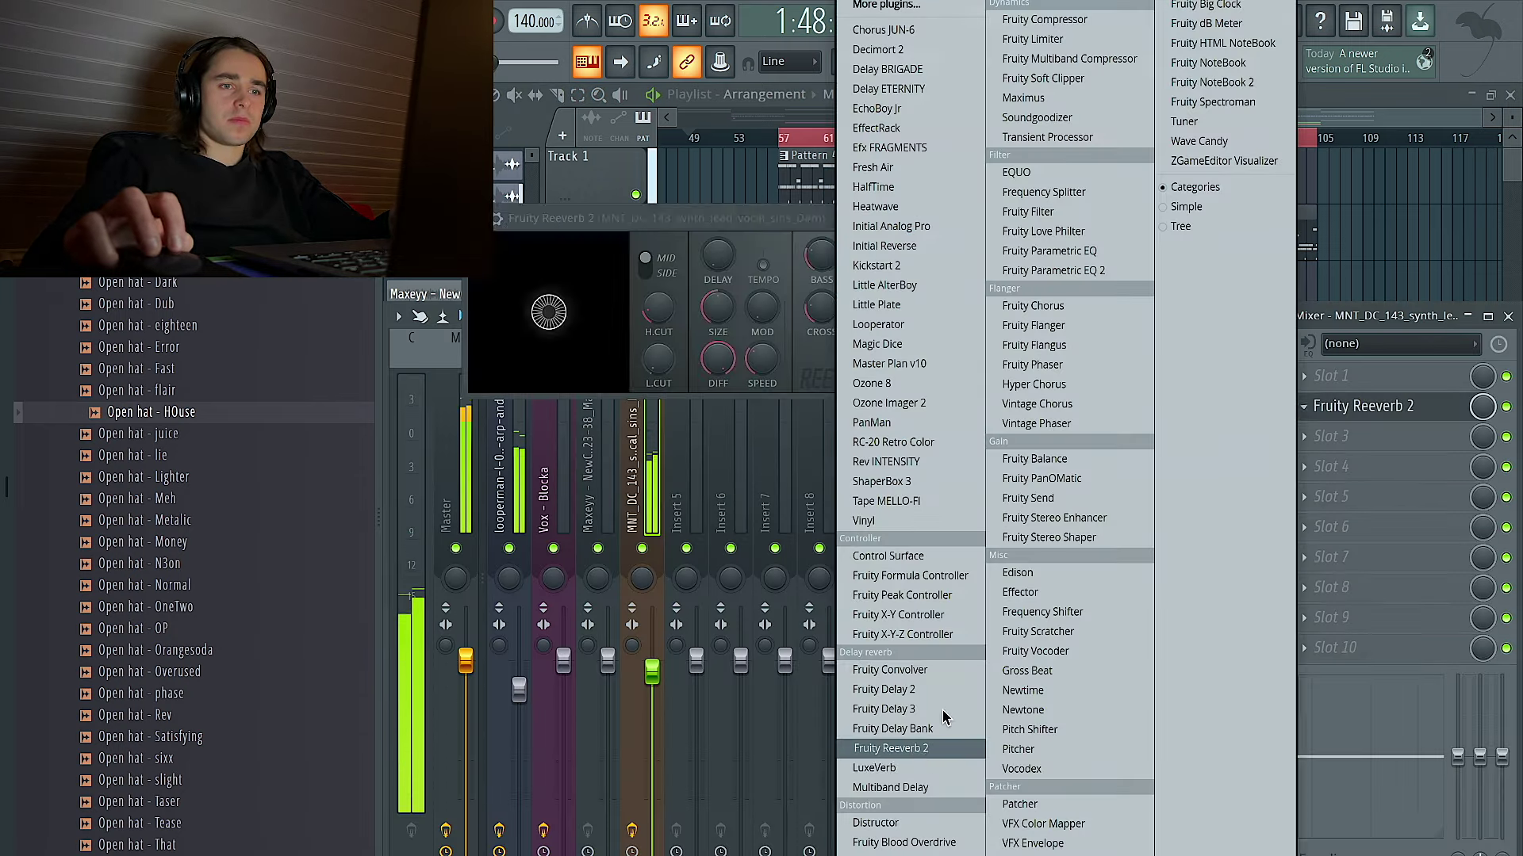
{"action": "left_click", "coordinate": [1067, 286]}
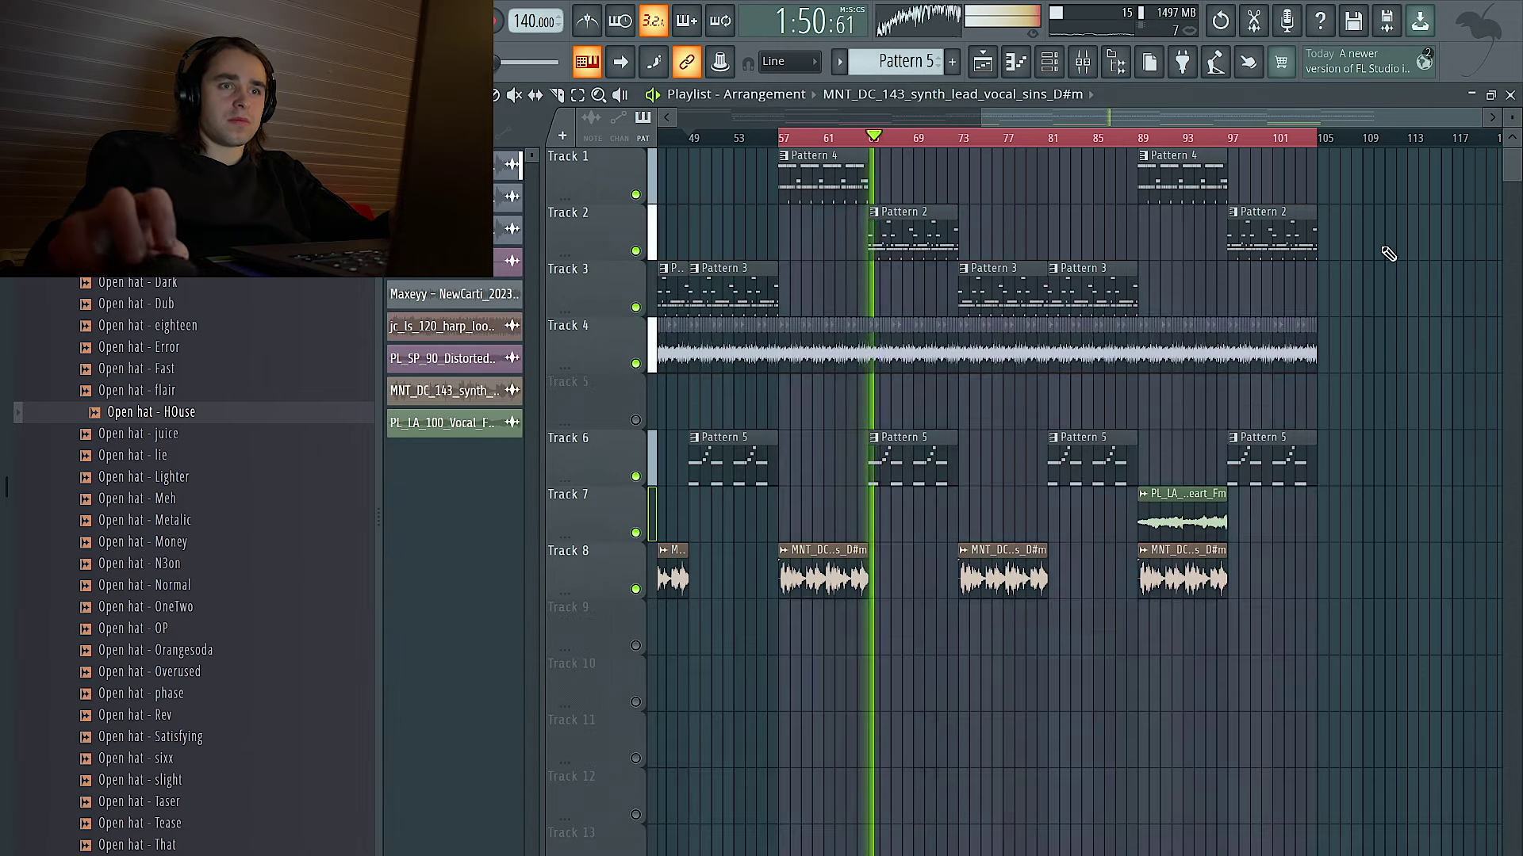
Select bars 49 to 105 and bring the processed MsBeau-t vocal loop from Splice onto Track 9 at bar 81.
{"action": "left_click_drag", "start_coordinate": [1324, 140], "coordinate": [776, 143]}
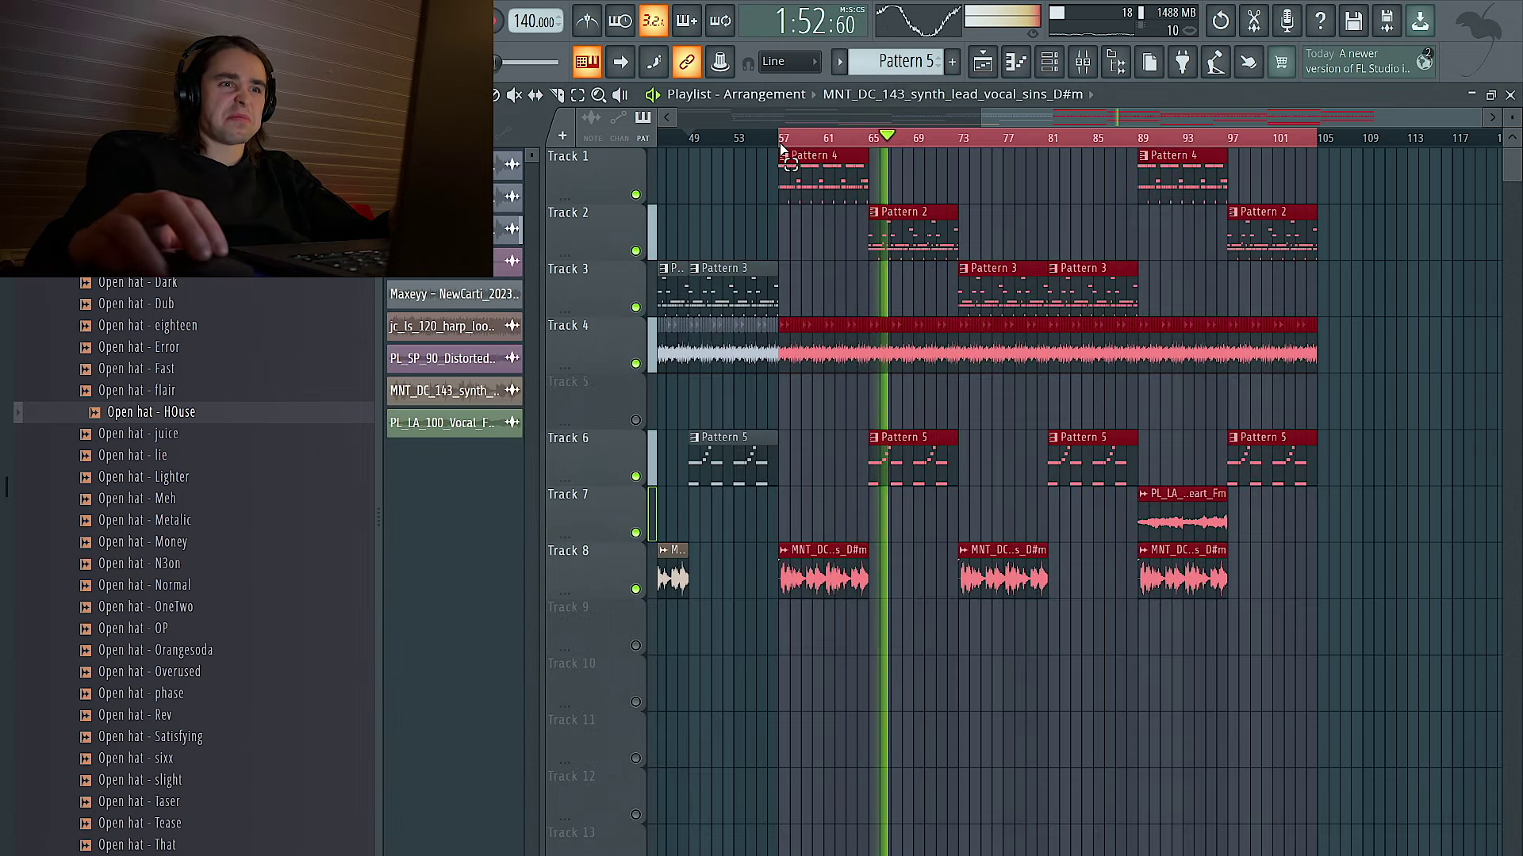
{"action": "left_click_drag", "start_coordinate": [1319, 141], "coordinate": [698, 157]}
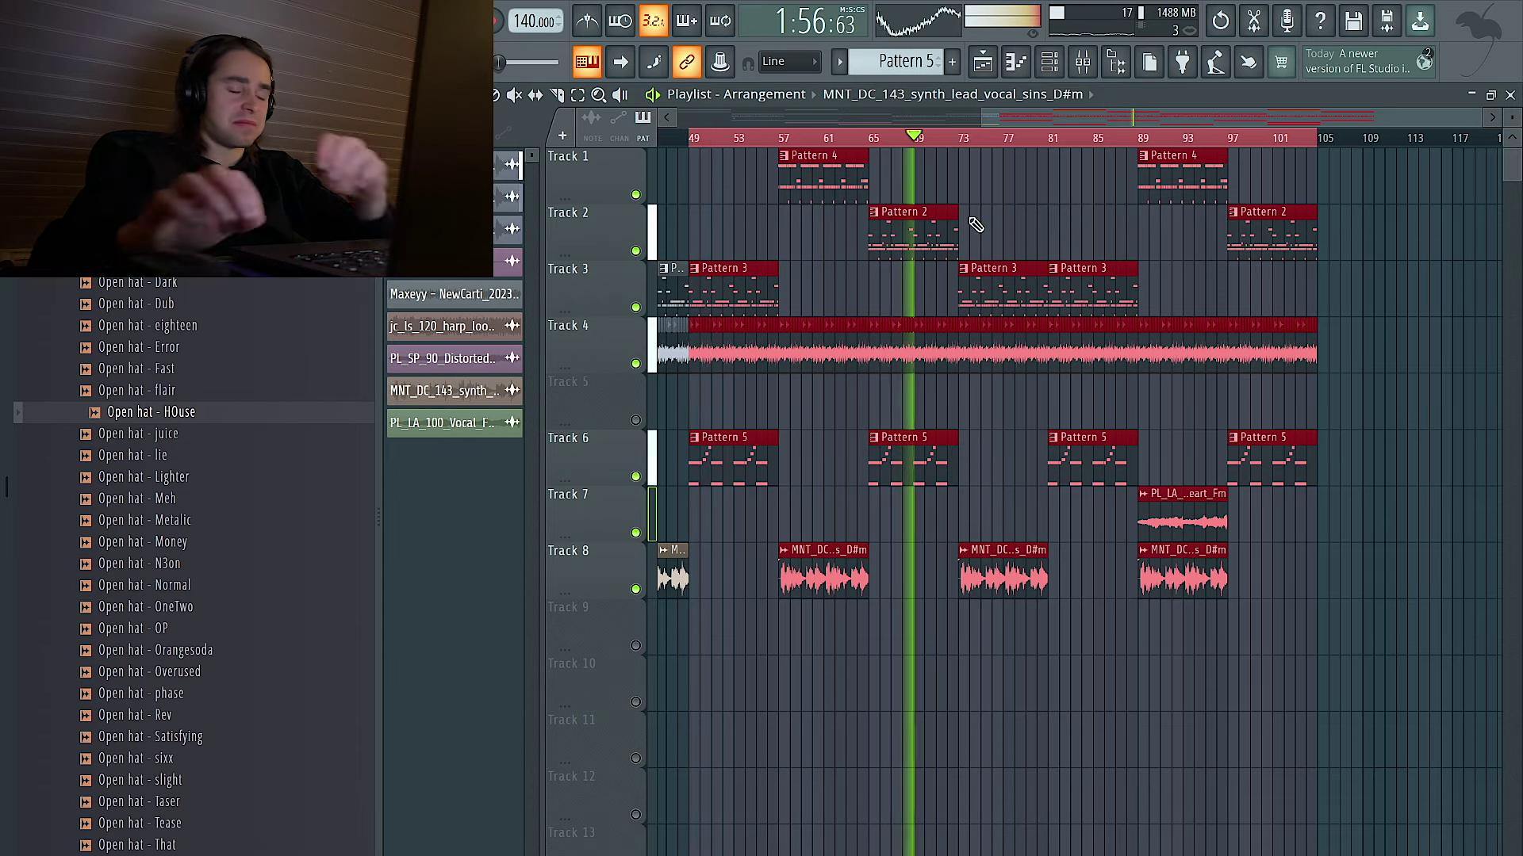
{"action": "key", "text": "ctrl+Left"}
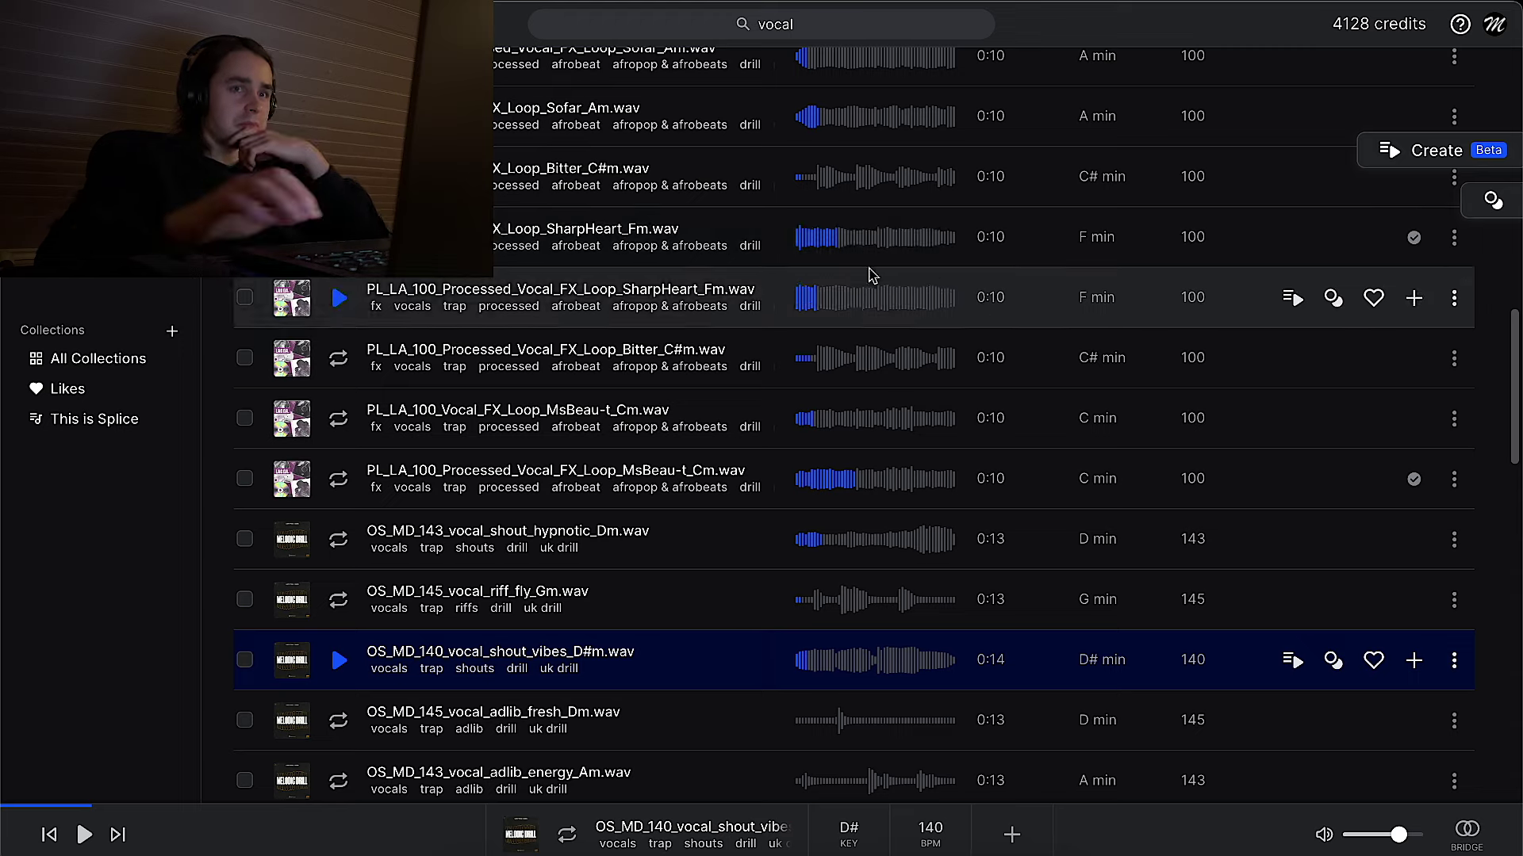
{"action": "key", "text": "ctrl+Right"}
{"action": "left_click_drag", "start_coordinate": [804, 471], "coordinate": [1078, 634]}
{"action": "left_click", "coordinate": [1080, 634]}
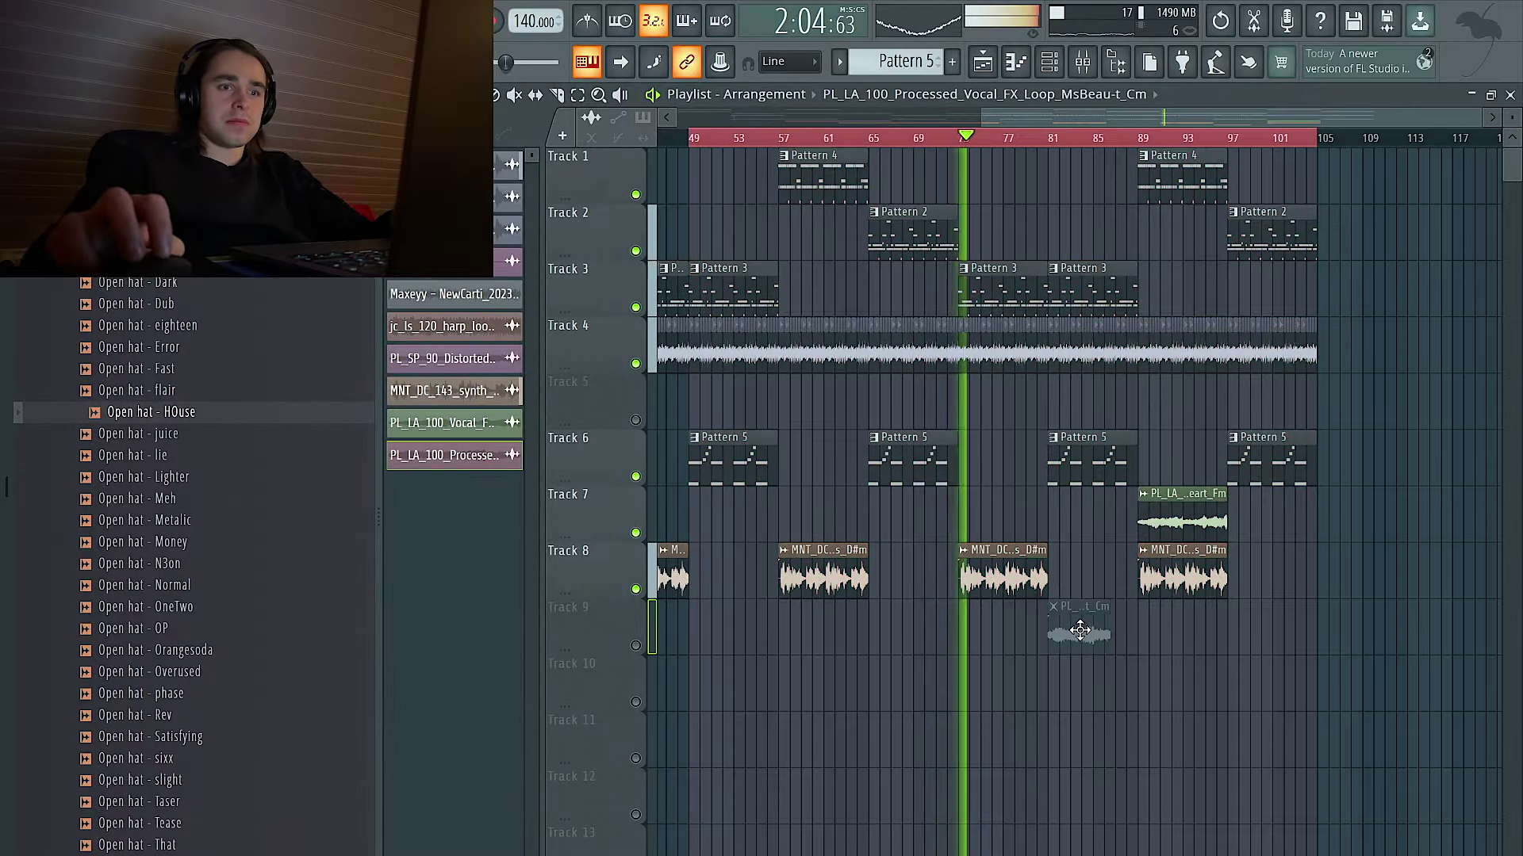
Set the MsBeau-t clip to Stretch mode with a lower pitch, filling bars 81 to 89, and unmute Track 9.
{"action": "double_click", "coordinate": [1080, 632]}
{"action": "left_click_drag", "start_coordinate": [779, 249], "coordinate": [779, 241]}
{"action": "left_click", "coordinate": [844, 241]}
{"action": "left_click", "coordinate": [871, 298]}
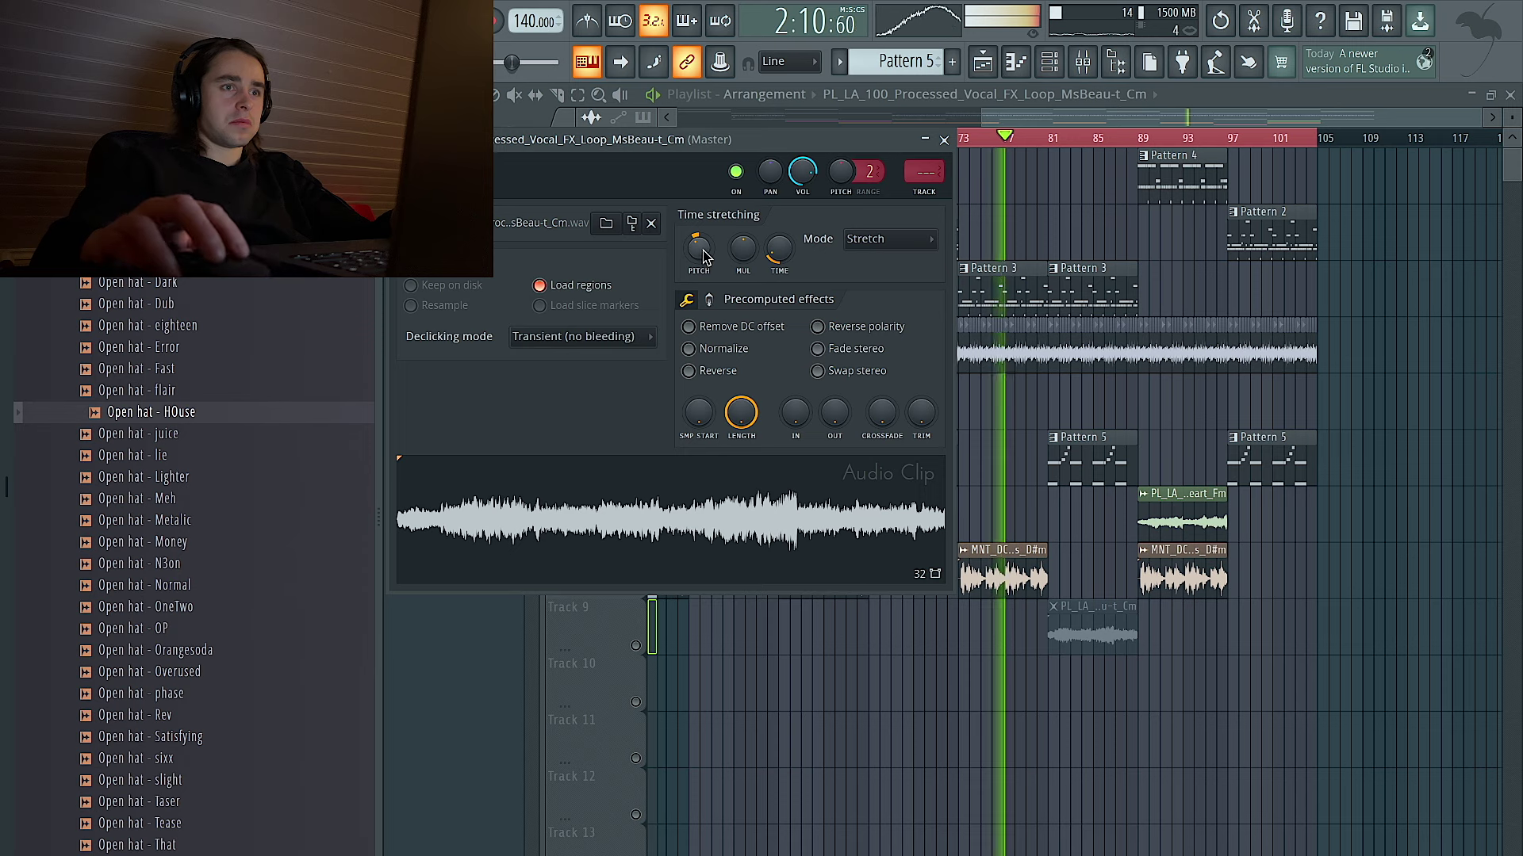
{"action": "left_click", "coordinate": [944, 140]}
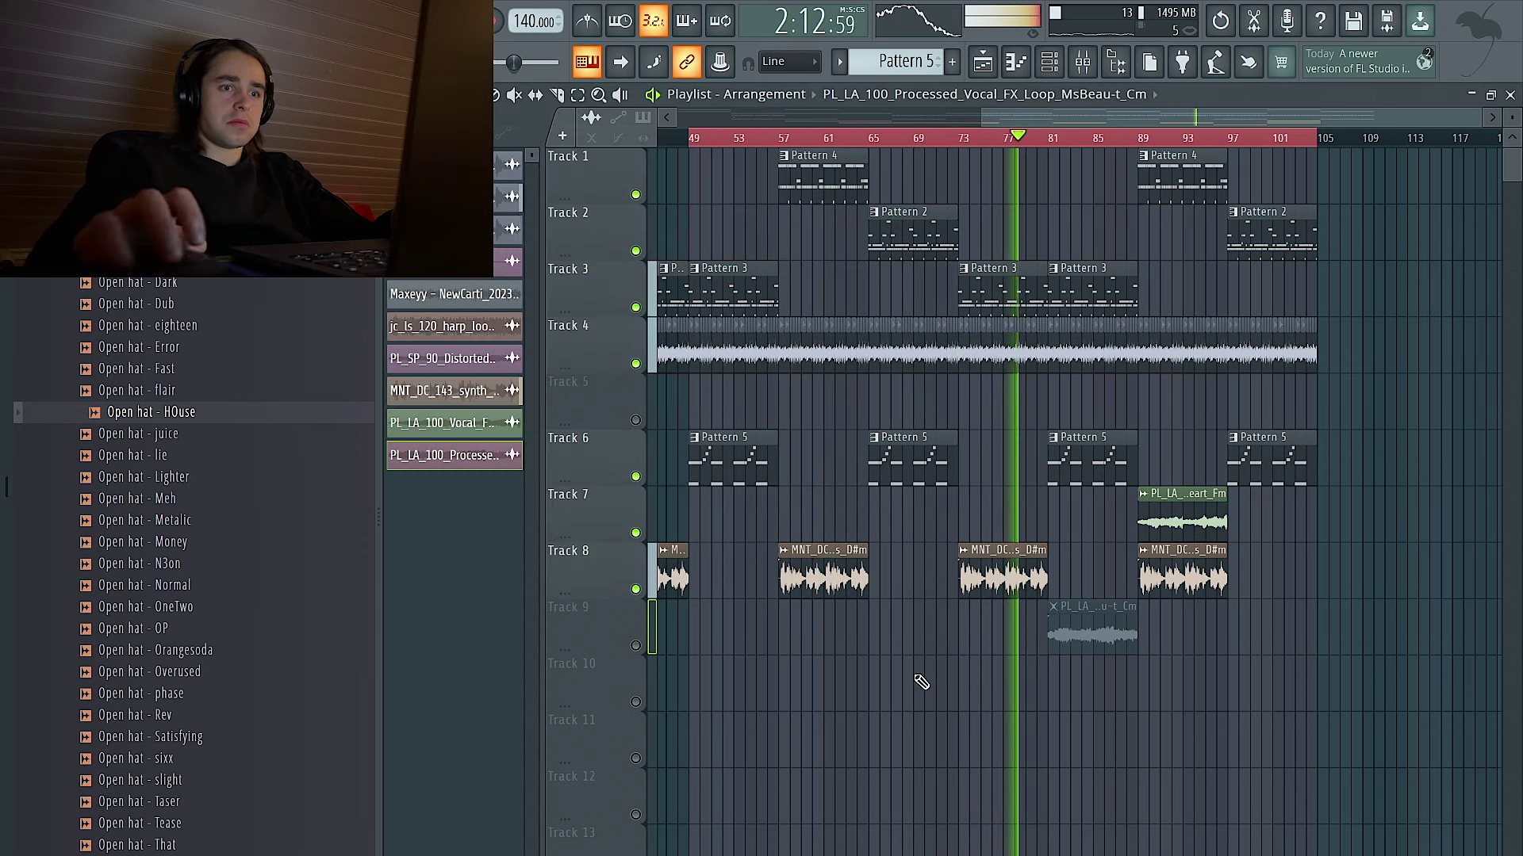
{"action": "left_click", "coordinate": [636, 646]}
Delete the SharpHeart clip from Track 7 and lower the MsBeau-t vocal clip's volume.
{"action": "right_click", "coordinate": [1174, 530]}
{"action": "double_click", "coordinate": [1075, 632]}
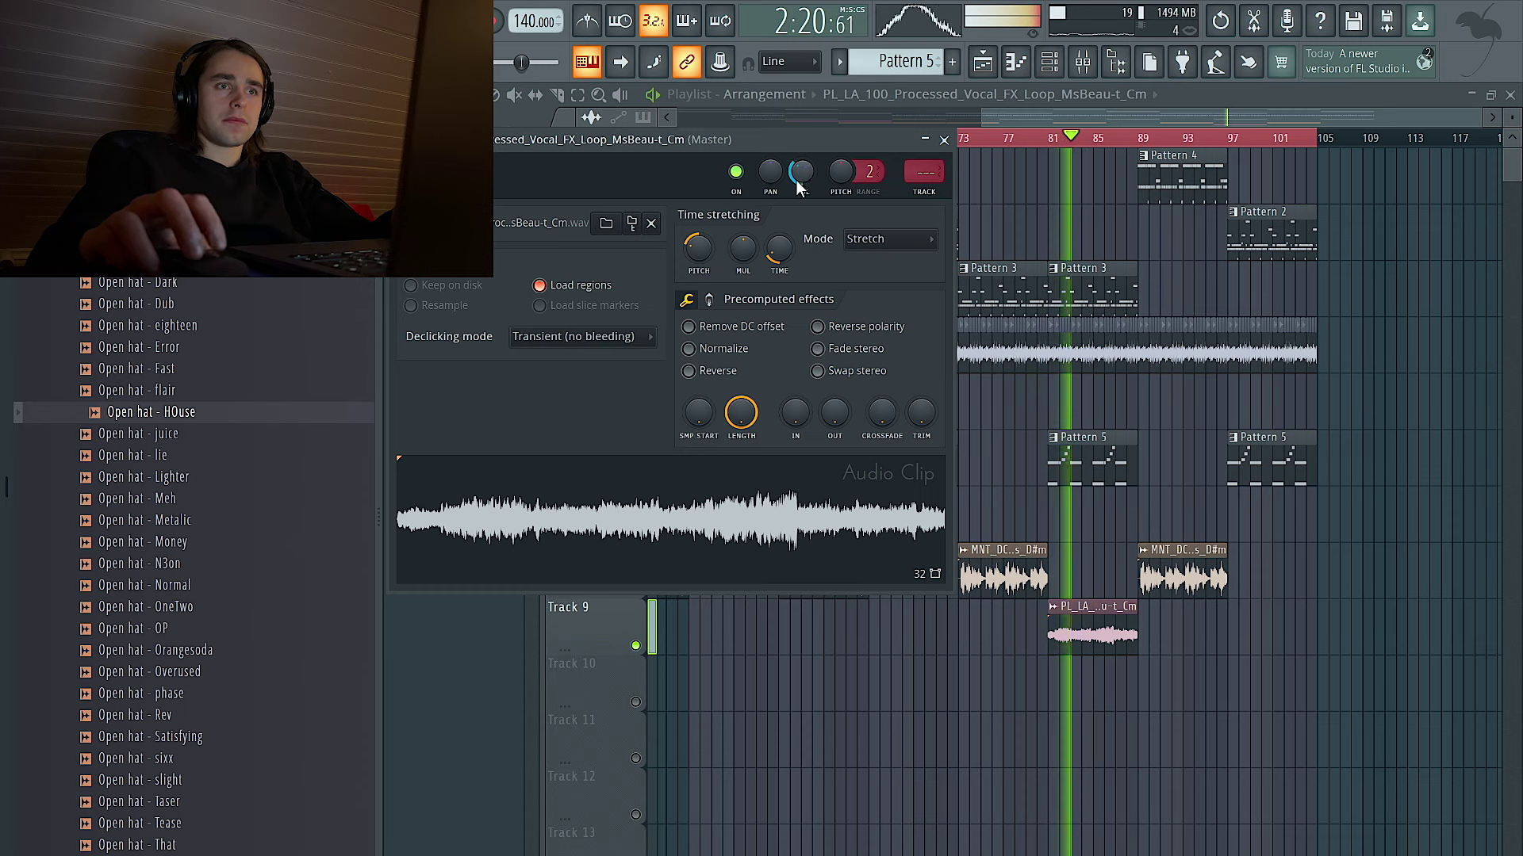
{"action": "right_click", "coordinate": [1441, 464]}
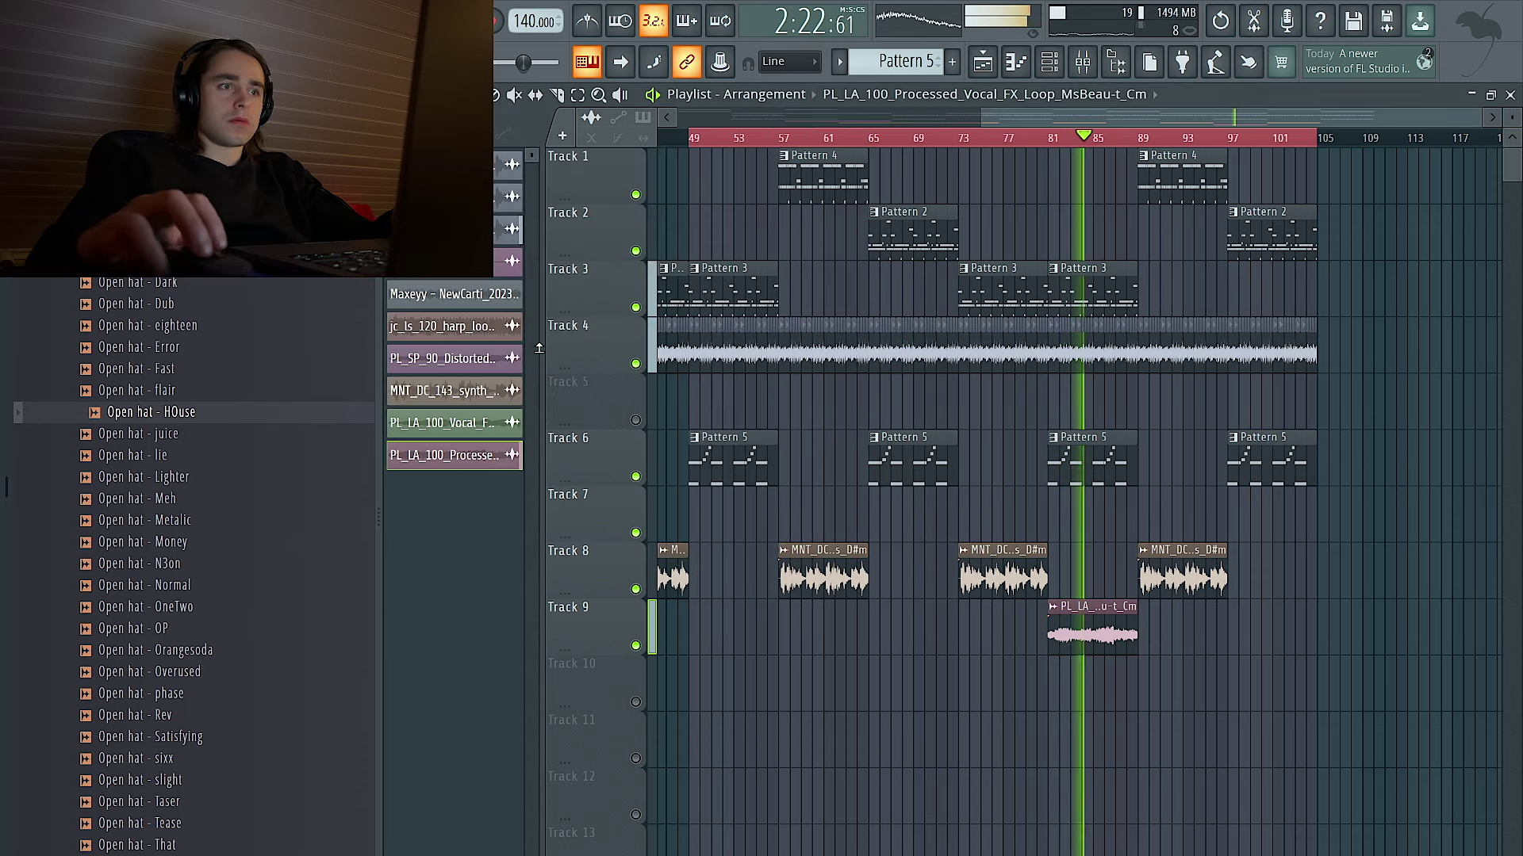
Try the SharpHeart vocal loop on Track 10 at bar 89.
{"action": "left_click", "coordinate": [483, 422]}
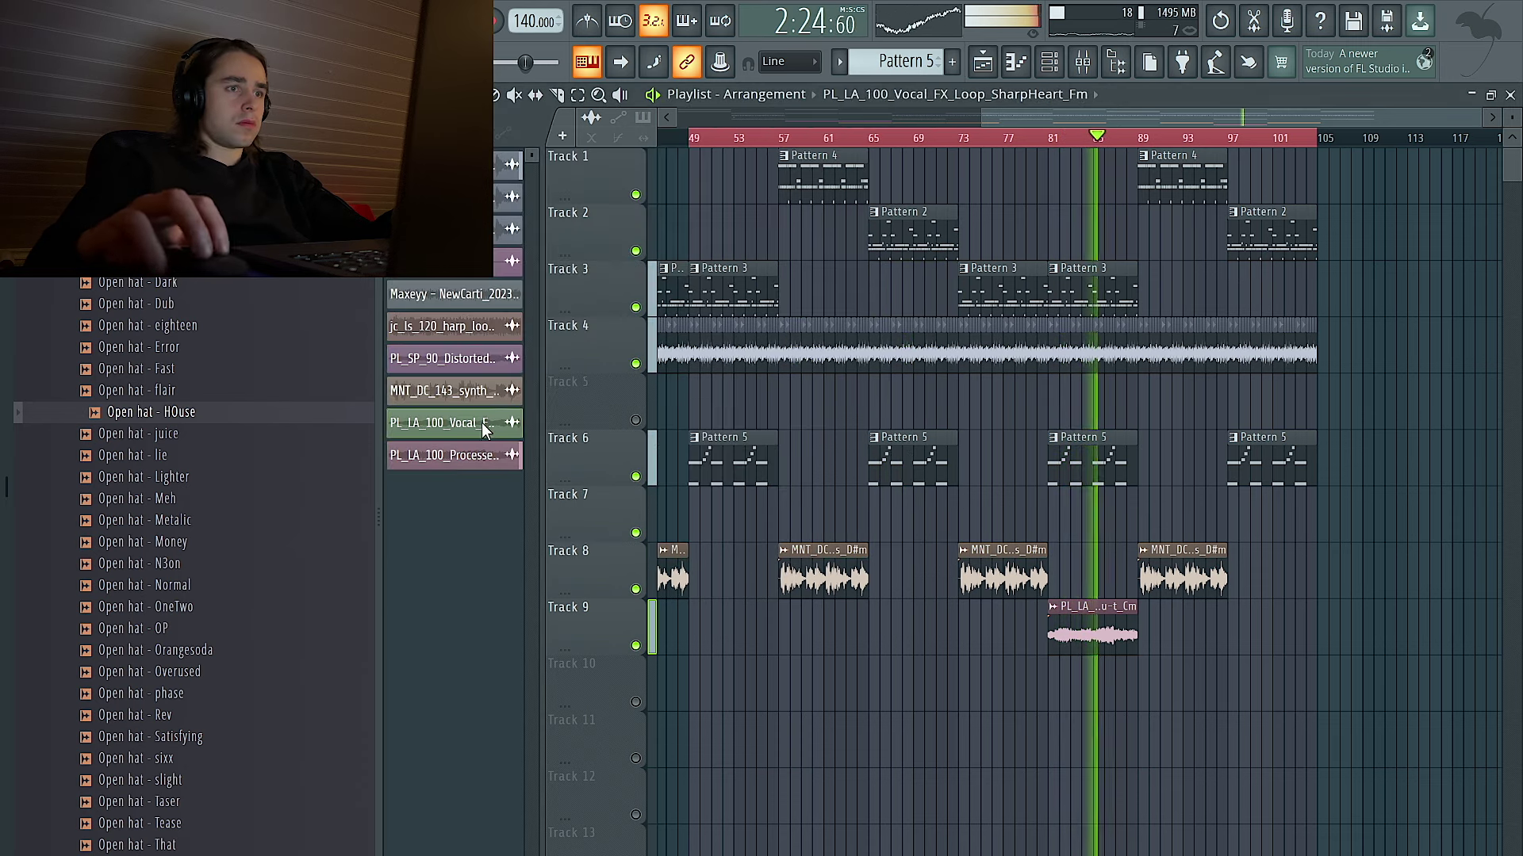
{"action": "left_click", "coordinate": [479, 366]}
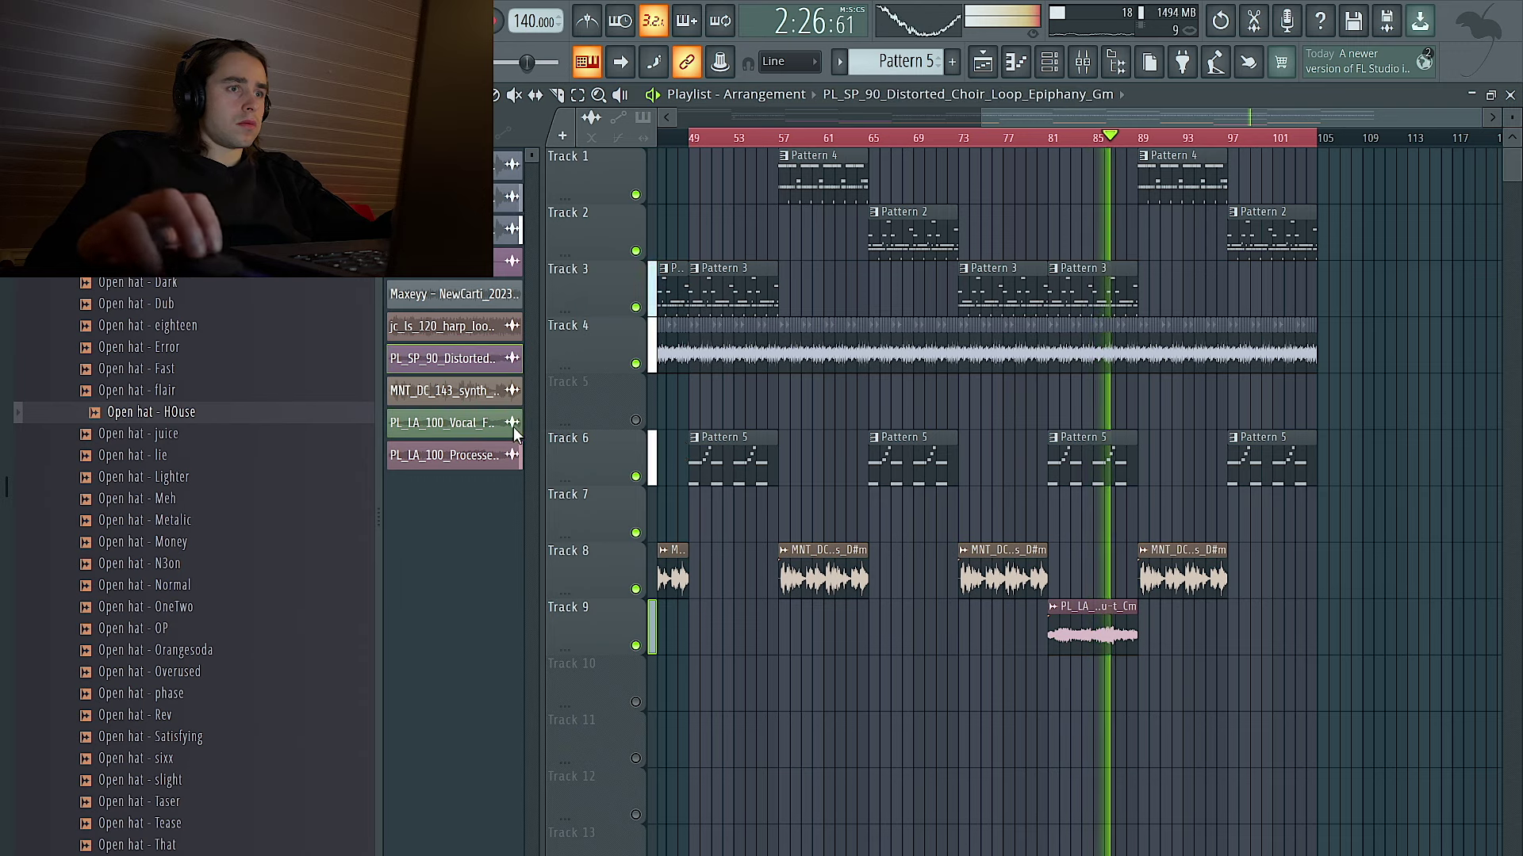
{"action": "left_click_drag", "start_coordinate": [452, 429], "coordinate": [1143, 686]}
{"action": "right_click", "coordinate": [1179, 690]}
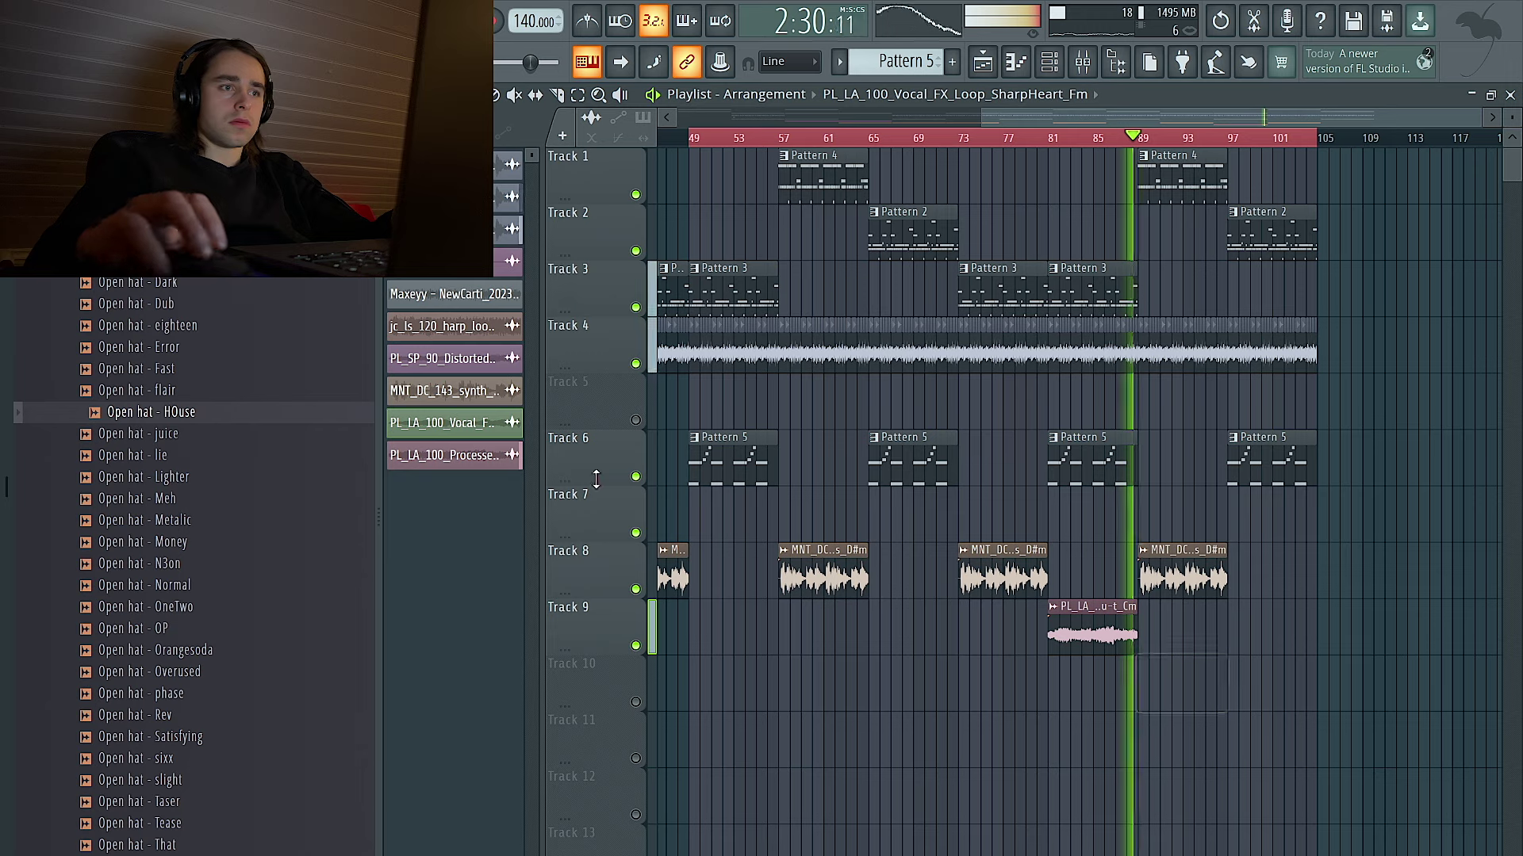
Place the distorted Epiphany choir loop on Track 10 at bar 97 and unmute Track 10.
{"action": "left_click", "coordinate": [466, 392]}
{"action": "left_click_drag", "start_coordinate": [434, 364], "coordinate": [1304, 692]}
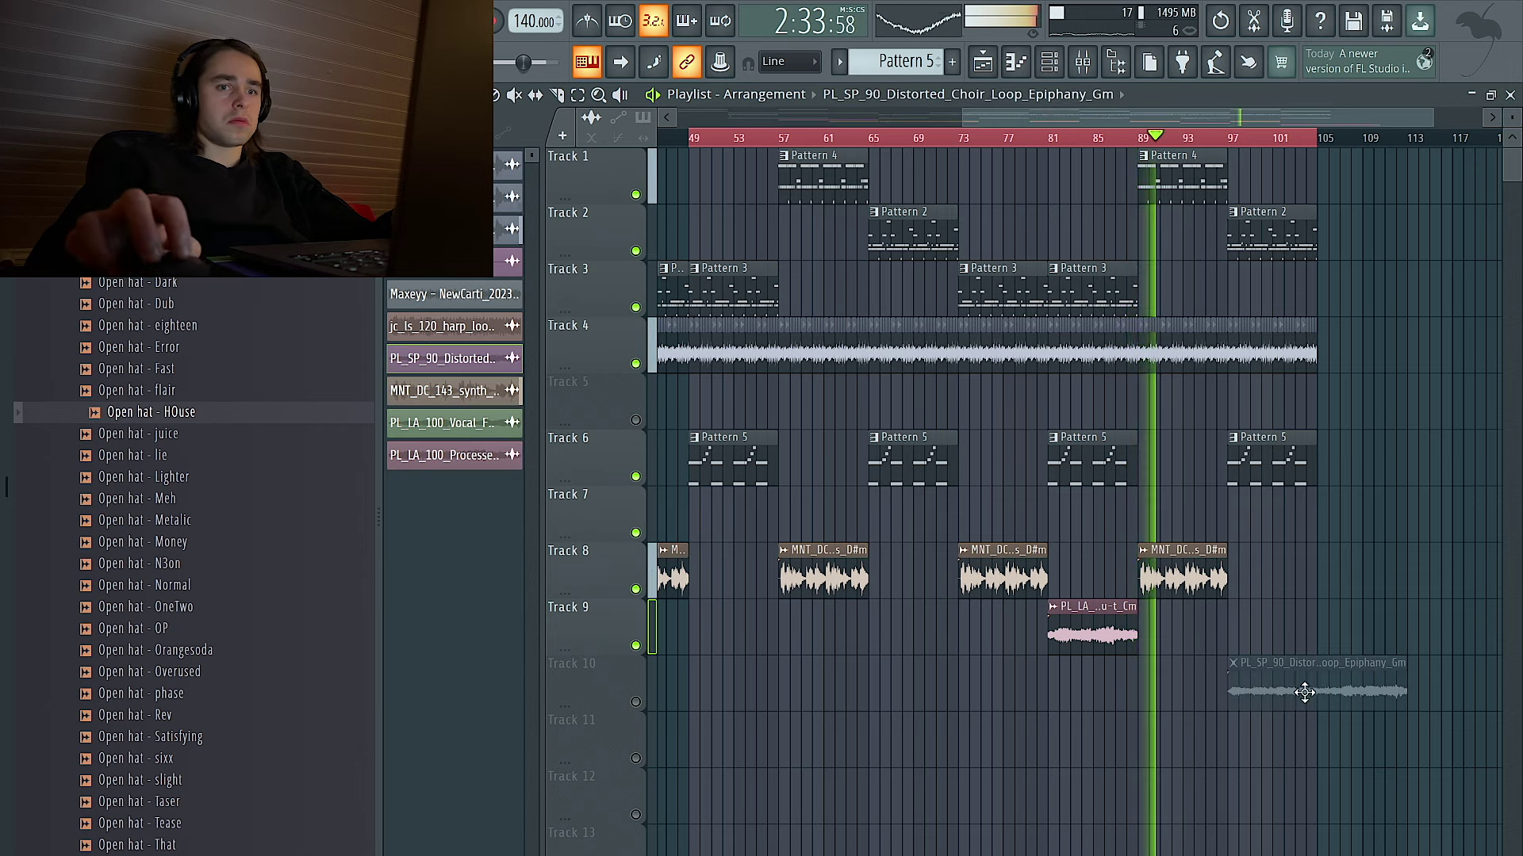
{"action": "left_click", "coordinate": [635, 702]}
Copy the MsBeau-t vocal clip to bar 49 on Track 9 and delete the Epiphany choir clip from Track 10.
{"action": "left_click", "coordinate": [1128, 644]}
{"action": "left_click_drag", "start_coordinate": [1233, 634], "coordinate": [721, 630]}
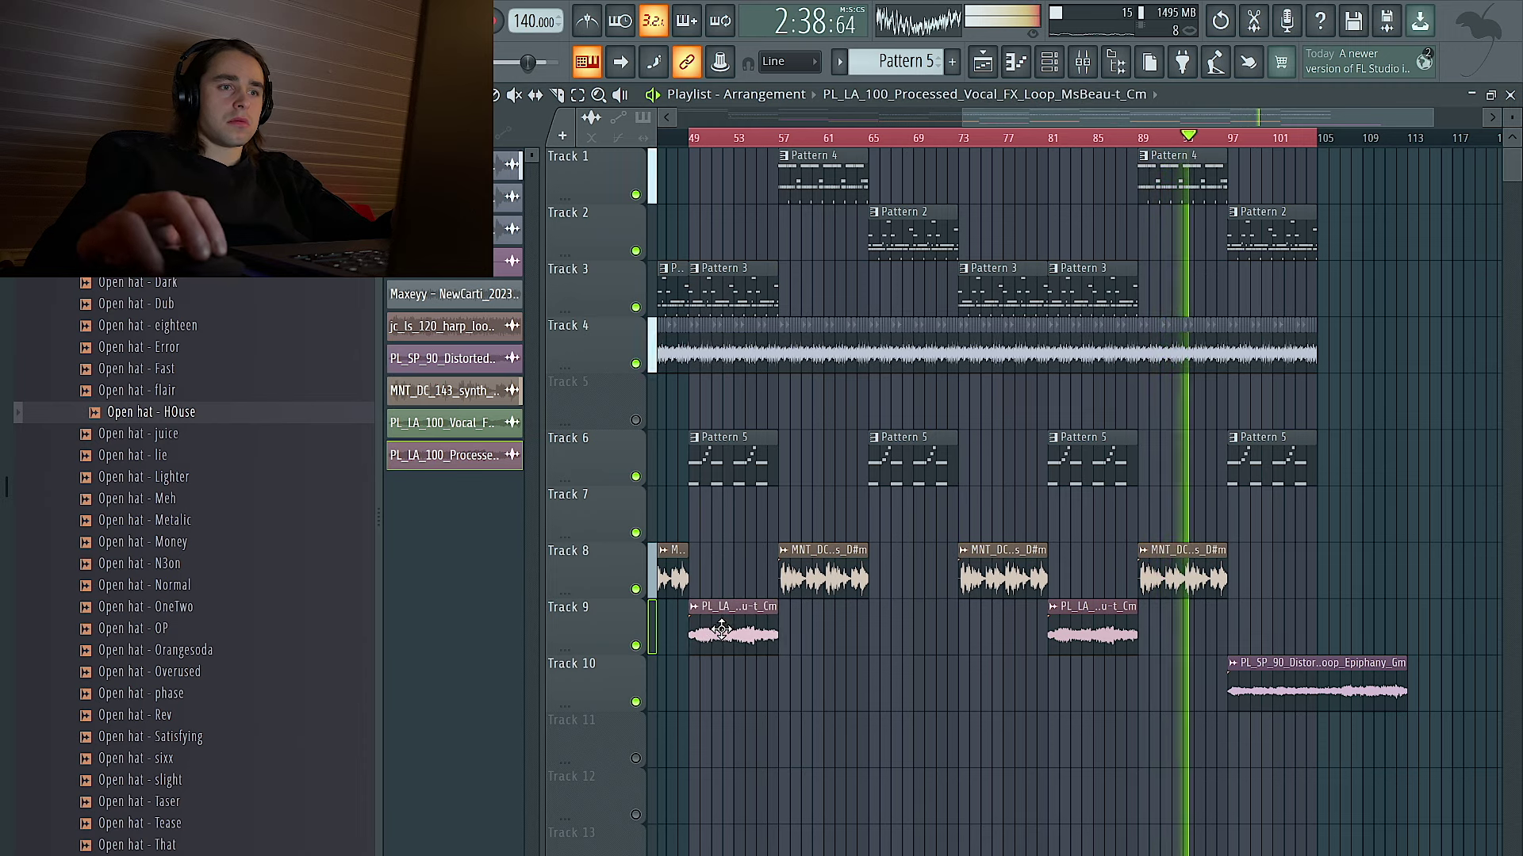
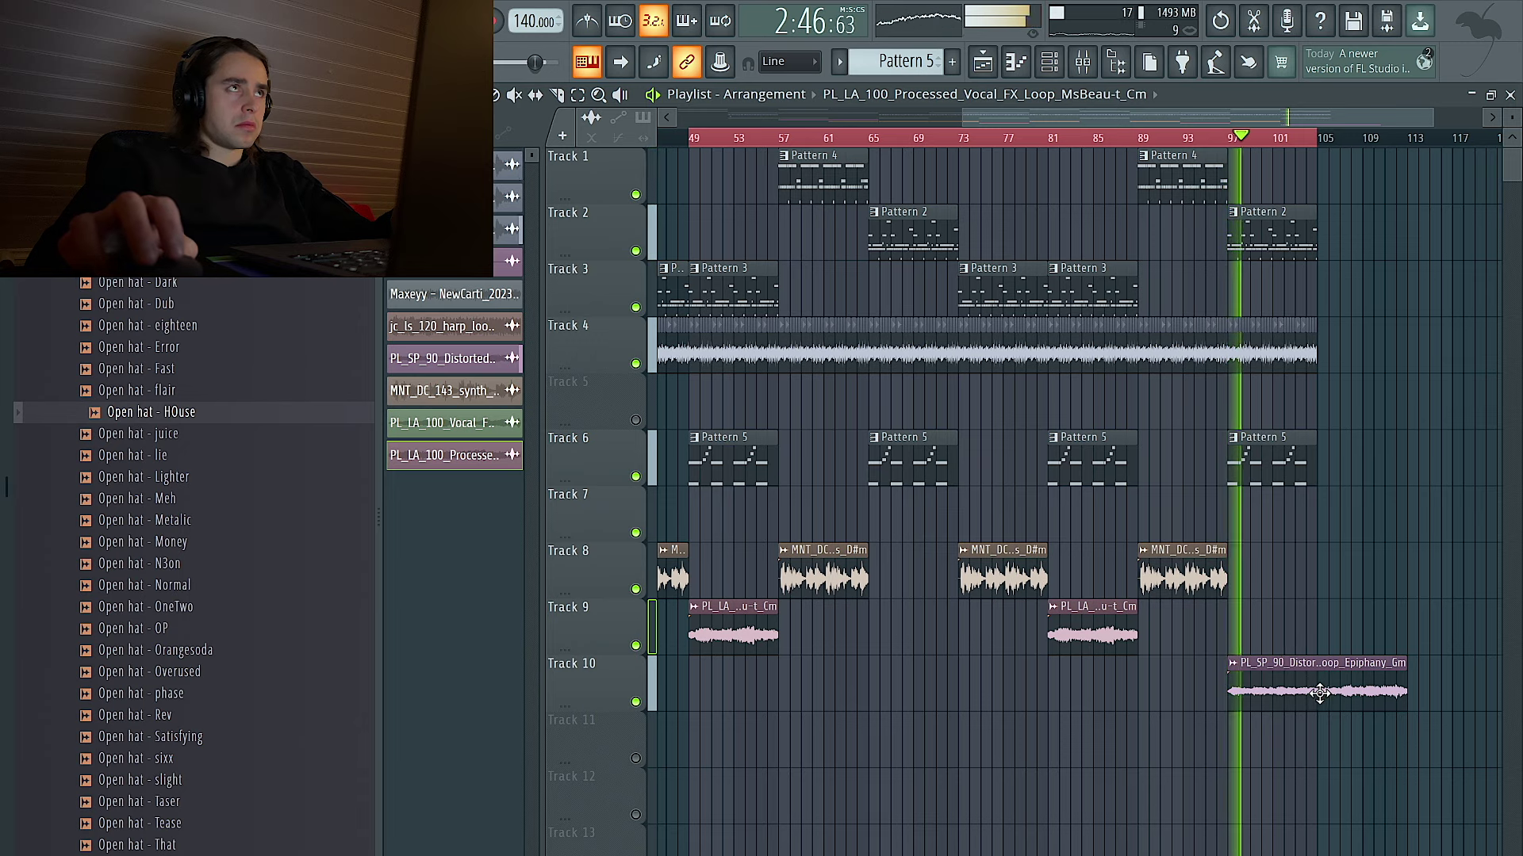
{"action": "left_click", "coordinate": [1310, 672]}
{"action": "right_click", "coordinate": [1299, 662]}
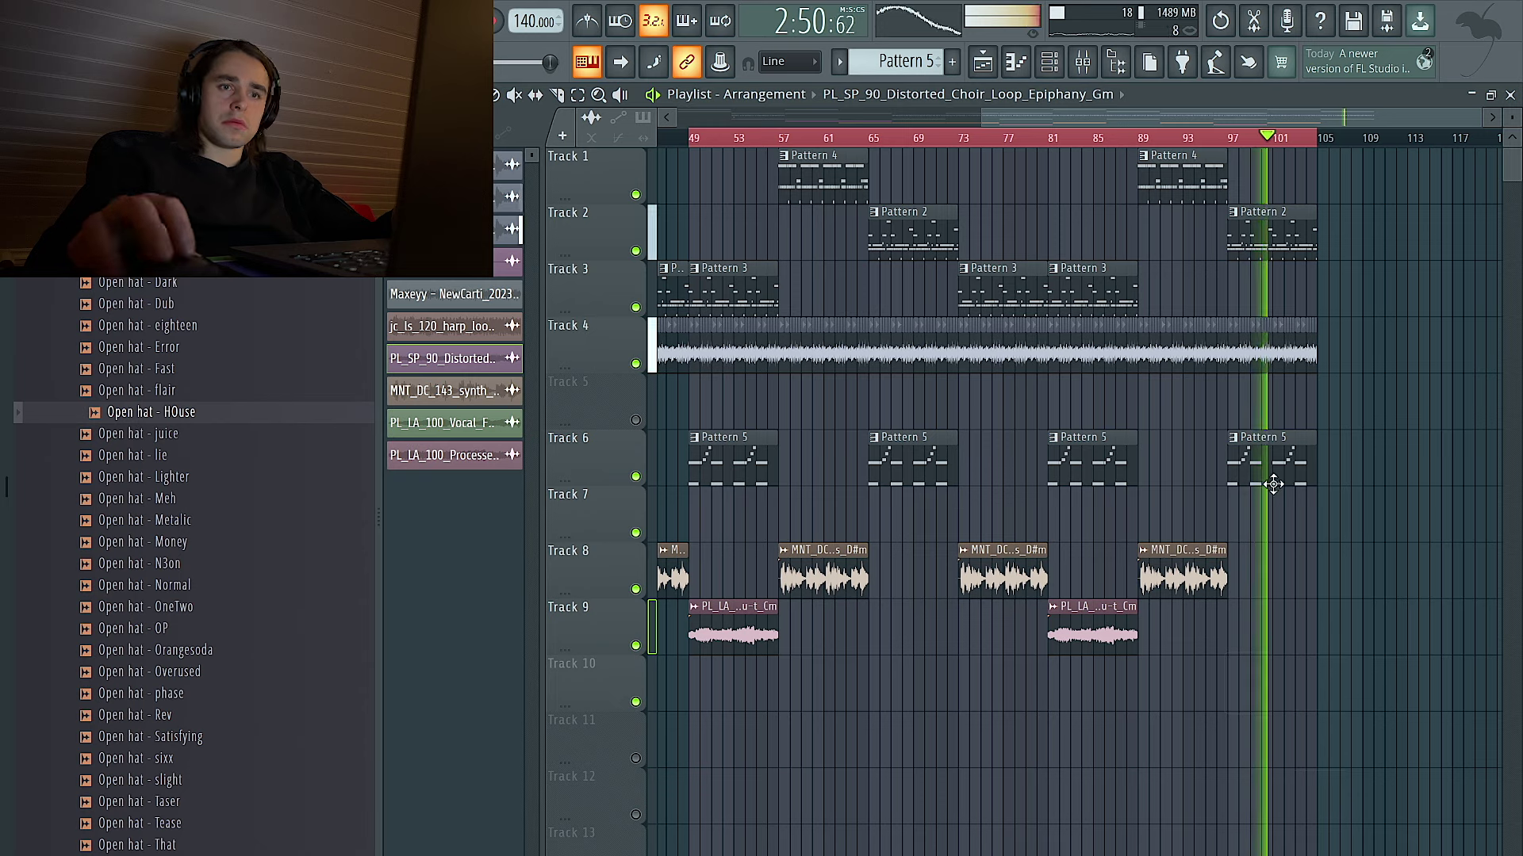
Place Pattern 7 on Track 10 at bars 49 and 57.
{"action": "left_click", "coordinate": [983, 69]}
{"action": "left_click", "coordinate": [688, 692]}
{"action": "left_click_drag", "start_coordinate": [699, 693], "coordinate": [762, 695]}
{"action": "left_click", "coordinate": [782, 689]}
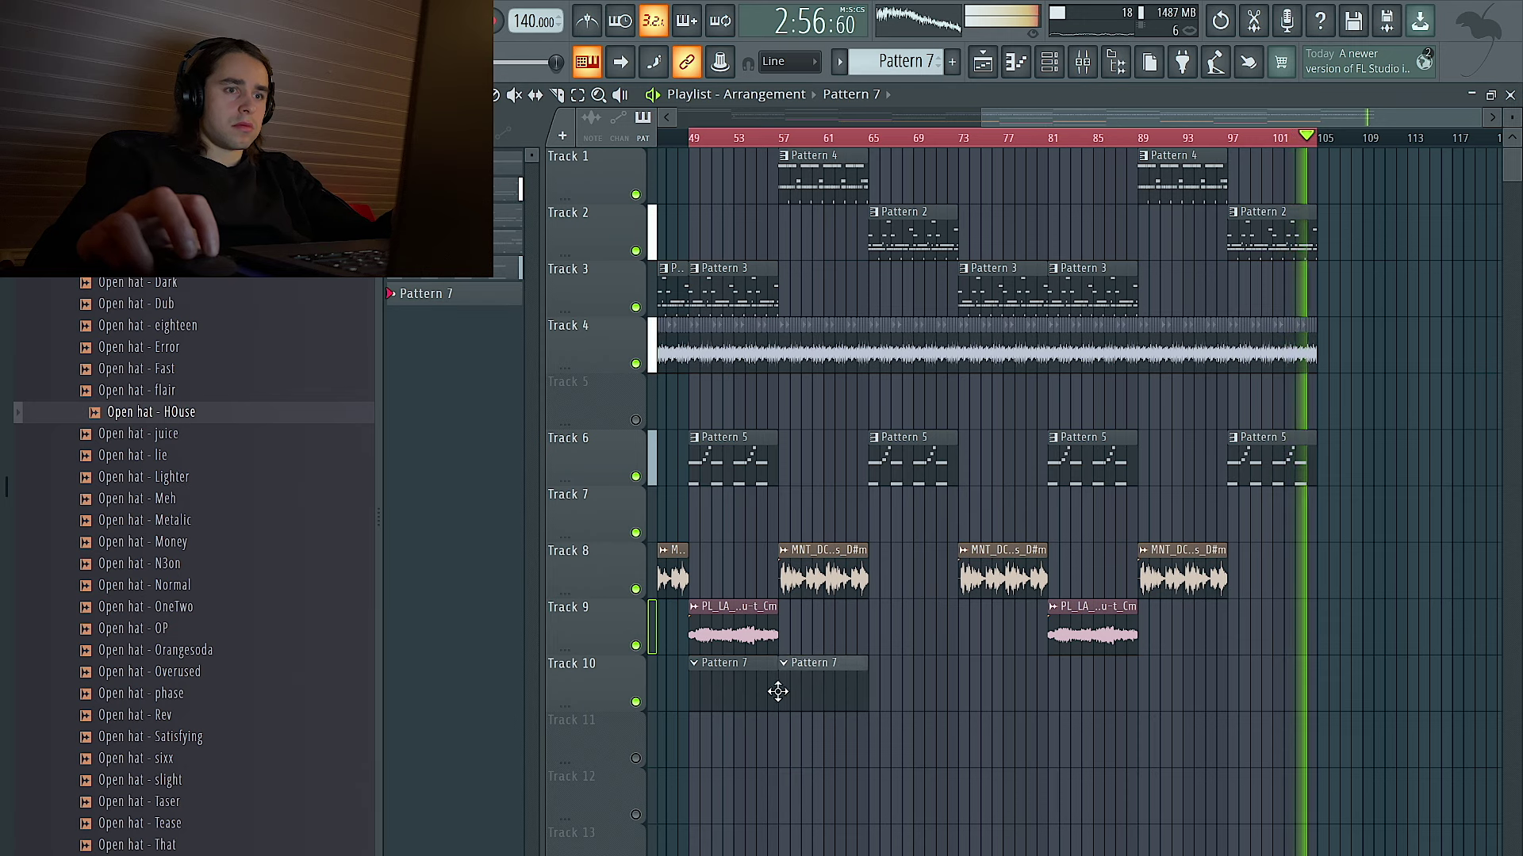
{"action": "left_click", "coordinate": [860, 687]}
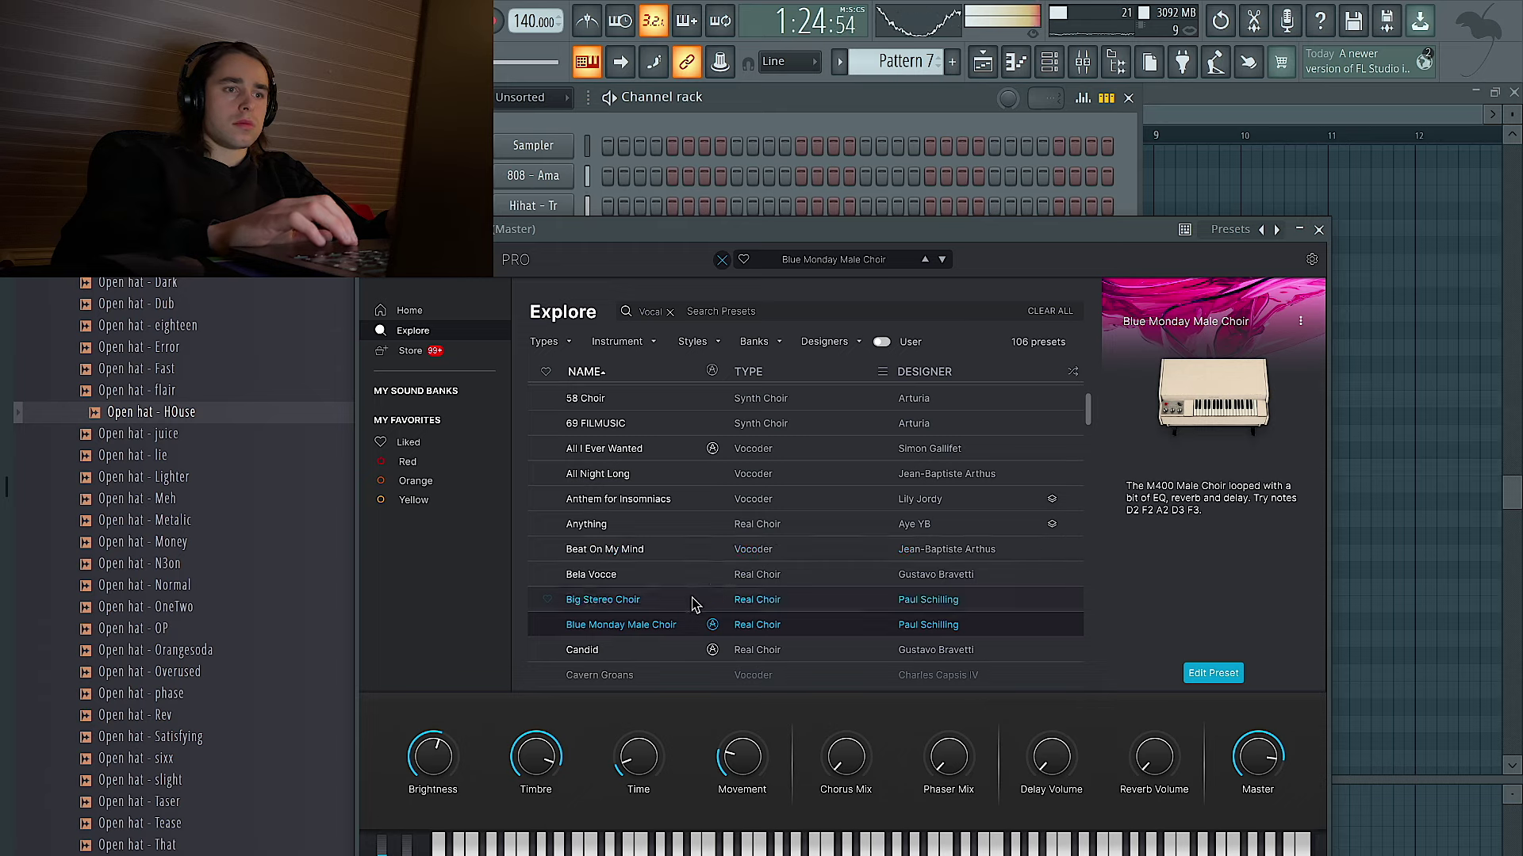
Load the Big Stereo Choir preset in Analog Lab V and close the instrument.
{"action": "left_click", "coordinate": [697, 601]}
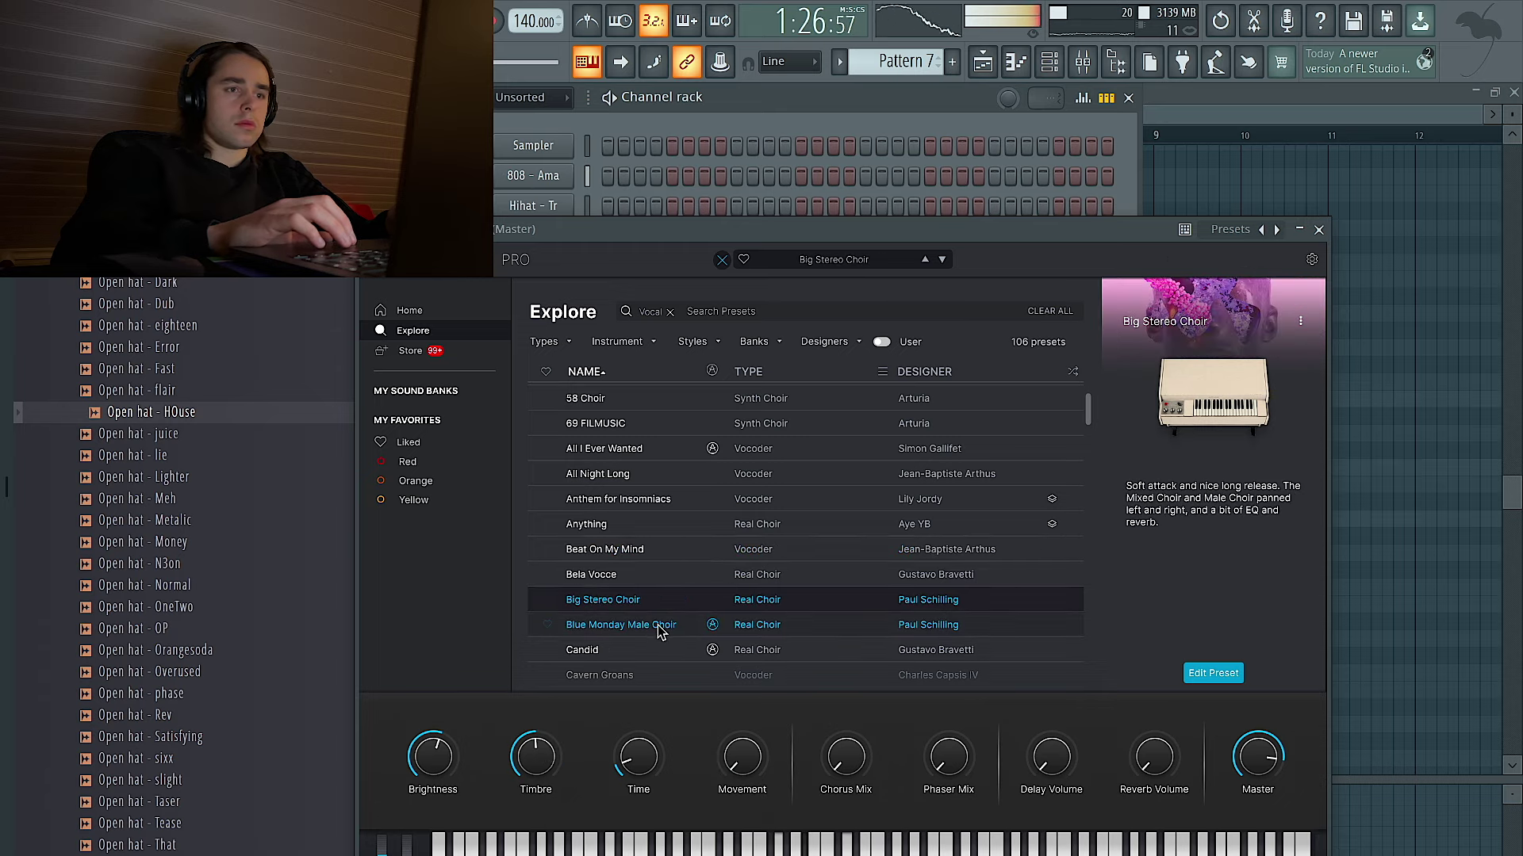
{"action": "left_click", "coordinate": [1318, 231]}
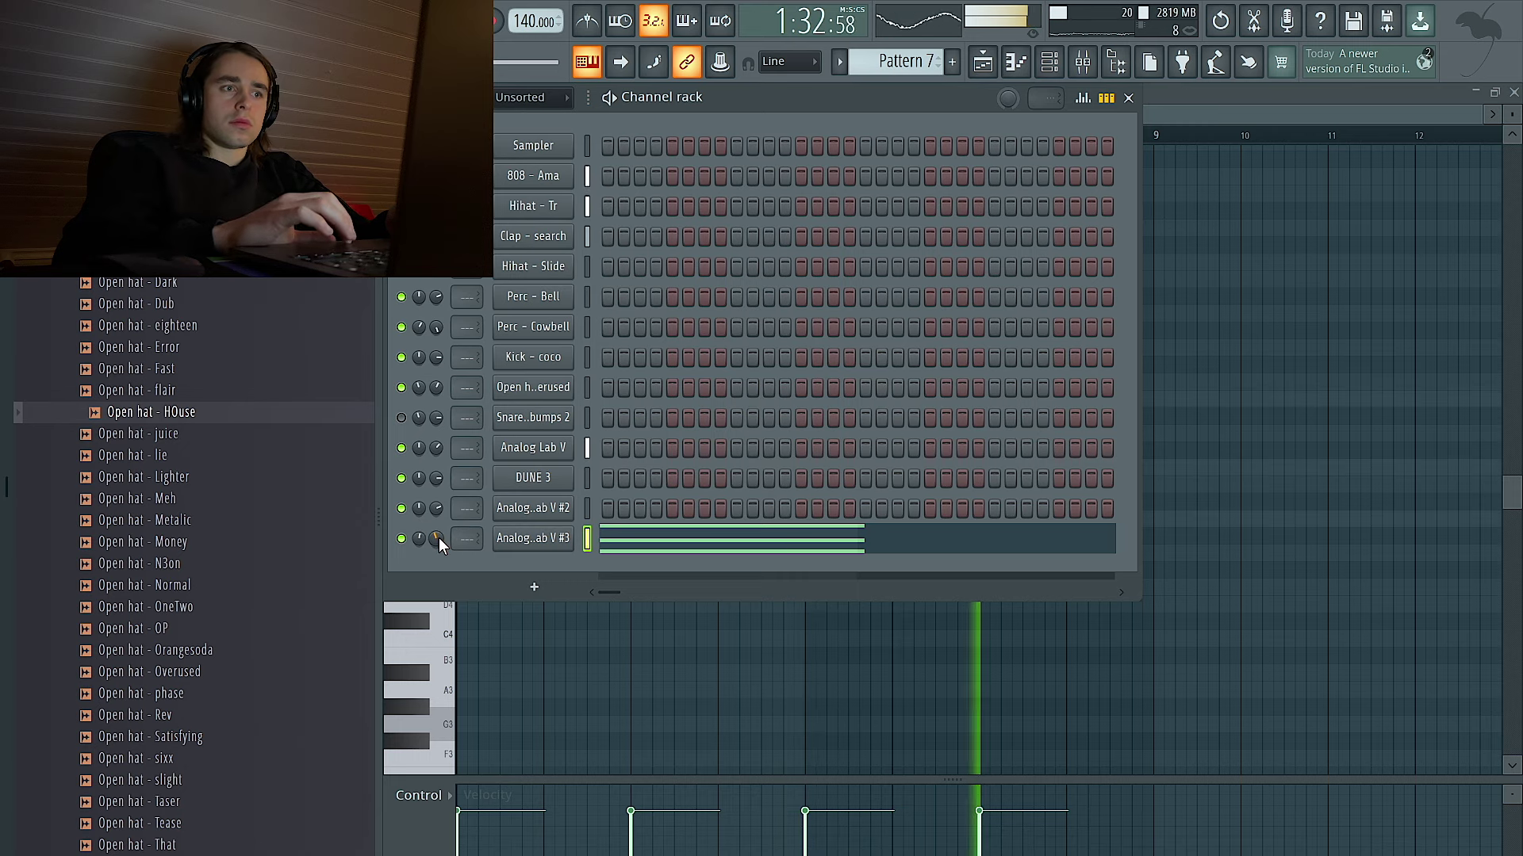
{"action": "key", "text": "F5"}
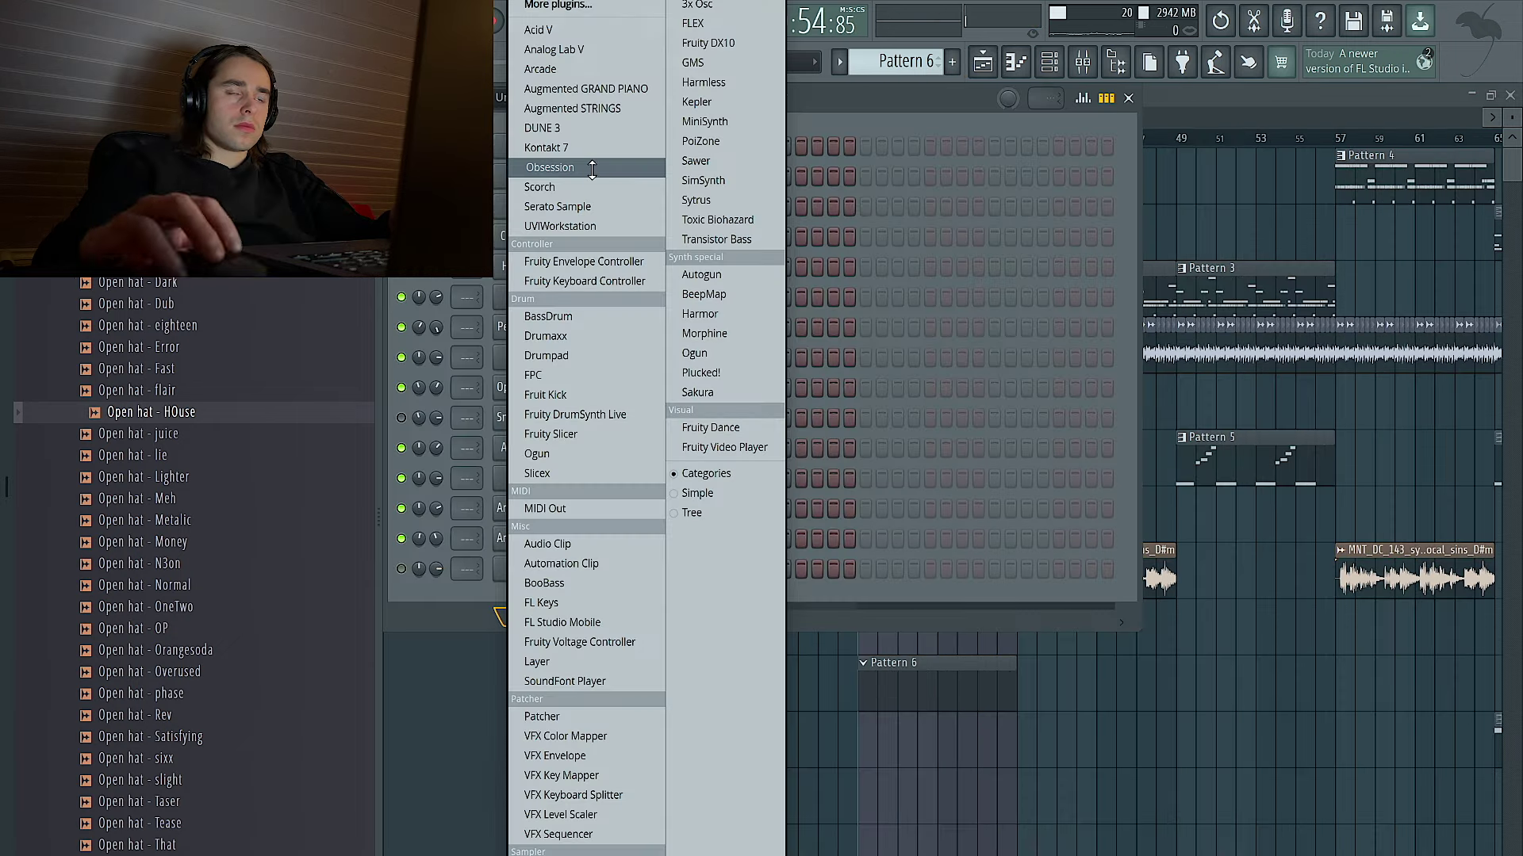
Add an Obsession instrument channel and load its Escape from NY AB pad preset.
{"action": "left_click", "coordinate": [697, 173]}
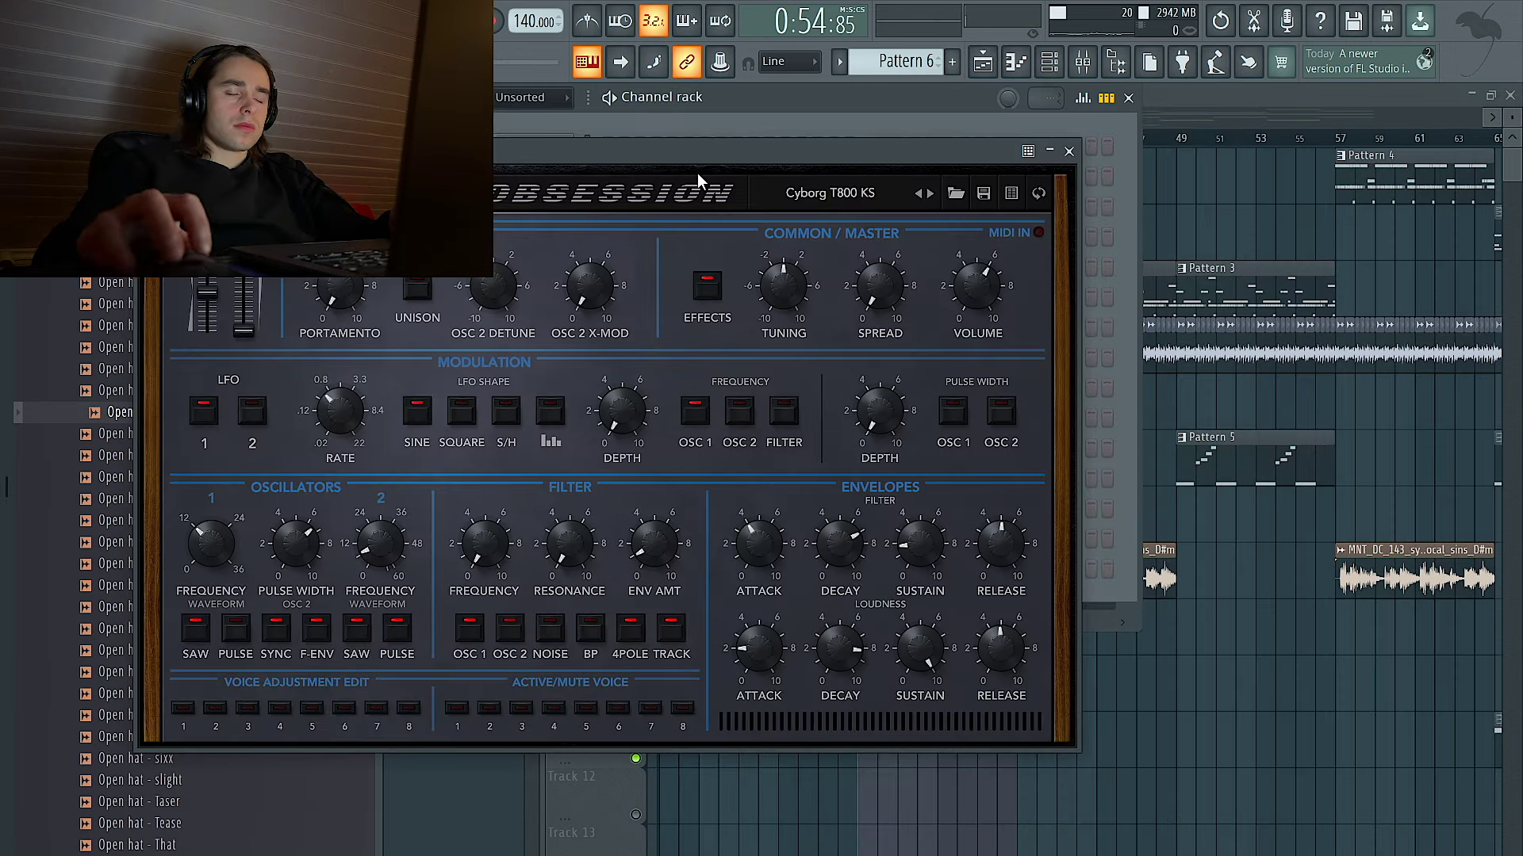
{"action": "left_click", "coordinate": [859, 203]}
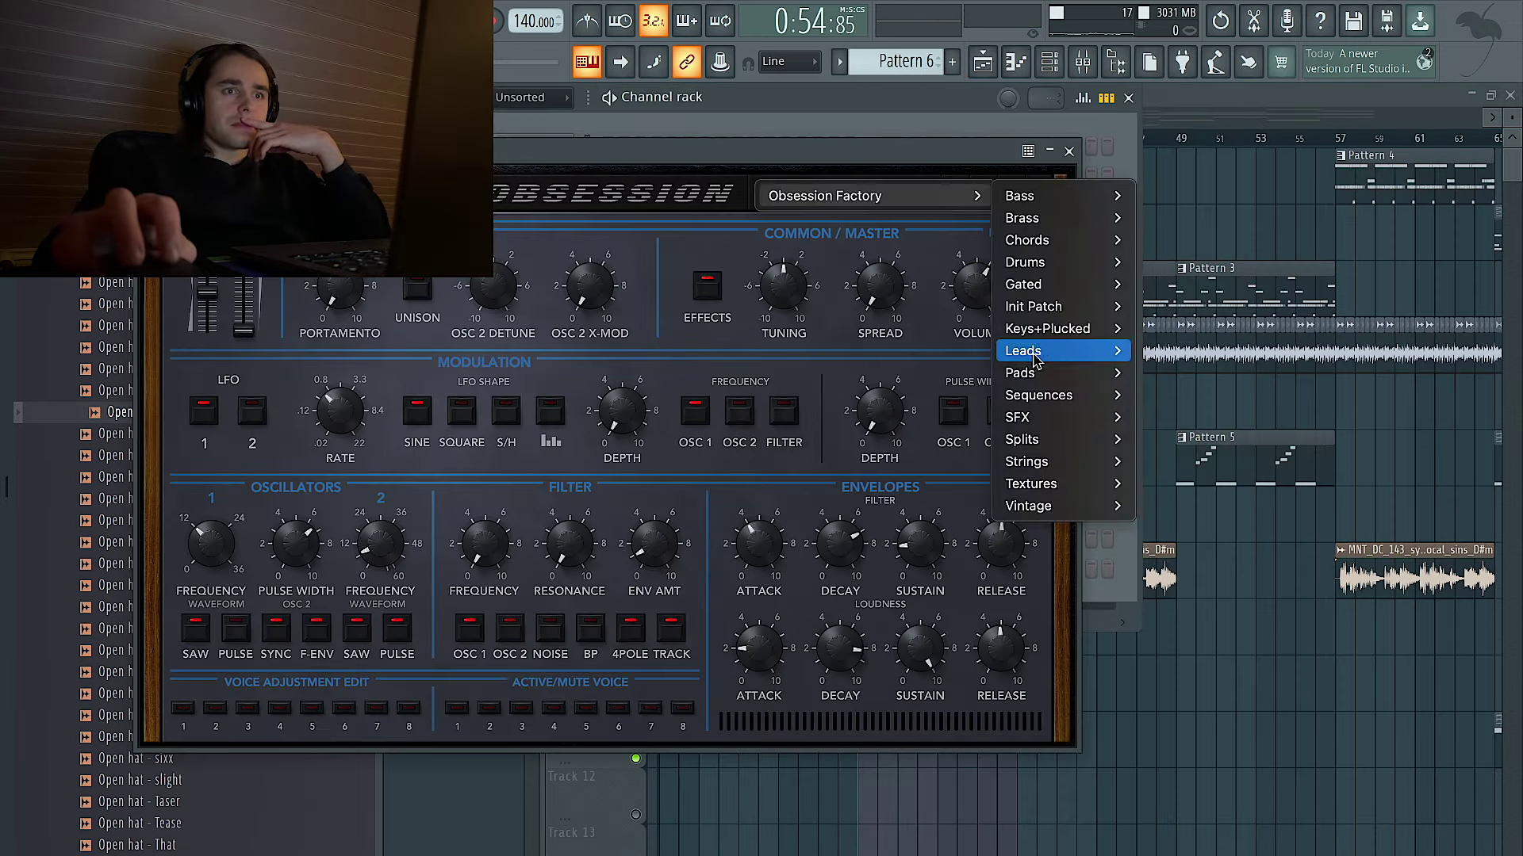
{"action": "mouse_move", "coordinate": [1049, 376]}
{"action": "left_click", "coordinate": [1177, 388]}
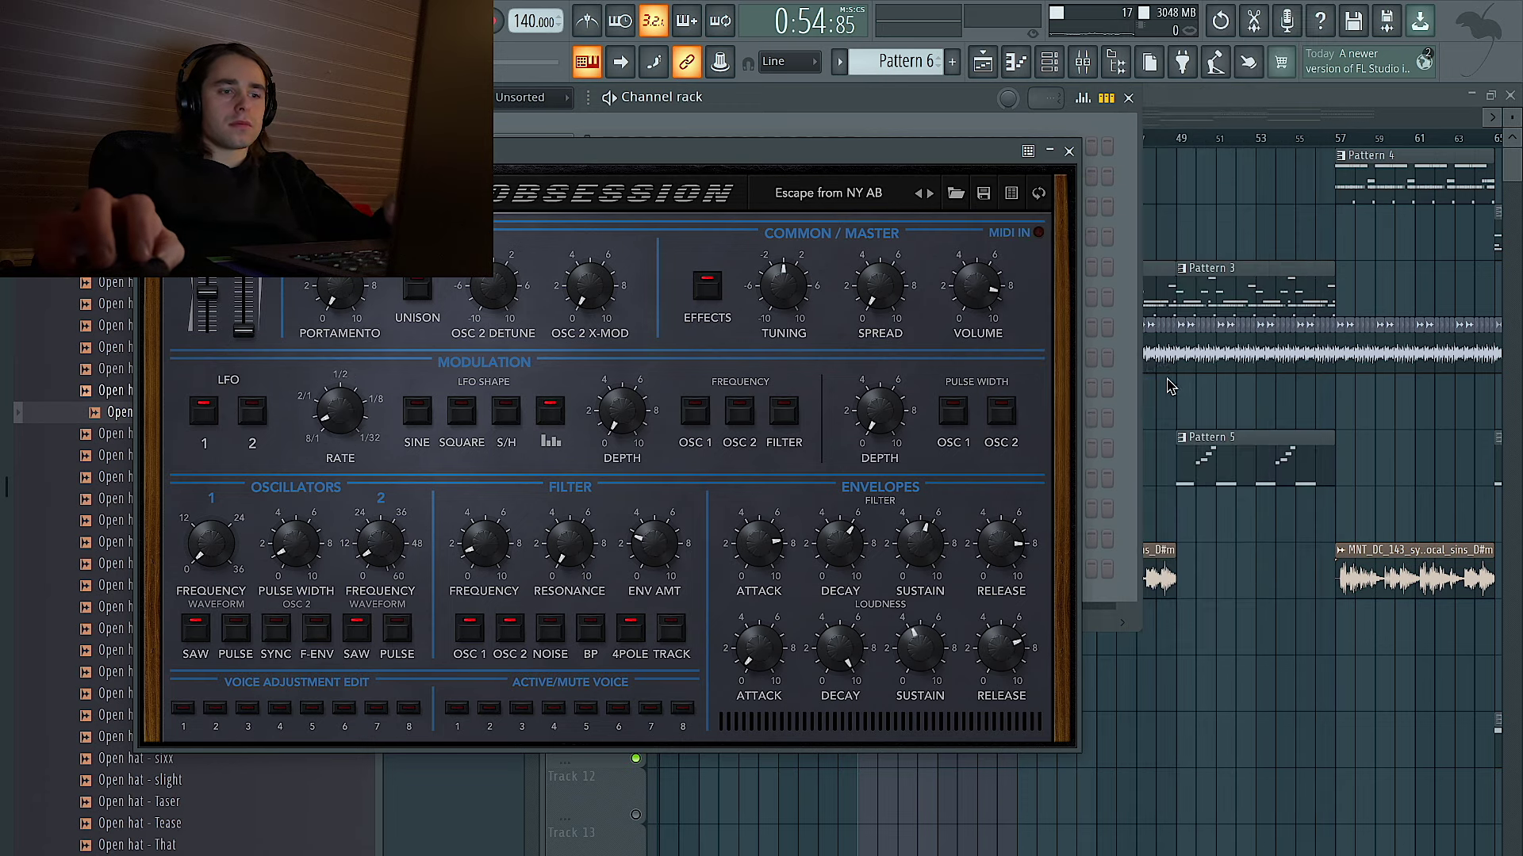
{"action": "left_click", "coordinate": [1069, 151]}
Draw a one-bar chord of G4, A#4 and D5 at bar 1 in Obsession's piano roll.
{"action": "right_click", "coordinate": [554, 562]}
{"action": "left_click", "coordinate": [623, 567]}
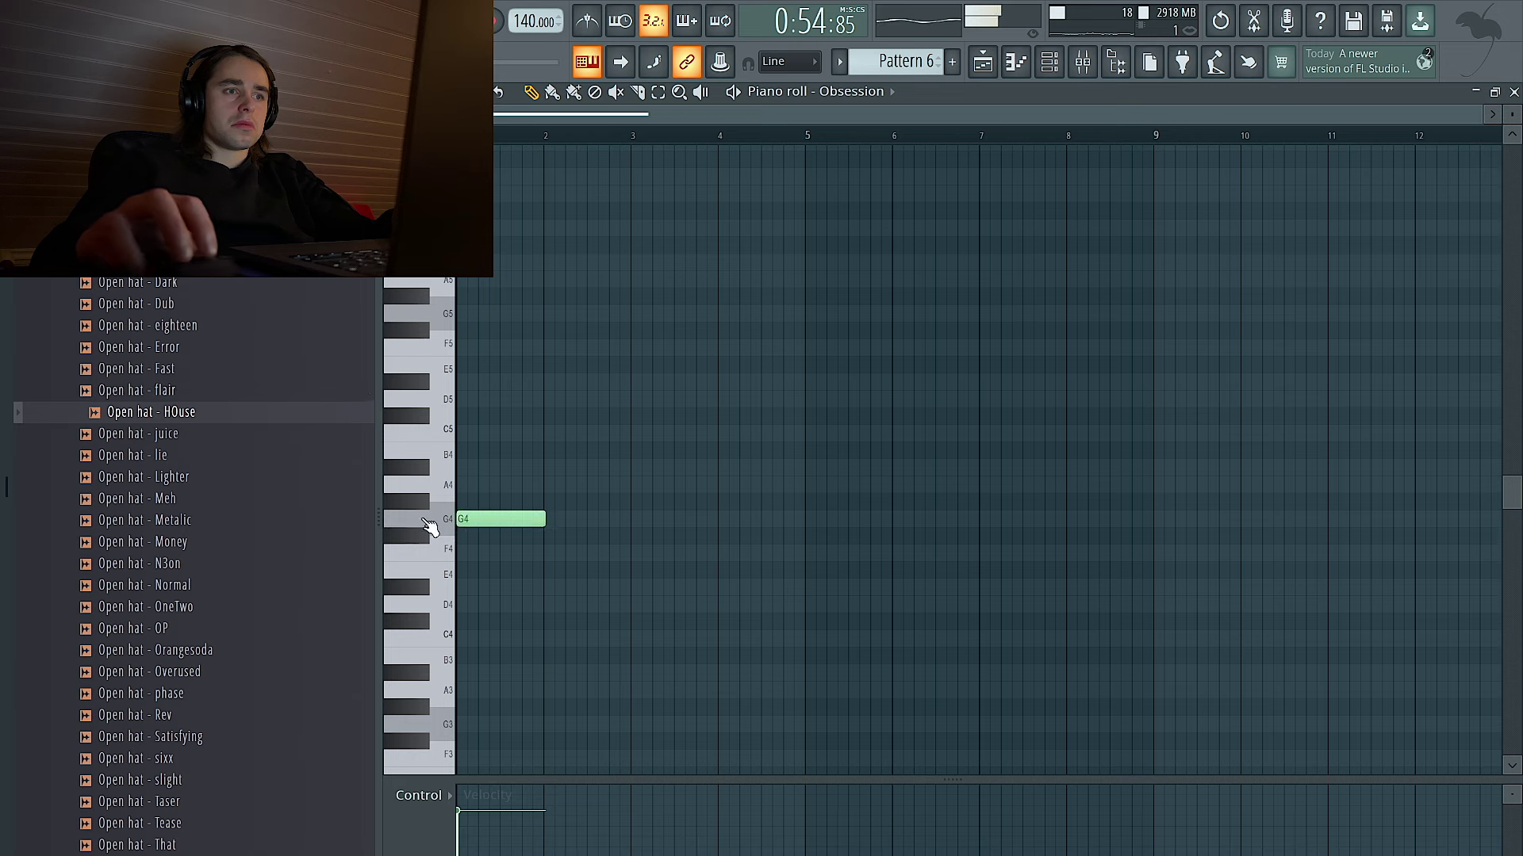
{"action": "key", "text": "space"}
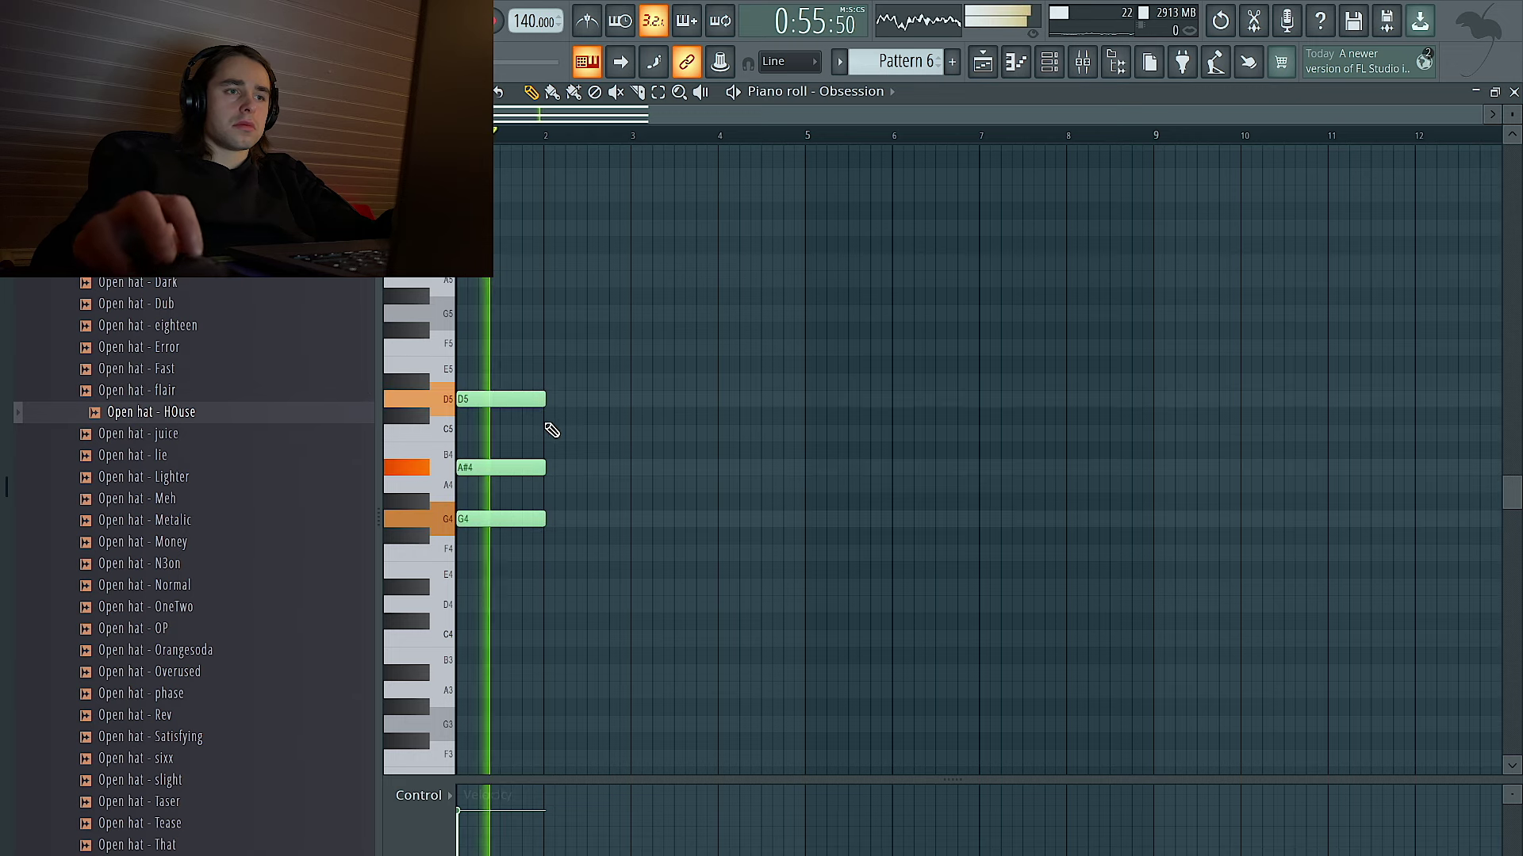
{"action": "key", "text": "space"}
Transpose the Obsession chord up one octave and lengthen its notes to two bars.
{"action": "key", "text": "ctrl+Up"}
{"action": "key", "text": "space"}
{"action": "key", "text": "ctrl+a"}
{"action": "key", "text": "ctrl+l"}
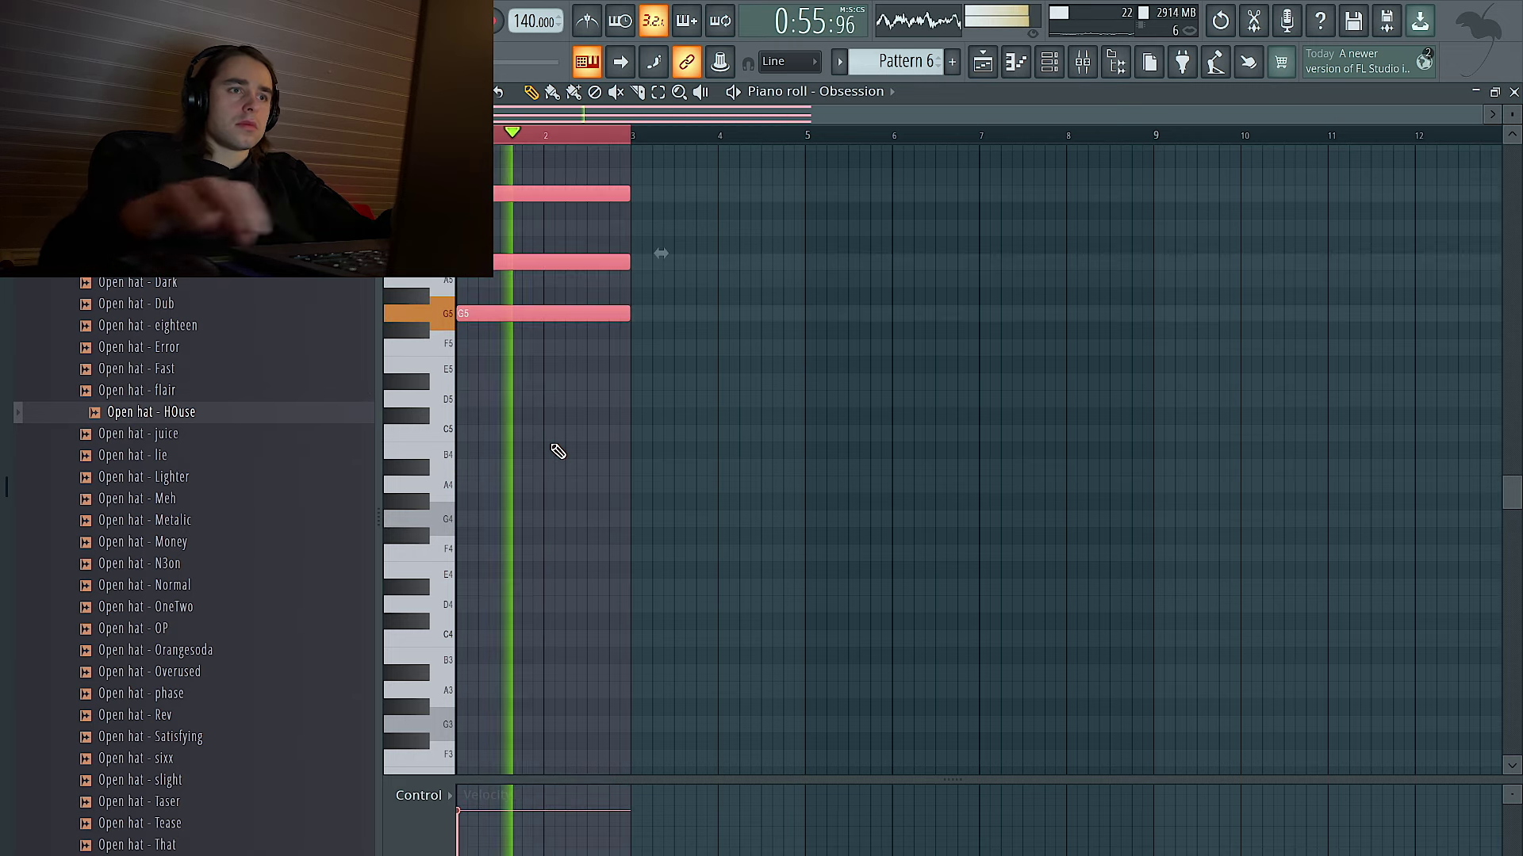
{"action": "scroll", "coordinate": [558, 451], "scroll_direction": "up", "scroll_amount": 3}
Add a two-bar G6 note on top of the Obsession chord.
{"action": "key", "text": "space"}
{"action": "left_click_drag", "start_coordinate": [509, 408], "coordinate": [332, 356]}
{"action": "key", "text": "space"}
{"action": "key", "text": "ctrl+l"}
{"action": "key", "text": "ctrl+d"}
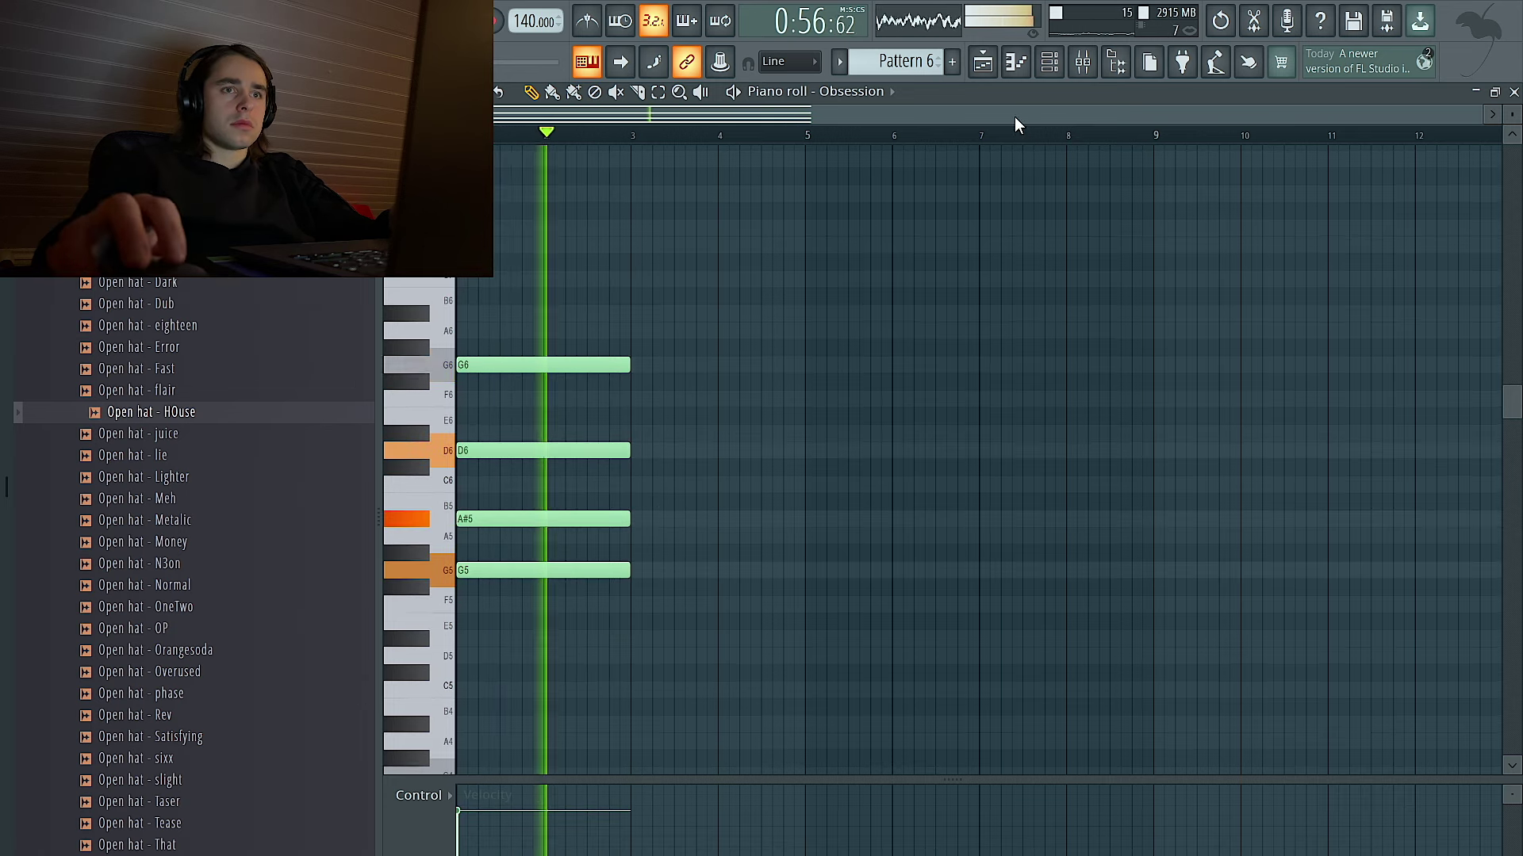
Look over the Obsession settings and try one-bar D5 and F5 notes at bar 3 after the chord.
{"action": "left_click", "coordinate": [1049, 62]}
{"action": "key", "text": "space"}
{"action": "left_click", "coordinate": [536, 569]}
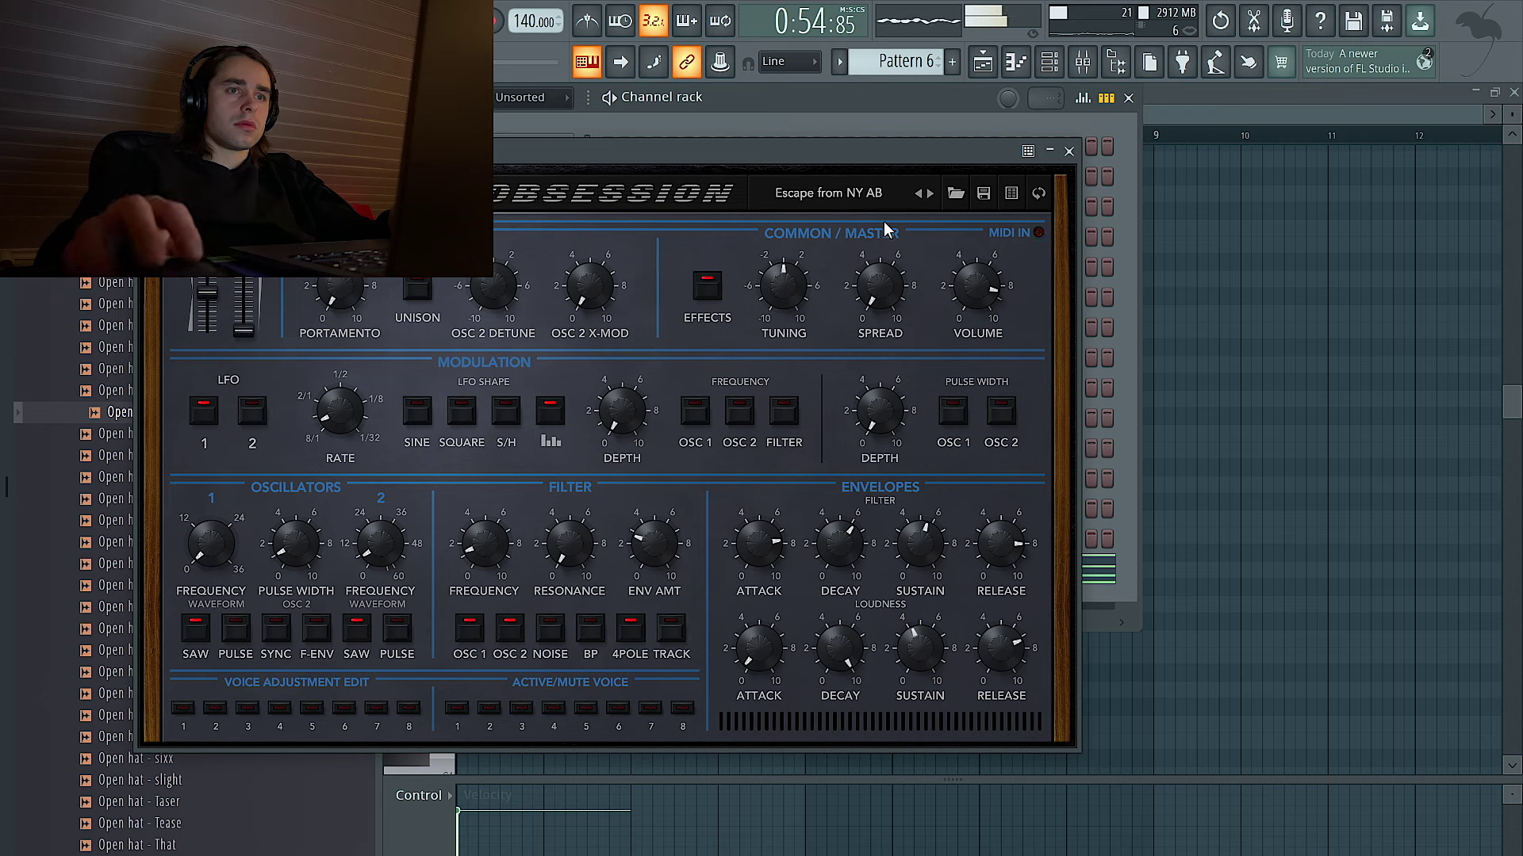
{"action": "left_click", "coordinate": [1068, 151]}
{"action": "key", "text": "F7"}
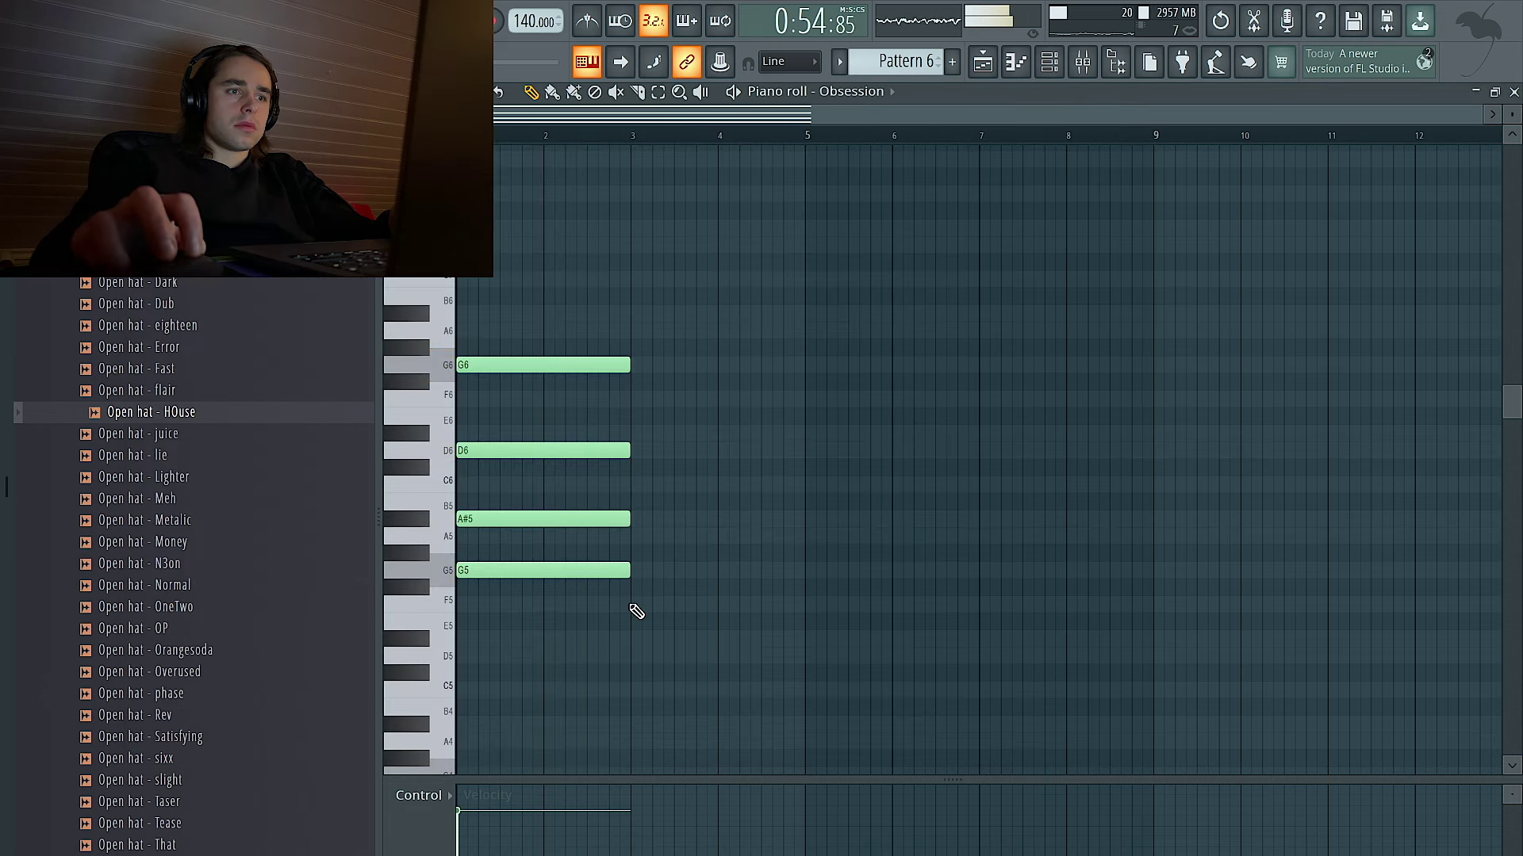
{"action": "left_click", "coordinate": [632, 655]}
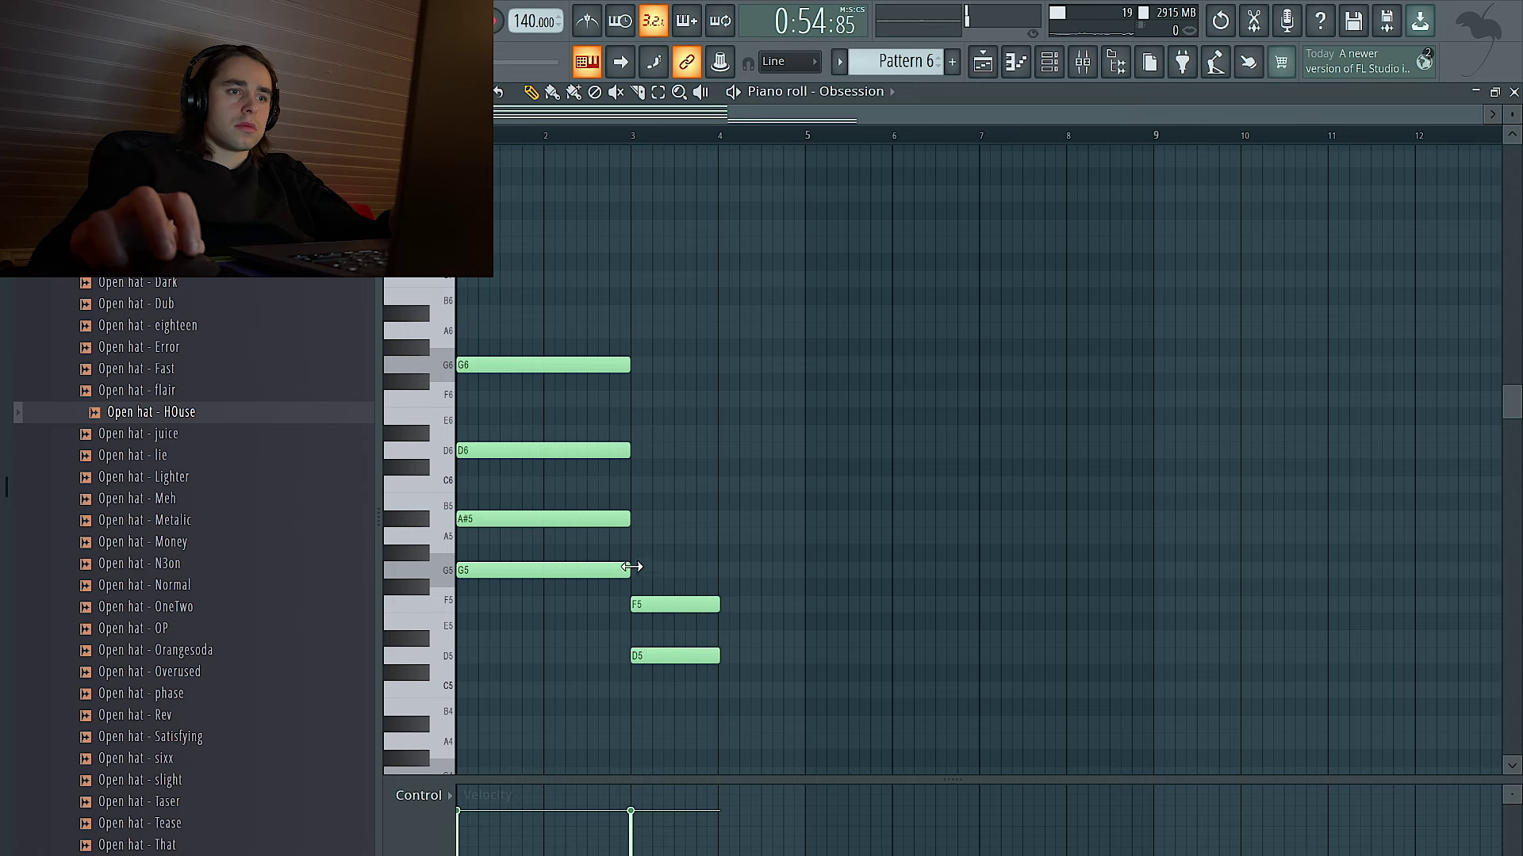
{"action": "key", "text": "space"}
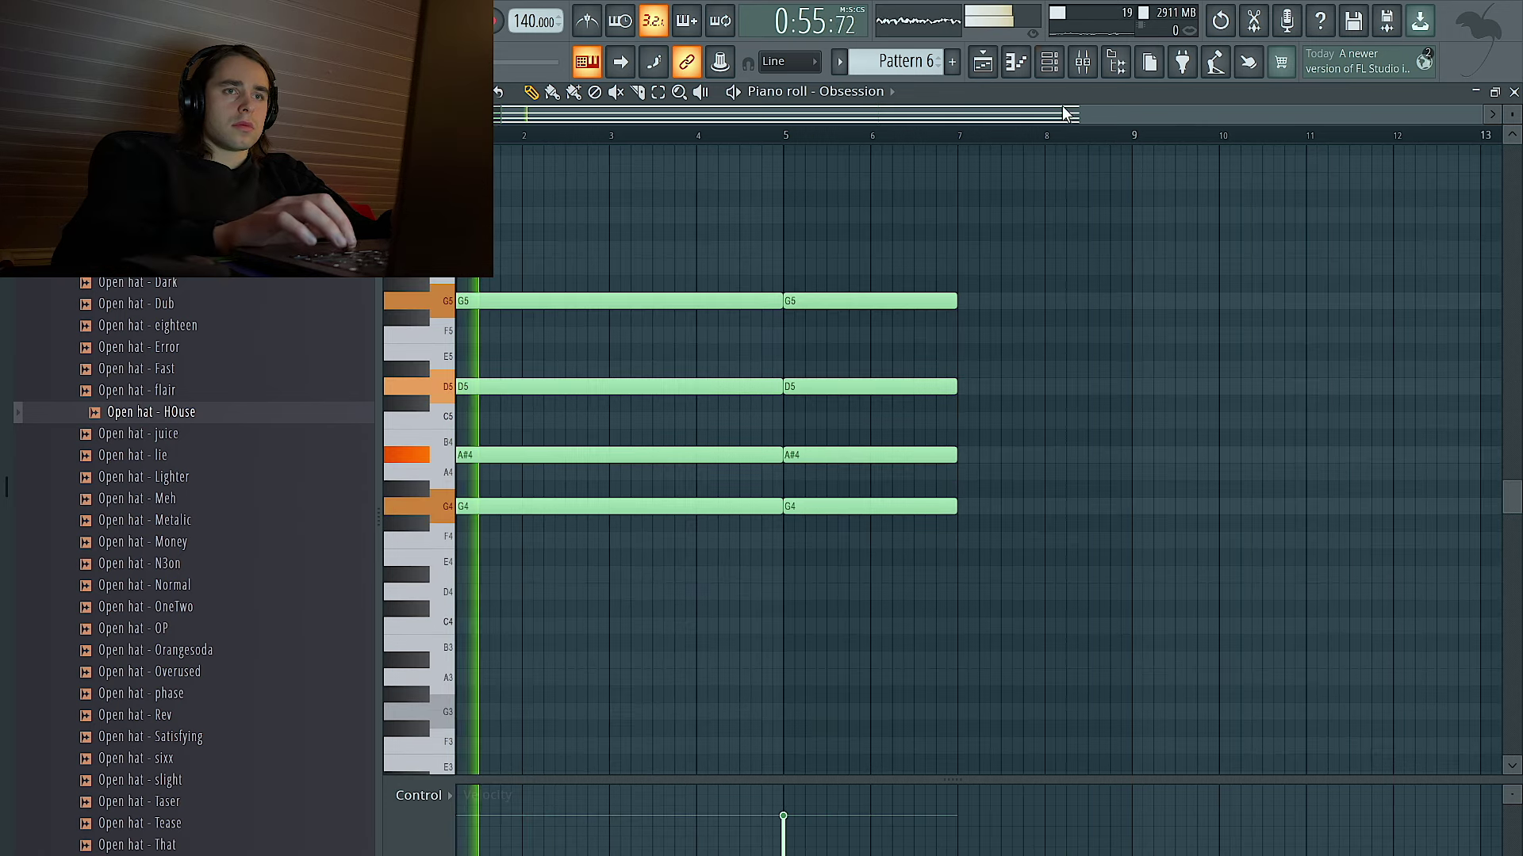
Delete the muted Snare bumps 2 channel and confirm its removal.
{"action": "left_click", "coordinate": [1050, 63]}
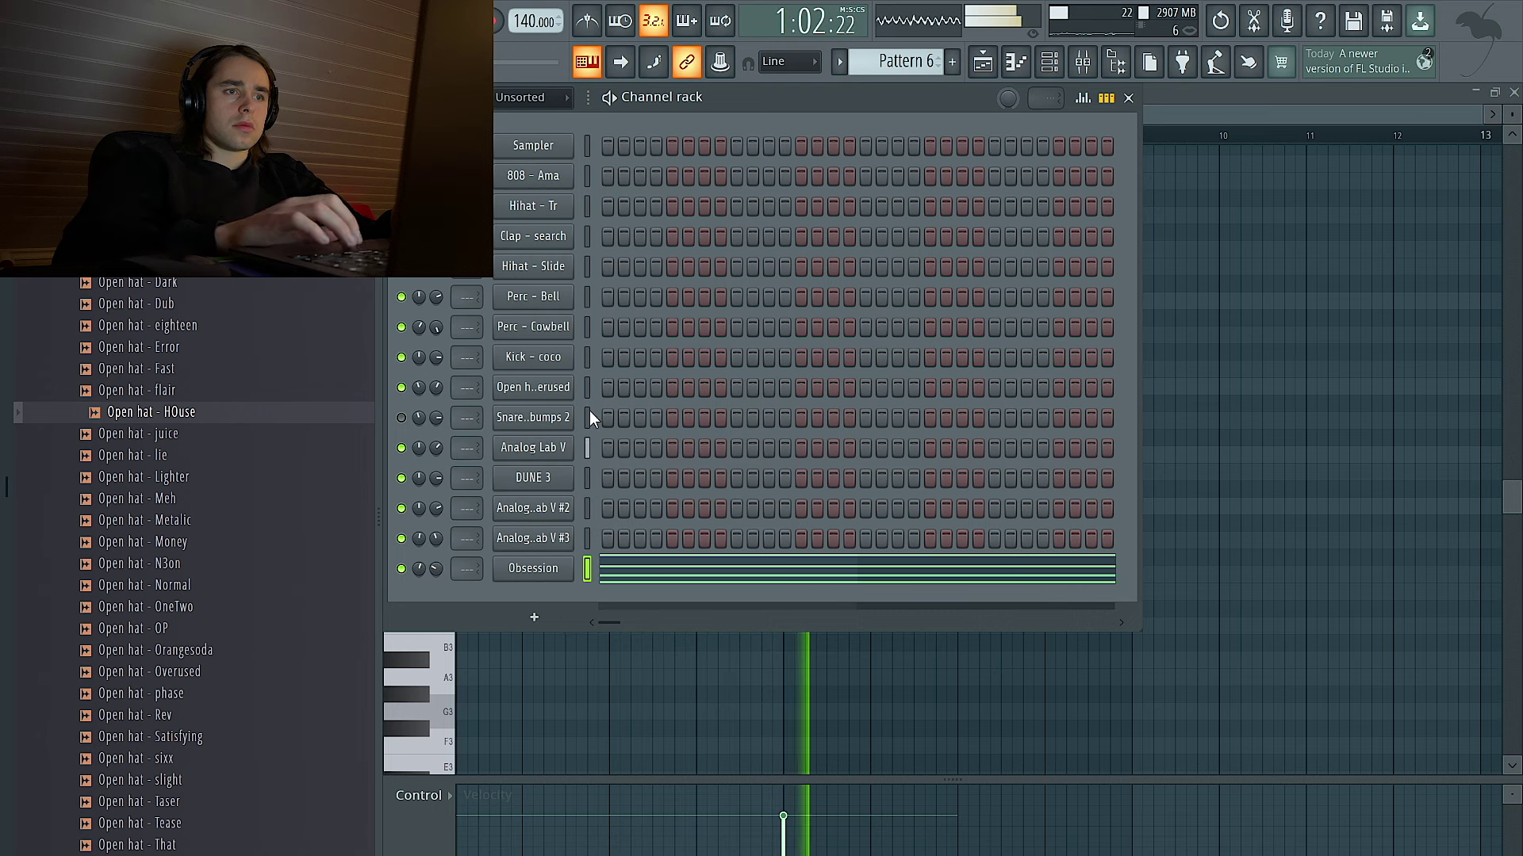
{"action": "right_click", "coordinate": [531, 428]}
{"action": "left_click", "coordinate": [607, 656]}
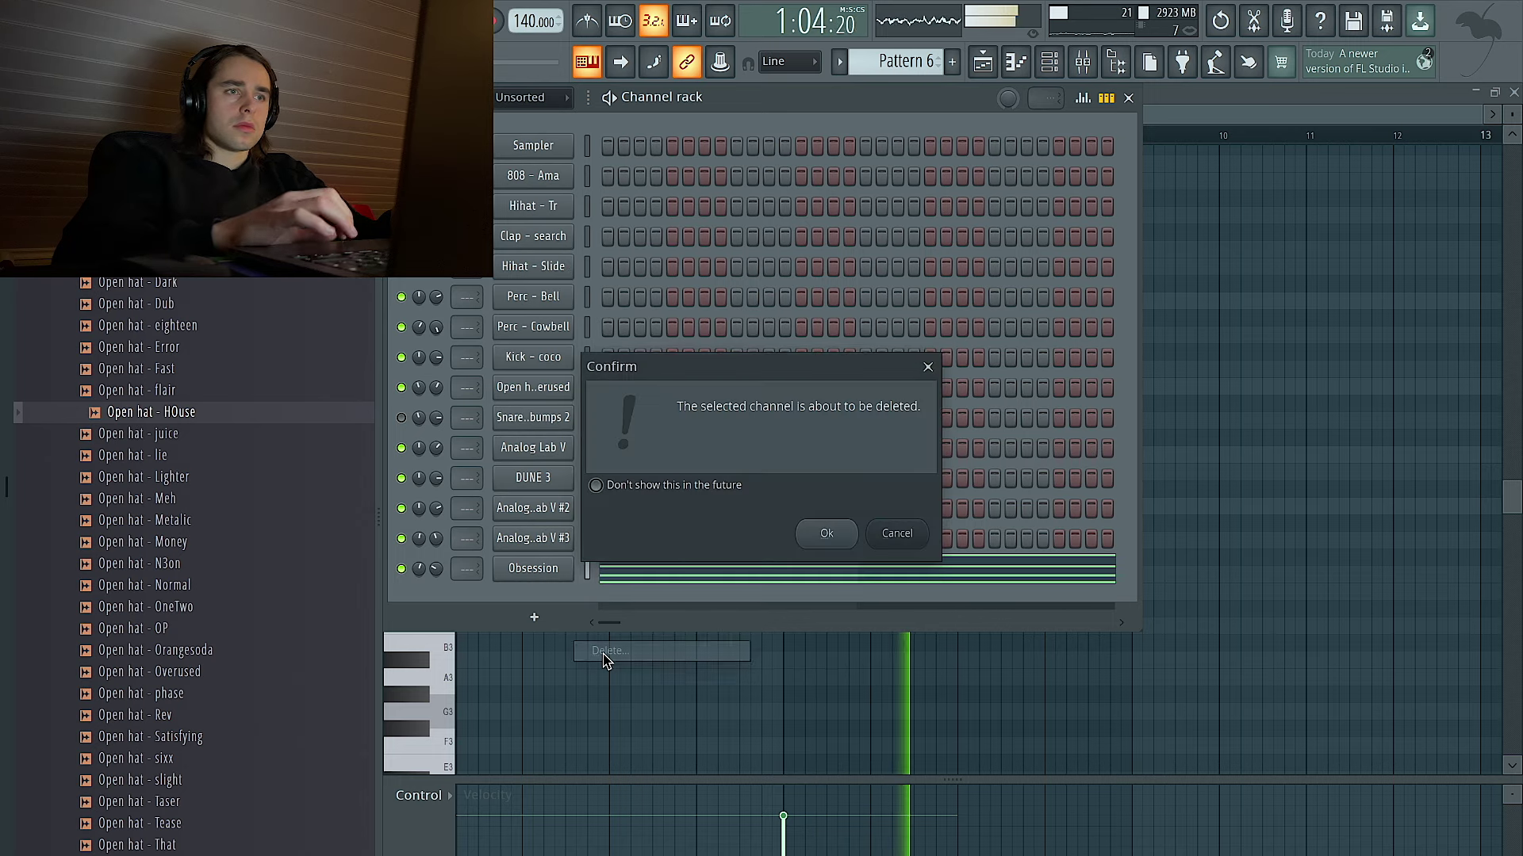
{"action": "key", "text": "Return"}
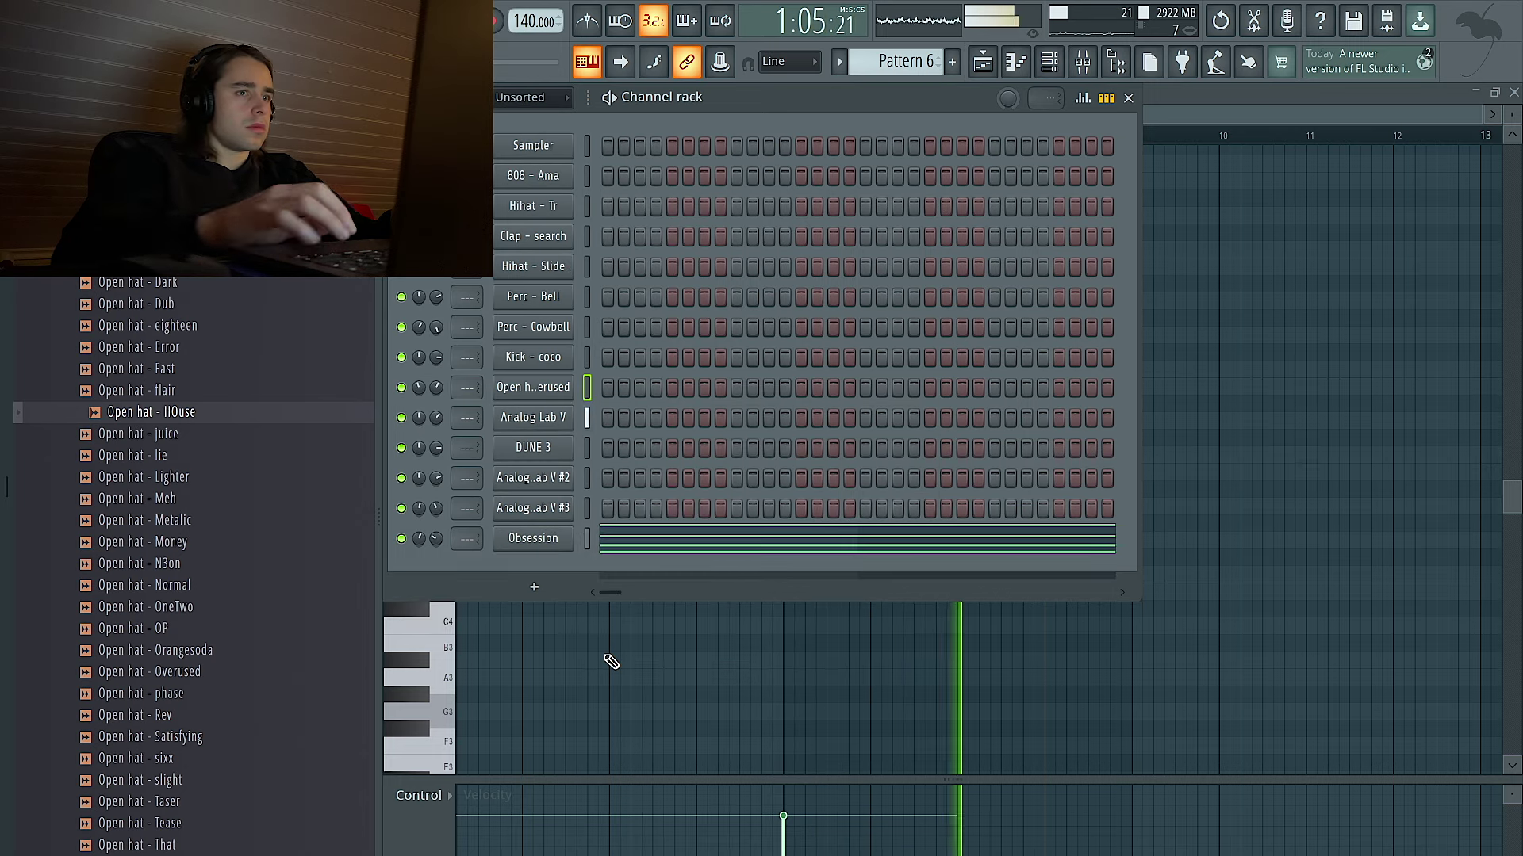
Open Pattern 6 from Track 10, delete the B4 note at bar 9, and return to the playlist.
{"action": "left_click", "coordinate": [984, 62]}
{"action": "double_click", "coordinate": [975, 688]}
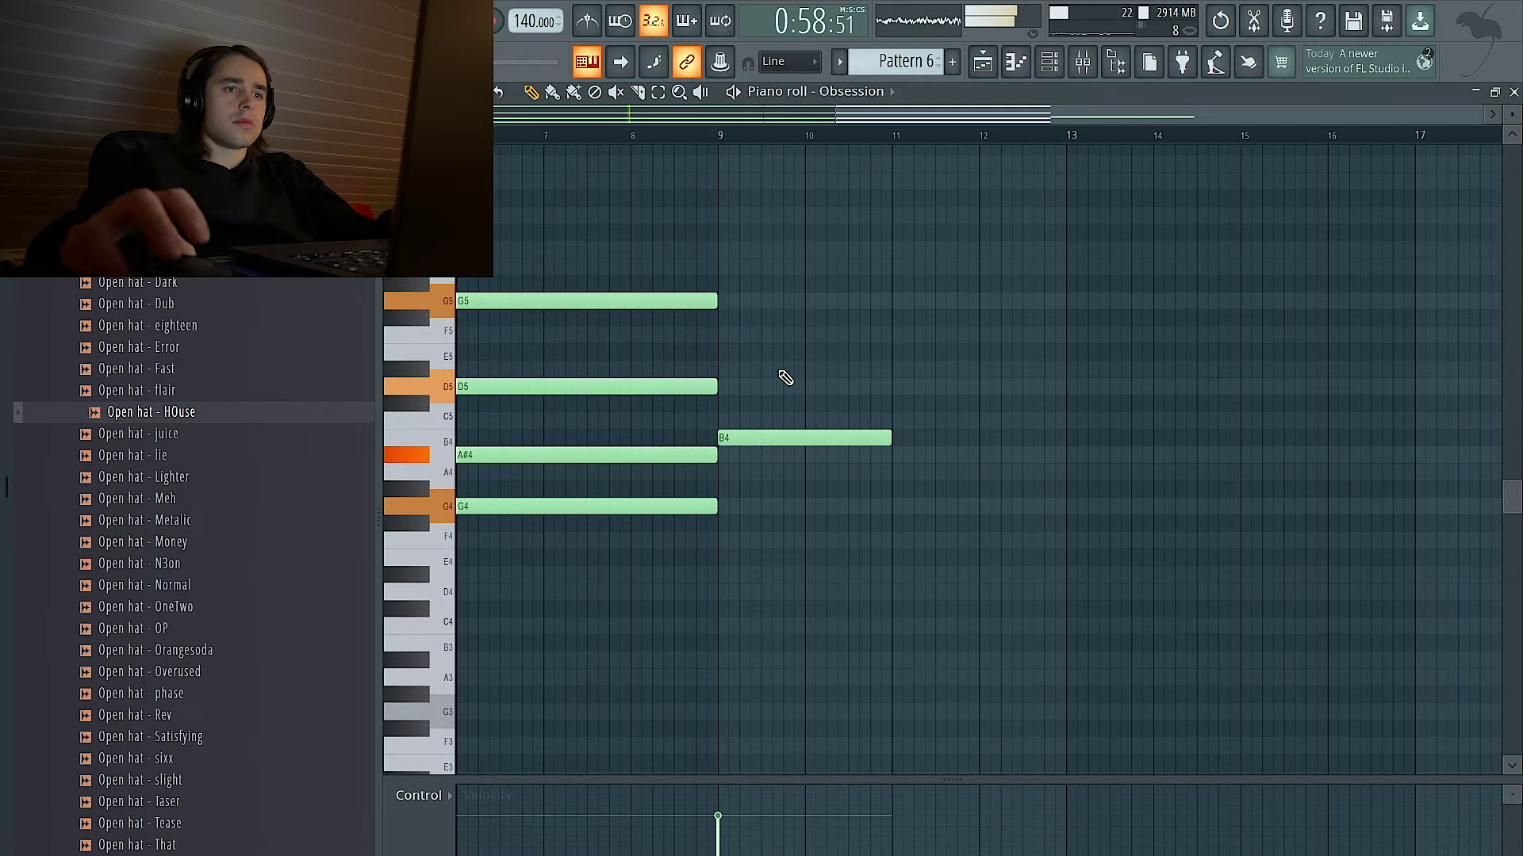
{"action": "right_click", "coordinate": [841, 436]}
{"action": "left_click", "coordinate": [984, 65]}
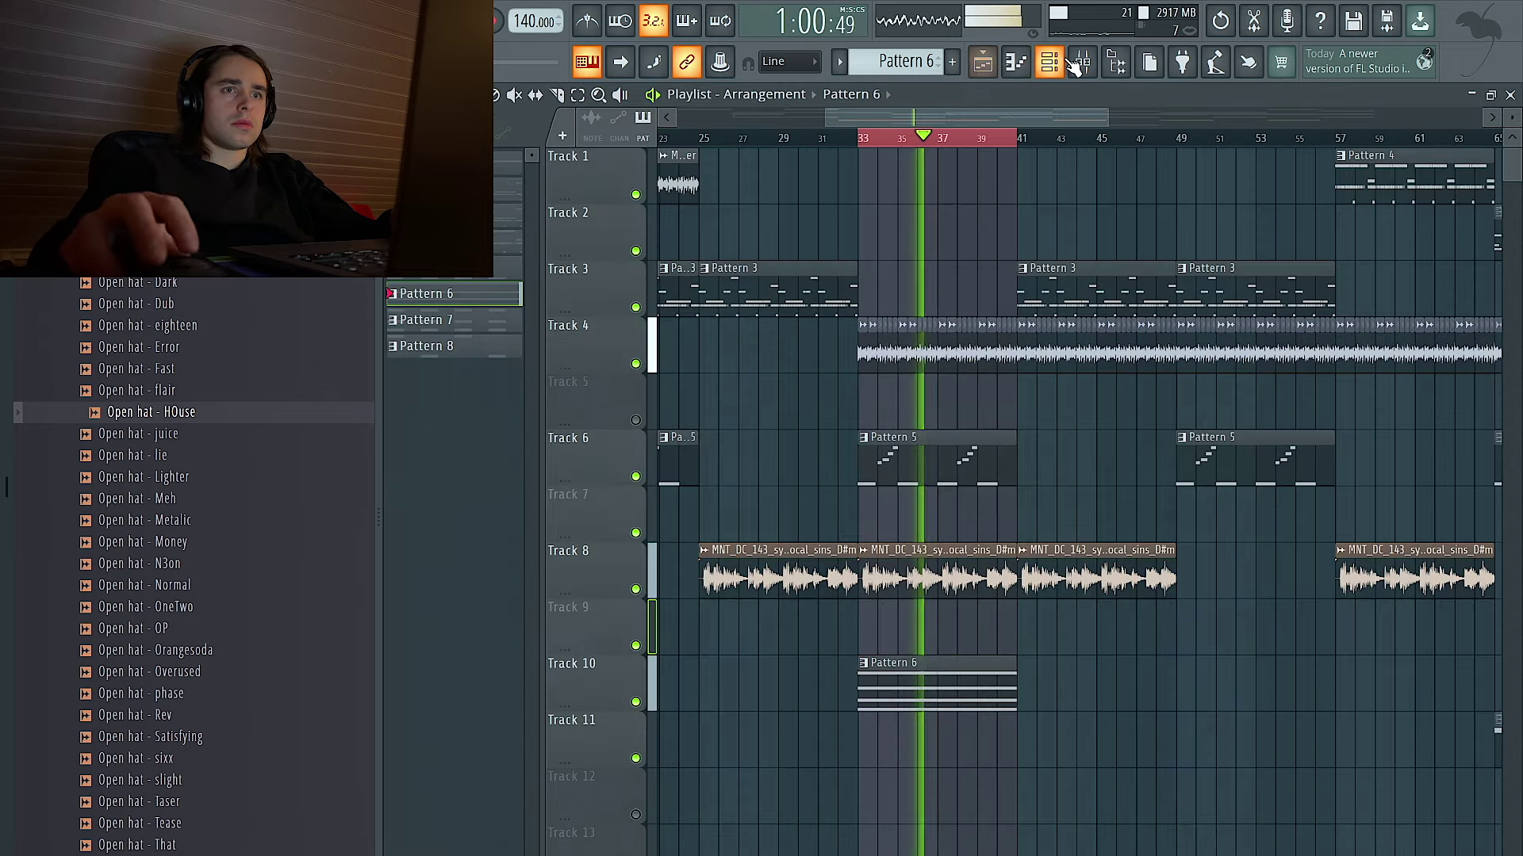
Route Analog Lab V #2, Analog Lab V #3 and Obsession to mixer inserts 6, 7 and 8, and lower the Obsession fader.
{"action": "left_click", "coordinate": [1080, 63]}
{"action": "left_click", "coordinate": [1049, 62]}
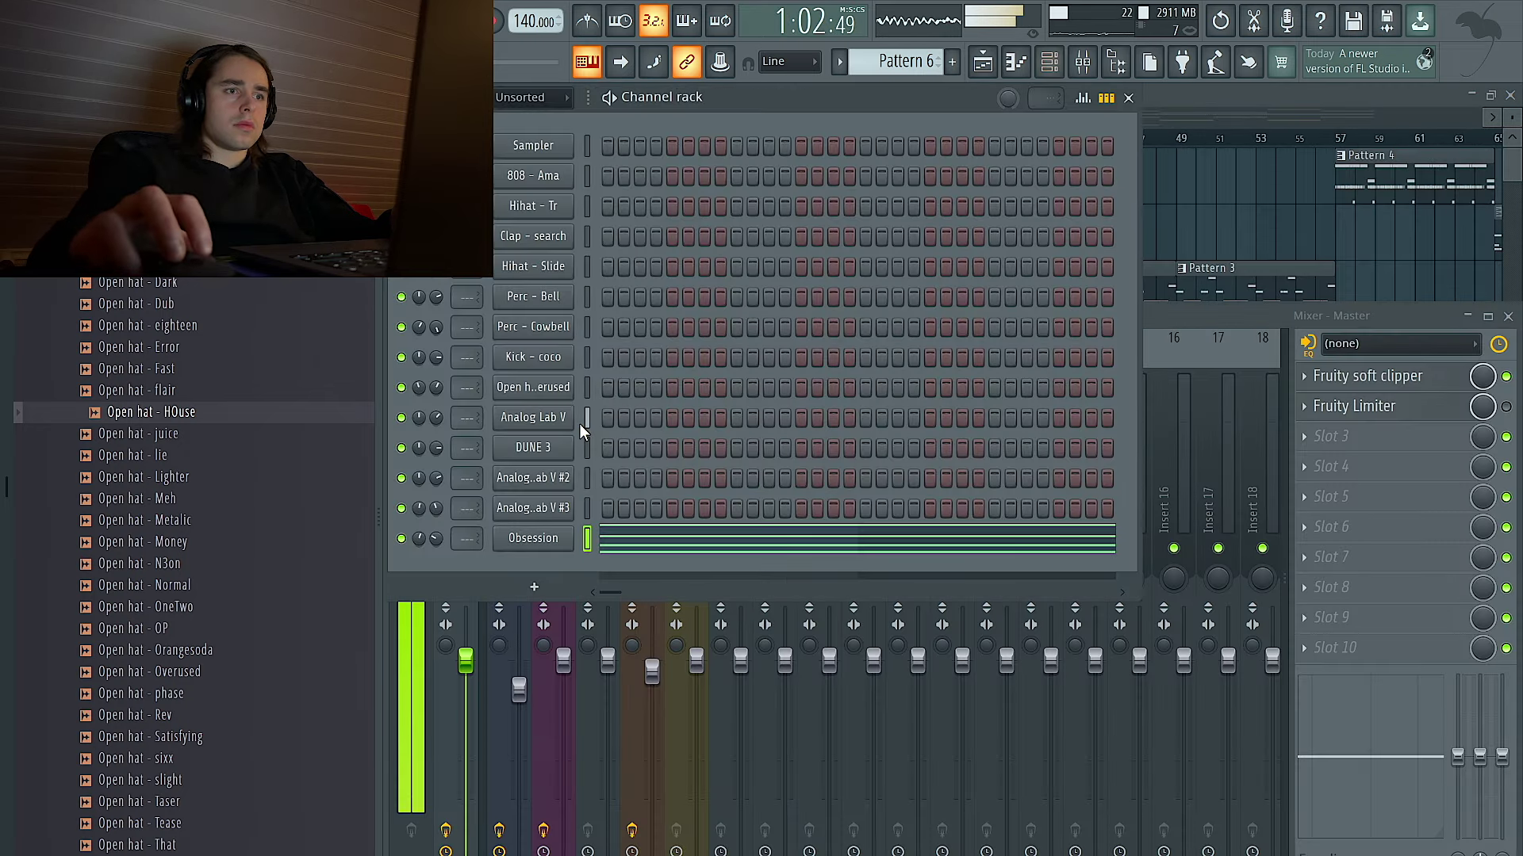
{"action": "left_click", "coordinate": [1185, 317]}
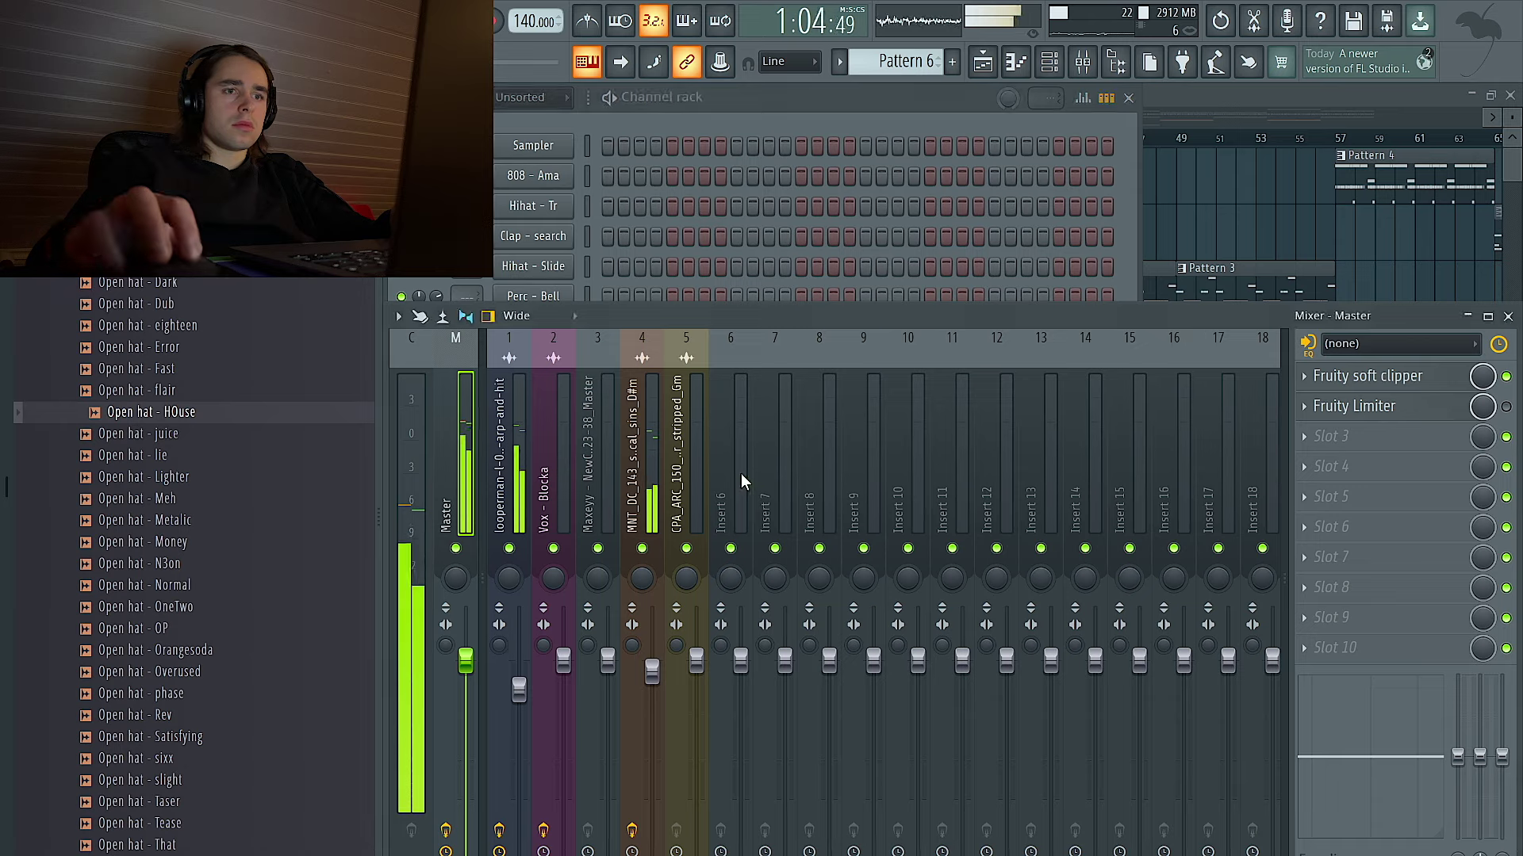
{"action": "left_click", "coordinate": [737, 473]}
{"action": "left_click_drag", "start_coordinate": [829, 658], "coordinate": [828, 701]}
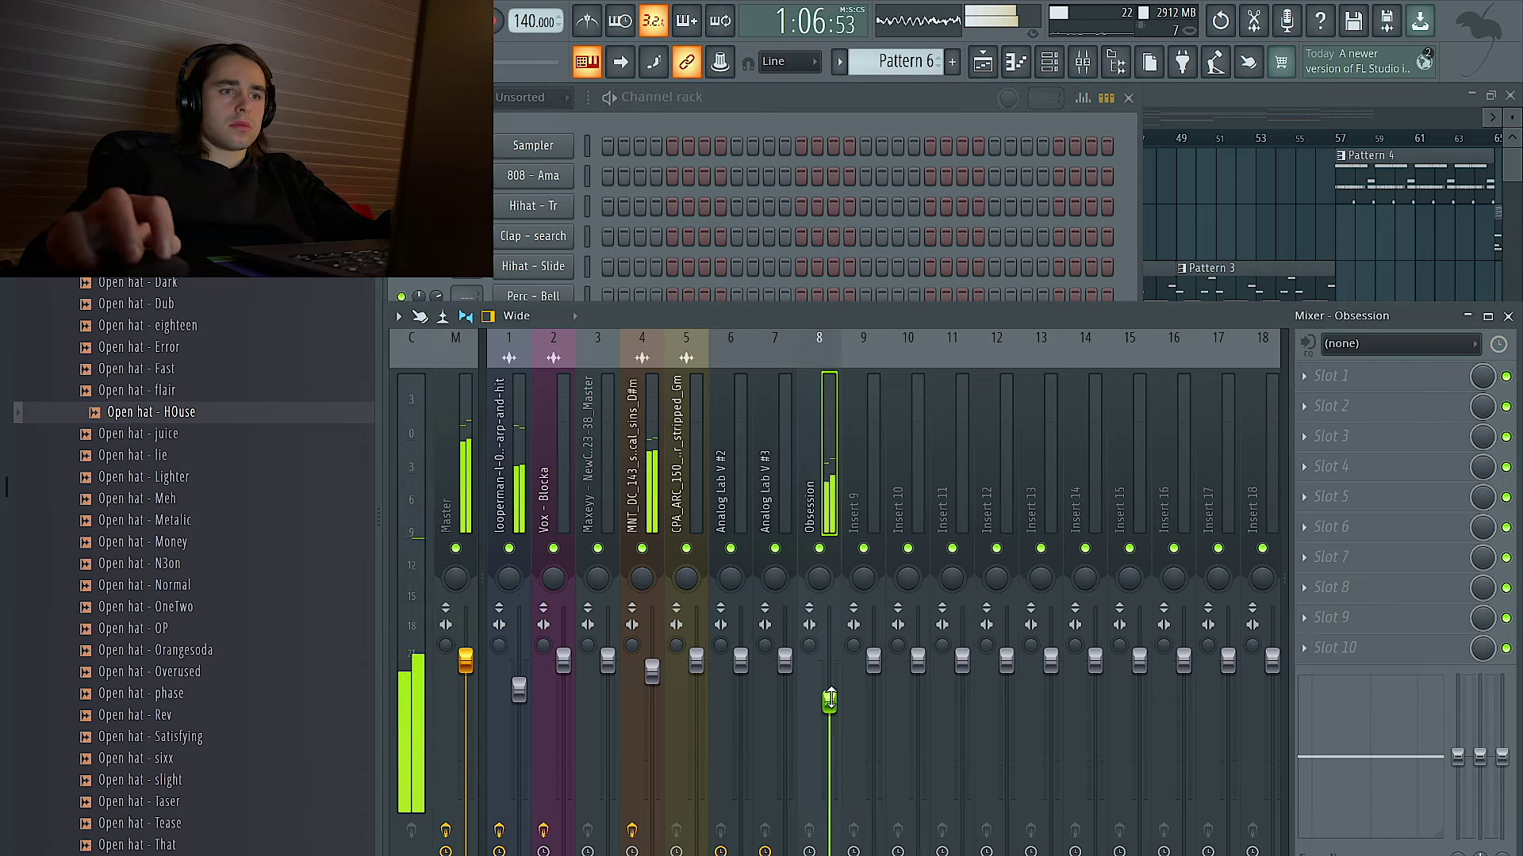
Add Fruity Reeverb 2 to slot 4 of the Obsession insert and adjust its reverb settings.
{"action": "left_click", "coordinate": [1340, 467]}
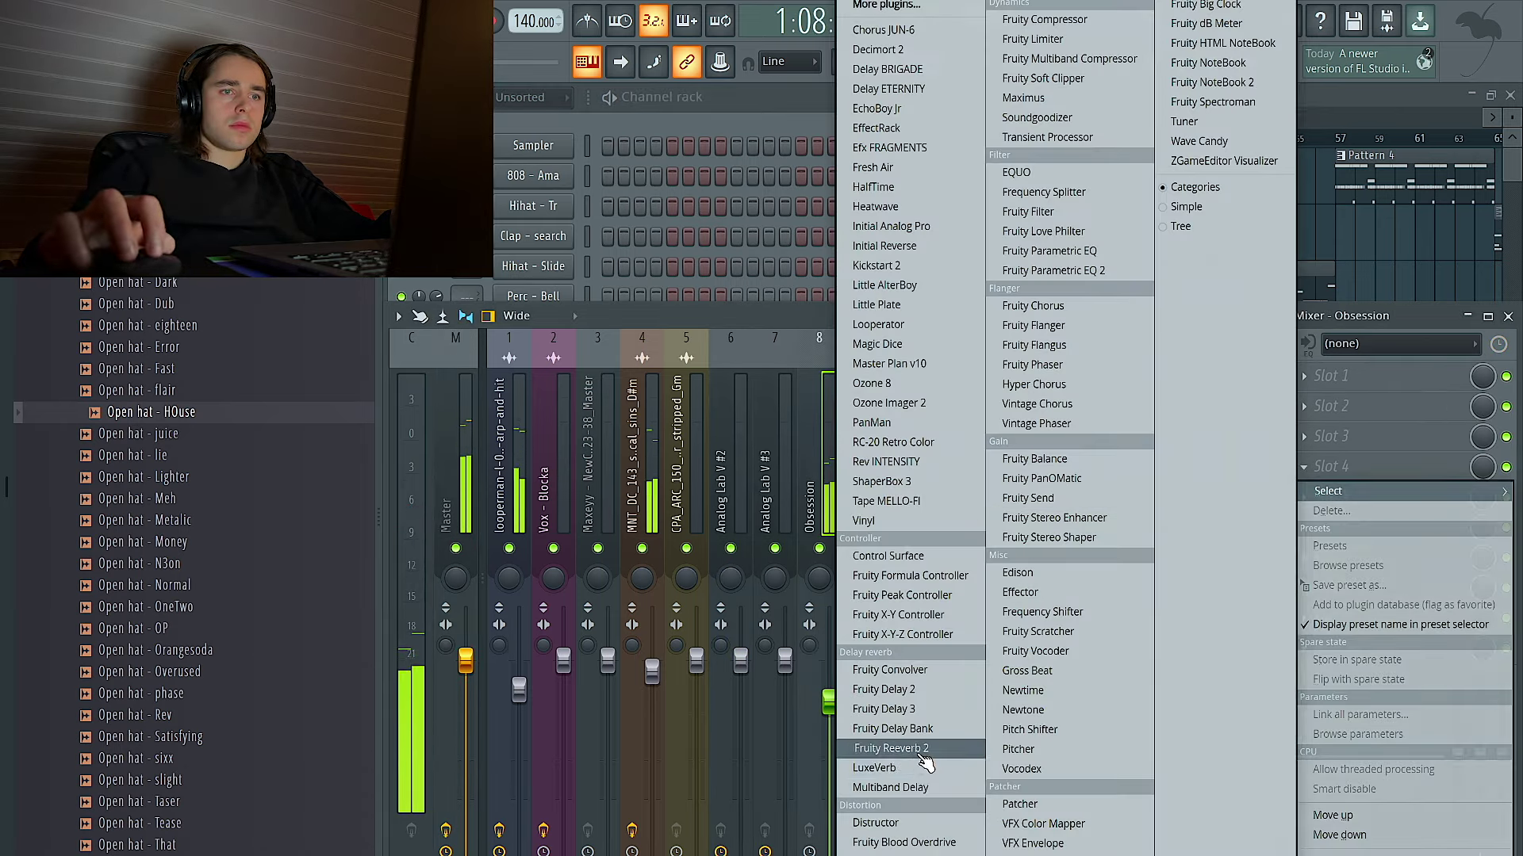
{"action": "left_click", "coordinate": [920, 749]}
{"action": "left_click_drag", "start_coordinate": [1001, 411], "coordinate": [1003, 440]}
{"action": "mouse_move", "coordinate": [1031, 336]}
{"action": "left_mouse_down"}
{"action": "mouse_move", "coordinate": [1030, 323]}
{"action": "mouse_move", "coordinate": [969, 325]}
{"action": "mouse_move", "coordinate": [1031, 319]}
{"action": "left_mouse_up"}
{"action": "left_click_drag", "start_coordinate": [770, 360], "coordinate": [770, 349]}
Readjust the Obsession insert's volume and add Fruity parametric EQ 2 to its slot 6.
{"action": "left_click_drag", "start_coordinate": [830, 703], "coordinate": [830, 713]}
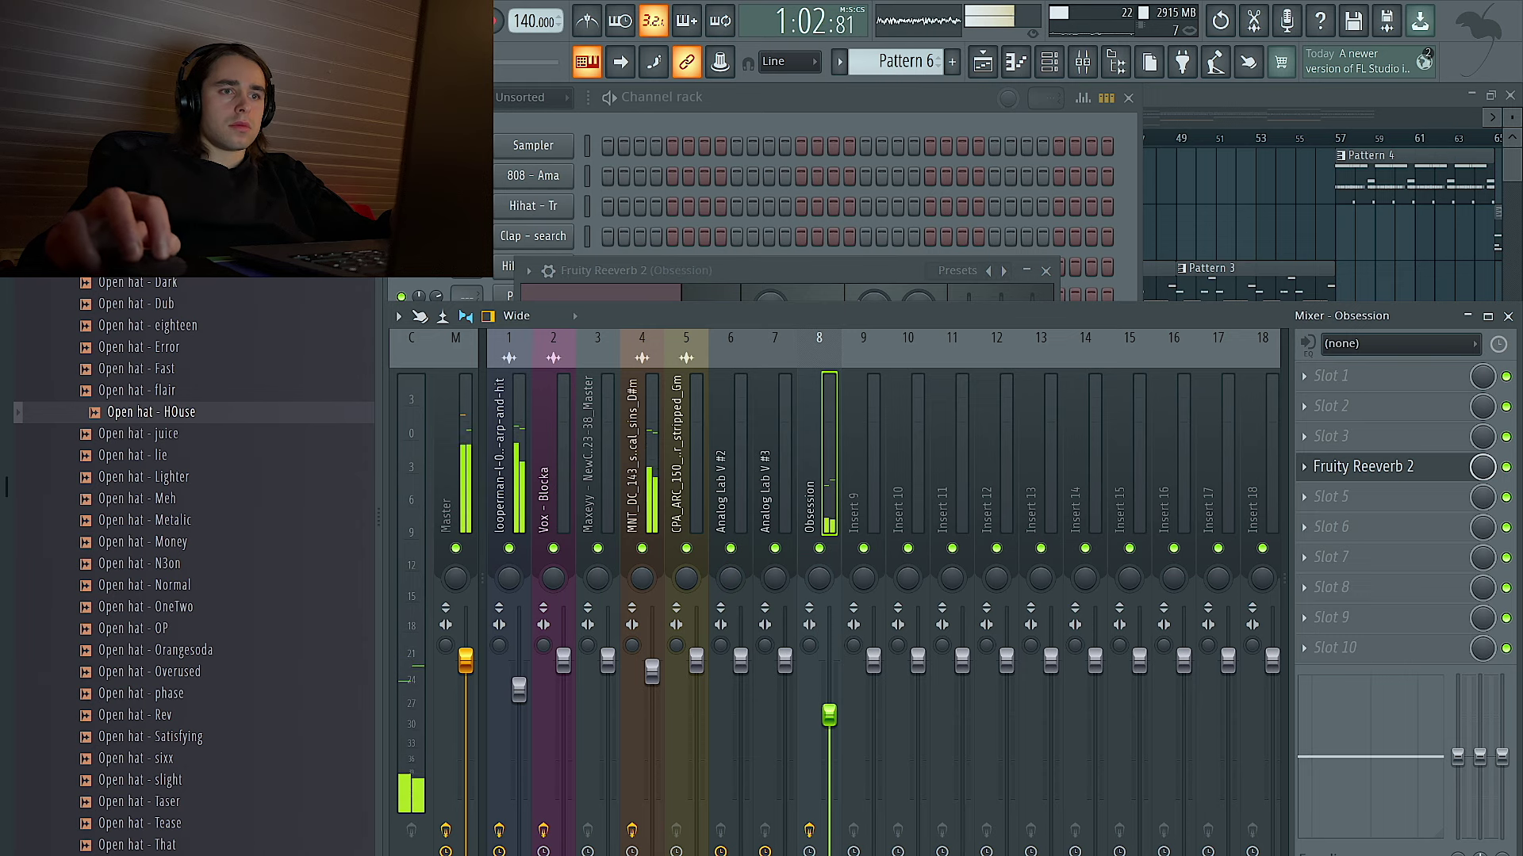
{"action": "left_click_drag", "start_coordinate": [828, 678], "coordinate": [829, 686]}
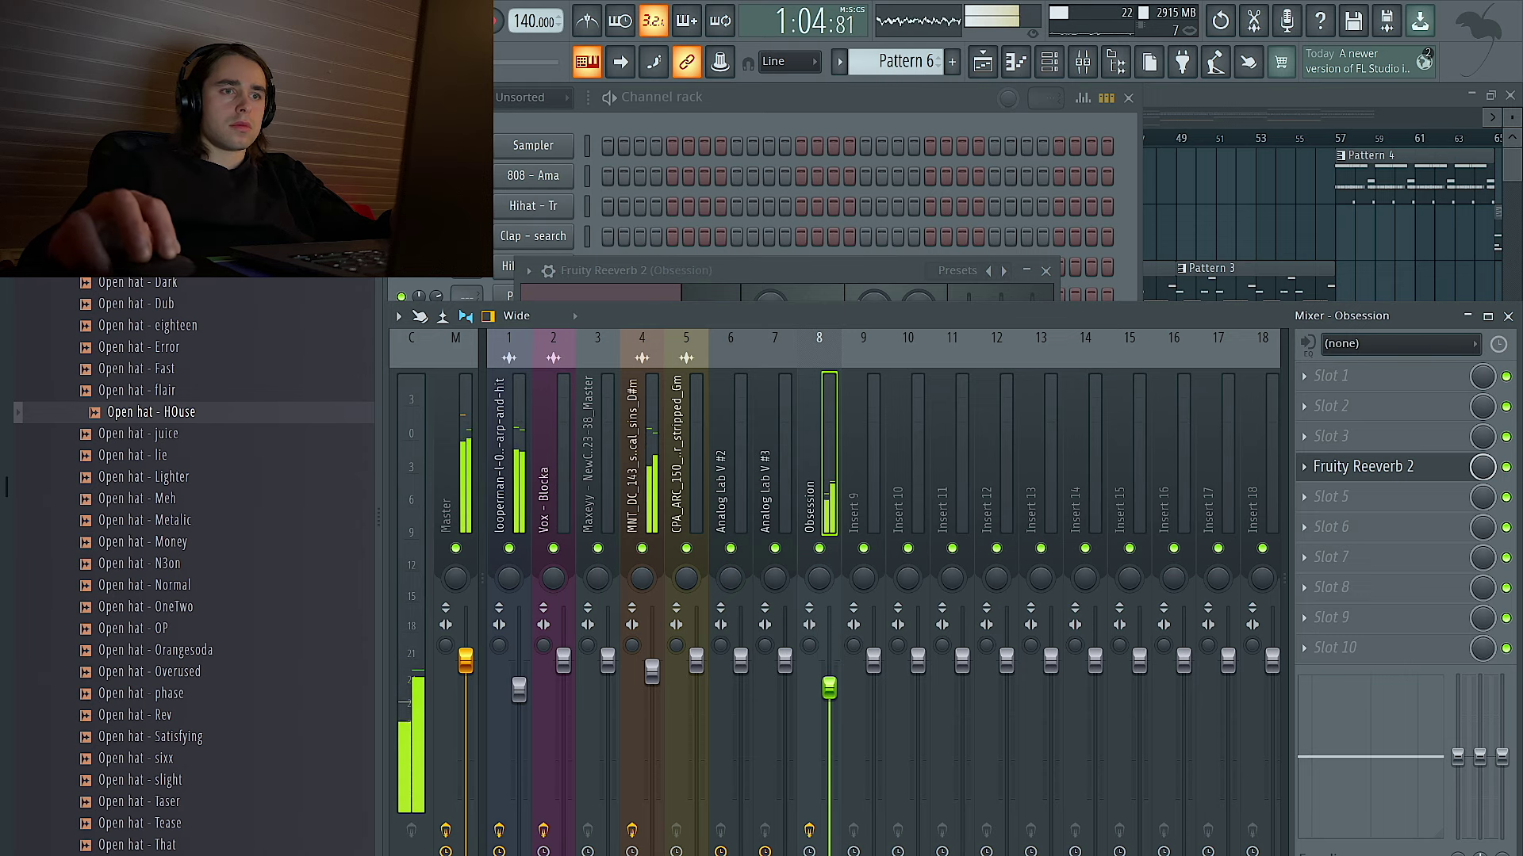
{"action": "left_click", "coordinate": [1360, 535]}
{"action": "left_click", "coordinate": [1063, 270]}
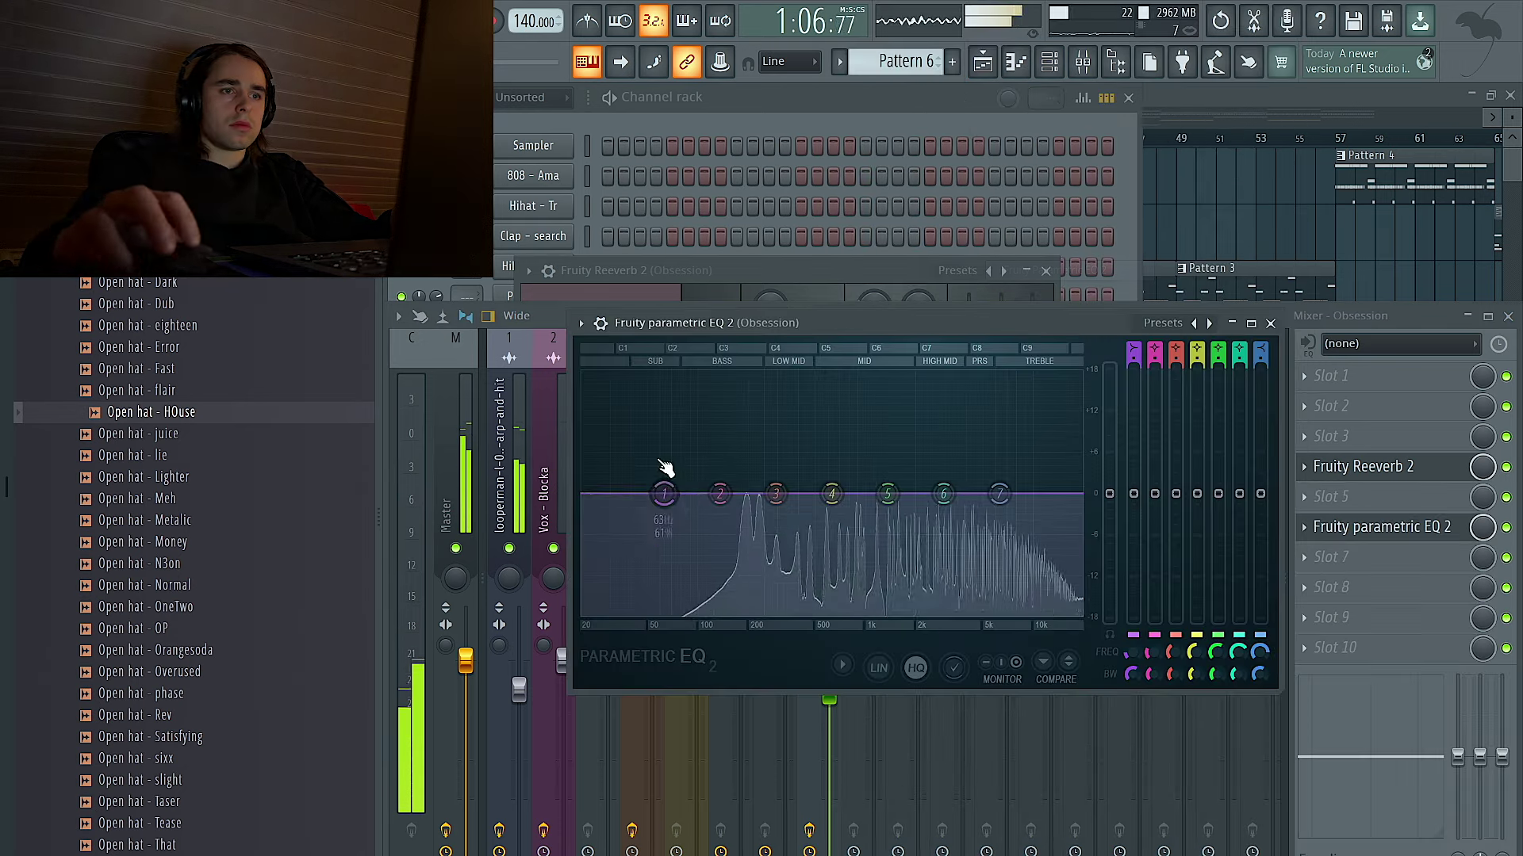
Shape the Obsession insert's parametric EQ by cutting the low end with band 1 and slightly lowering band 7.
{"action": "left_click_drag", "start_coordinate": [1068, 483], "coordinate": [1044, 490]}
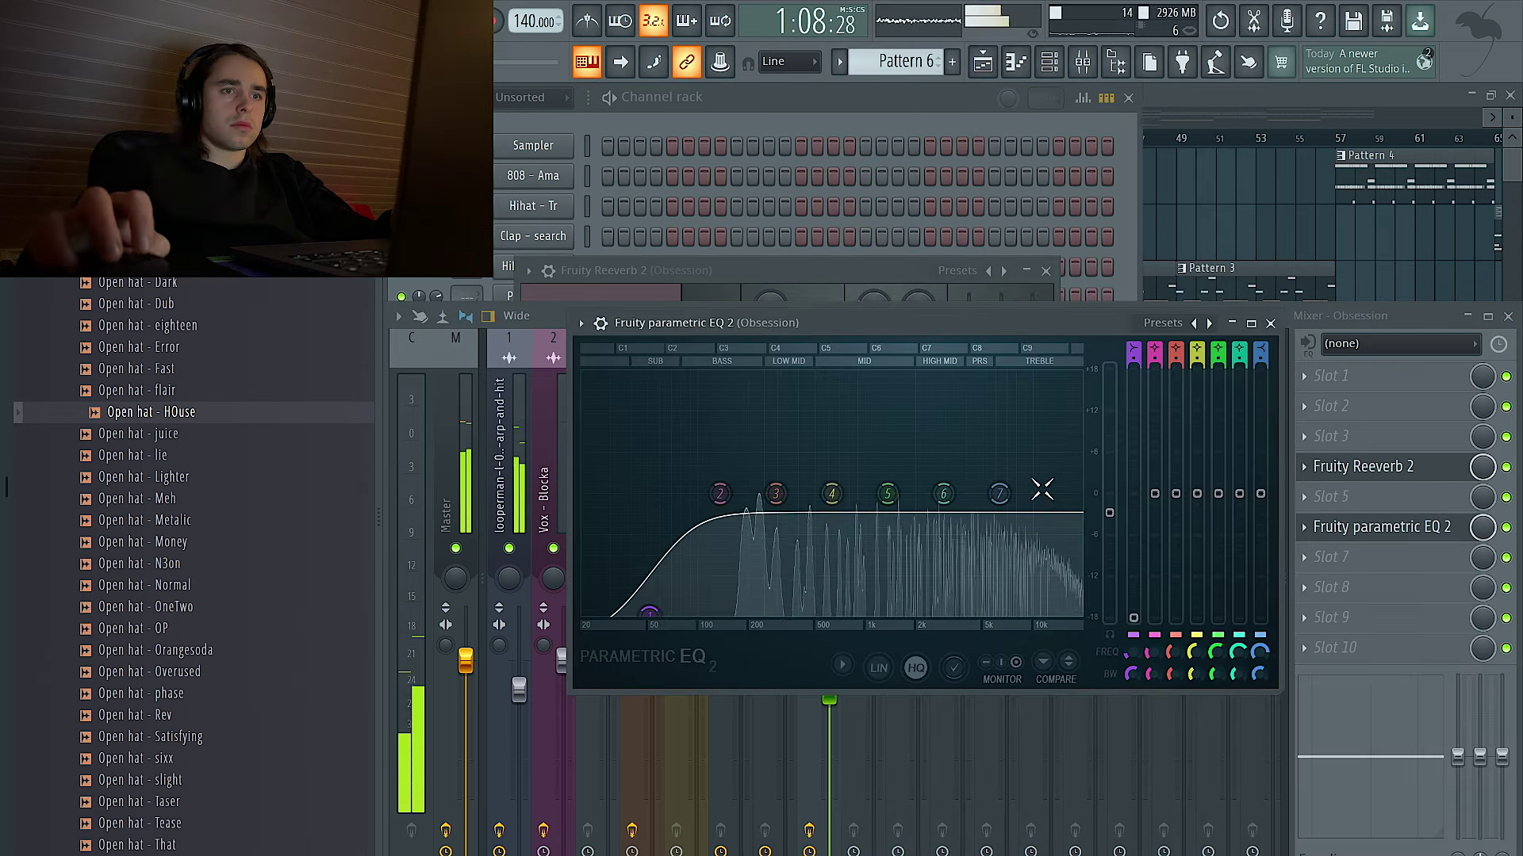
{"action": "right_click", "coordinate": [1117, 523]}
{"action": "left_click", "coordinate": [1142, 532]}
Route the Analog Lab V channel to mixer insert 9 and move it below Obsession in the channel rack.
{"action": "left_click", "coordinate": [938, 254]}
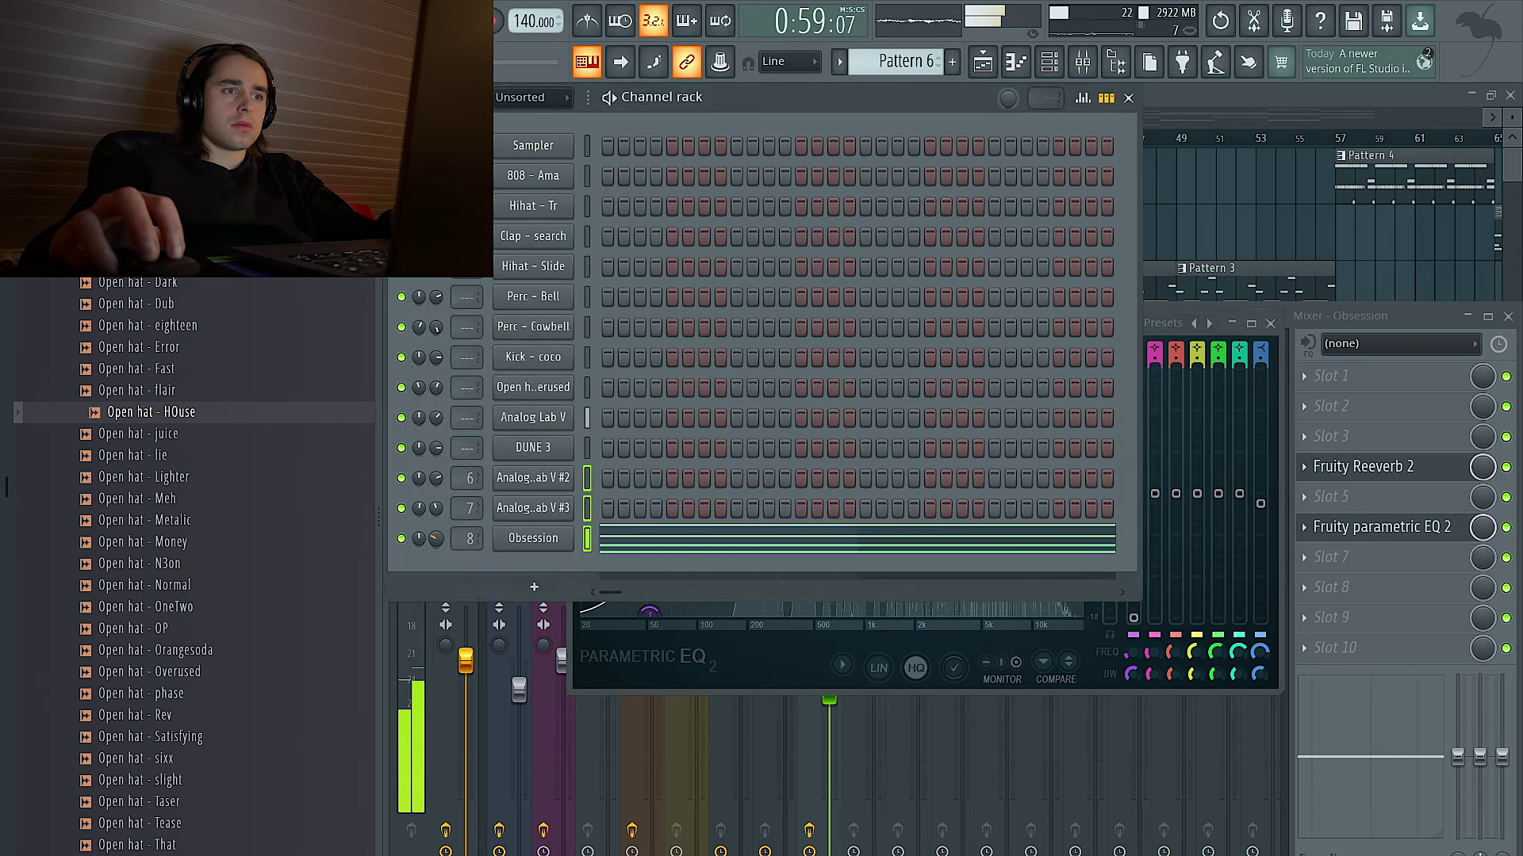
{"action": "left_click", "coordinate": [587, 448]}
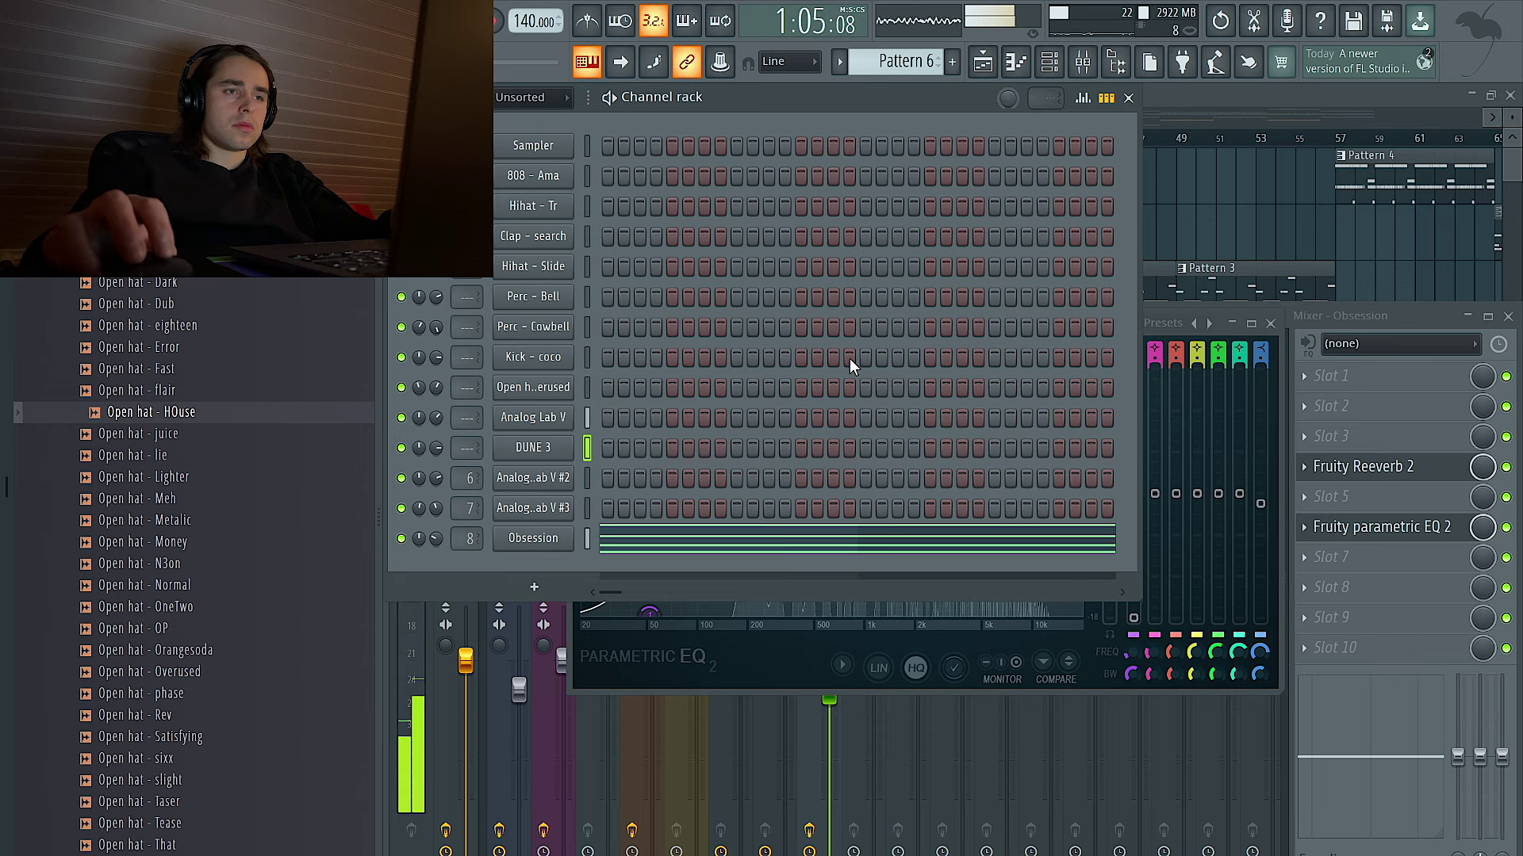
{"action": "left_click_drag", "start_coordinate": [588, 416], "coordinate": [583, 187]}
{"action": "left_click", "coordinate": [588, 420]}
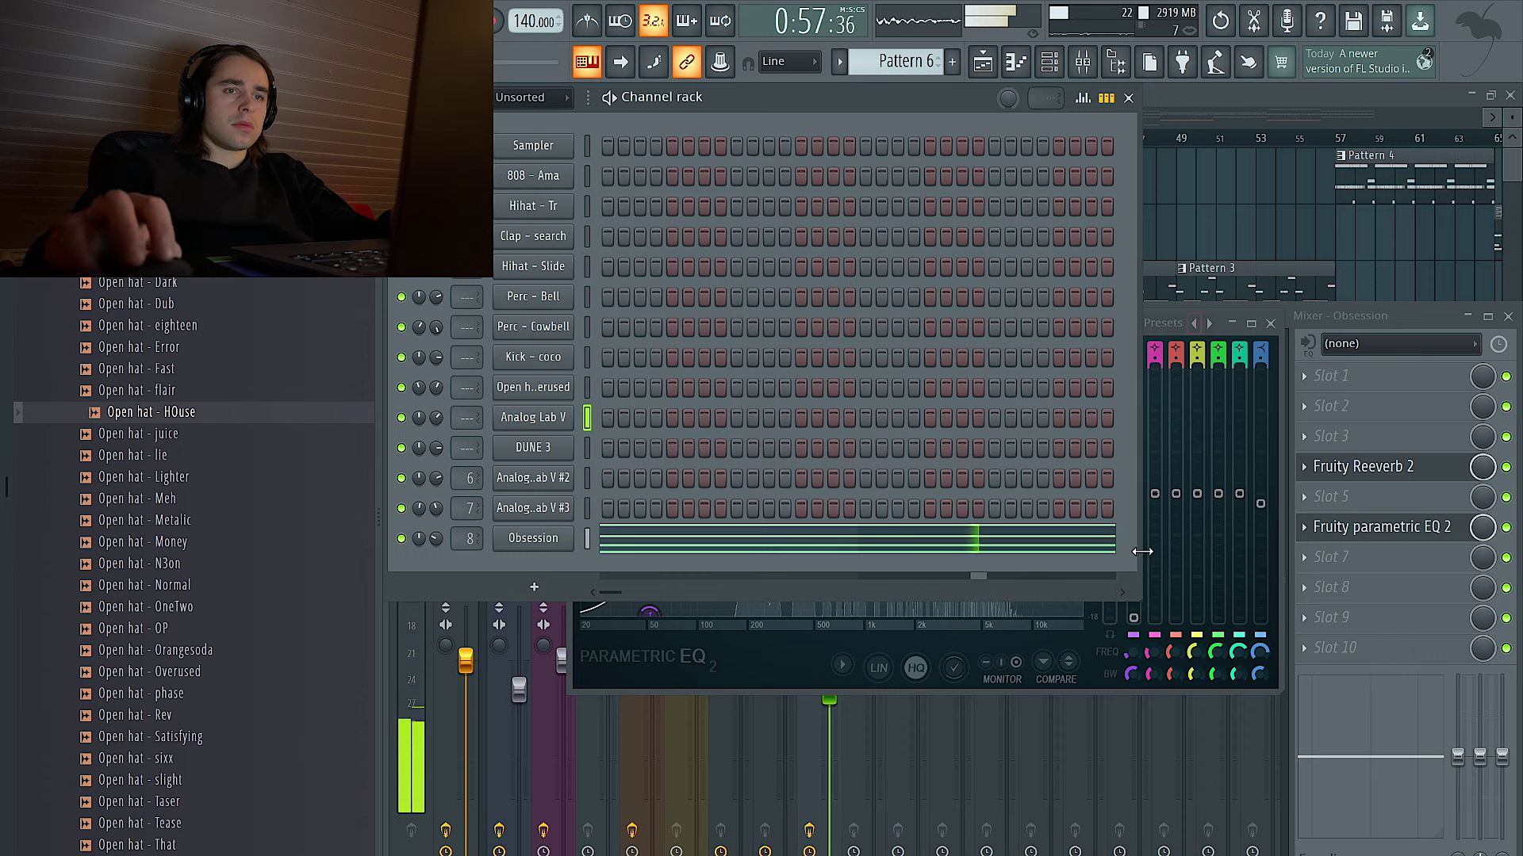
{"action": "left_click_drag", "start_coordinate": [468, 419], "coordinate": [468, 383]}
{"action": "scroll", "coordinate": [536, 421], "scroll_direction": "down", "scroll_amount": 1}
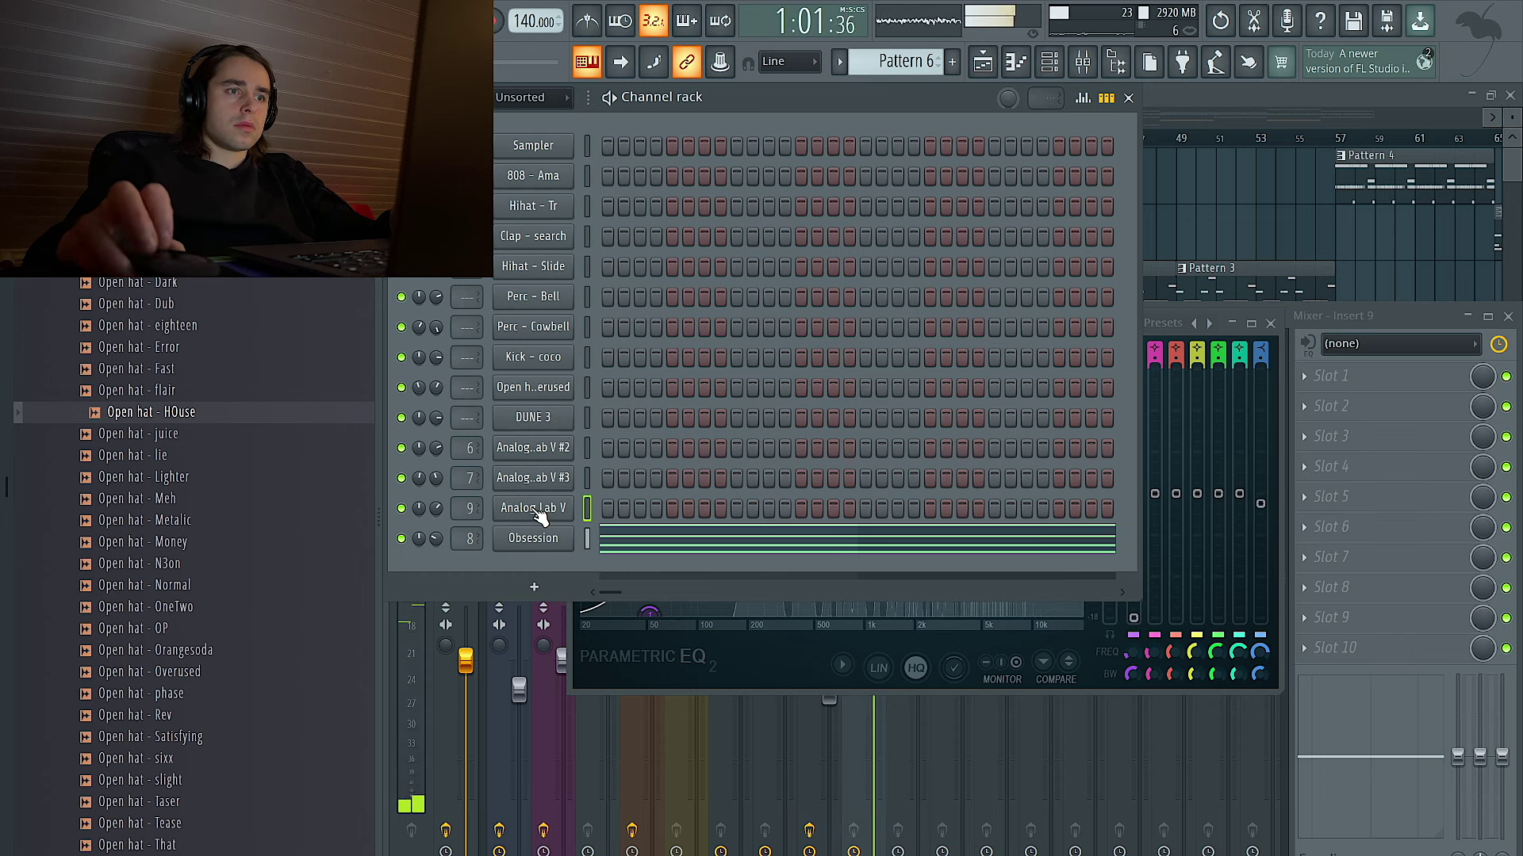
{"action": "left_click_drag", "start_coordinate": [537, 516], "coordinate": [540, 547]}
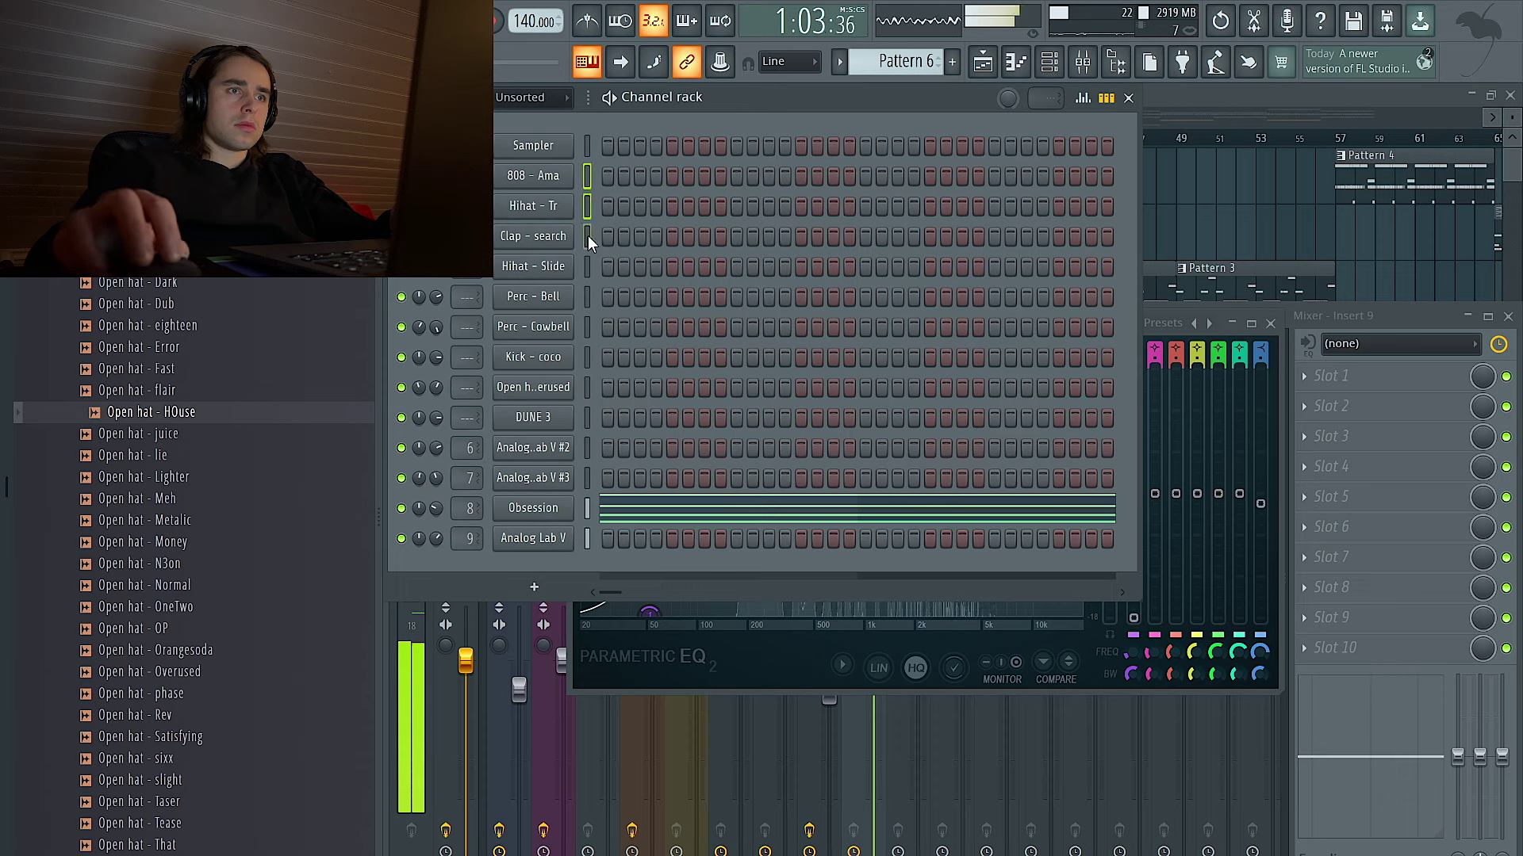
Route the drum channels from 808 - Ama through Open hat to mixer inserts 11 to 18 and return to the playlist.
{"action": "left_click", "coordinate": [1397, 317]}
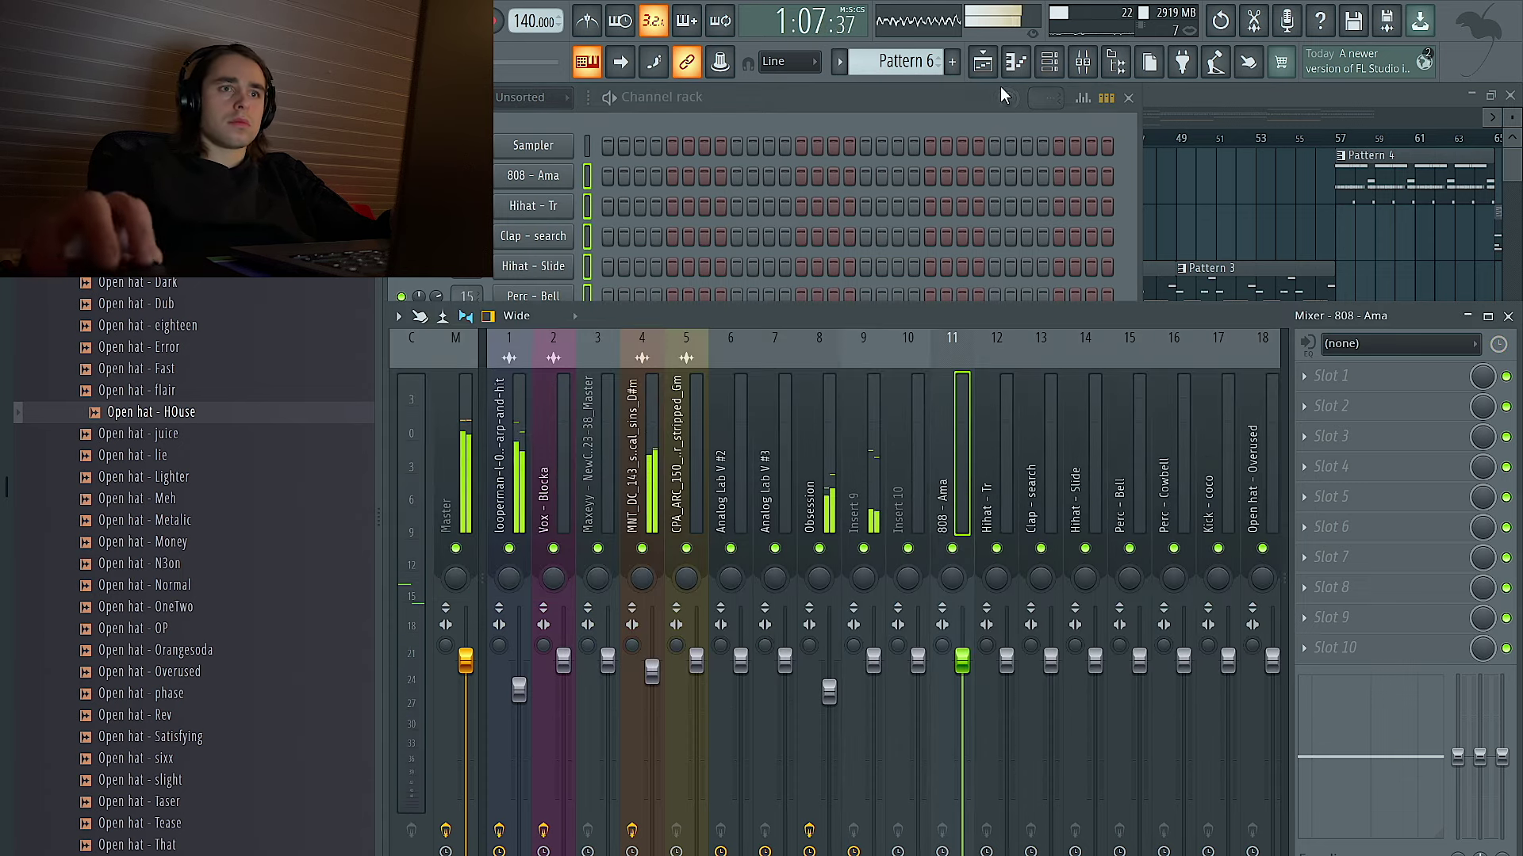
{"action": "left_click", "coordinate": [983, 61]}
Place another Pattern 6 clip on Track 10 at bar 49.
{"action": "left_click", "coordinate": [1109, 195], "text": "ctrl"}
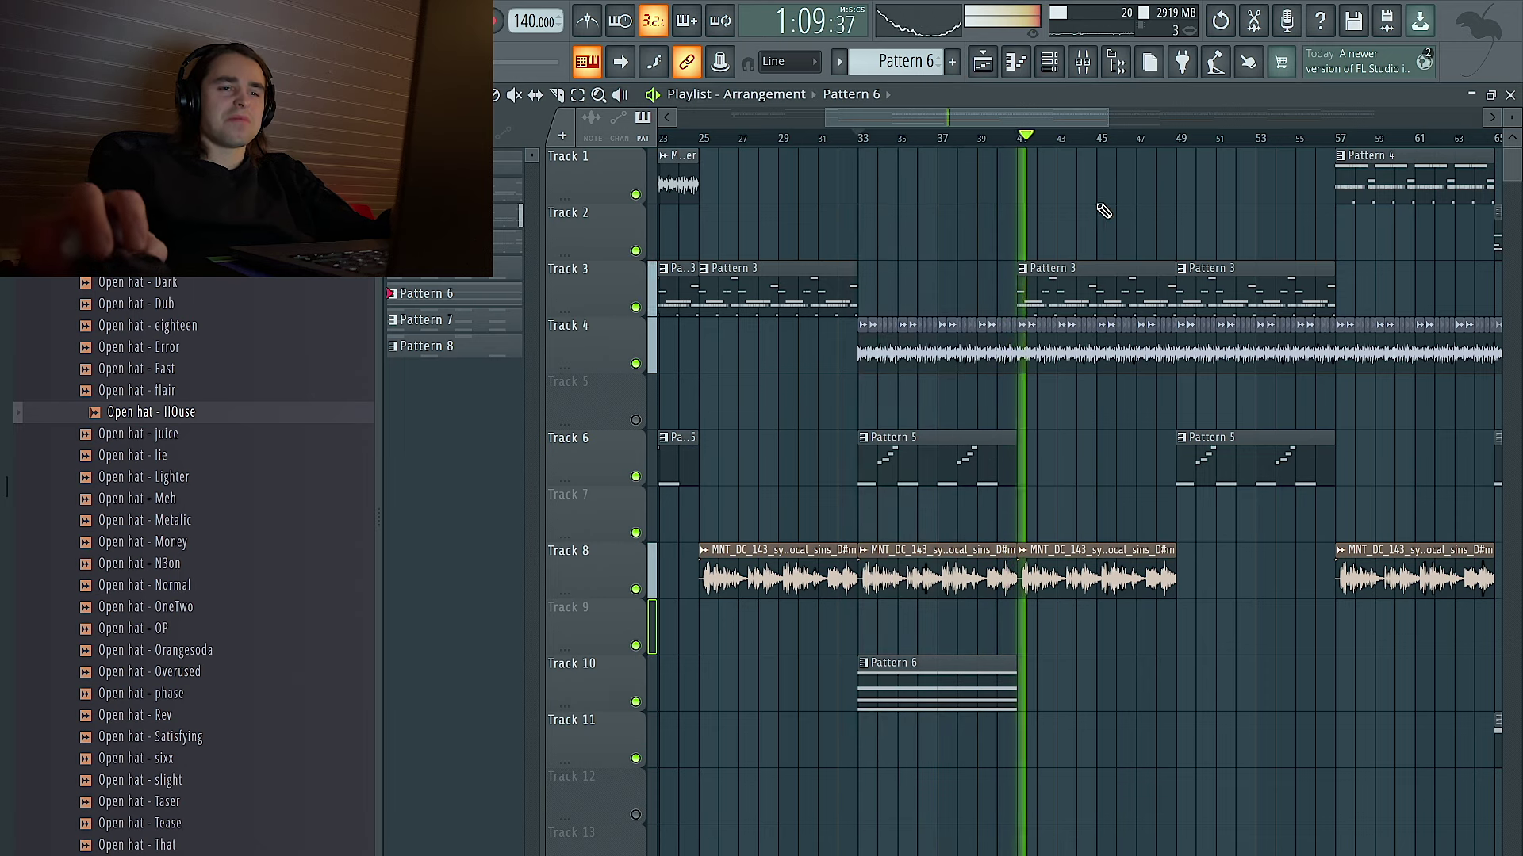
{"action": "scroll", "coordinate": [1093, 208], "scroll_direction": "down", "scroll_amount": 3, "text": "ctrl"}
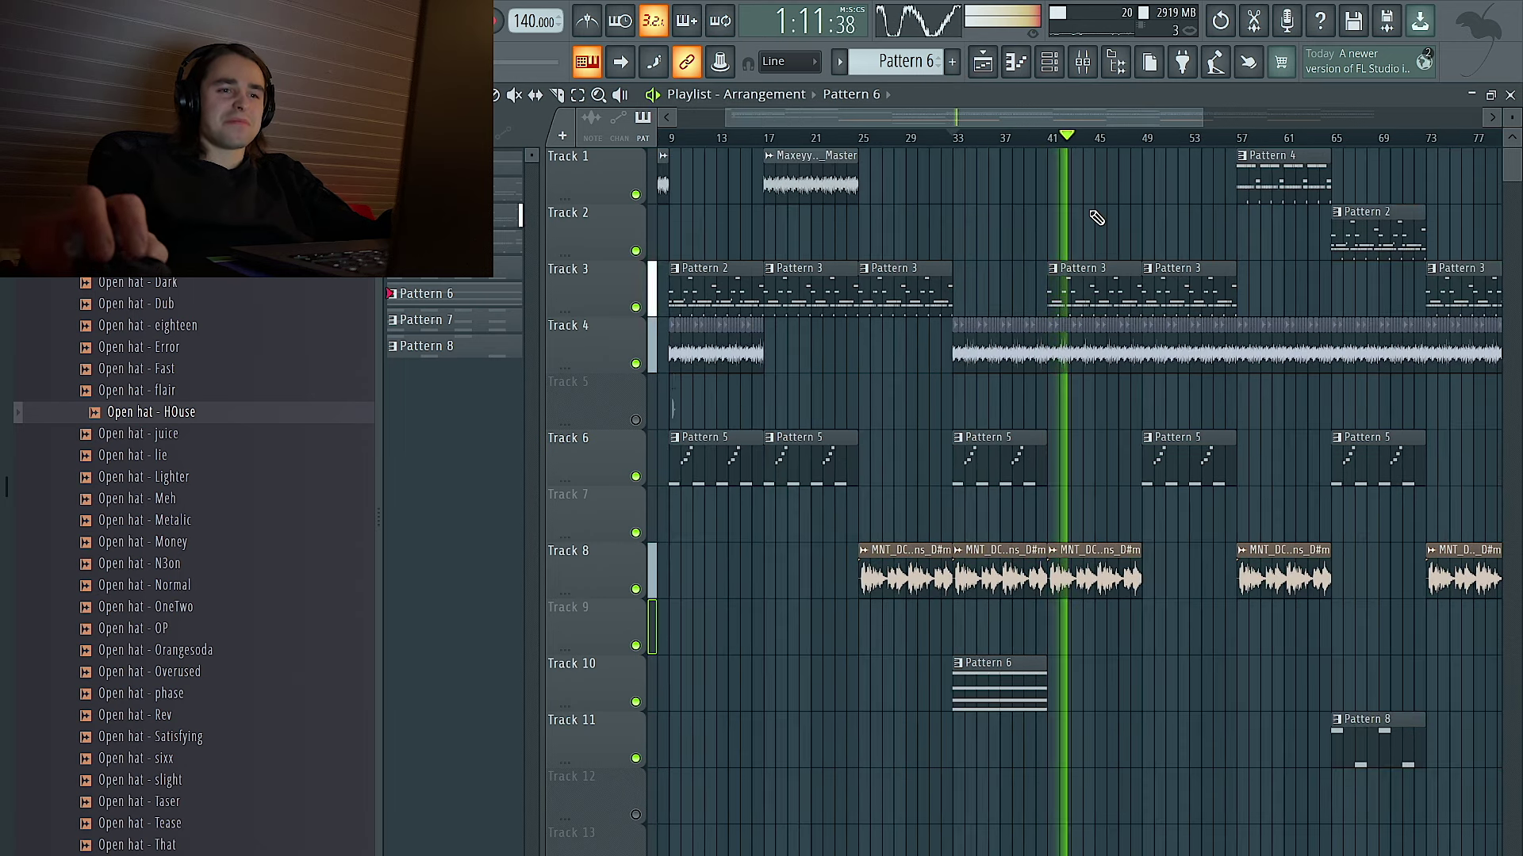
{"action": "left_click", "coordinate": [1143, 688]}
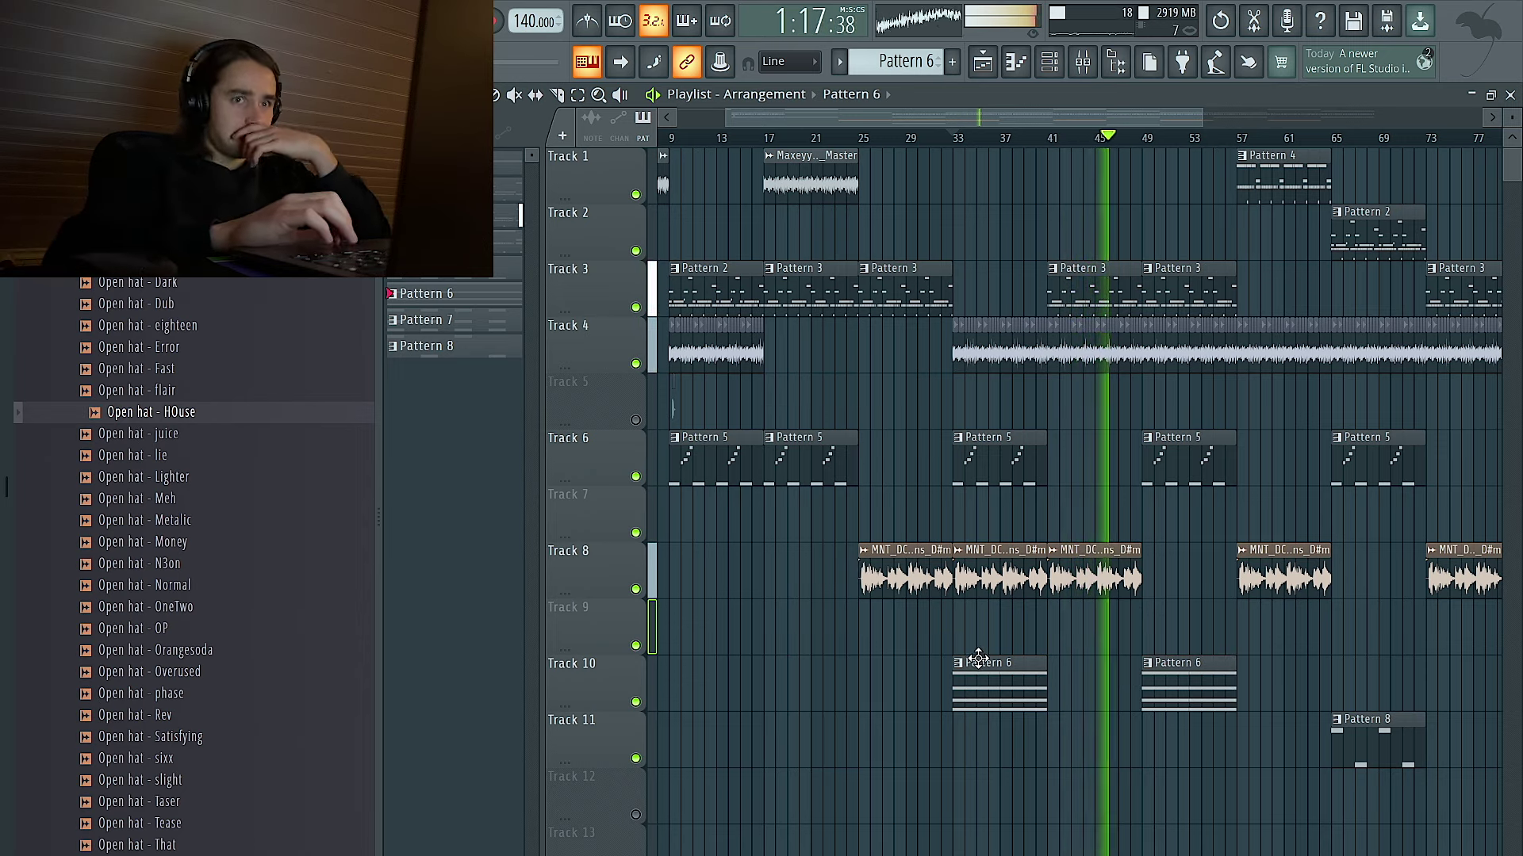
{"action": "left_click", "coordinate": [1092, 569]}
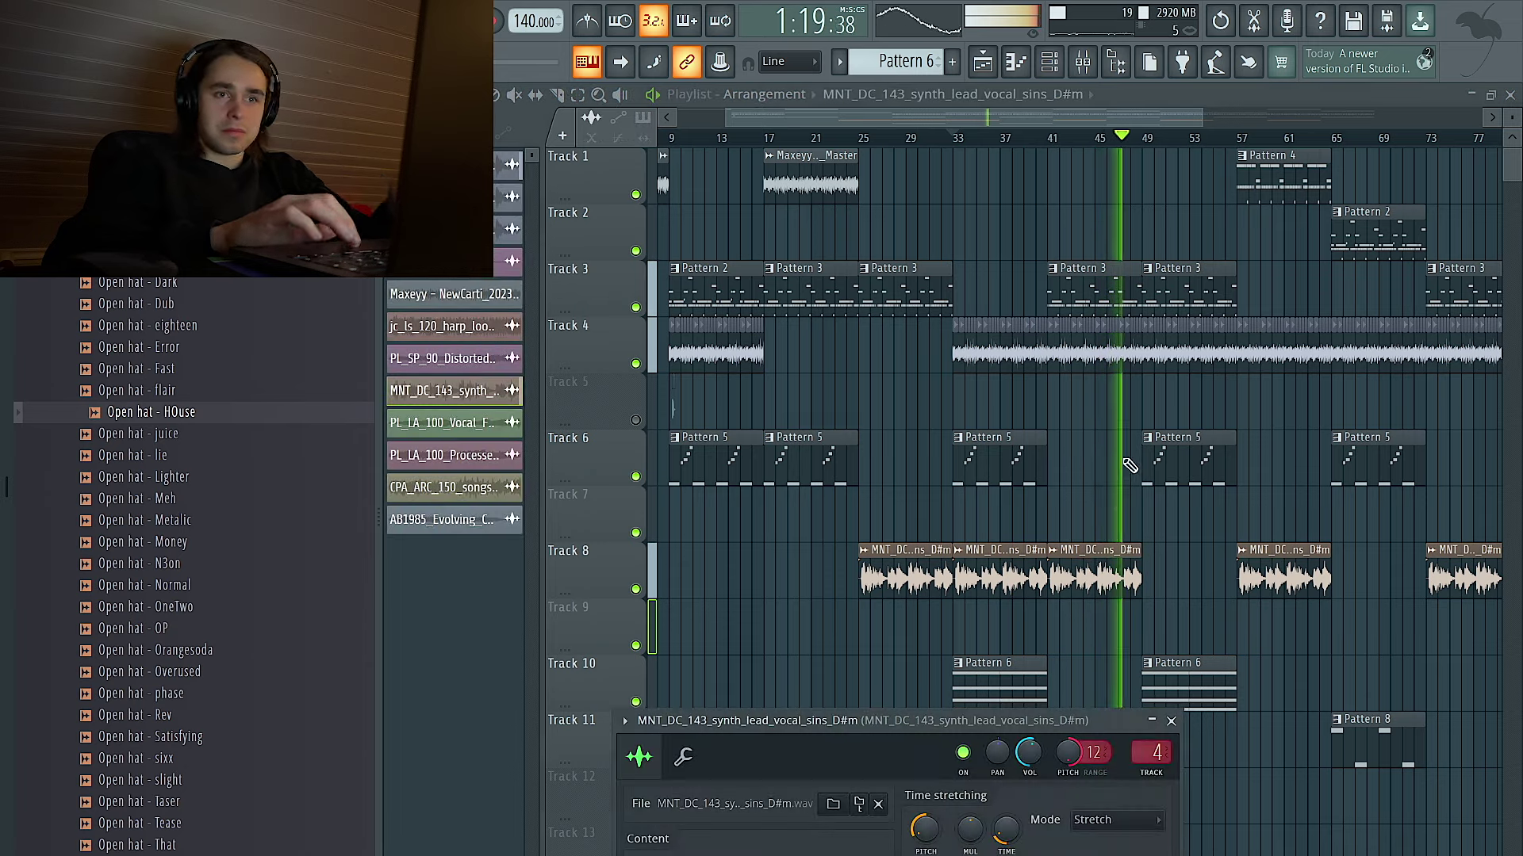
{"action": "key", "text": "Escape"}
{"action": "scroll", "coordinate": [1123, 464], "scroll_direction": "down", "scroll_amount": 2}
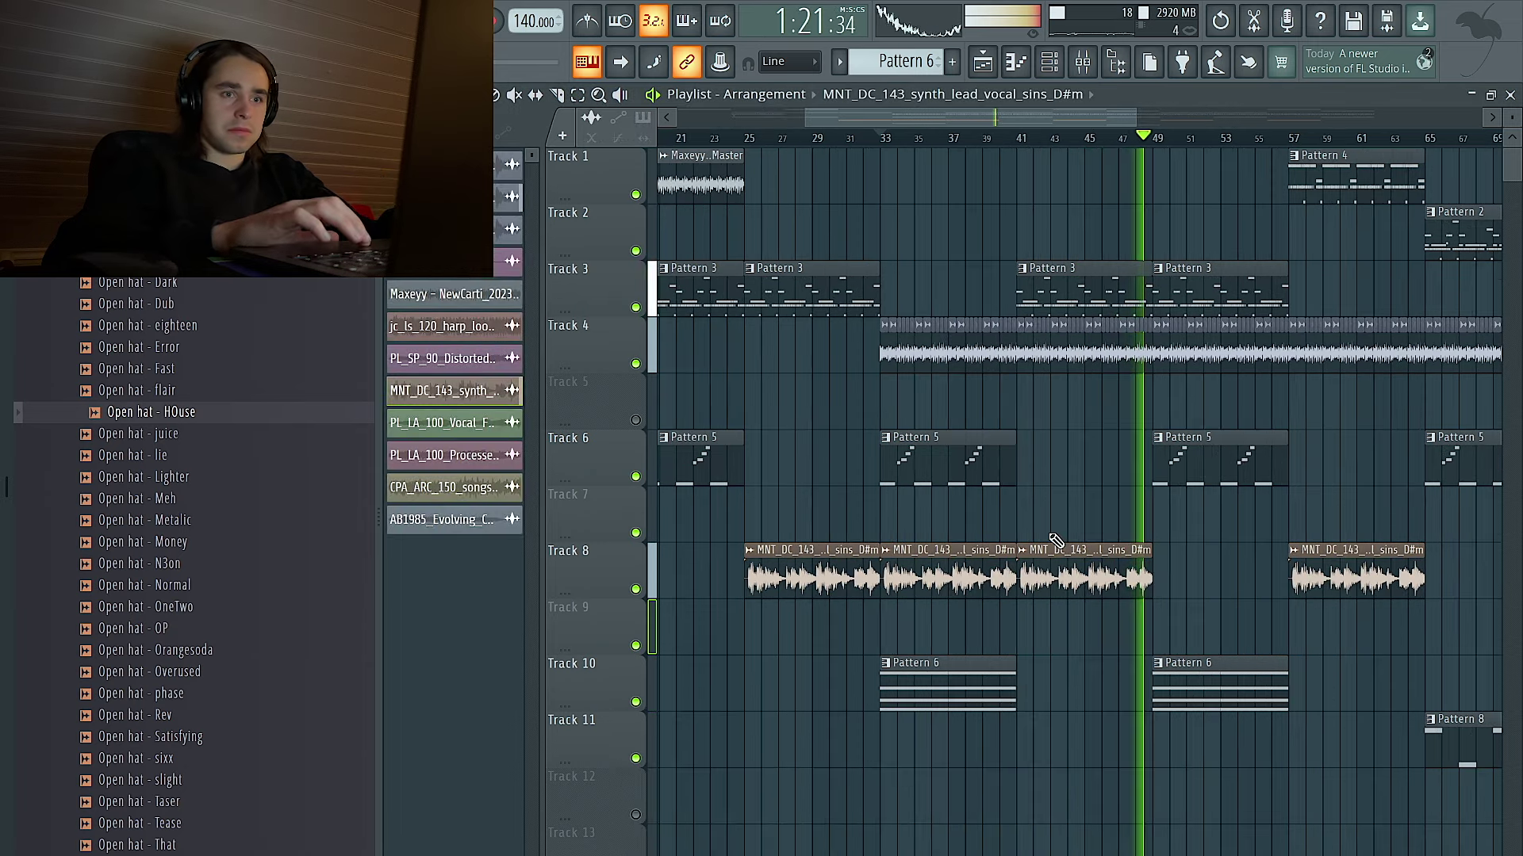
{"action": "scroll", "coordinate": [1055, 542], "scroll_direction": "down", "scroll_amount": 2}
{"action": "left_click_drag", "start_coordinate": [857, 646], "coordinate": [662, 151]}
{"action": "key", "text": "Delete"}
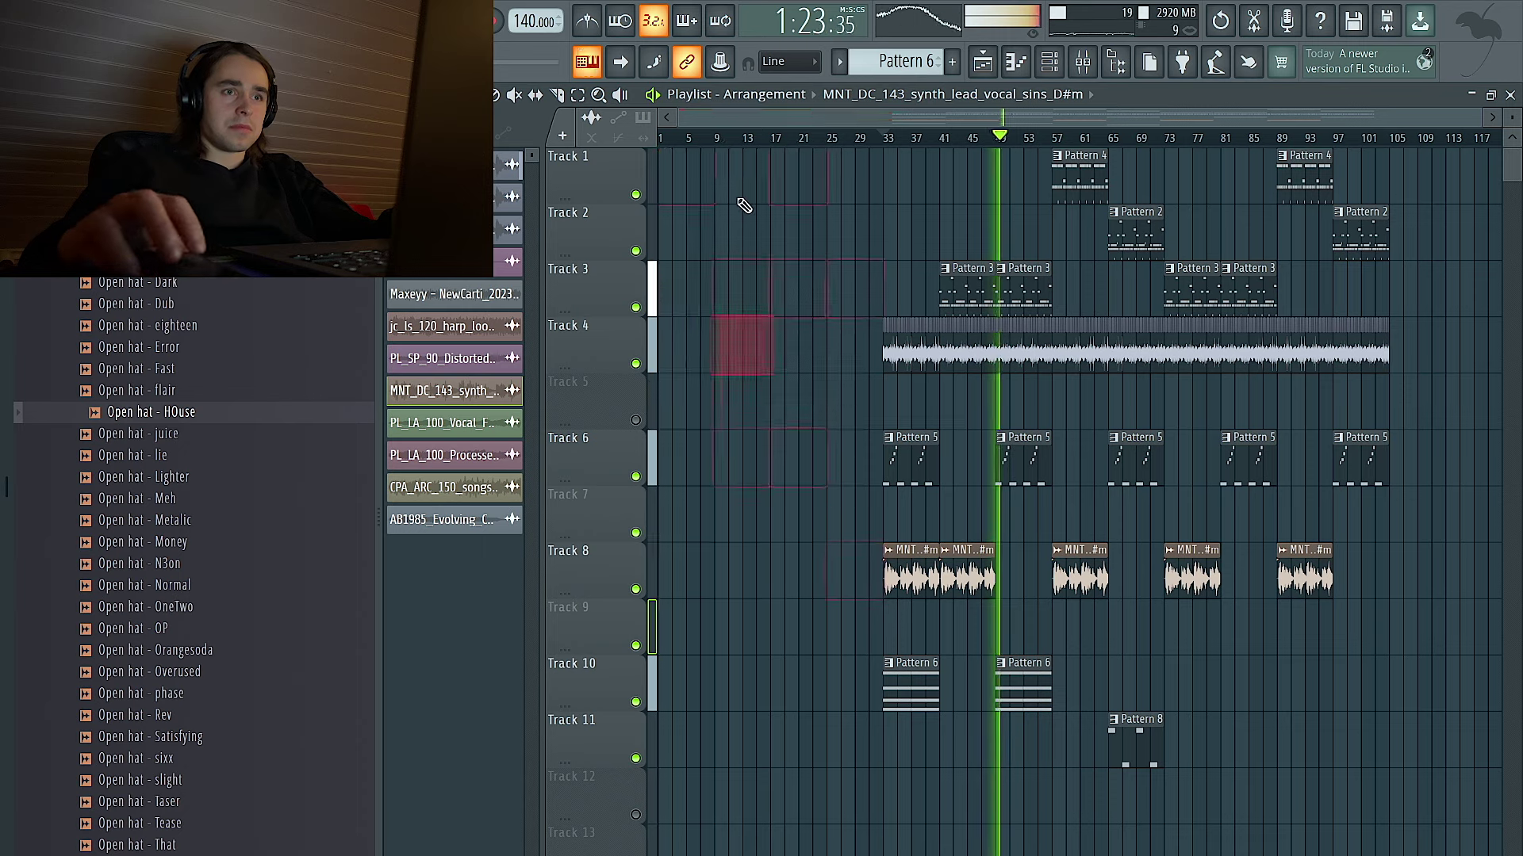
{"action": "key", "text": "ctrl+z"}
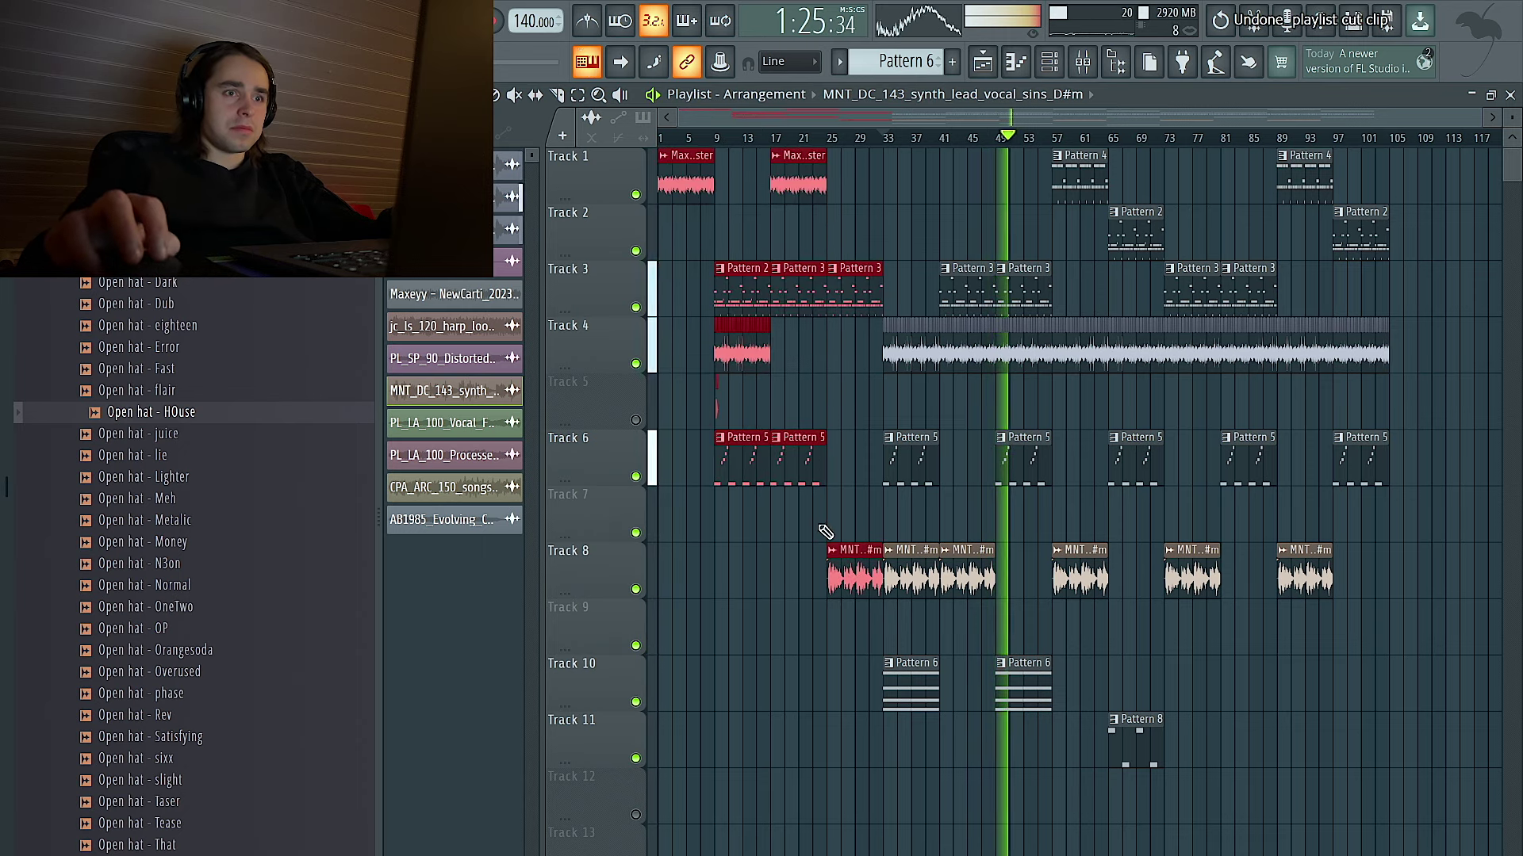
Delete the clips on Tracks 3 to 6 before bar 33, the Track 8 vocal at bar 25 and the Track 1 clip at bar 17.
{"action": "left_click_drag", "start_coordinate": [858, 478], "coordinate": [607, 280]}
{"action": "key", "text": "Delete"}
{"action": "right_click", "coordinate": [848, 569]}
{"action": "right_click", "coordinate": [799, 184]}
{"action": "scroll", "coordinate": [1023, 445], "scroll_direction": "up", "scroll_amount": 2}
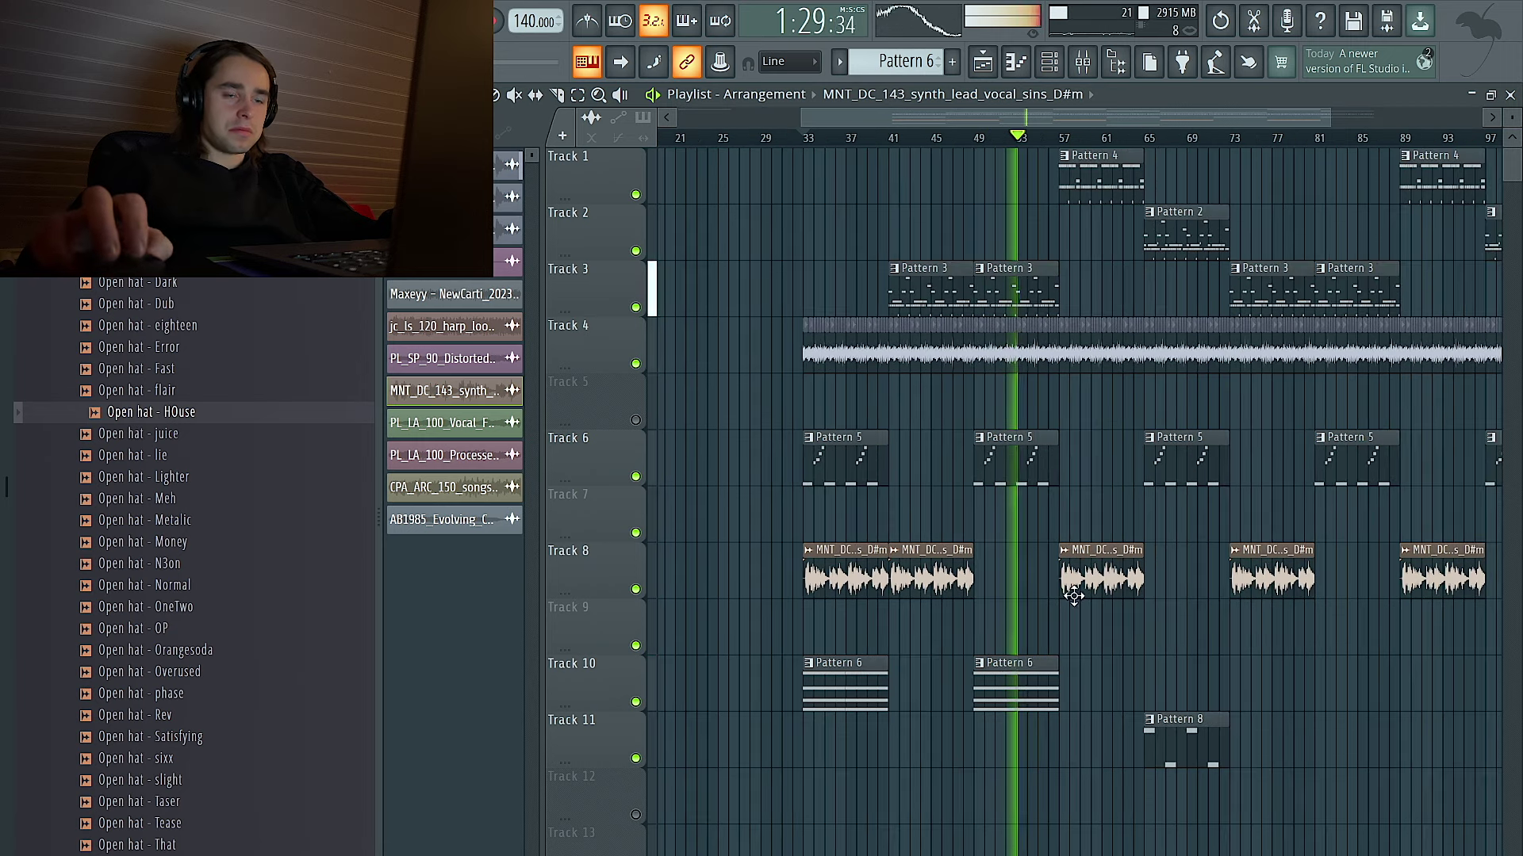
Check Pattern 6's notes in the piano roll and look over the playlist arrangement from bar 33 onward.
{"action": "double_click", "coordinate": [1028, 675]}
{"action": "left_click", "coordinate": [1022, 464]}
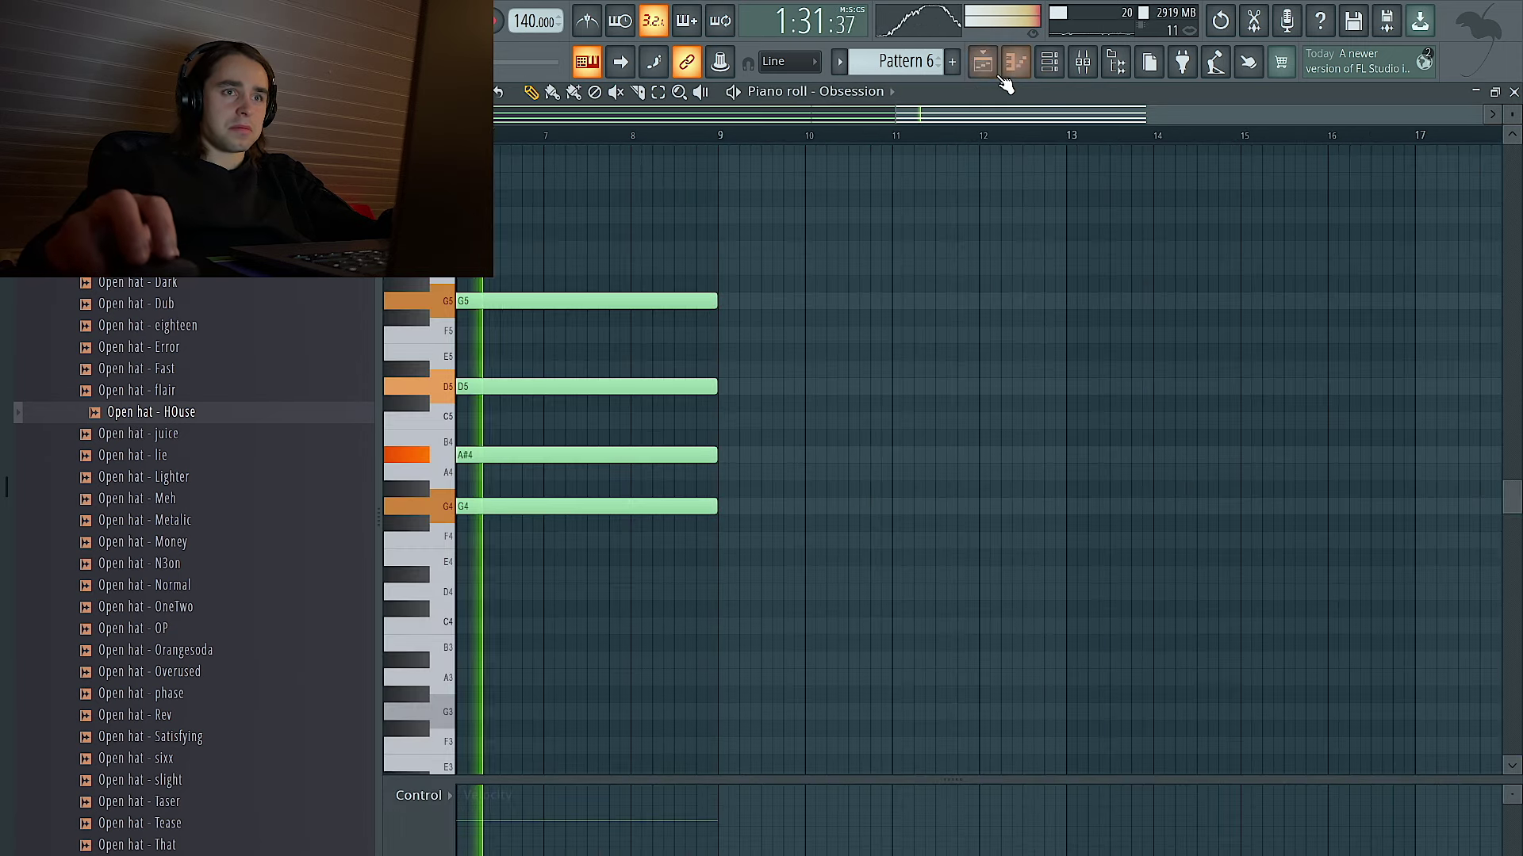
{"action": "left_click", "coordinate": [983, 63]}
{"action": "scroll", "coordinate": [1107, 512], "scroll_direction": "down", "scroll_amount": 1}
{"action": "scroll", "coordinate": [1116, 462], "scroll_direction": "right", "scroll_amount": 1}
{"action": "scroll", "coordinate": [1116, 463], "scroll_direction": "right", "scroll_amount": 2}
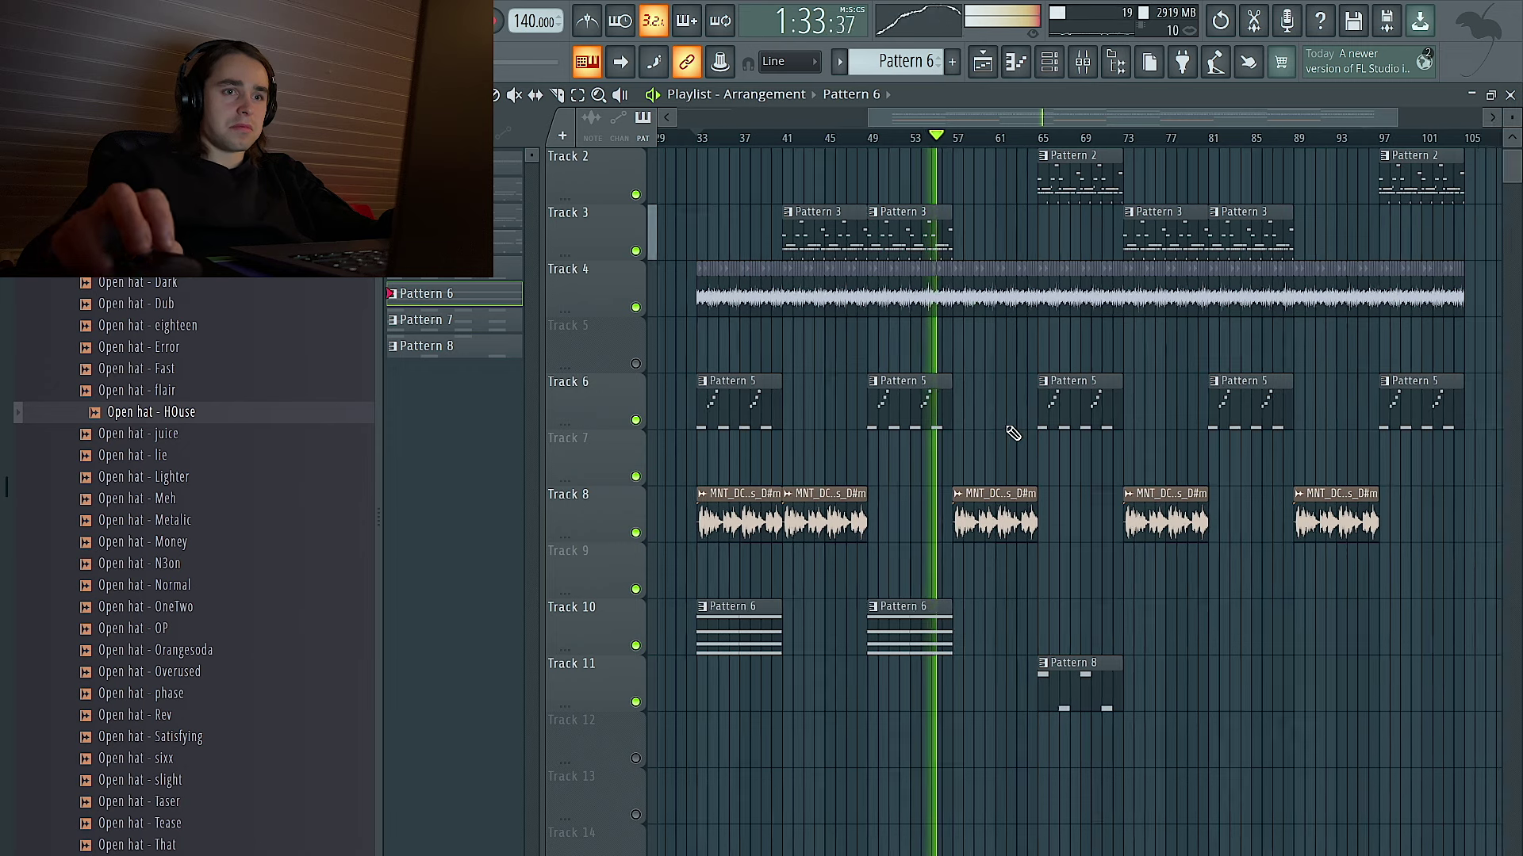
{"action": "left_click", "coordinate": [920, 618]}
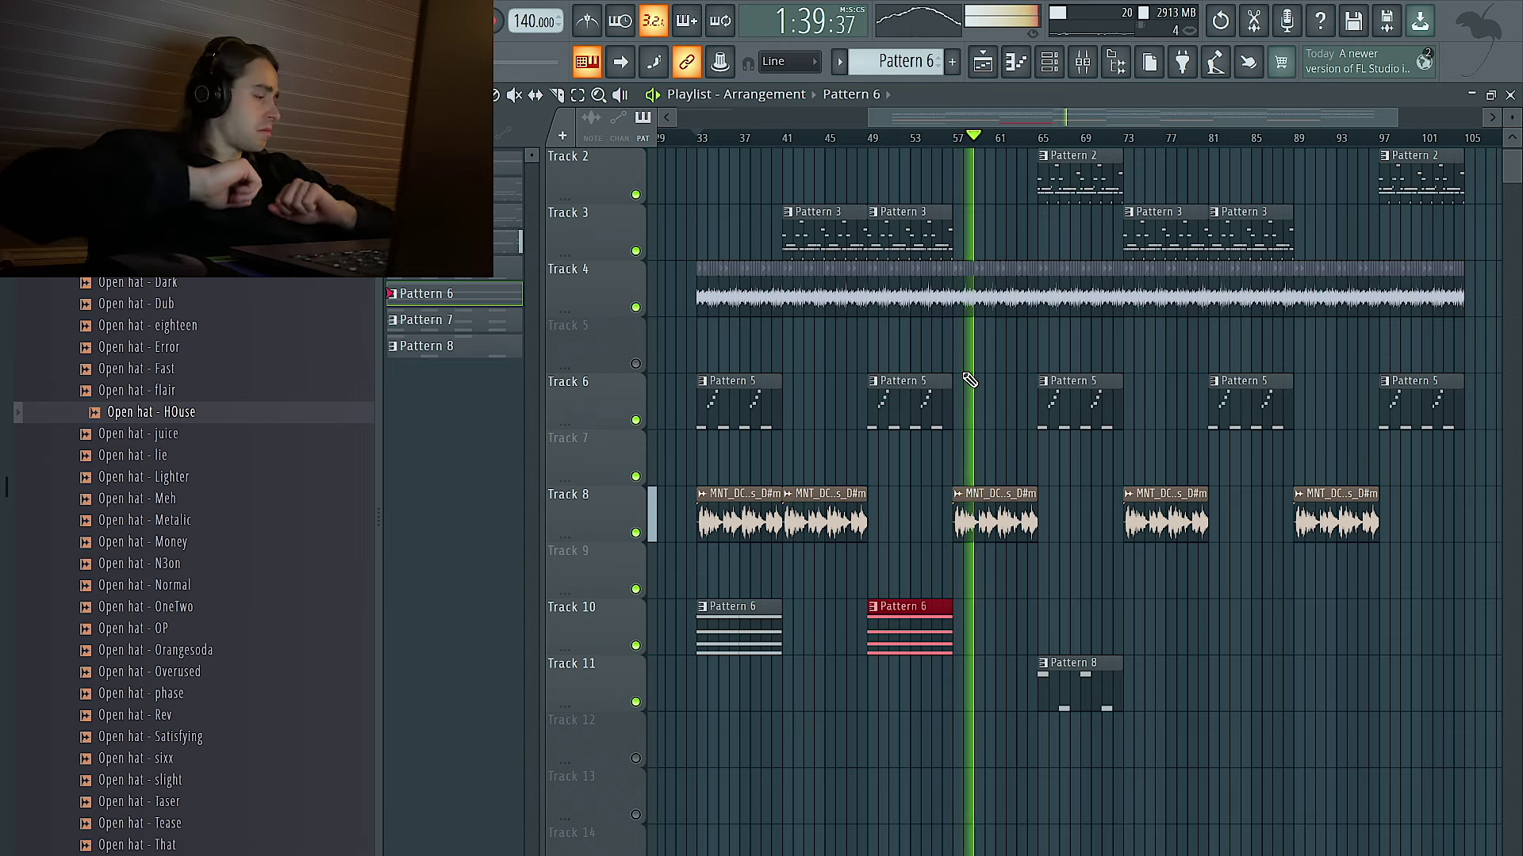
{"action": "scroll", "coordinate": [1122, 350], "scroll_direction": "up", "scroll_amount": 4}
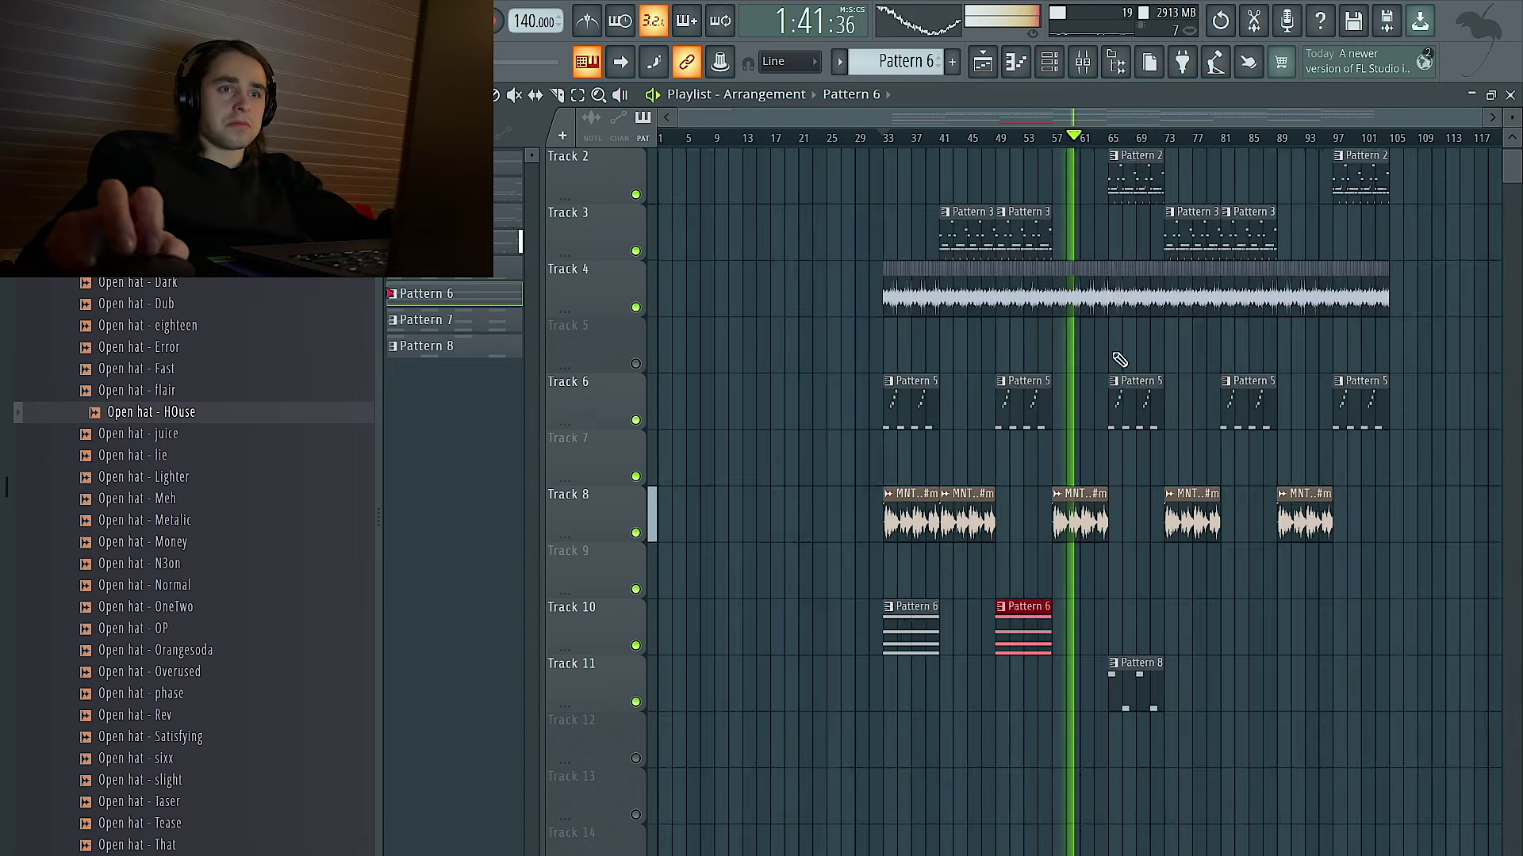
{"action": "scroll", "coordinate": [1239, 391], "scroll_direction": "down", "scroll_amount": 3}
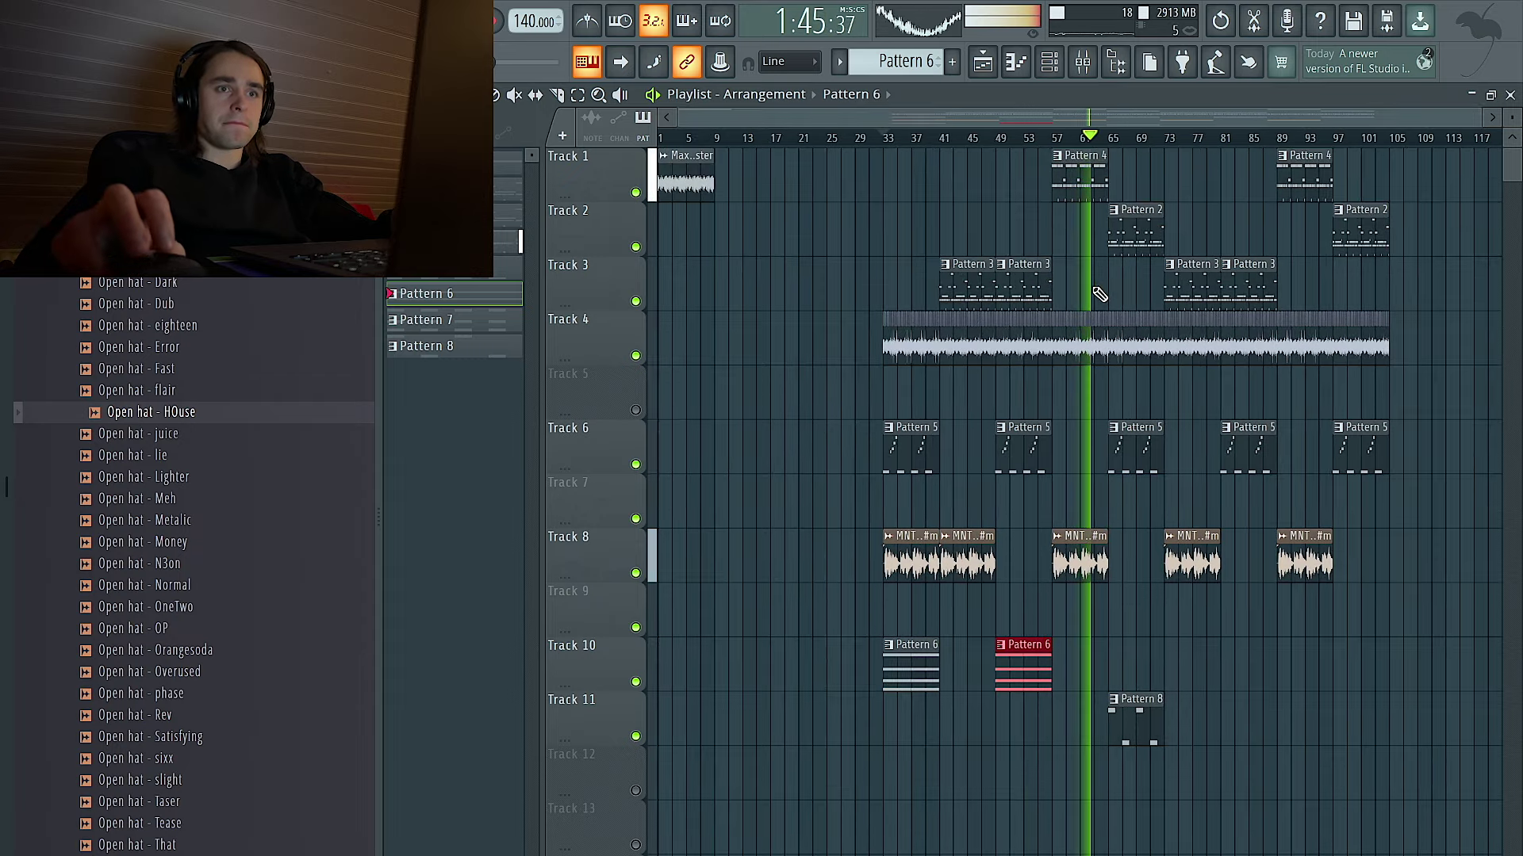
{"action": "scroll", "coordinate": [1059, 324], "scroll_direction": "up", "scroll_amount": 3}
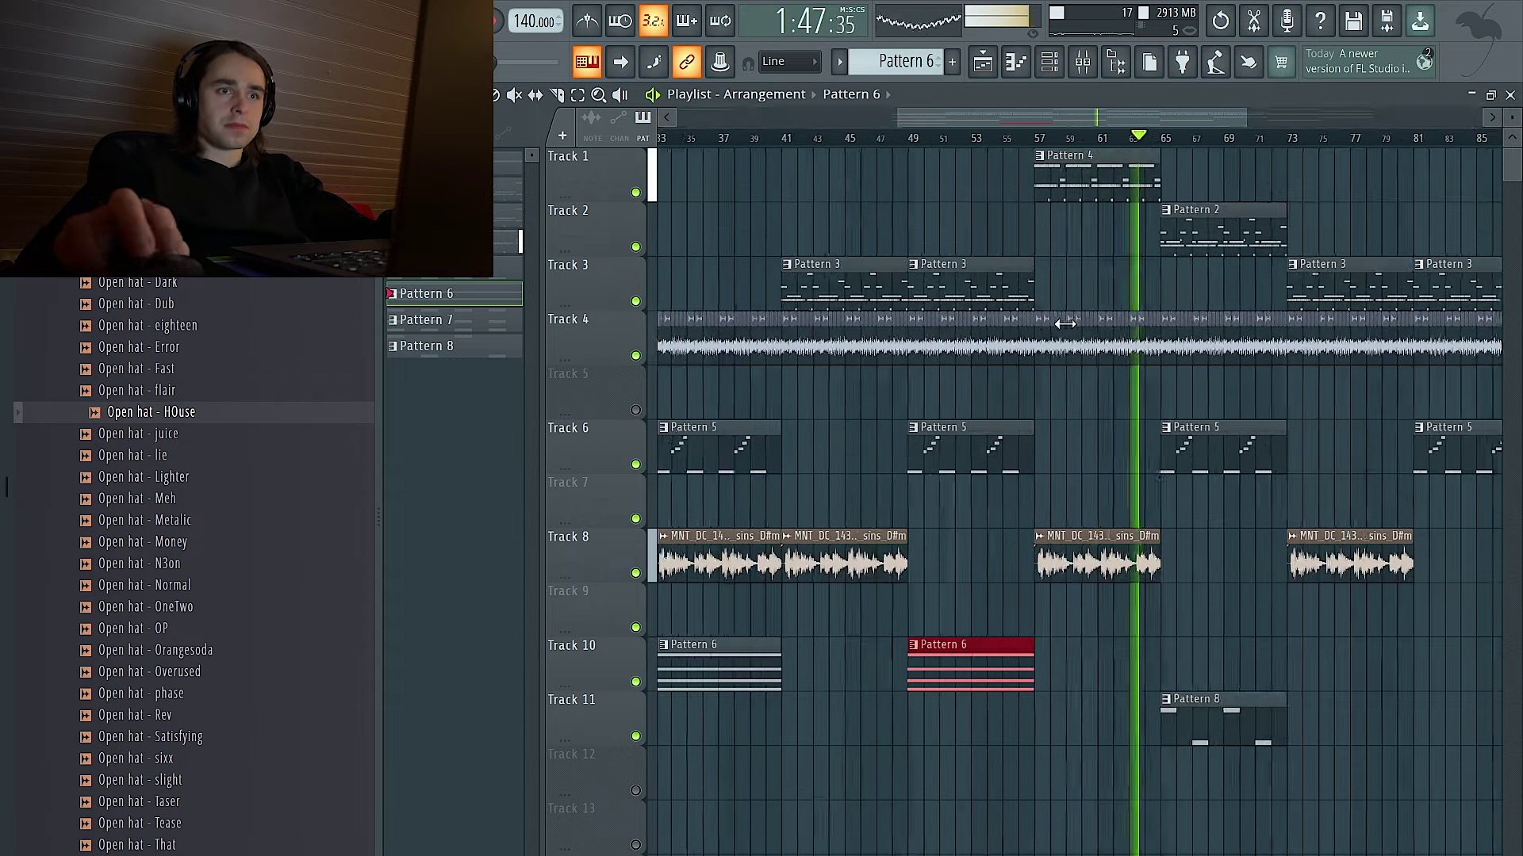
{"action": "scroll", "coordinate": [1068, 336], "scroll_direction": "down", "scroll_amount": 3}
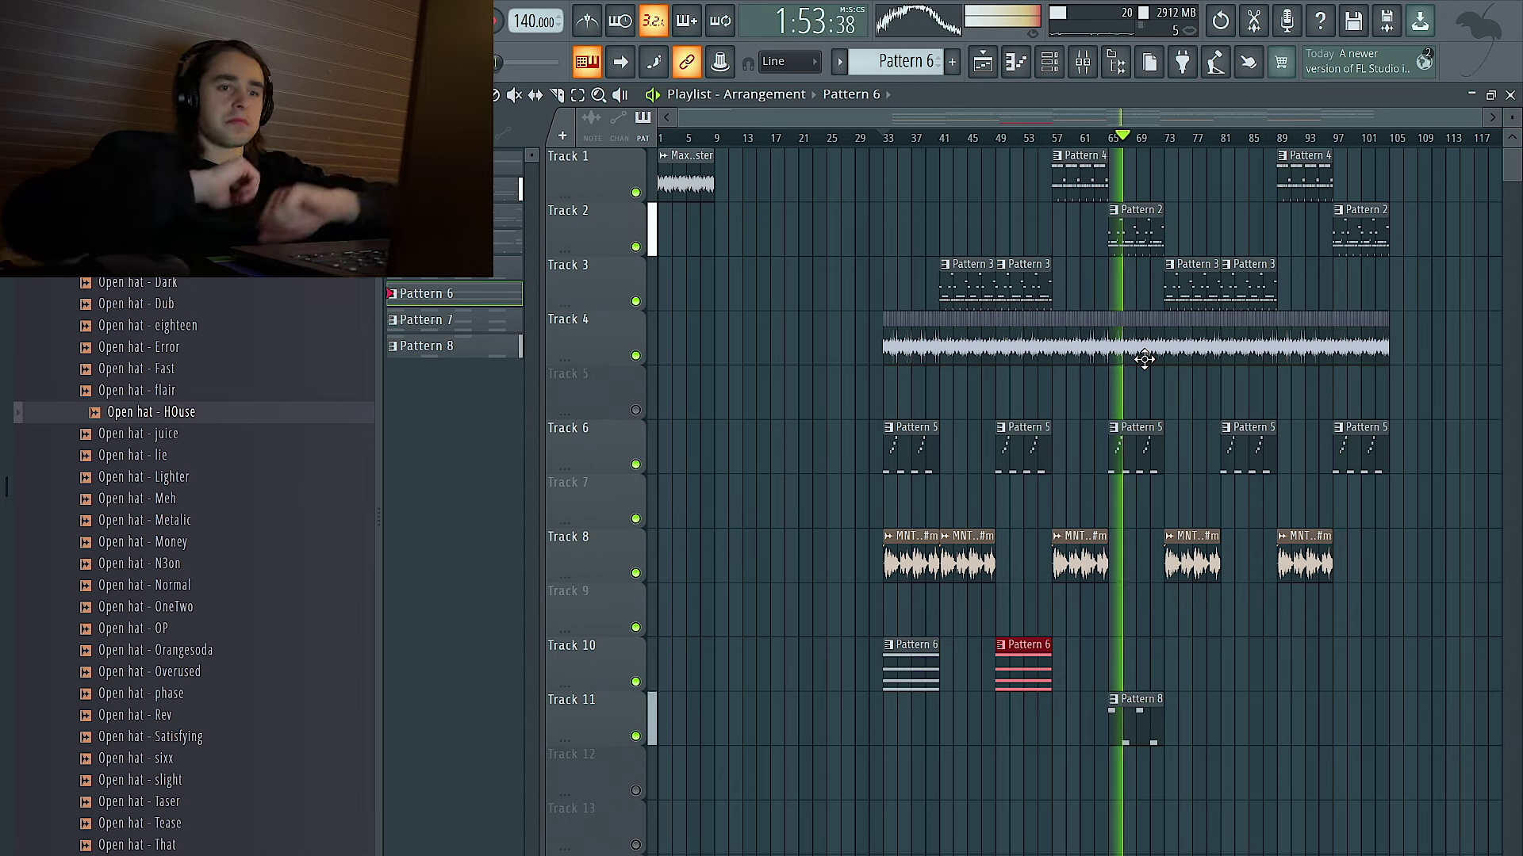
Delete the Pattern 8 clip from Track 11 and place a Pattern 6 clip on Track 10 at bar 81.
{"action": "scroll", "coordinate": [1110, 761], "scroll_direction": "up", "scroll_amount": 3}
{"action": "right_click", "coordinate": [1182, 725]}
{"action": "scroll", "coordinate": [1164, 736], "scroll_direction": "down", "scroll_amount": 3}
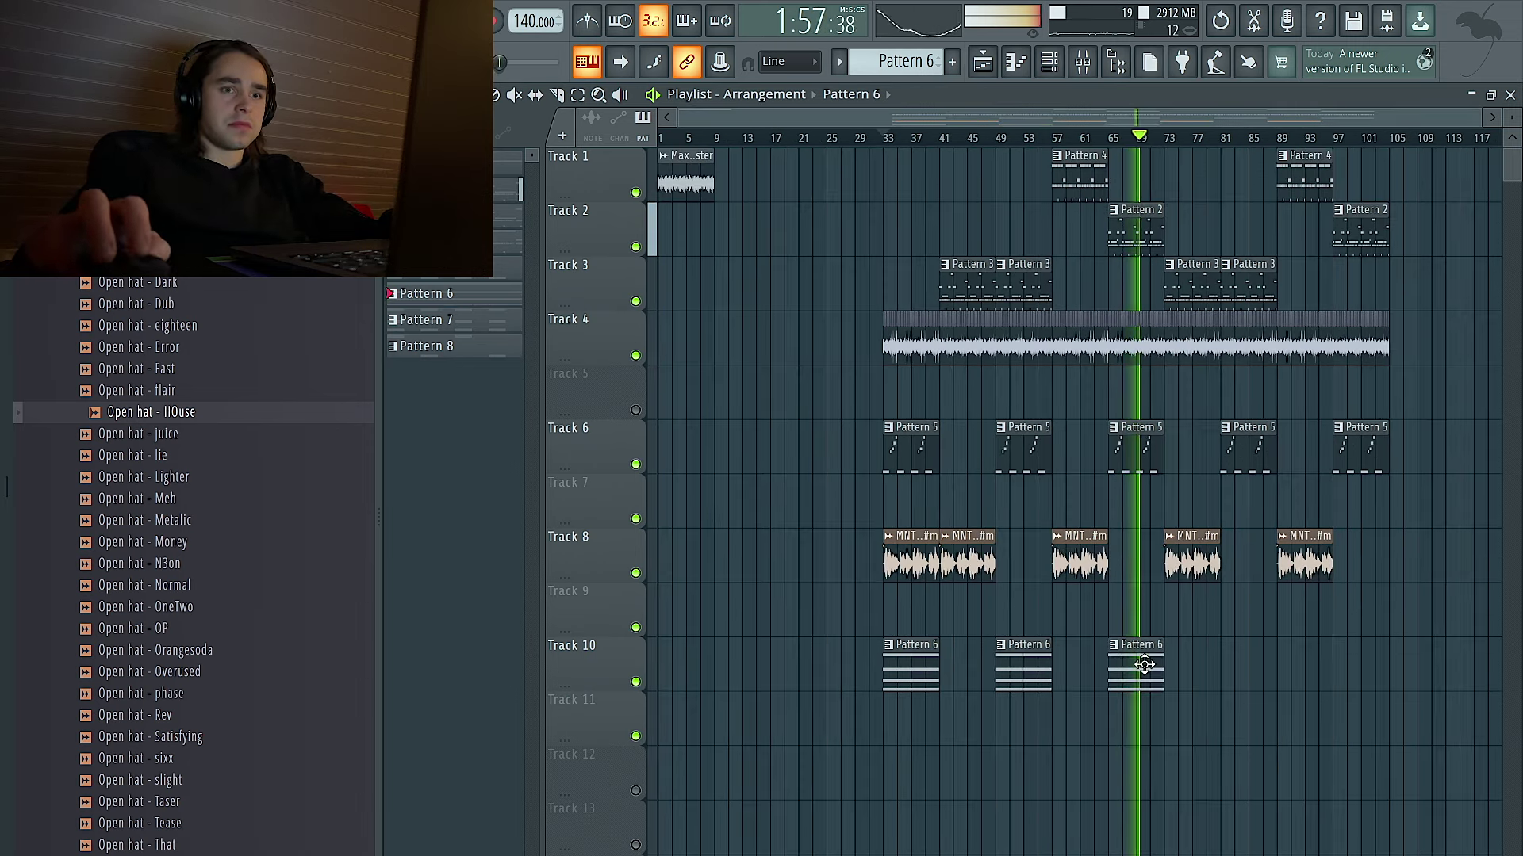
{"action": "scroll", "coordinate": [1134, 674], "scroll_direction": "right", "scroll_amount": 3}
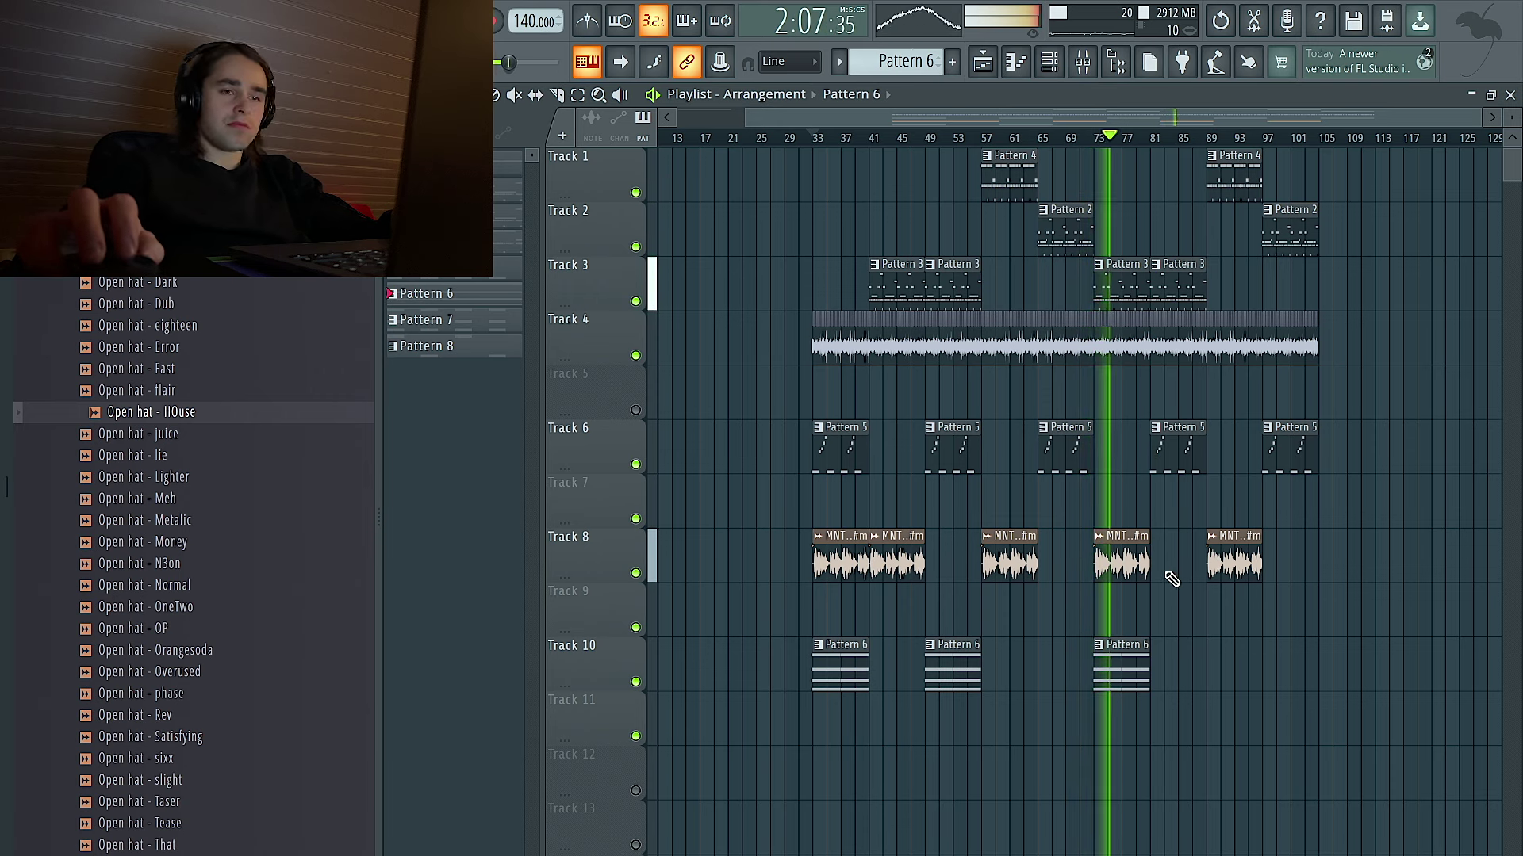
{"action": "left_click_drag", "start_coordinate": [1126, 658], "coordinate": [1182, 658]}
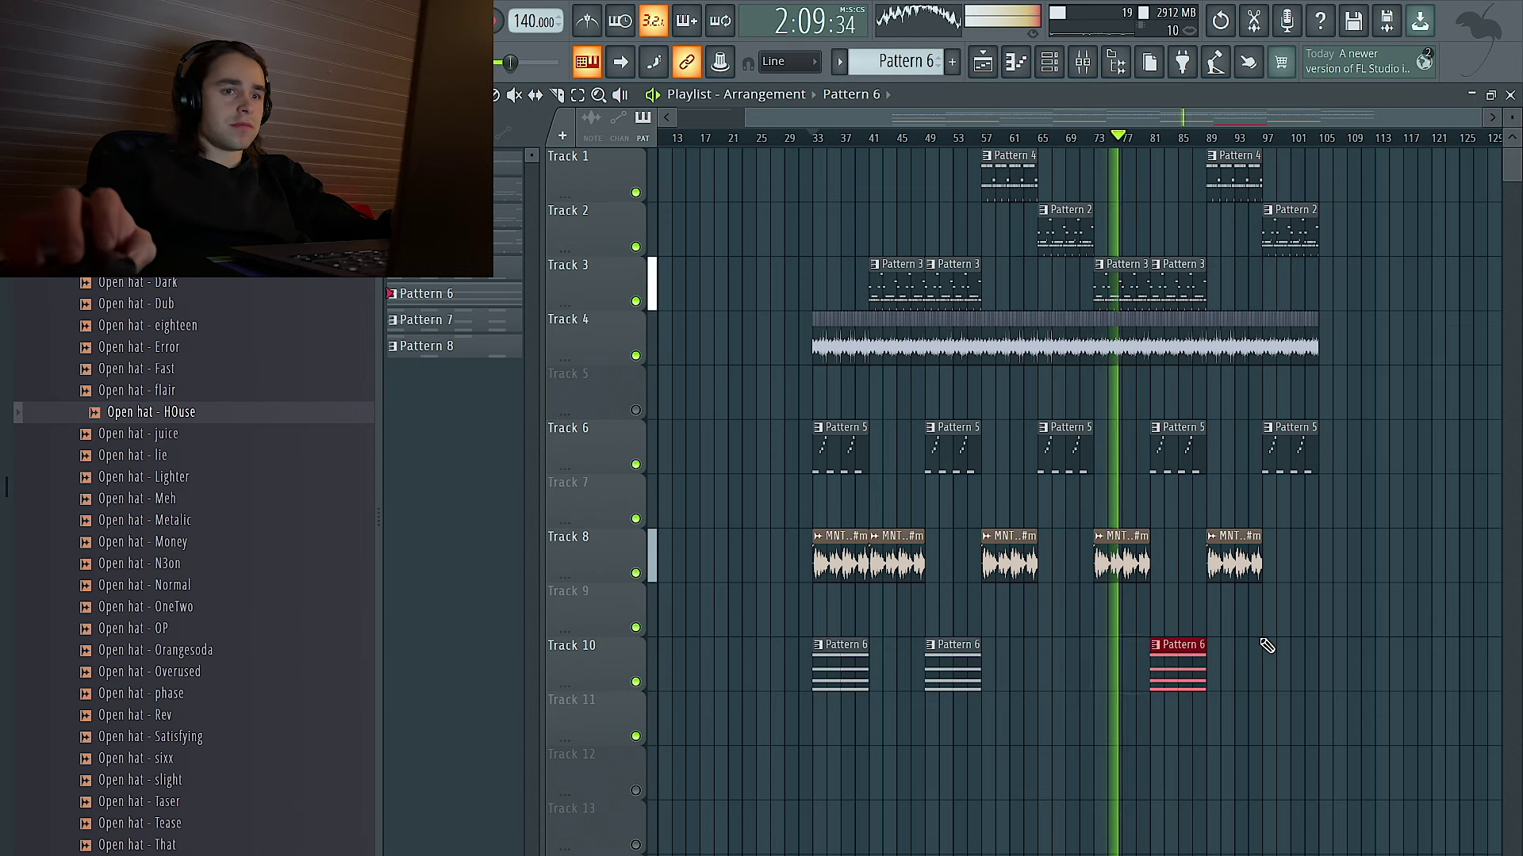
Replace the Pattern 3 clips at bars 49 and 81 with Pattern 2 clips on Track 2.
{"action": "left_click_drag", "start_coordinate": [1323, 745], "coordinate": [1098, 130]}
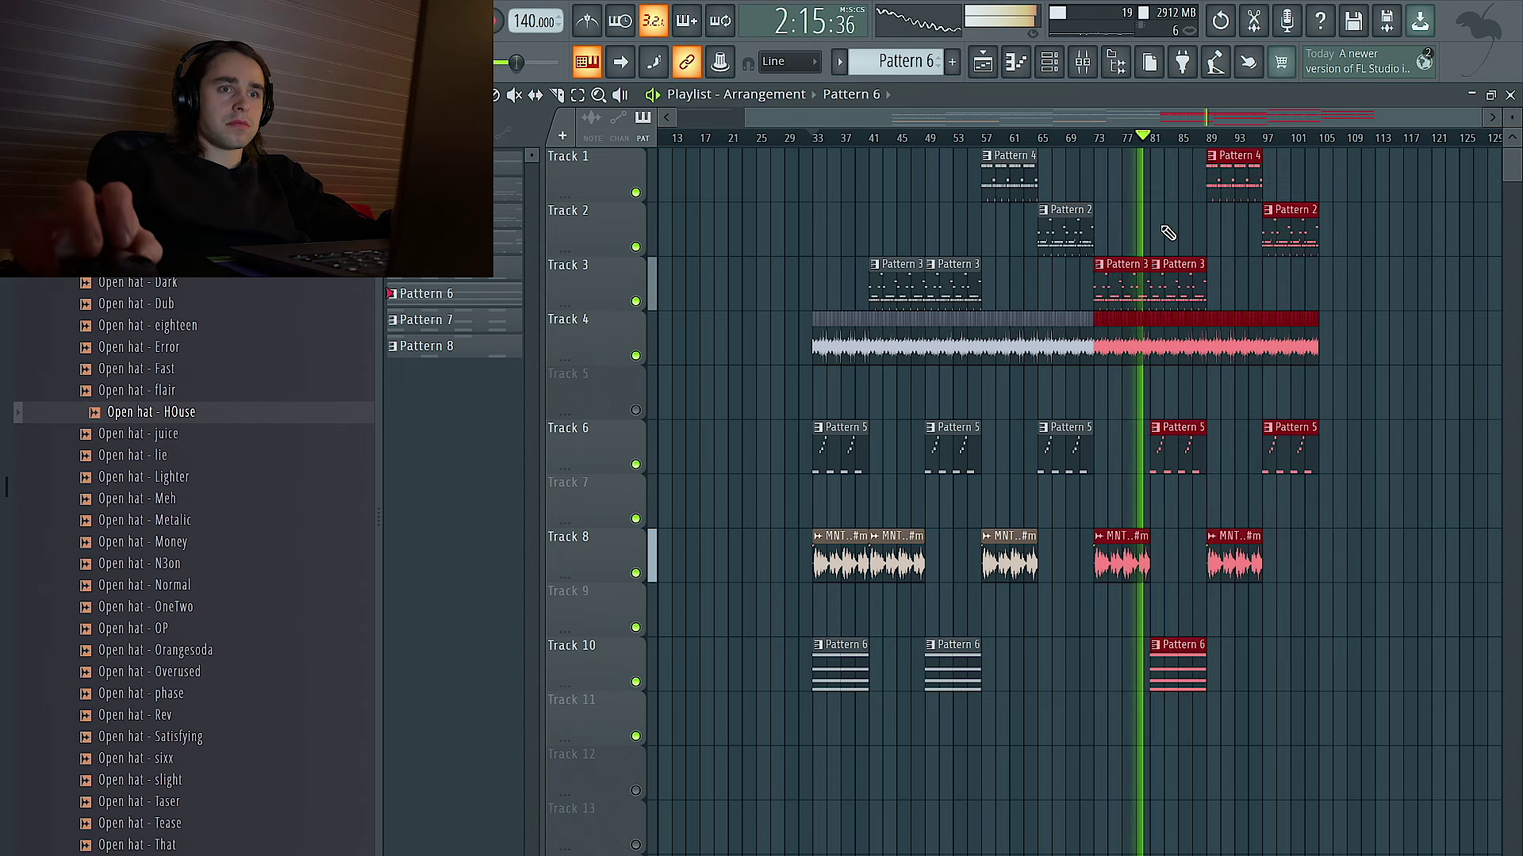
{"action": "left_click", "coordinate": [1043, 211]}
{"action": "left_click", "coordinate": [1153, 211]}
{"action": "left_click", "coordinate": [1074, 227]}
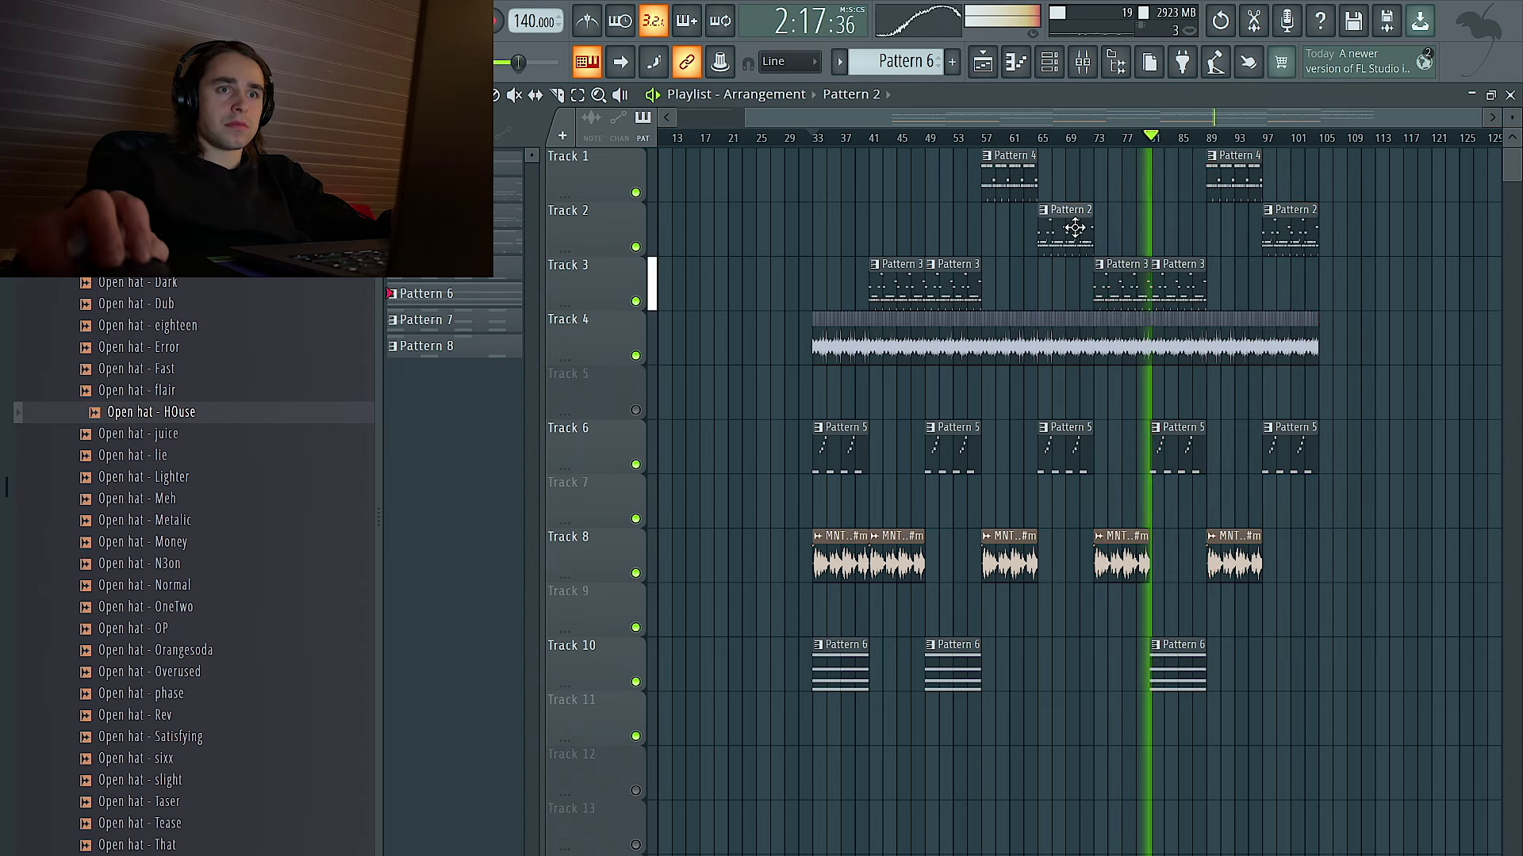
{"action": "right_click", "coordinate": [1193, 283]}
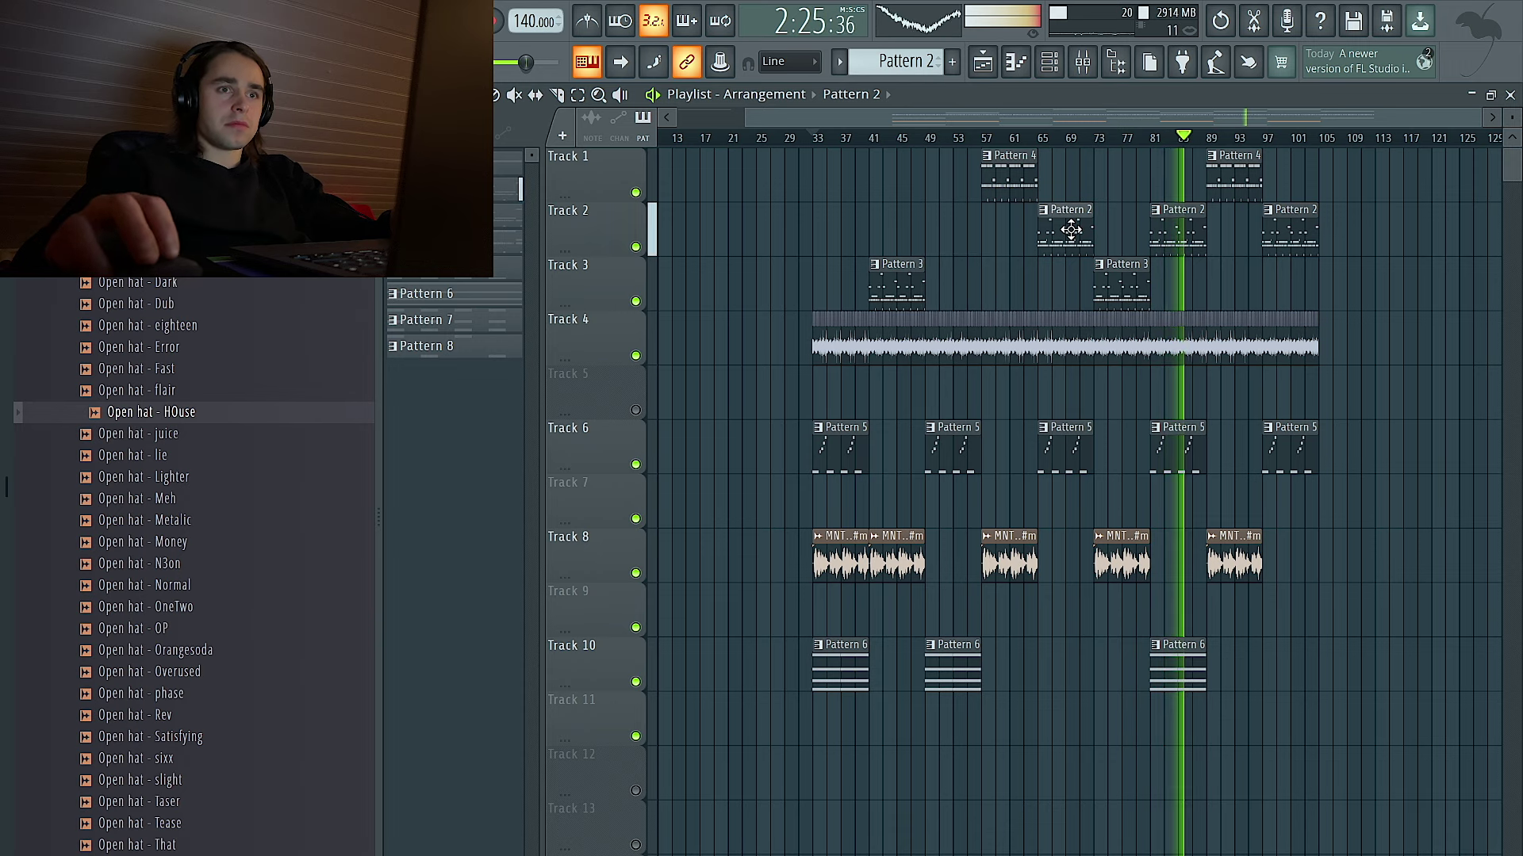
{"action": "left_click", "coordinate": [944, 230]}
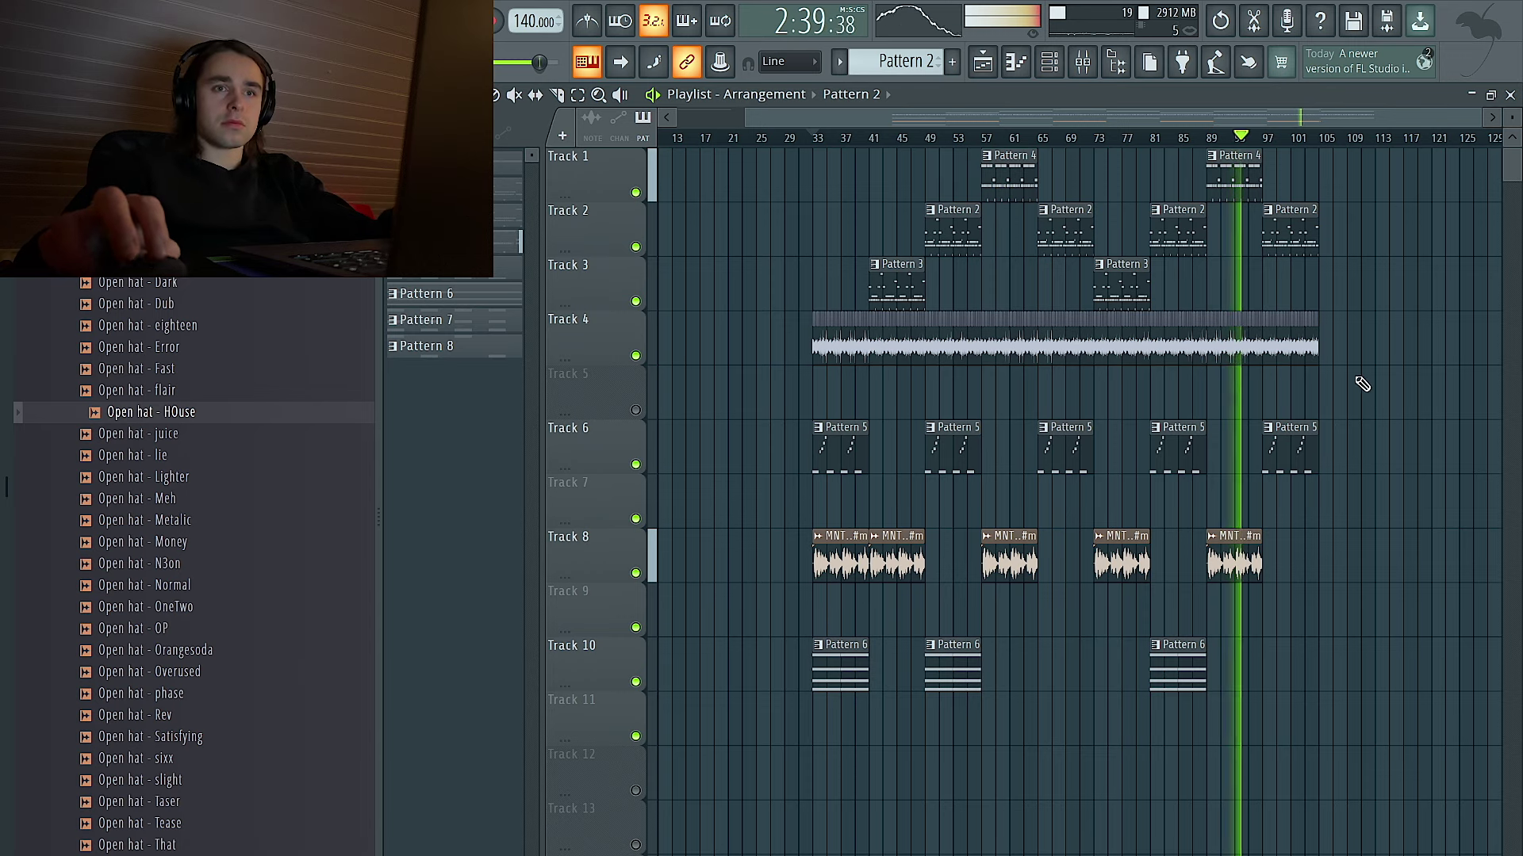
{"action": "scroll", "coordinate": [1343, 370], "scroll_direction": "left", "scroll_amount": 3}
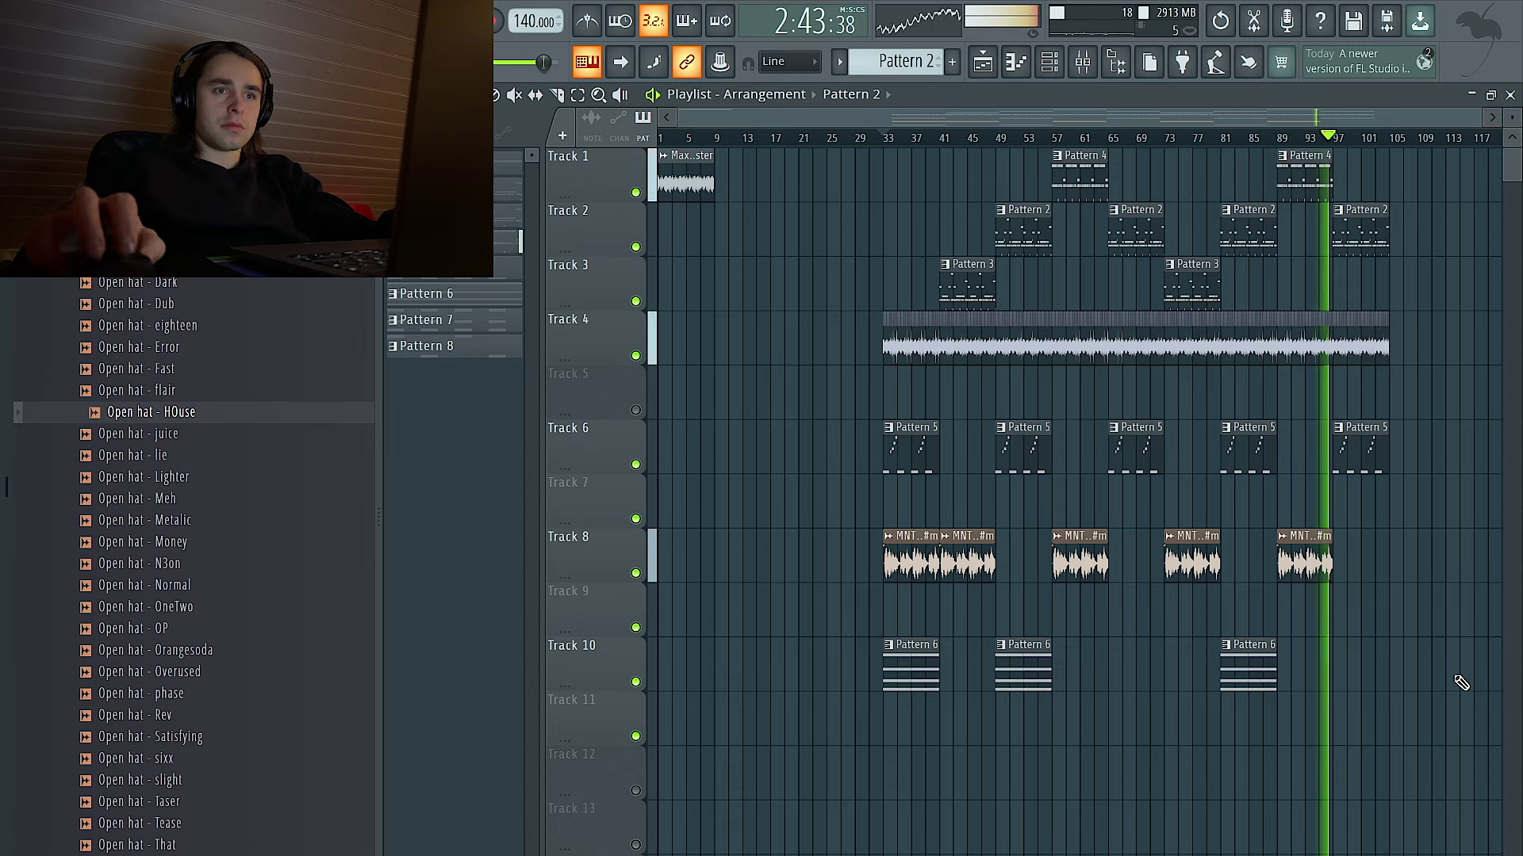
{"action": "left_click", "coordinate": [701, 187]}
{"action": "scroll", "coordinate": [1383, 310], "scroll_direction": "right", "scroll_amount": 2}
{"action": "left_click", "coordinate": [1345, 285]}
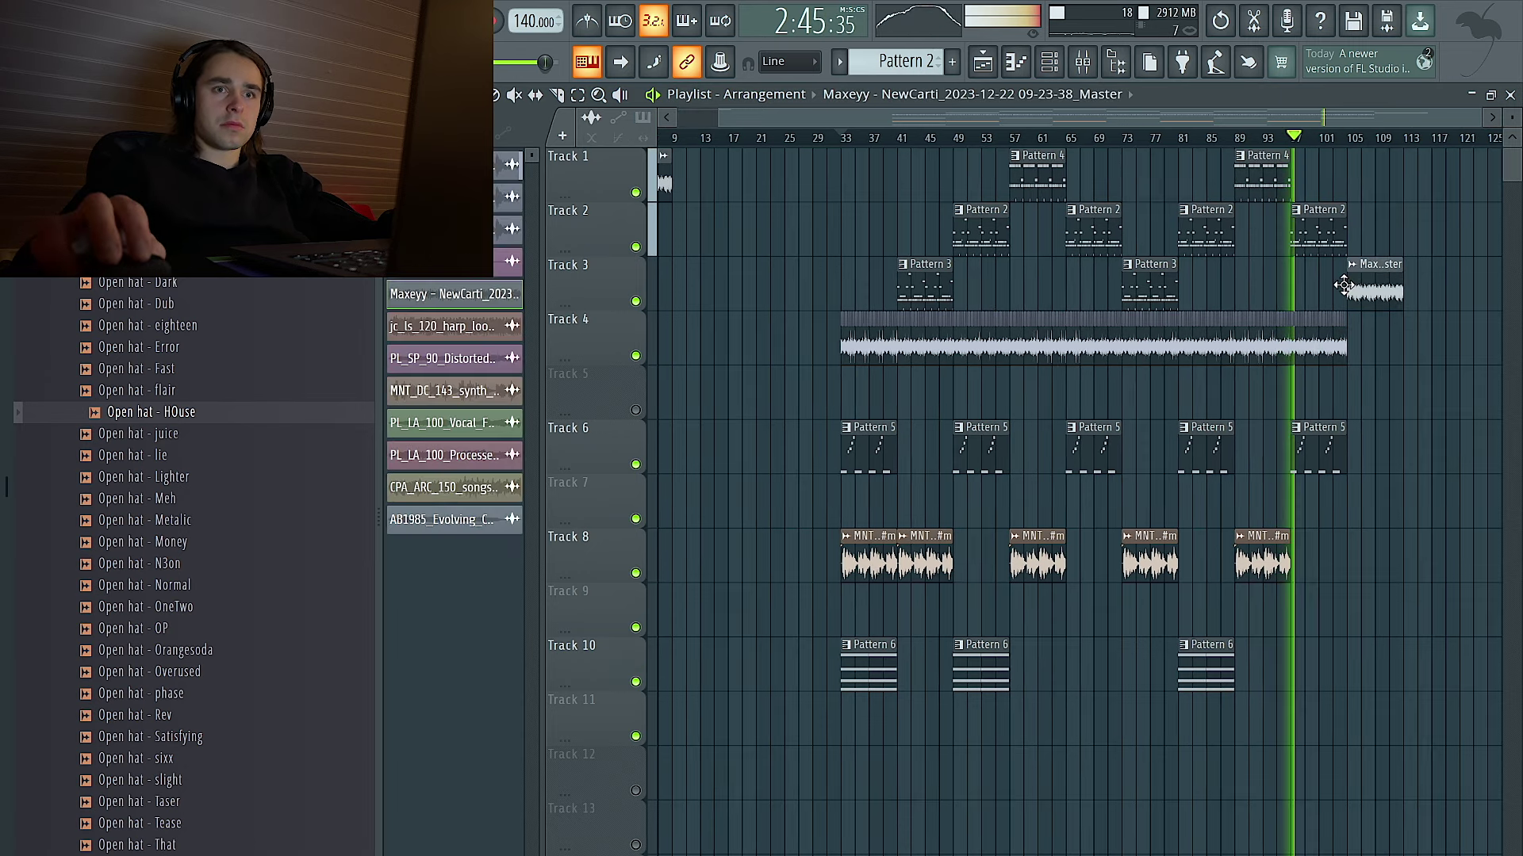
{"action": "right_click", "coordinate": [1344, 285]}
Select all clips from bar 33 to bar 105 and duplicate them starting at bar 105.
{"action": "scroll", "coordinate": [1346, 291], "scroll_direction": "right", "scroll_amount": 4}
{"action": "left_click_drag", "start_coordinate": [1428, 795], "coordinate": [708, 135]}
{"action": "key", "text": "ctrl+b"}
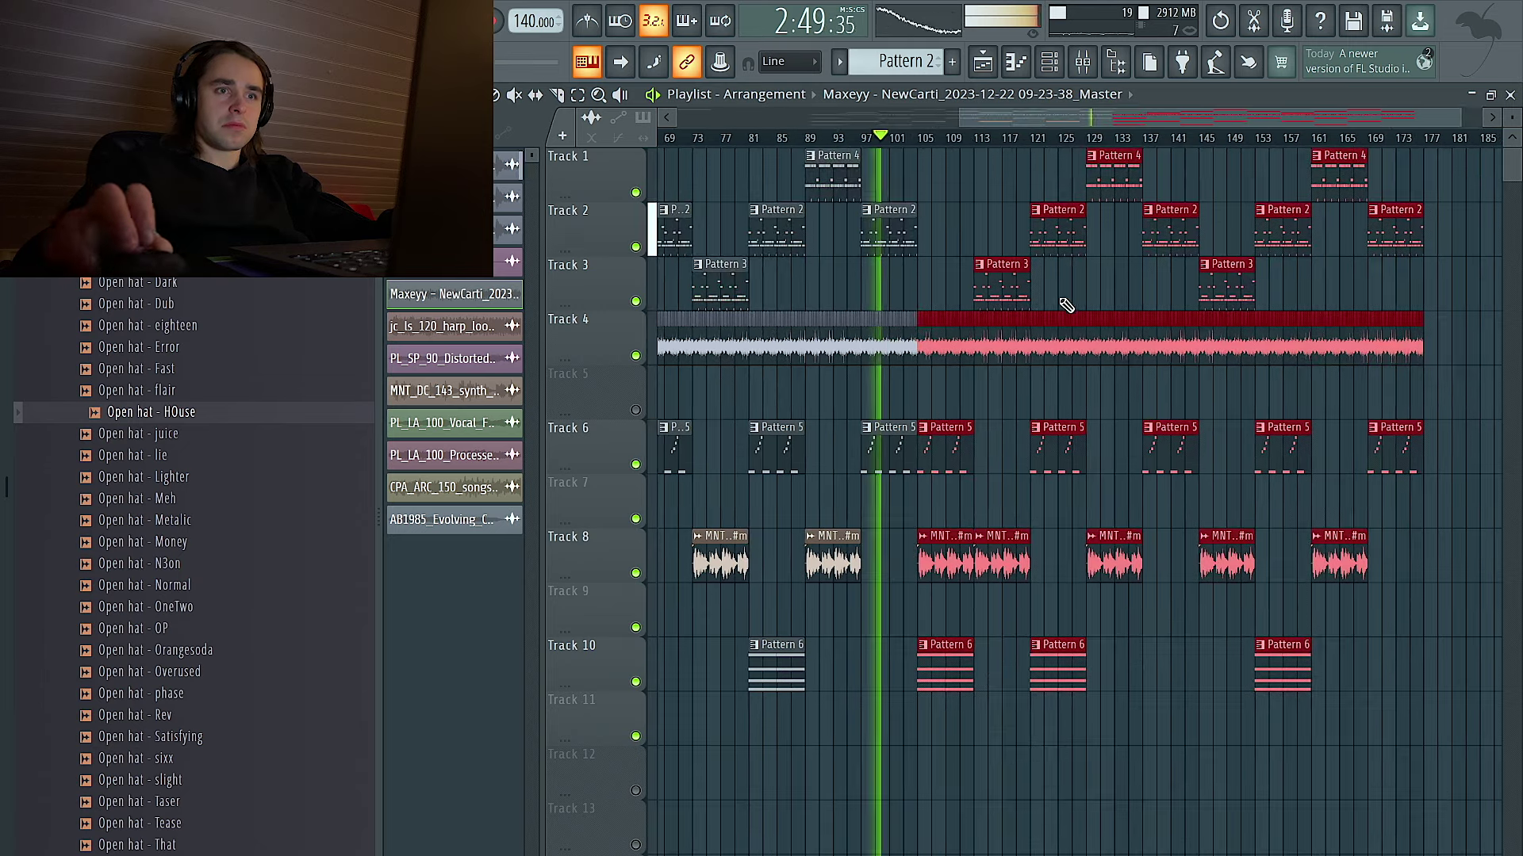
Deselect the duplicated clips and erase the Track 4 loop clips between bars 105 and 113.
{"action": "scroll", "coordinate": [938, 340], "scroll_direction": "up", "scroll_amount": 5}
{"action": "left_click", "coordinate": [913, 382], "text": "ctrl"}
{"action": "right_click", "coordinate": [885, 354]}
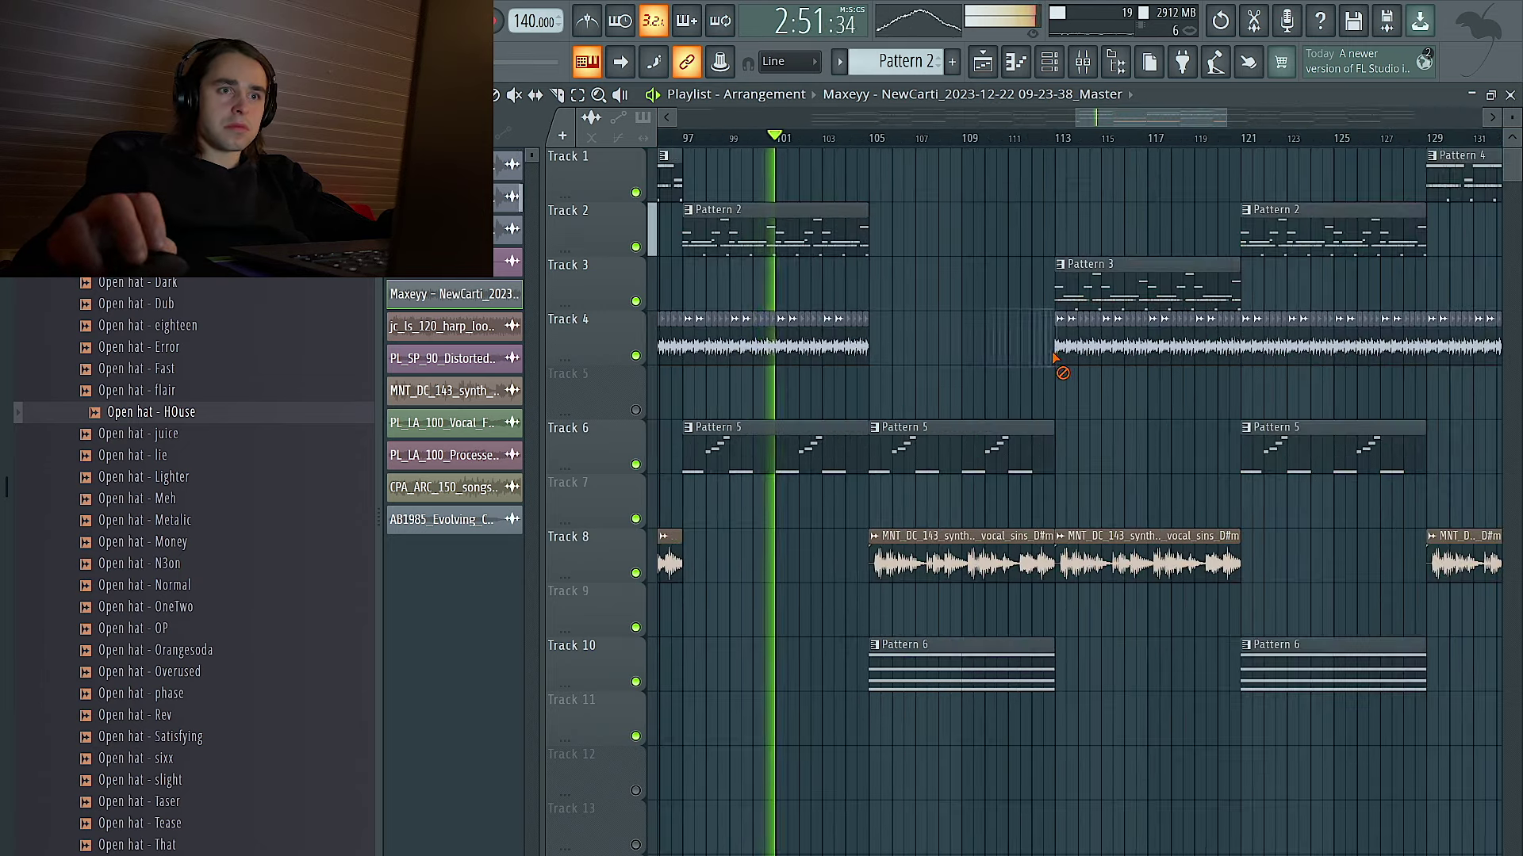
Place a NewCarti master clip on Track 5 at bar 105 and enable that track.
{"action": "scroll", "coordinate": [1055, 359], "scroll_direction": "down", "scroll_amount": 5}
{"action": "scroll", "coordinate": [901, 306], "scroll_direction": "down", "scroll_amount": 1}
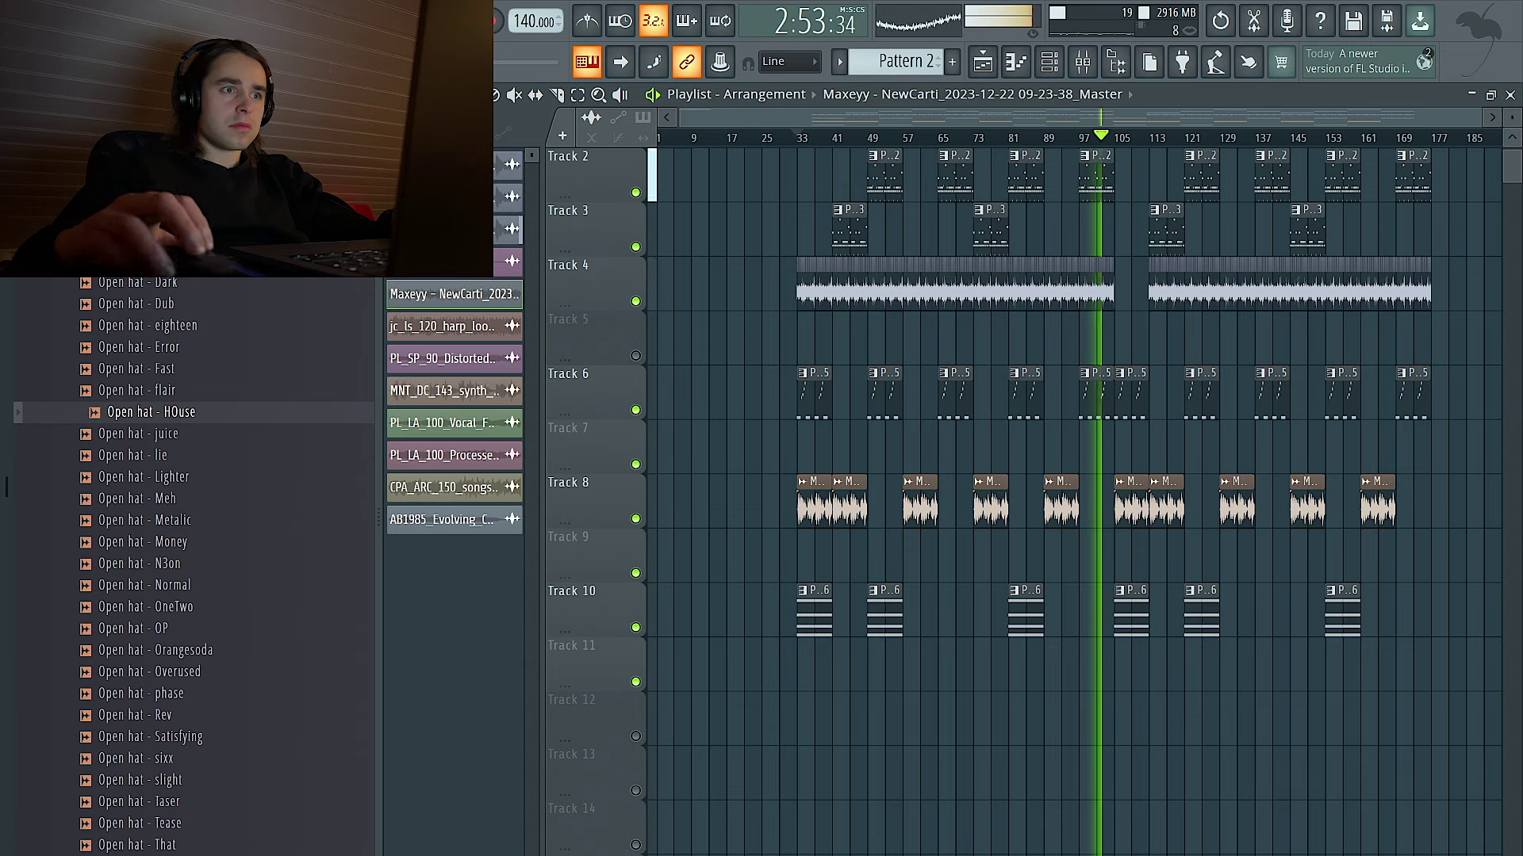
{"action": "scroll", "coordinate": [1116, 343], "scroll_direction": "up", "scroll_amount": 3}
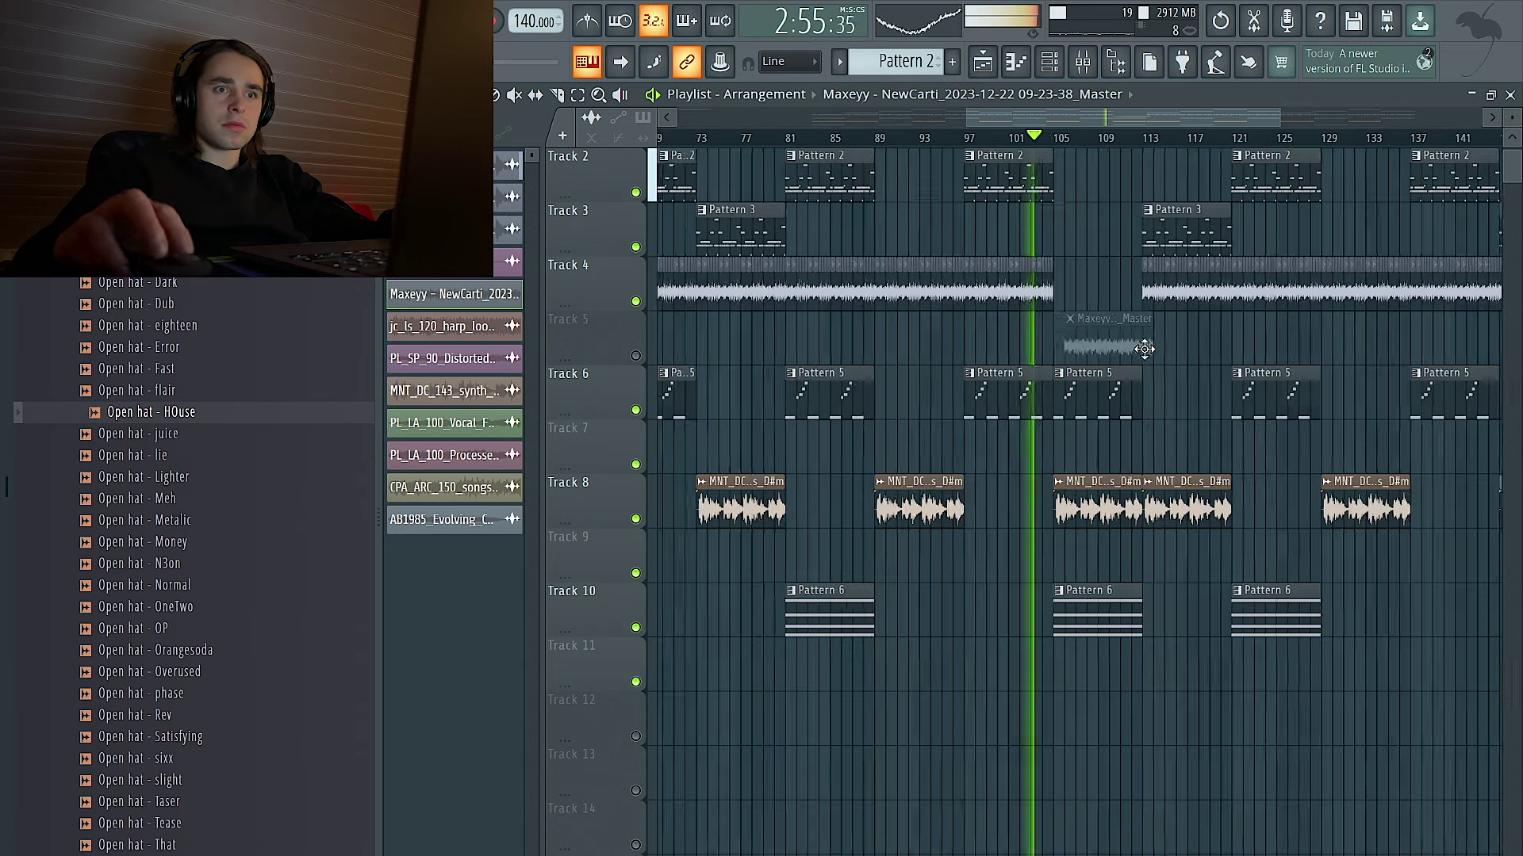
{"action": "left_click", "coordinate": [635, 356]}
Try a different channel pitch for the MNT_DC_143 vocal lead sample used at bar 105, then revert the tweaks.
{"action": "double_click", "coordinate": [1104, 516]}
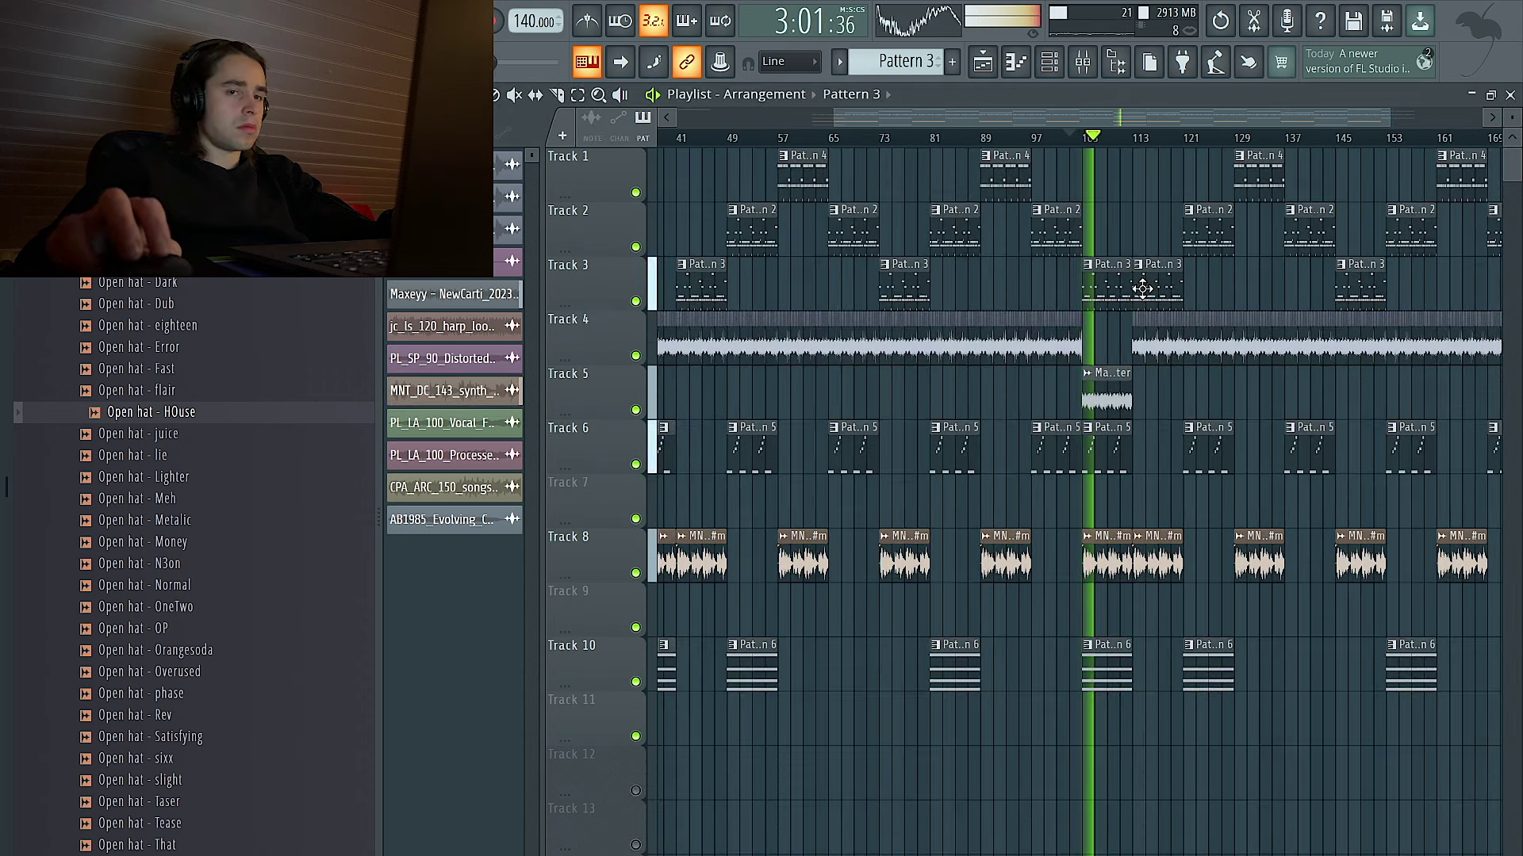
{"action": "double_click", "coordinate": [1125, 547]}
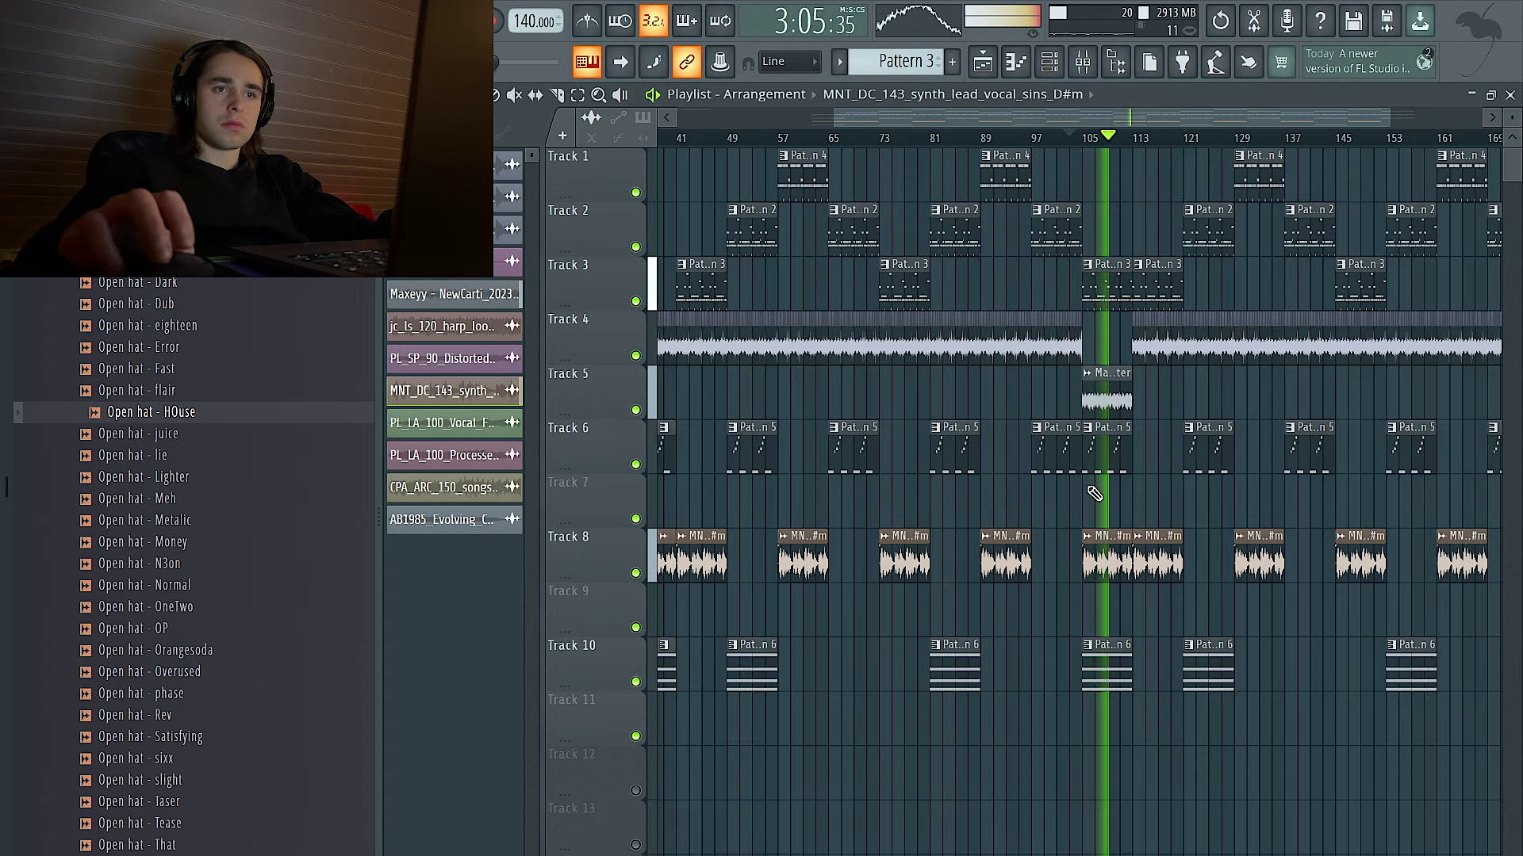
{"action": "scroll", "coordinate": [1087, 503], "scroll_direction": "up", "scroll_amount": 3}
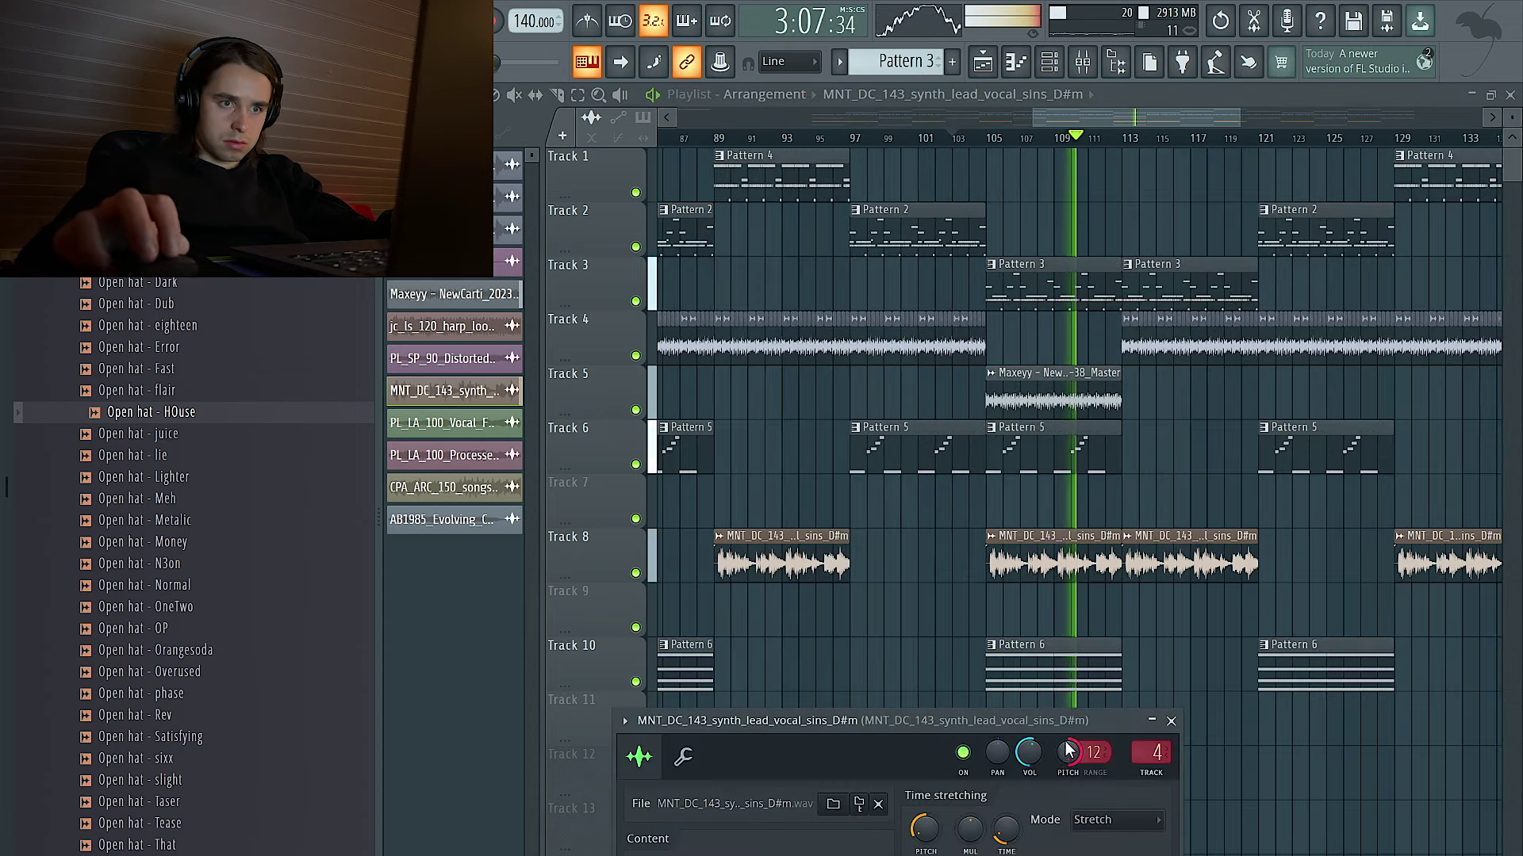
{"action": "key", "text": "ctrl+z"}
{"action": "key", "text": "ctrl+z"}
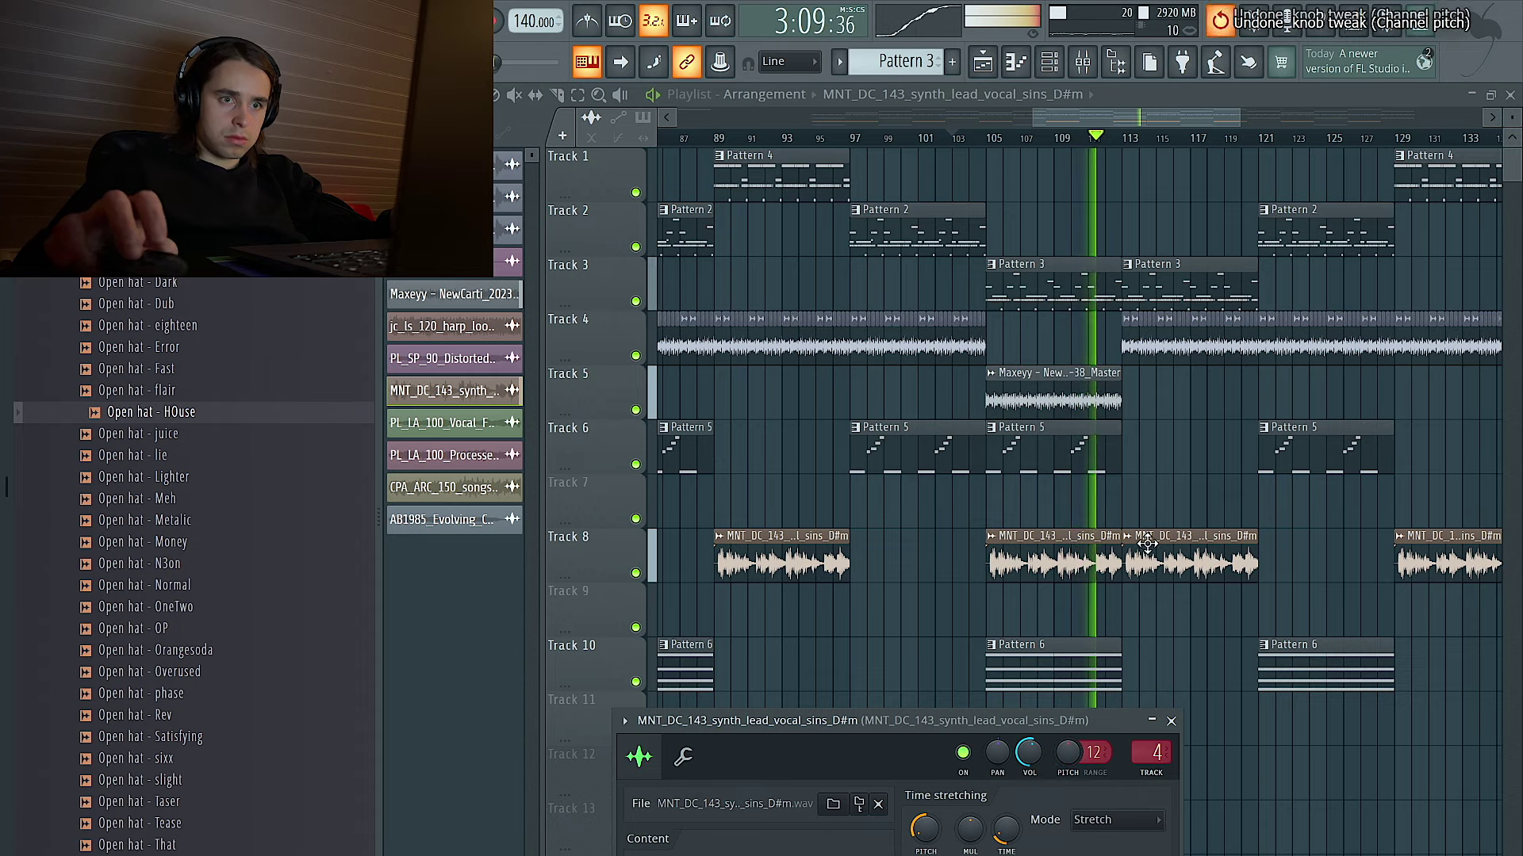
{"action": "right_click", "coordinate": [1163, 499]}
{"action": "key", "text": "ctrl+z"}
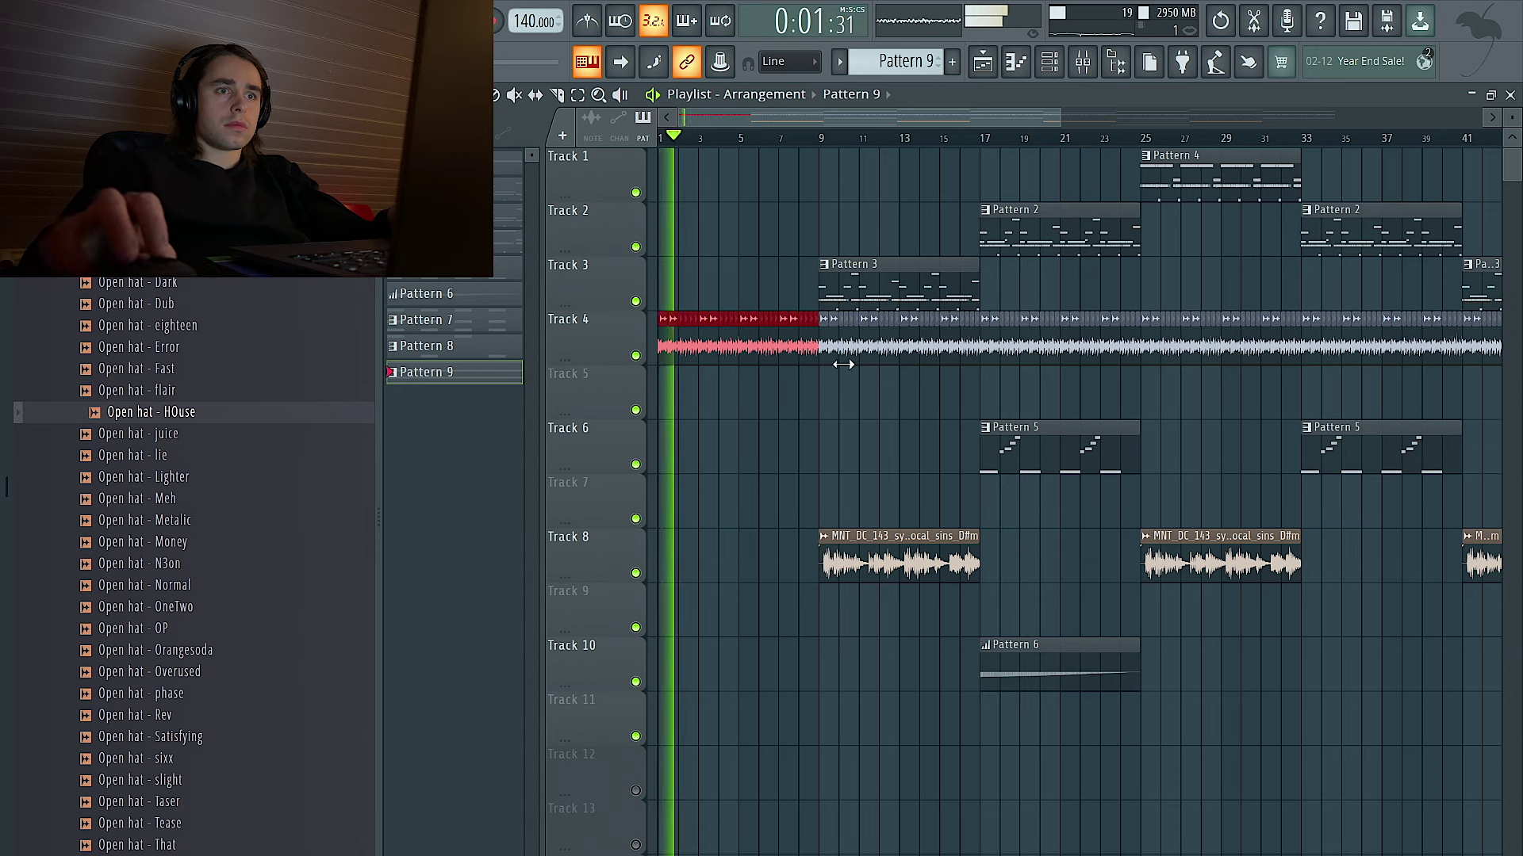
Try a Pattern 3 clip on Track 3 at the start of the song, with its beginning trimmed to bar 3.
{"action": "left_click", "coordinate": [853, 291]}
{"action": "left_click_drag", "start_coordinate": [720, 289], "coordinate": [544, 291]}
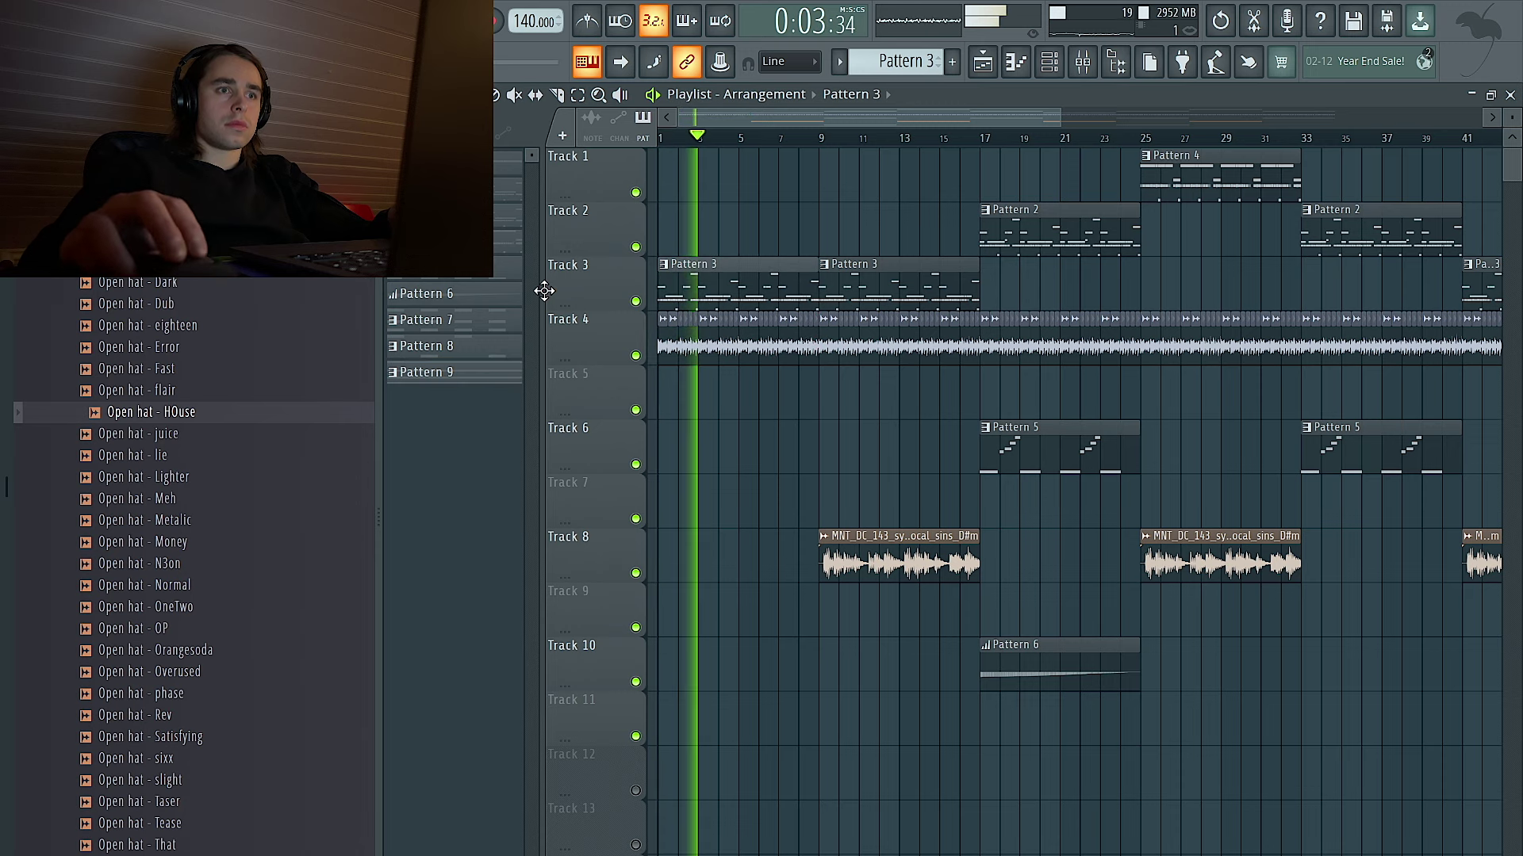
{"action": "left_click_drag", "start_coordinate": [661, 291], "coordinate": [701, 291]}
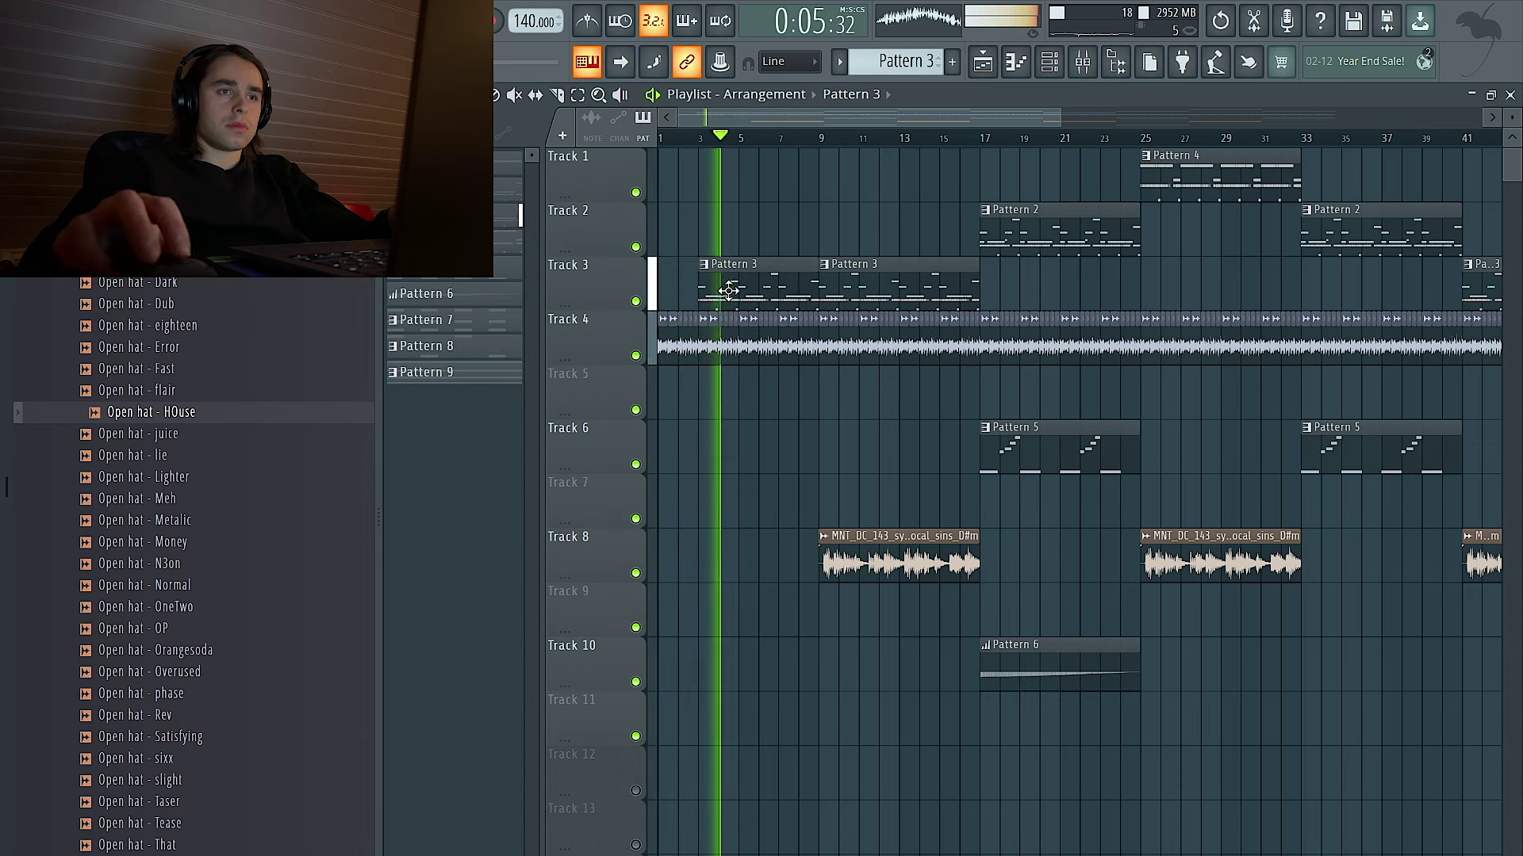
{"action": "right_click", "coordinate": [793, 282]}
{"action": "key", "text": "space"}
Place a Pattern 2 clip on Track 2 in the intro, trimmed to run from bar 3 to bar 9.
{"action": "left_click", "coordinate": [984, 237]}
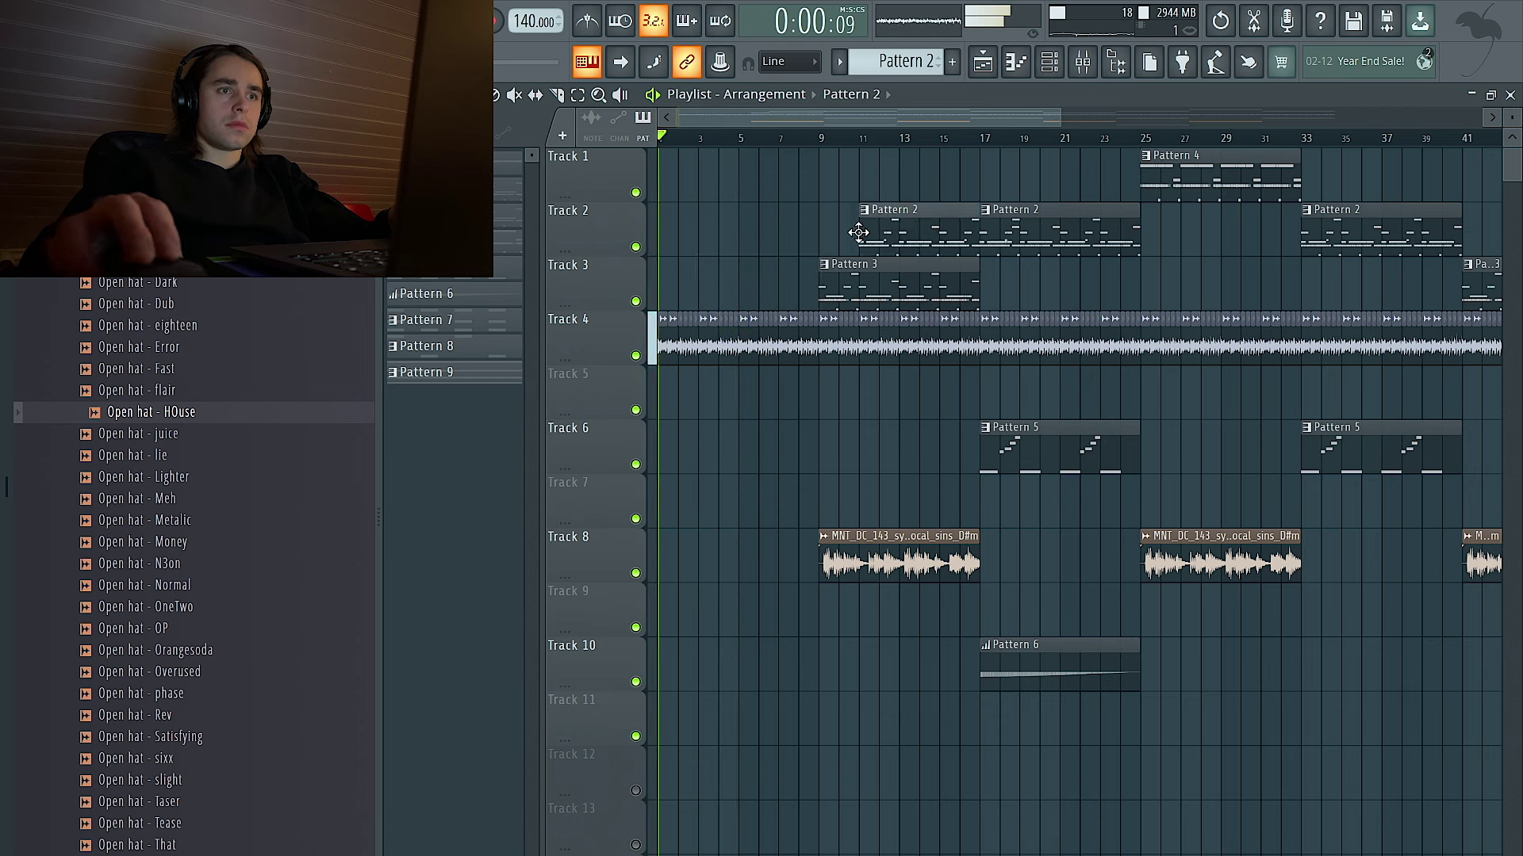
{"action": "left_click", "coordinate": [657, 250]}
{"action": "left_click_drag", "start_coordinate": [658, 244], "coordinate": [698, 246]}
{"action": "key", "text": "space"}
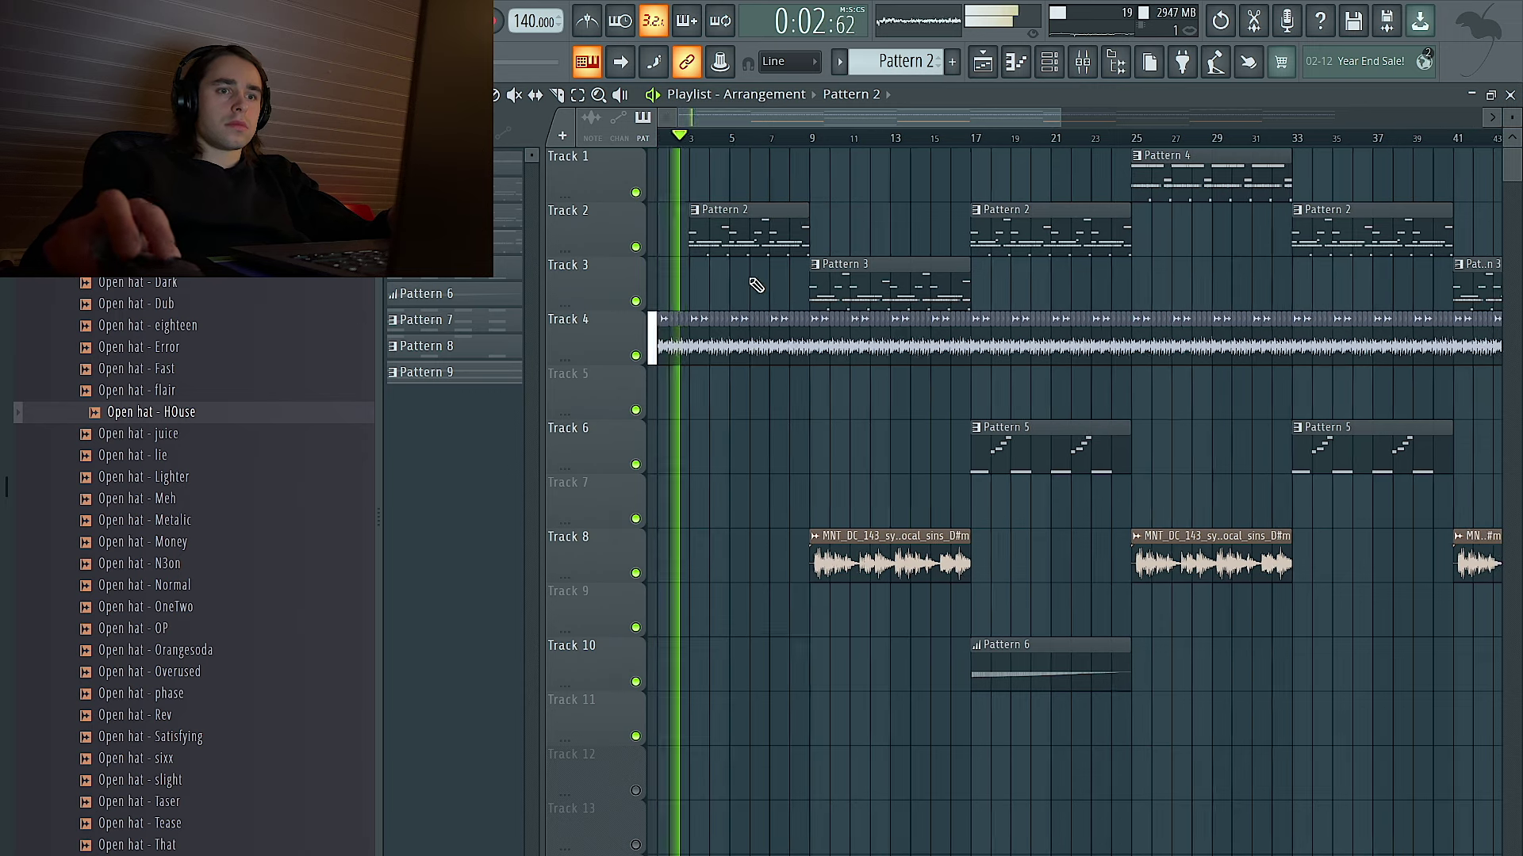
Place a Pattern 3 clip on Track 2 in the intro, trimmed to run from bar 3 to bar 8.
{"action": "scroll", "coordinate": [1047, 706], "scroll_direction": "down", "scroll_amount": 4}
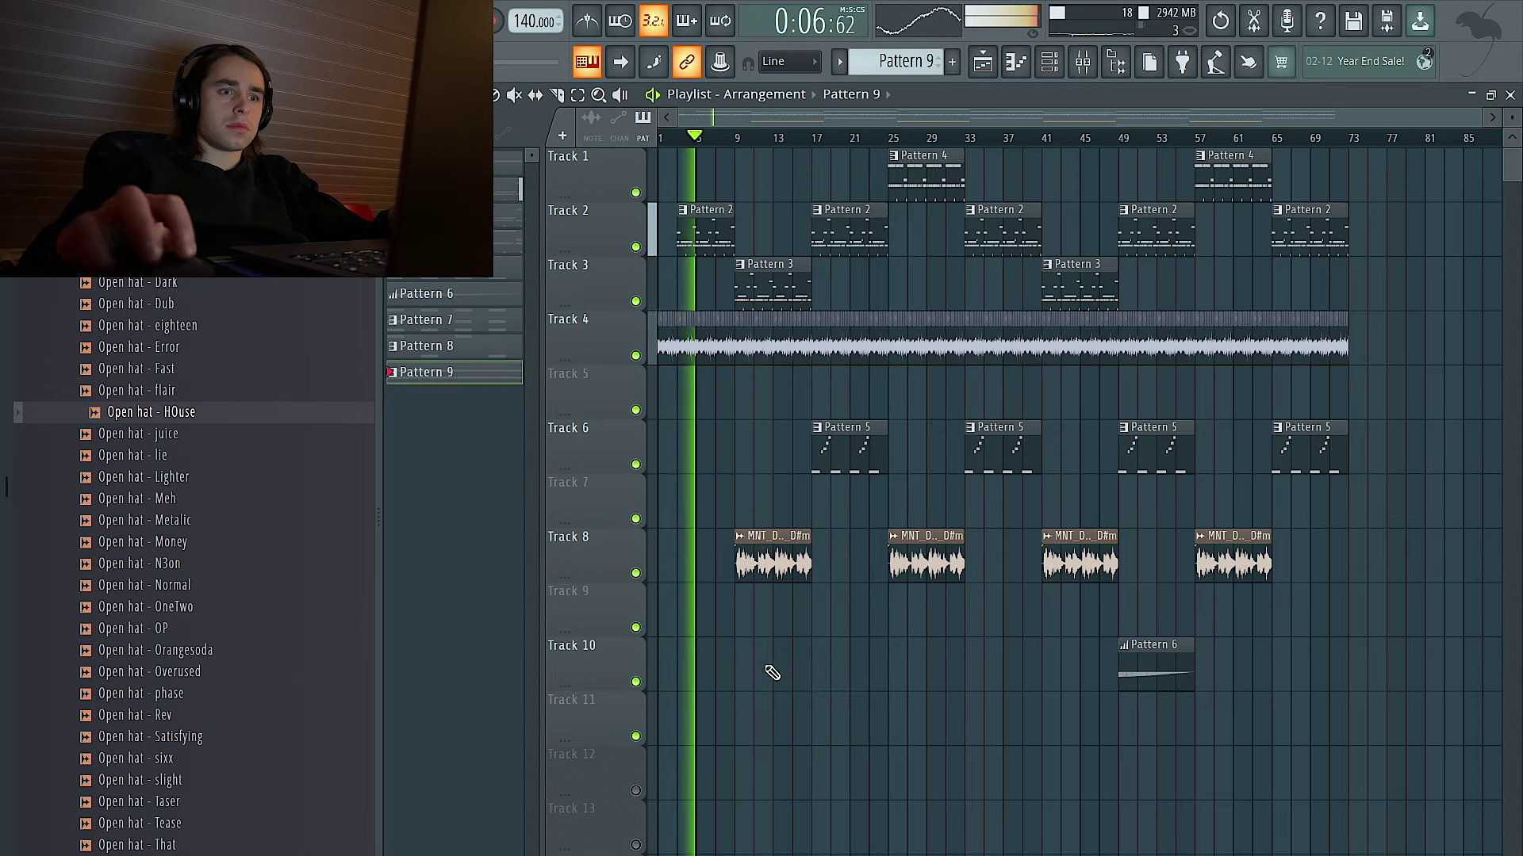
{"action": "scroll", "coordinate": [736, 670], "scroll_direction": "up", "scroll_amount": 5}
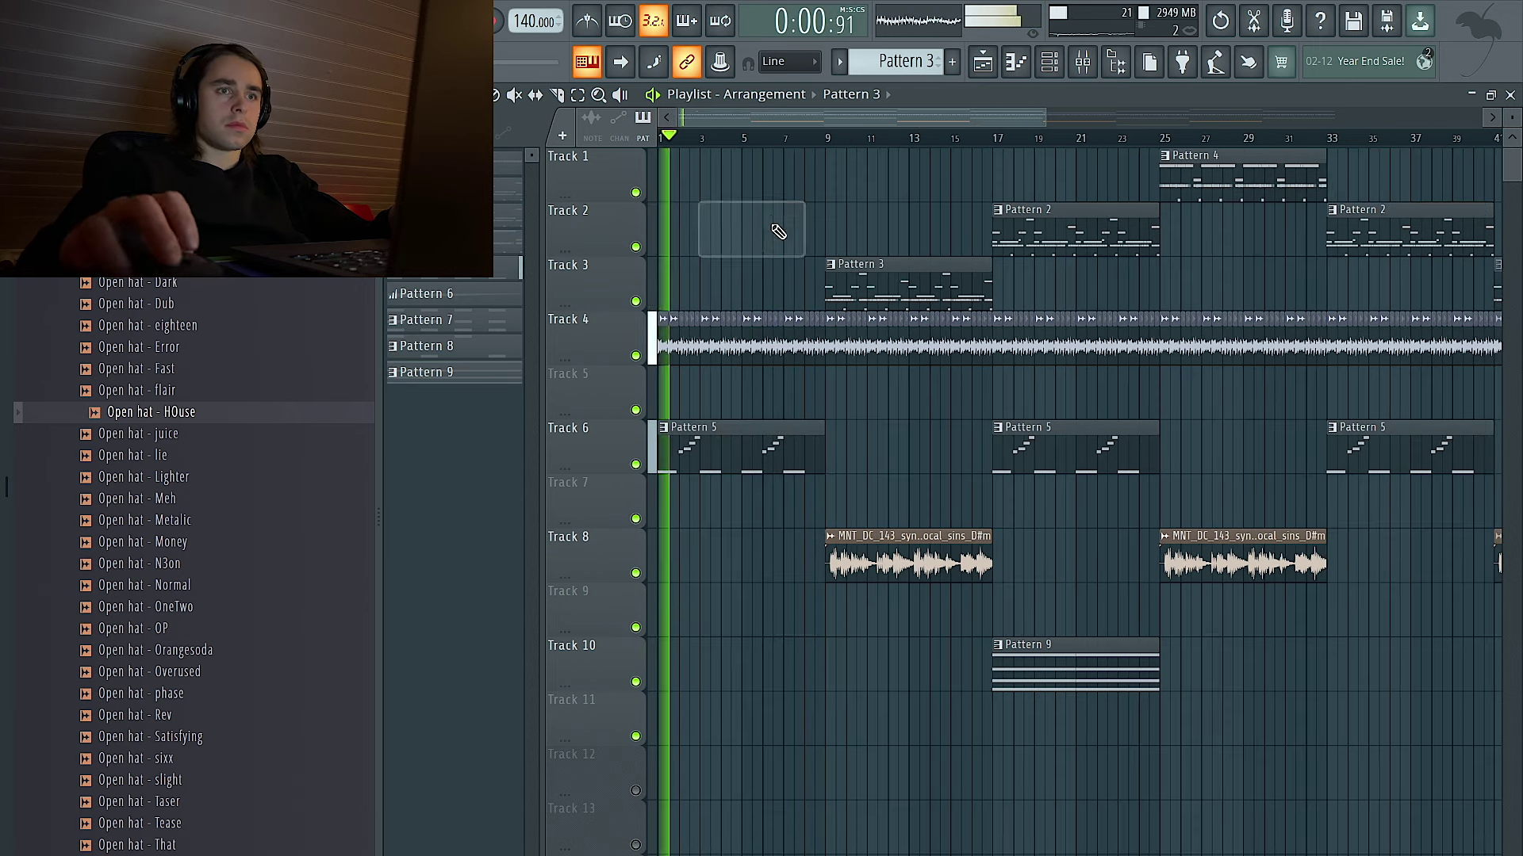
{"action": "left_click_drag", "start_coordinate": [845, 260], "coordinate": [648, 230]}
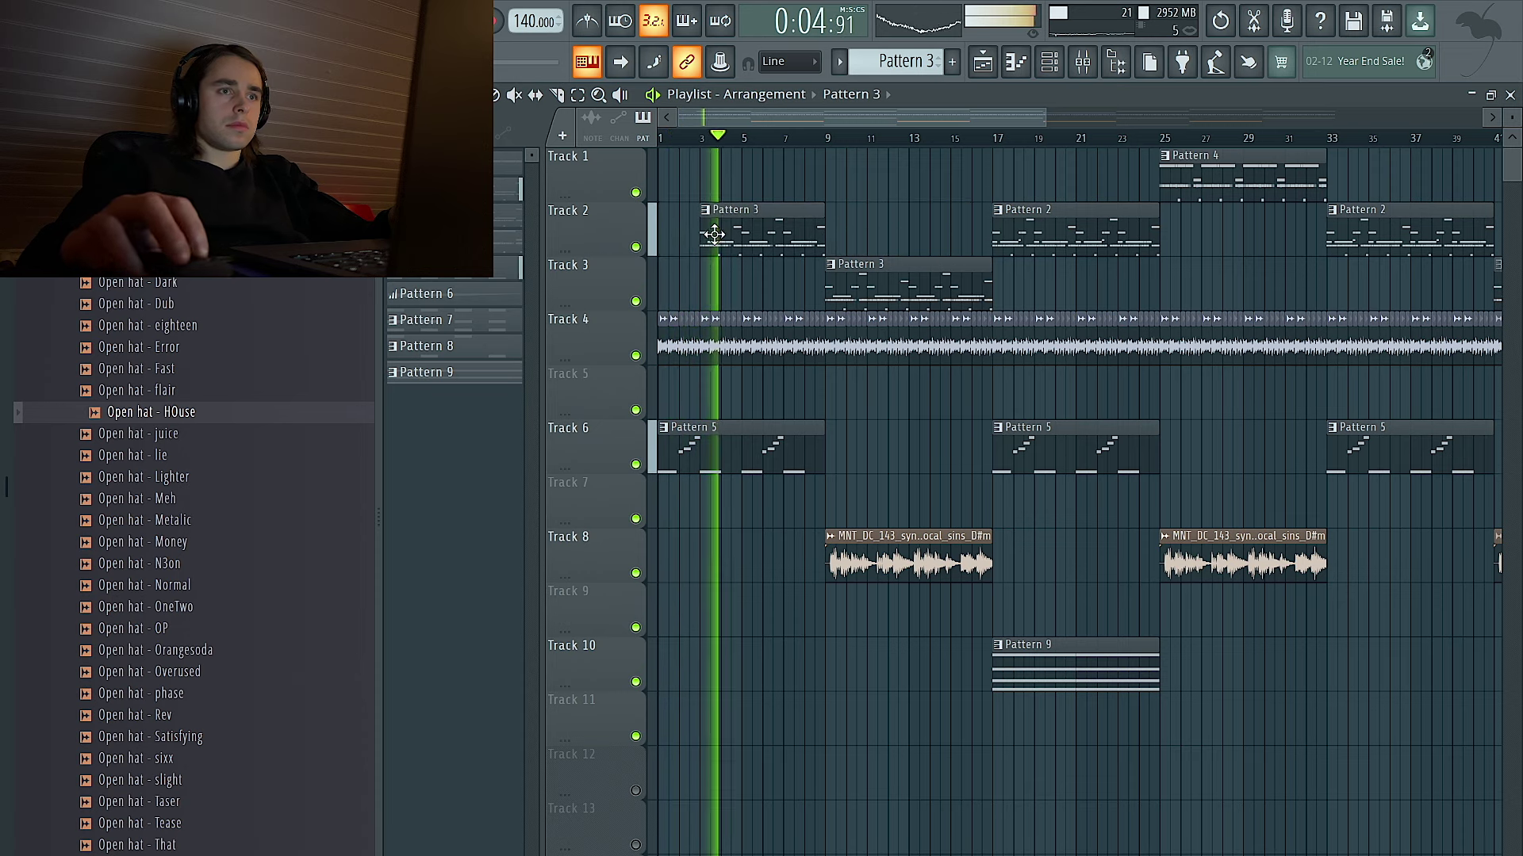
{"action": "scroll", "coordinate": [809, 241], "scroll_direction": "down", "scroll_amount": 4}
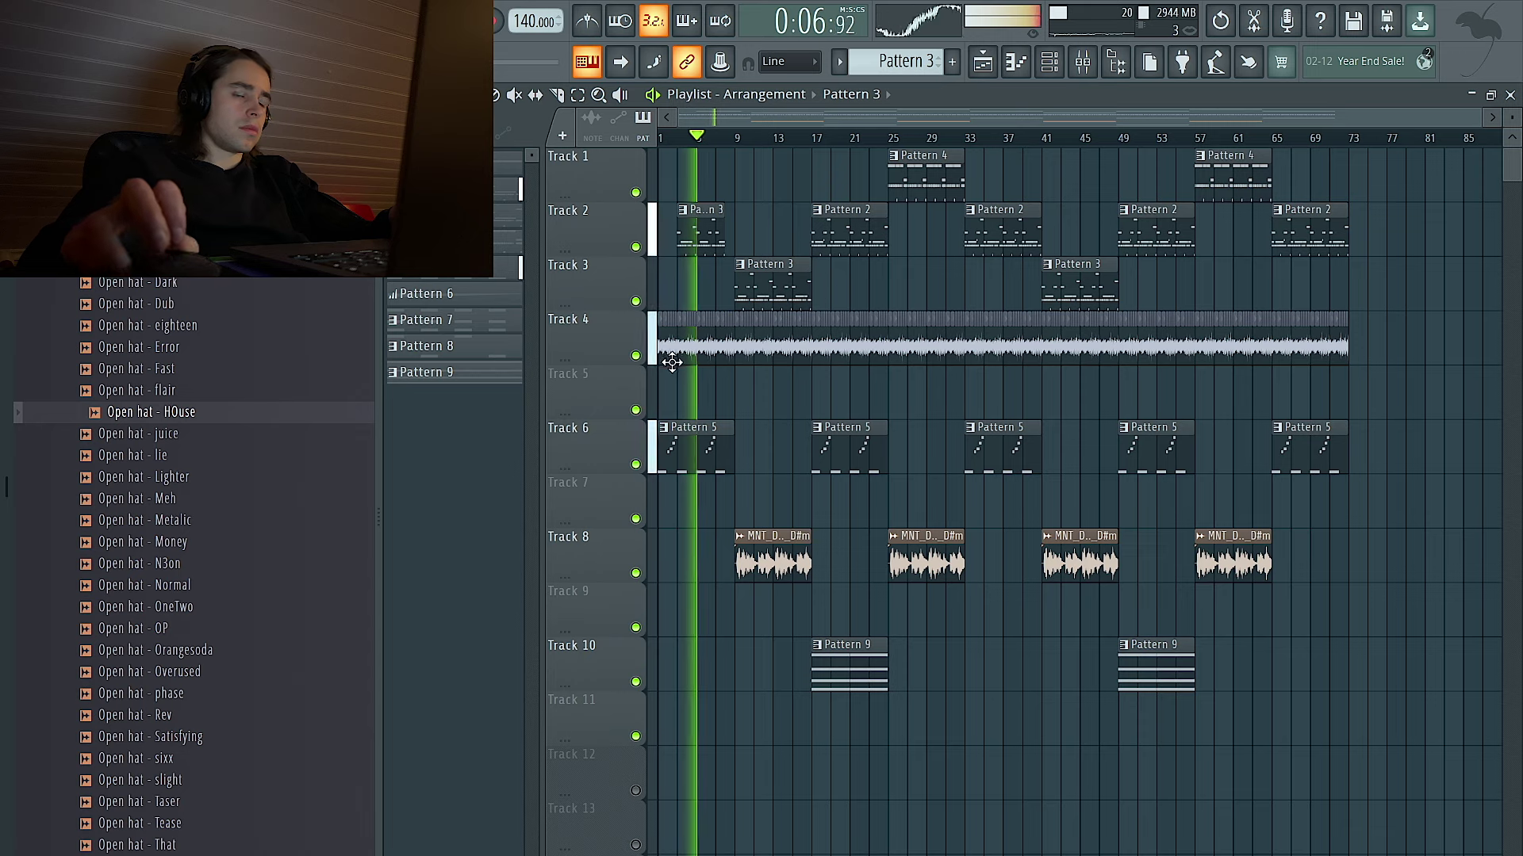
{"action": "scroll", "coordinate": [690, 333], "scroll_direction": "up", "scroll_amount": 8}
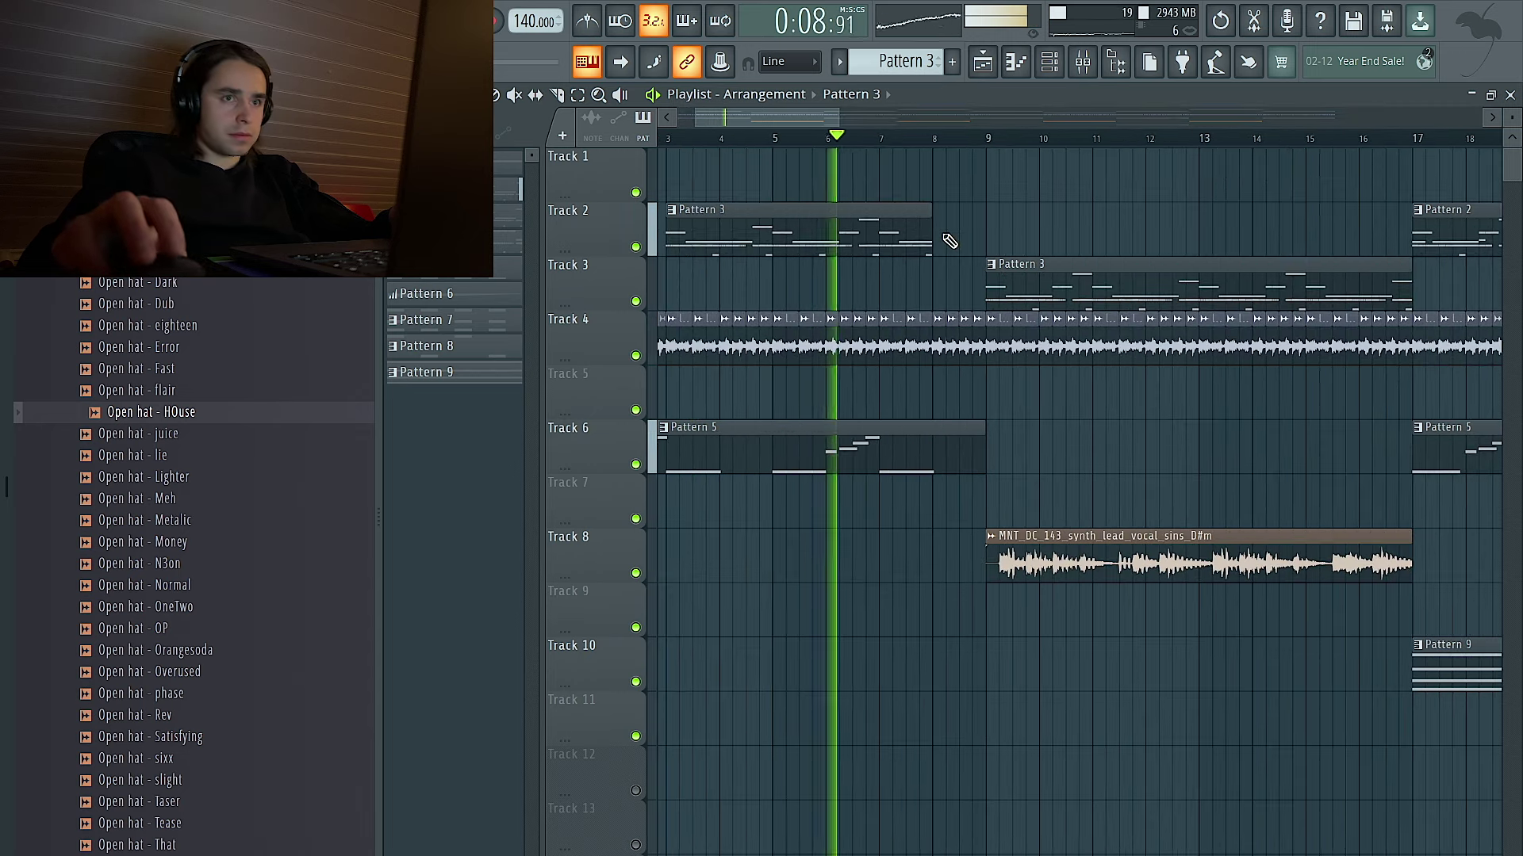
{"action": "scroll", "coordinate": [946, 302], "scroll_direction": "down", "scroll_amount": 8}
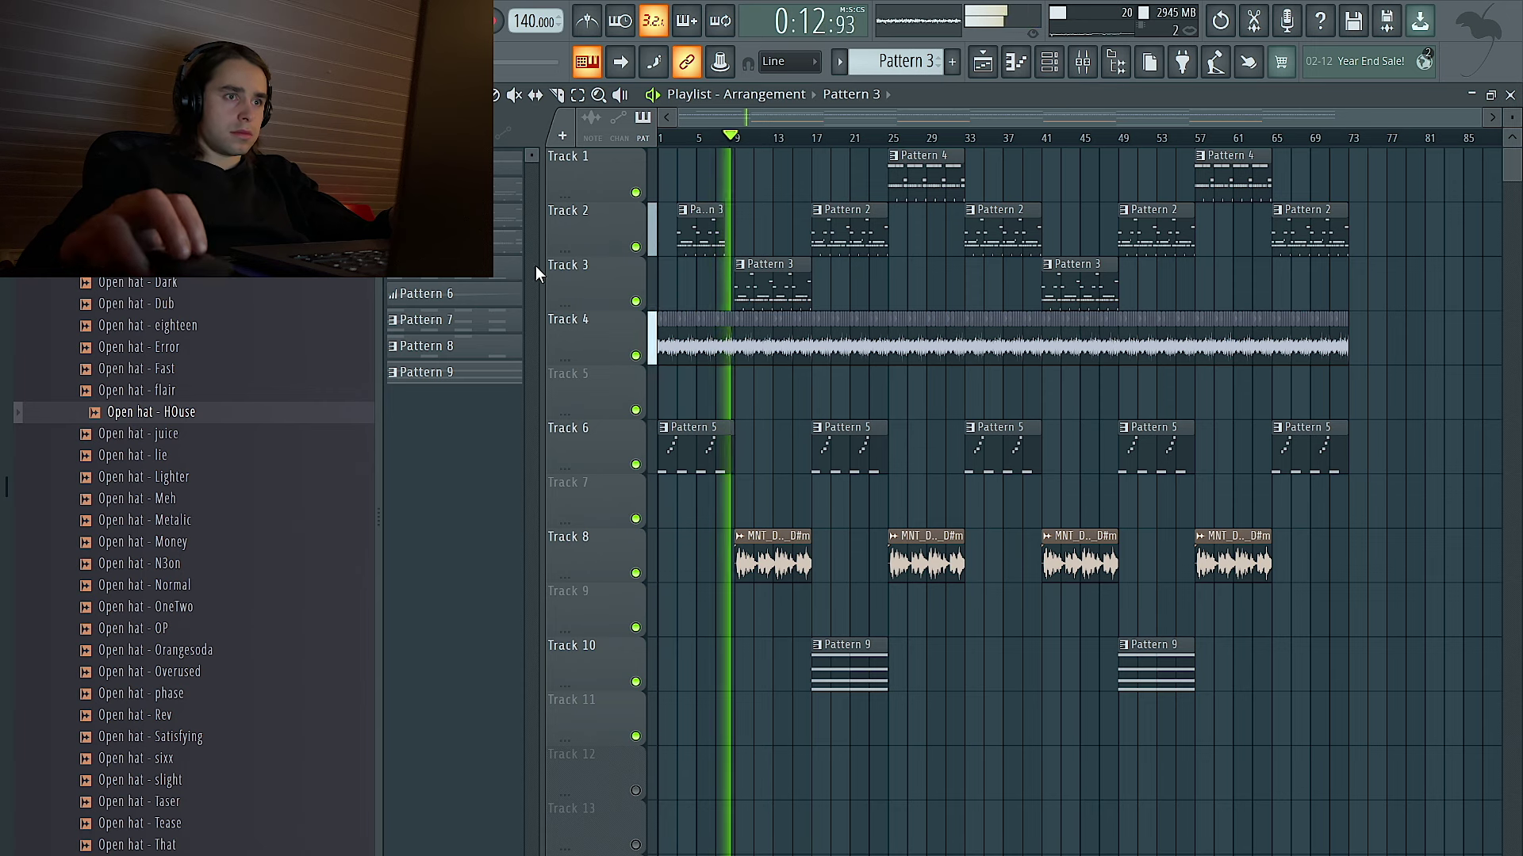
Fill Track 5 with NewCarti master clips from bar 73 to 89 and copy the Track 6, 8 and 10 clips of bars 9–25 to that section.
{"action": "scroll", "coordinate": [454, 357], "scroll_direction": "down", "scroll_amount": 4}
{"action": "left_click", "coordinate": [471, 295]}
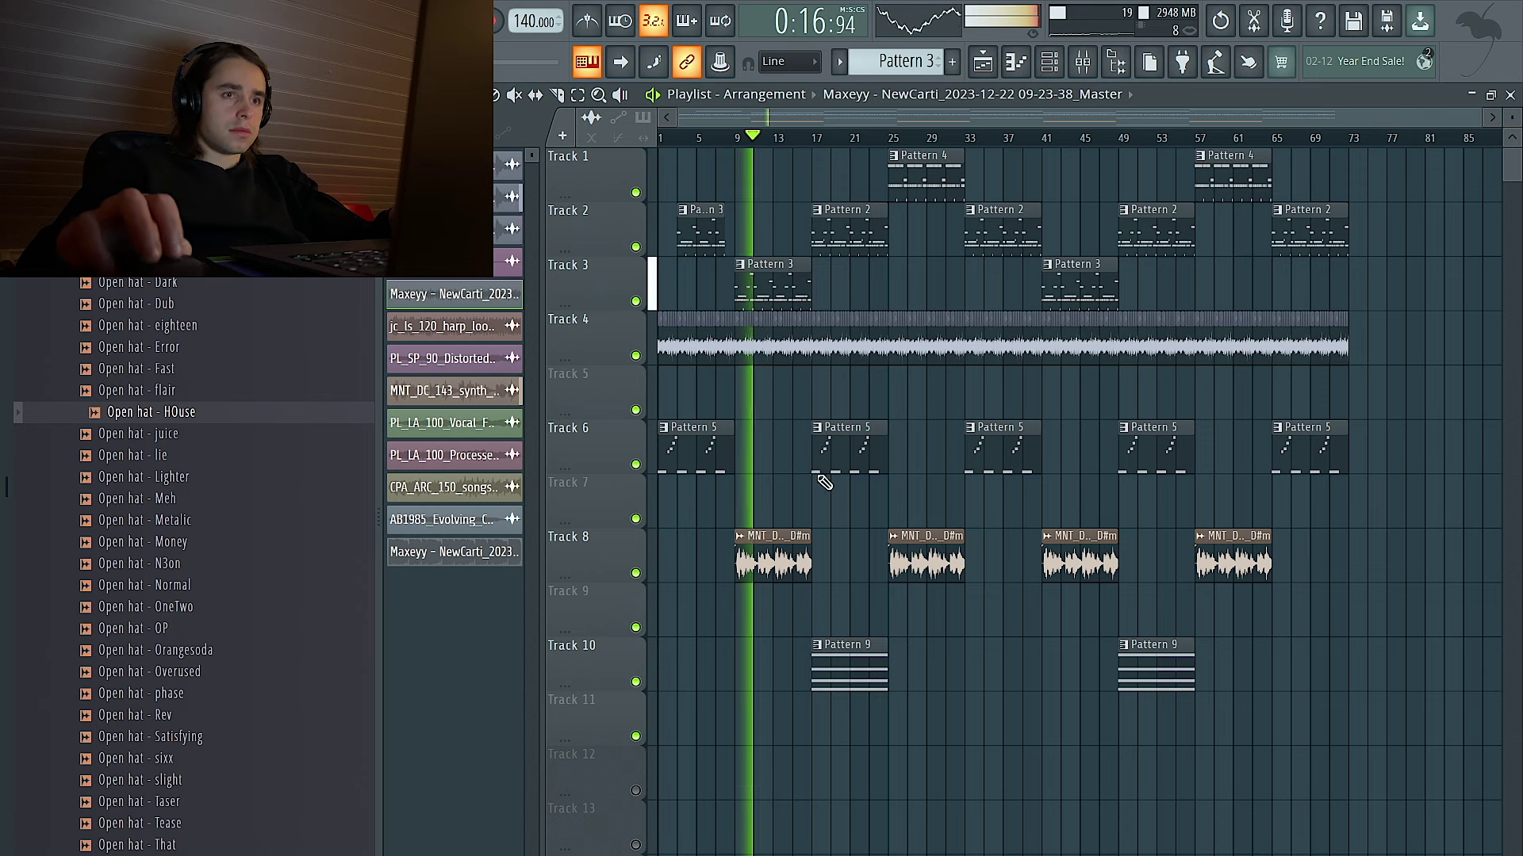
{"action": "left_click", "coordinate": [1361, 402]}
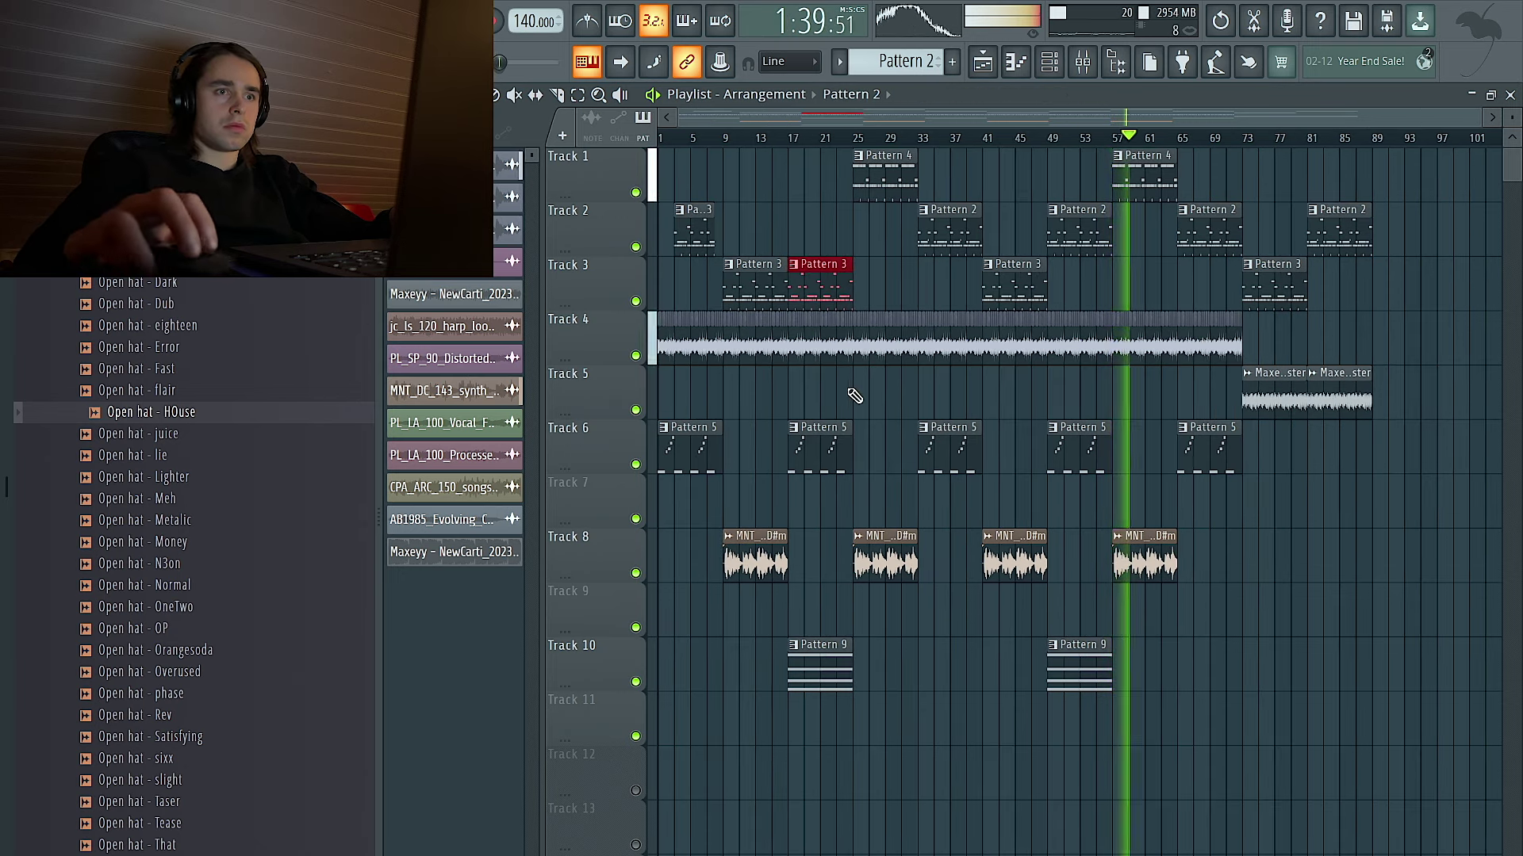
{"action": "left_click_drag", "start_coordinate": [821, 437], "coordinate": [733, 746]}
{"action": "left_click_drag", "start_coordinate": [746, 578], "coordinate": [1272, 591]}
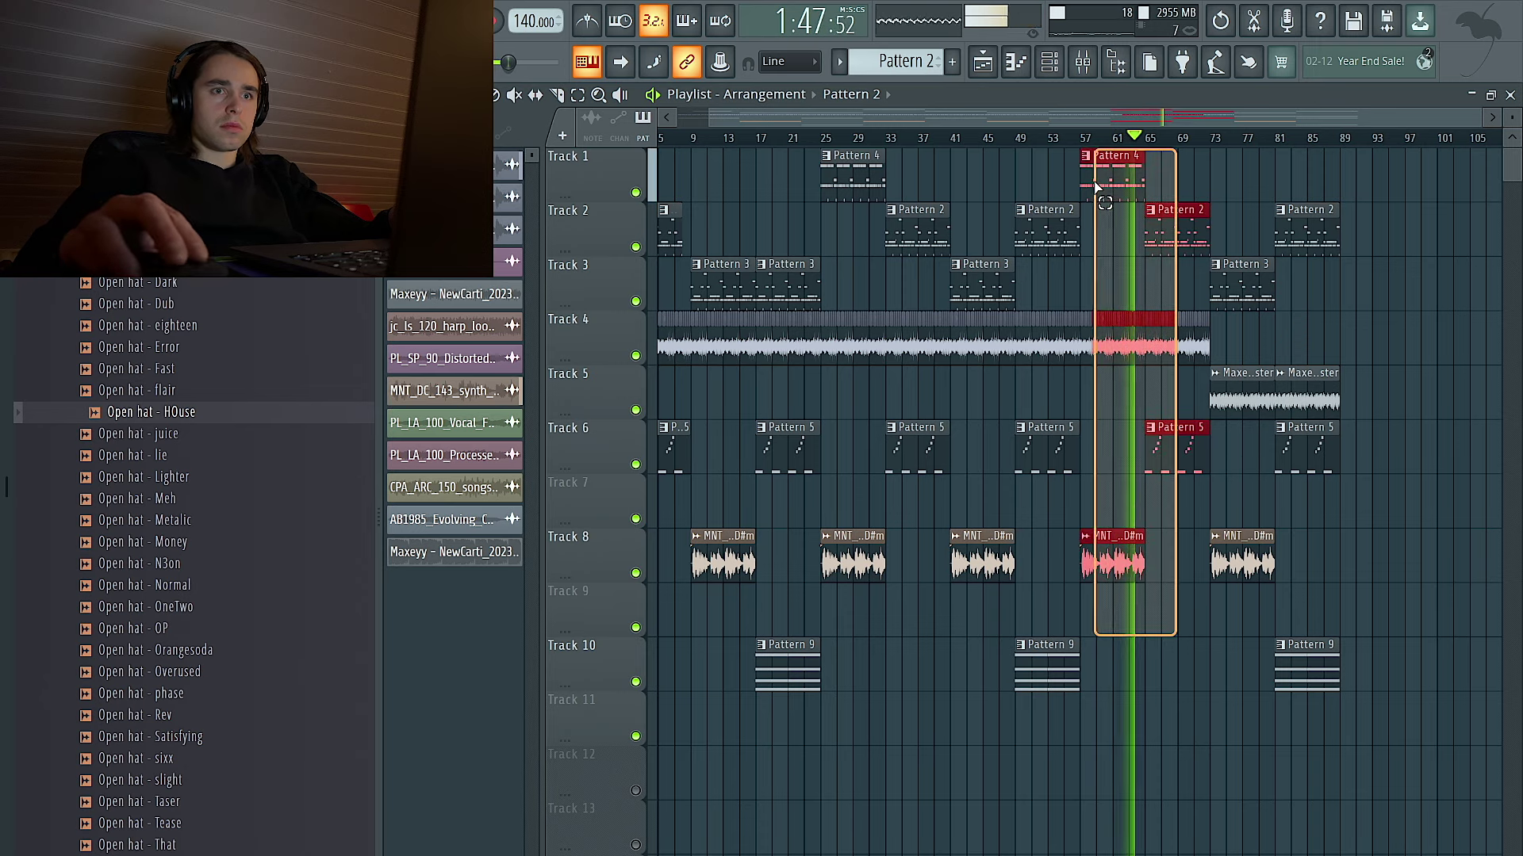
Copy all clips between bars 57 and 73 to bar 89 and deselect them.
{"action": "scroll", "coordinate": [1232, 342], "scroll_direction": "up", "scroll_amount": 5}
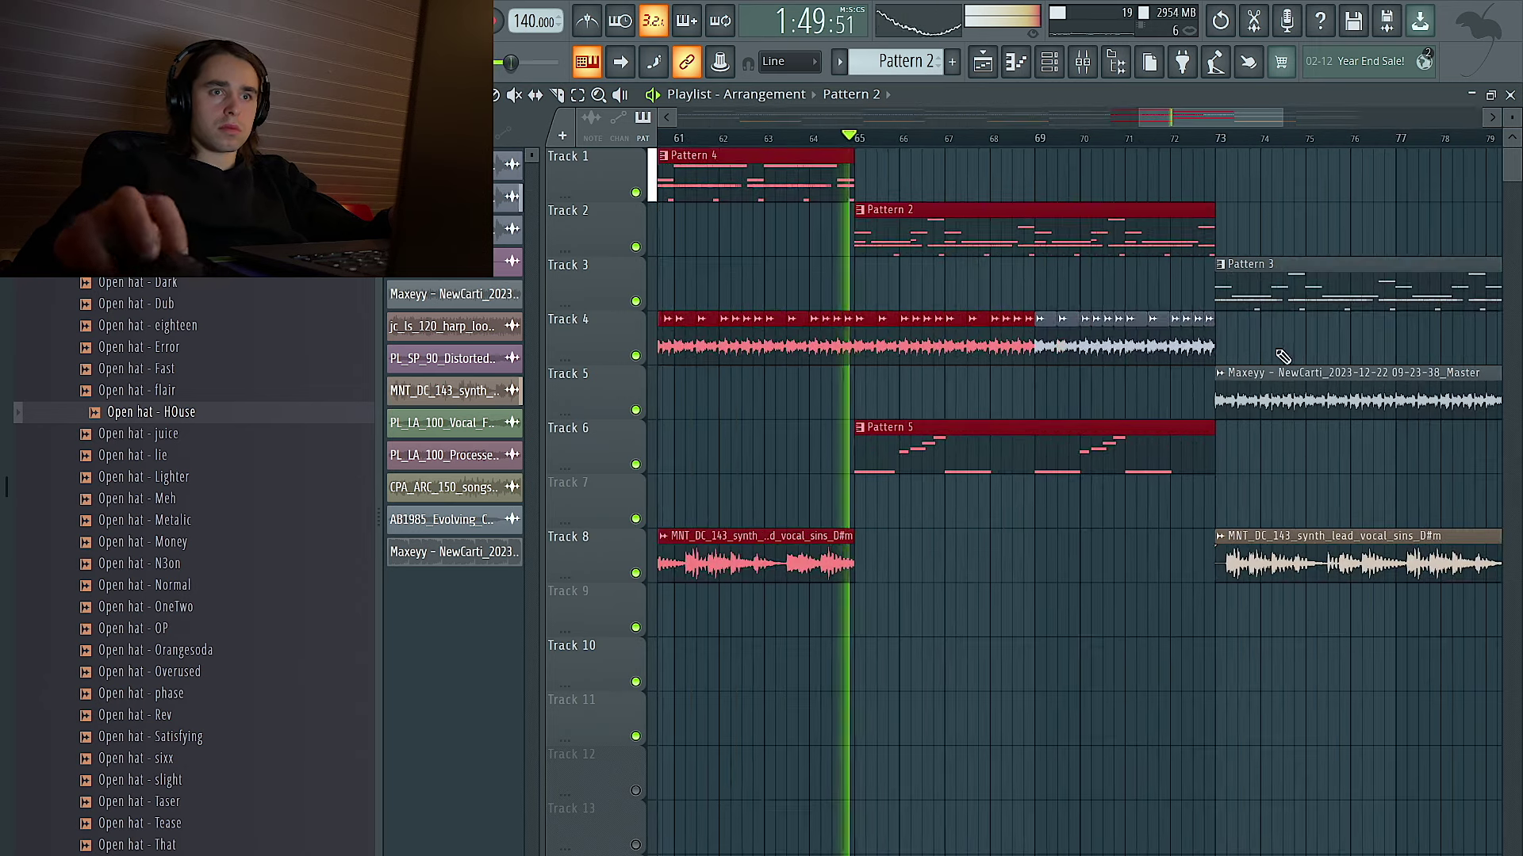
{"action": "scroll", "coordinate": [1061, 347], "scroll_direction": "down", "scroll_amount": 5}
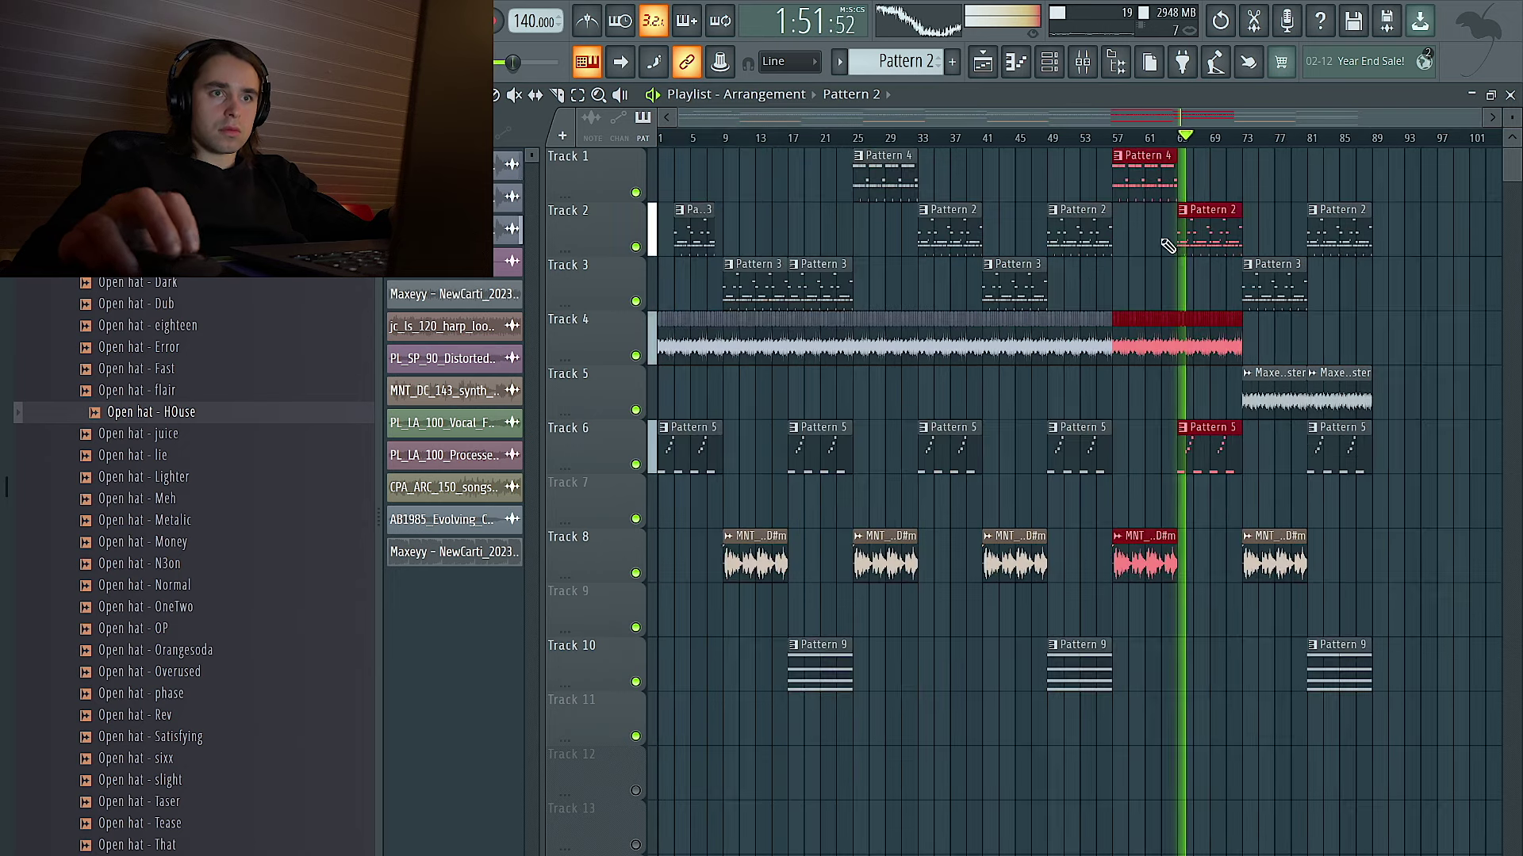
{"action": "left_click_drag", "start_coordinate": [1207, 232], "coordinate": [1442, 252]}
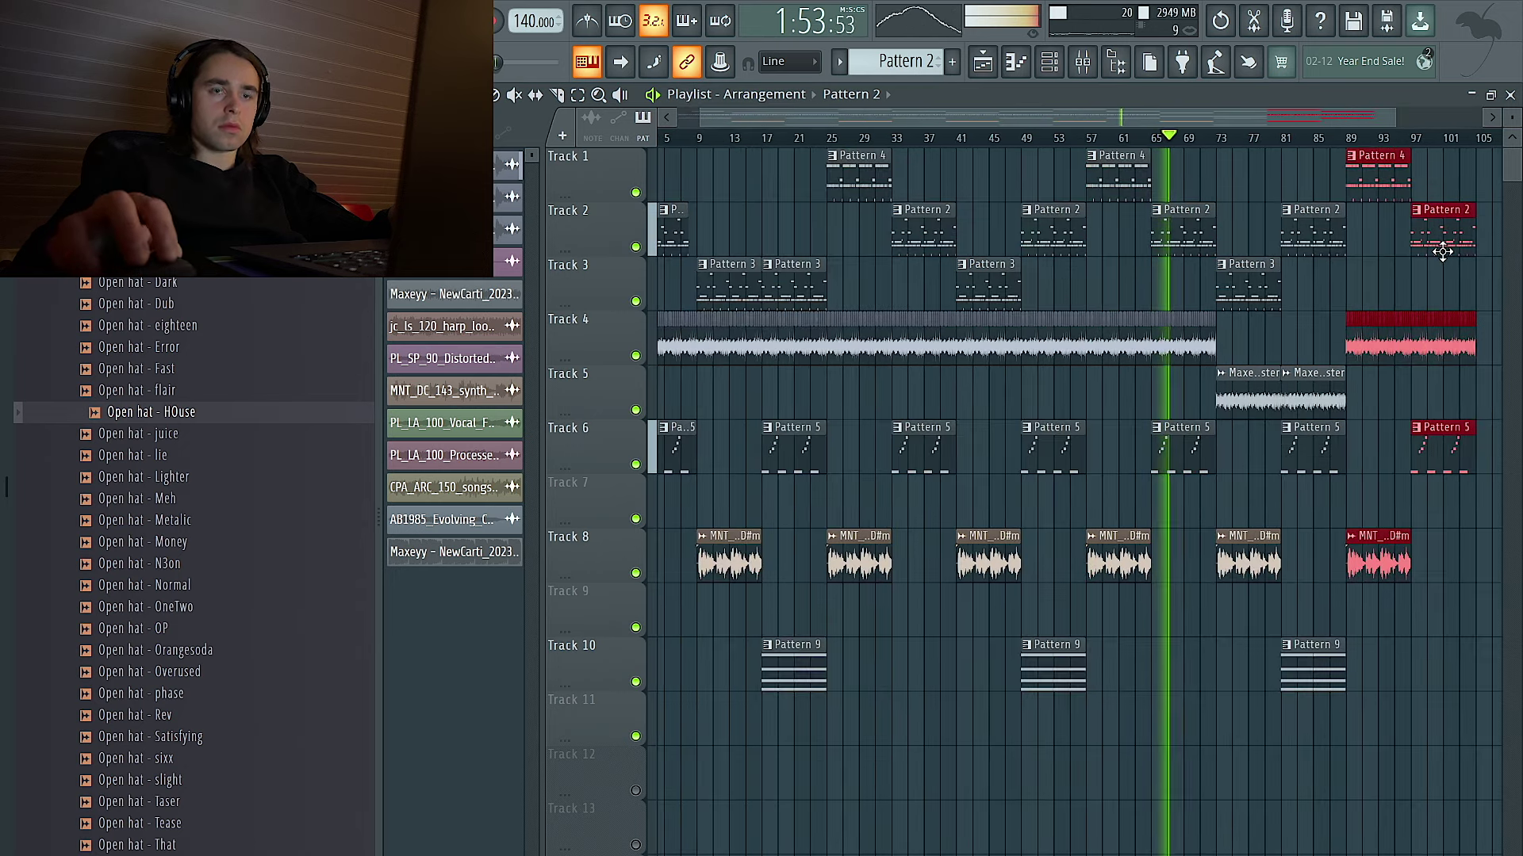
{"action": "scroll", "coordinate": [1424, 291], "scroll_direction": "down", "scroll_amount": 1}
{"action": "left_click", "coordinate": [1397, 294]}
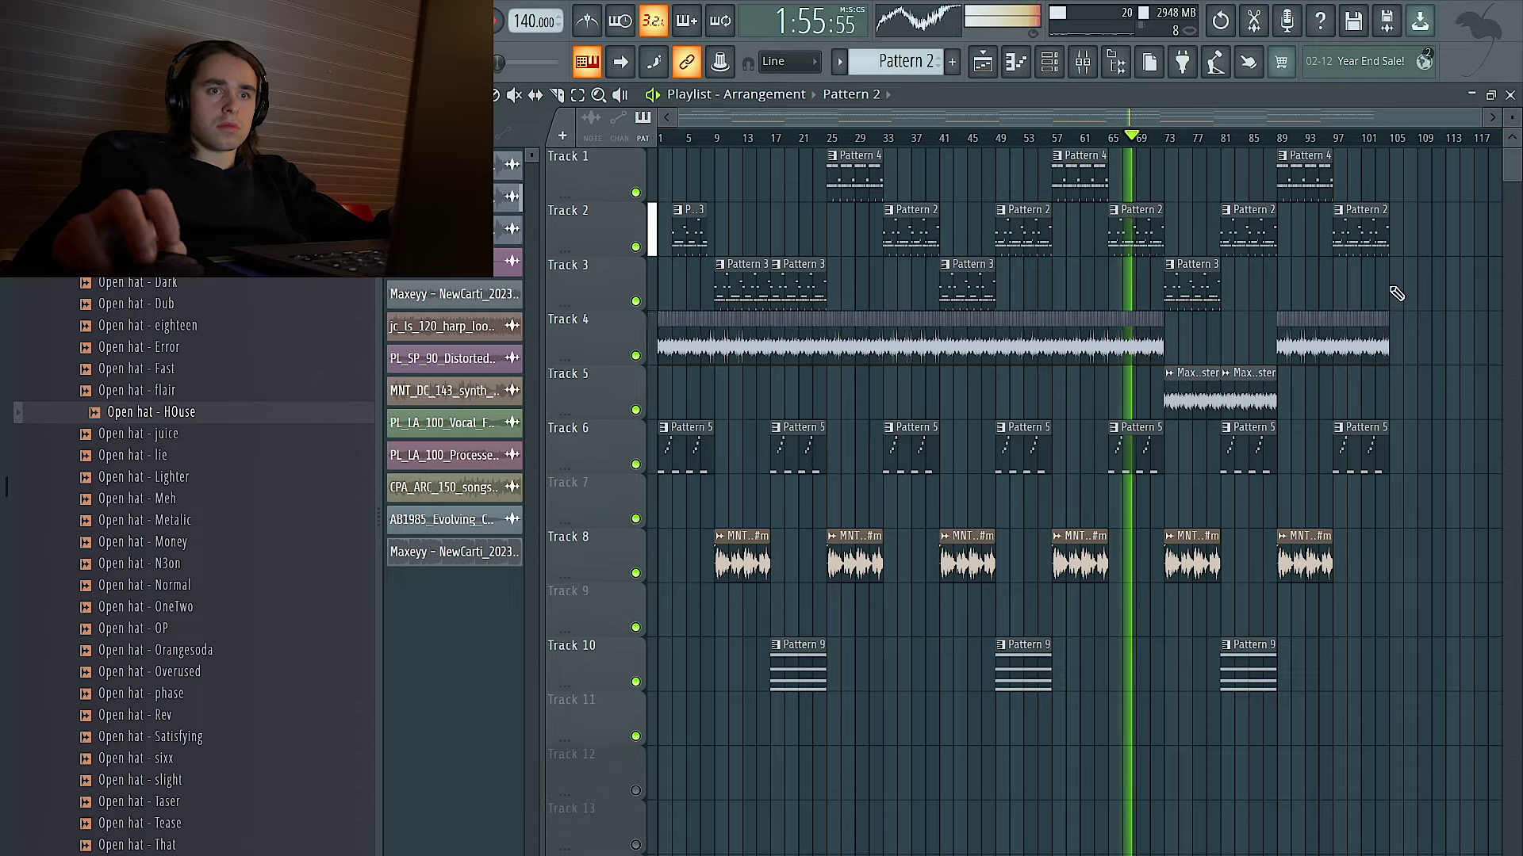
Delete the copied Pattern 4 clip at bar 89 on Track 1 and Pattern 2 clip at bar 97 on Track 2.
{"action": "scroll", "coordinate": [1405, 294], "scroll_direction": "up", "scroll_amount": 6}
{"action": "scroll", "coordinate": [1405, 296], "scroll_direction": "down", "scroll_amount": 1}
{"action": "left_click_drag", "start_coordinate": [1397, 462], "coordinate": [1298, 441]}
{"action": "scroll", "coordinate": [1341, 384], "scroll_direction": "right", "scroll_amount": 1}
{"action": "left_click_drag", "start_coordinate": [1410, 308], "coordinate": [1186, 155]}
{"action": "key", "text": "Delete"}
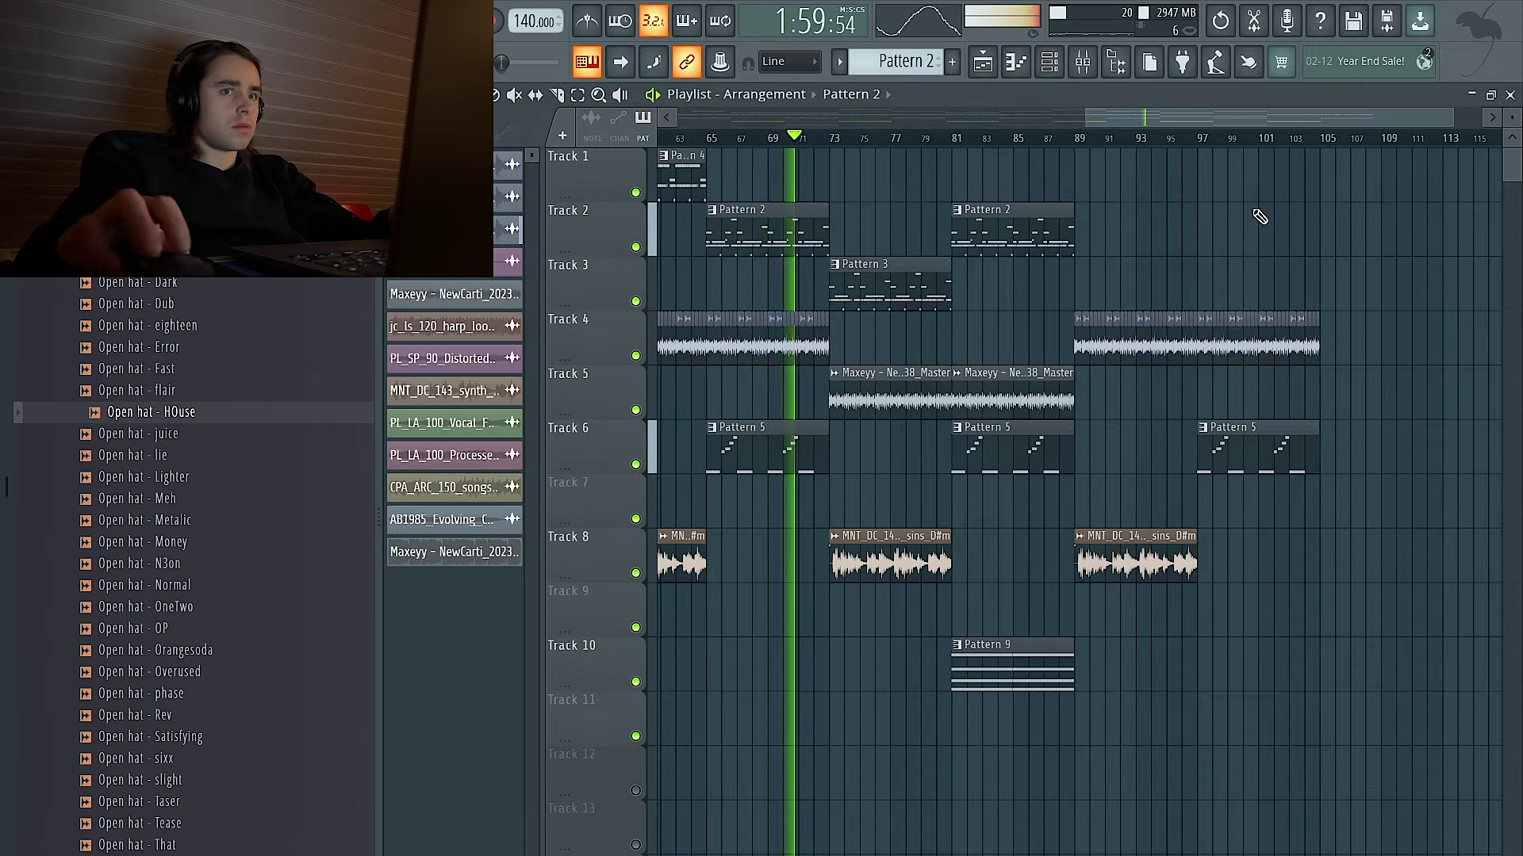
Try changing the channel pitch of the vocal lead sample on Track 8 at bar 73.
{"action": "scroll", "coordinate": [1254, 209], "scroll_direction": "down", "scroll_amount": 3}
{"action": "scroll", "coordinate": [1340, 452], "scroll_direction": "up", "scroll_amount": 4}
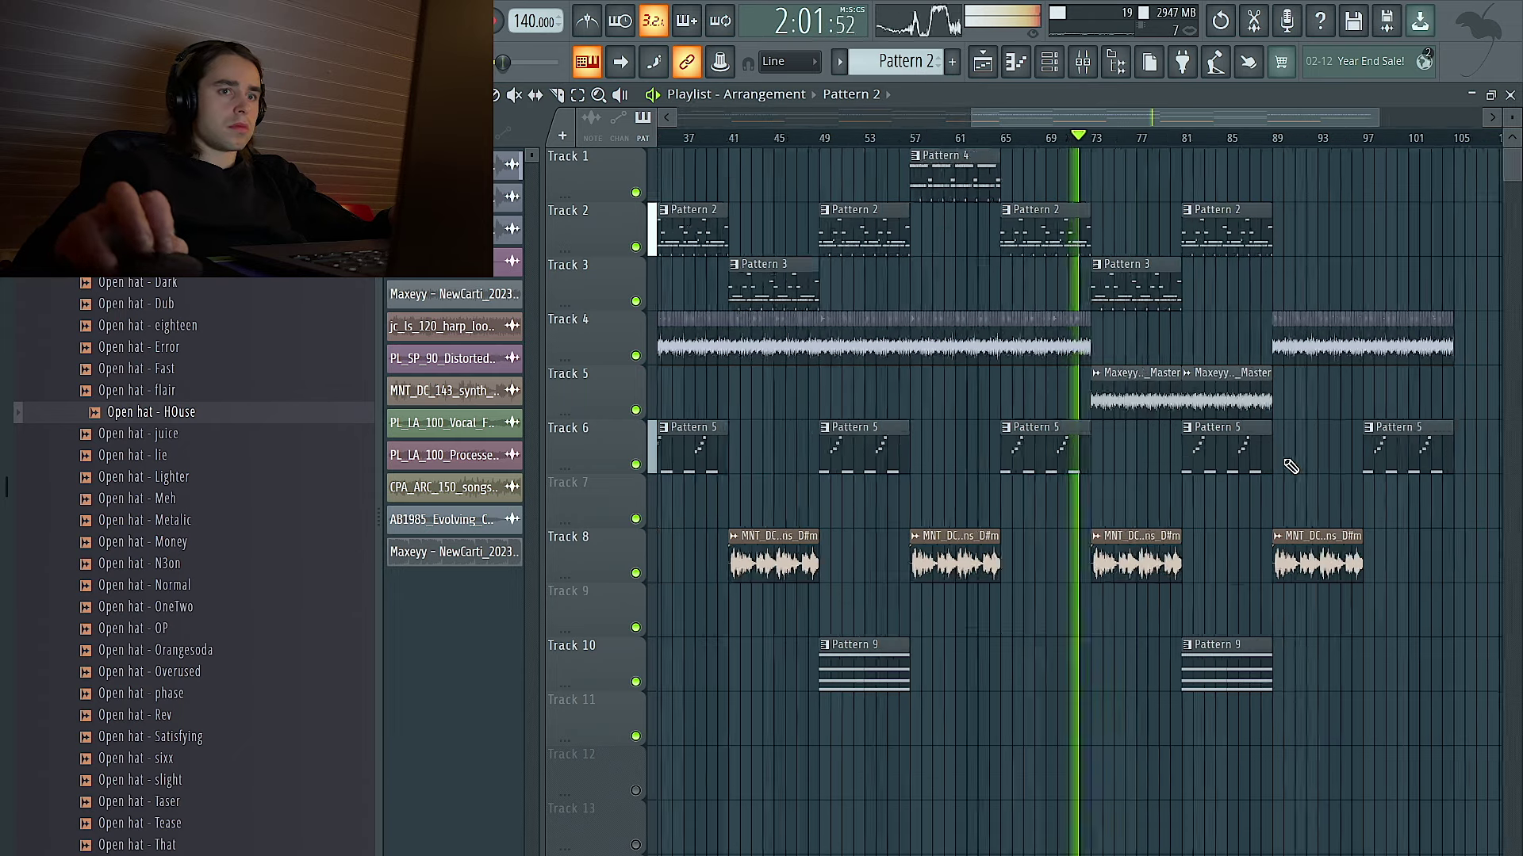
{"action": "double_click", "coordinate": [994, 564]}
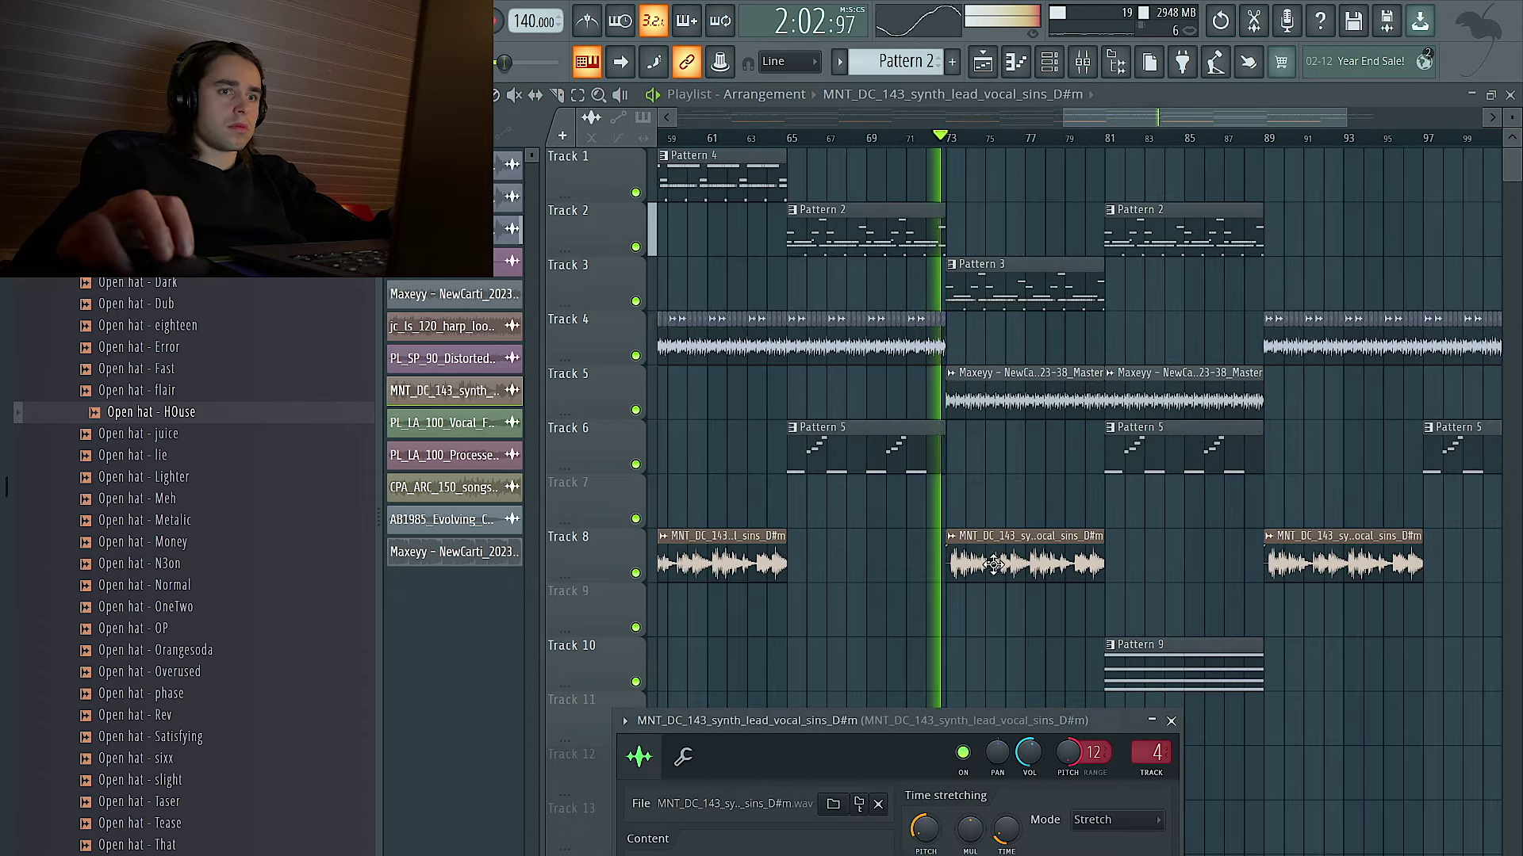
{"action": "right_click", "coordinate": [1070, 757]}
{"action": "left_click", "coordinate": [1104, 624]}
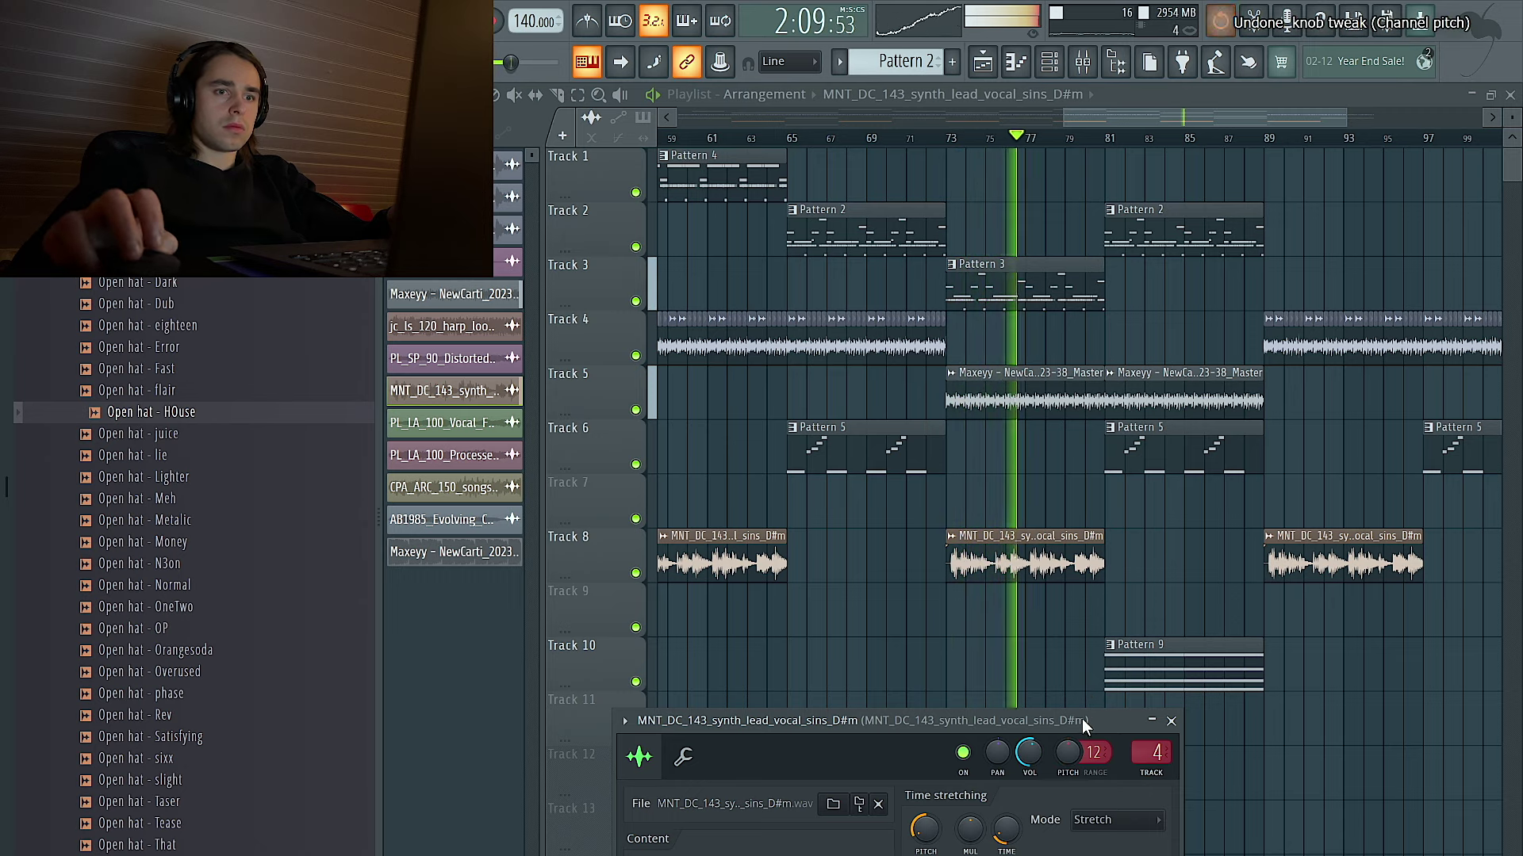
Delete the Track 8 vocal clip at bar 73 and copy the Pattern 5 and Pattern 9 clips from bar 81 to bar 73.
{"action": "scroll", "coordinate": [1102, 613], "scroll_direction": "down", "scroll_amount": 5}
{"action": "right_click", "coordinate": [1182, 568]}
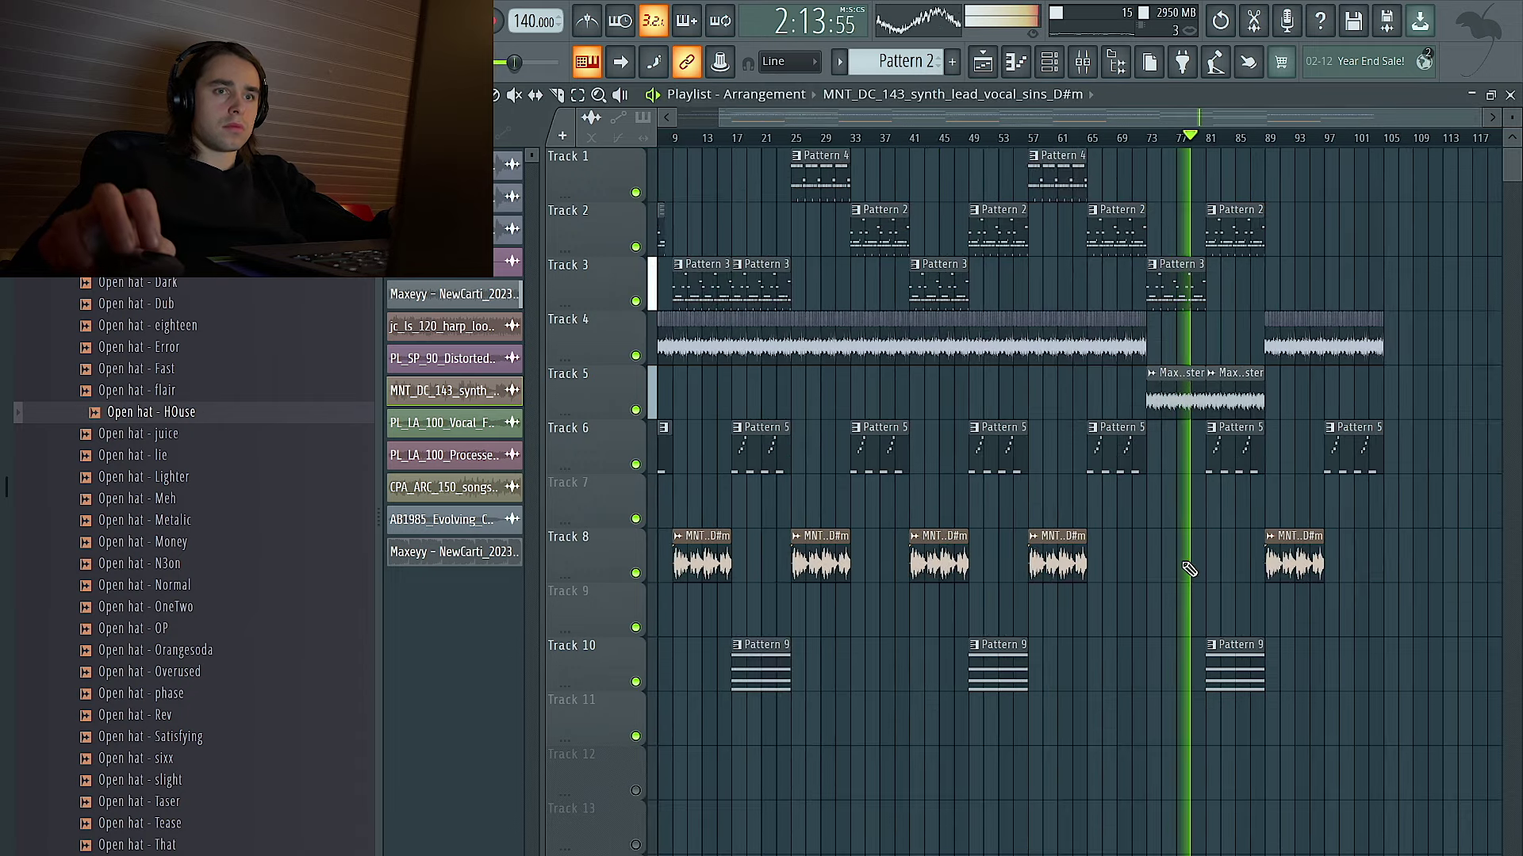
{"action": "scroll", "coordinate": [1221, 564], "scroll_direction": "up", "scroll_amount": 3}
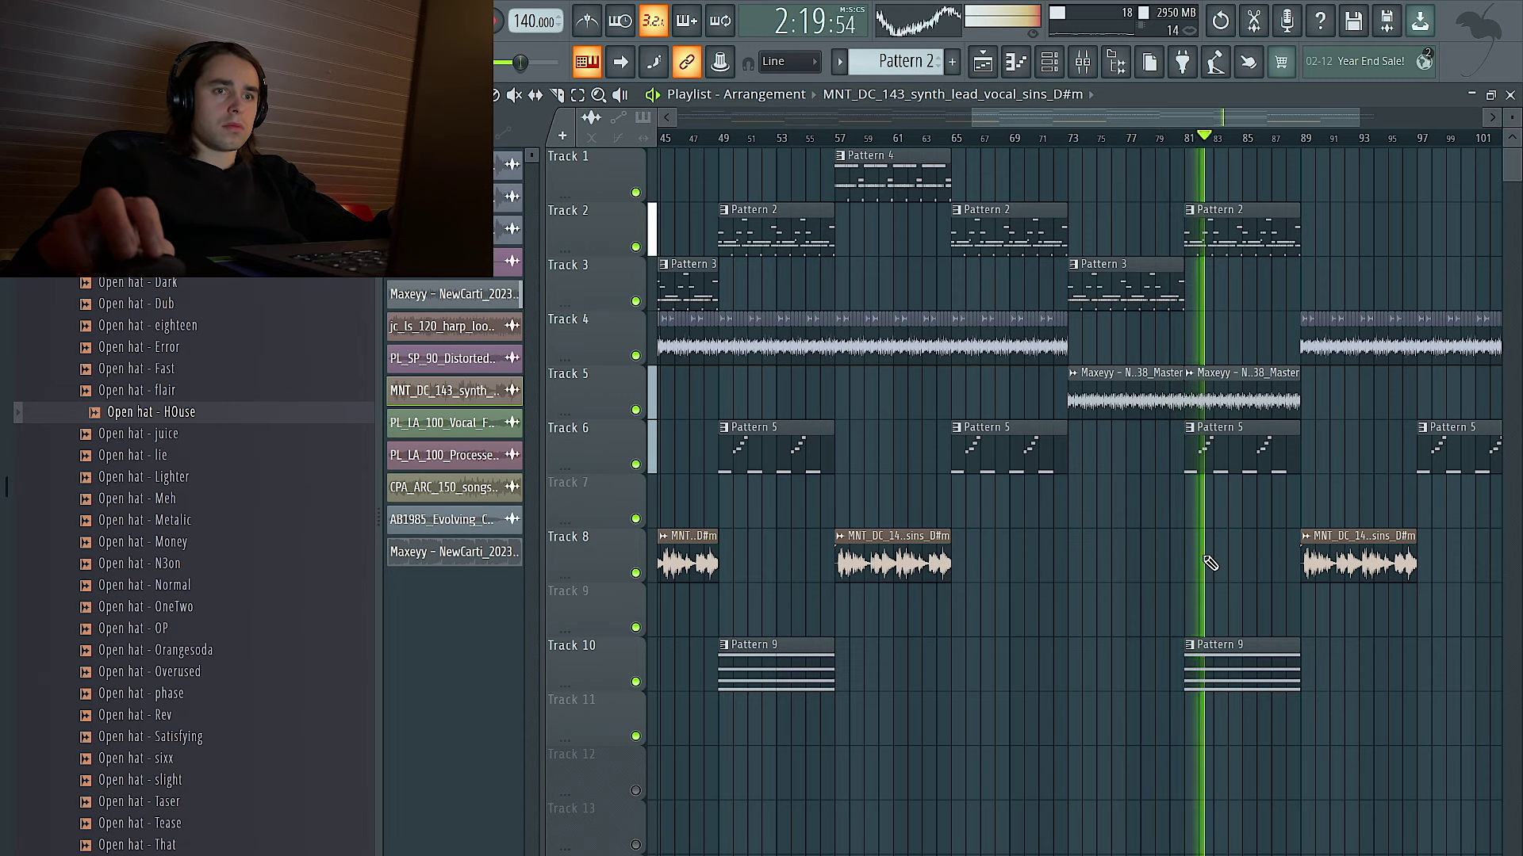
{"action": "scroll", "coordinate": [1206, 564], "scroll_direction": "down", "scroll_amount": 3}
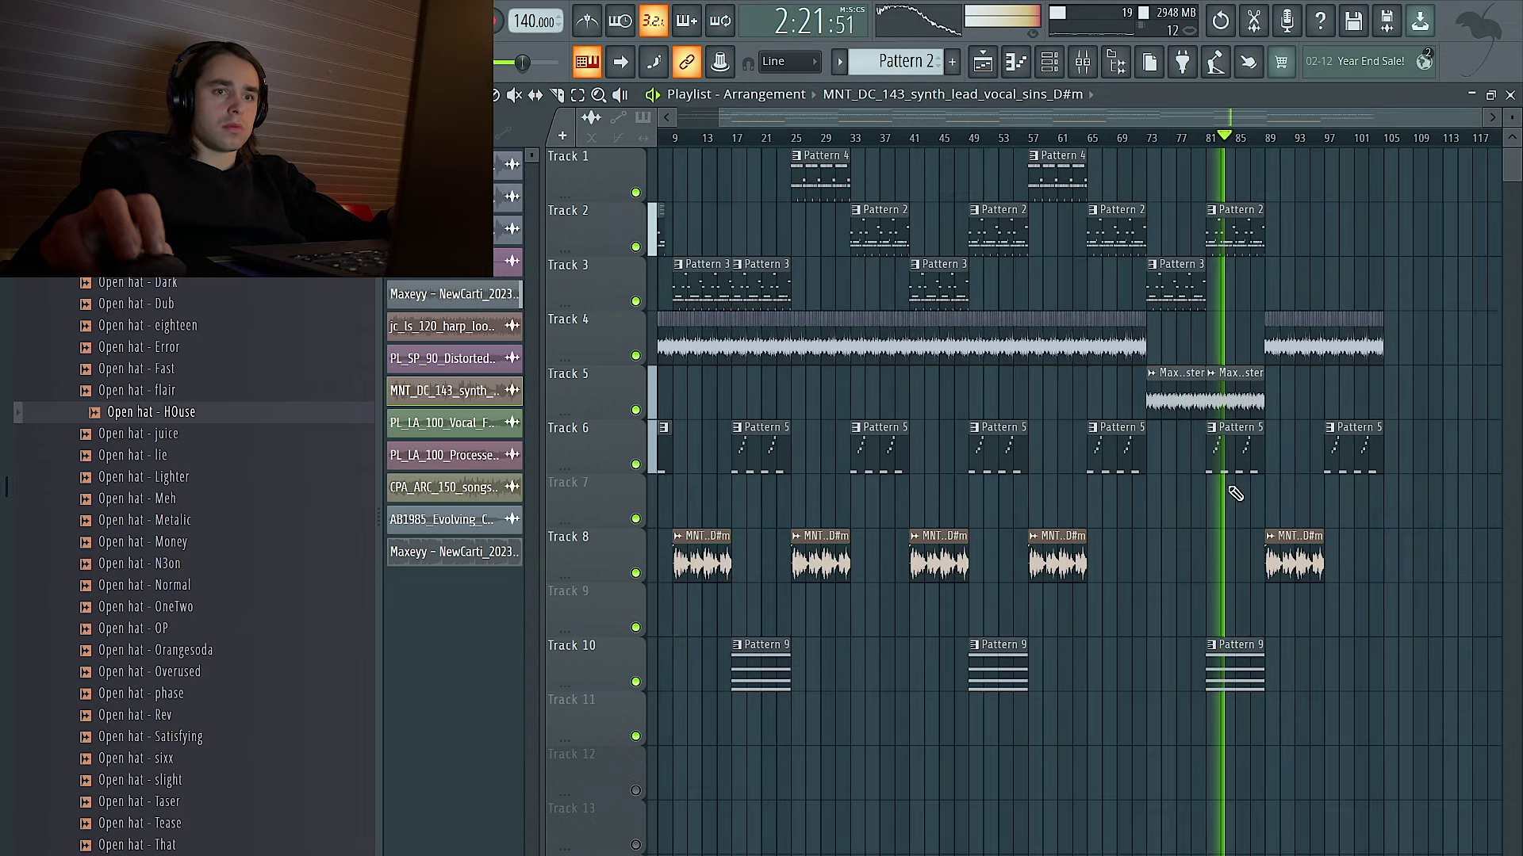
{"action": "left_click_drag", "start_coordinate": [1224, 652], "coordinate": [1180, 652]}
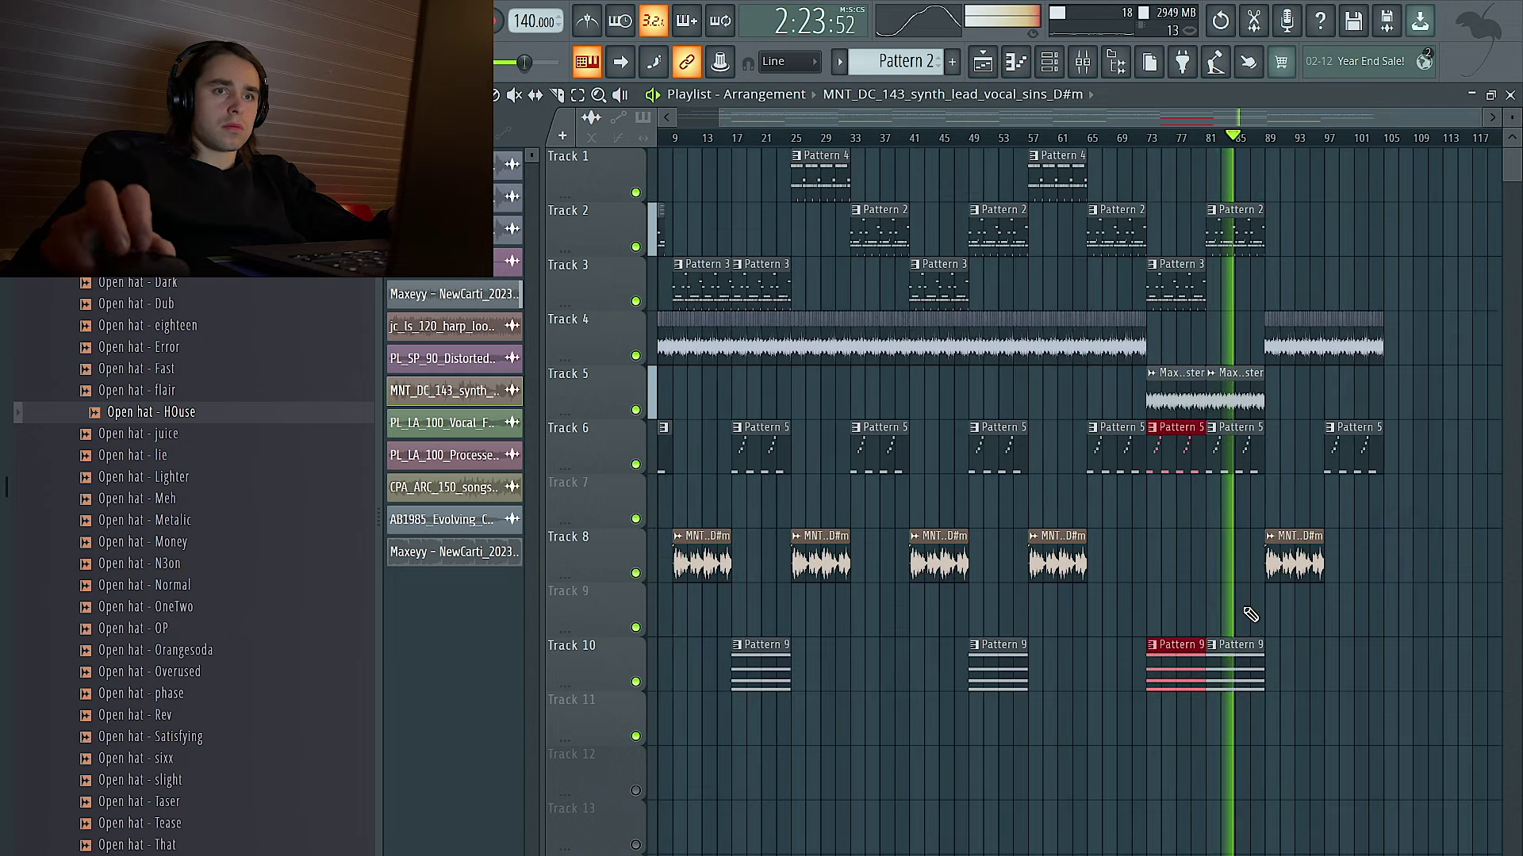
{"action": "scroll", "coordinate": [1251, 615], "scroll_direction": "down", "scroll_amount": 2}
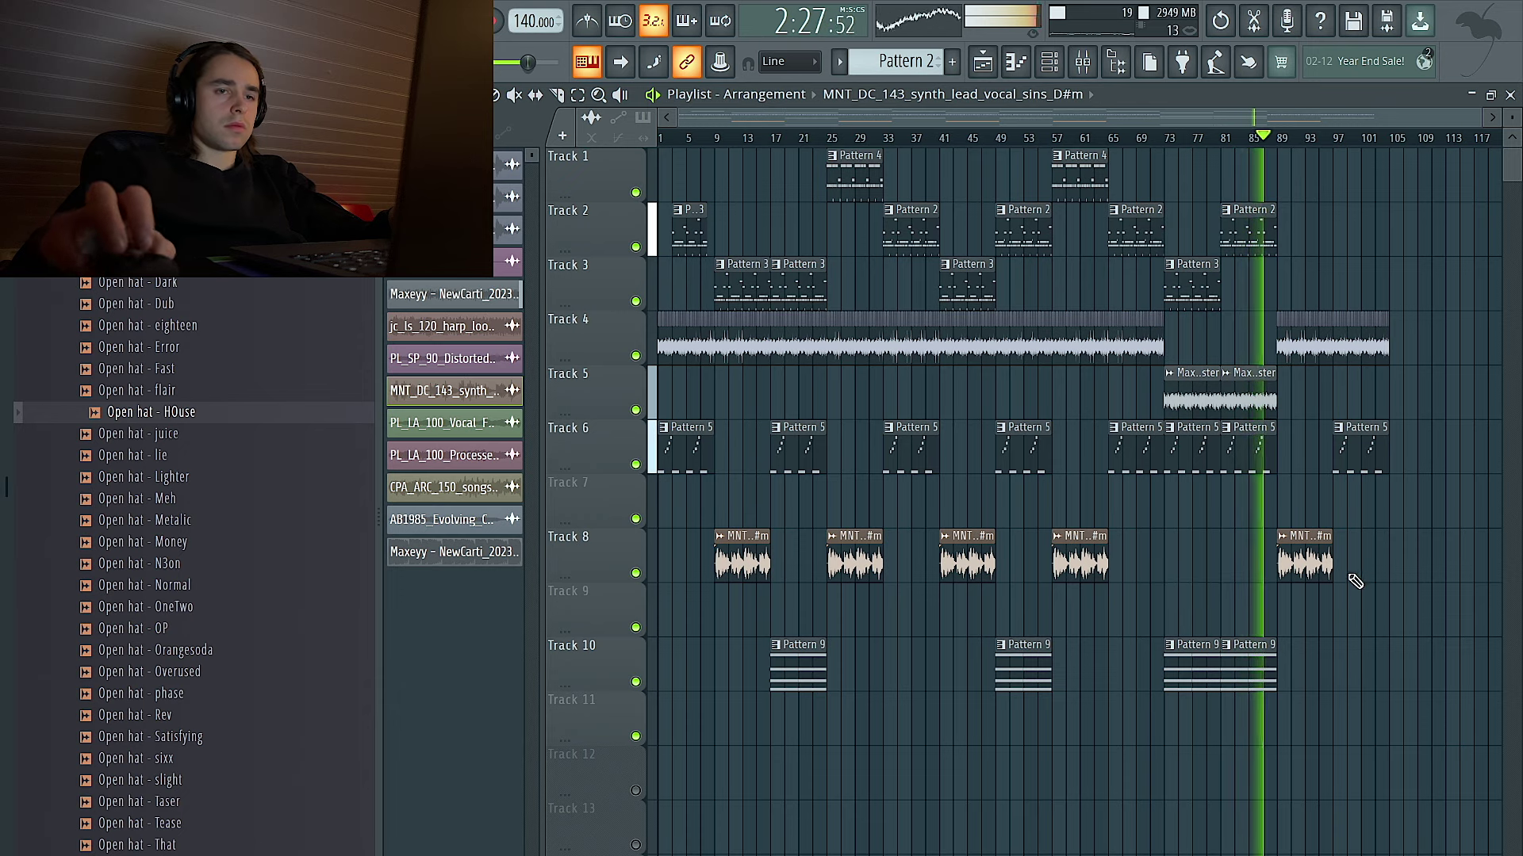
Place a Pattern 4 clip on Track 1 at bar 89.
{"action": "scroll", "coordinate": [1356, 583], "scroll_direction": "up", "scroll_amount": 3}
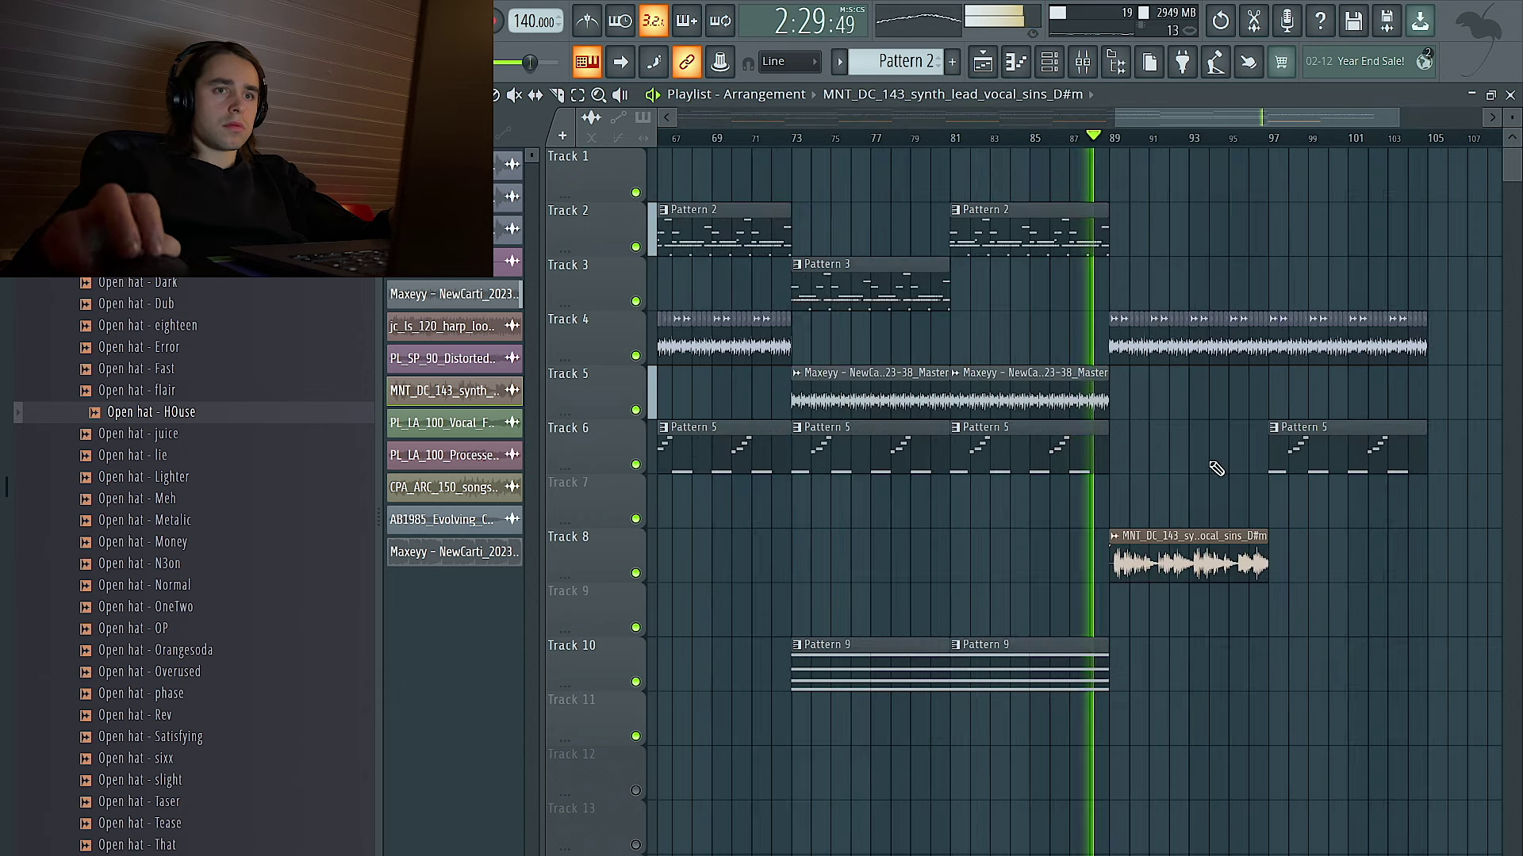
{"action": "scroll", "coordinate": [1217, 469], "scroll_direction": "down", "scroll_amount": 3}
{"action": "left_click", "coordinate": [868, 182]}
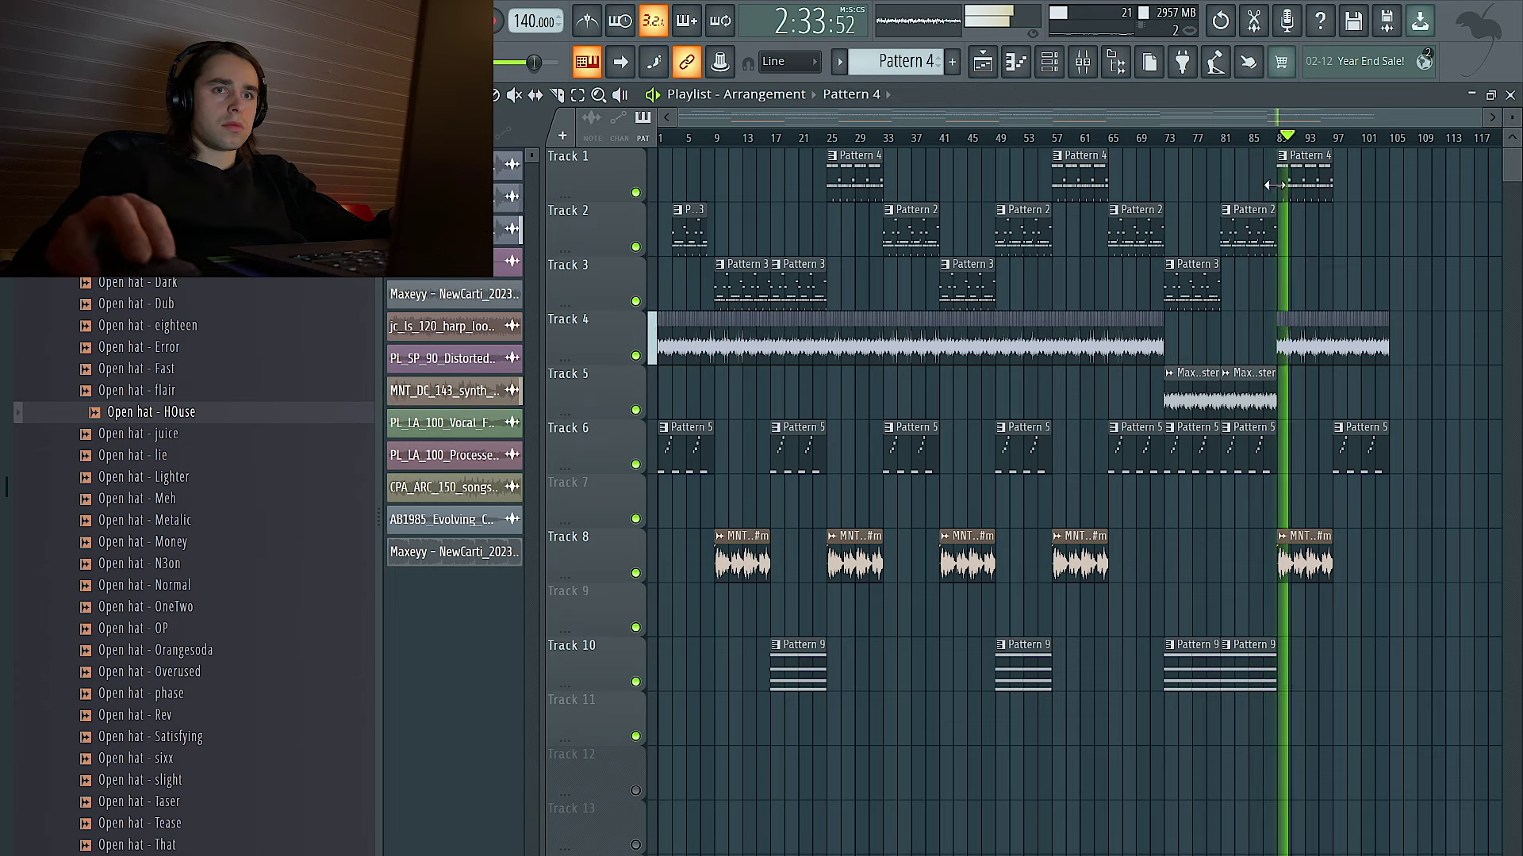
Delete the Pattern 4 clip on Track 1 and the vocal lead clip on Track 8 at bar 89.
{"action": "scroll", "coordinate": [1338, 227], "scroll_direction": "up", "scroll_amount": 2}
{"action": "scroll", "coordinate": [1329, 230], "scroll_direction": "up", "scroll_amount": 2}
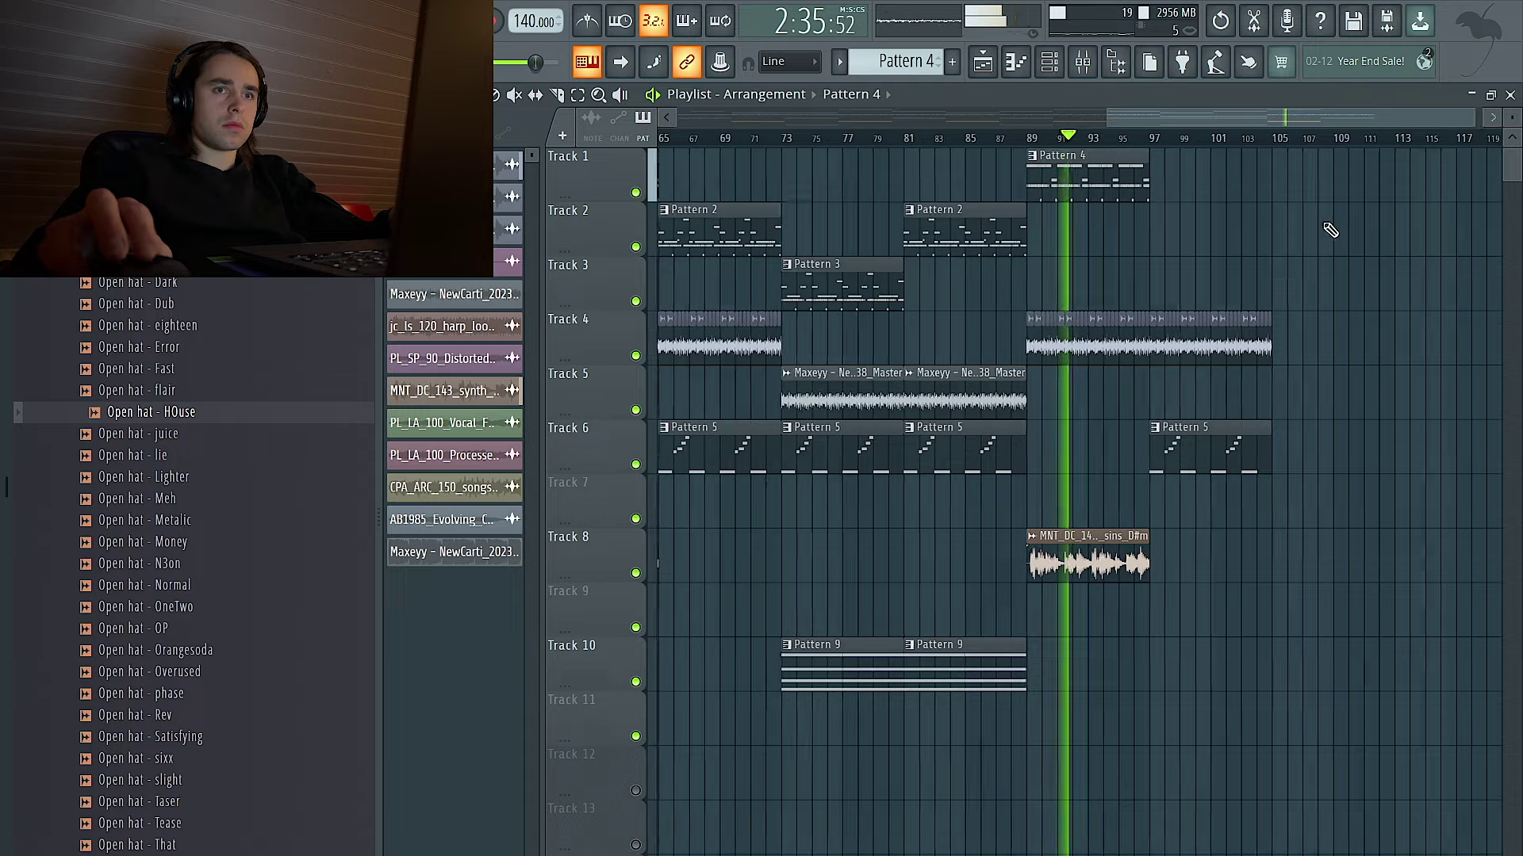
{"action": "scroll", "coordinate": [1269, 214], "scroll_direction": "down", "scroll_amount": 2}
{"action": "scroll", "coordinate": [1325, 238], "scroll_direction": "down", "scroll_amount": 1}
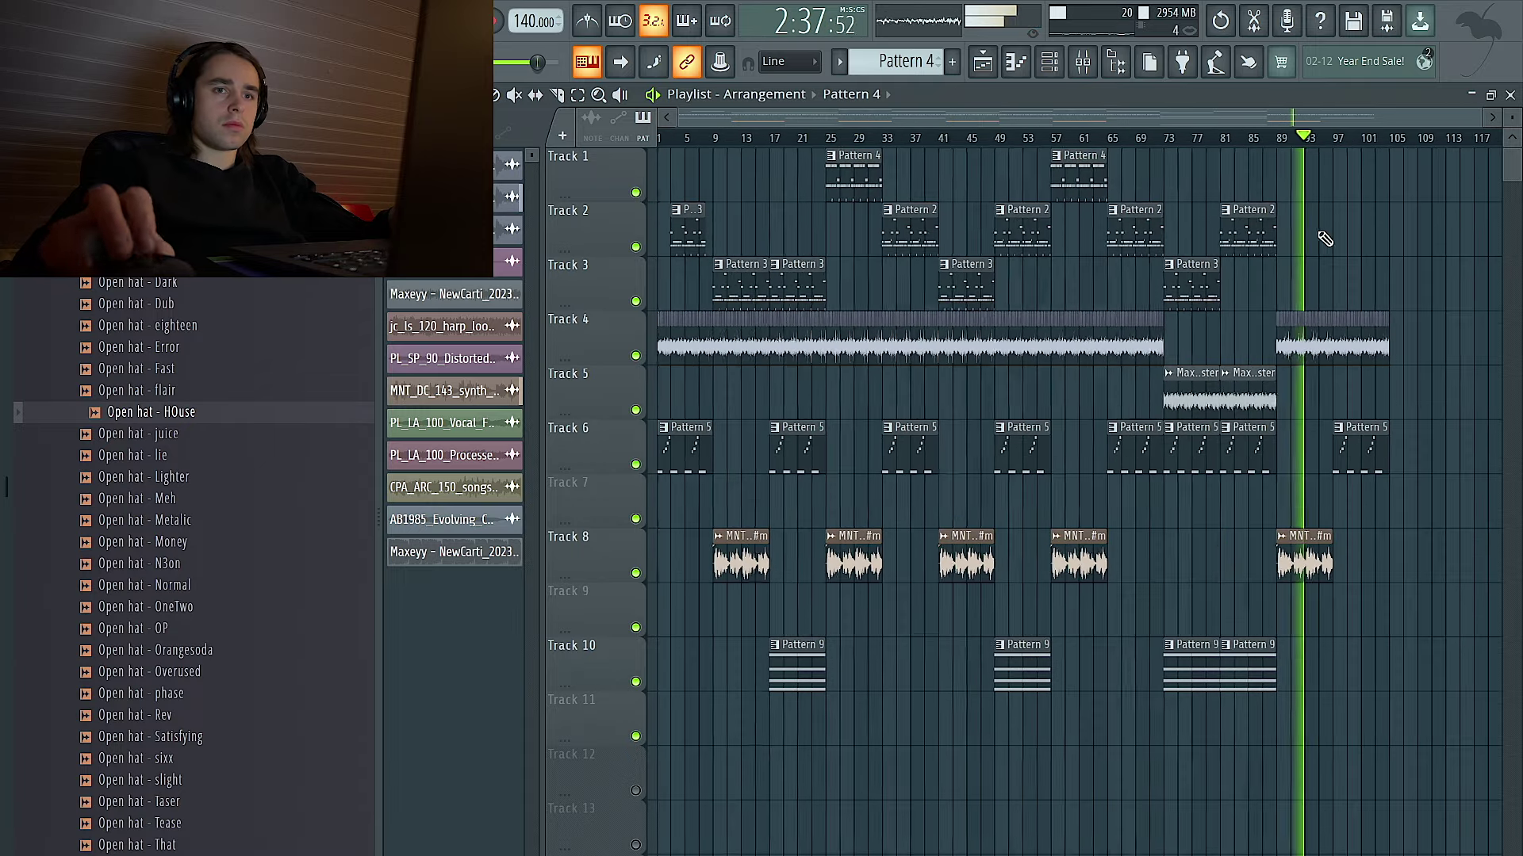
{"action": "scroll", "coordinate": [1359, 442], "scroll_direction": "up", "scroll_amount": 2}
{"action": "right_click", "coordinate": [1213, 570]}
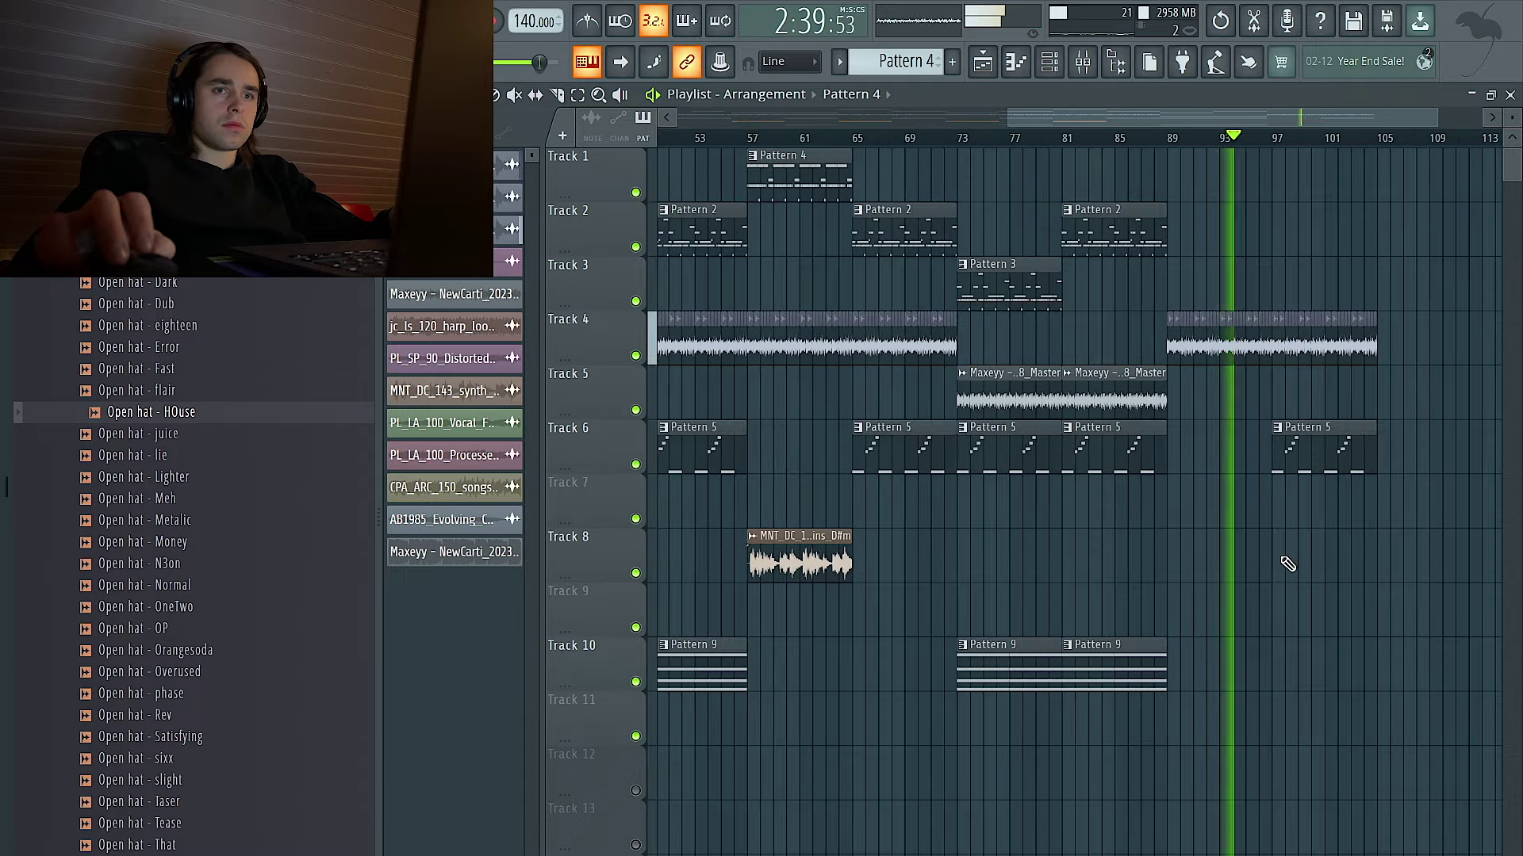
Delete the Track 4 loop section and the Track 6 Pattern 5 clip from bar 97 to bar 105.
{"action": "left_click_drag", "start_coordinate": [1459, 585], "coordinate": [1275, 273]}
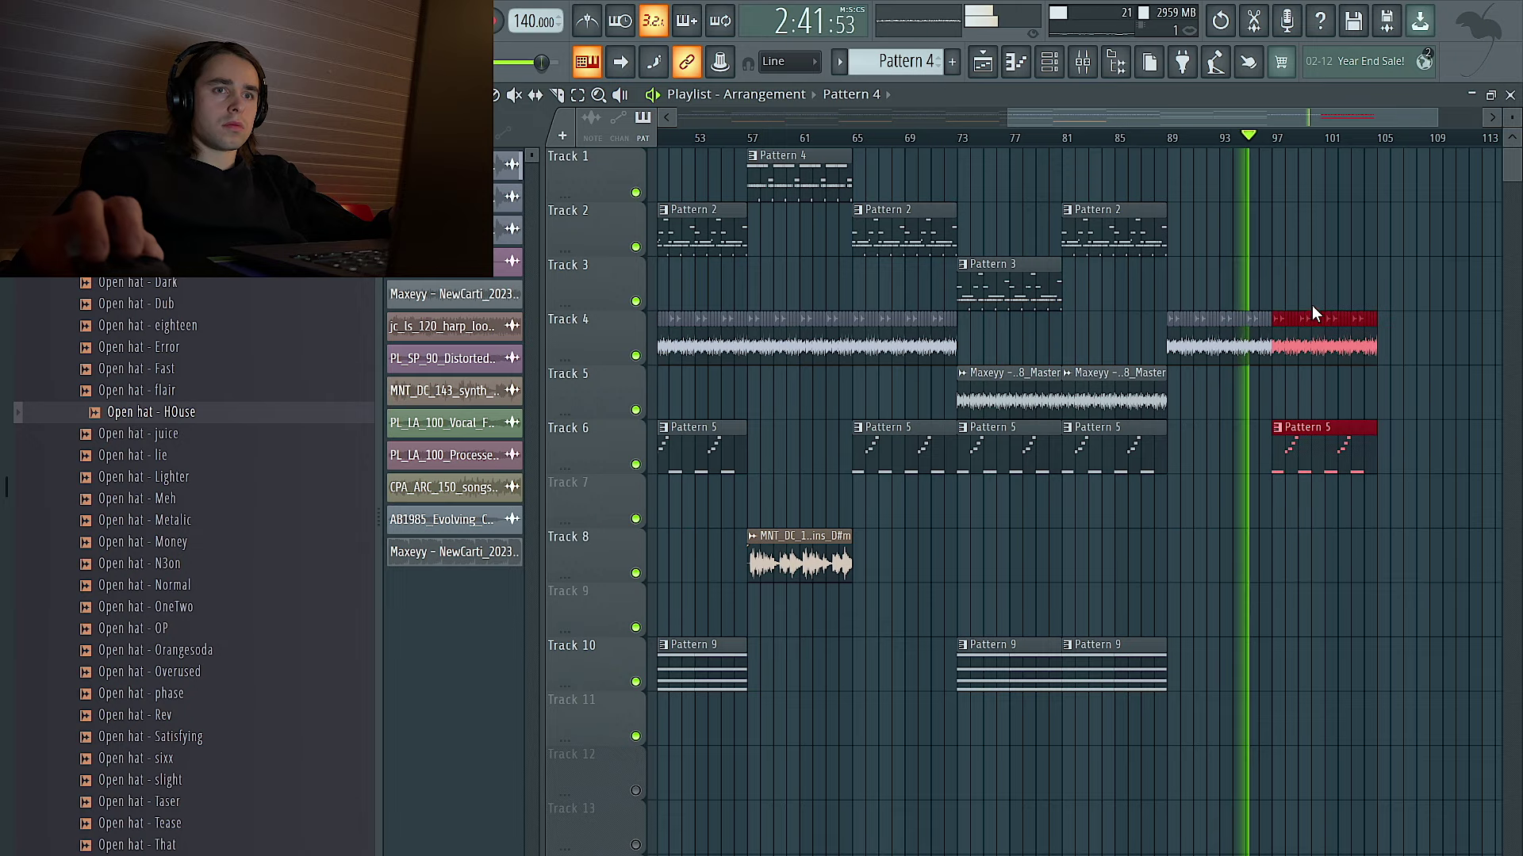
{"action": "key", "text": "Delete"}
{"action": "scroll", "coordinate": [1311, 309], "scroll_direction": "down", "scroll_amount": 3}
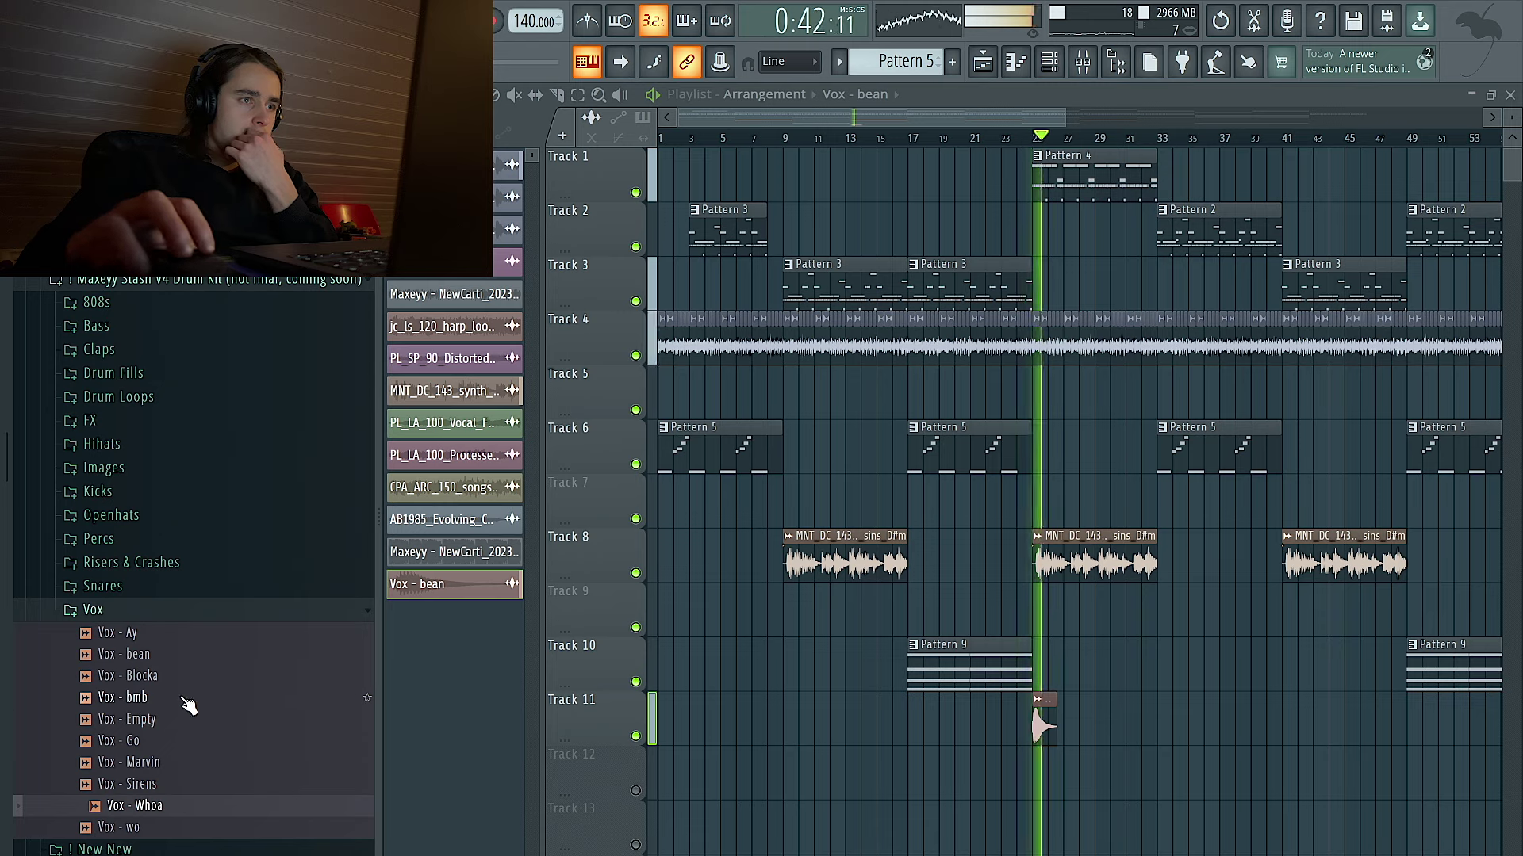
Delete the Vox - bean clip at bar 25 on Track 11 and audition Vox - Blocka and its neighbouring samples.
{"action": "left_click", "coordinate": [178, 681]}
{"action": "right_click", "coordinate": [1045, 723]}
{"action": "left_click", "coordinate": [192, 678]}
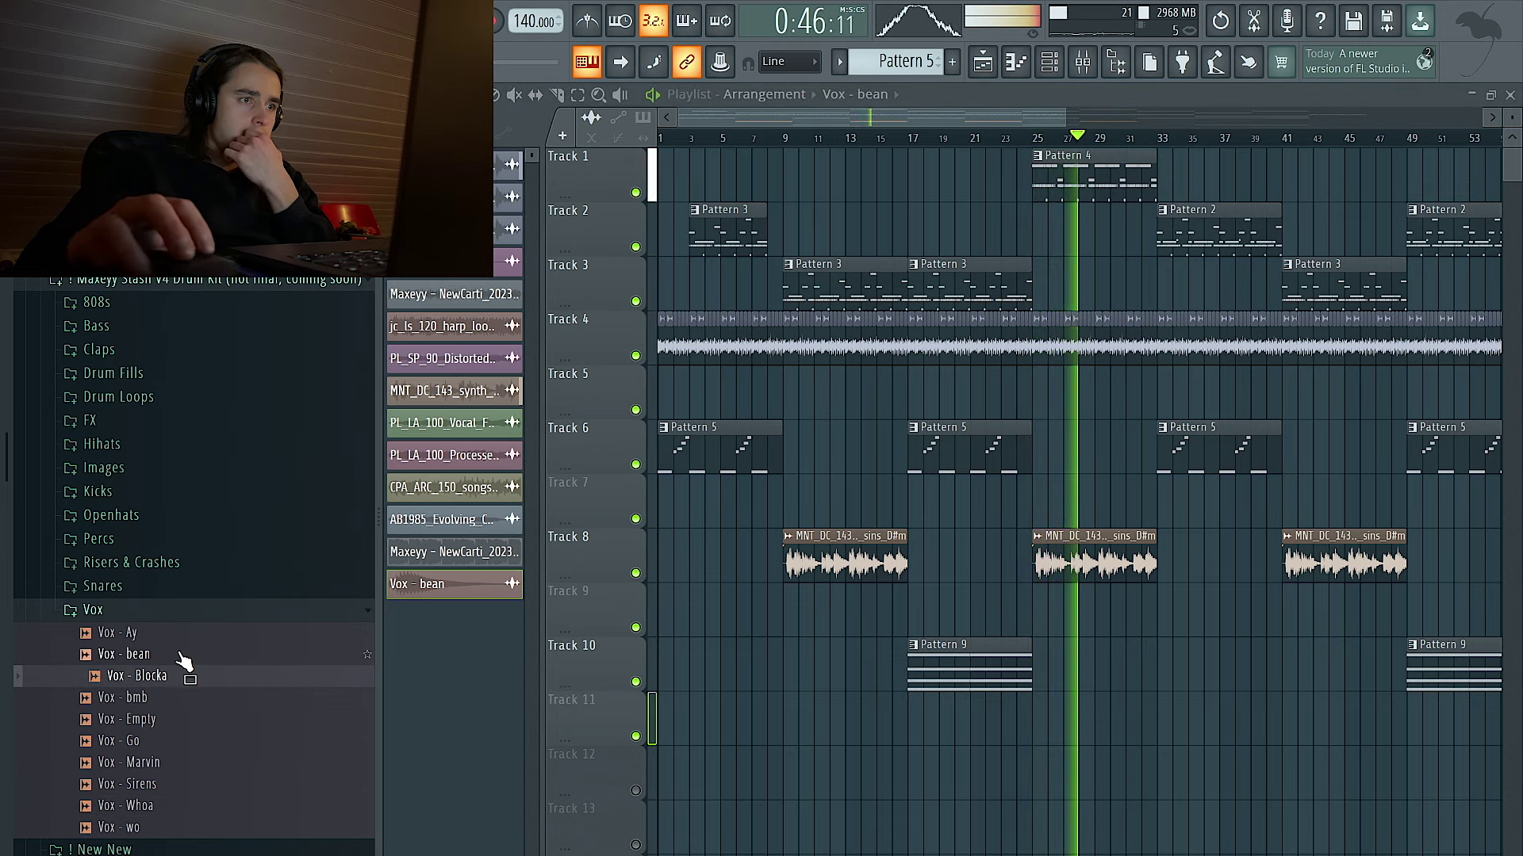
{"action": "key", "text": "Up"}
{"action": "key", "text": "Up"}
Place the Vox - bean sample on Track 11 at bar 32 and adjust its volume in the channel settings.
{"action": "left_click", "coordinate": [166, 657]}
{"action": "left_click_drag", "start_coordinate": [190, 663], "coordinate": [1148, 727]}
{"action": "double_click", "coordinate": [1148, 727]}
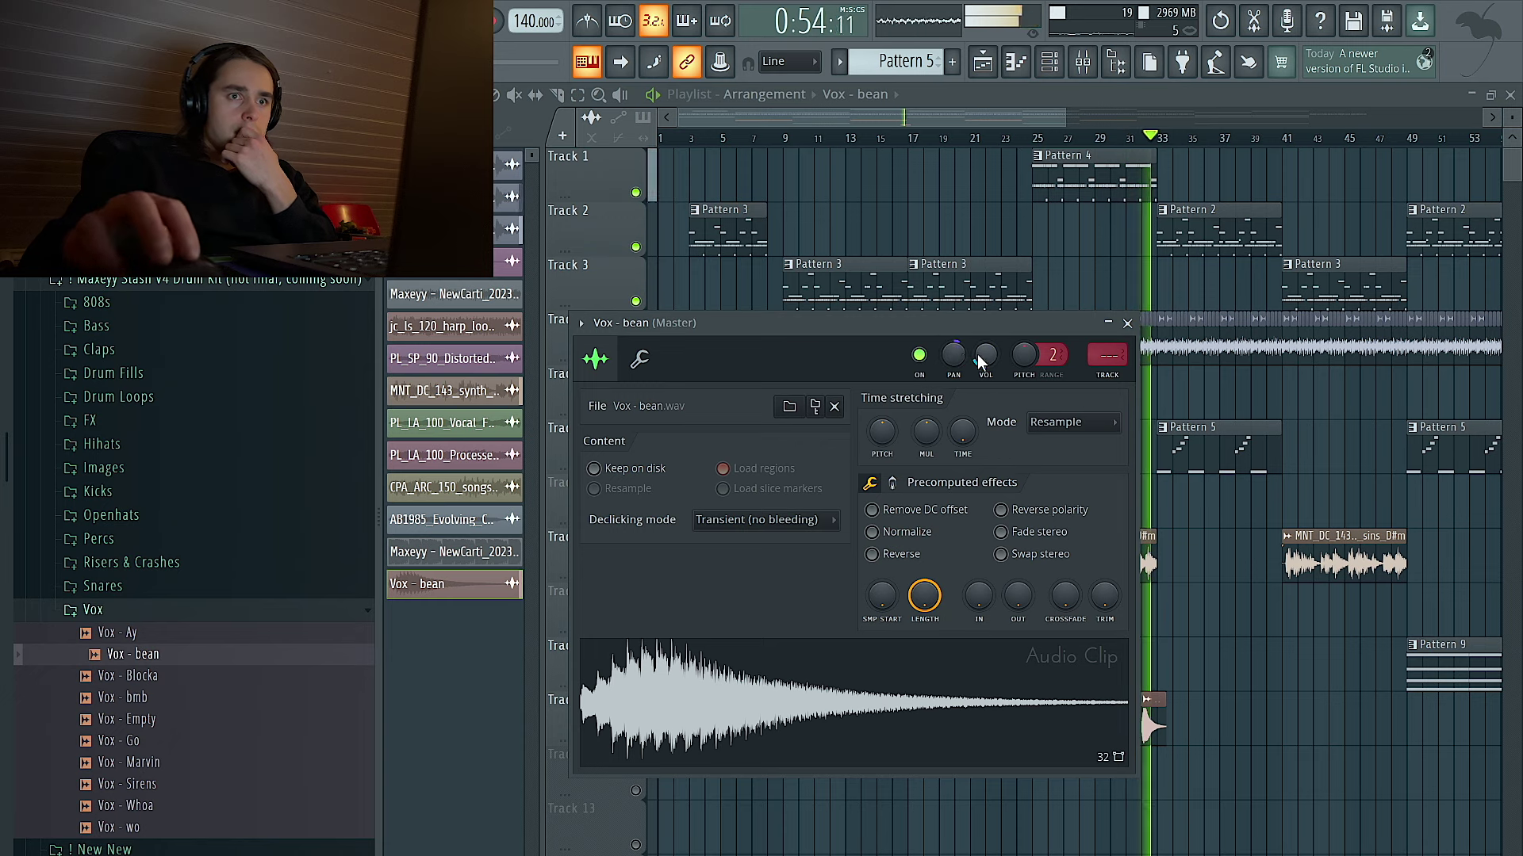
{"action": "left_click", "coordinate": [1127, 322]}
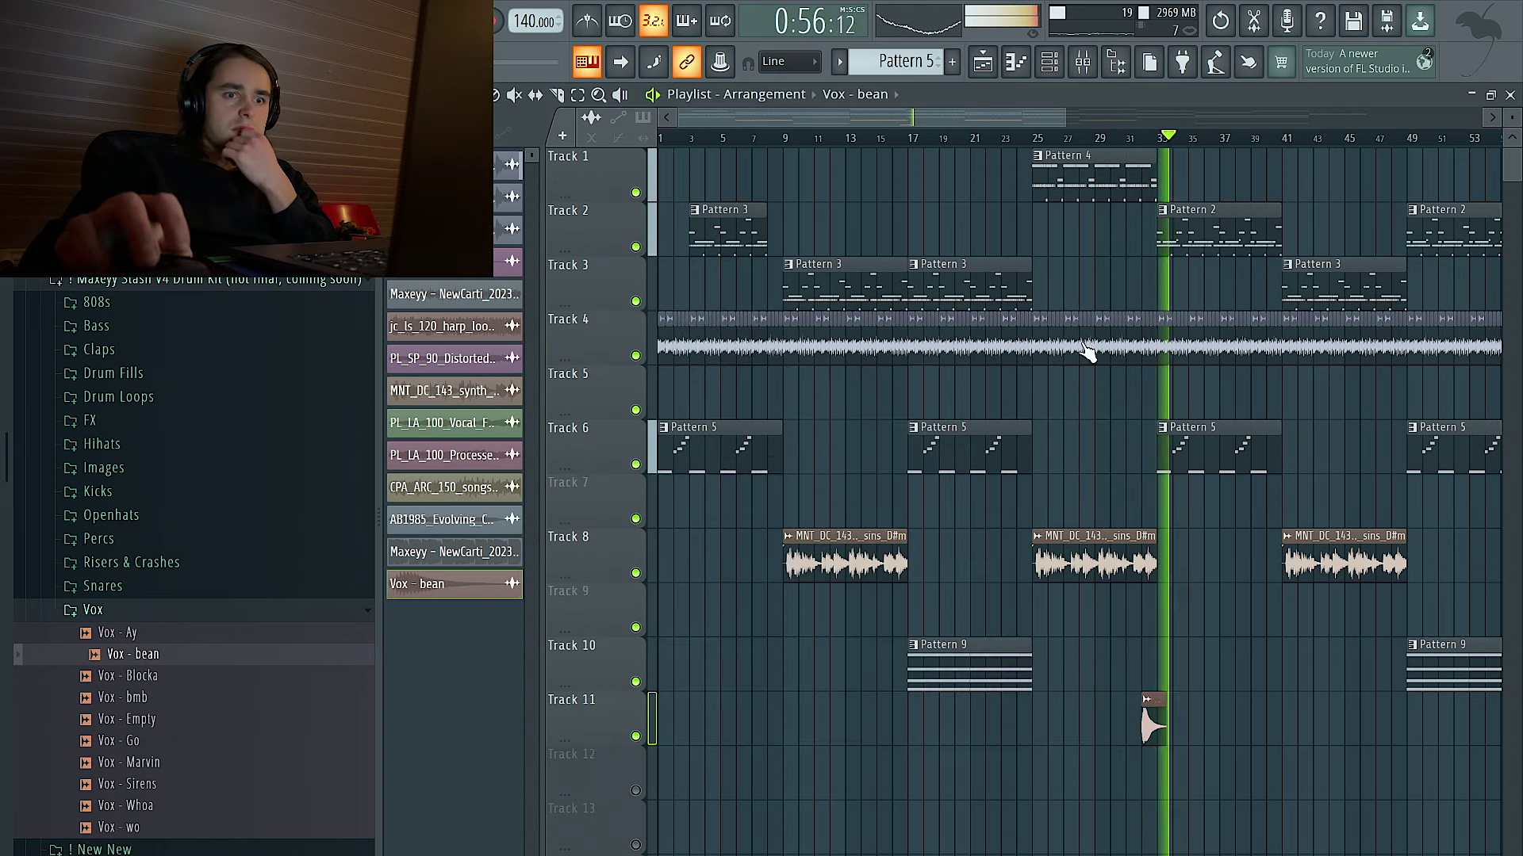
Audition Vox - Ay and look through the Snares and Risers & Crashes sample folders.
{"action": "left_click", "coordinate": [213, 633]}
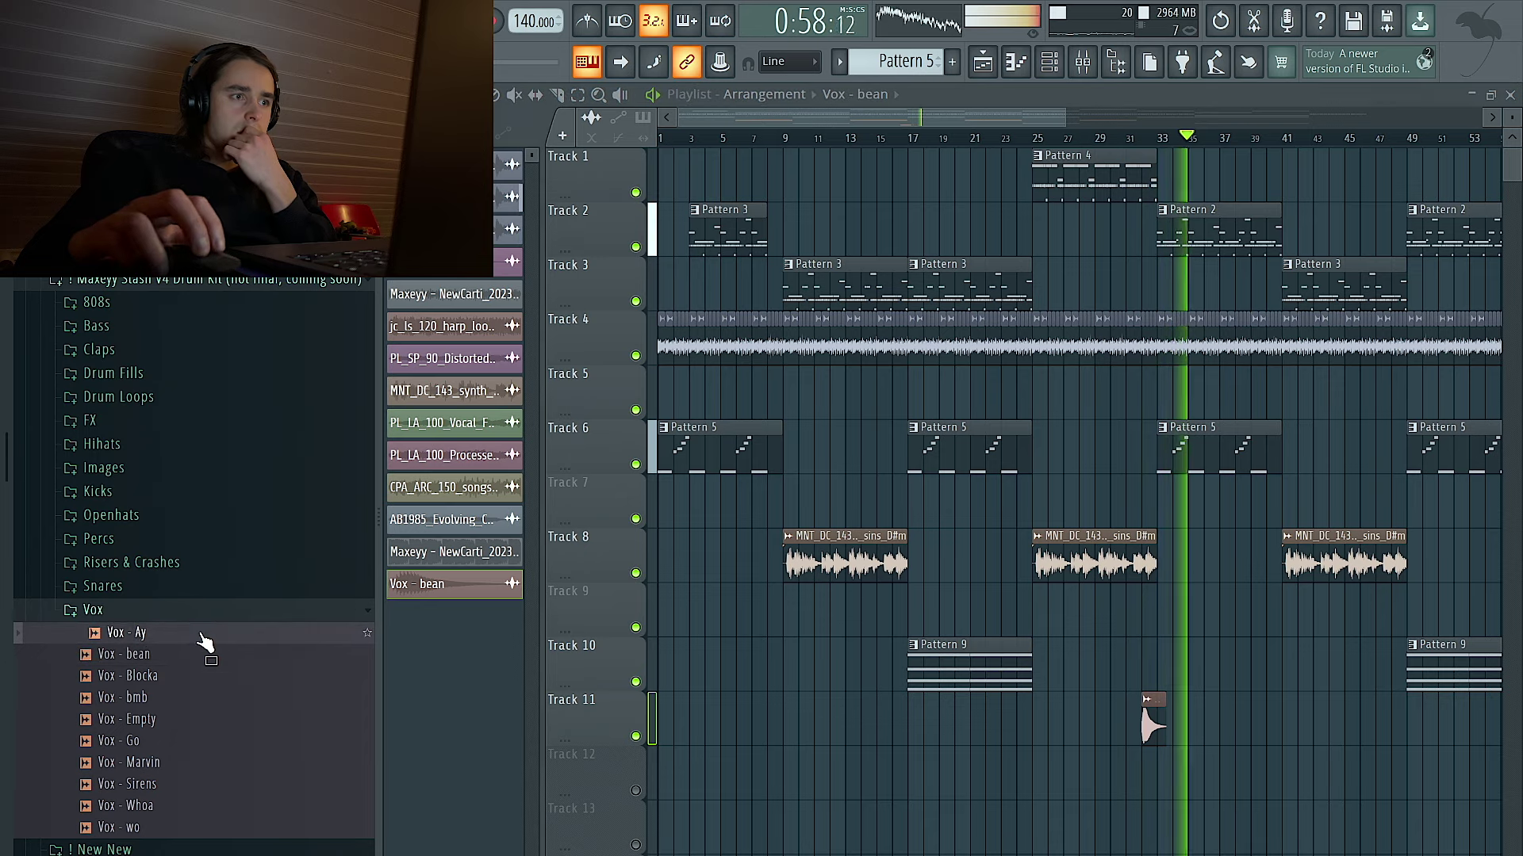
{"action": "scroll", "coordinate": [170, 626], "scroll_direction": "down", "scroll_amount": 3}
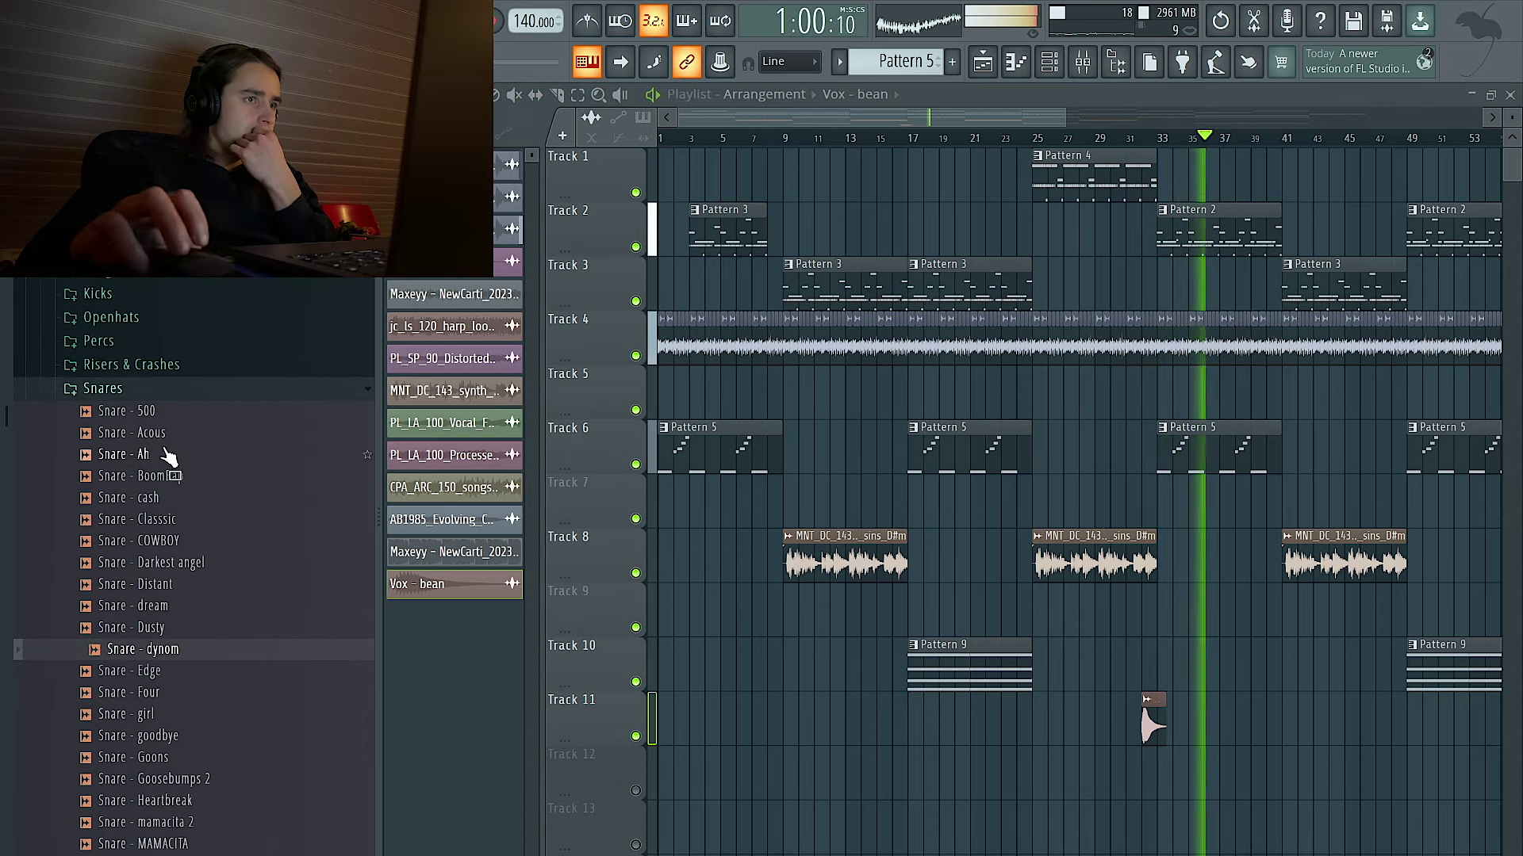
{"action": "left_click", "coordinate": [145, 364]}
{"action": "scroll", "coordinate": [152, 379], "scroll_direction": "up", "scroll_amount": 1}
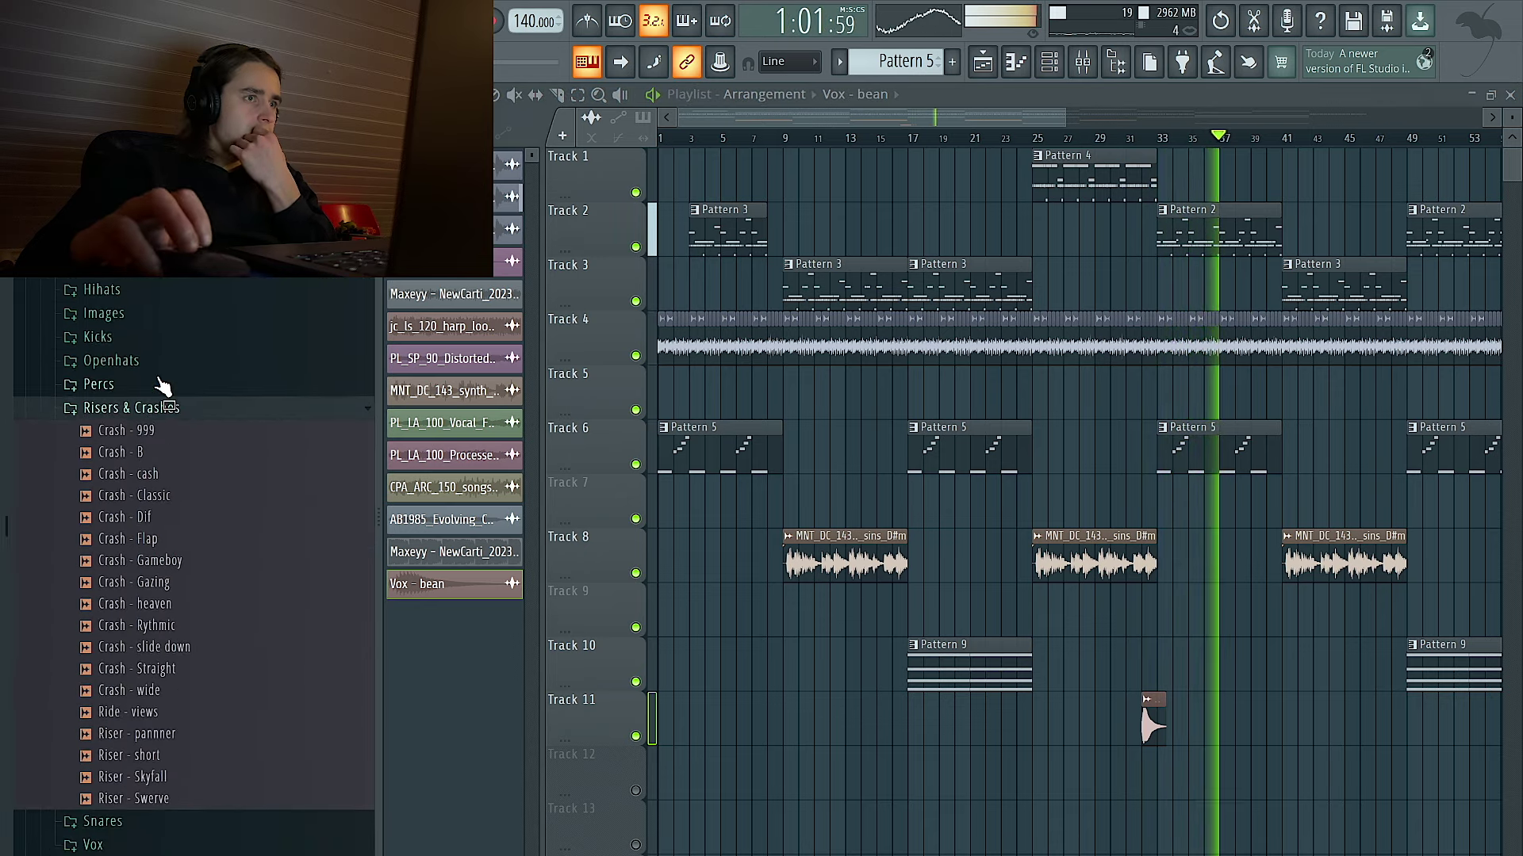
Audition effects in the FX folder, including Airhorn, Bats, Clown laugh, EvilClownLaugh, Galaxy and Ghost.
{"action": "left_click", "coordinate": [124, 272]}
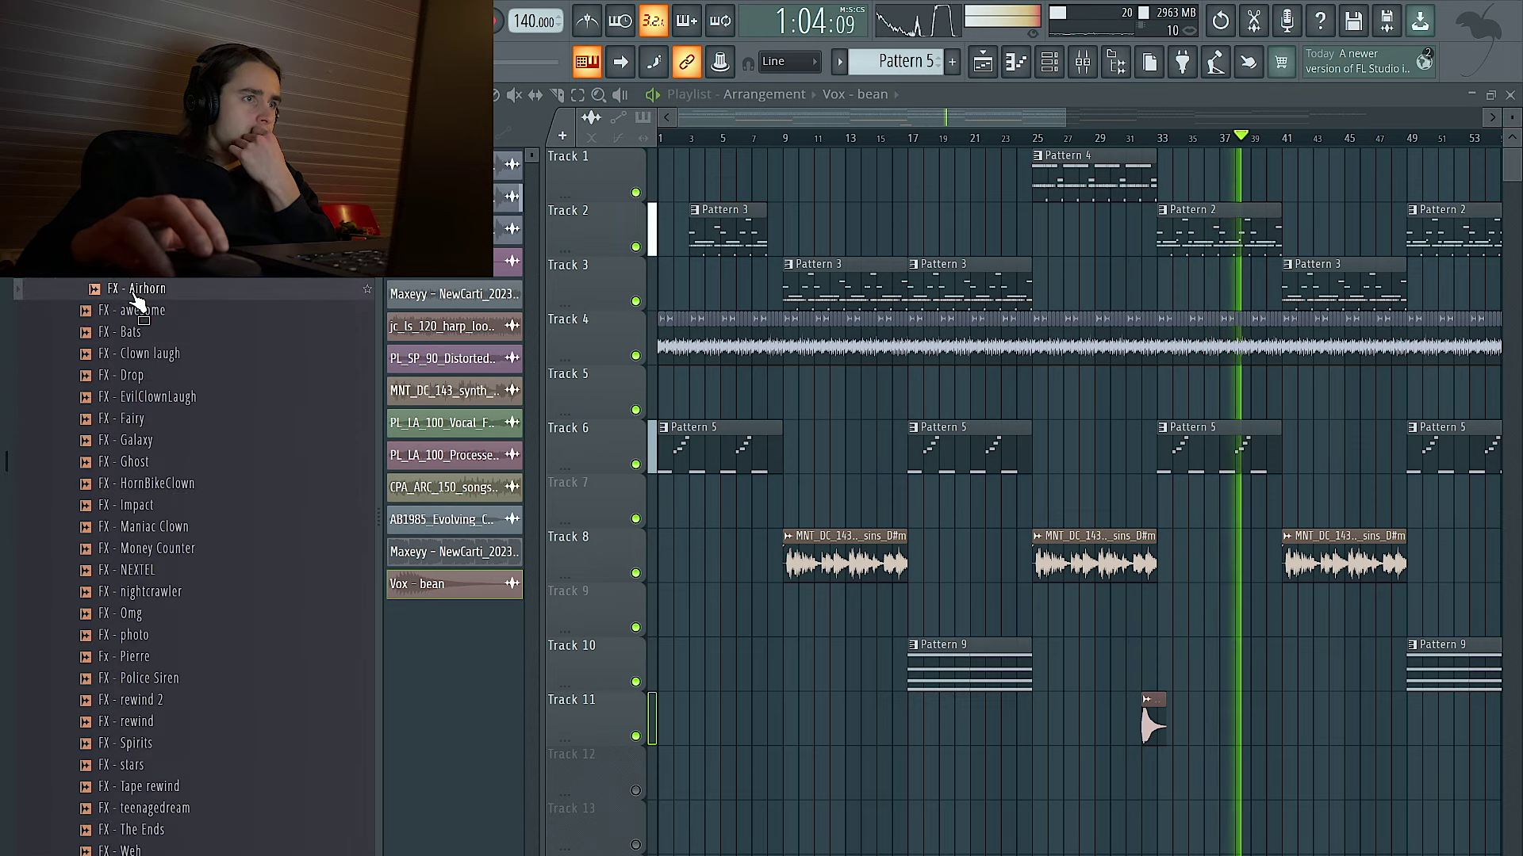
{"action": "left_click", "coordinate": [138, 333]}
{"action": "left_click", "coordinate": [144, 355]}
{"action": "left_click", "coordinate": [152, 398]}
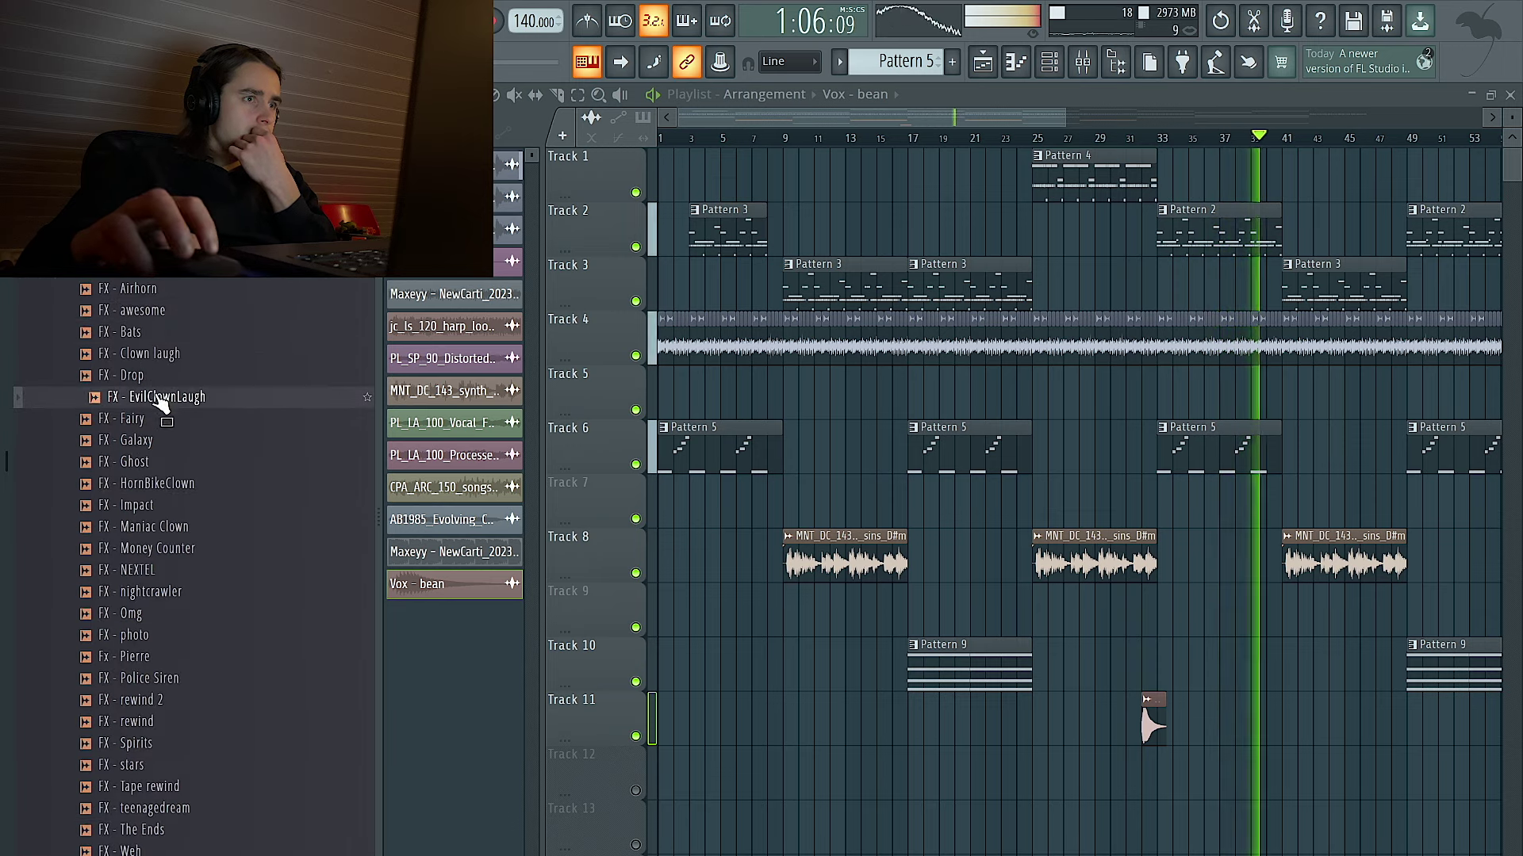
{"action": "left_click", "coordinate": [157, 435]}
{"action": "left_click", "coordinate": [189, 464]}
Try the FX - Galaxy sample on Track 11 at bar 45.
{"action": "left_click", "coordinate": [179, 444]}
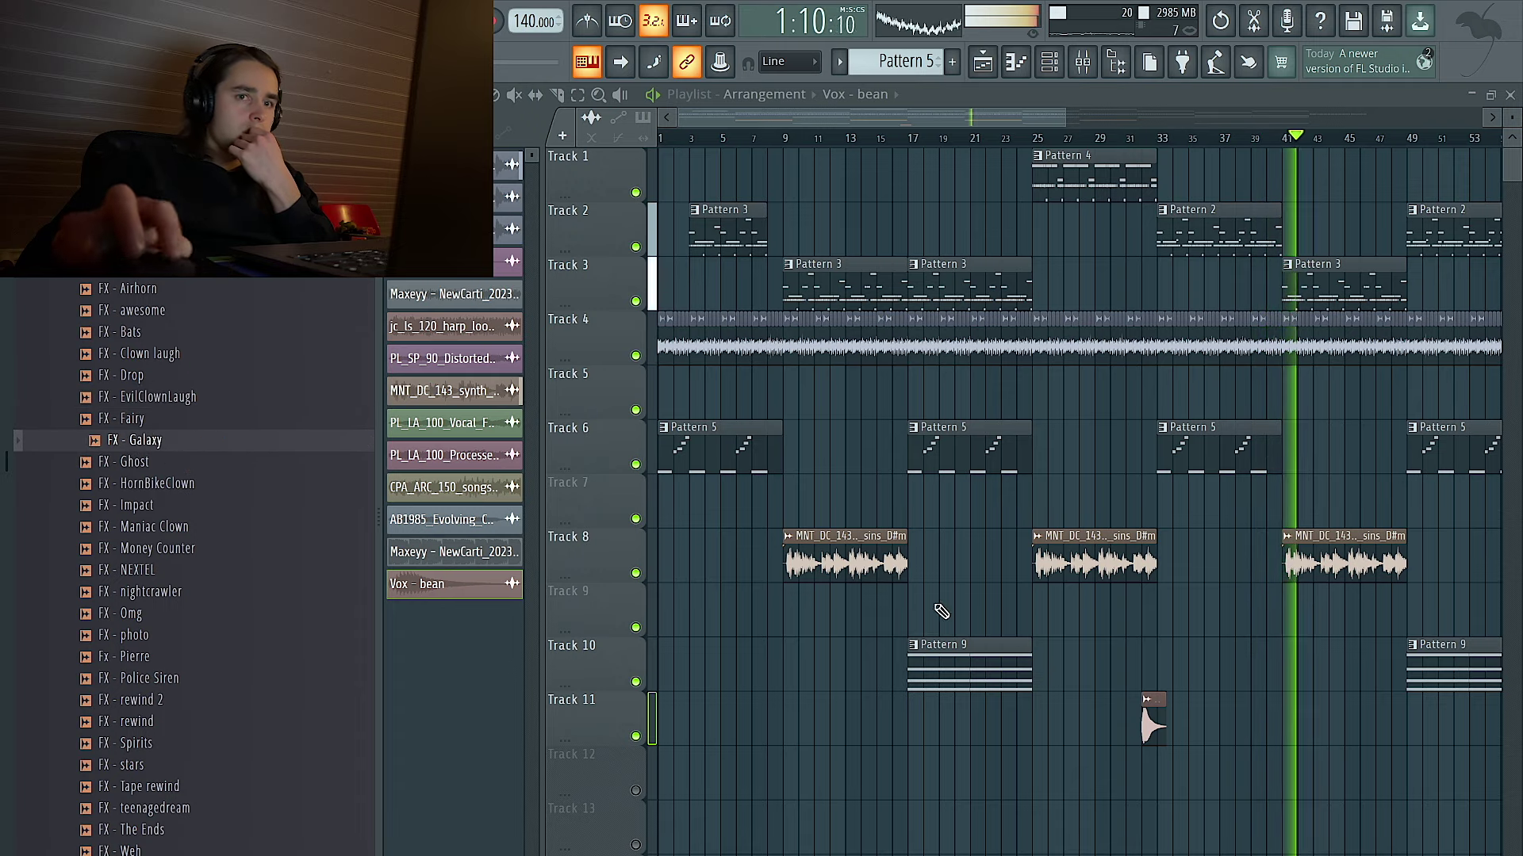
{"action": "left_click_drag", "start_coordinate": [198, 447], "coordinate": [1260, 722]}
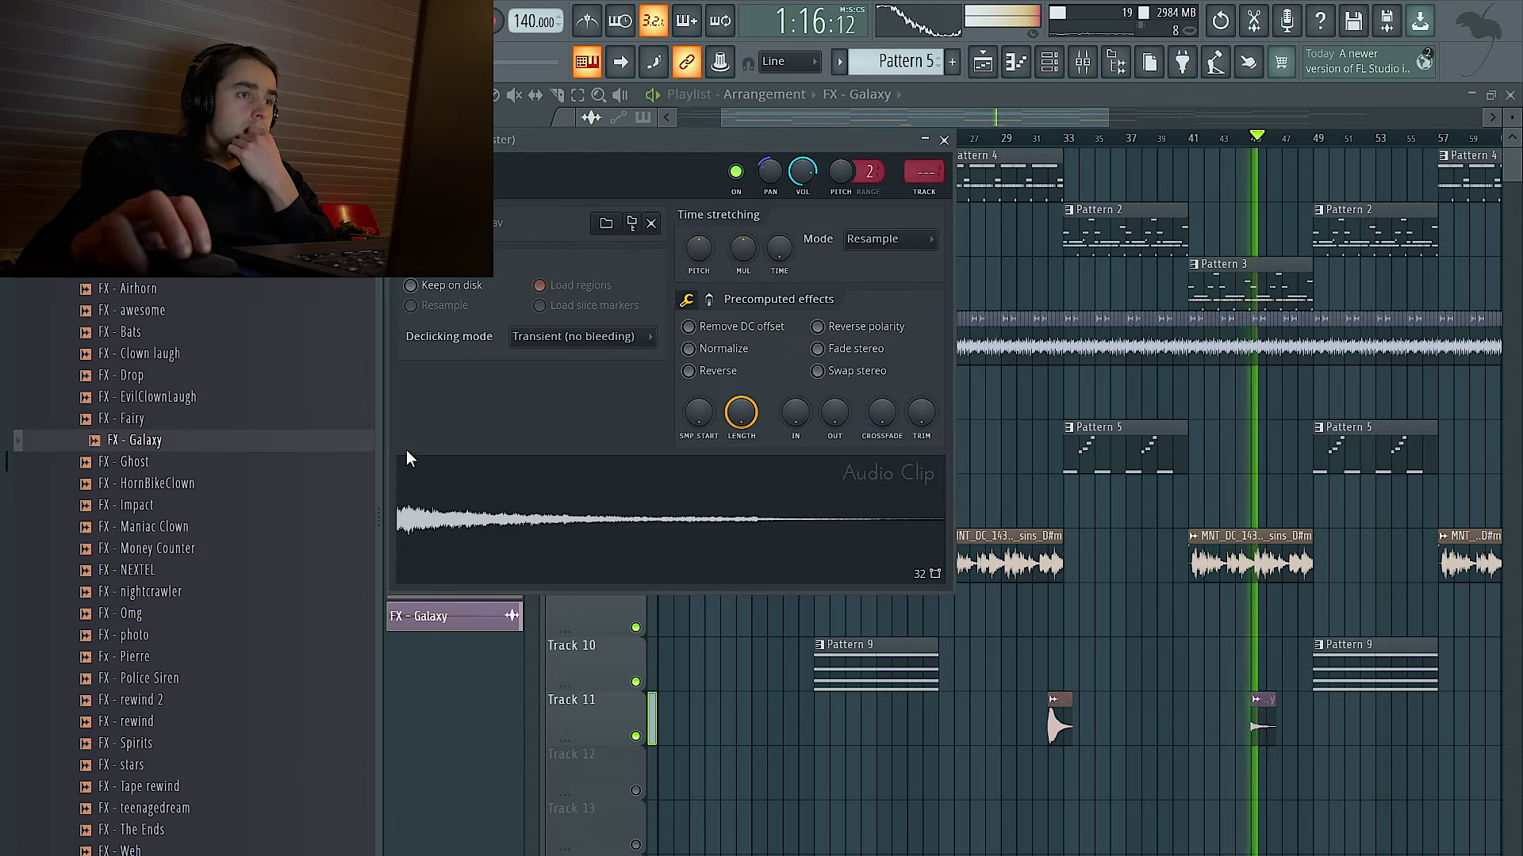
{"action": "right_click", "coordinate": [1264, 723]}
Audition more FX samples, including Ghost, HornBikeClown, Maniac Clown, Money Counter, NEXTEL and nightcrawler.
{"action": "left_click", "coordinate": [192, 501]}
{"action": "left_click", "coordinate": [192, 465]}
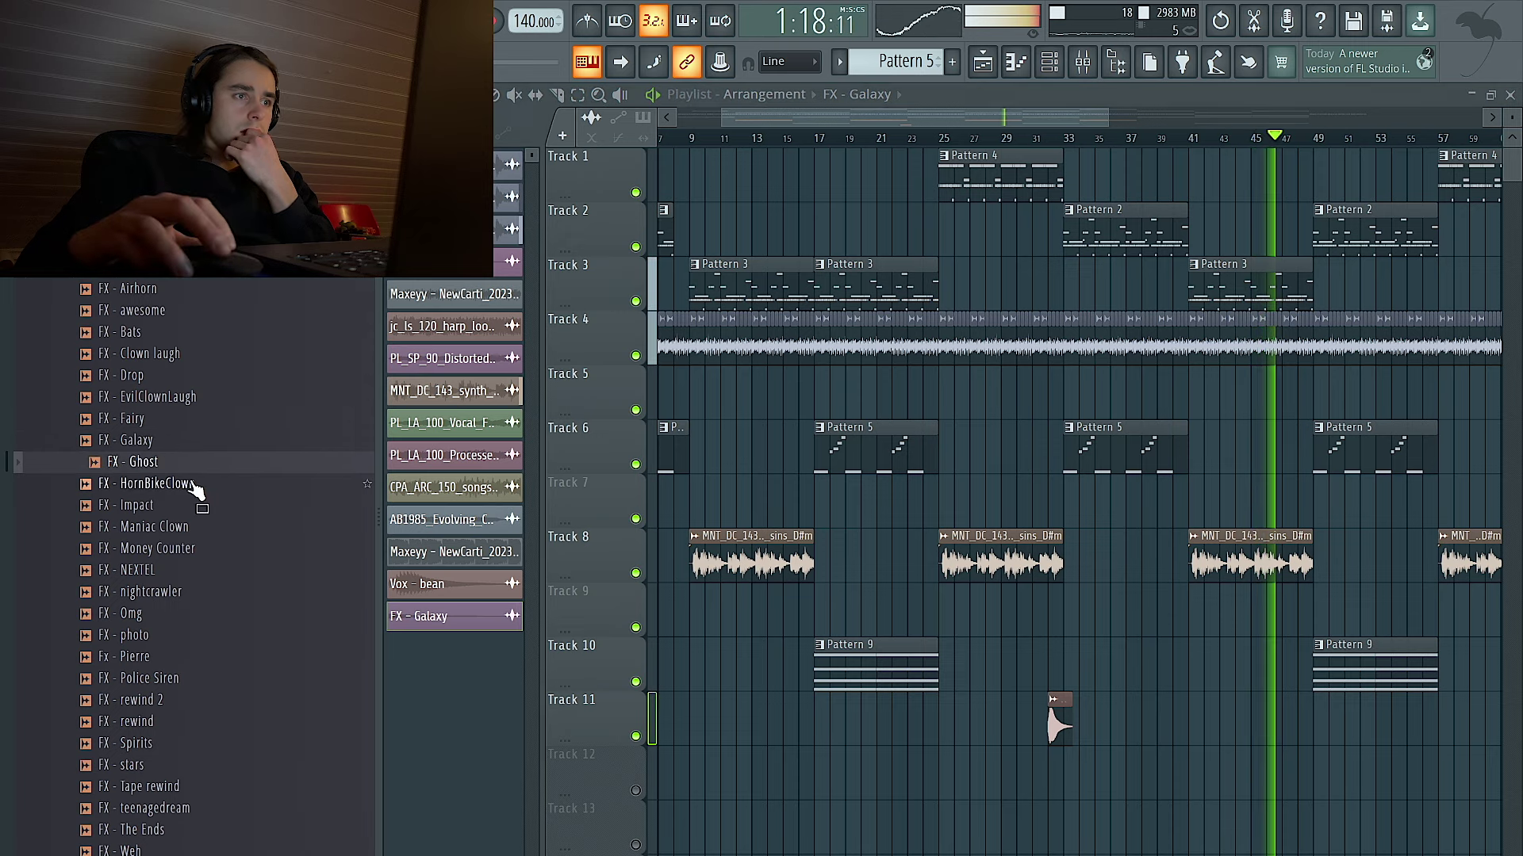
{"action": "left_click", "coordinate": [192, 489]}
{"action": "left_click", "coordinate": [206, 530]}
{"action": "left_click", "coordinate": [210, 570]}
{"action": "left_click", "coordinate": [211, 551]}
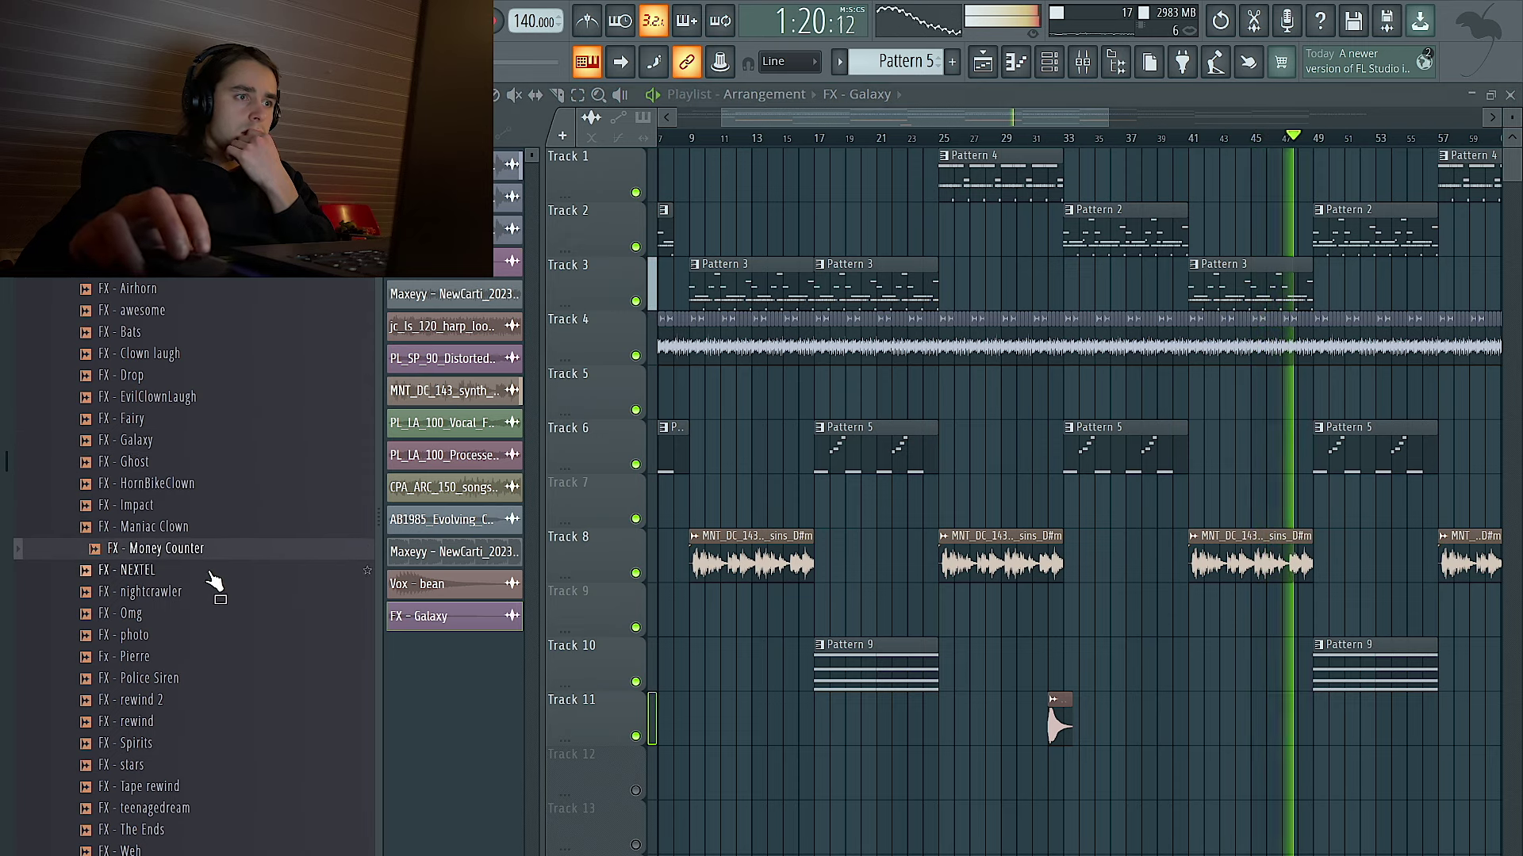
{"action": "scroll", "coordinate": [210, 570], "scroll_direction": "down", "scroll_amount": 1}
{"action": "left_click", "coordinate": [193, 547]}
{"action": "left_click", "coordinate": [189, 529]}
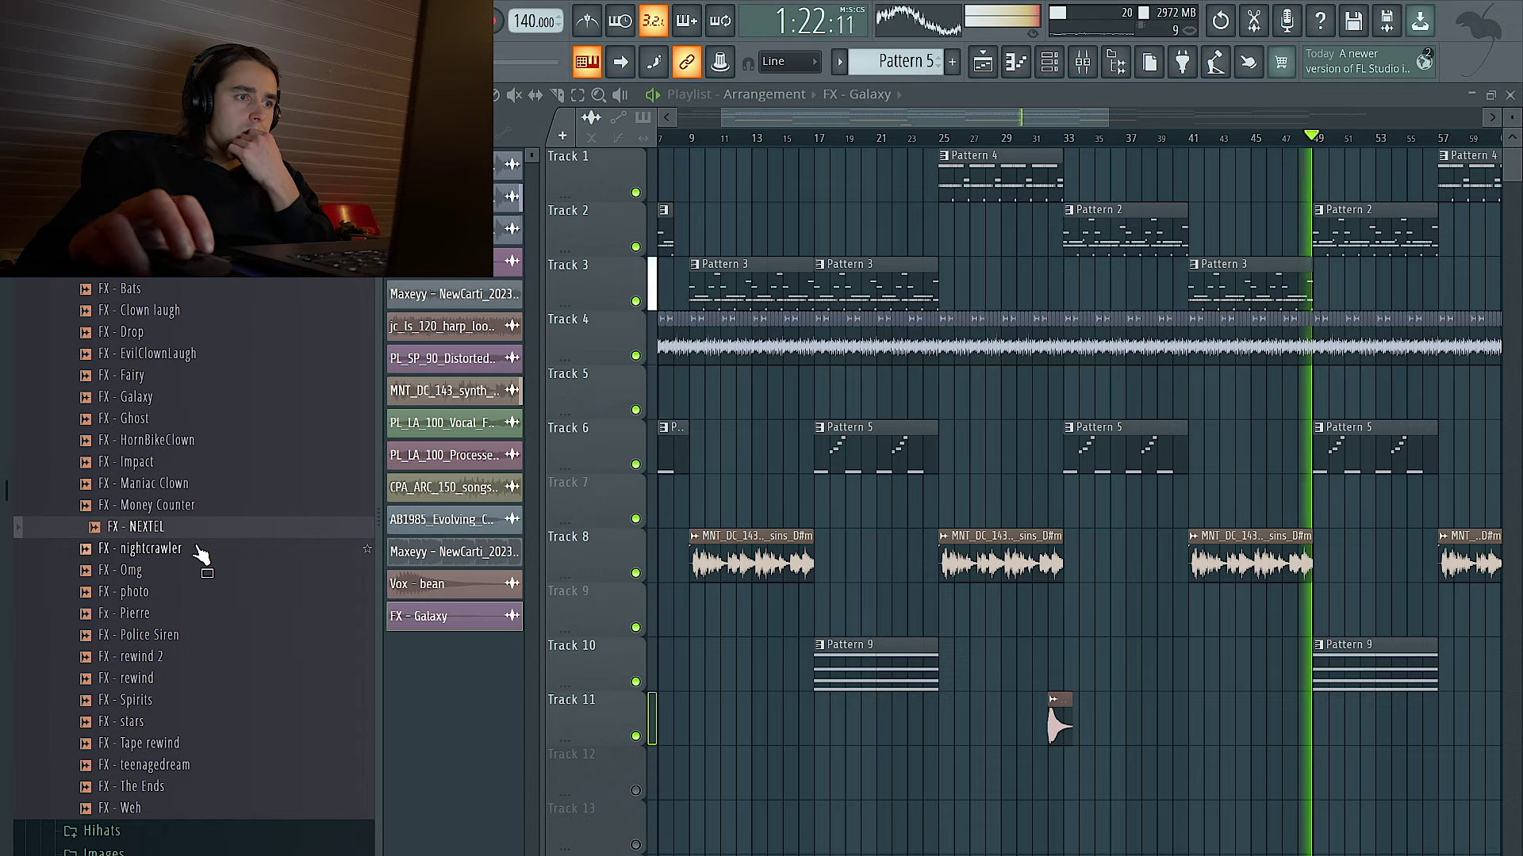
Place the FX - Omg sample on Track 11, move it to bar 57 and check its channel settings.
{"action": "left_click", "coordinate": [193, 571]}
{"action": "left_click_drag", "start_coordinate": [191, 585], "coordinate": [1325, 742]}
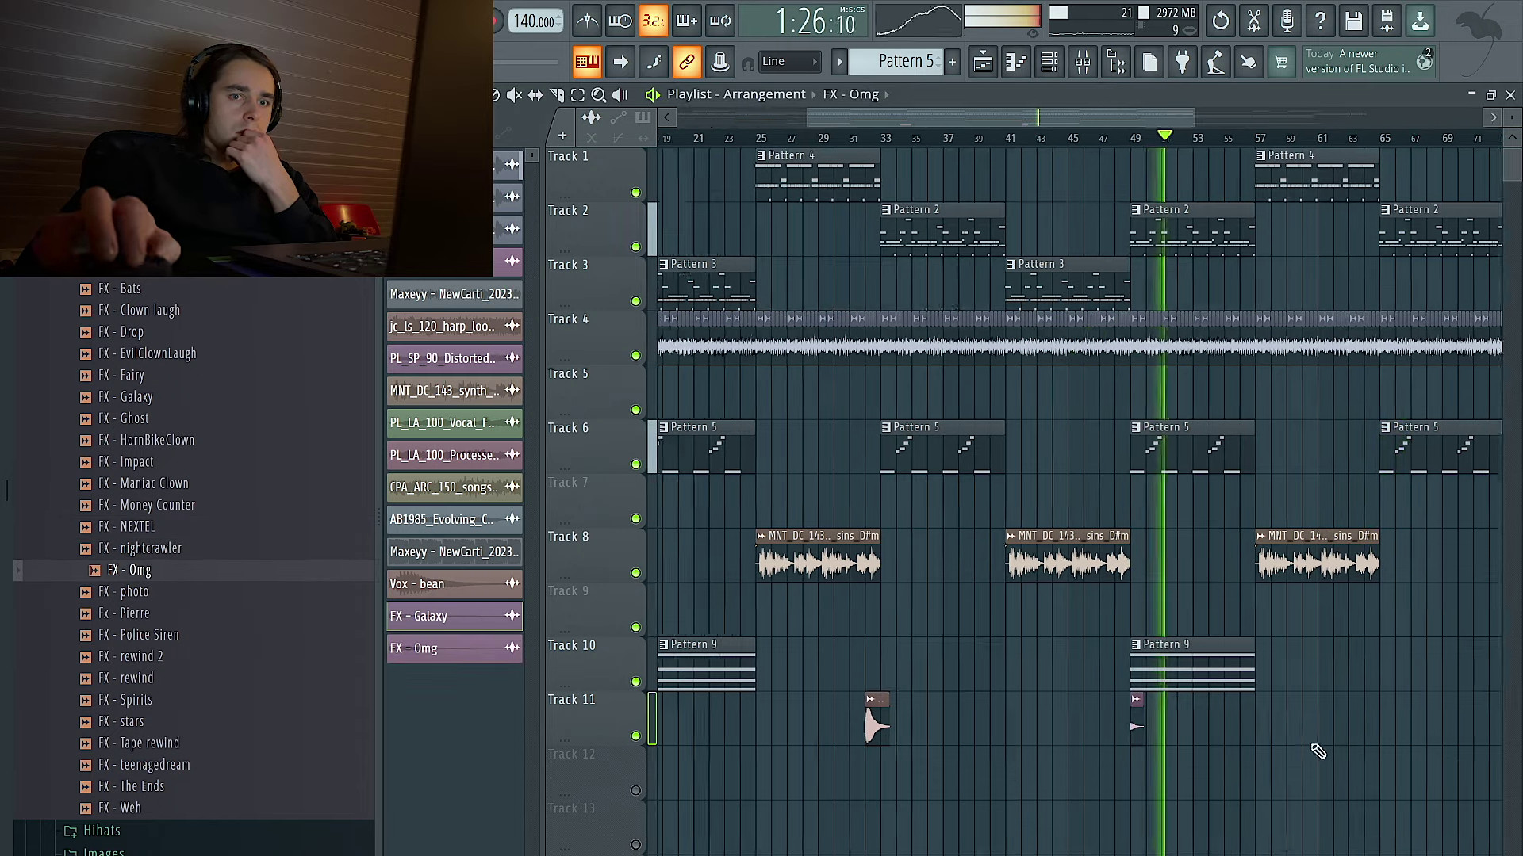
{"action": "scroll", "coordinate": [1158, 730], "scroll_direction": "up", "scroll_amount": 4}
{"action": "left_click_drag", "start_coordinate": [1033, 701], "coordinate": [1199, 728]}
{"action": "double_click", "coordinate": [1199, 727]}
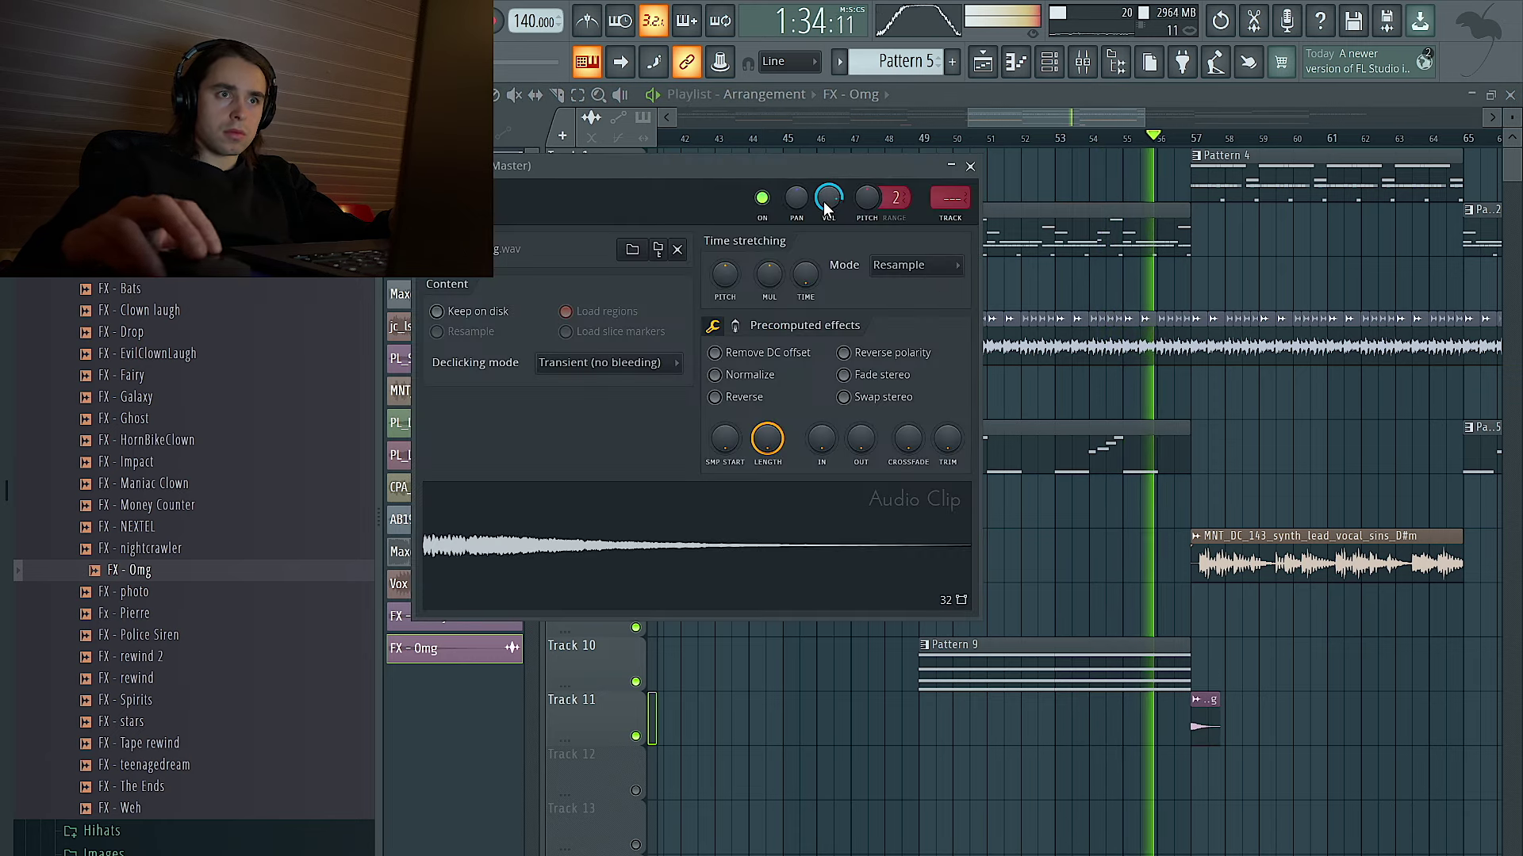
{"action": "key", "text": "Escape"}
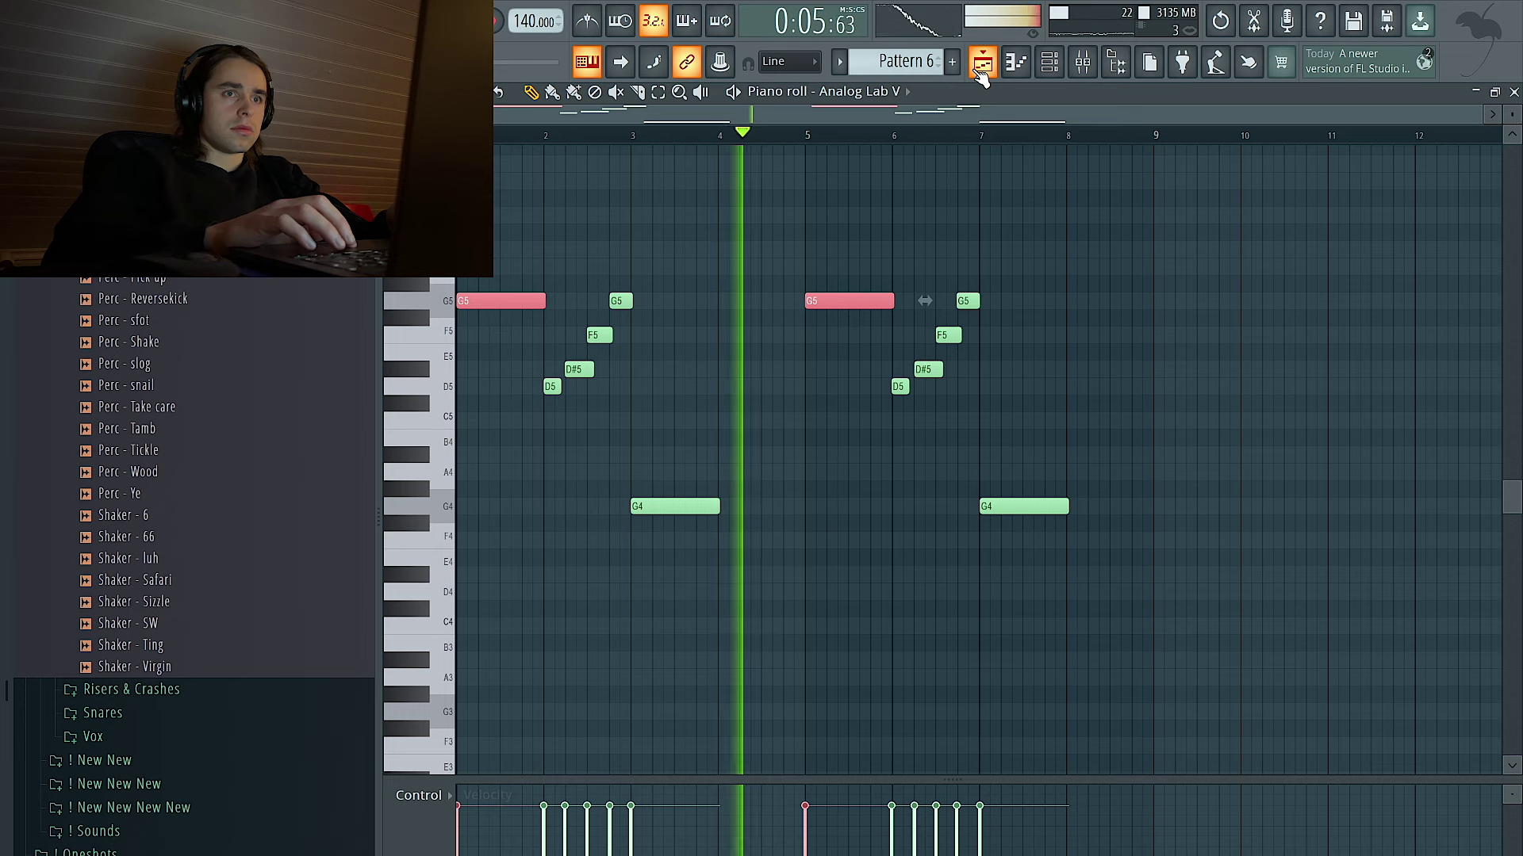
Return to the playlist and load Fruity parametric EQ 2 in slot 4 of the vocal lead's mixer track.
{"action": "key", "text": "F5"}
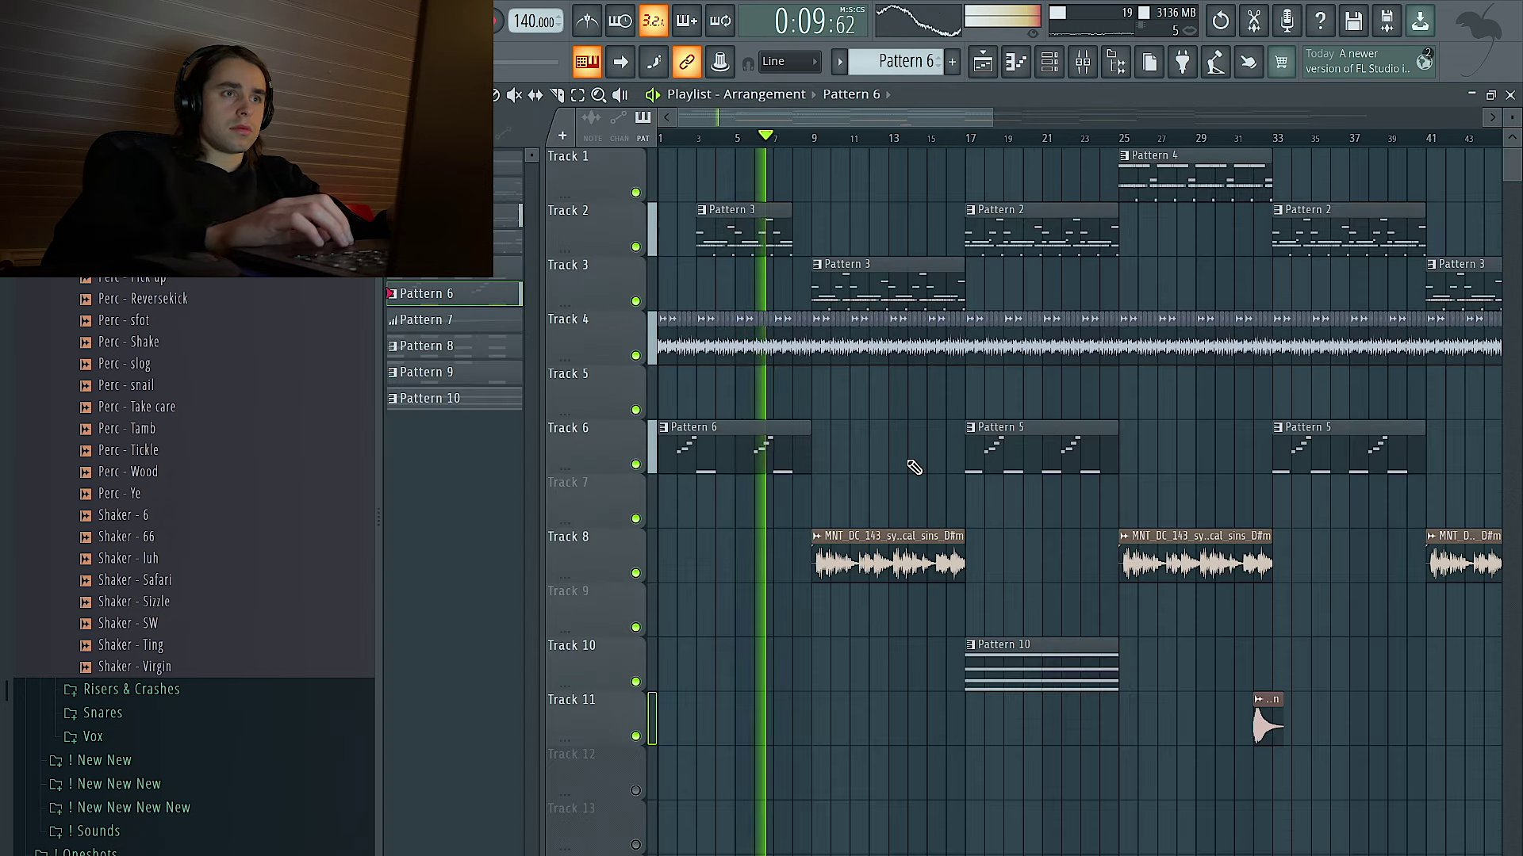
{"action": "scroll", "coordinate": [912, 464], "scroll_direction": "down", "scroll_amount": 3}
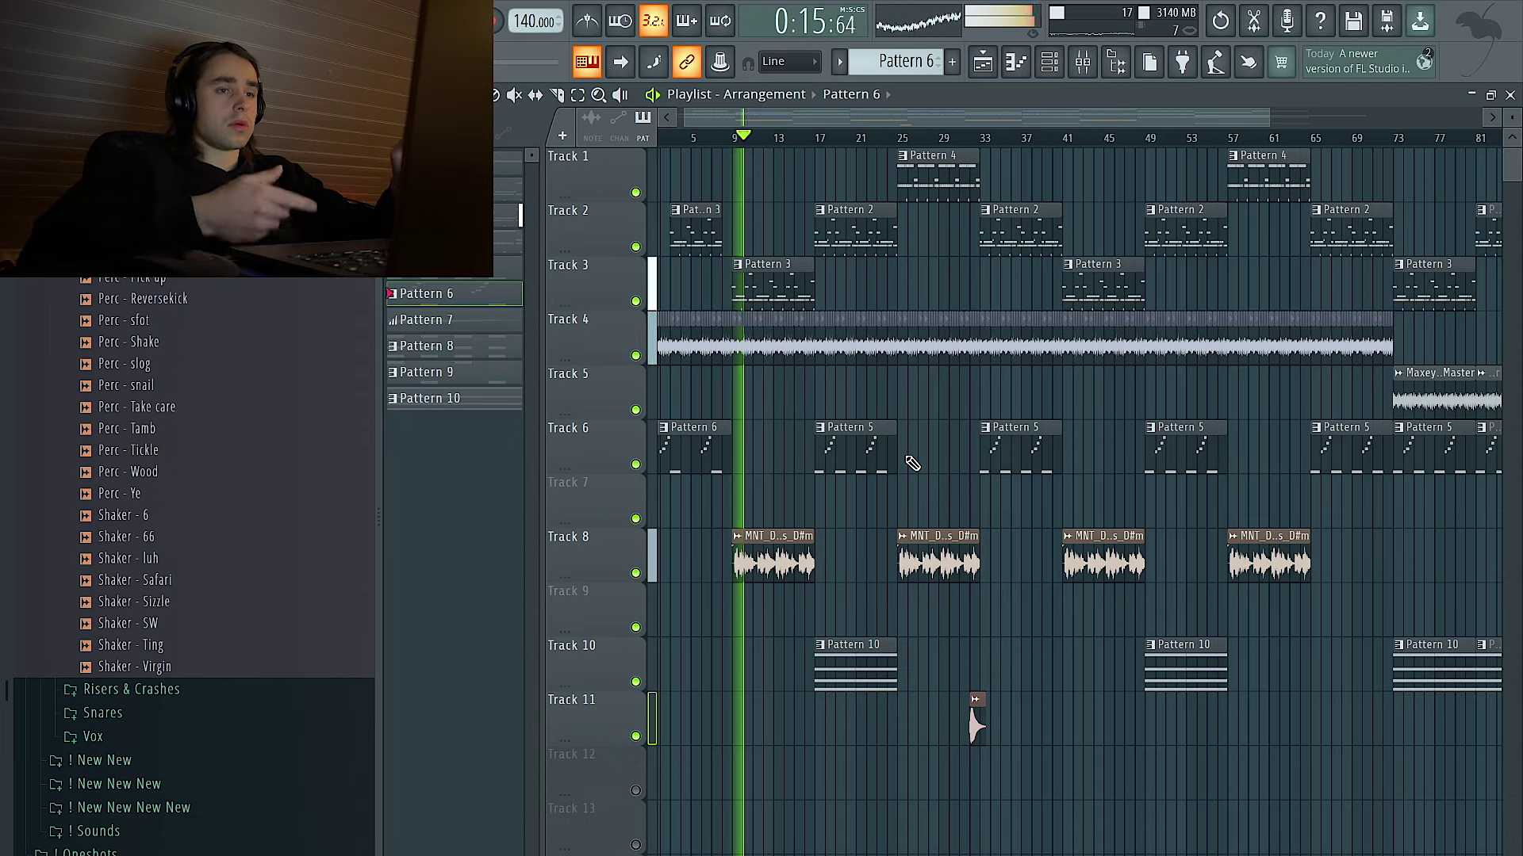
{"action": "double_click", "coordinate": [780, 560]}
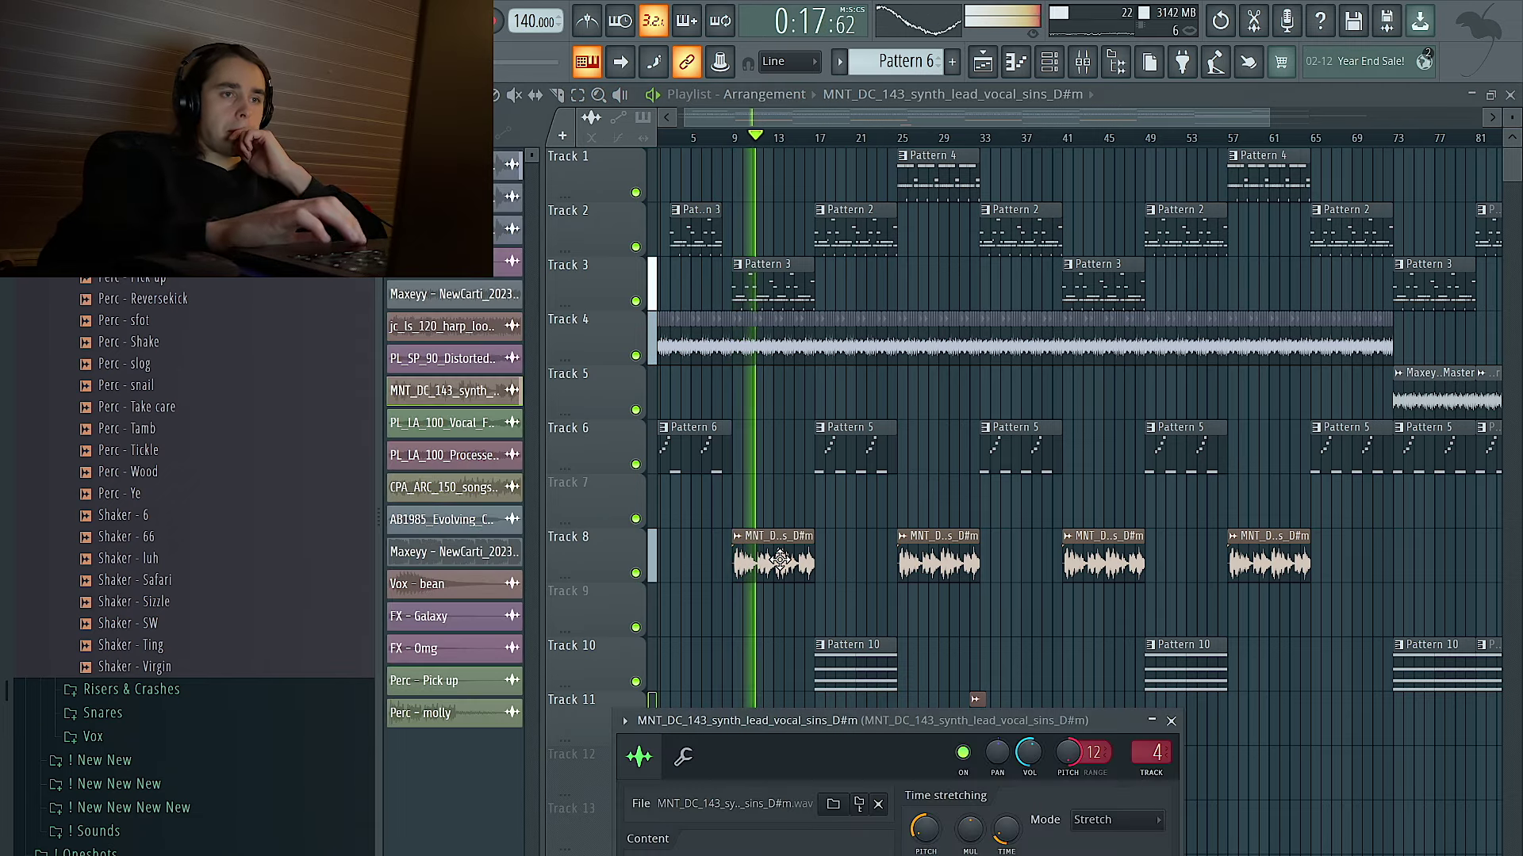
{"action": "left_click", "coordinate": [1080, 64]}
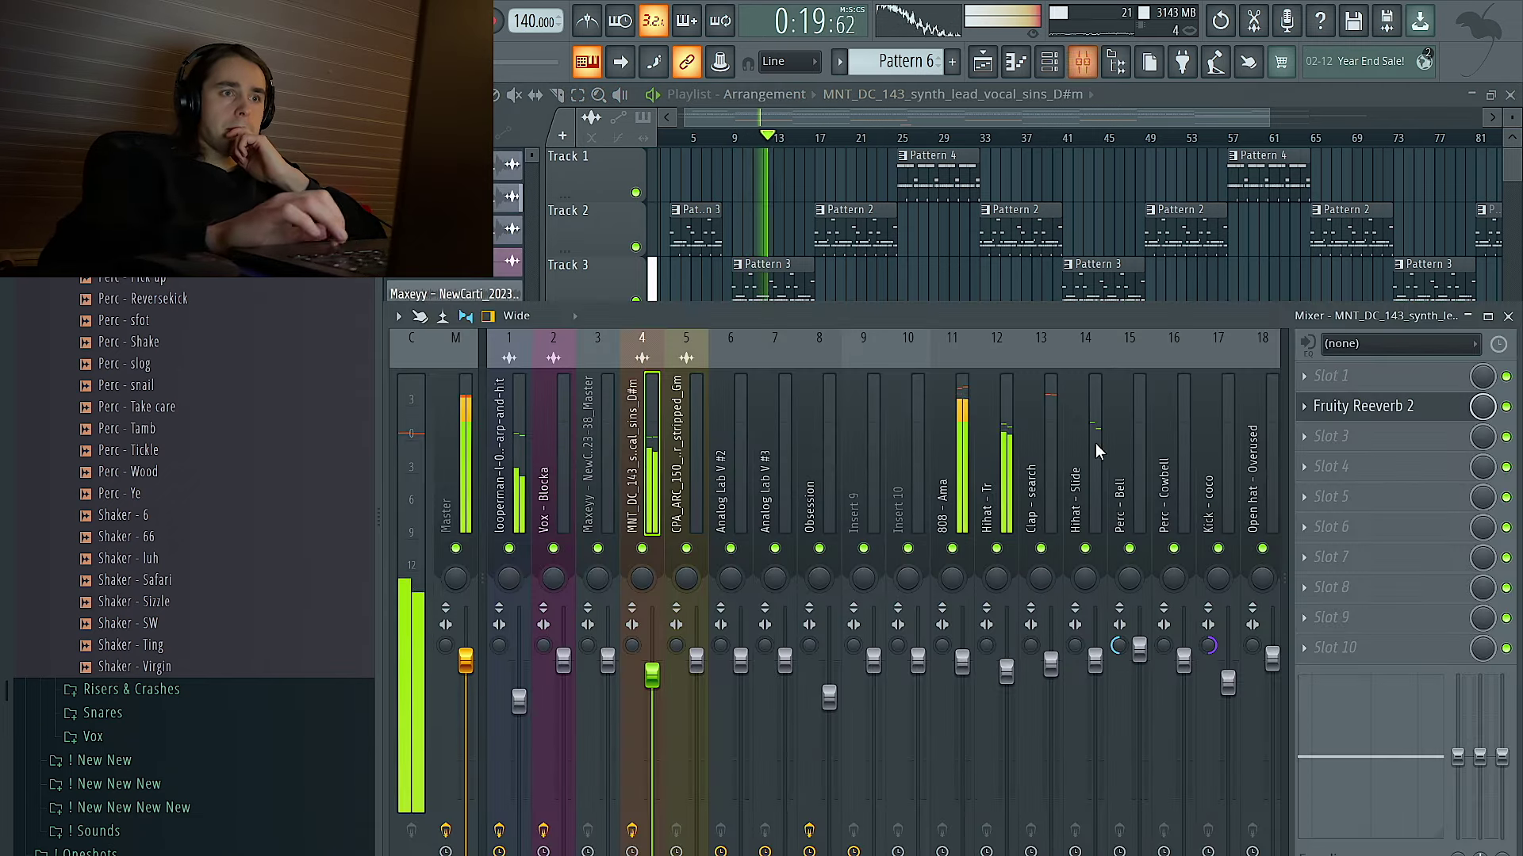
{"action": "left_click", "coordinate": [1357, 465]}
{"action": "left_click", "coordinate": [1053, 238]}
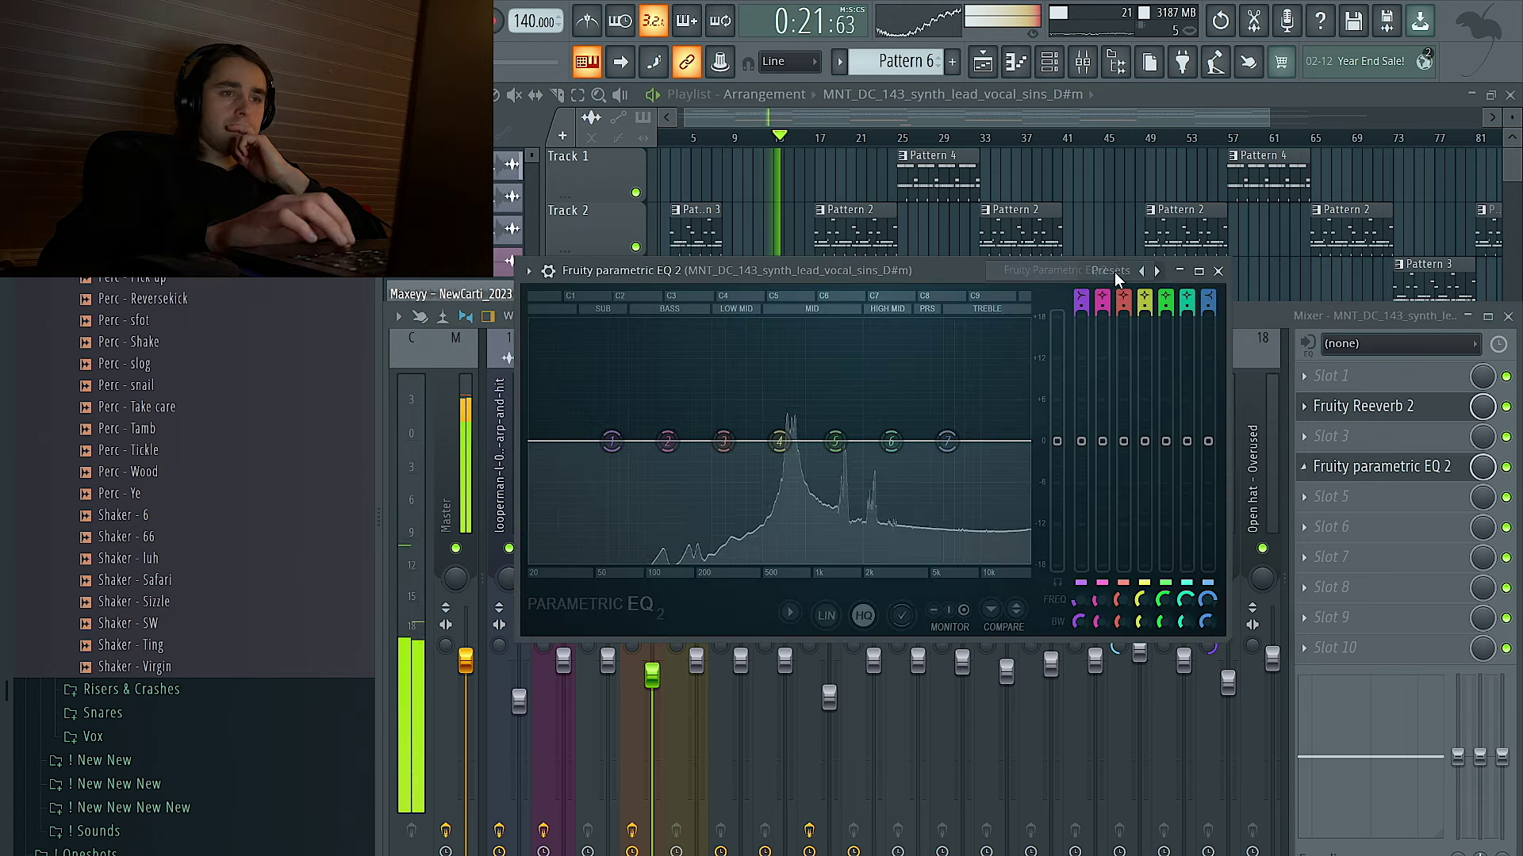
Lower EQ band 4 slightly at about 674 Hz and band 7 slightly in the highs on the vocal lead.
{"action": "left_click_drag", "start_coordinate": [783, 451], "coordinate": [787, 455]}
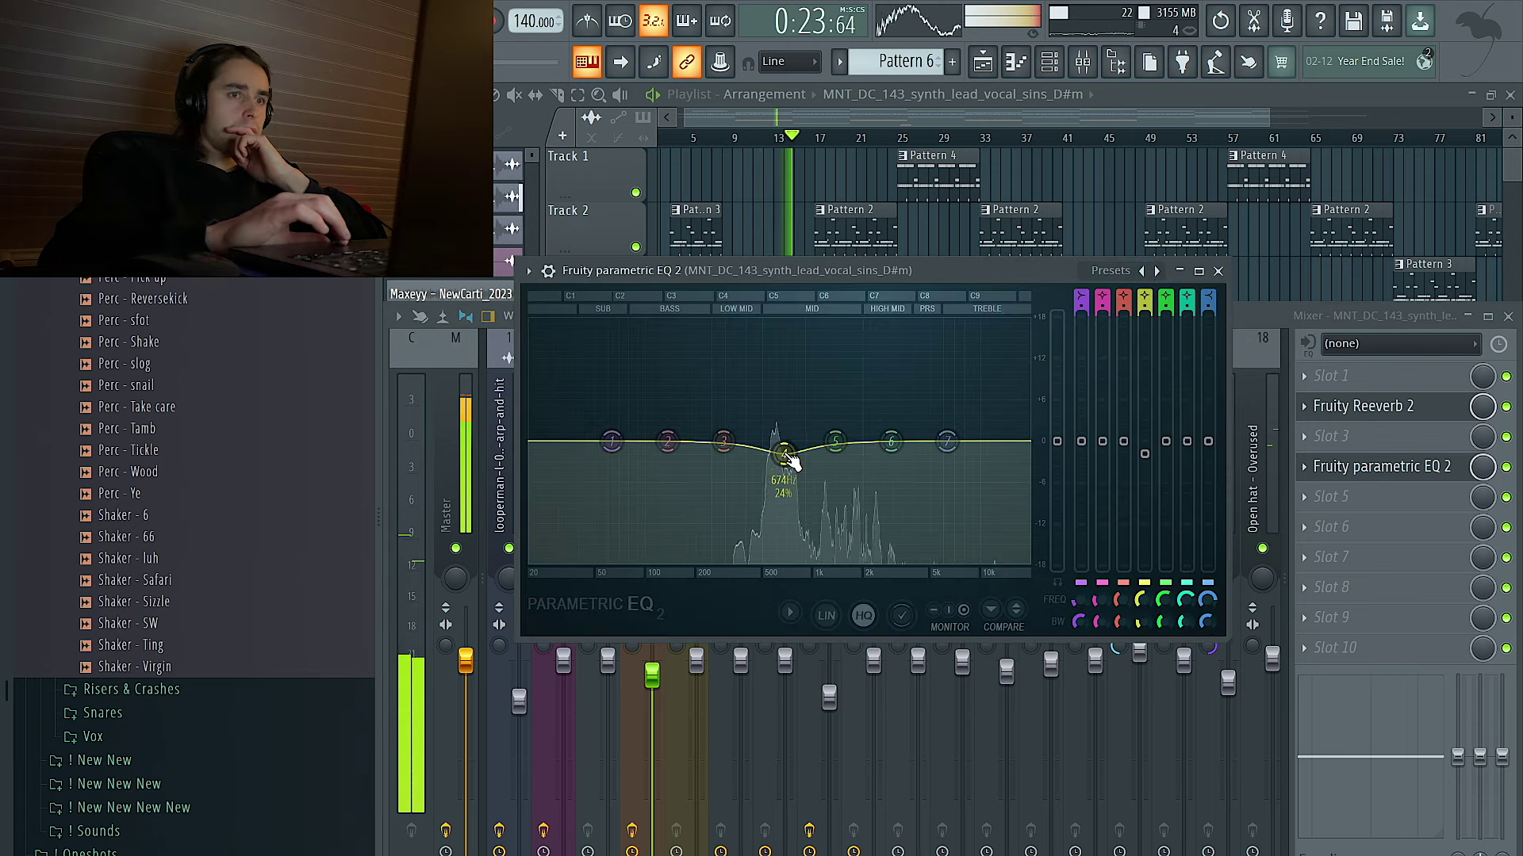
{"action": "left_click_drag", "start_coordinate": [948, 442], "coordinate": [949, 452]}
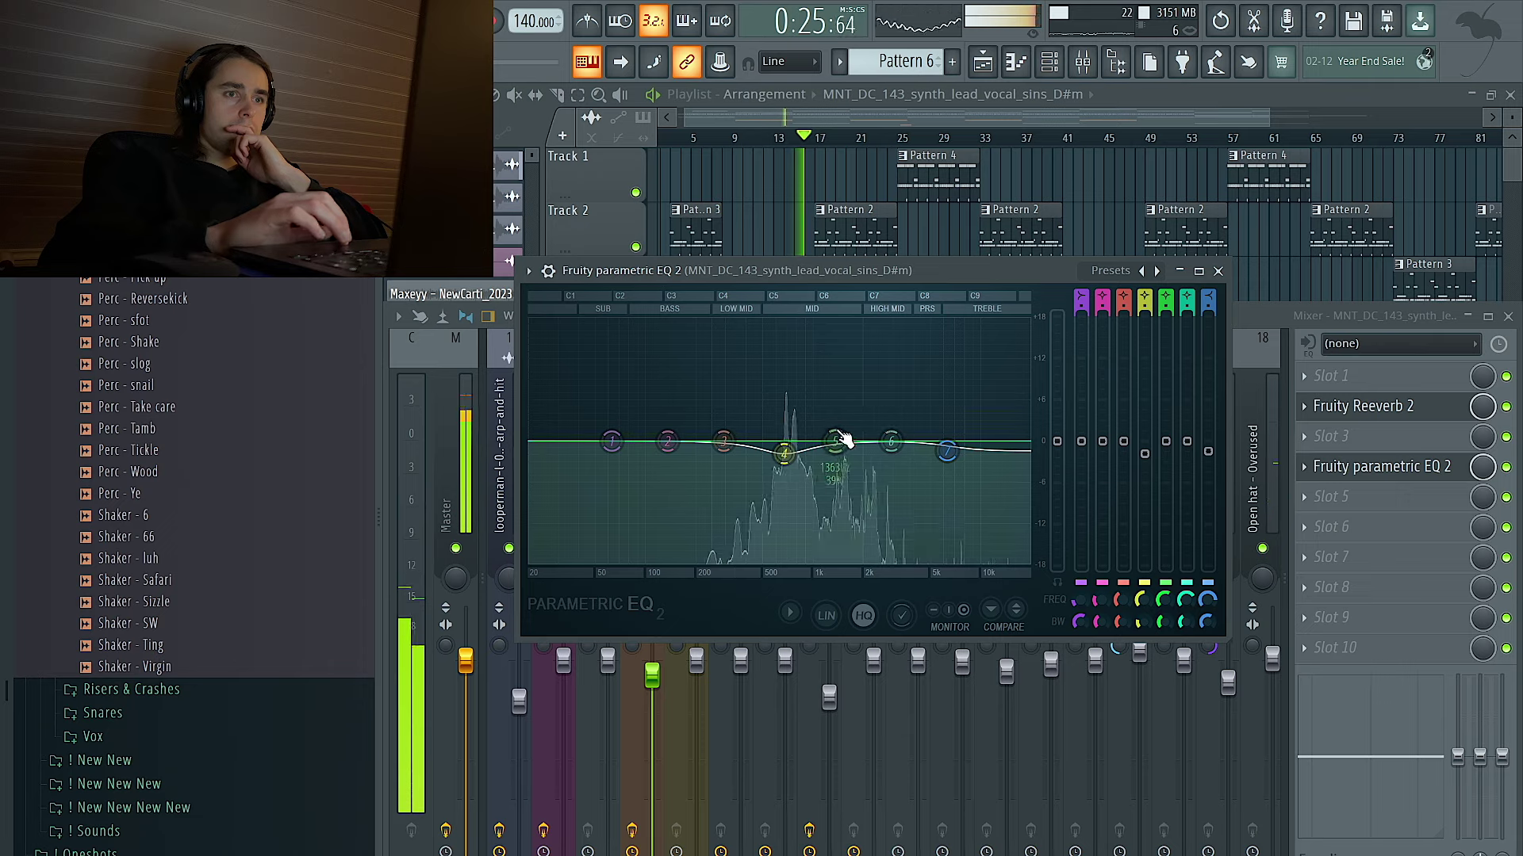
{"action": "left_click", "coordinate": [1118, 174]}
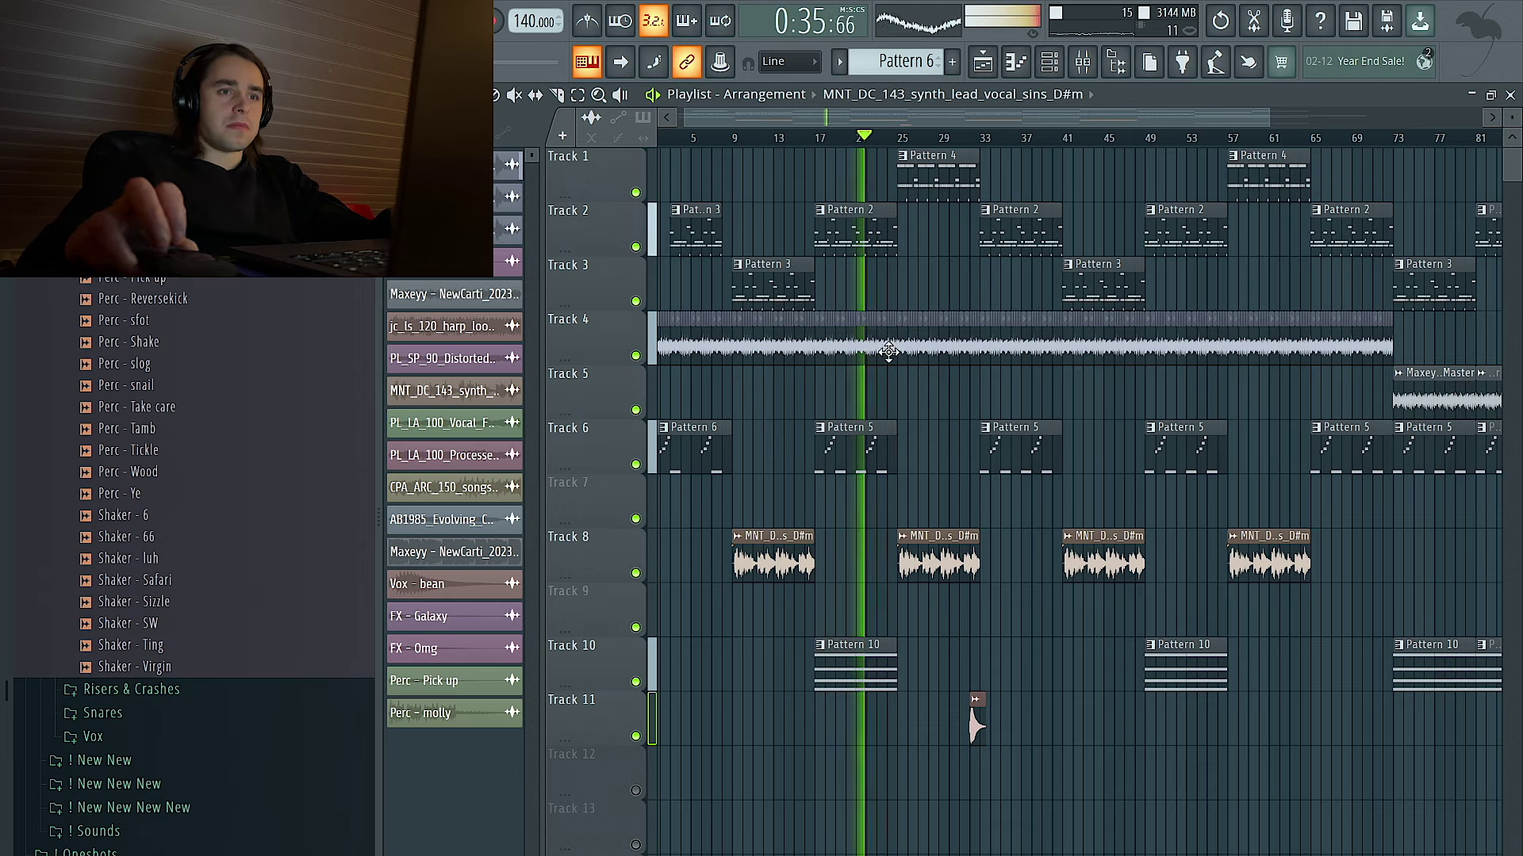
Look through the drum kit's FX and Percs folders for another accent sound and audition Perc - Alien.
{"action": "scroll", "coordinate": [956, 389], "scroll_direction": "up", "scroll_amount": 6}
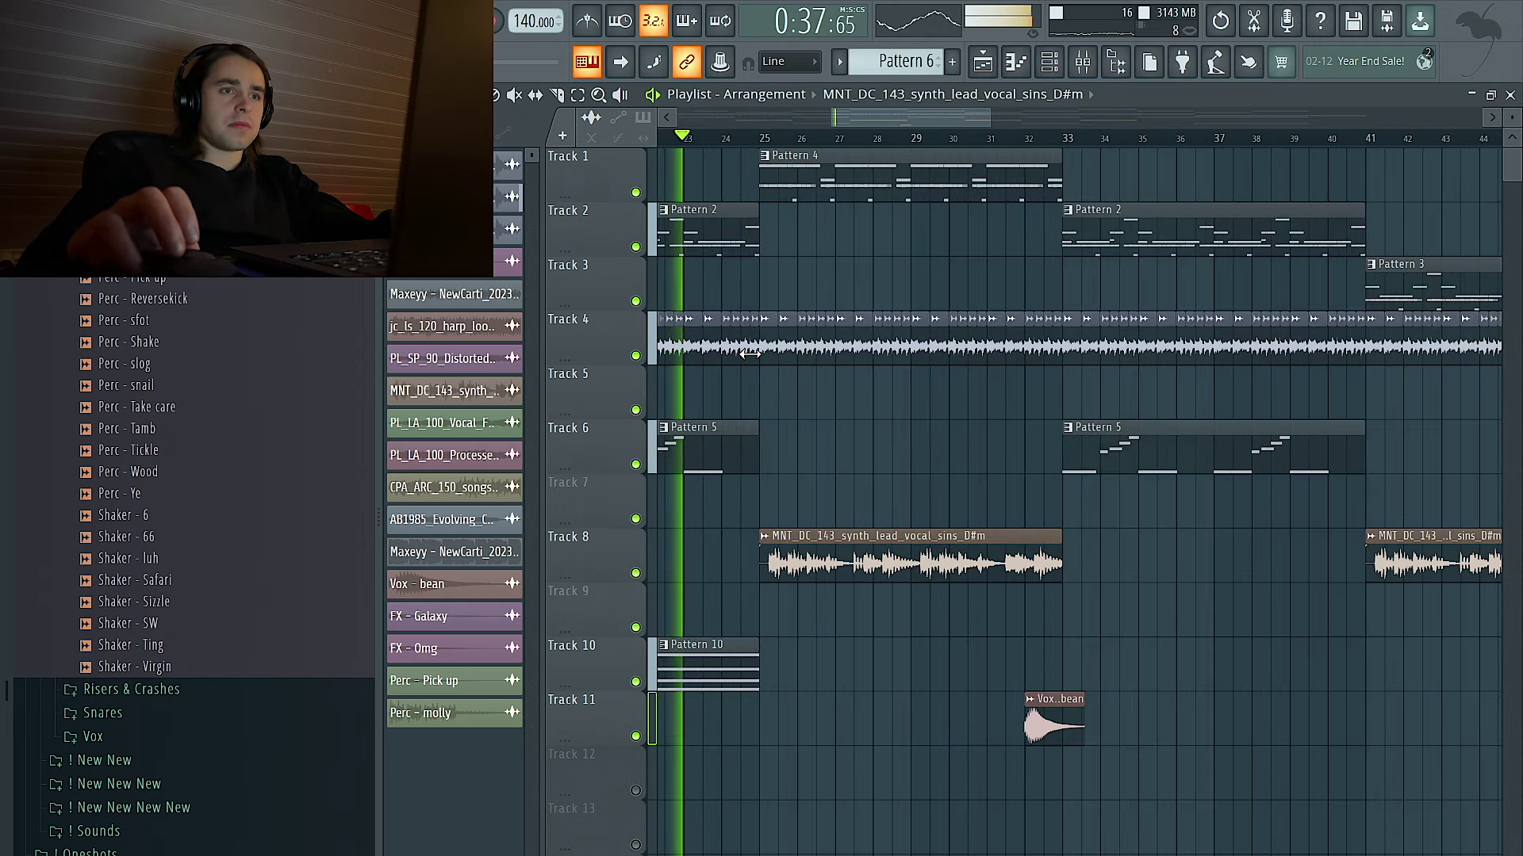
{"action": "scroll", "coordinate": [936, 317], "scroll_direction": "down", "scroll_amount": 3}
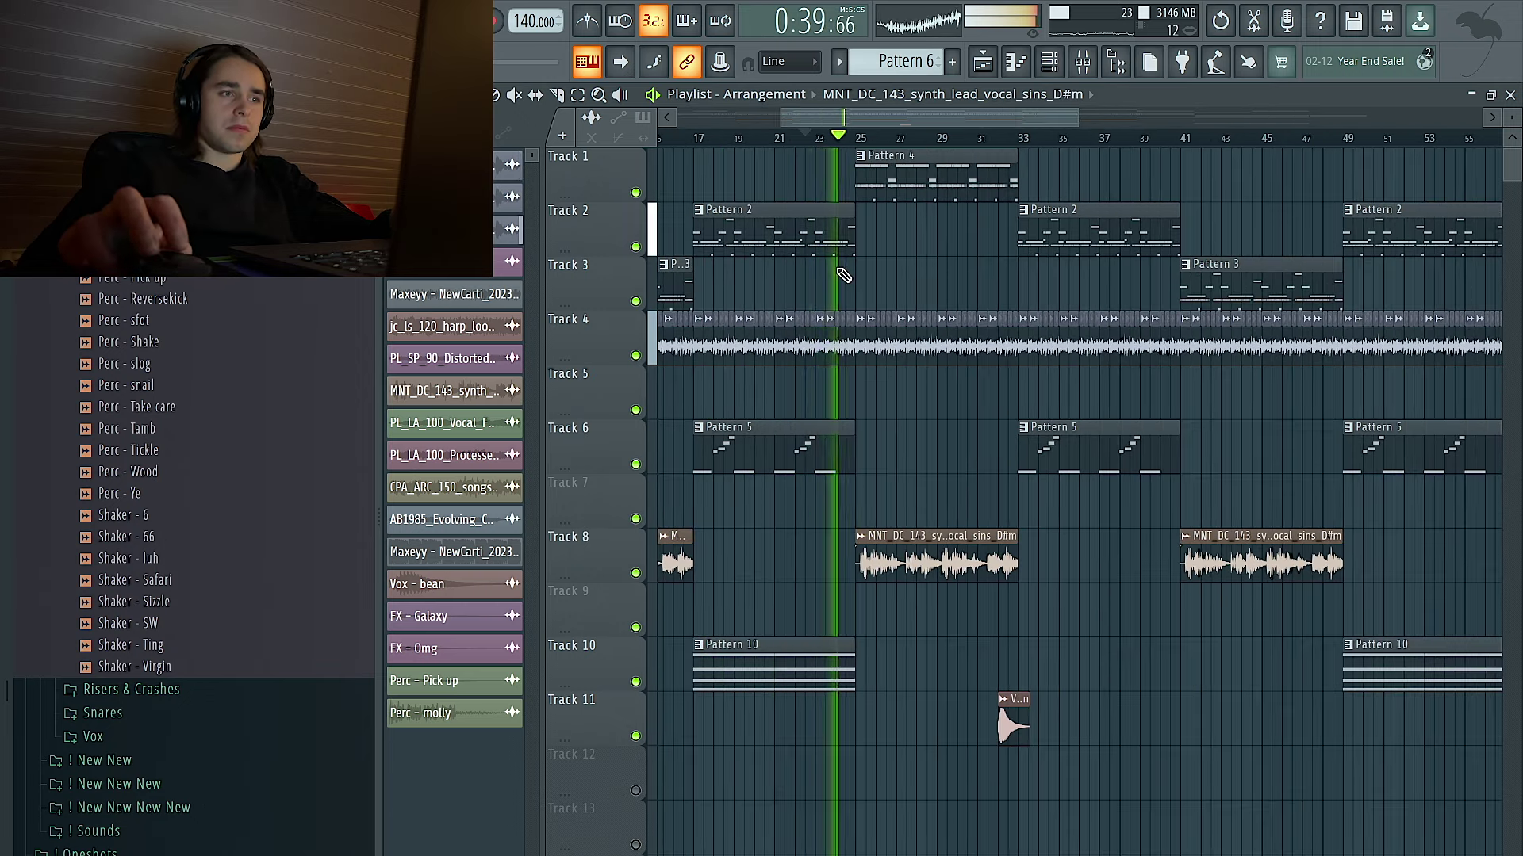
{"action": "scroll", "coordinate": [289, 364], "scroll_direction": "up", "scroll_amount": 12}
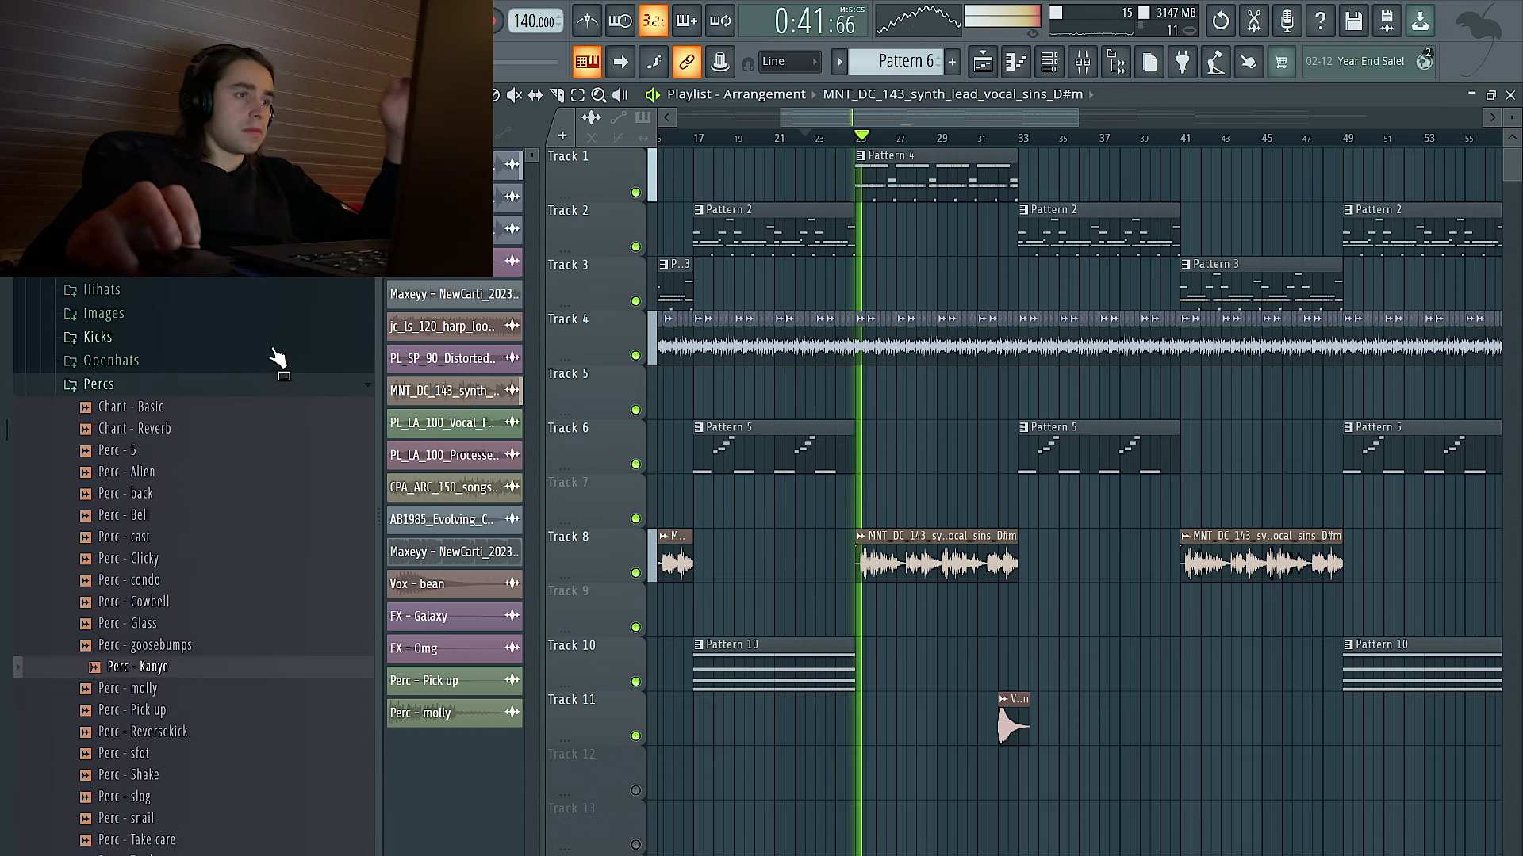
{"action": "left_click", "coordinate": [163, 441]}
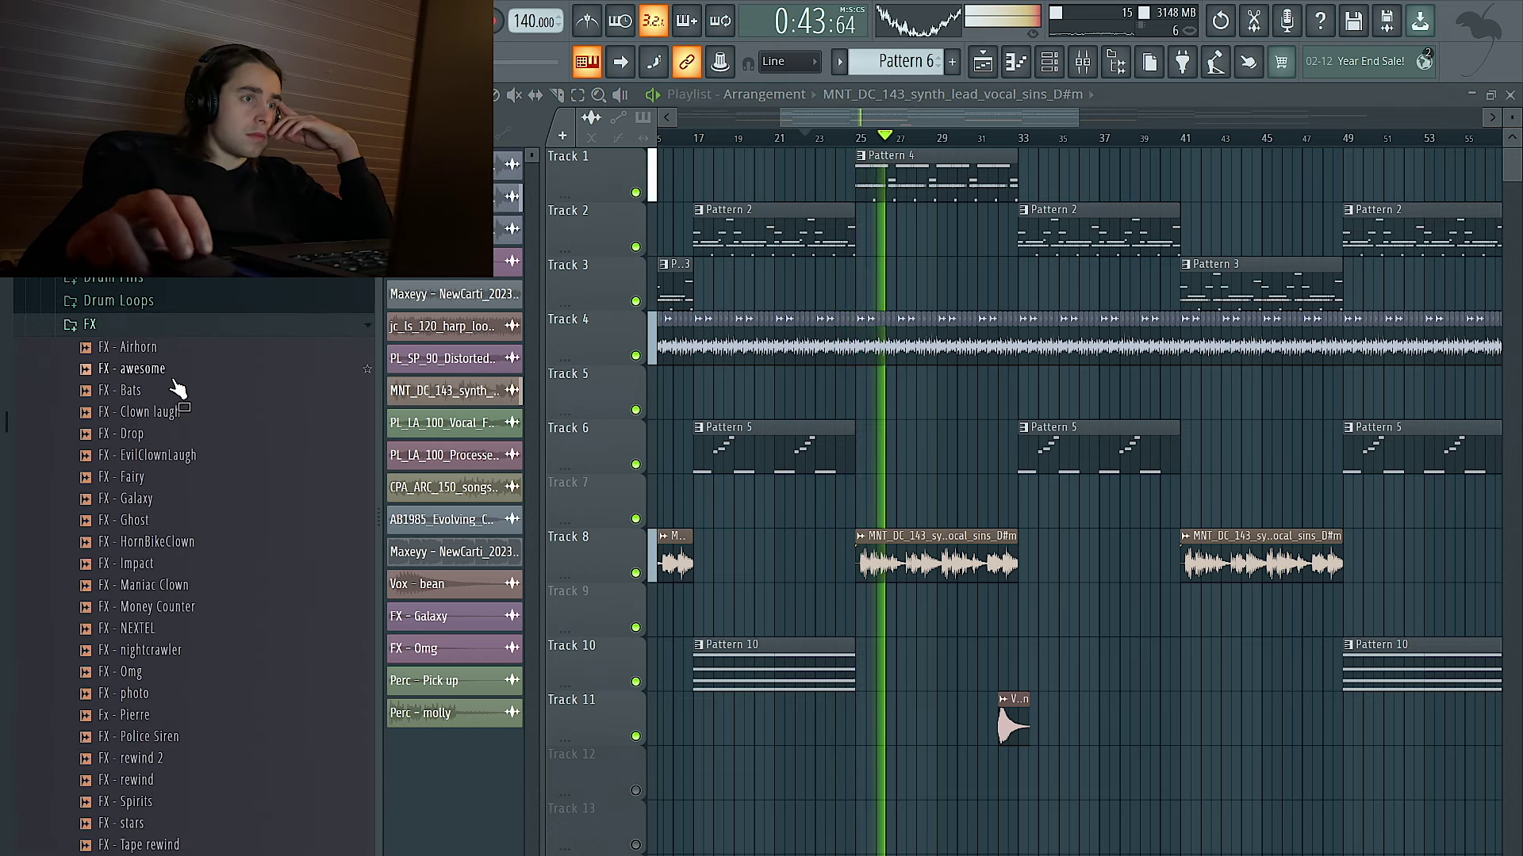
{"action": "left_click", "coordinate": [146, 328]}
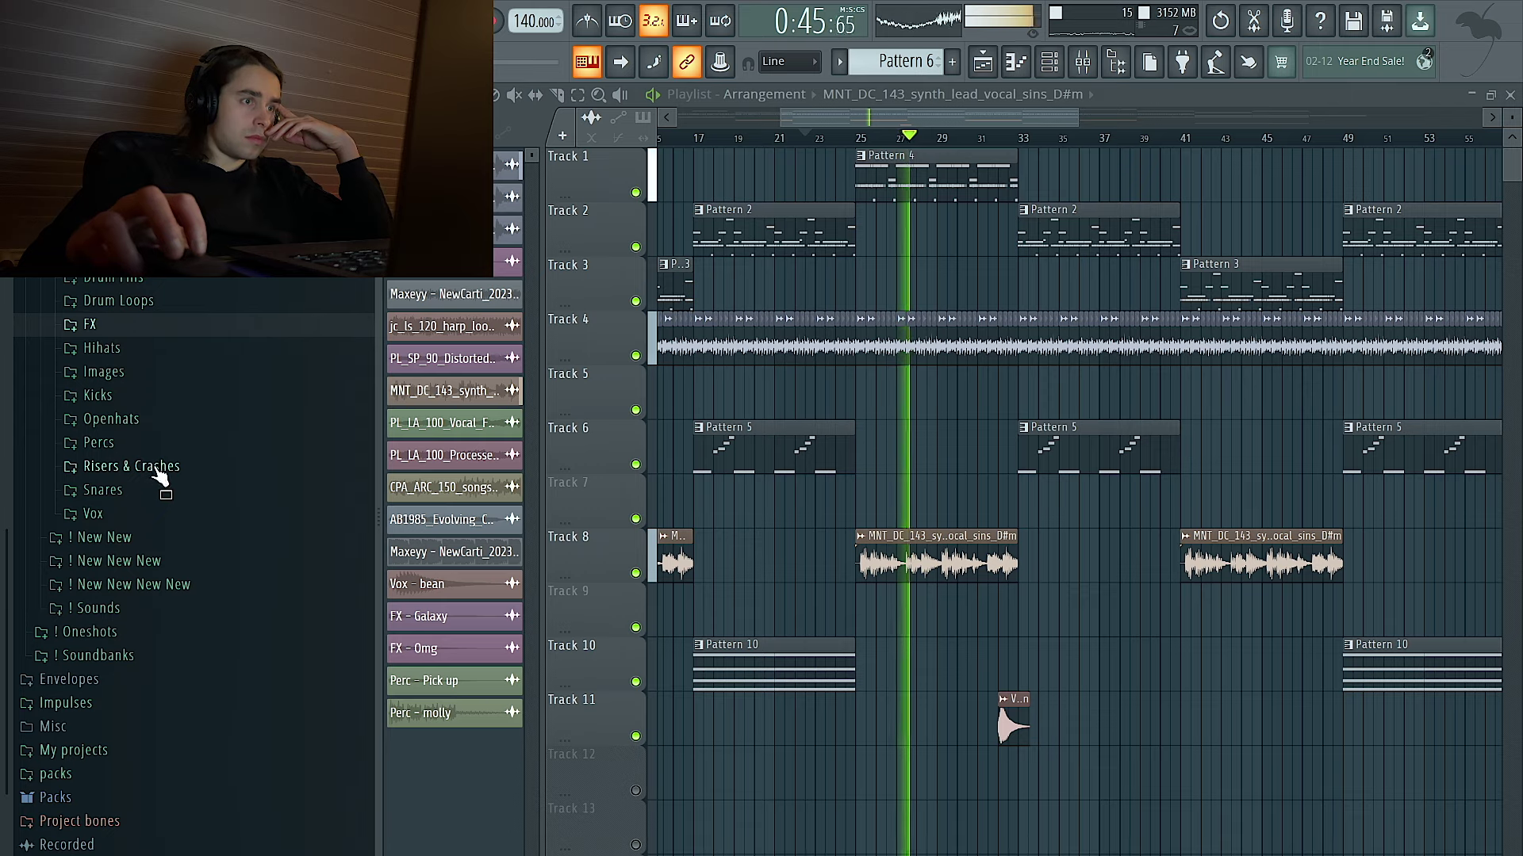
{"action": "left_click", "coordinate": [153, 442]}
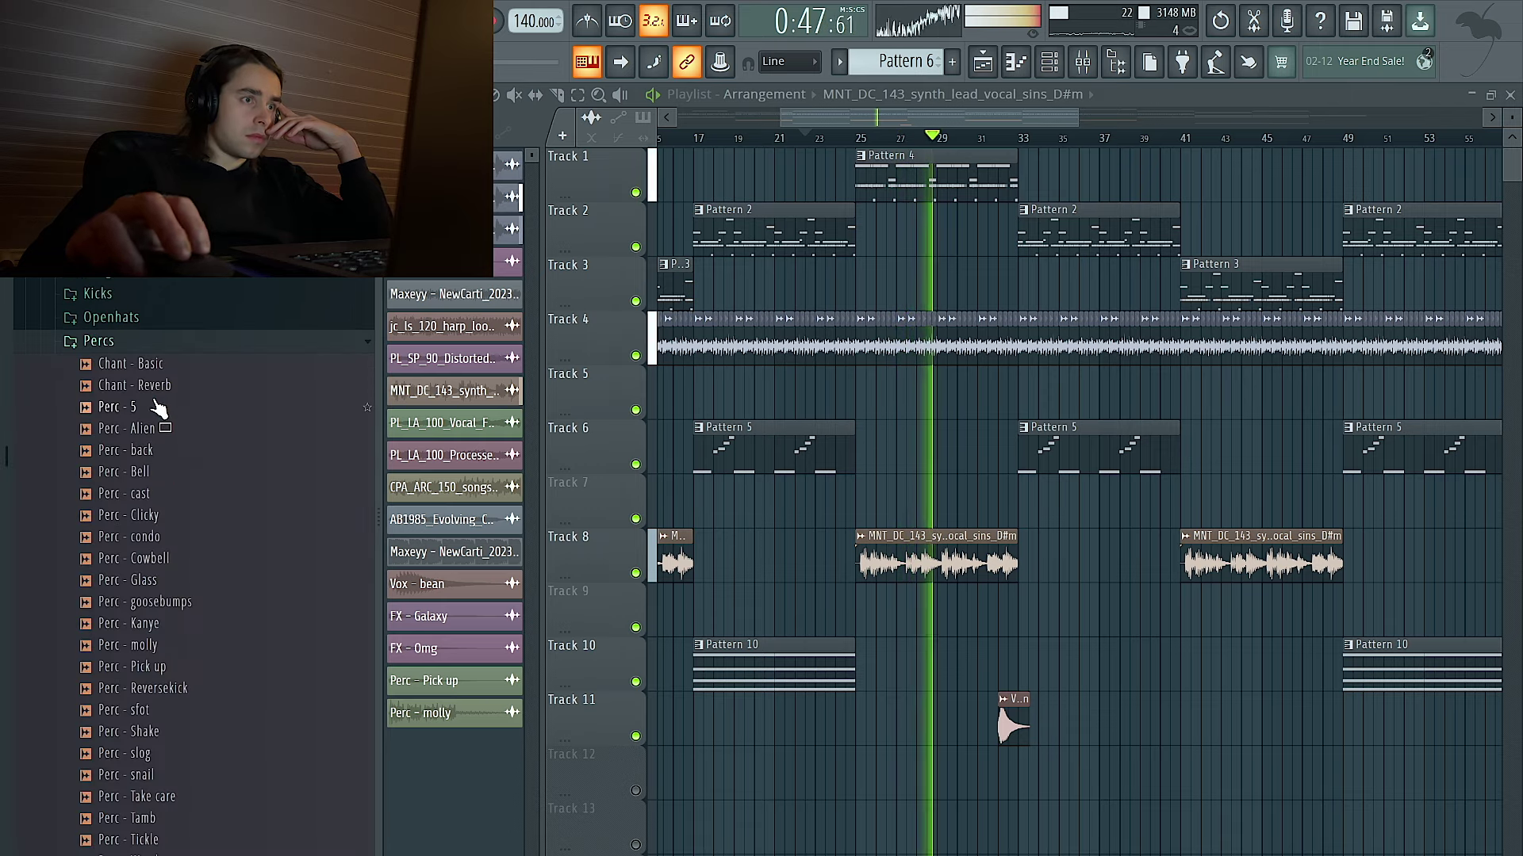
{"action": "left_click", "coordinate": [146, 344]}
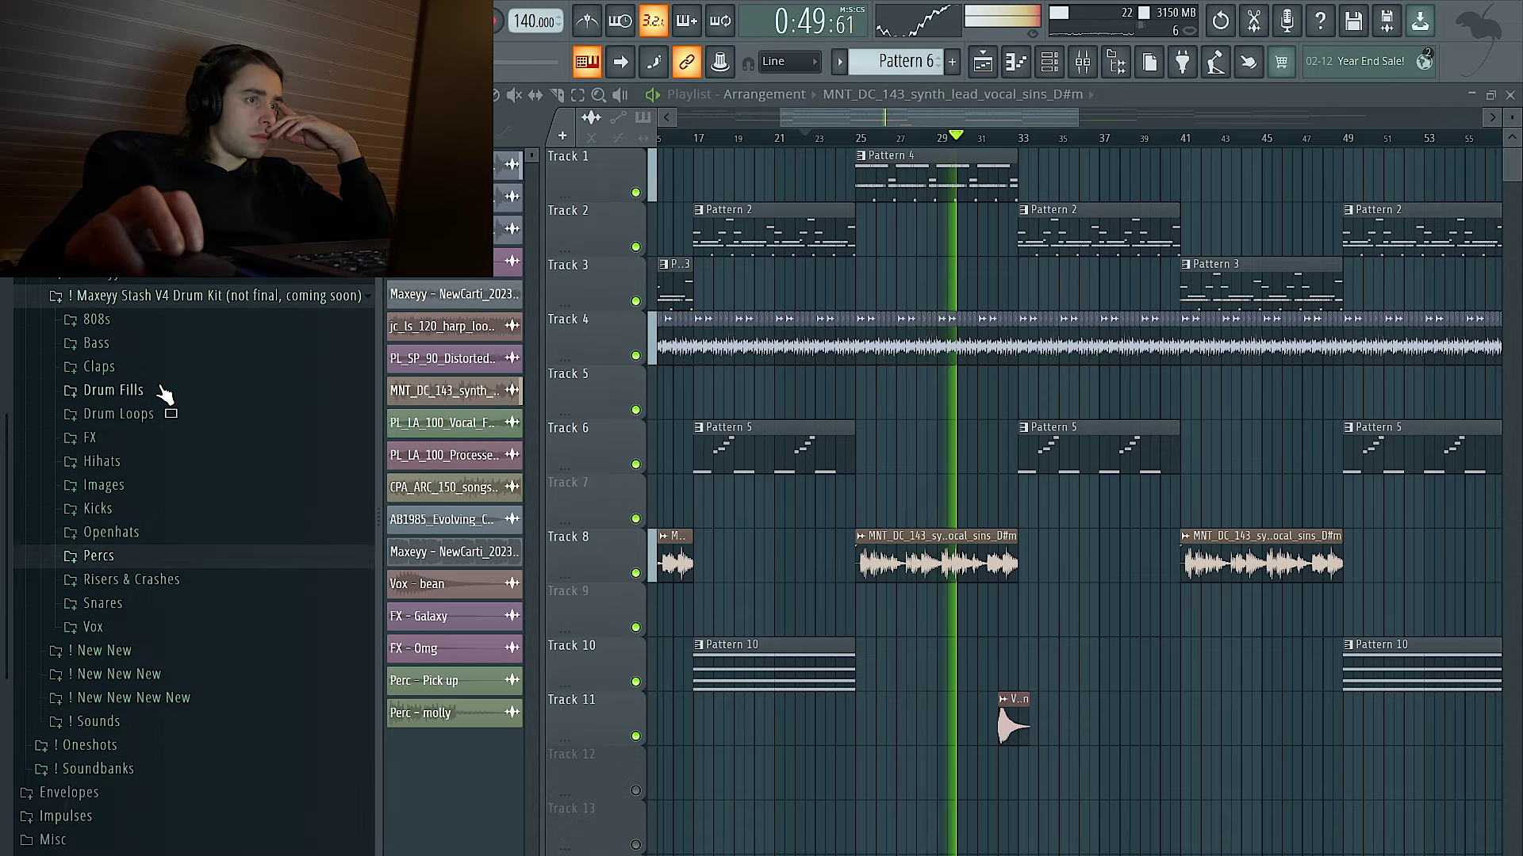
{"action": "left_click", "coordinate": [141, 562]}
{"action": "left_click", "coordinate": [155, 436]}
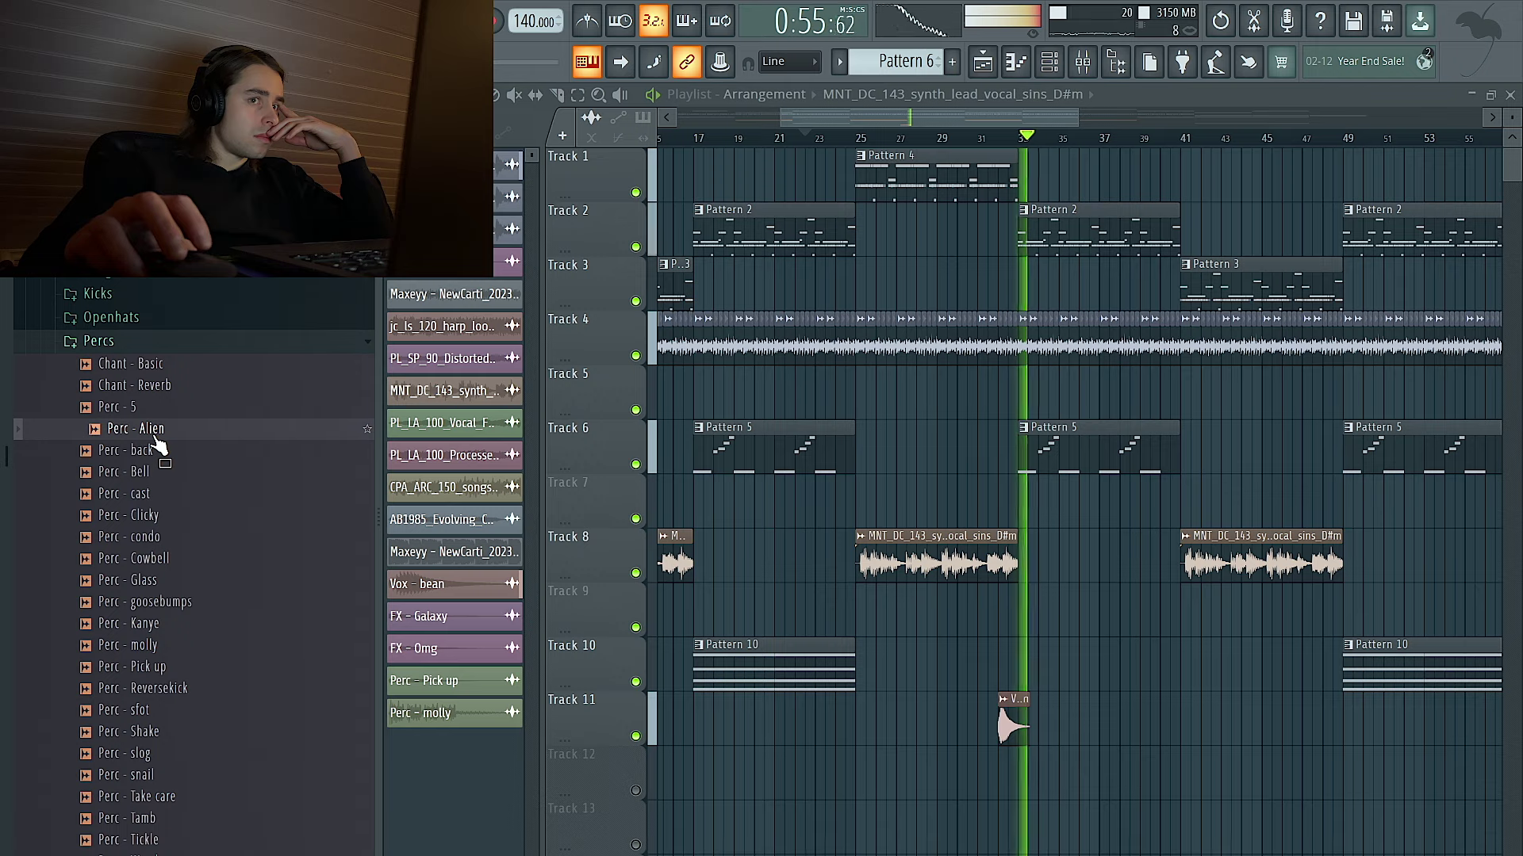
Place a second Vox - bean clip on Track 11 at bar 64 and review the arrangement around it.
{"action": "scroll", "coordinate": [1042, 728], "scroll_direction": "down", "scroll_amount": 3}
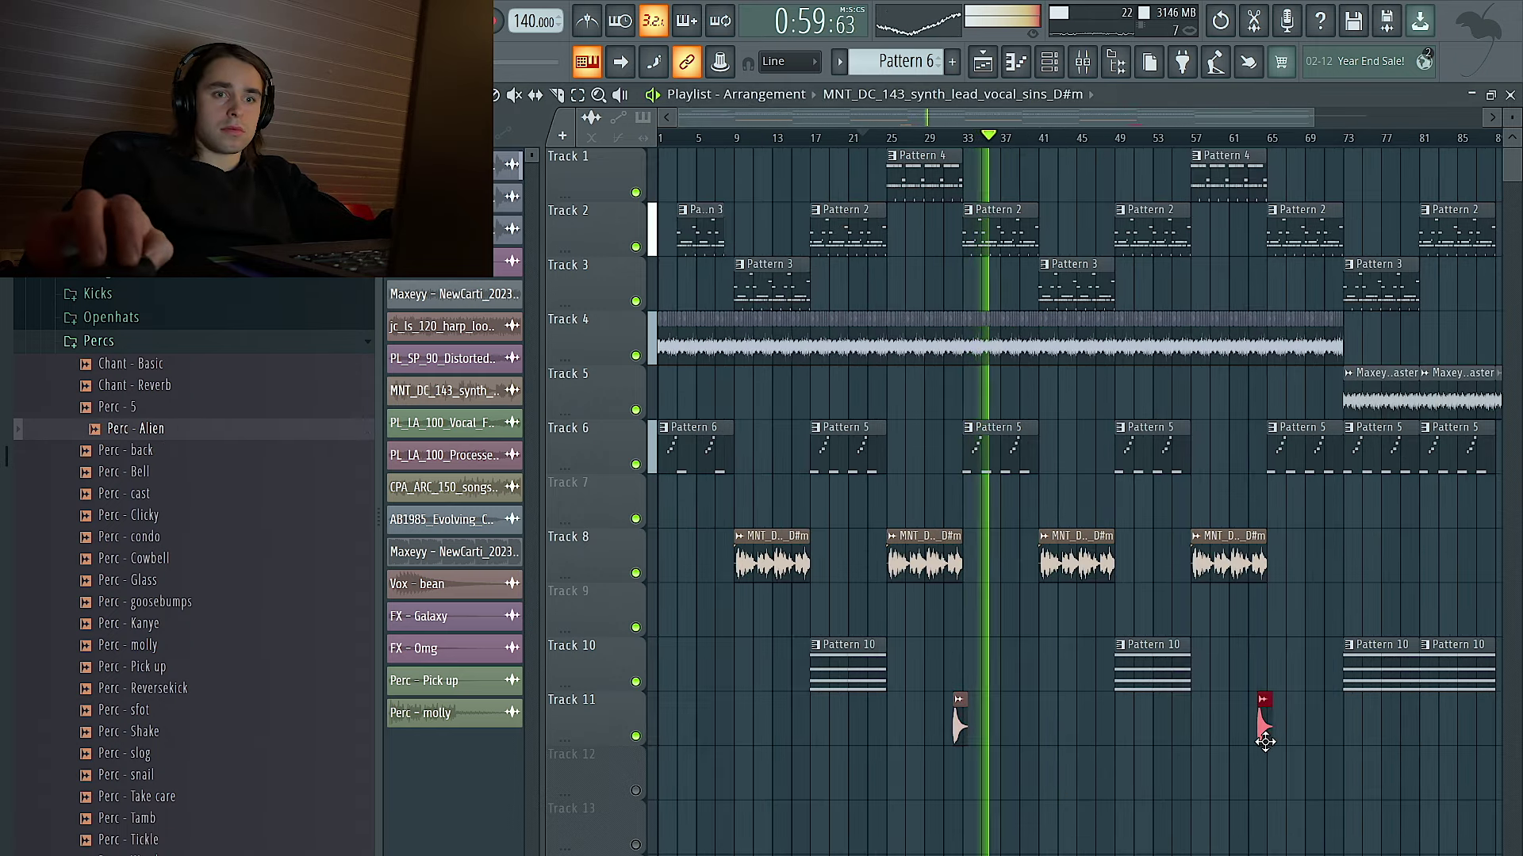
{"action": "scroll", "coordinate": [1184, 745], "scroll_direction": "down", "scroll_amount": 1}
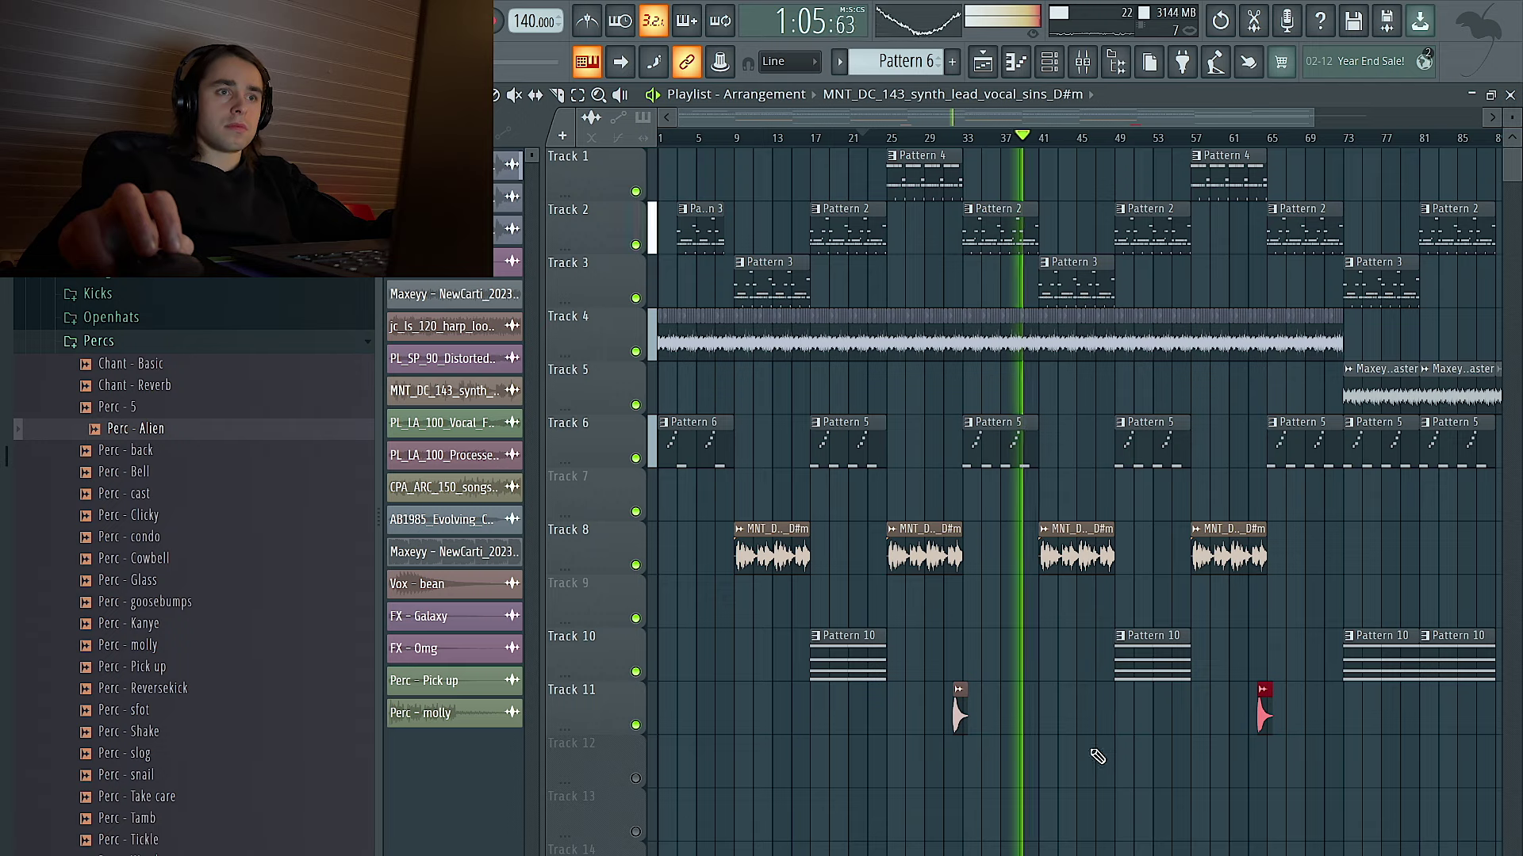
{"action": "scroll", "coordinate": [1077, 697], "scroll_direction": "down", "scroll_amount": 1}
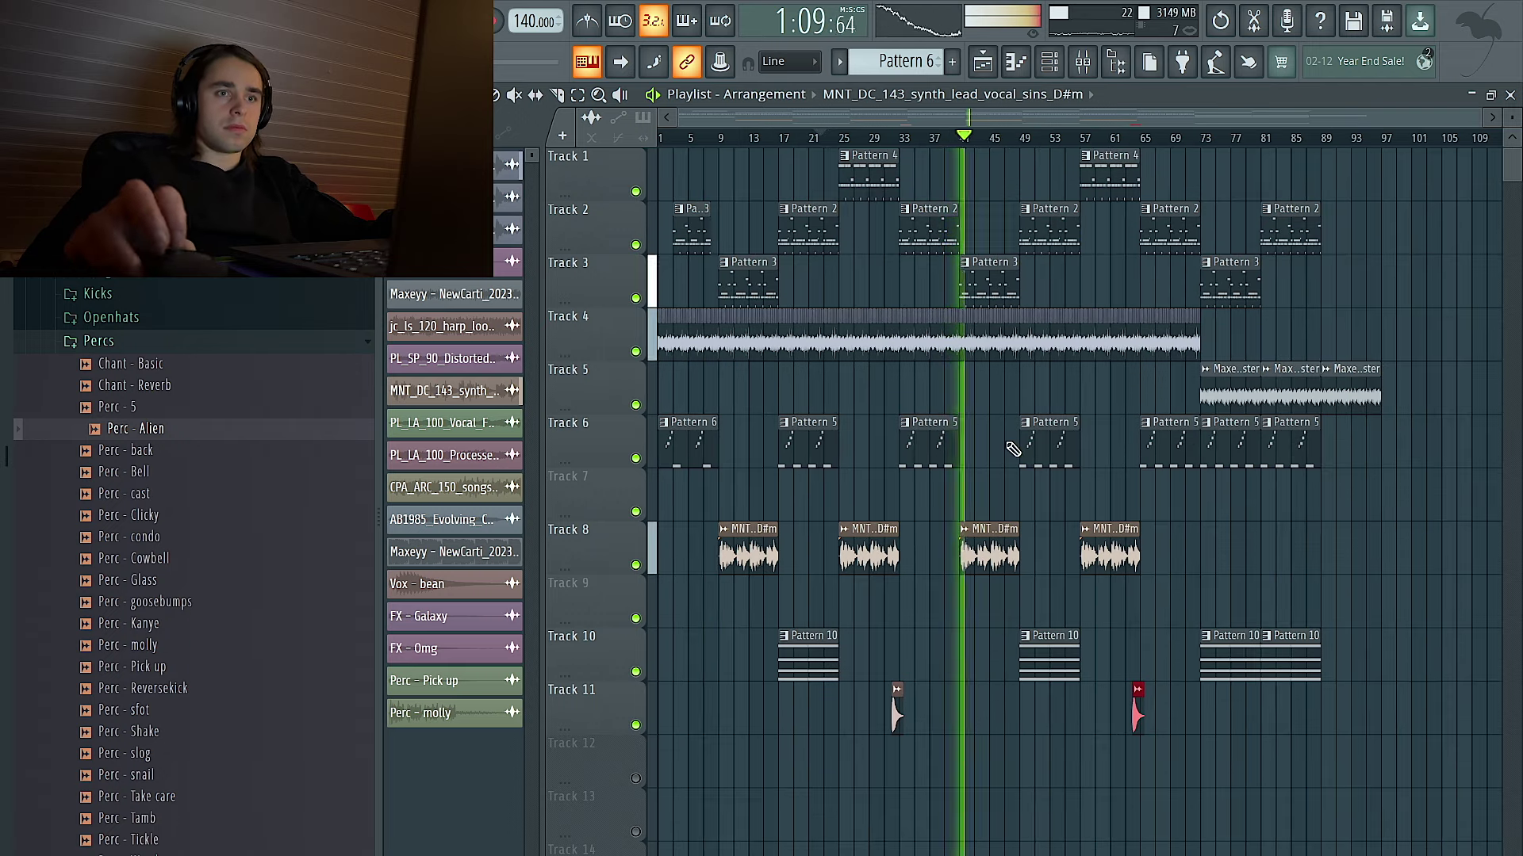
{"action": "scroll", "coordinate": [1014, 449], "scroll_direction": "up", "scroll_amount": 3}
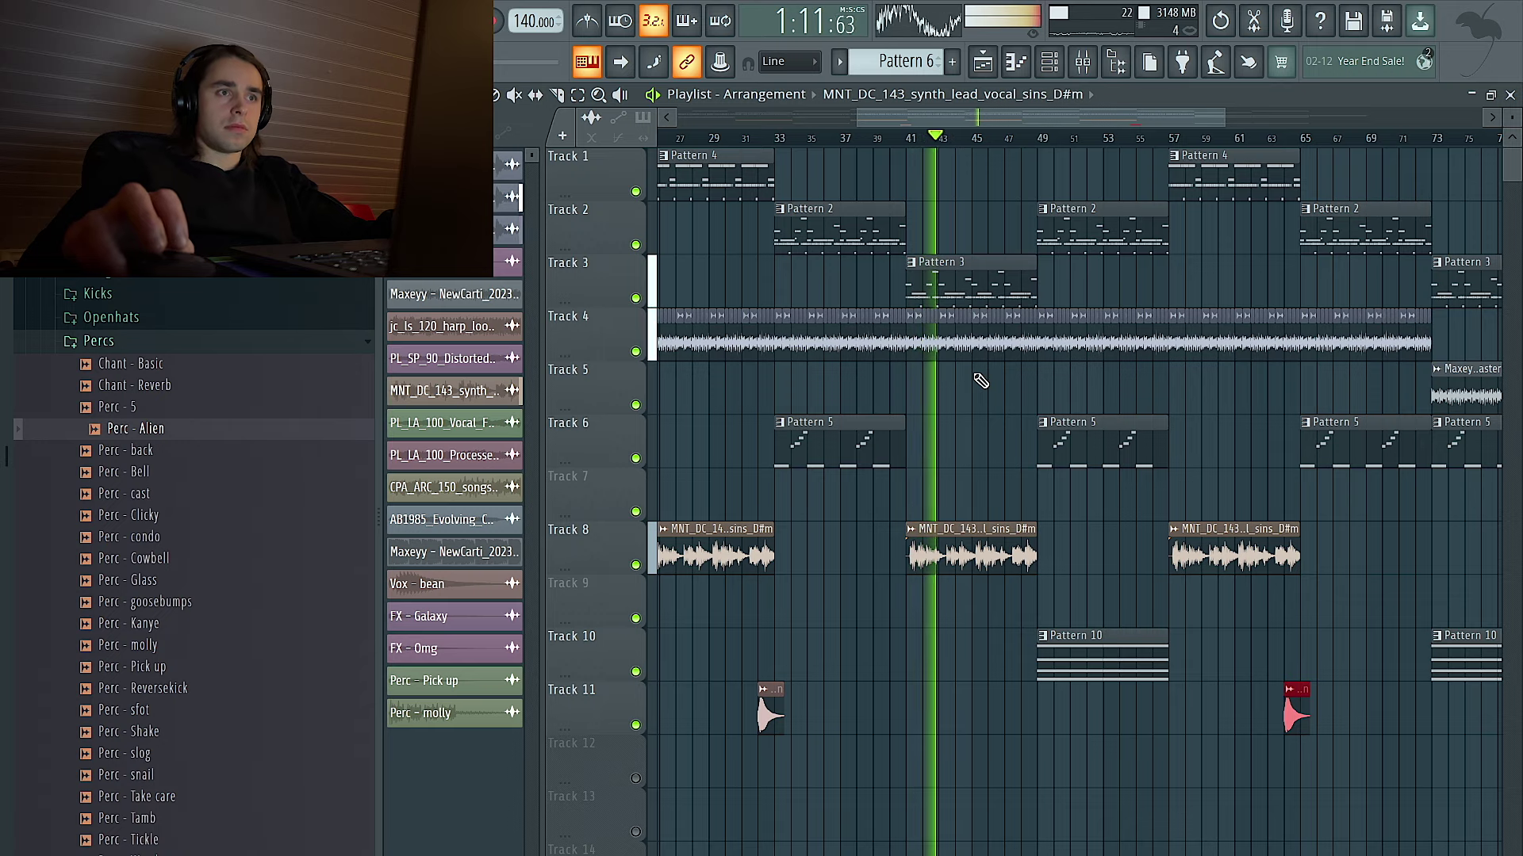
{"action": "scroll", "coordinate": [987, 428], "scroll_direction": "down", "scroll_amount": 3}
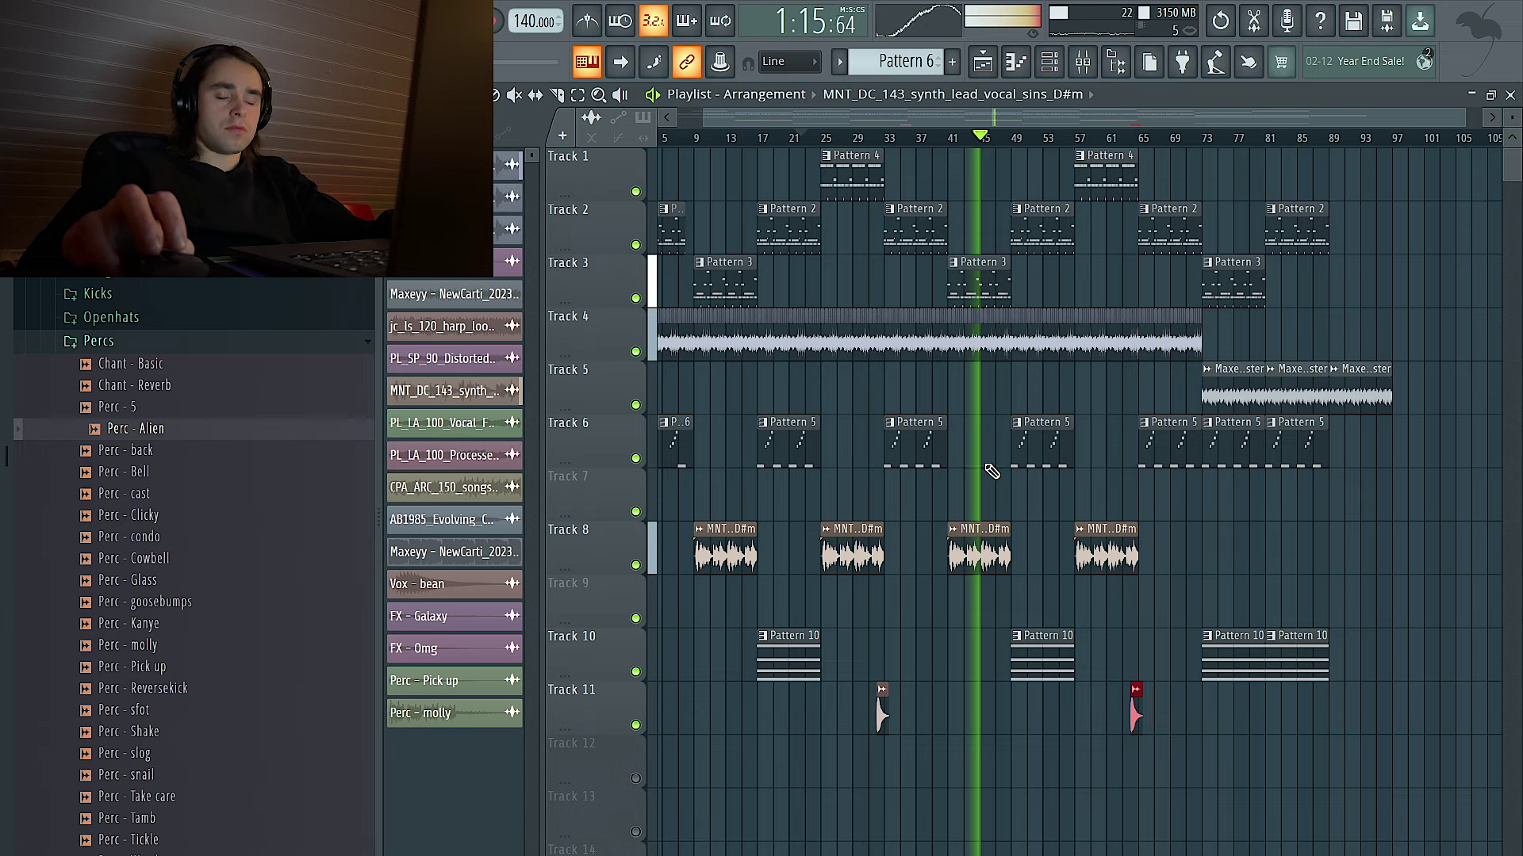
{"action": "scroll", "coordinate": [1023, 499], "scroll_direction": "down", "scroll_amount": 1}
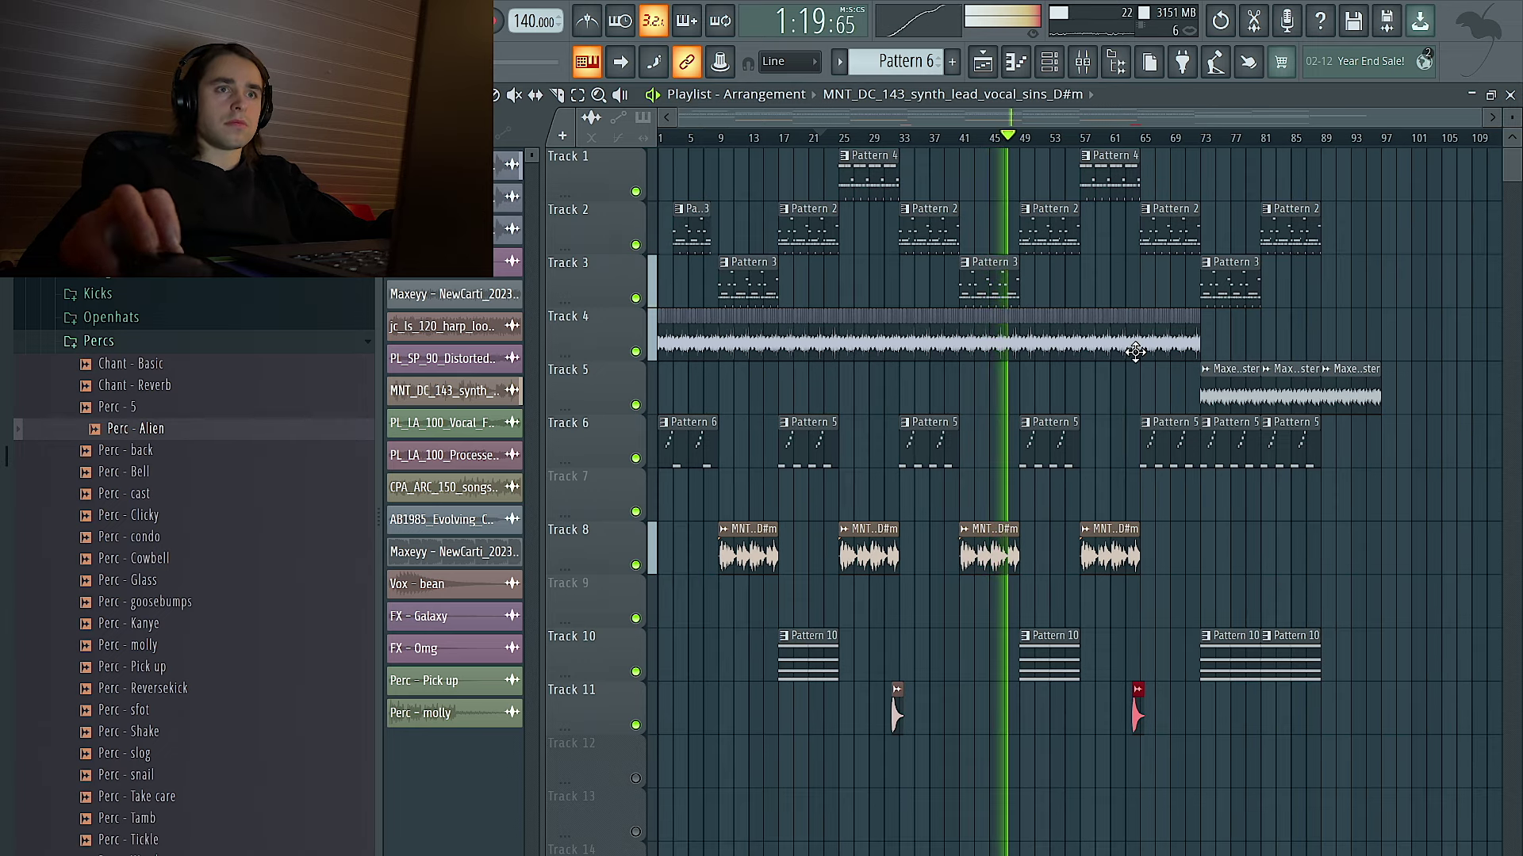
Check the audio channels in the channel rack and purge the project's unused audio clips.
{"action": "left_click", "coordinate": [1049, 63]}
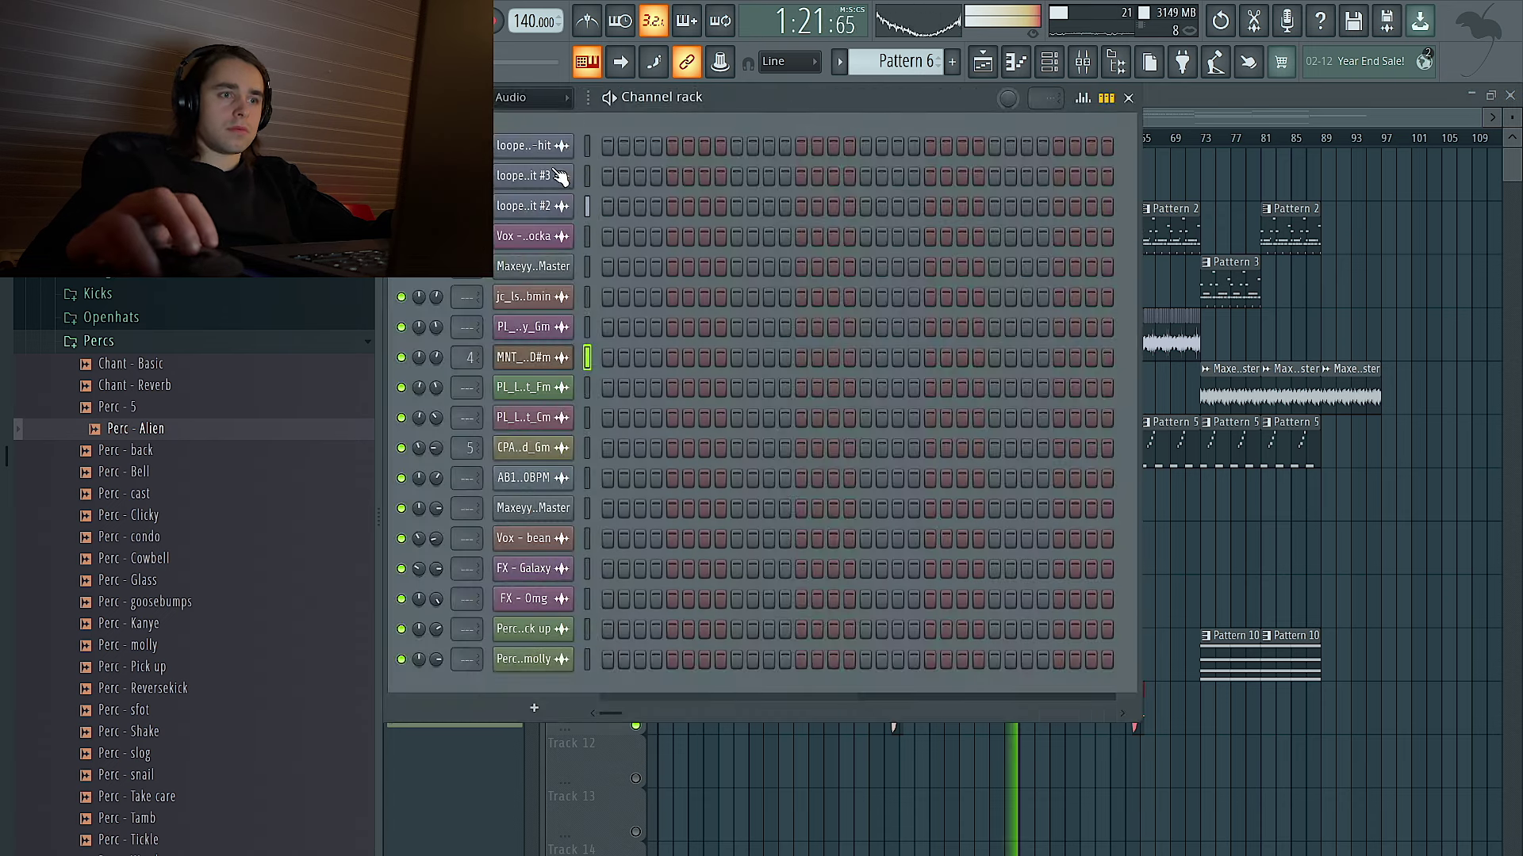
{"action": "left_click", "coordinate": [268, 14]}
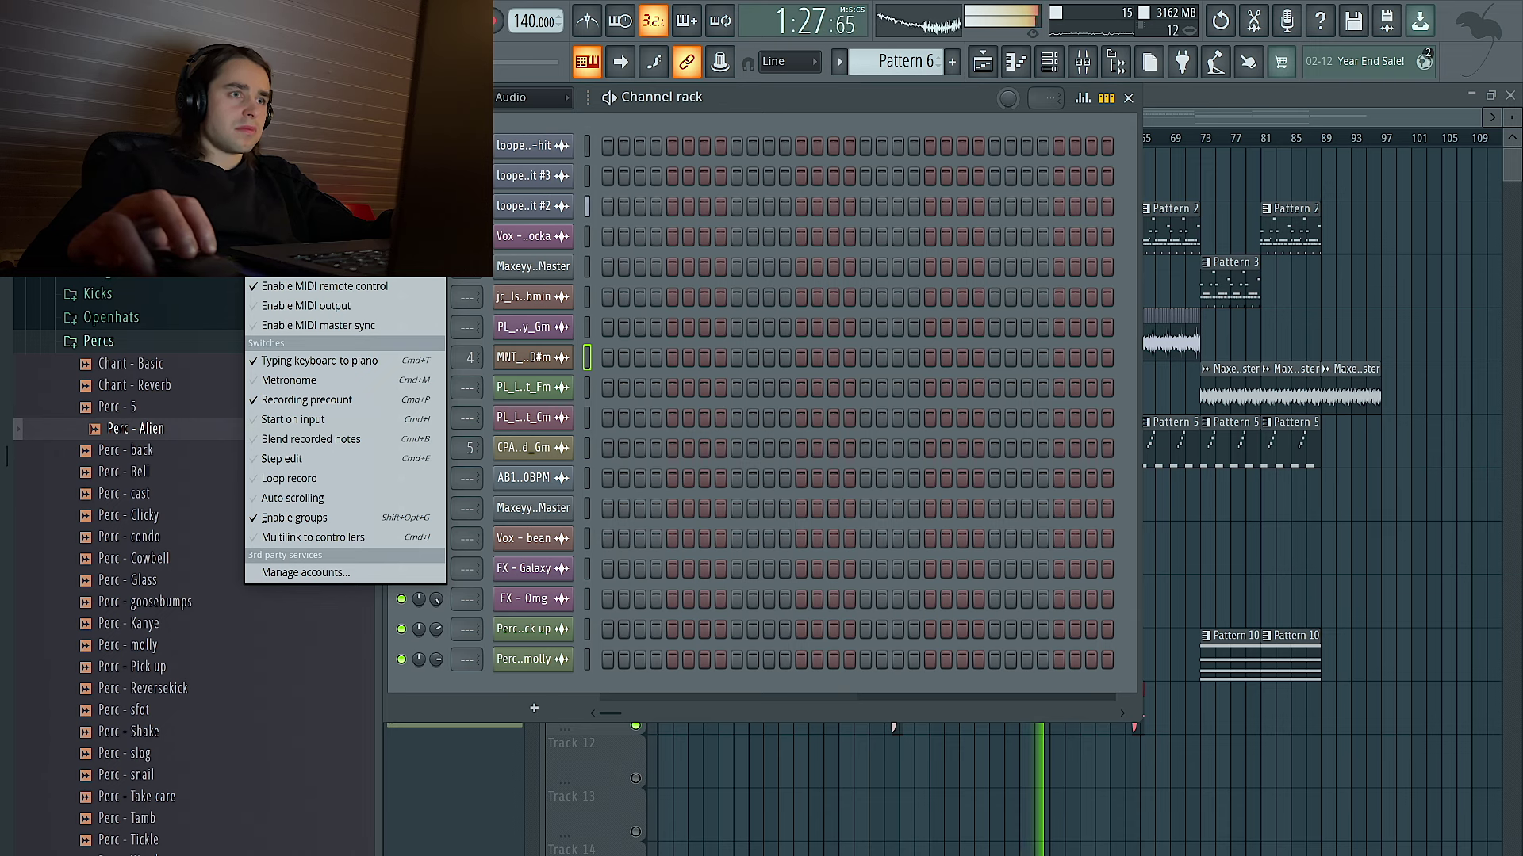
{"action": "mouse_move", "coordinate": [317, 13]}
{"action": "mouse_move", "coordinate": [341, 86]}
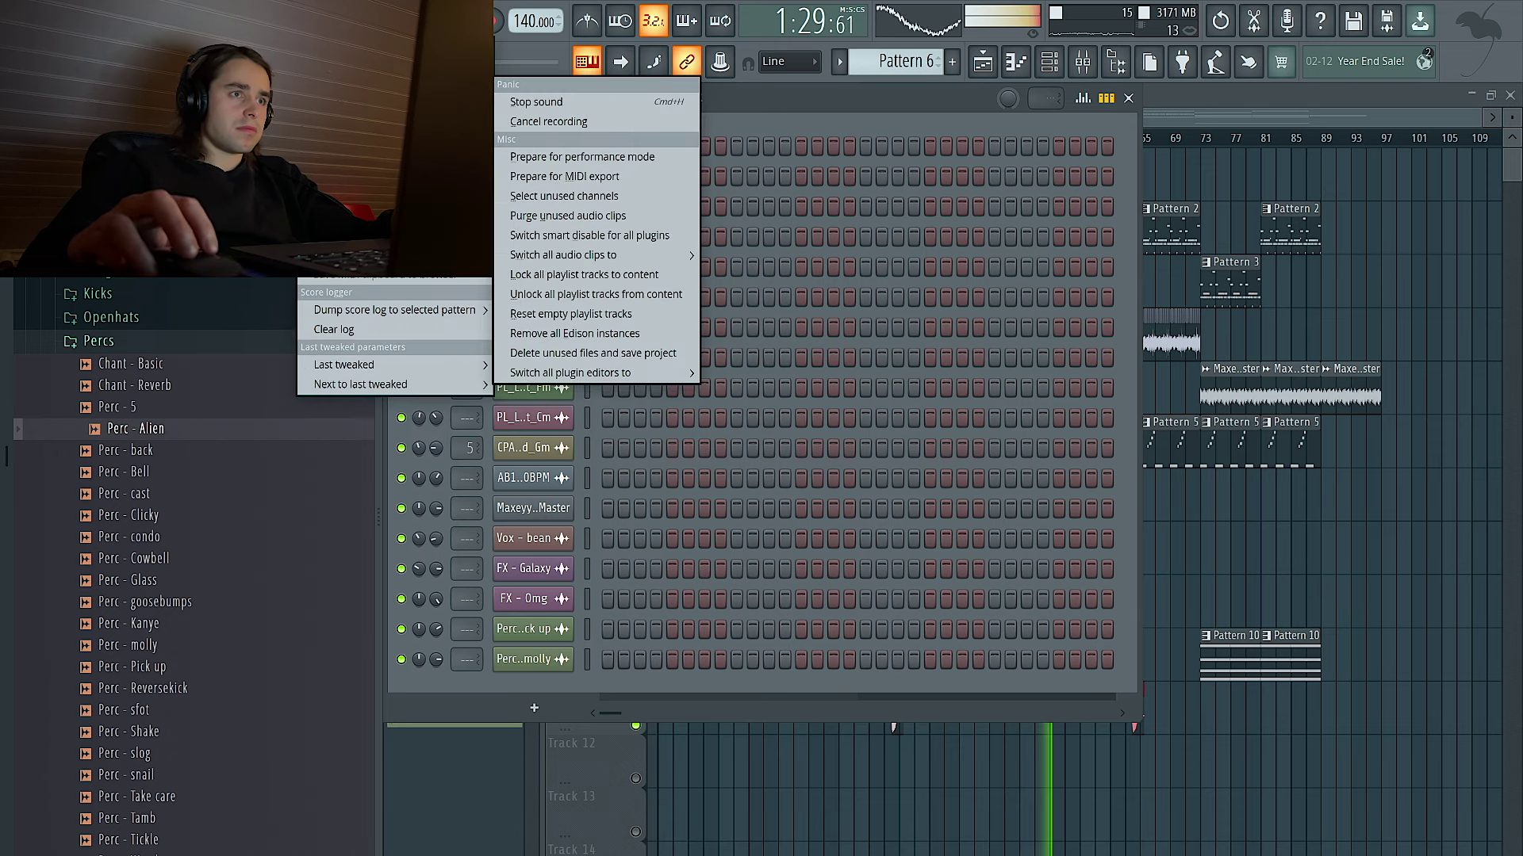
{"action": "left_click", "coordinate": [565, 216]}
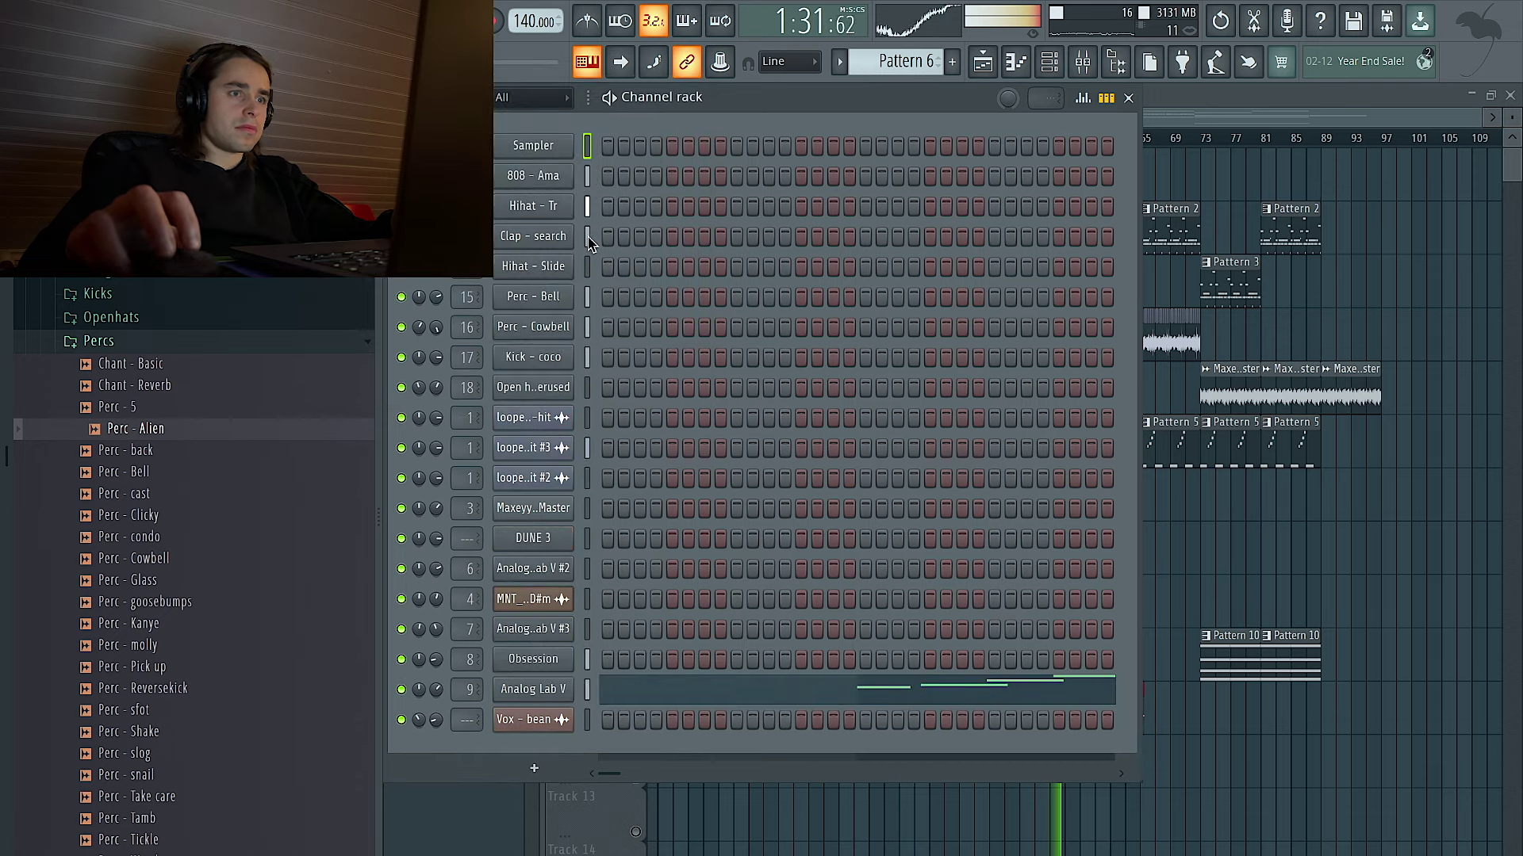
Route the Vox - bean channel to a free mixer track and return to the playlist.
{"action": "left_click", "coordinate": [549, 710]}
{"action": "key", "text": "ctrl+l"}
{"action": "right_click", "coordinate": [1369, 271]}
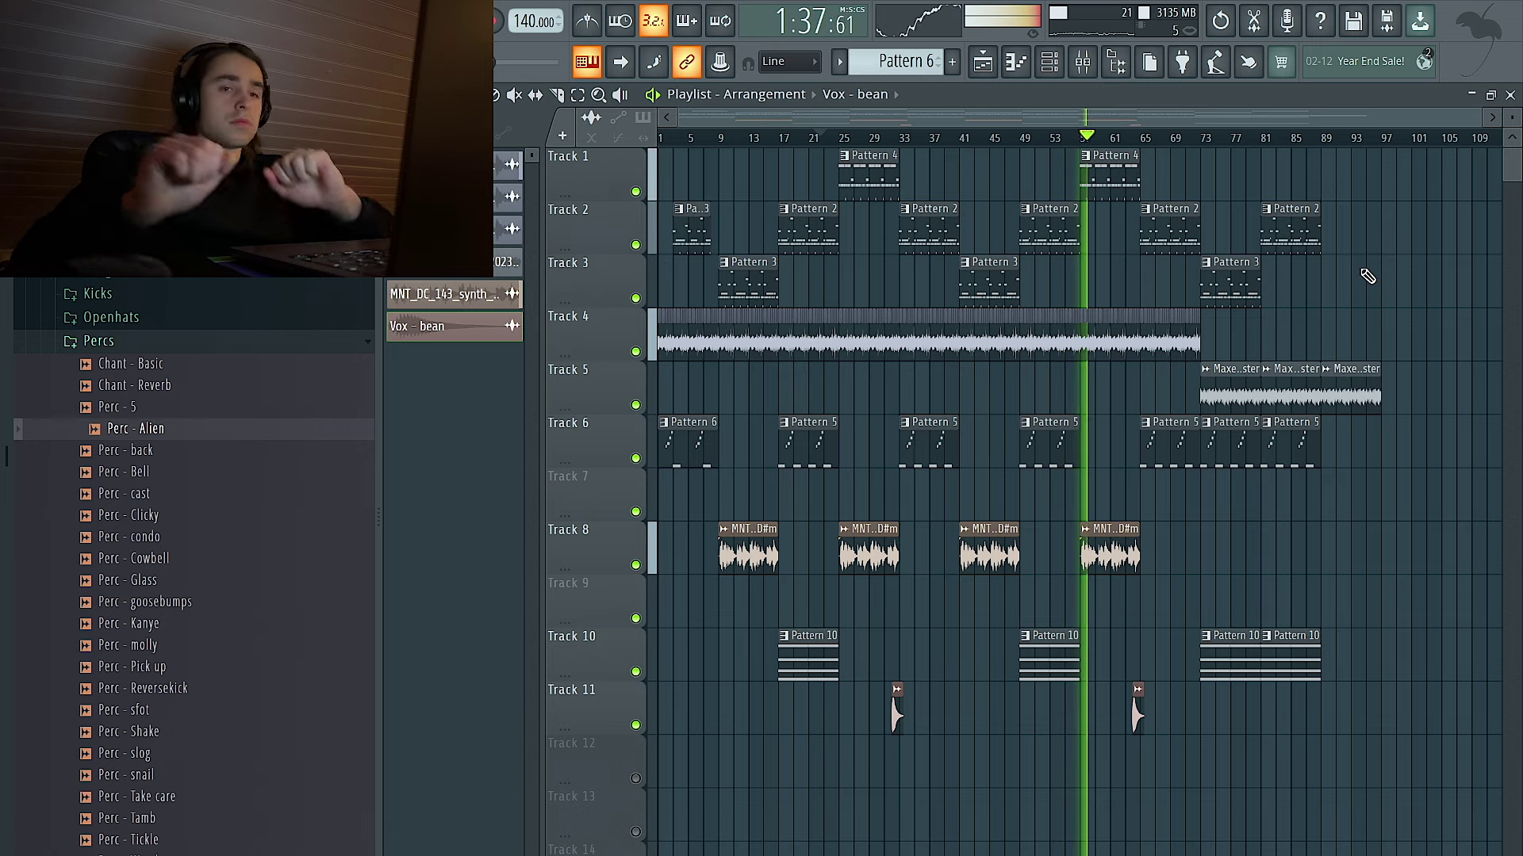
Try the section at bar 57 without the vocal lead clip on Track 8.
{"action": "right_click", "coordinate": [1121, 564]}
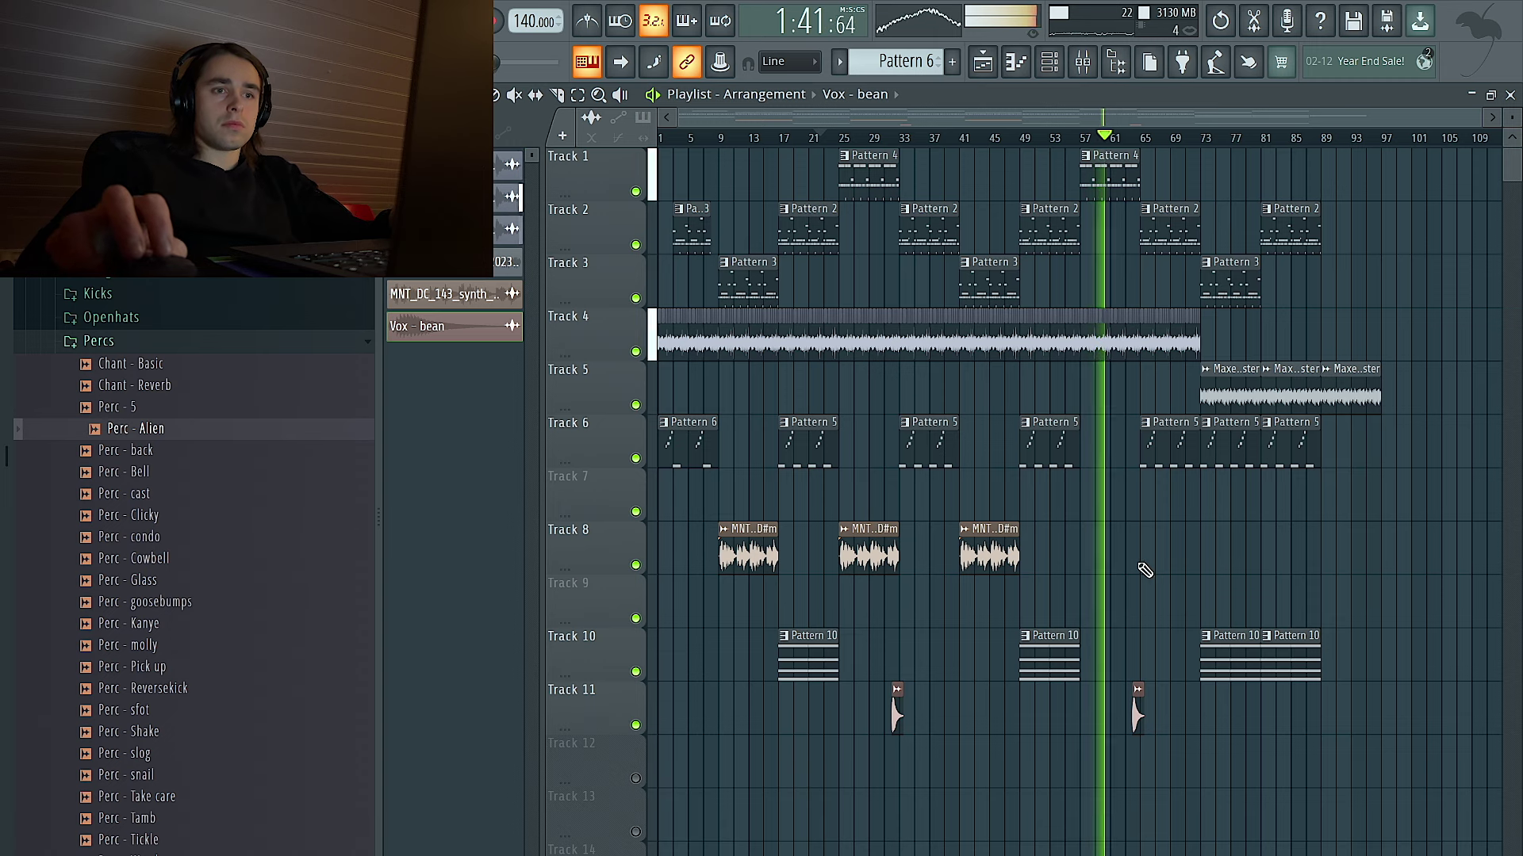
{"action": "left_click", "coordinate": [1127, 565]}
{"action": "right_click", "coordinate": [1127, 571]}
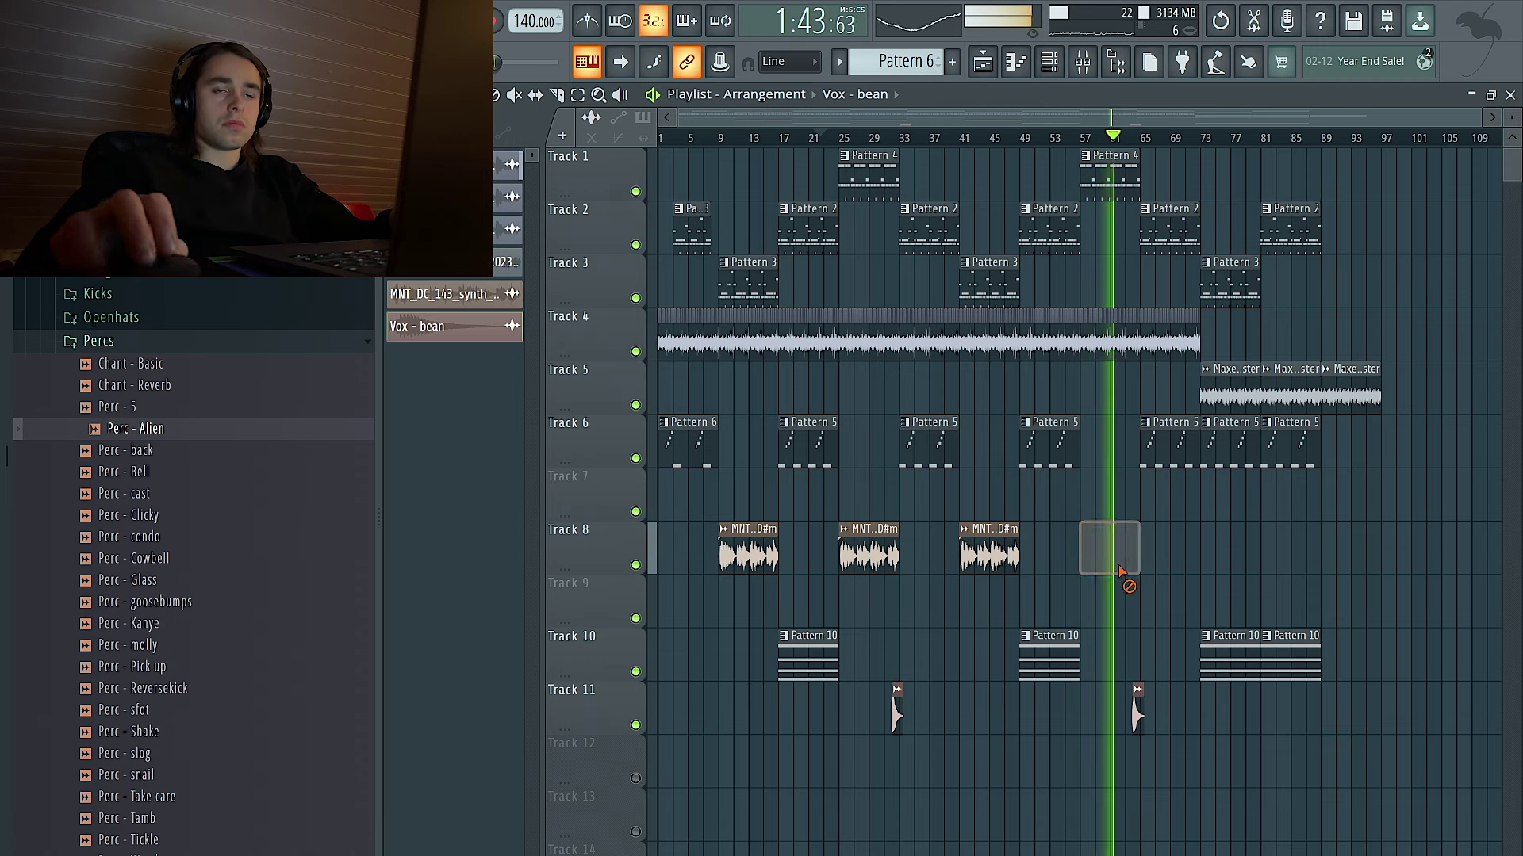
{"action": "left_click", "coordinate": [1122, 574]}
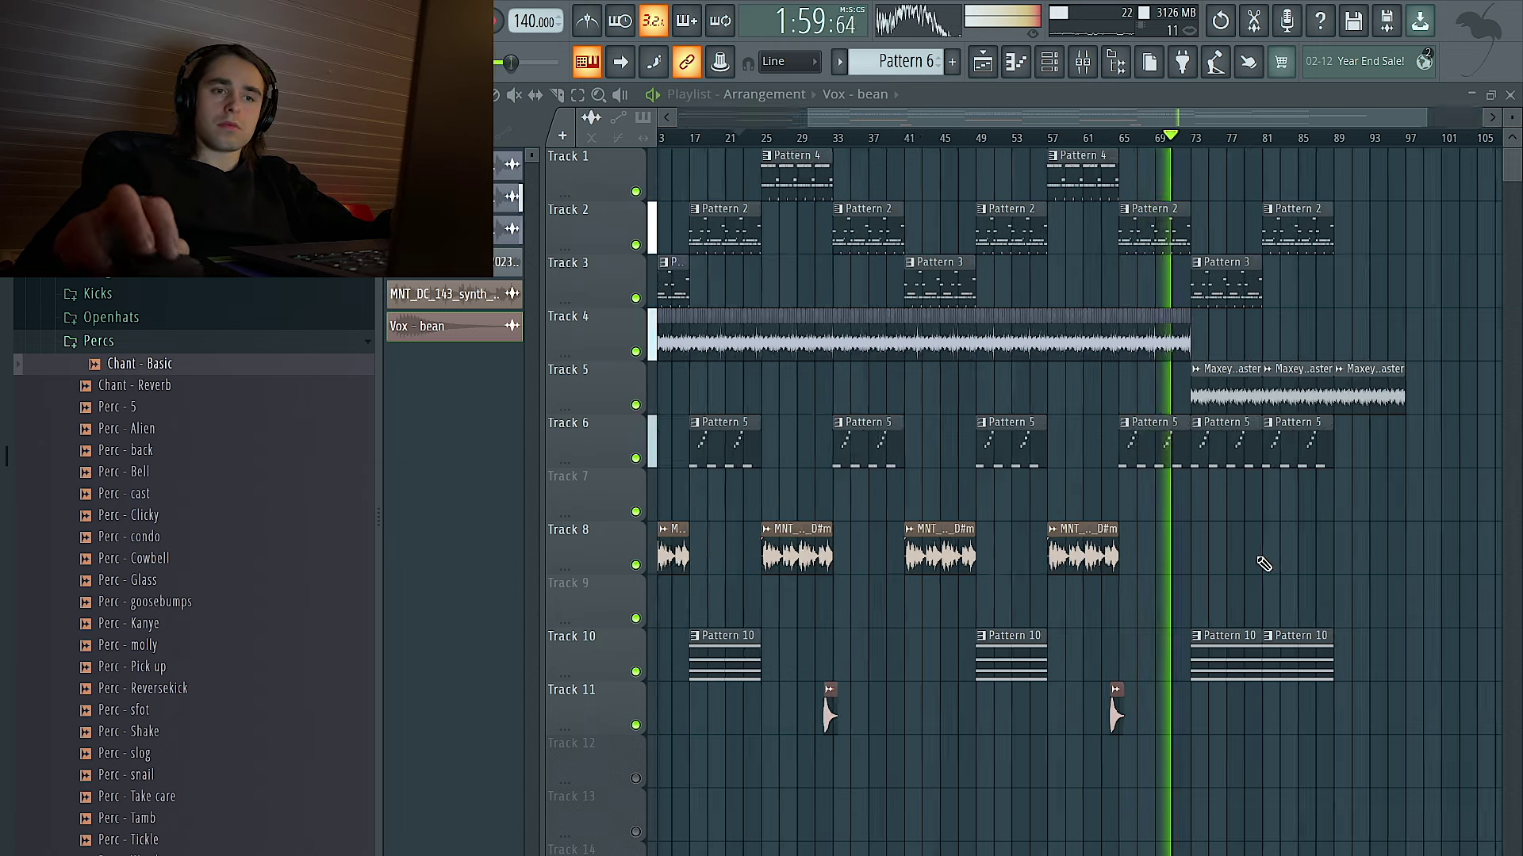
Remove the Pattern 10 clip at bar 73 on Track 10 and place a second Riser - Skyfall clip on Track 7 at bar 85.
{"action": "right_click", "coordinate": [1238, 654]}
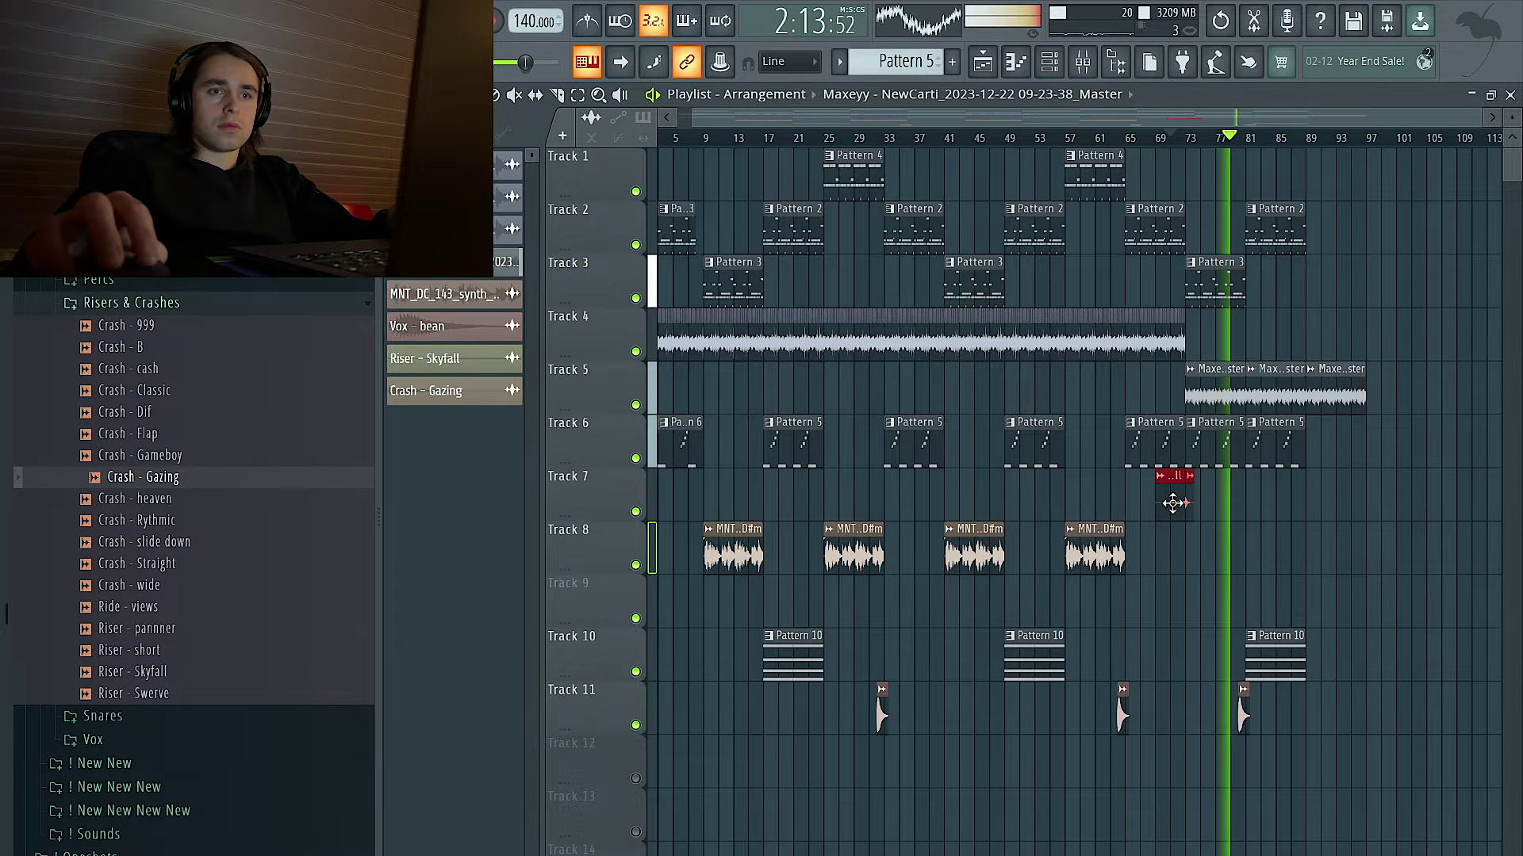
{"action": "left_click_drag", "start_coordinate": [1172, 502], "coordinate": [1239, 503]}
{"action": "scroll", "coordinate": [1245, 504], "scroll_direction": "up", "scroll_amount": 4}
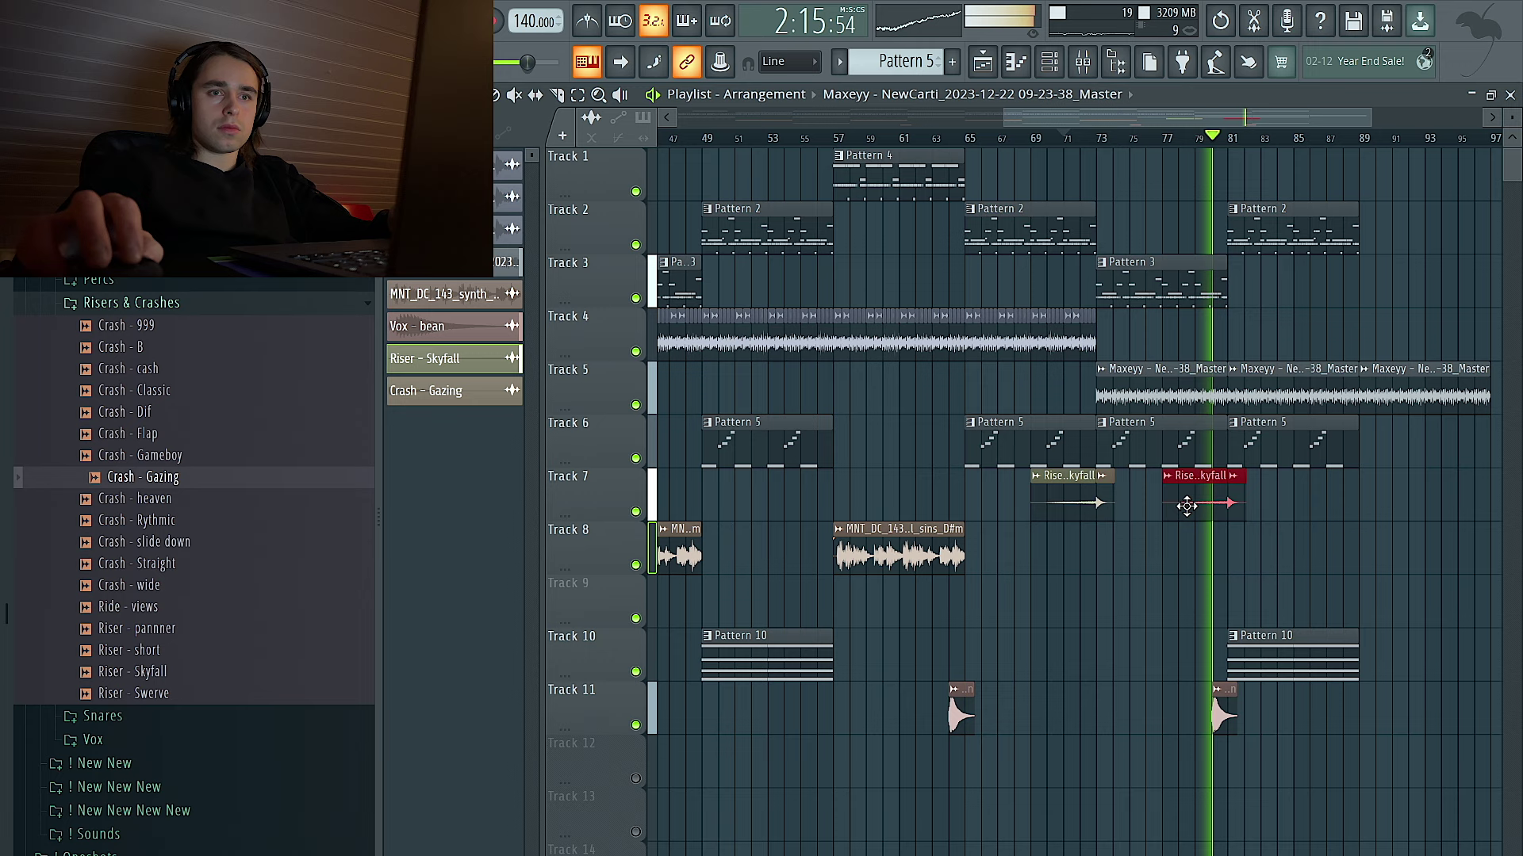
{"action": "right_click", "coordinate": [1169, 508]}
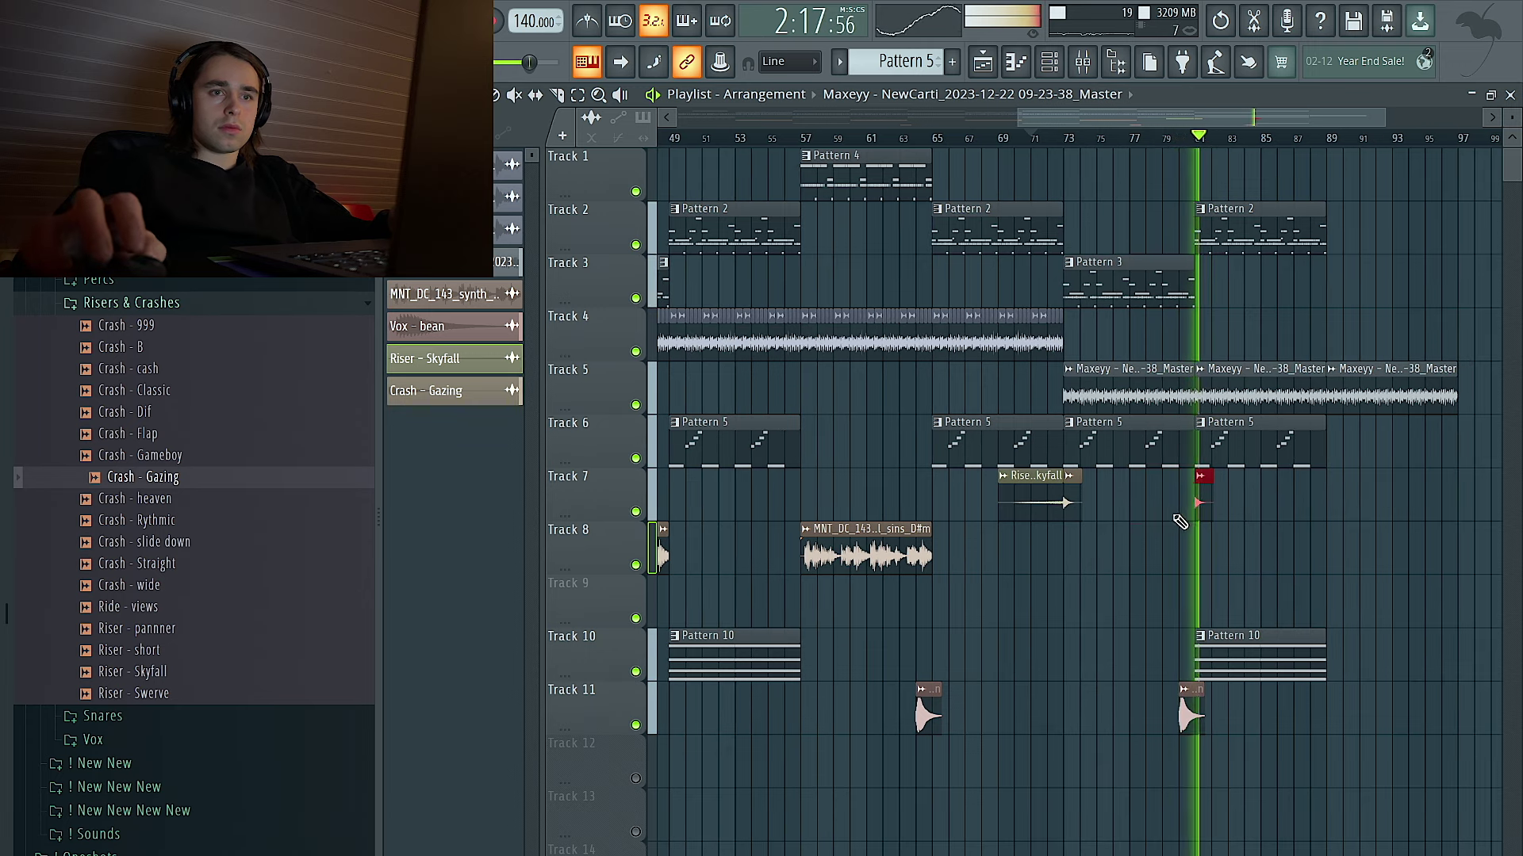
{"action": "left_click_drag", "start_coordinate": [1203, 510], "coordinate": [1293, 504]}
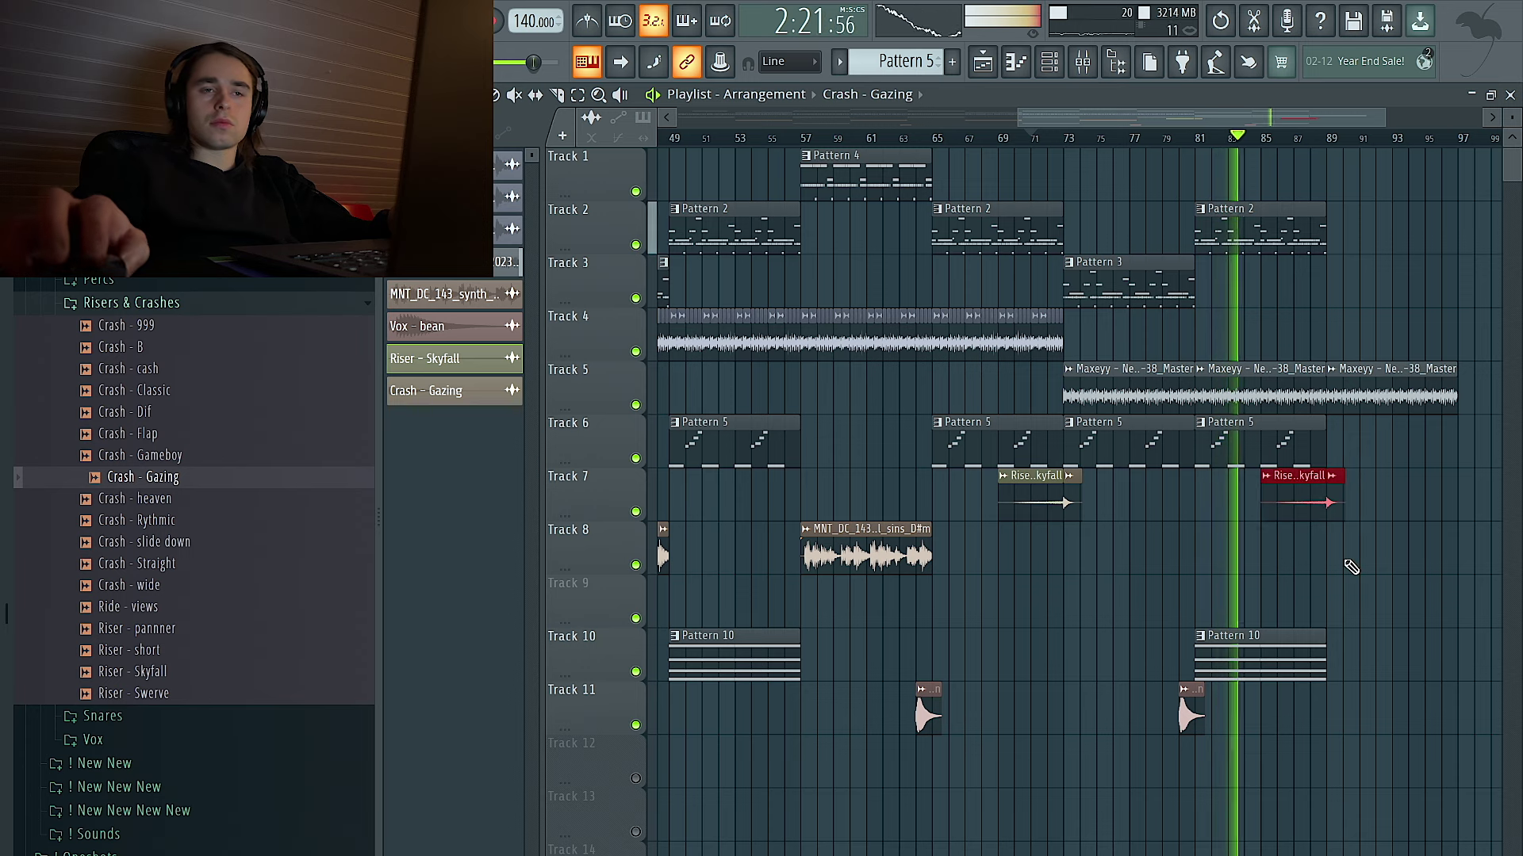
Select bars 89 to 97 in the playlist and create an automation clip for the master volume over that range.
{"action": "scroll", "coordinate": [1348, 563], "scroll_direction": "down", "scroll_amount": 4}
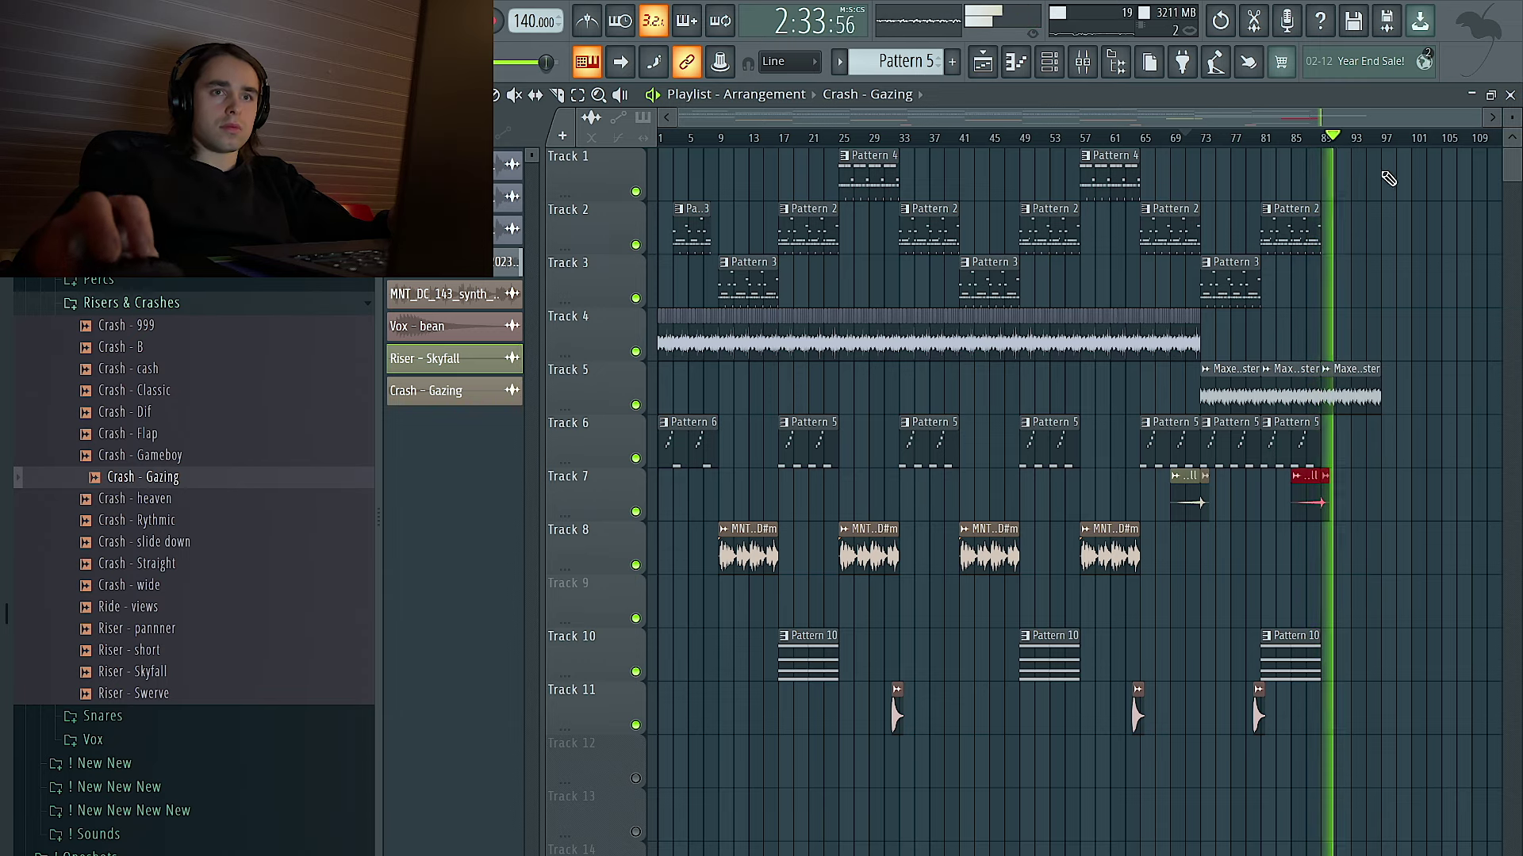
{"action": "left_click_drag", "start_coordinate": [1381, 151], "coordinate": [1326, 155]}
{"action": "left_click", "coordinate": [1082, 61]}
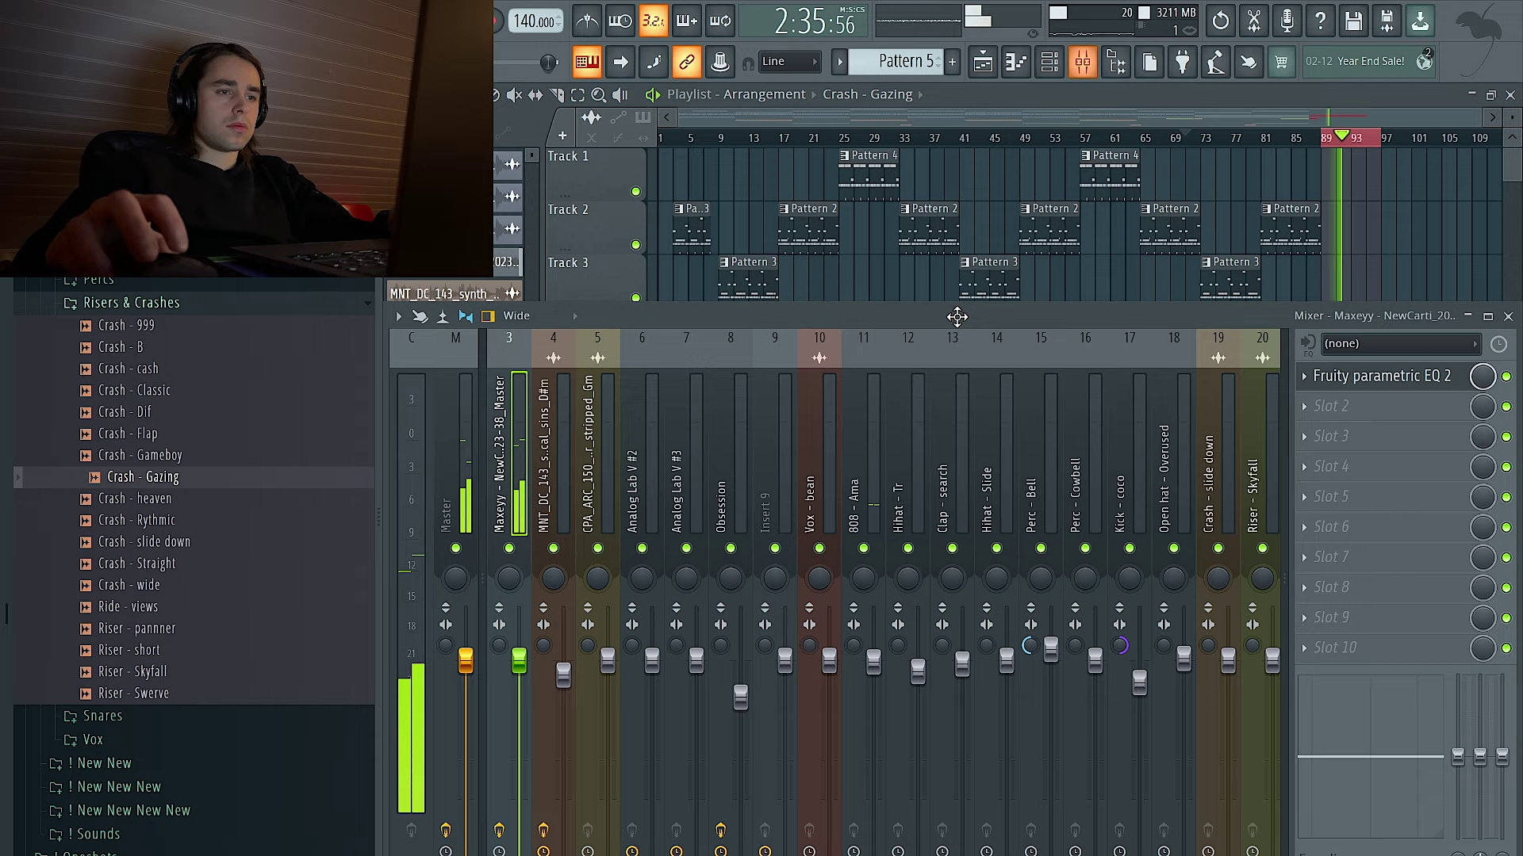
{"action": "right_click", "coordinate": [463, 616]}
{"action": "left_click", "coordinate": [532, 762]}
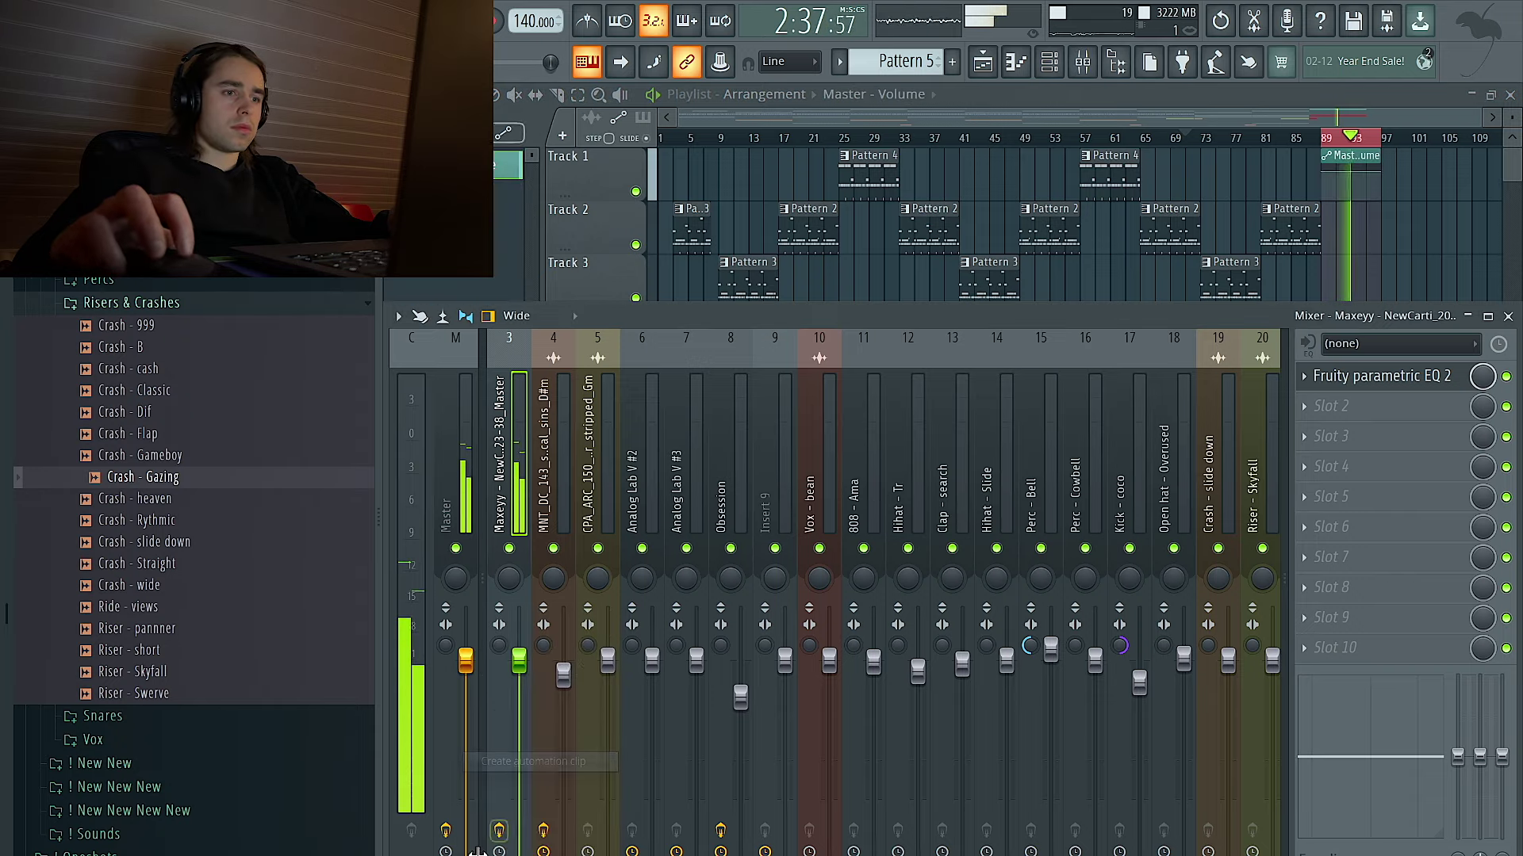